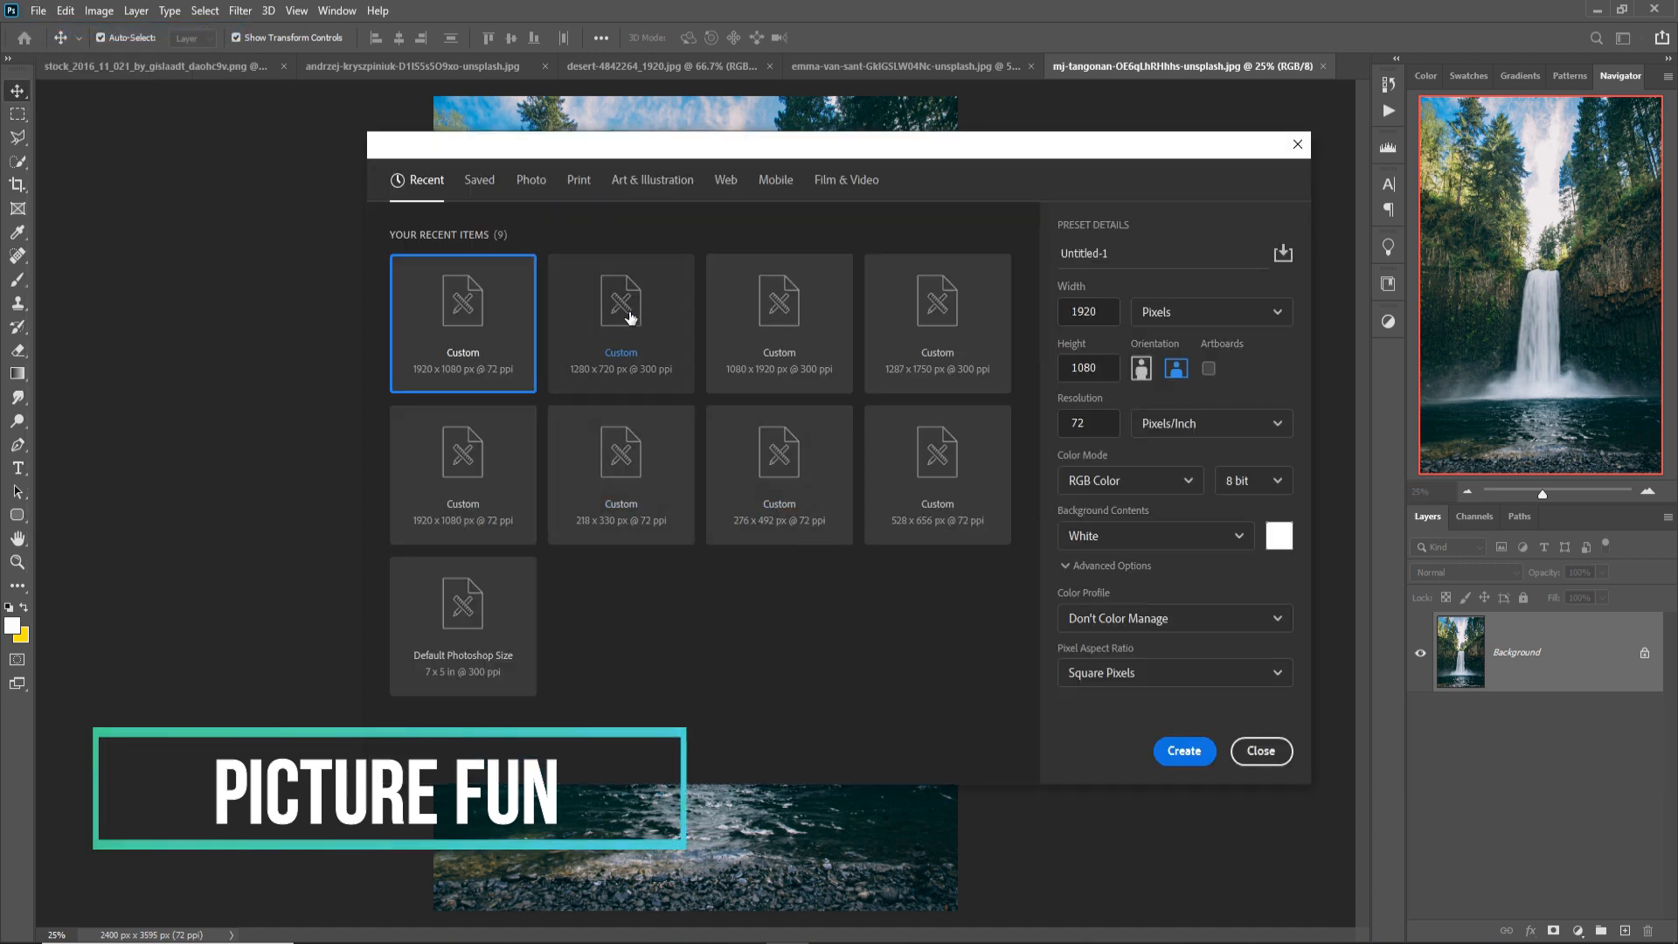
# Create a new 1280 x 720 px document at 300 ppi with a white background.
pyautogui.click(631, 317)
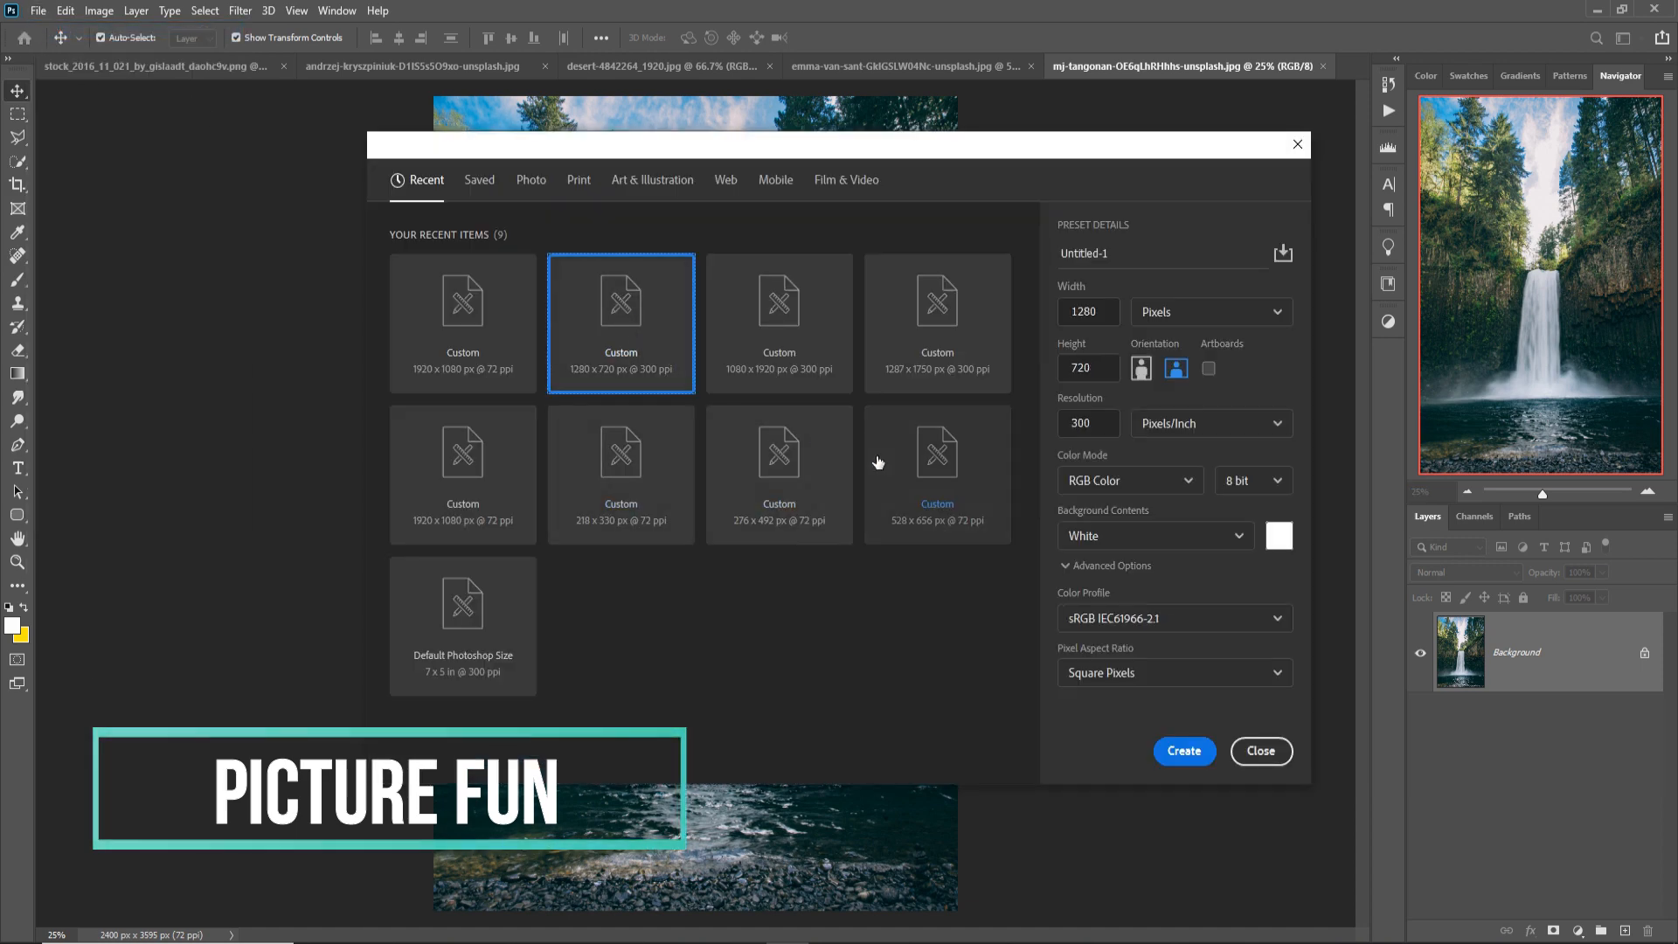
pyautogui.click(1185, 753)
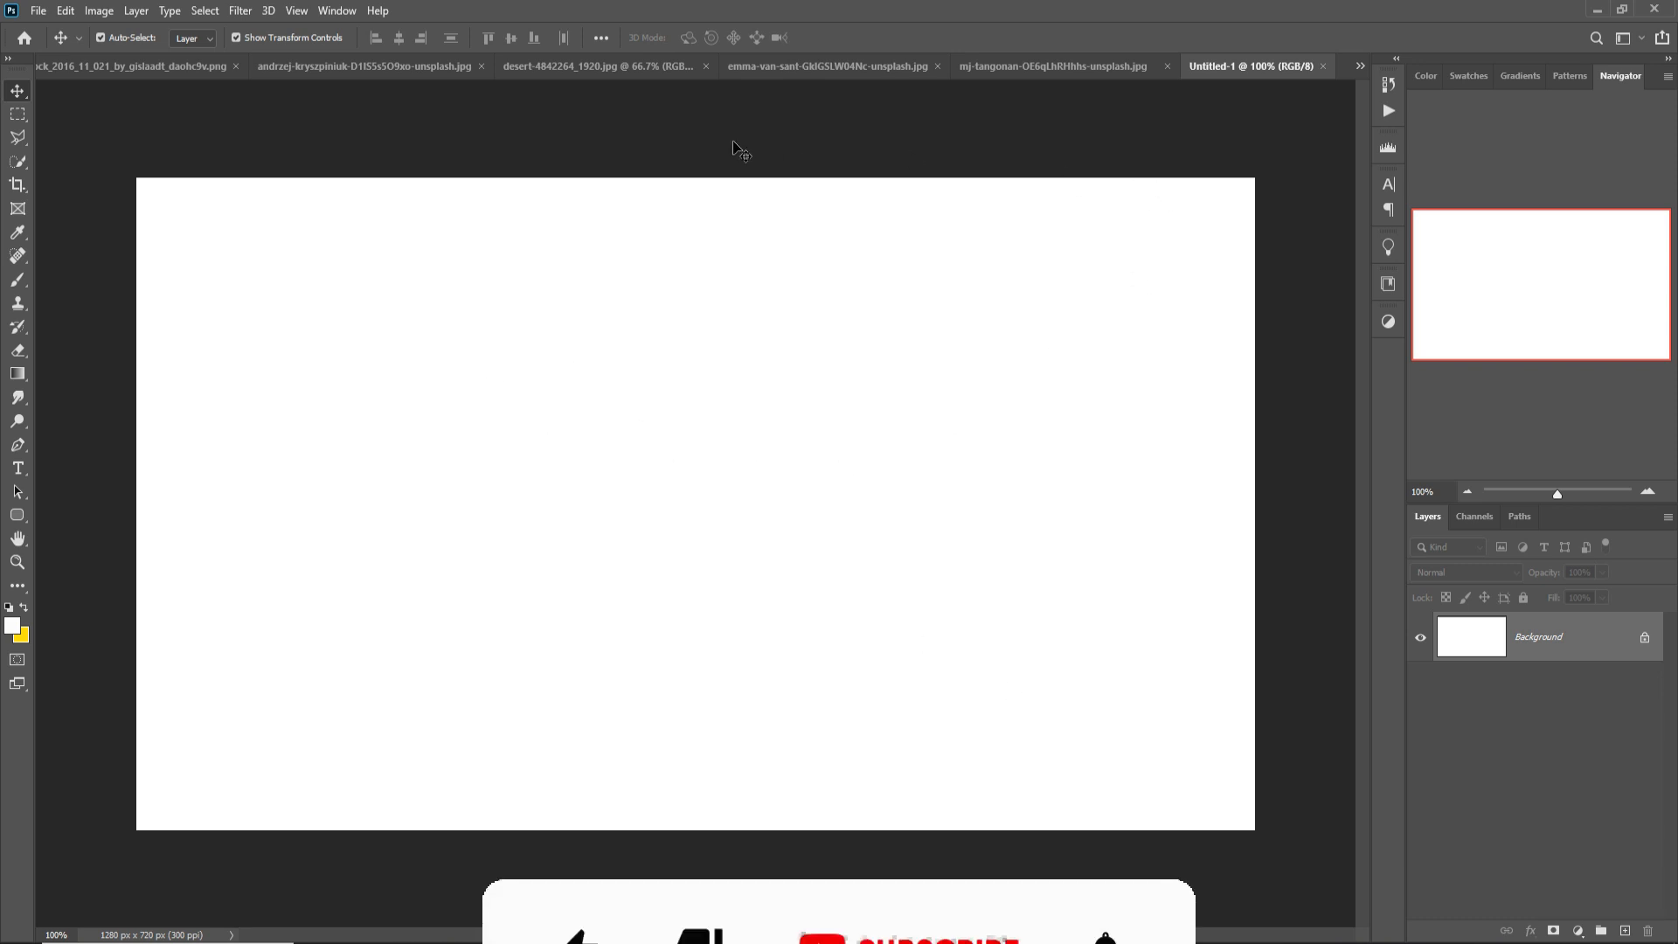
# Select all the sand dunes below the sky in the orange desert photo with the Quick Selection tool.
pyautogui.click(301, 66)
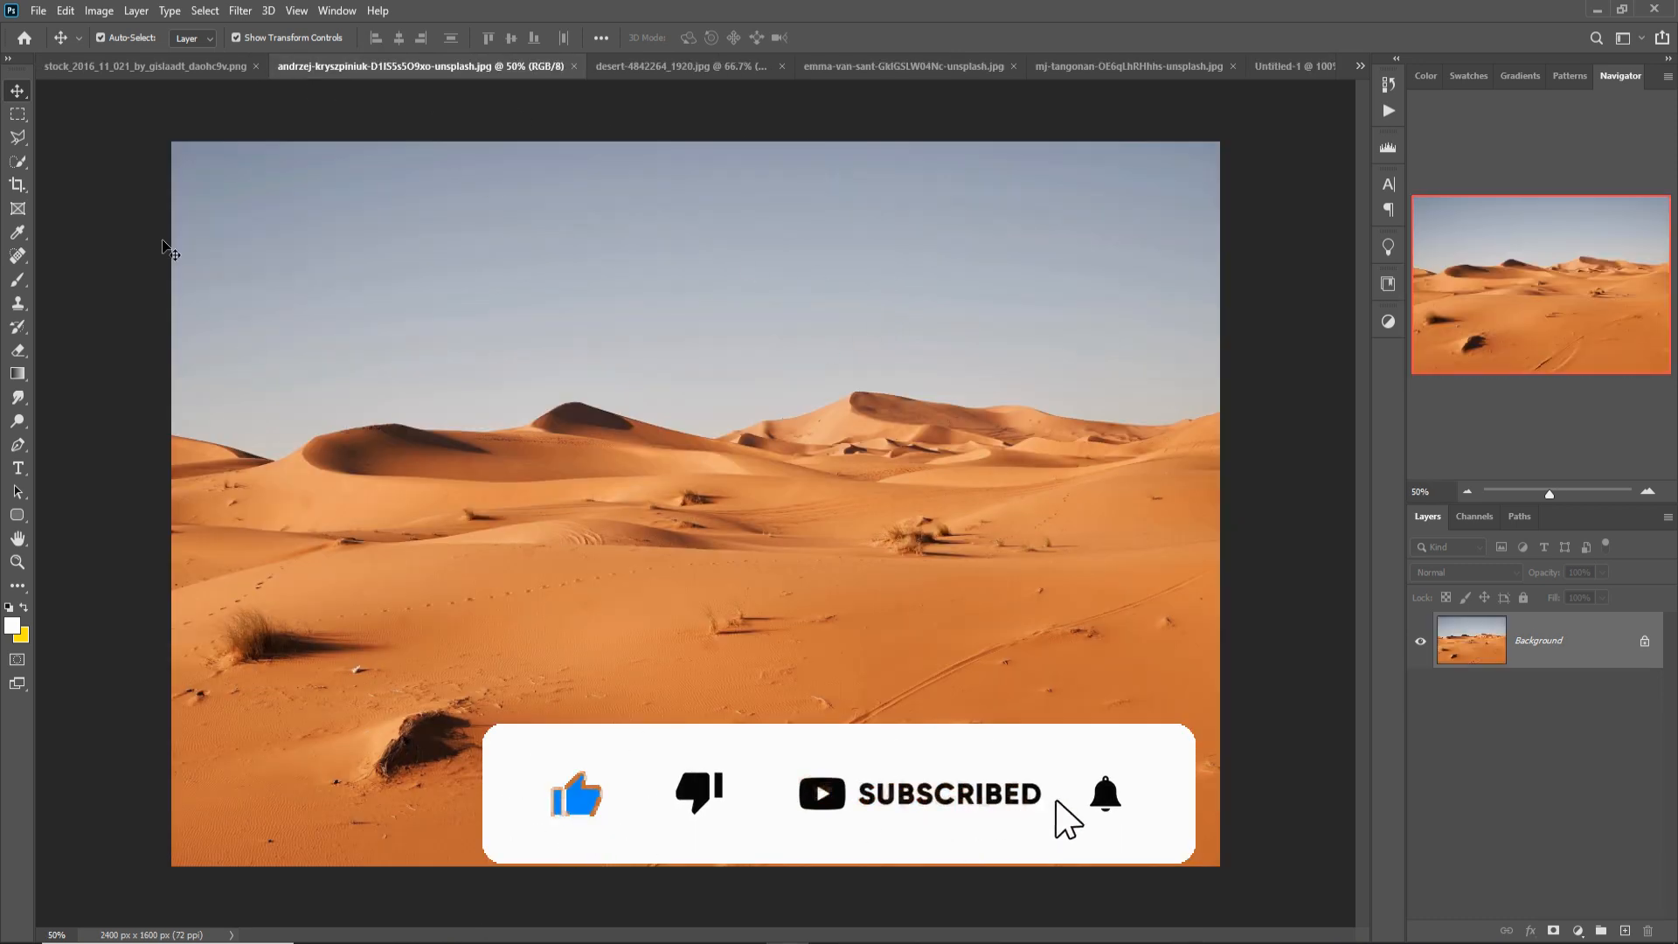
pyautogui.click(17, 165)
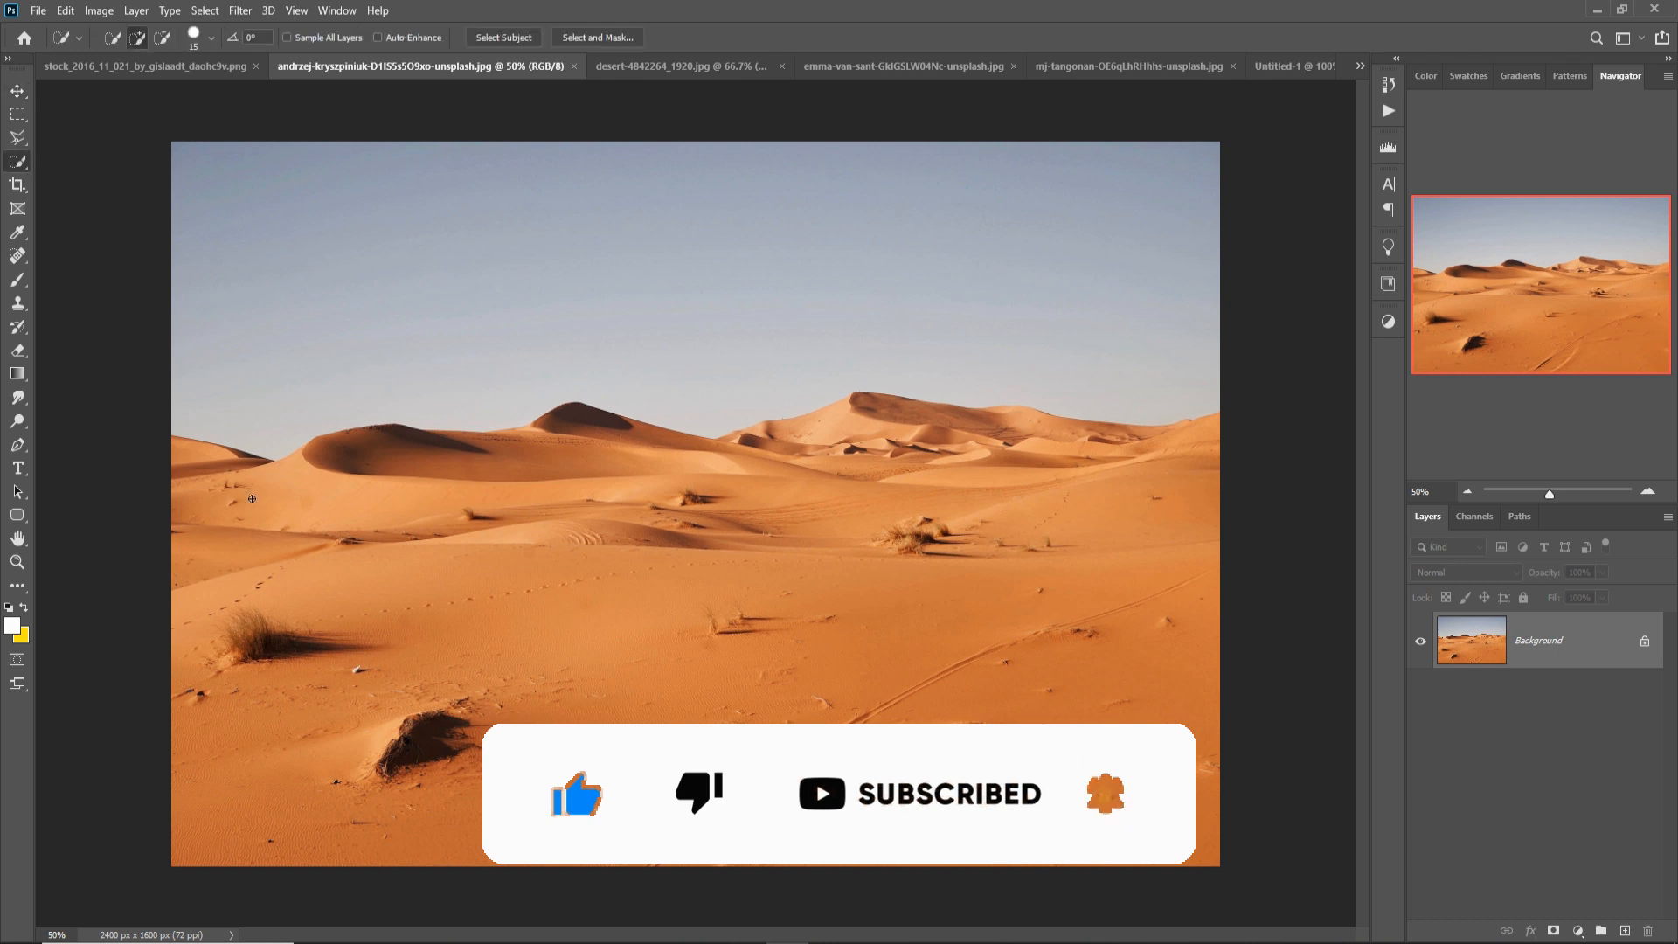
pyautogui.moveTo(238, 481); pyautogui.dragTo(300, 505)
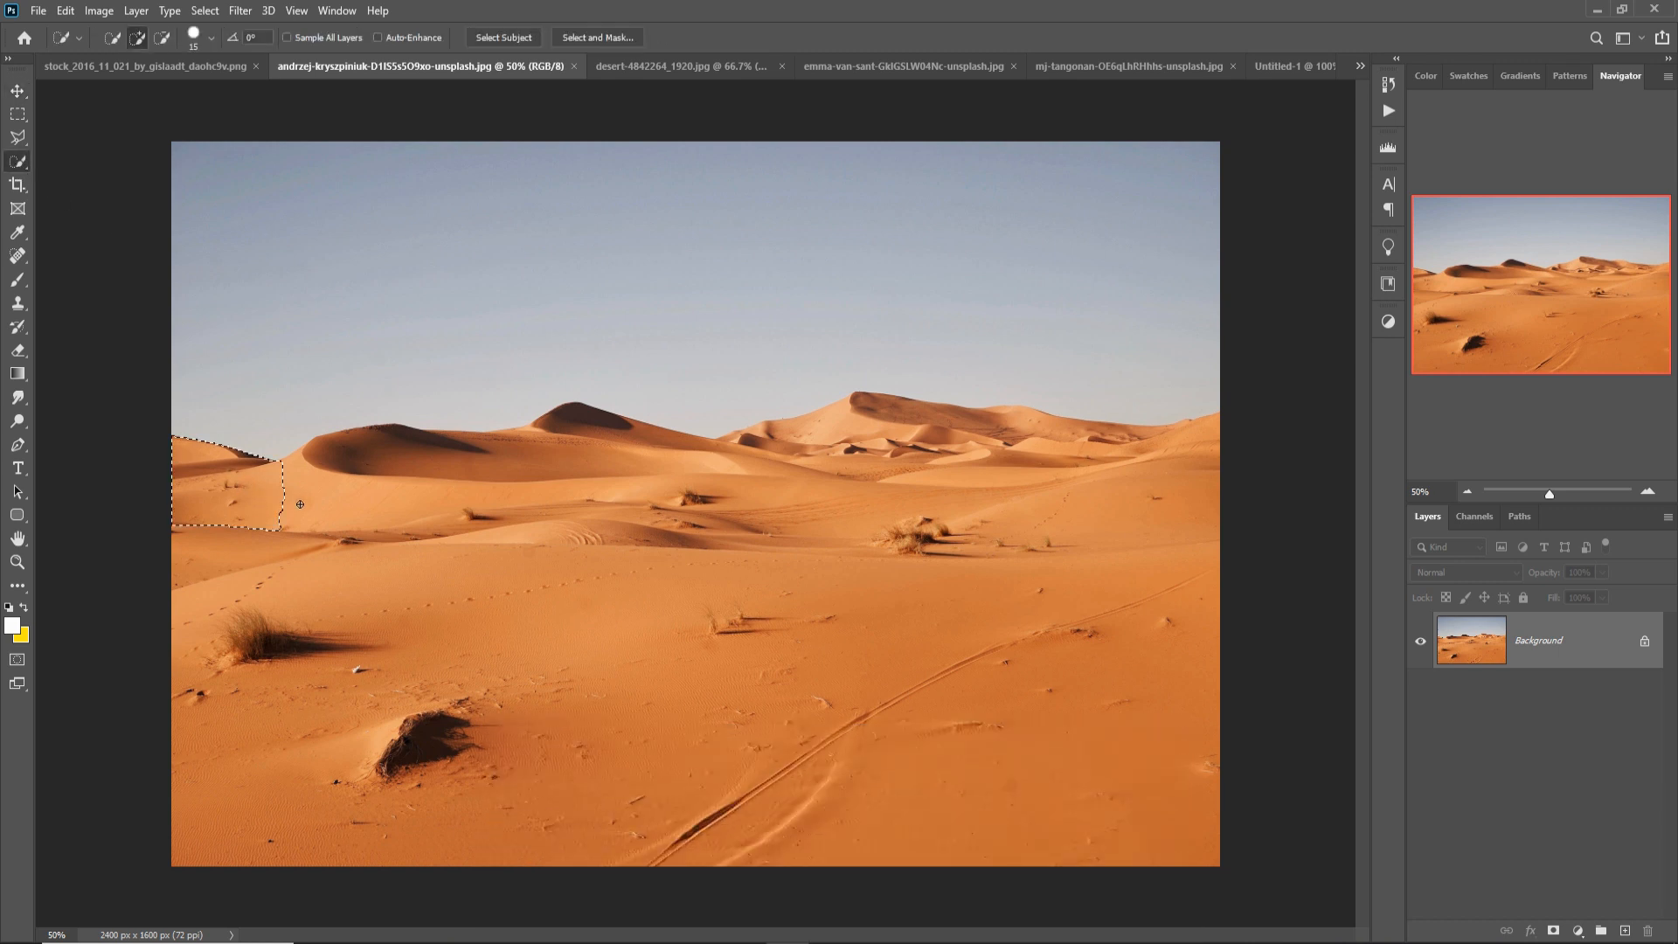
pyautogui.moveTo(571, 446)
pyautogui.mouseDown()
pyautogui.moveTo(616, 467)
pyautogui.moveTo(551, 518)
pyautogui.moveTo(1001, 441)
pyautogui.moveTo(1032, 454)
pyautogui.mouseUp()
# Copy the selected dunes into the Untitled-1 document and minimize the desert photo's window.
pyautogui.press('v')
pyautogui.moveTo(398, 67); pyautogui.dragTo(1105, 248)
pyautogui.moveTo(1358, 671); pyautogui.dragTo(700, 535)
pyautogui.moveTo(1362, 248); pyautogui.dragTo(819, 429)
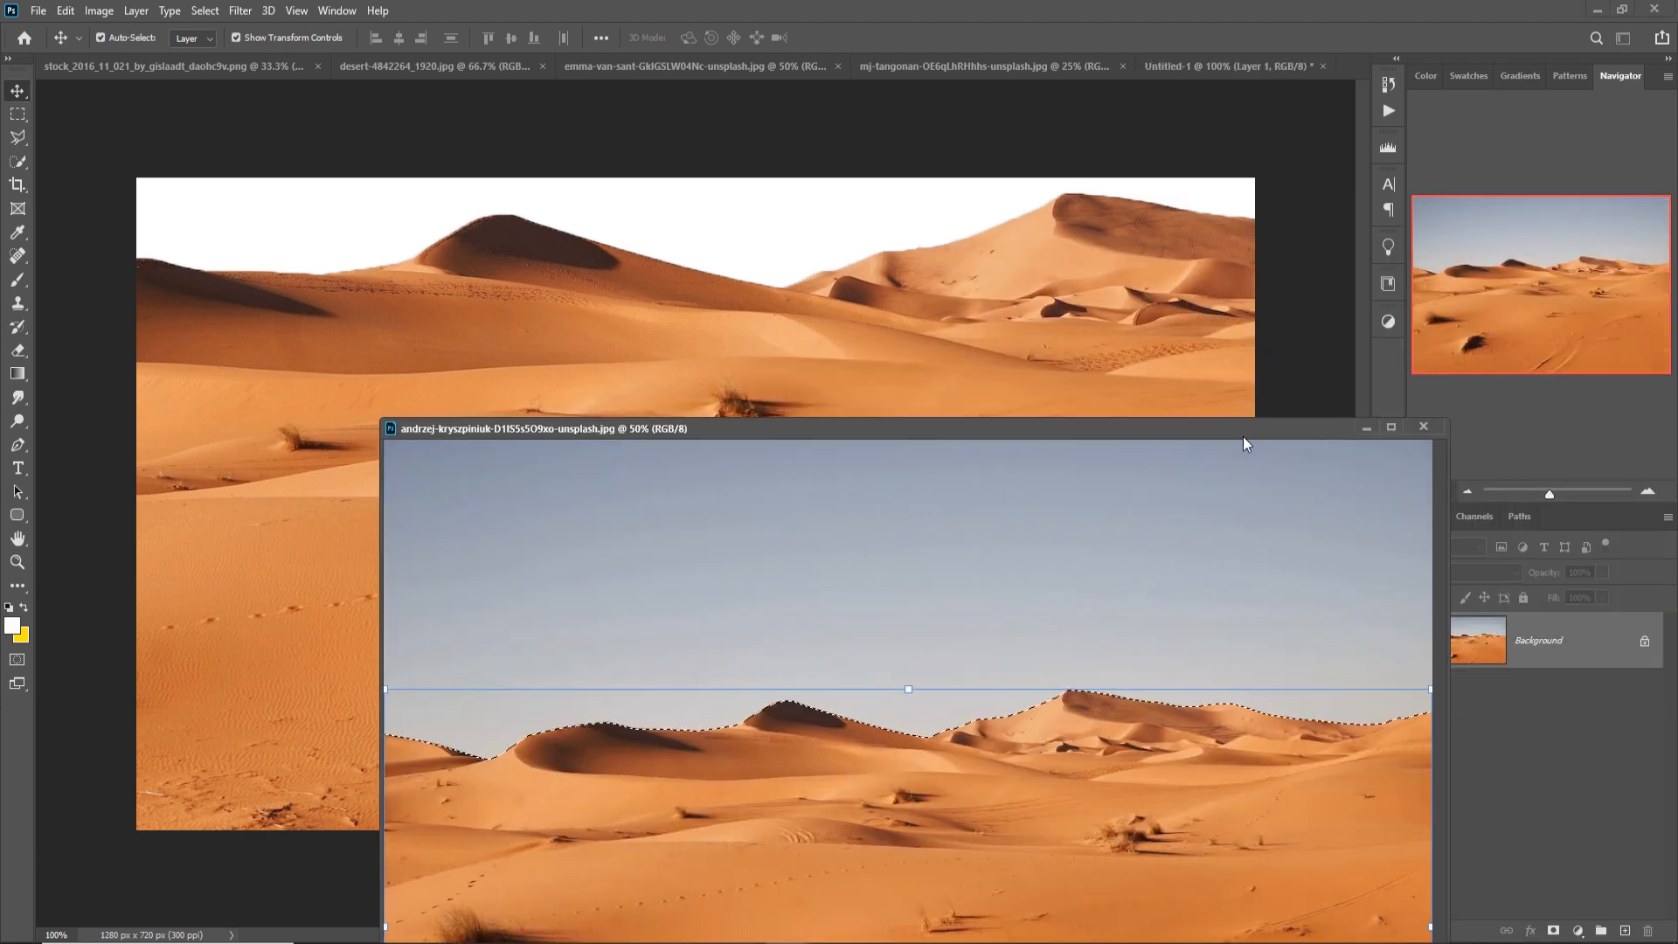
pyautogui.click(1363, 426)
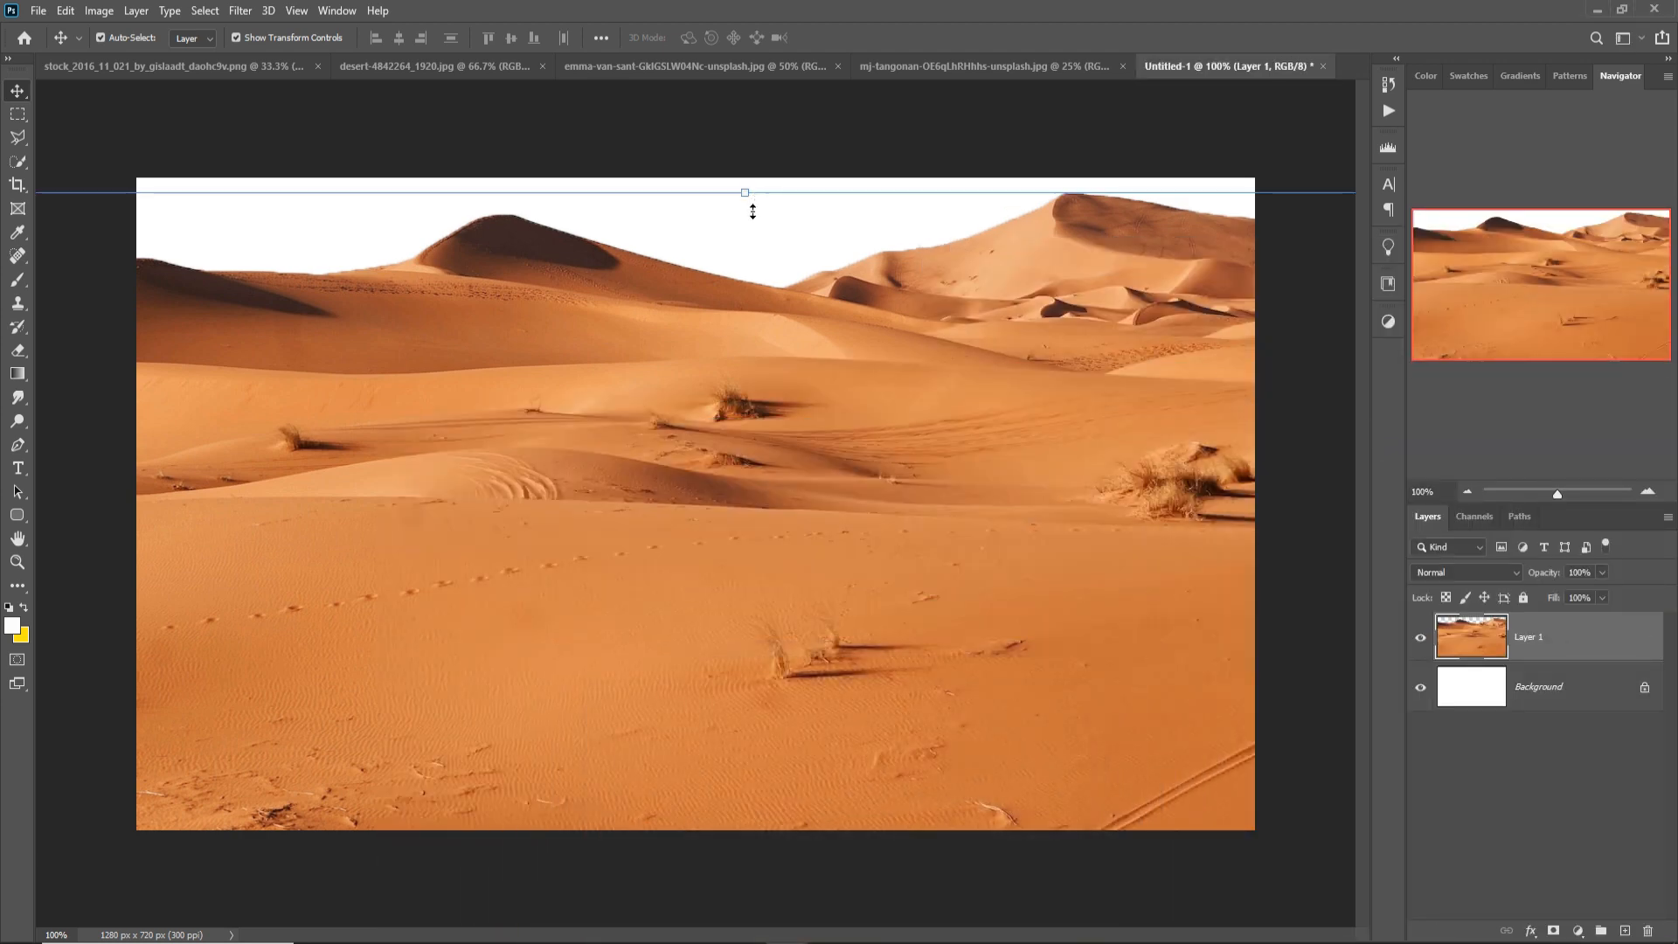
# Scale the dunes to about 53% width and 23% height so they span the lower third of the canvas.
pyautogui.moveTo(753, 212); pyautogui.dragTo(697, 539)
pyautogui.moveTo(1171, 708); pyautogui.dragTo(1267, 725)
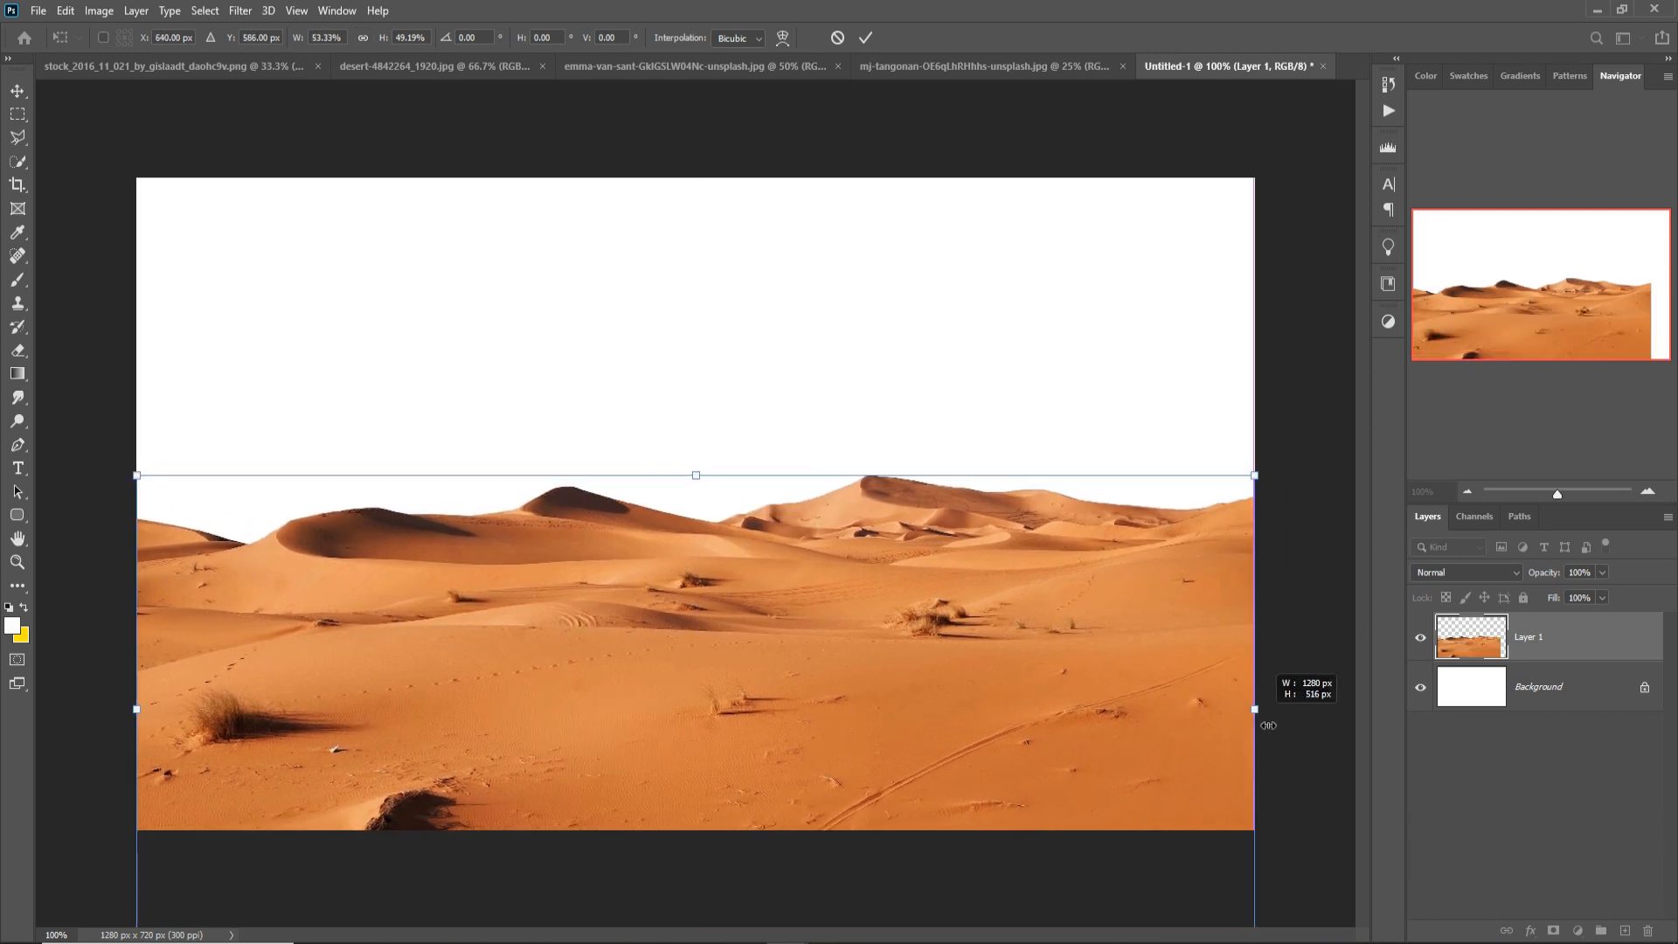
pyautogui.moveTo(696, 476); pyautogui.dragTo(696, 635)
pyautogui.hotkey('ctrl', '-')
pyautogui.moveTo(697, 794); pyautogui.dragTo(697, 722)
pyautogui.moveTo(696, 592); pyautogui.dragTo(700, 577)
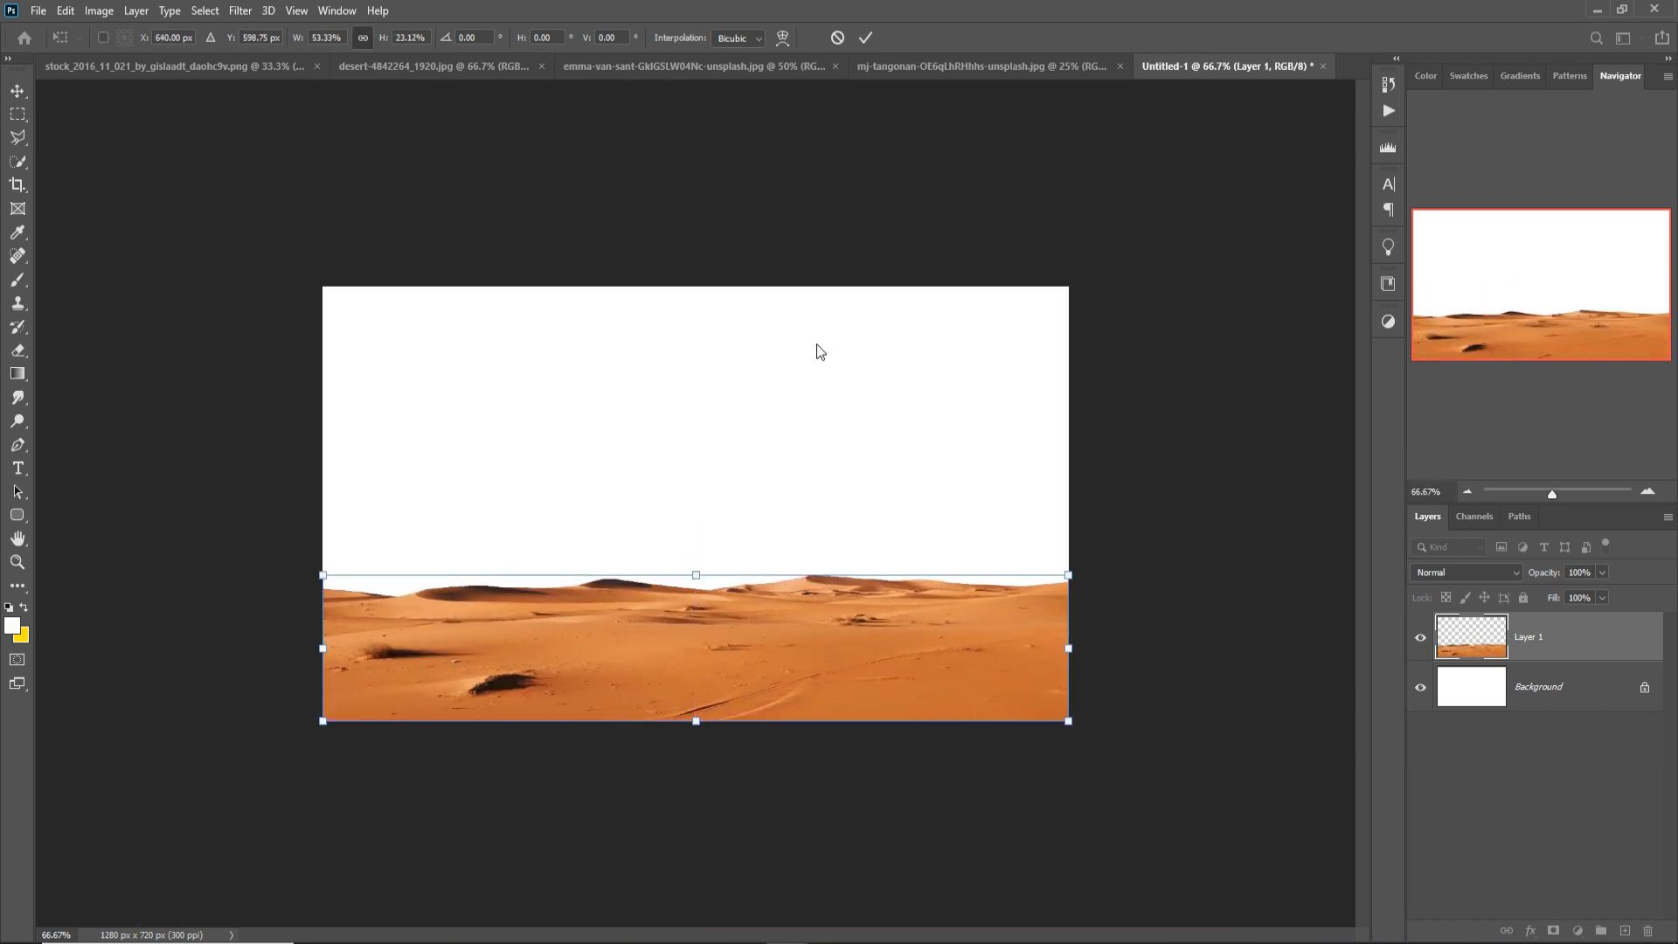
pyautogui.click(866, 38)
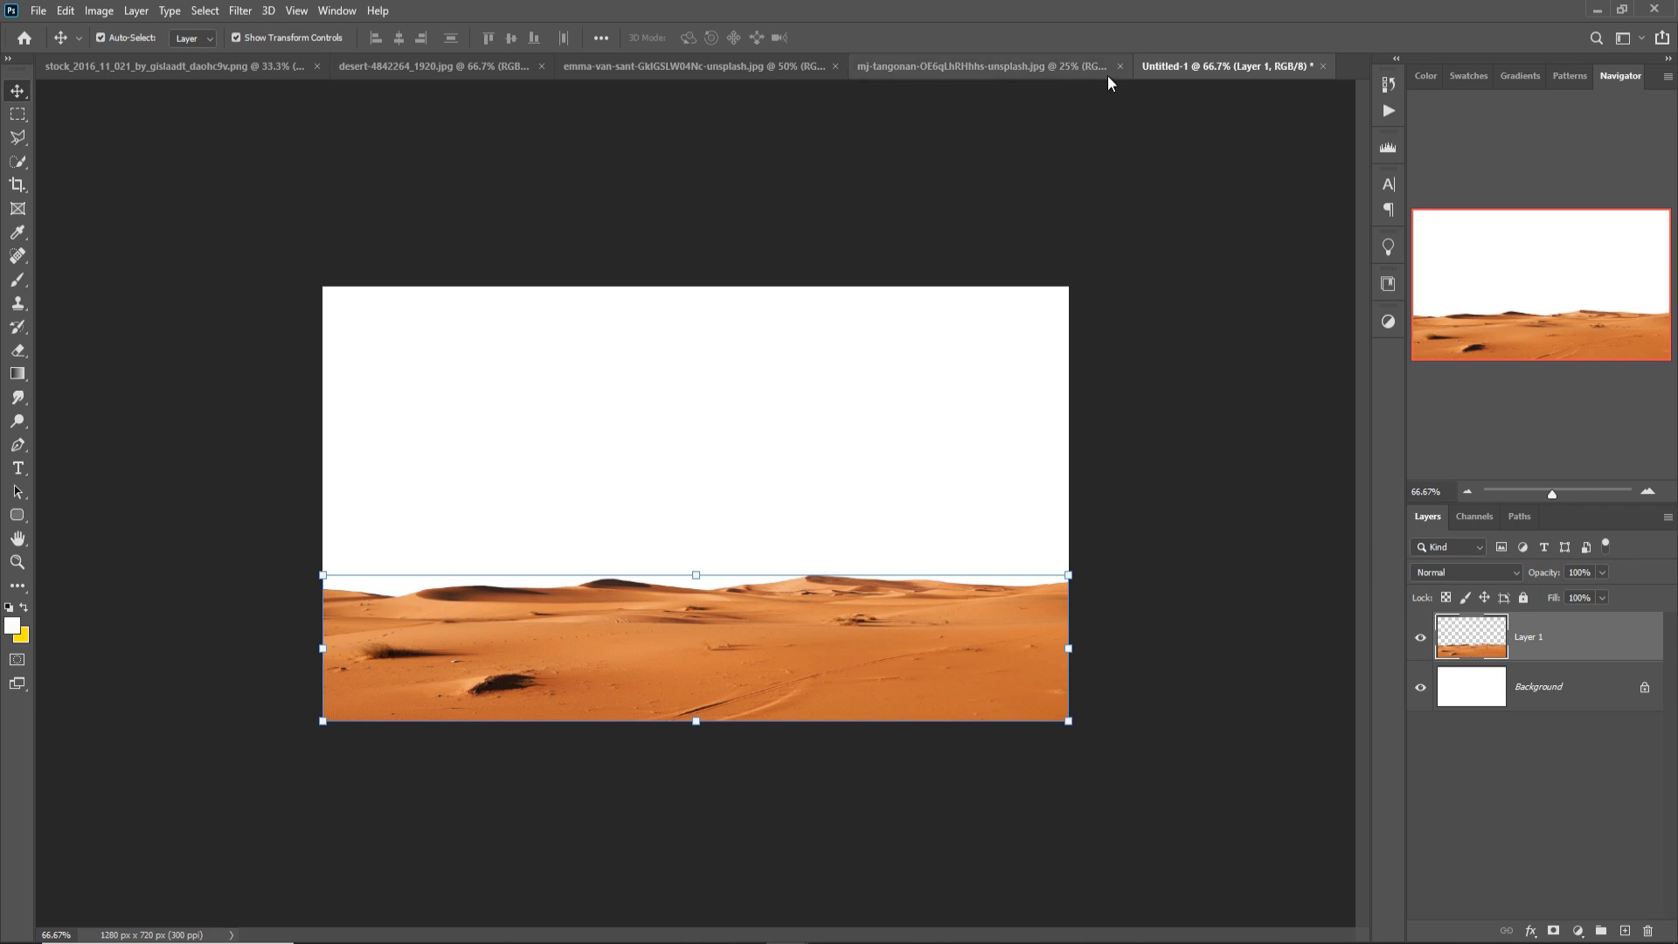
# Trace a closed Pen path around the tilted ring in the spaceship image, following its edge where it meets the hull.
pyautogui.click(144, 70)
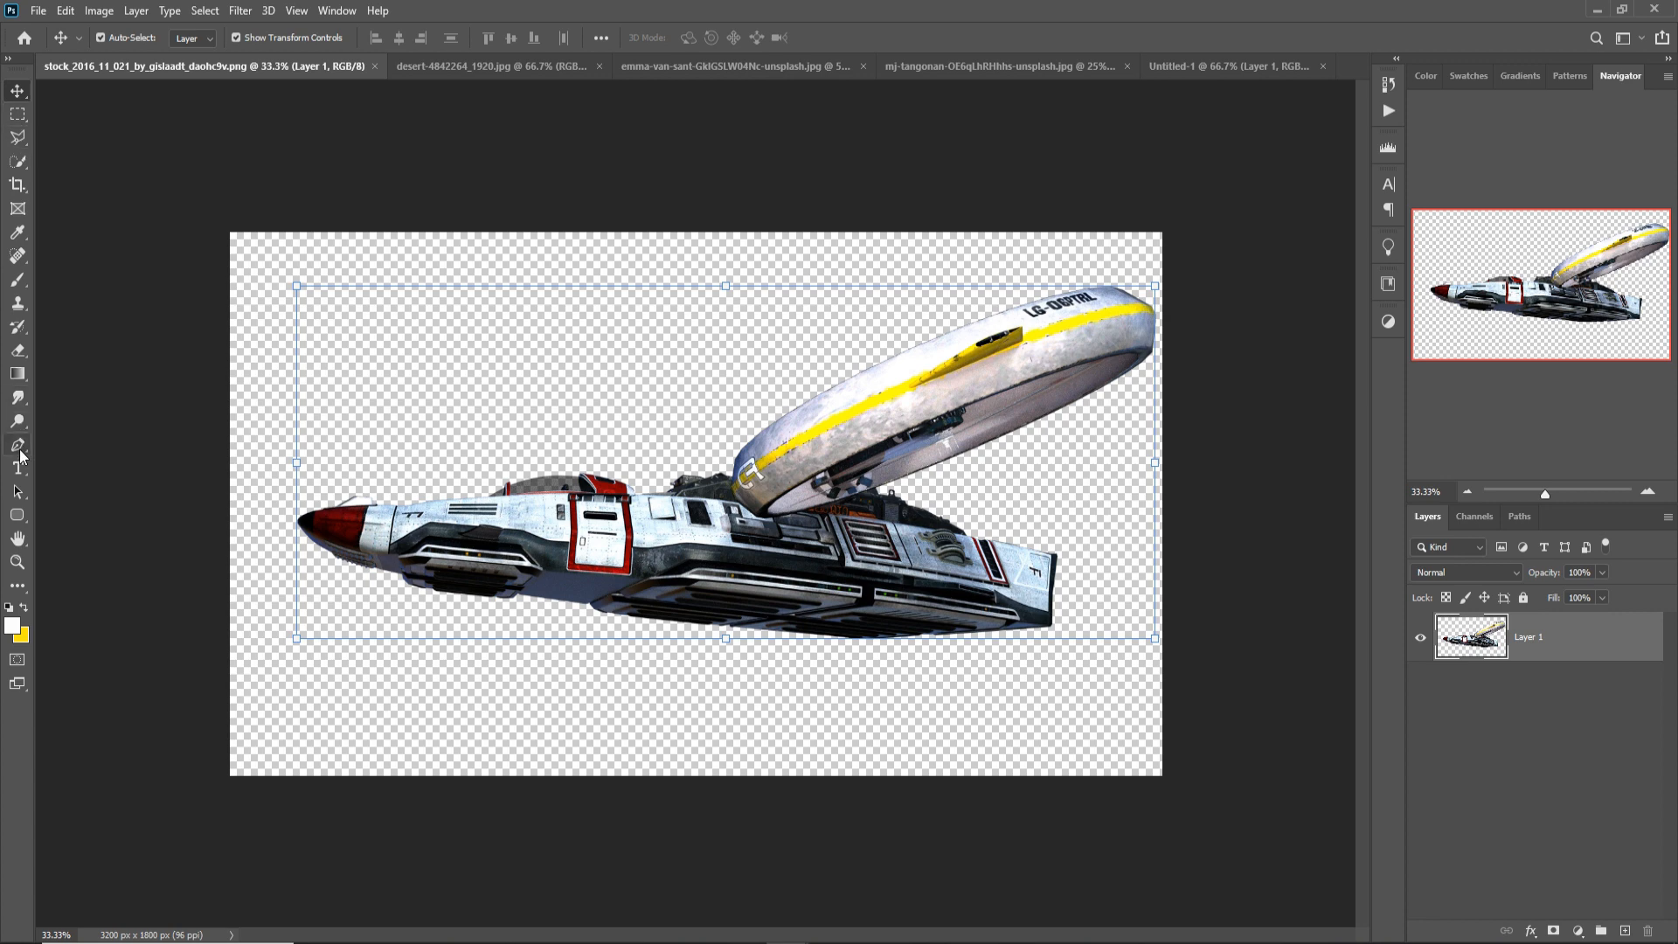
pyautogui.click(18, 446)
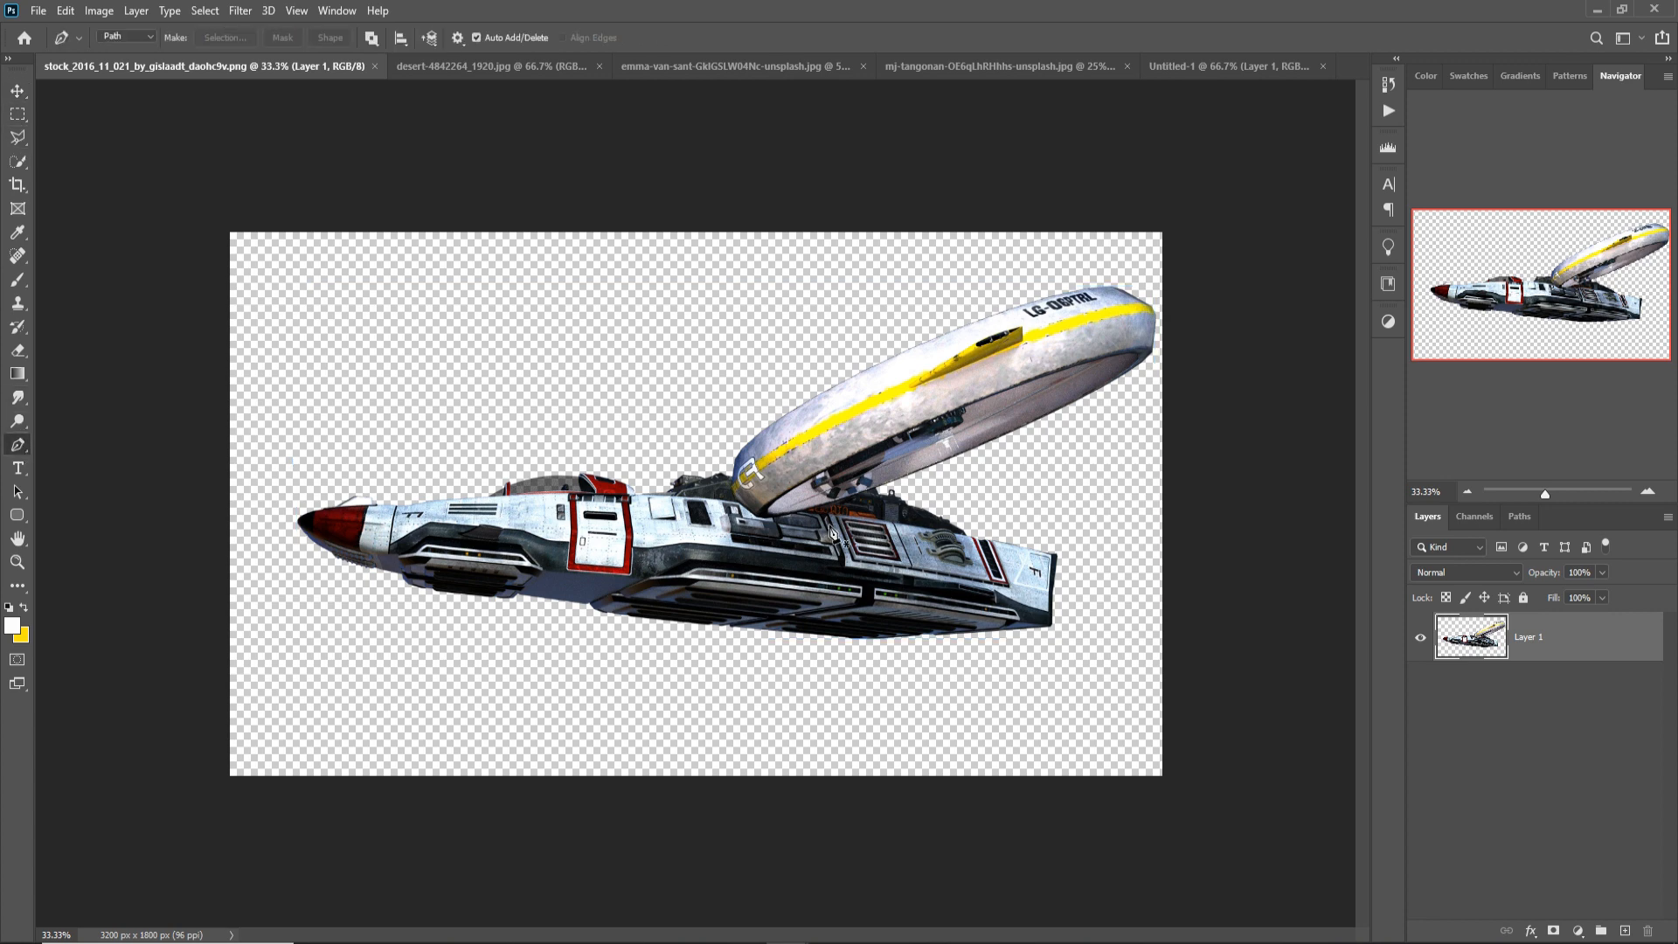
pyautogui.scroll(3, 830, 529)
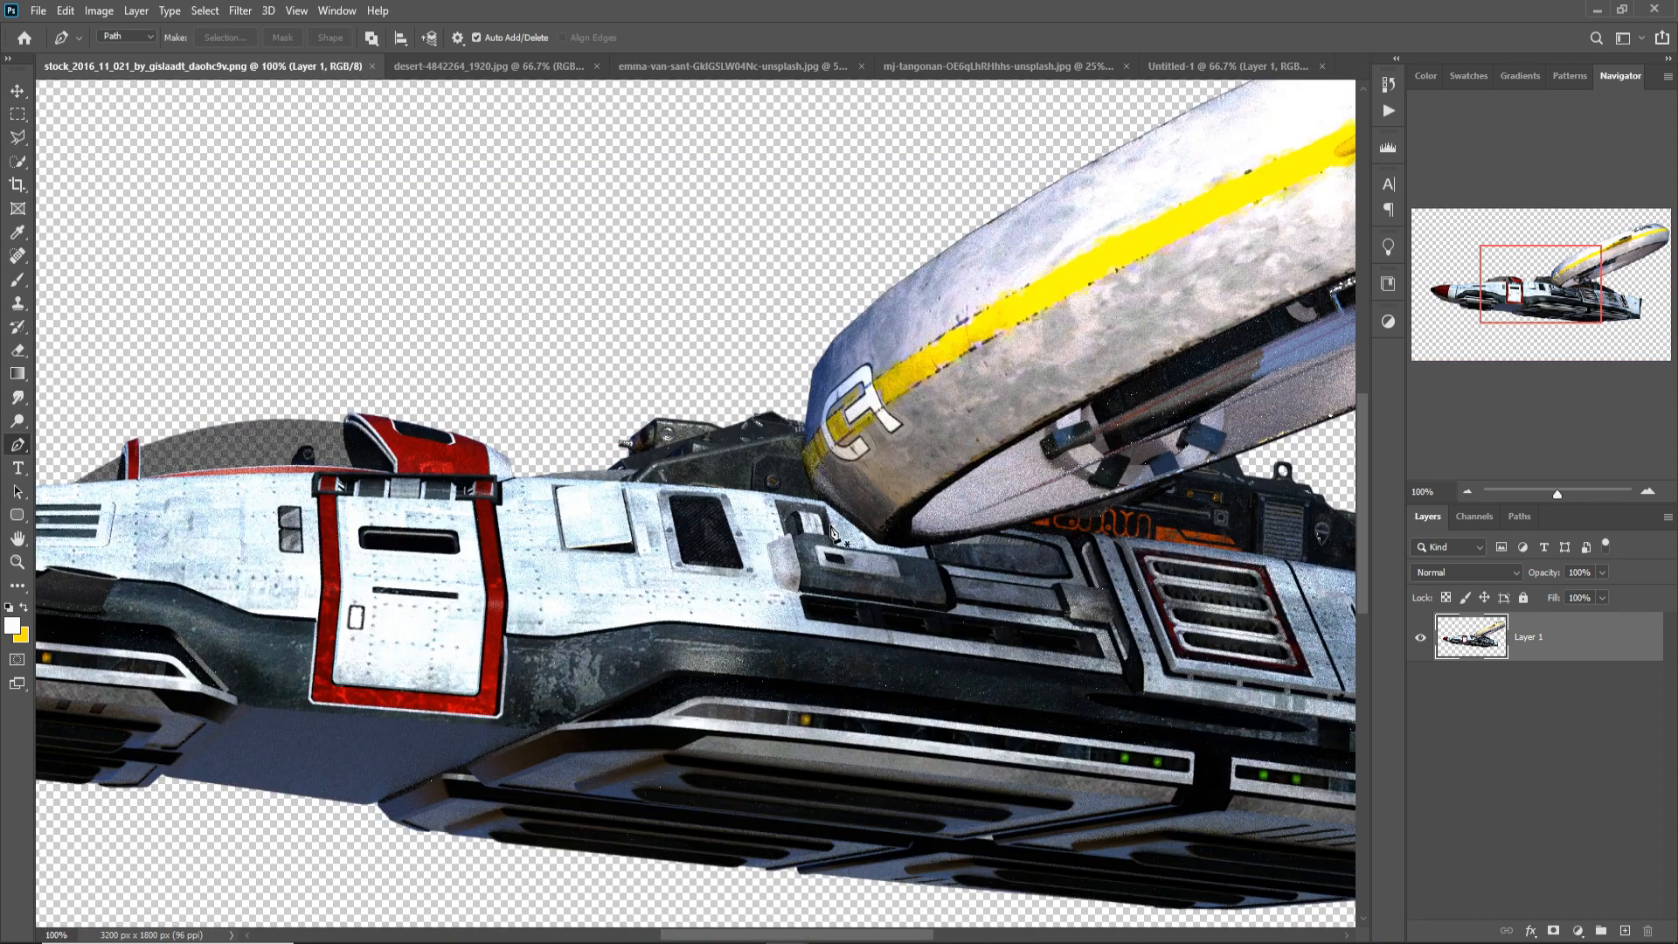
pyautogui.moveTo(1126, 543); pyautogui.dragTo(705, 538)
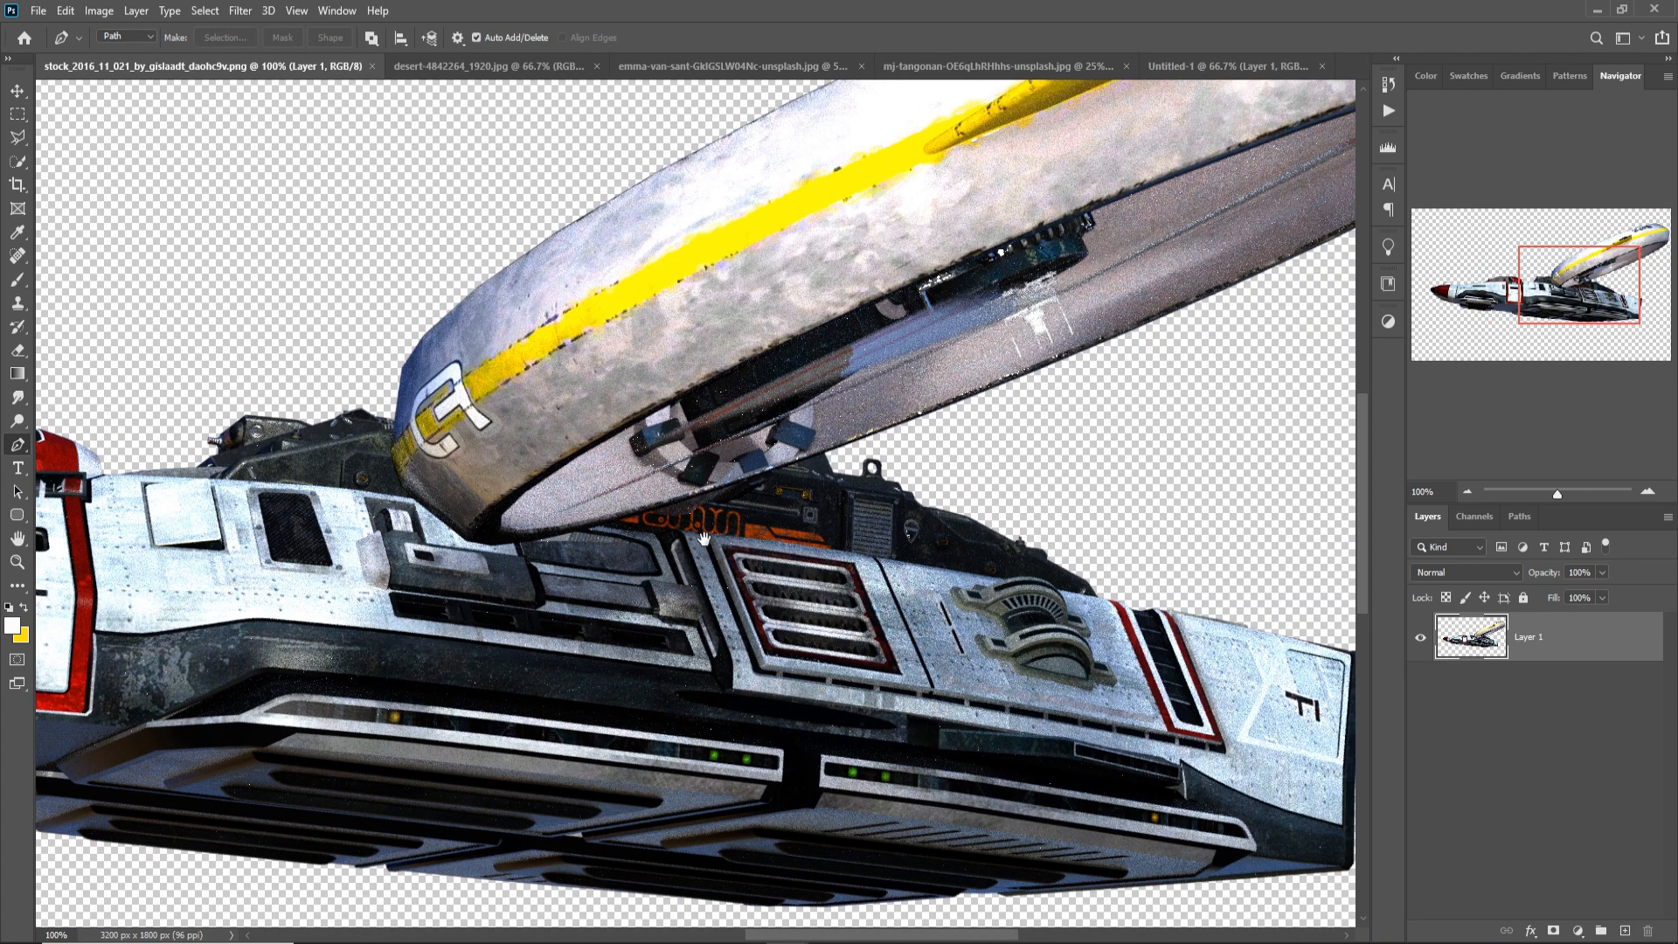
pyautogui.click(827, 453)
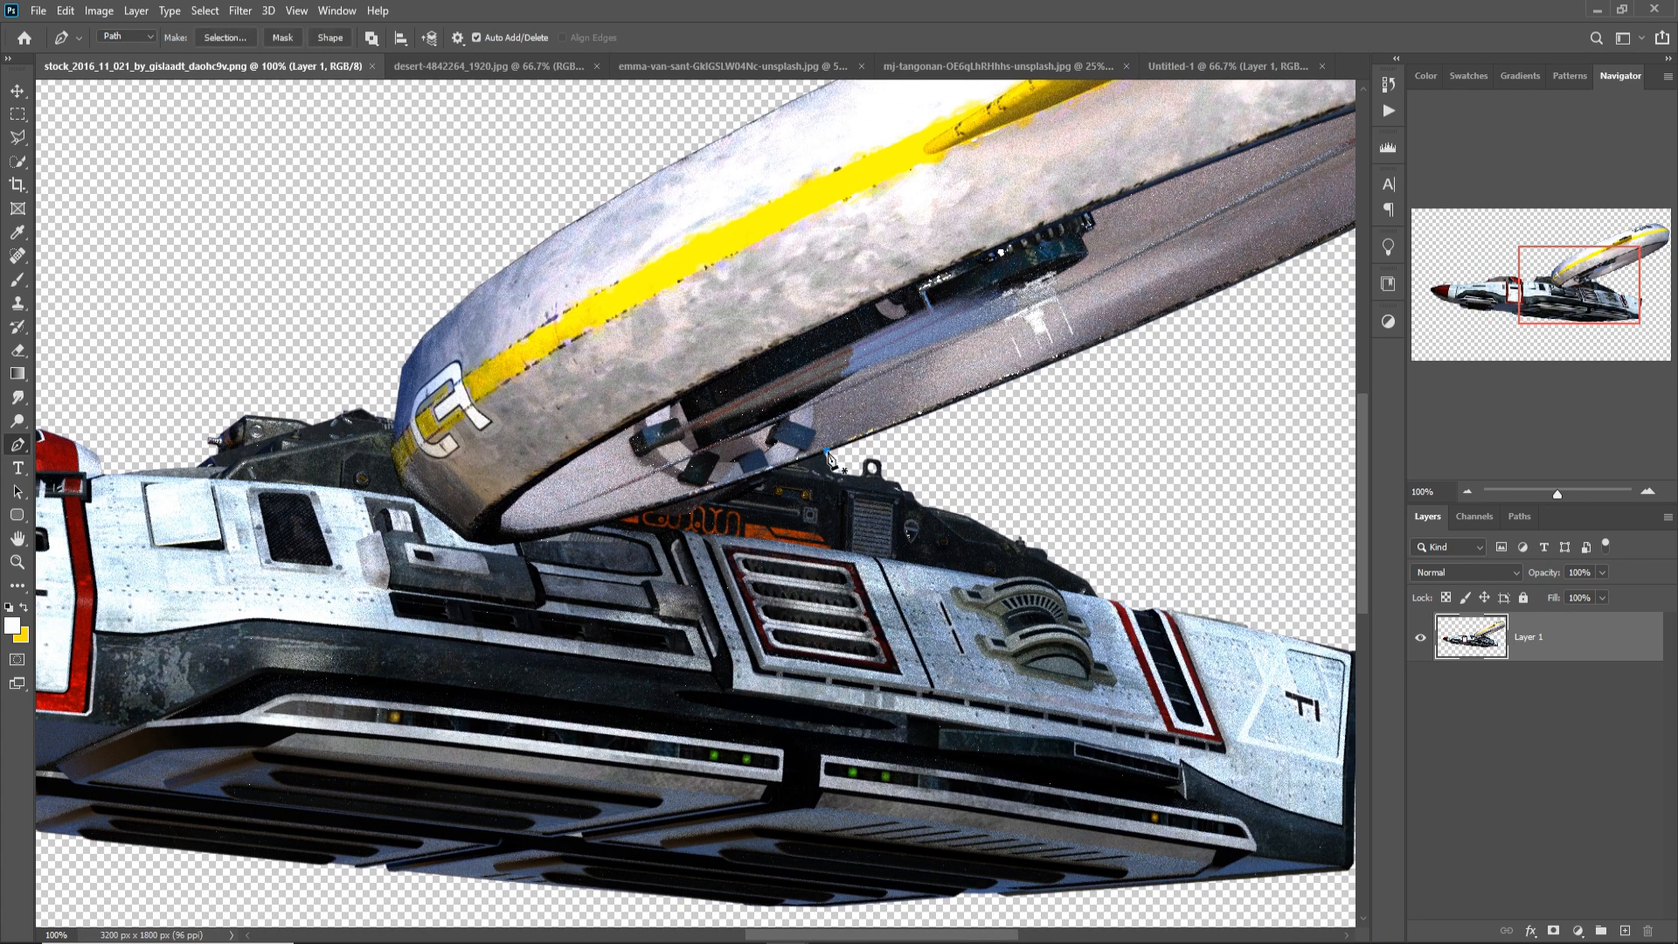
pyautogui.click(470, 542)
pyautogui.click(560, 517)
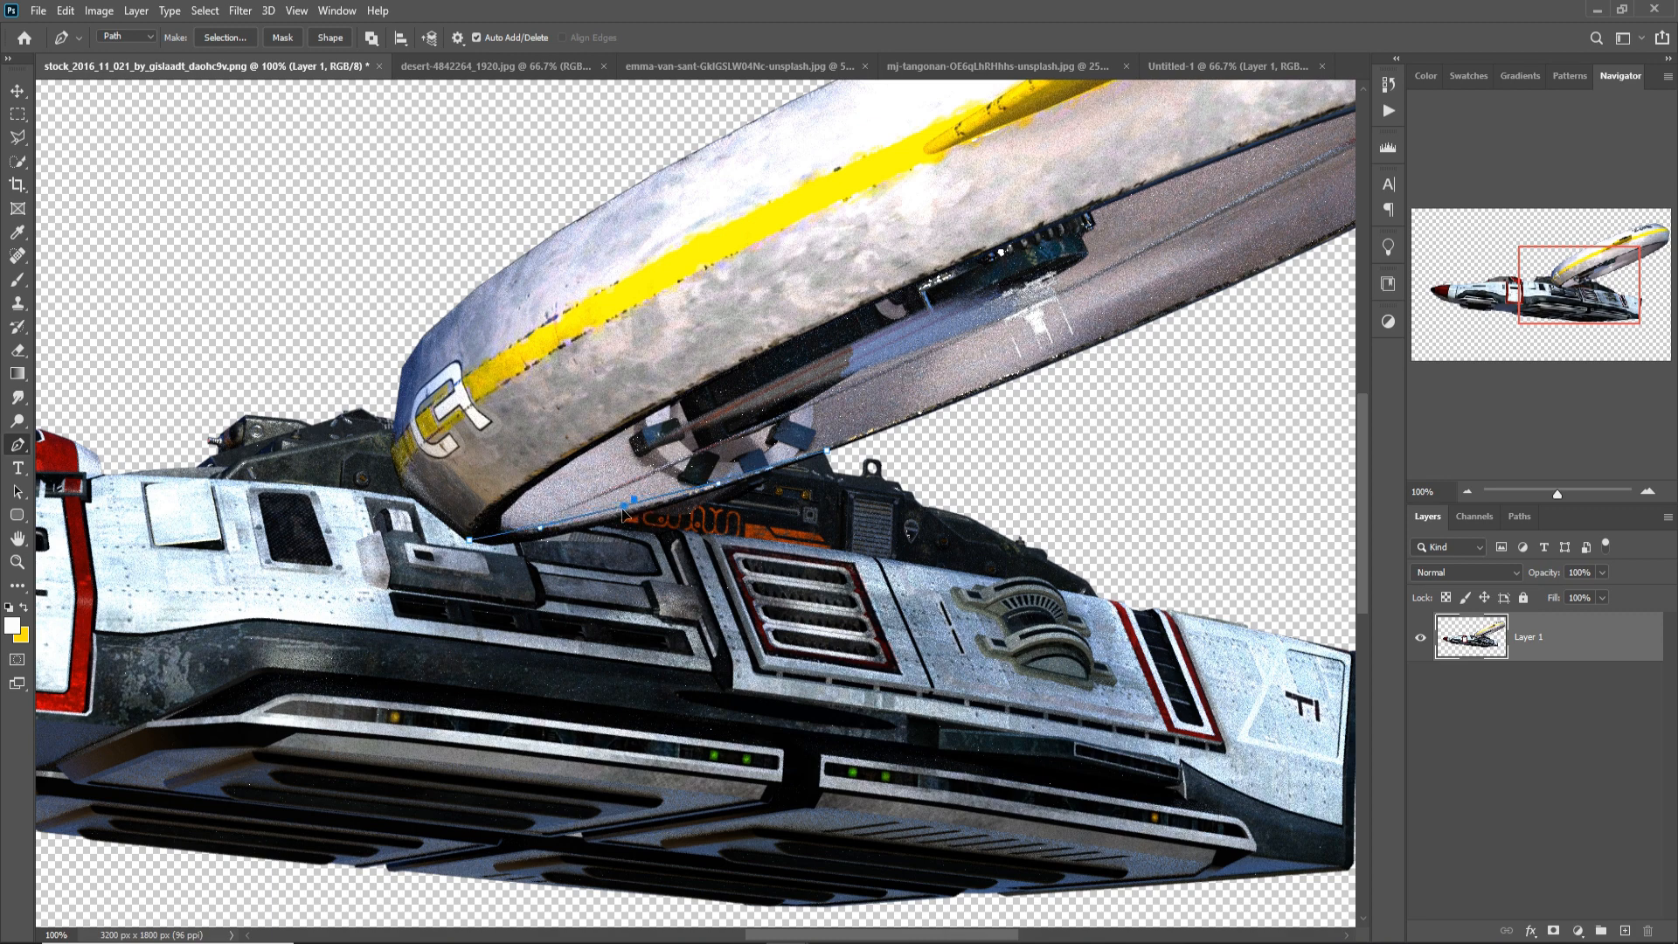
pyautogui.moveTo(560, 518); pyautogui.dragTo(561, 535)
pyautogui.moveTo(396, 402)
pyautogui.mouseDown()
pyautogui.moveTo(400, 367)
pyautogui.moveTo(514, 526)
pyautogui.mouseUp()
pyautogui.click(396, 472)
pyautogui.click(444, 523)
pyautogui.moveTo(488, 433); pyautogui.dragTo(543, 400)
pyautogui.click(824, 200)
pyautogui.moveTo(1163, 139); pyautogui.dragTo(724, 272)
pyautogui.moveTo(774, 183); pyautogui.dragTo(910, 142)
pyautogui.moveTo(1112, 129); pyautogui.dragTo(1161, 143)
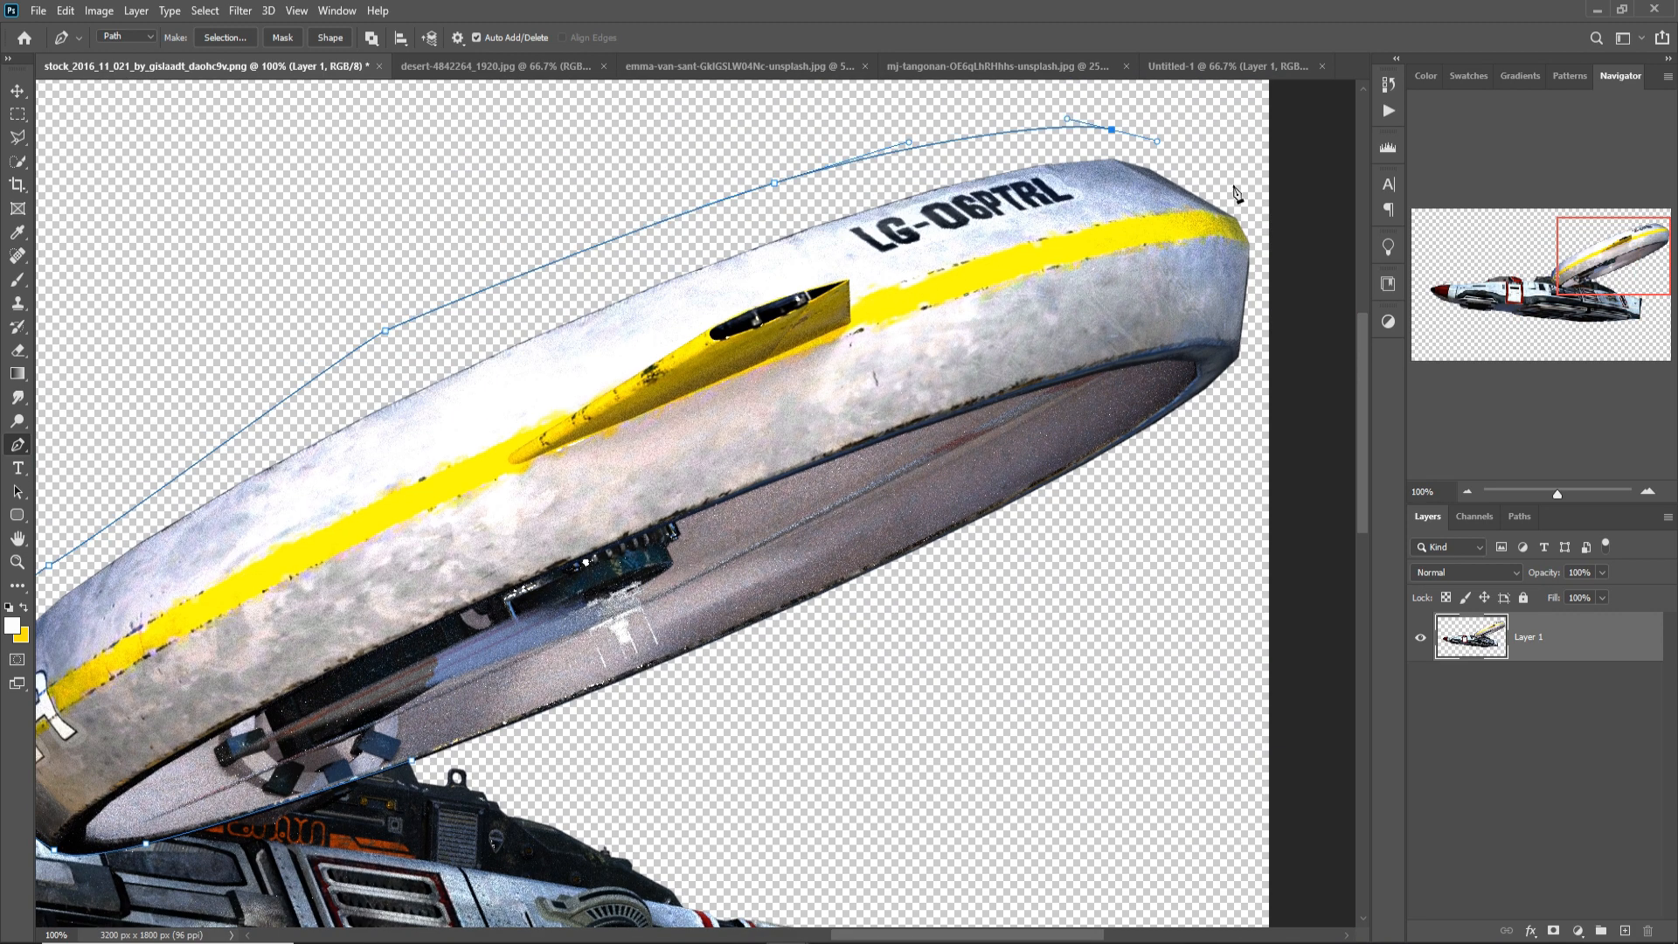
pyautogui.moveTo(1021, 584); pyautogui.dragTo(902, 643)
pyautogui.click(412, 760)
# Convert the path around the spaceship's ring into a selection.
pyautogui.rightClick(559, 287)
pyautogui.click(618, 362)
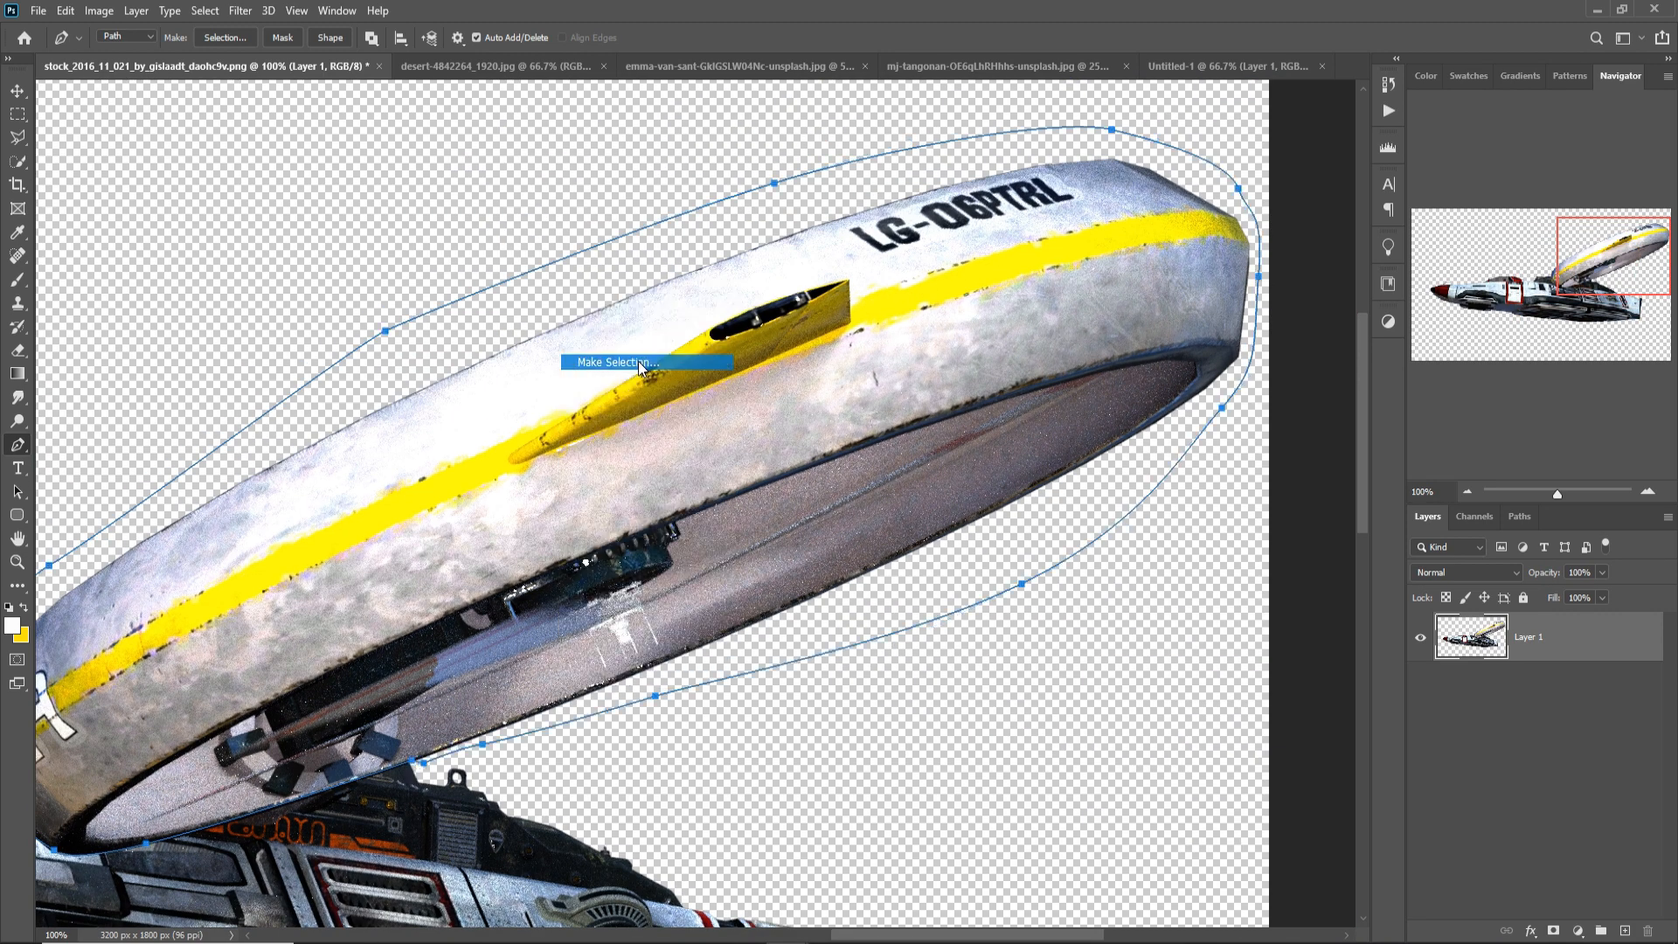
pyautogui.click(930, 257)
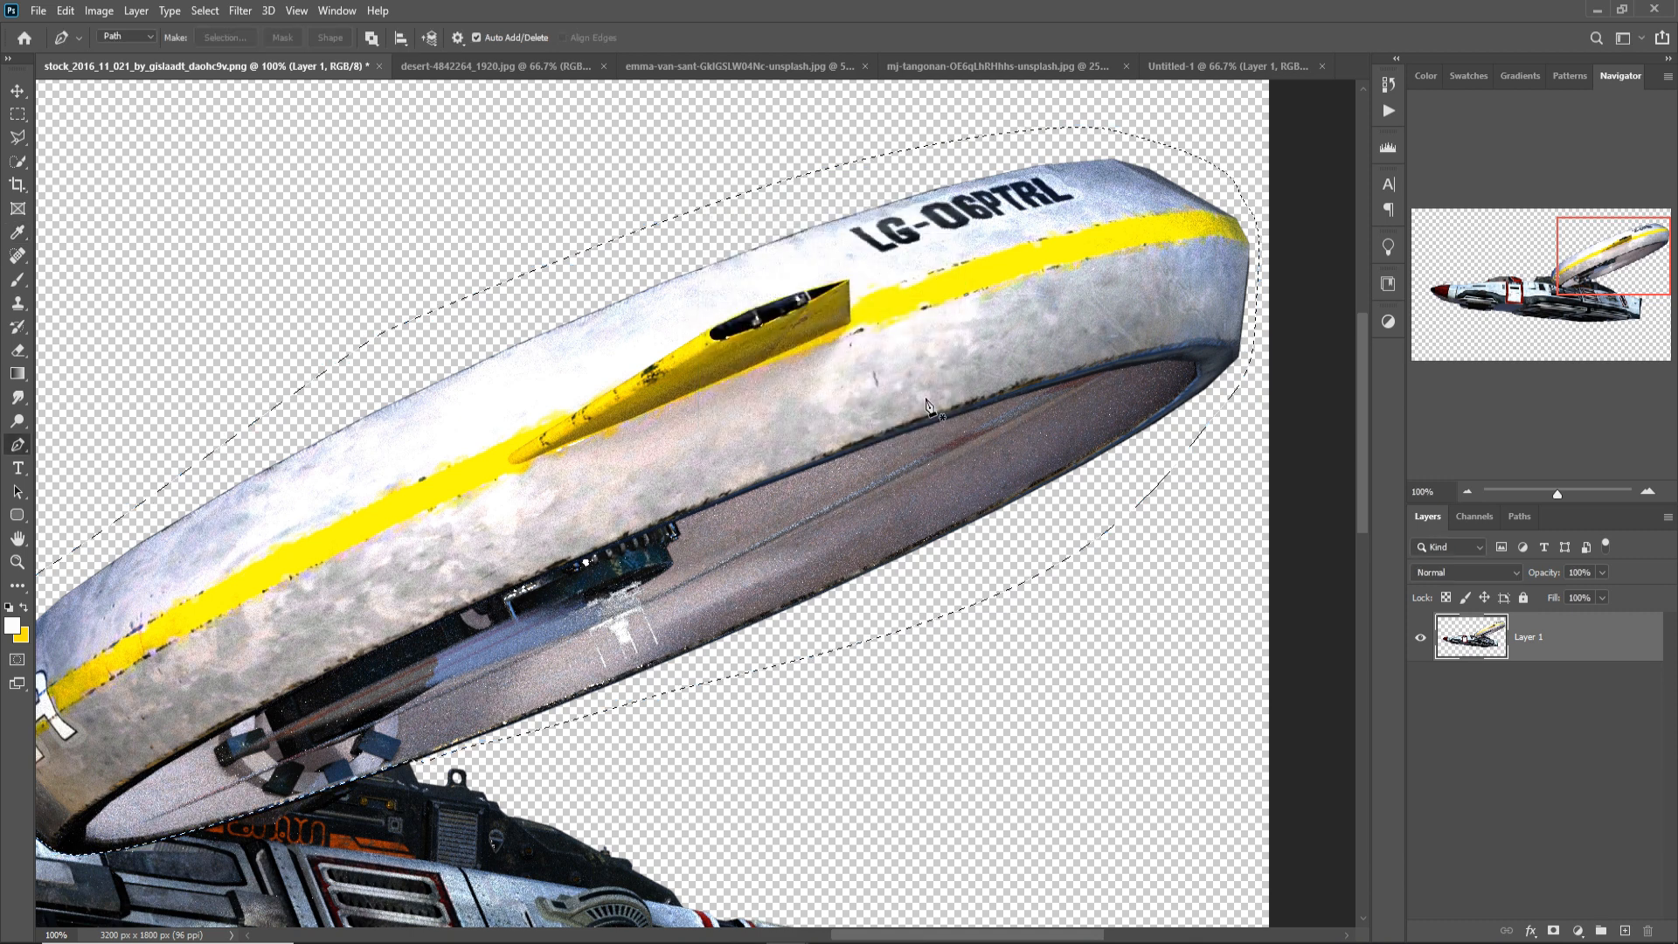
# Float the spaceship image's window and move the selected ring into the Untitled-1 desert composition.
pyautogui.click(17, 93)
pyautogui.moveTo(165, 70); pyautogui.dragTo(851, 238)
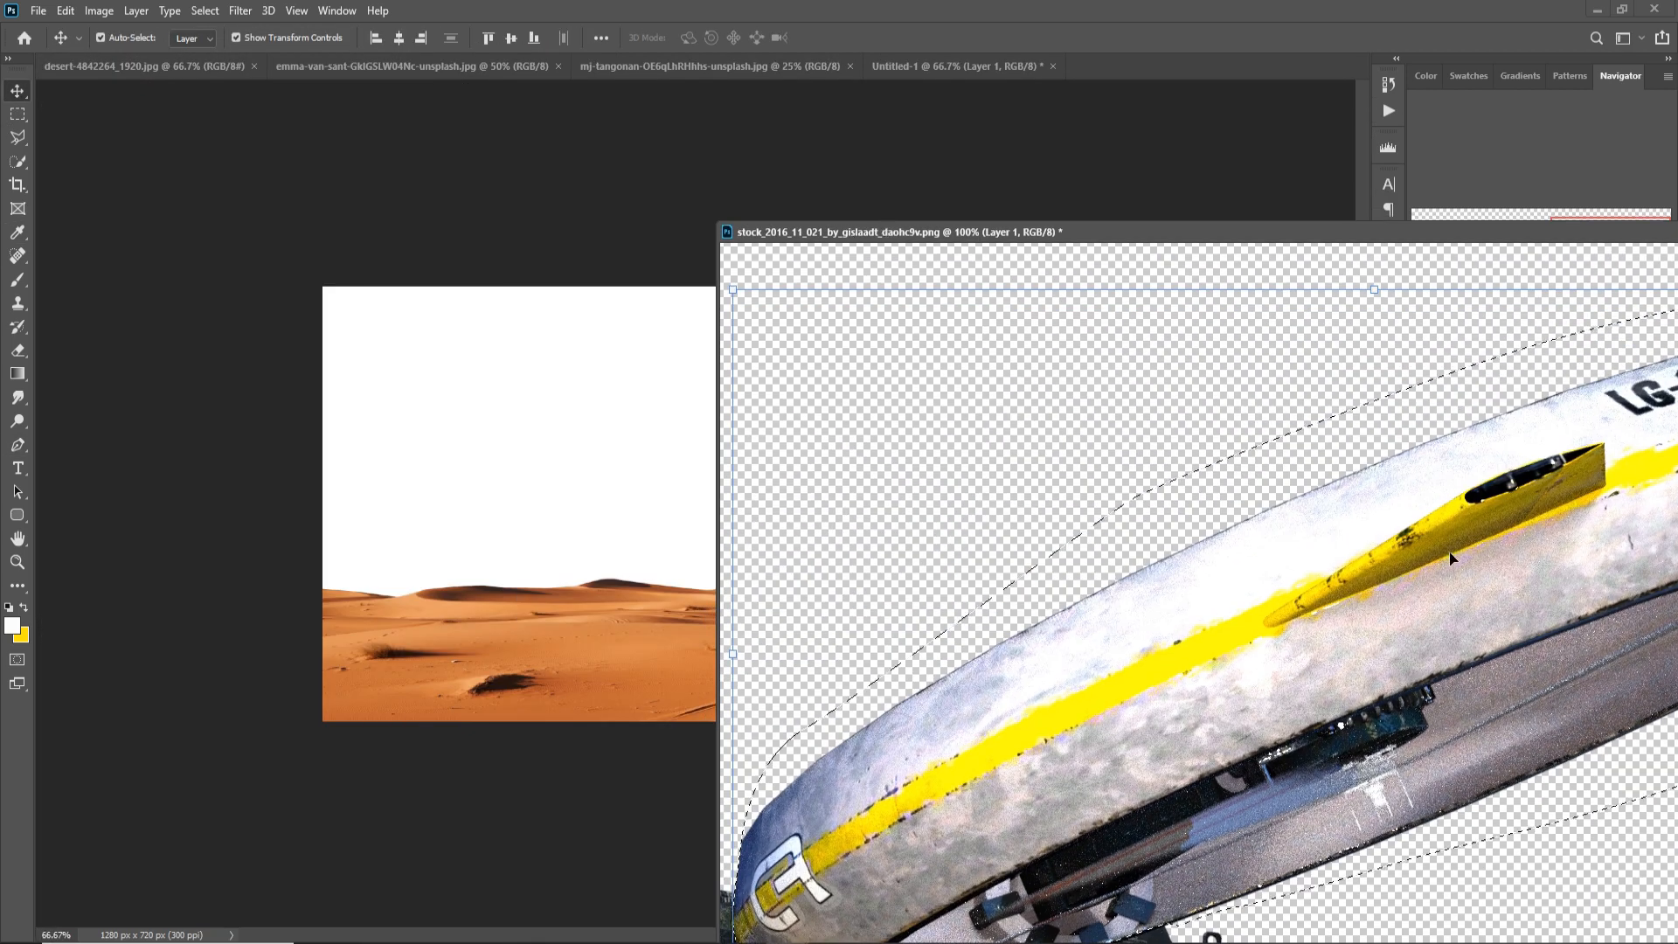
pyautogui.moveTo(1555, 740); pyautogui.dragTo(661, 478)
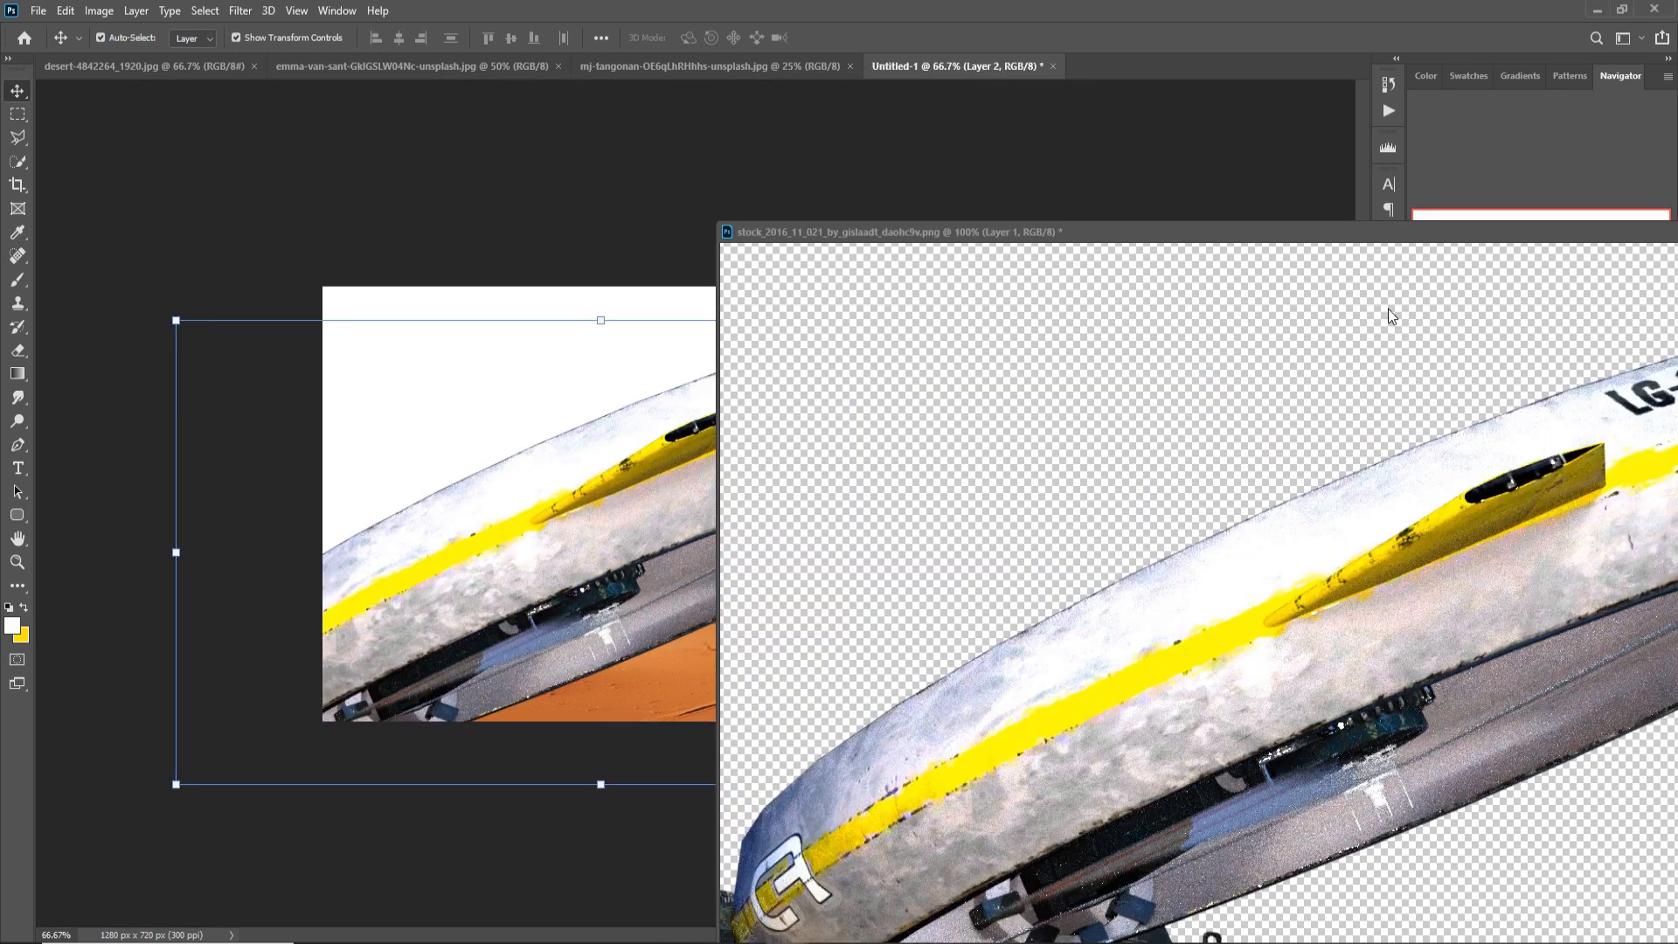
# Scale the ring to about 51%, centre it over the horizon and rotate it about 23 degrees to lie level.
pyautogui.moveTo(1383, 236); pyautogui.dragTo(706, 505)
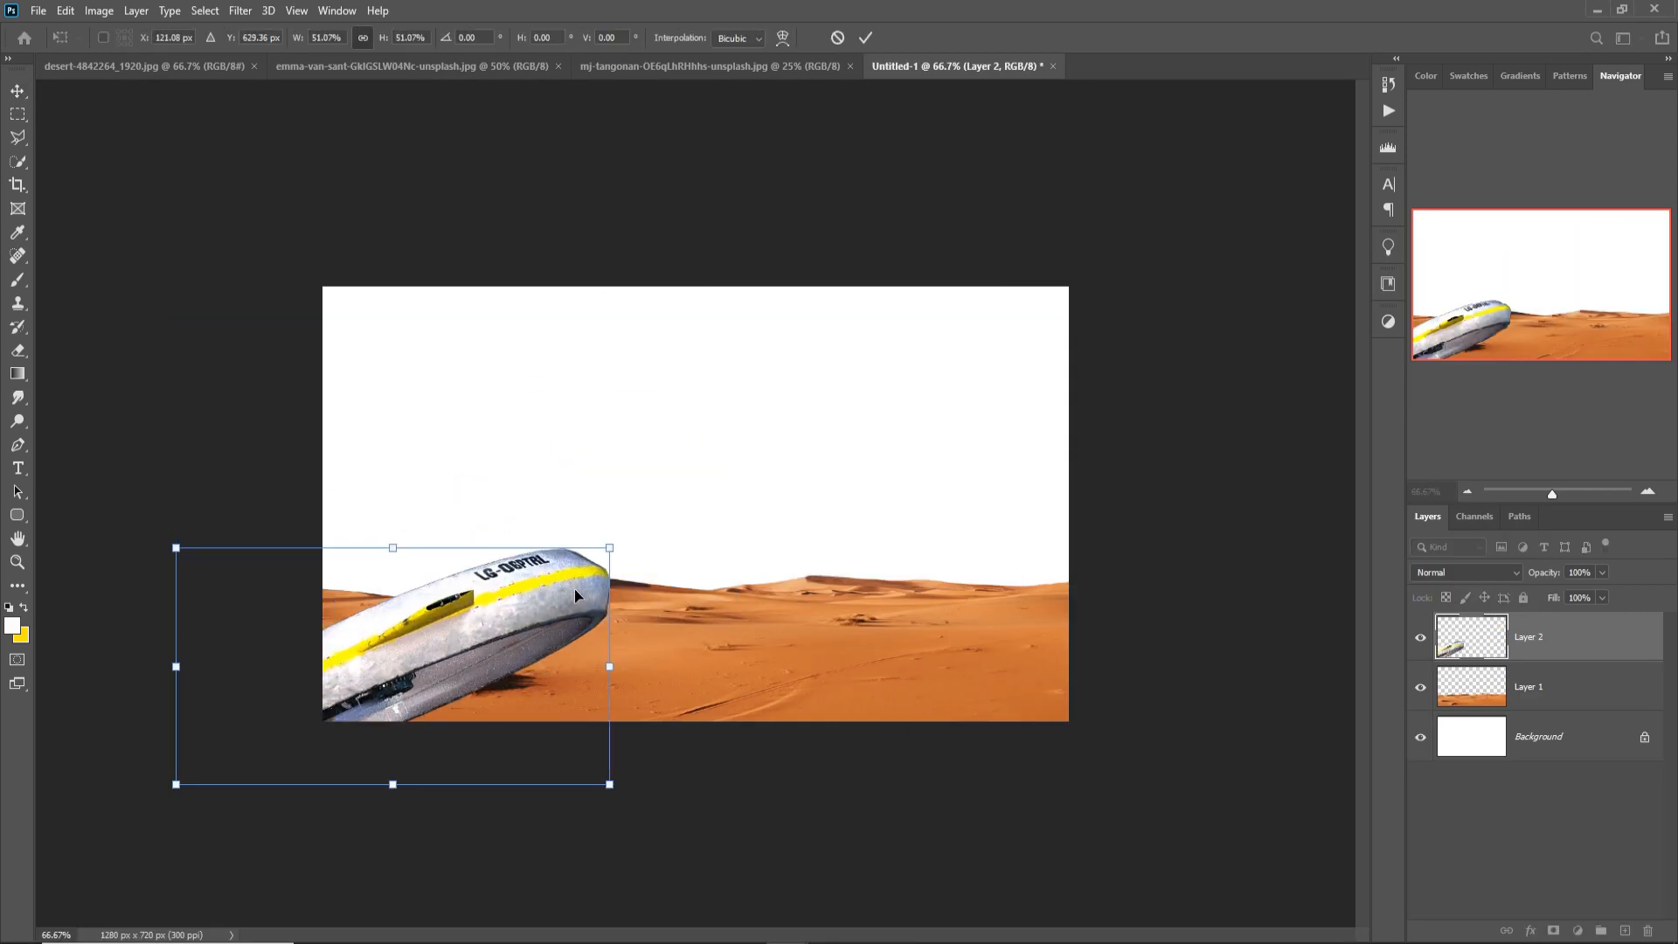
pyautogui.moveTo(394, 669); pyautogui.dragTo(667, 541)
pyautogui.moveTo(892, 424); pyautogui.dragTo(985, 548)
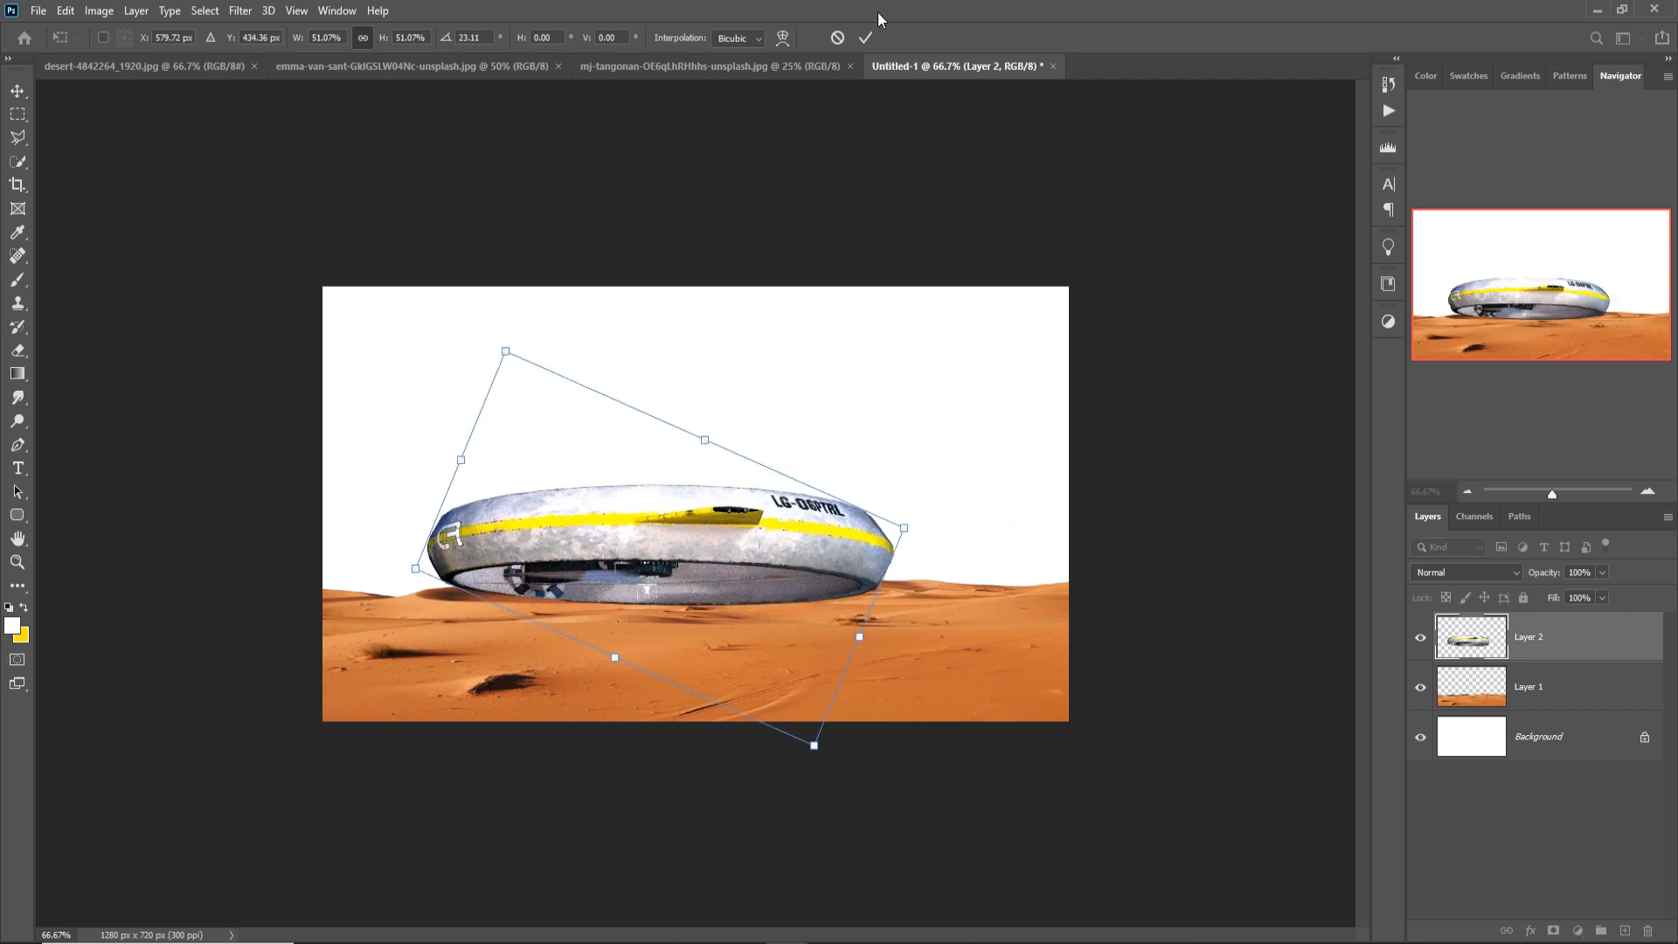
pyautogui.click(865, 37)
# Scale the ring to about 75% and place it near the top centre of the white sky area.
pyautogui.moveTo(715, 564); pyautogui.dragTo(747, 389)
pyautogui.moveTo(931, 434); pyautogui.dragTo(817, 407)
pyautogui.moveTo(717, 368); pyautogui.dragTo(757, 371)
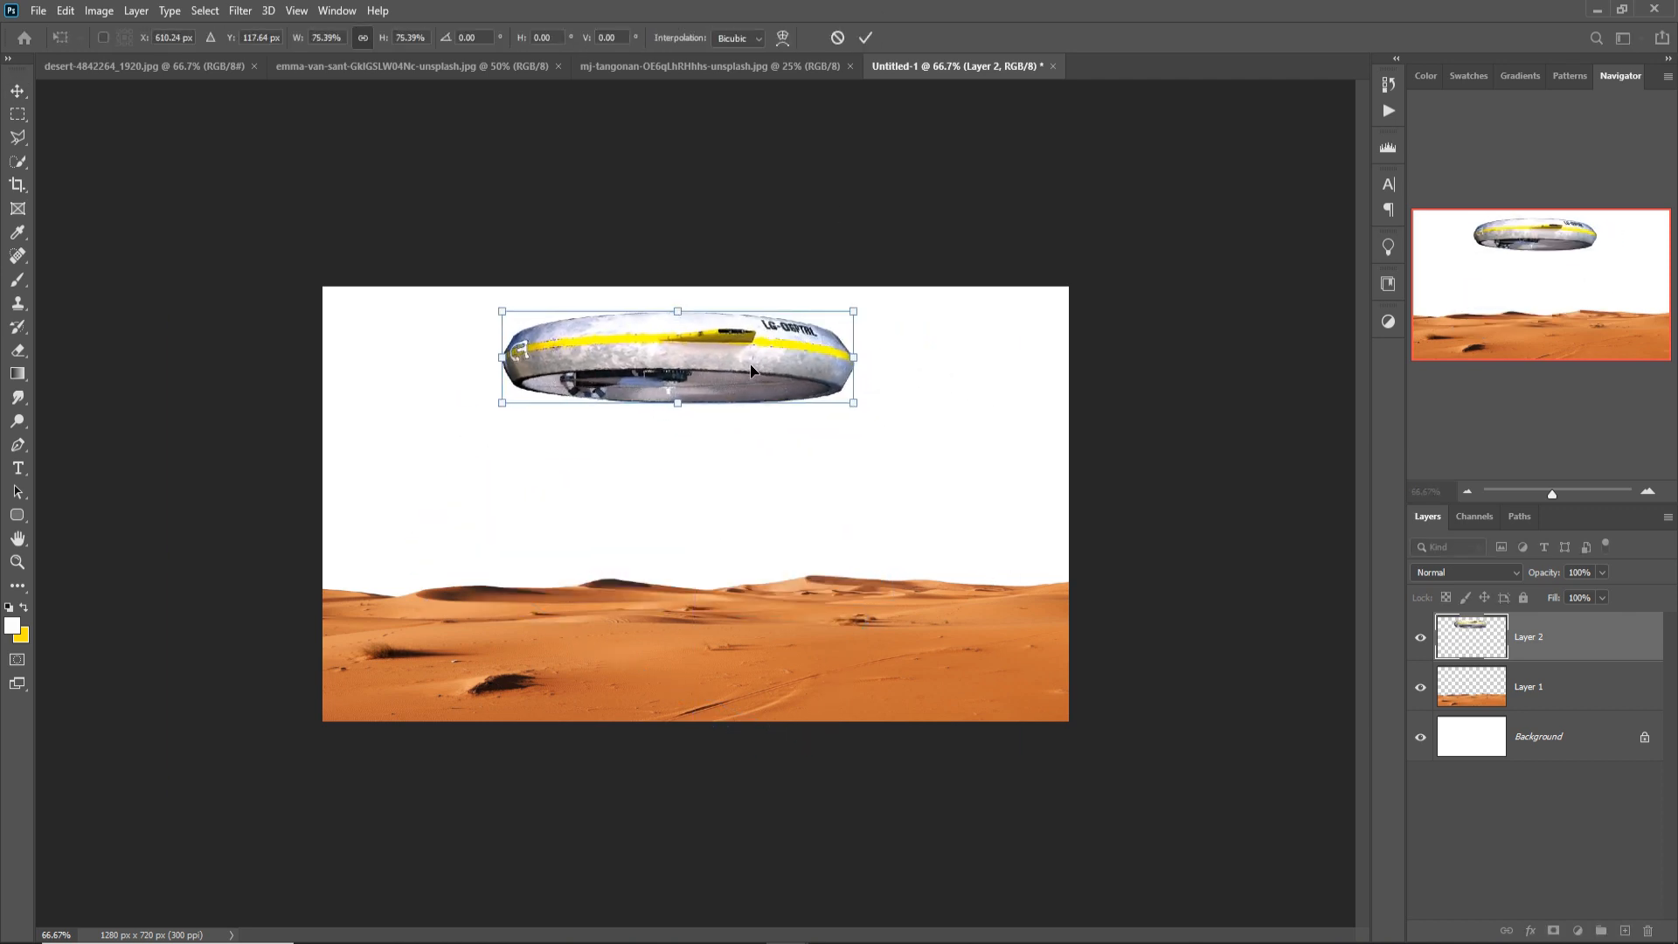
pyautogui.click(866, 39)
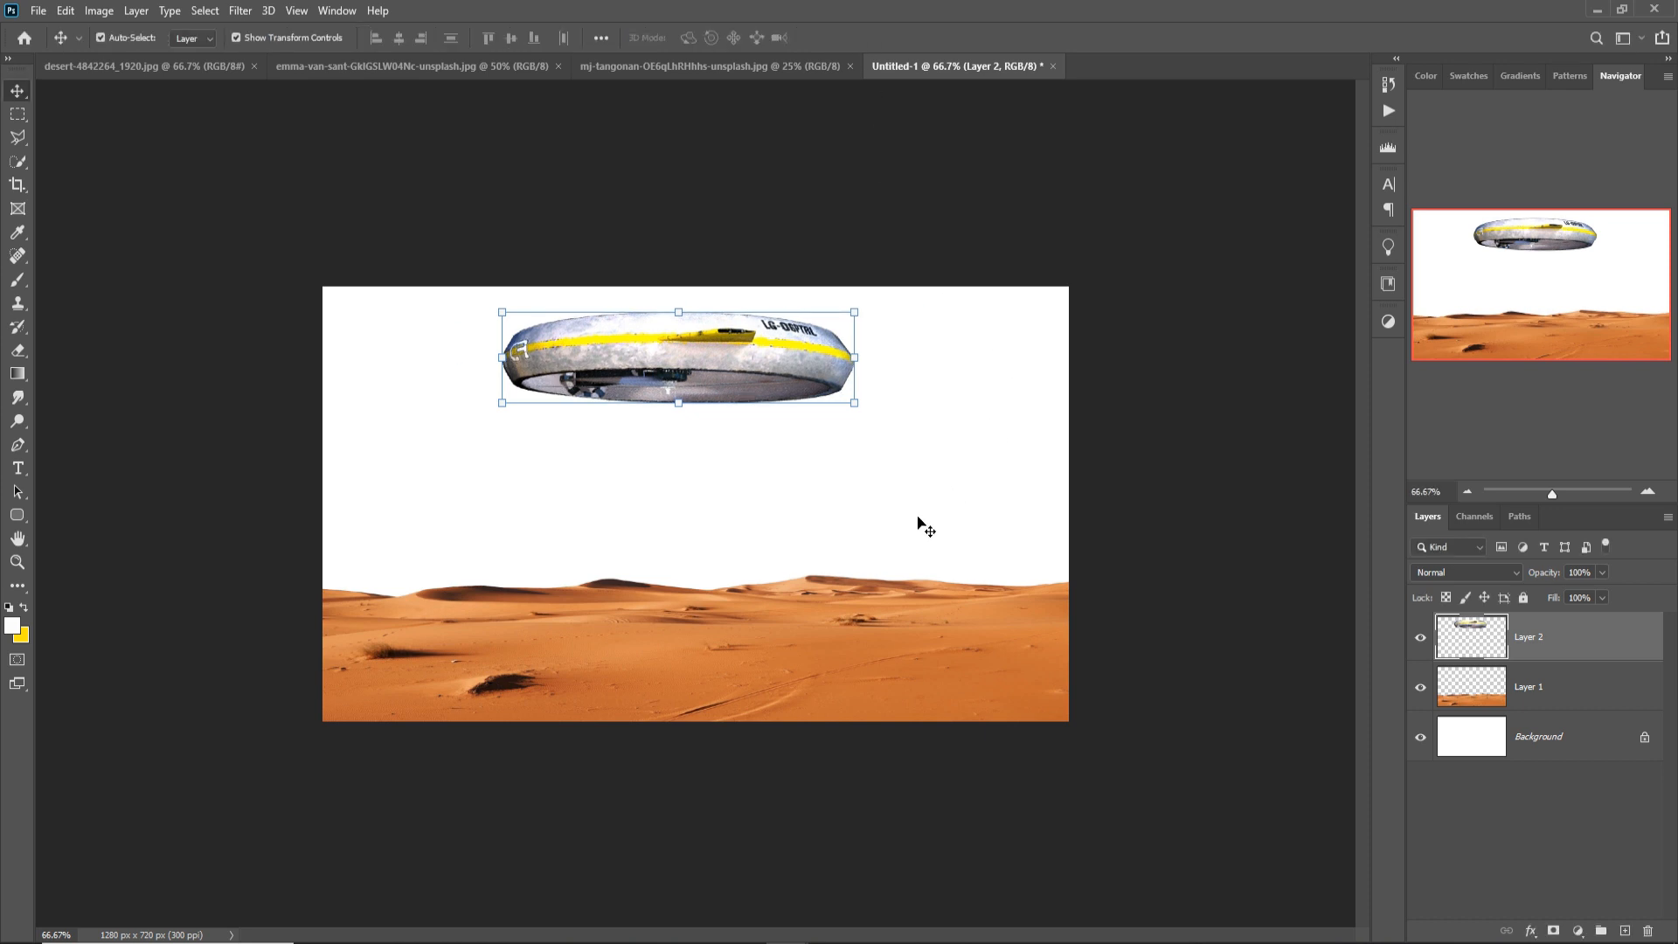
# Duplicate the ring layer, Layer 2.
pyautogui.rightClick(1592, 626)
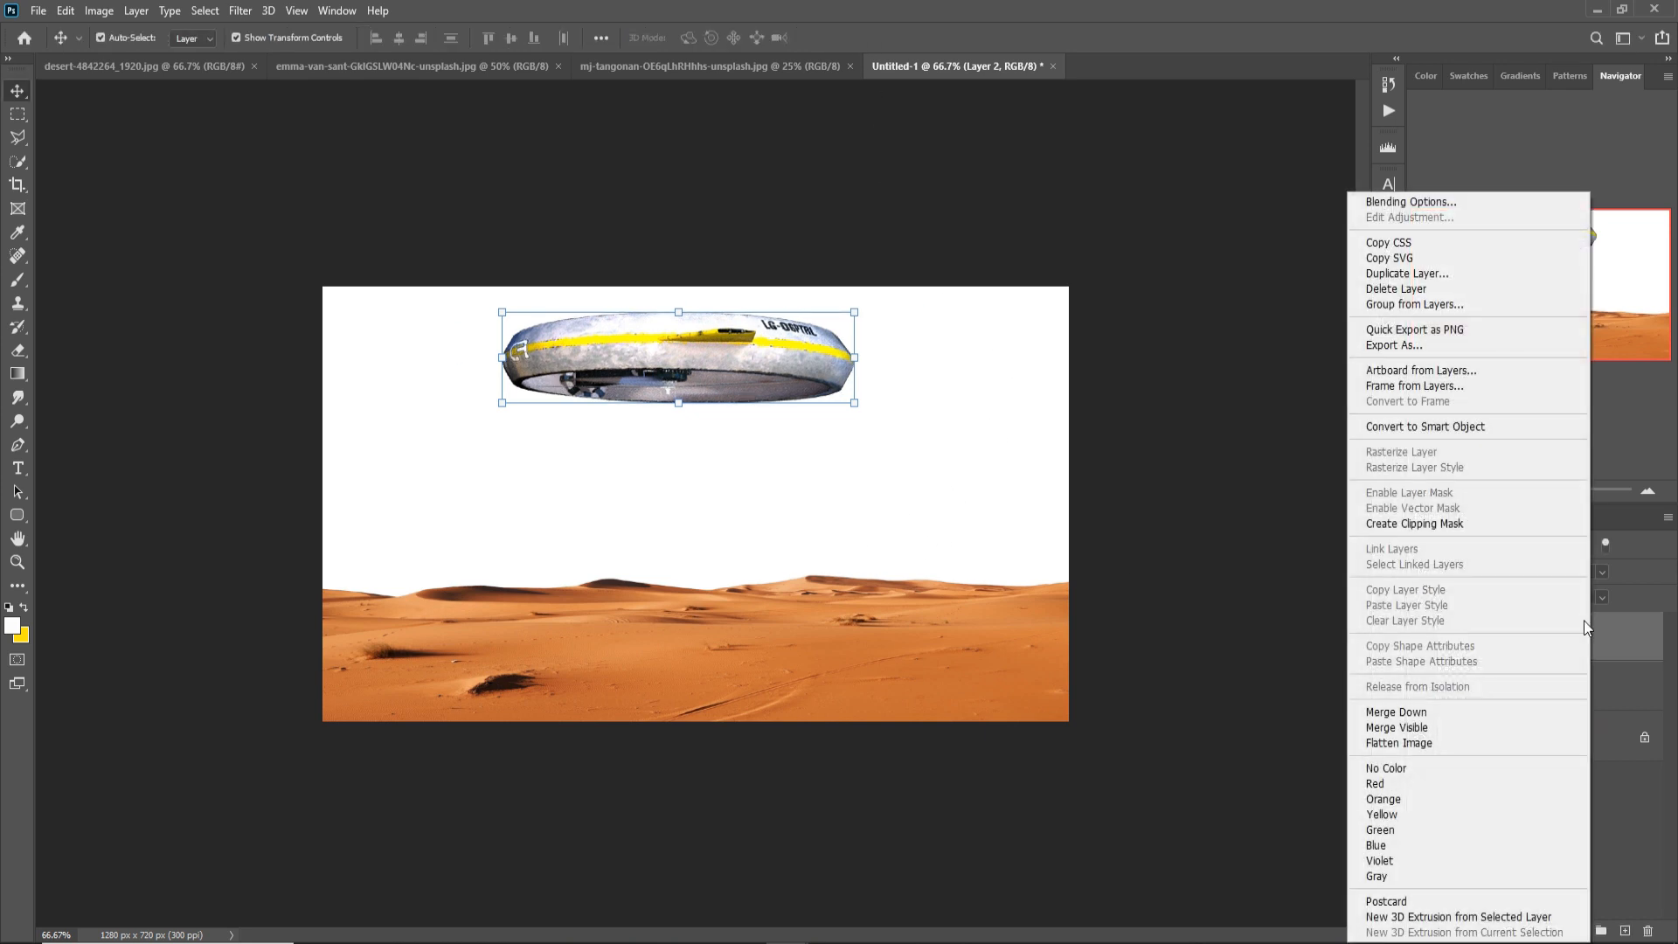
pyautogui.click(1354, 292)
pyautogui.click(983, 268)
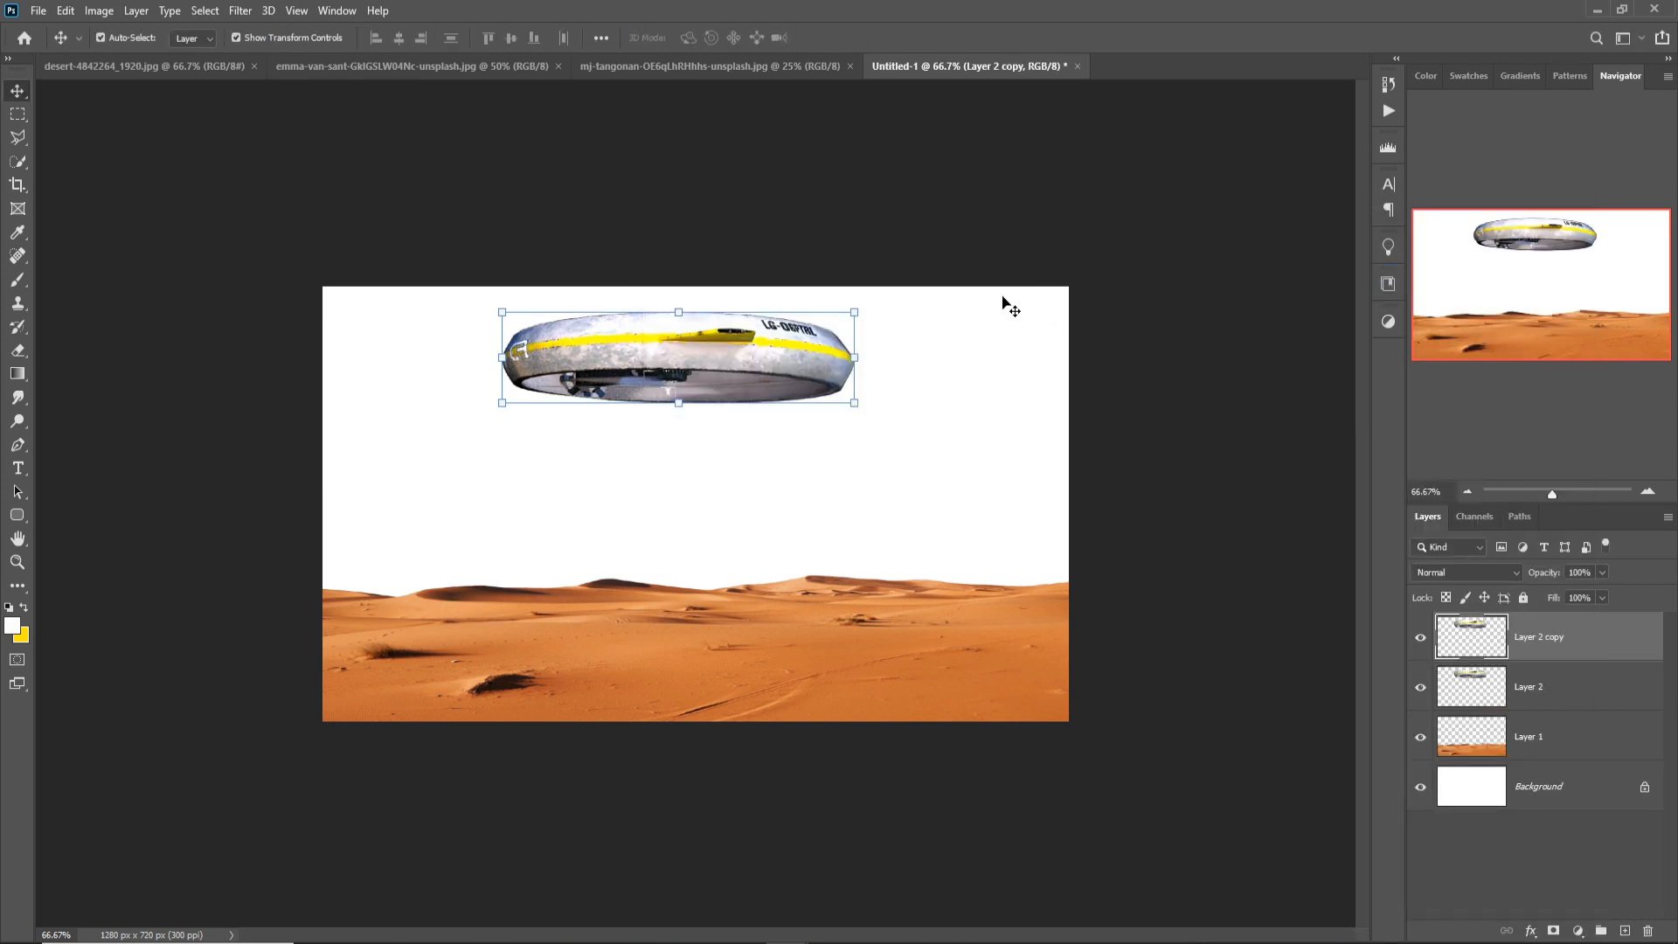
# Try flipping the duplicated ring horizontally, and undo the flip.
pyautogui.click(66, 10)
pyautogui.moveTo(93, 428)
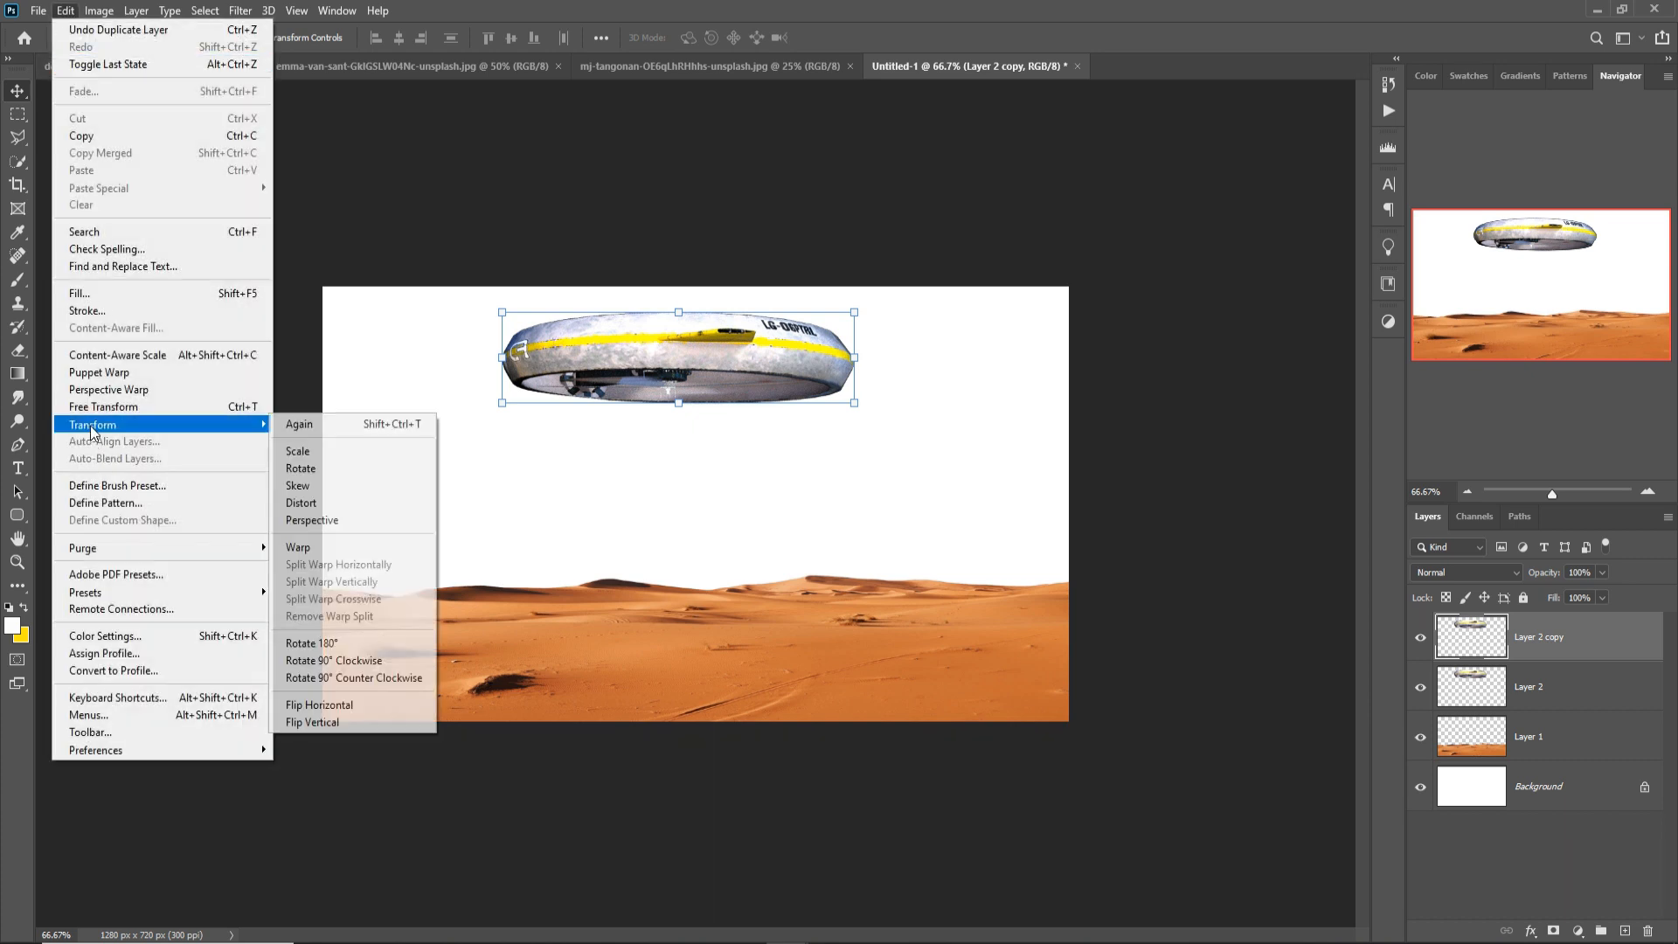
pyautogui.click(326, 707)
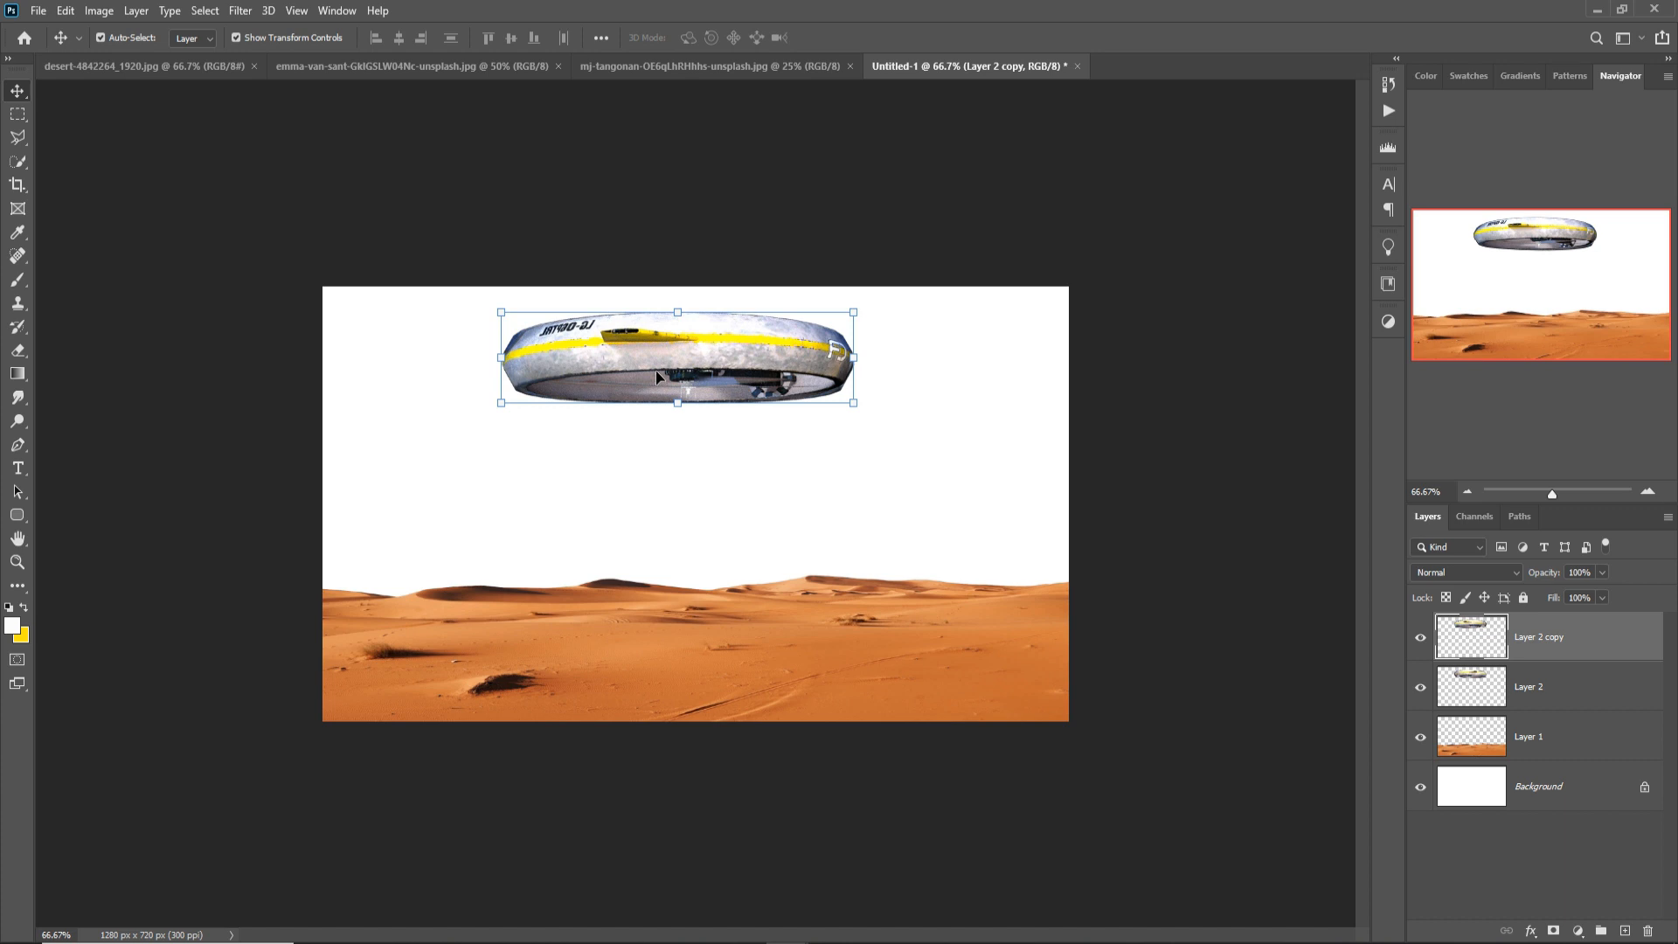
pyautogui.hotkey('ctrl', 'z')
# Flip the duplicated ring vertically and move it down onto the dunes below the original ring.
pyautogui.click(66, 11)
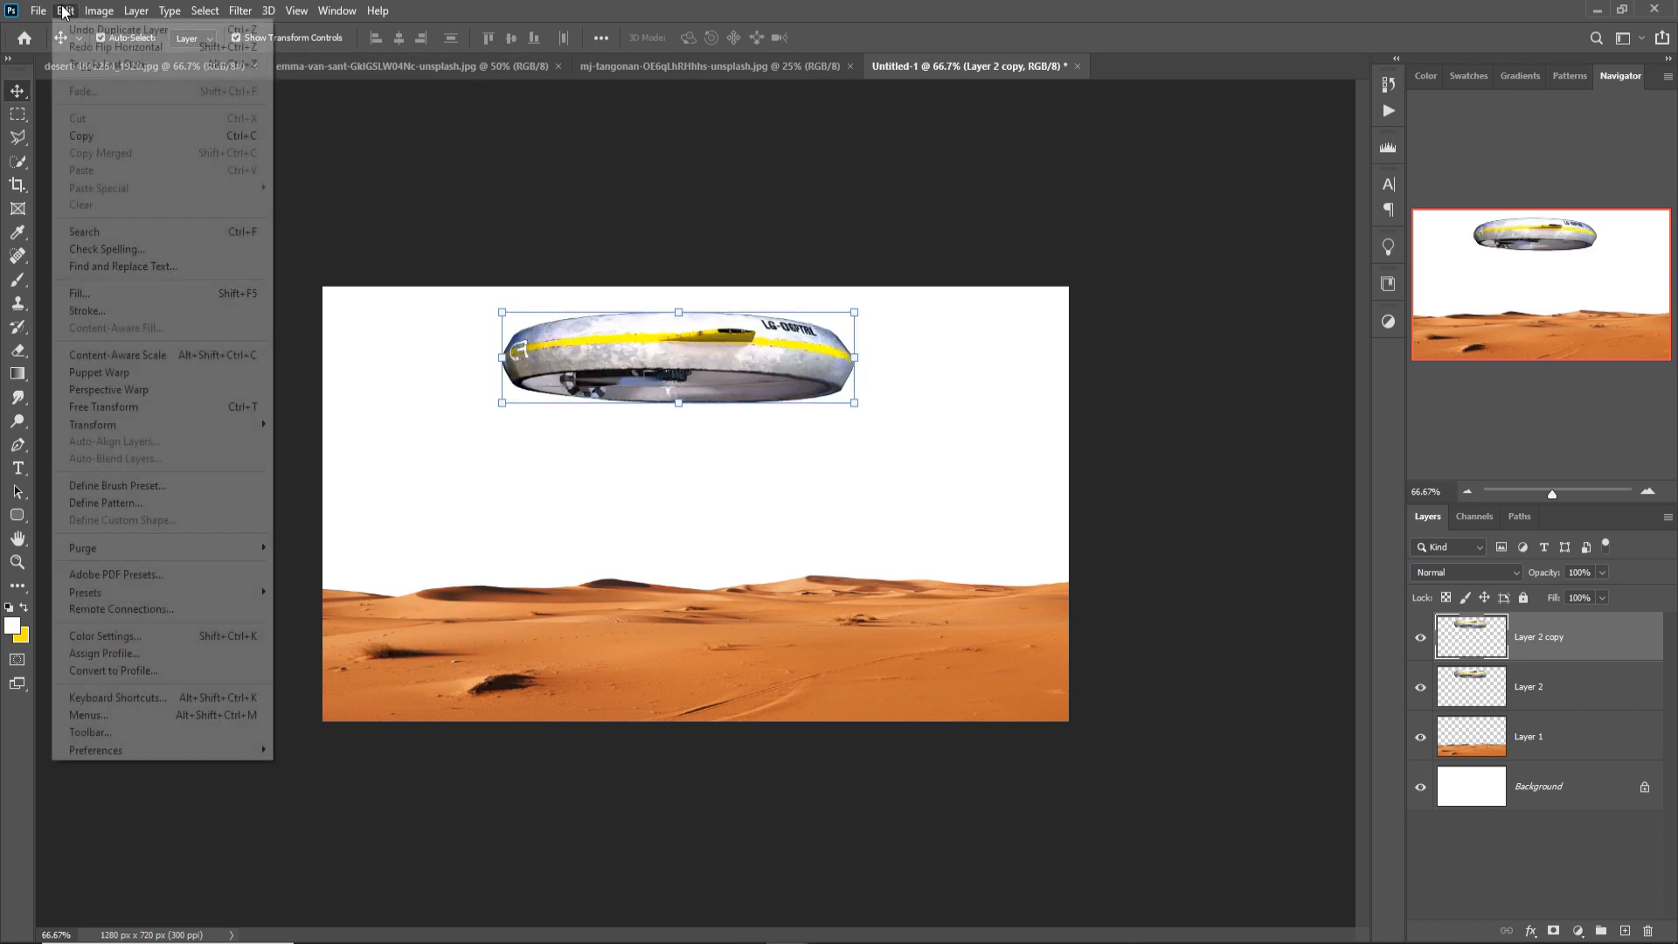
pyautogui.moveTo(159, 428)
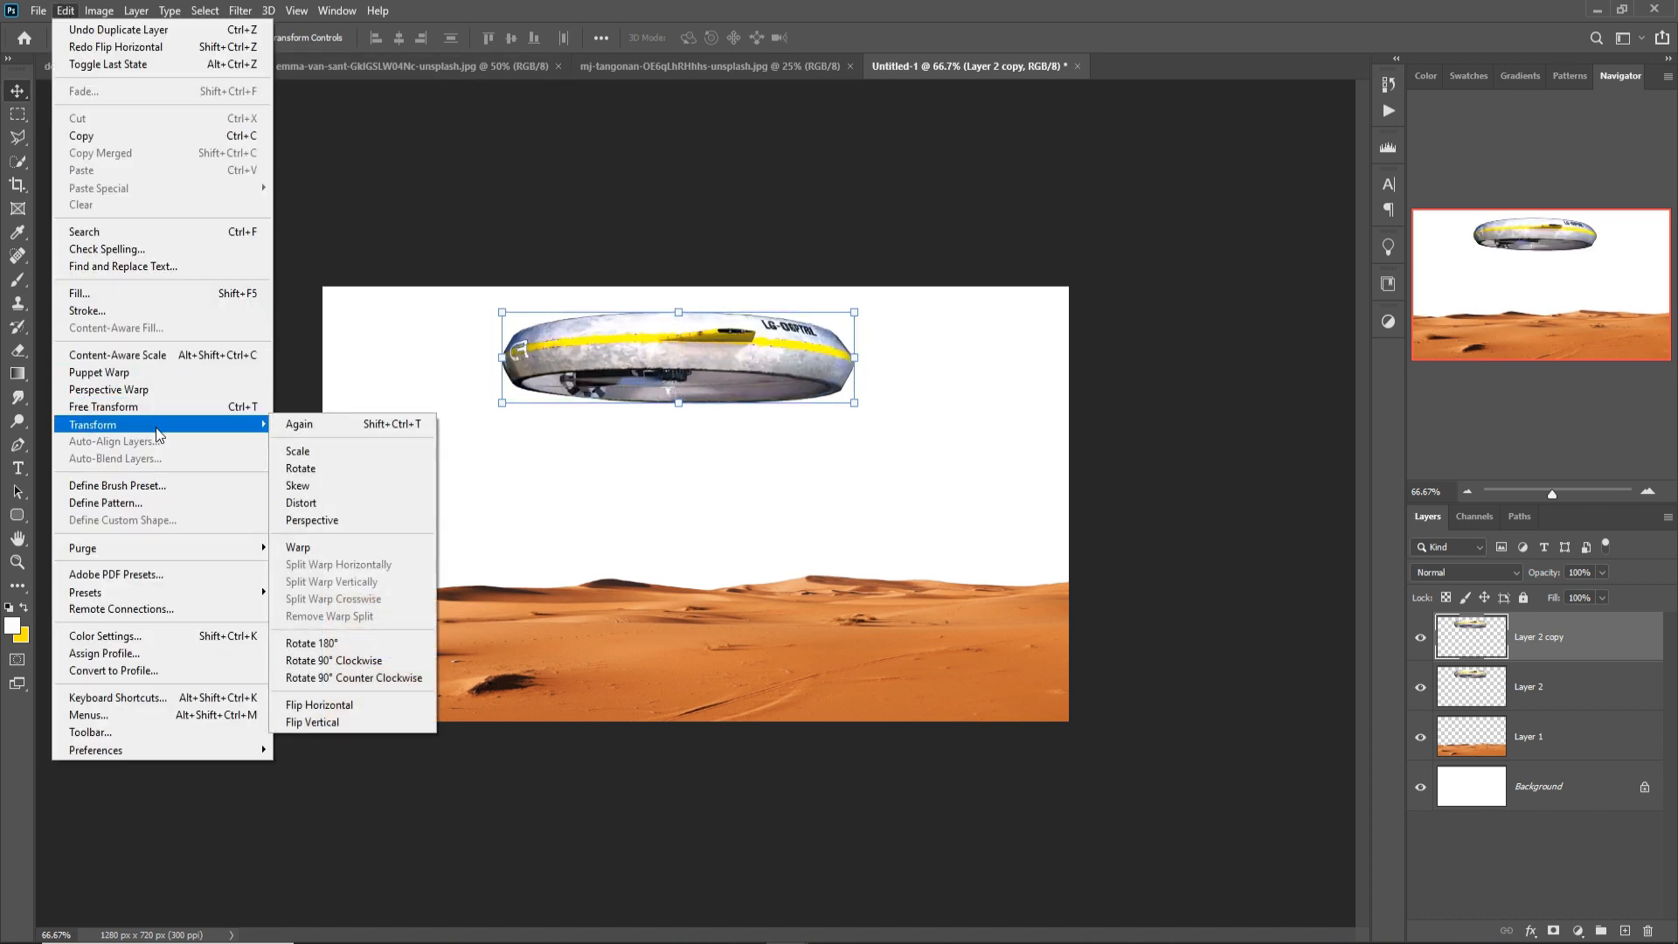
pyautogui.click(339, 722)
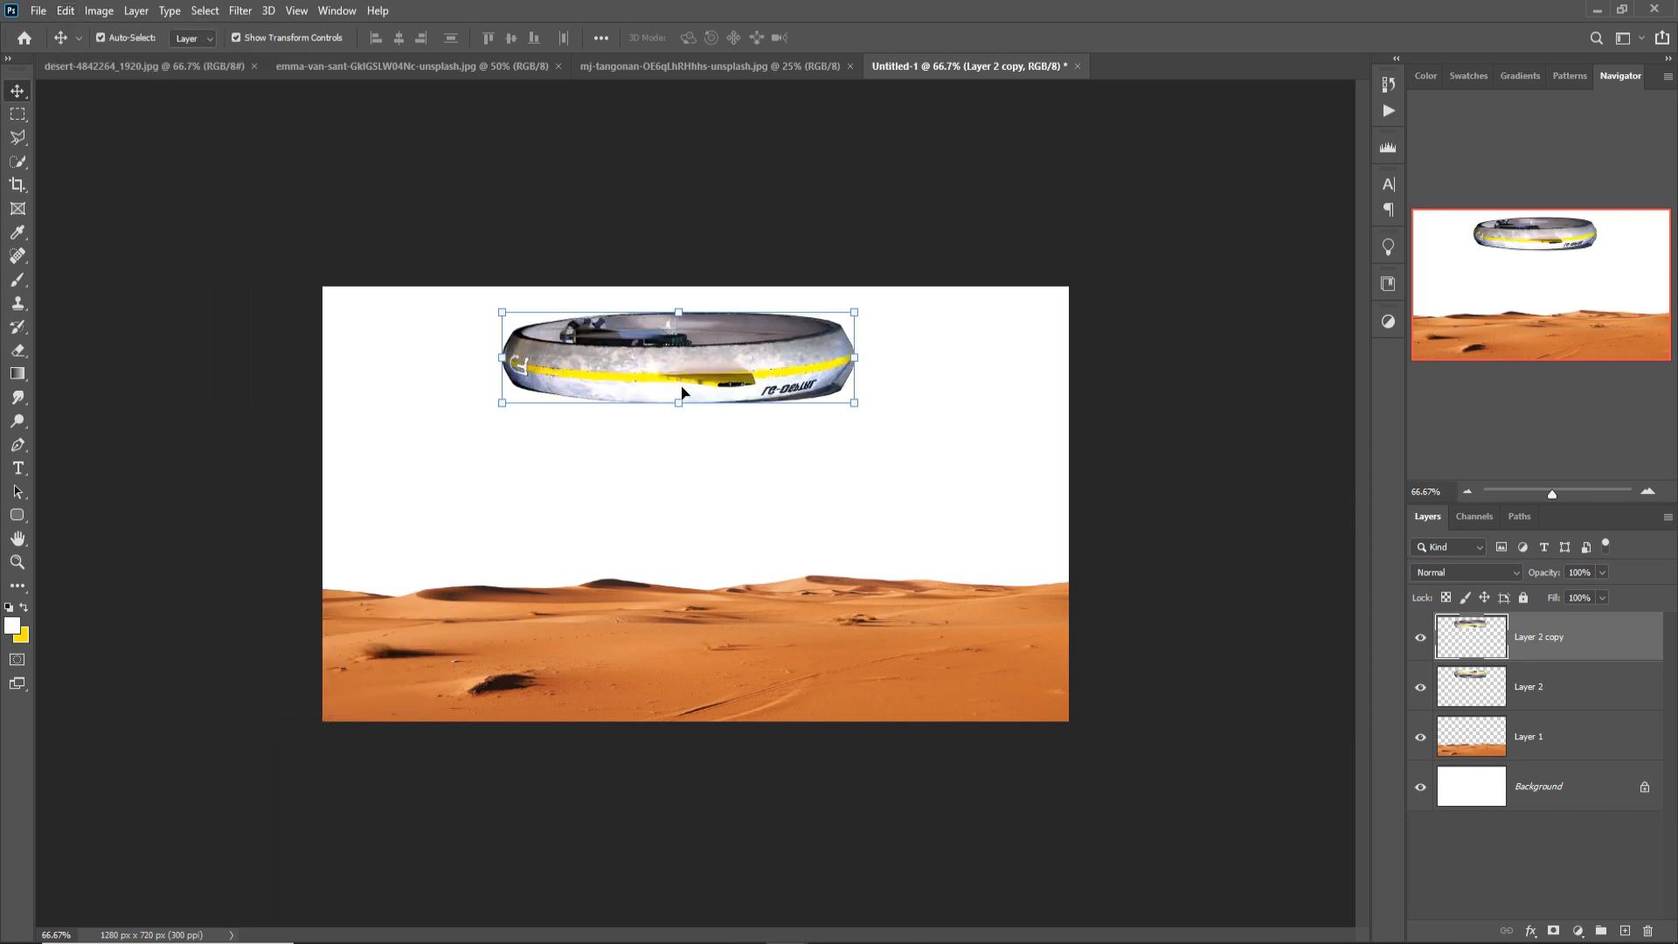
pyautogui.moveTo(682, 371); pyautogui.dragTo(689, 644)
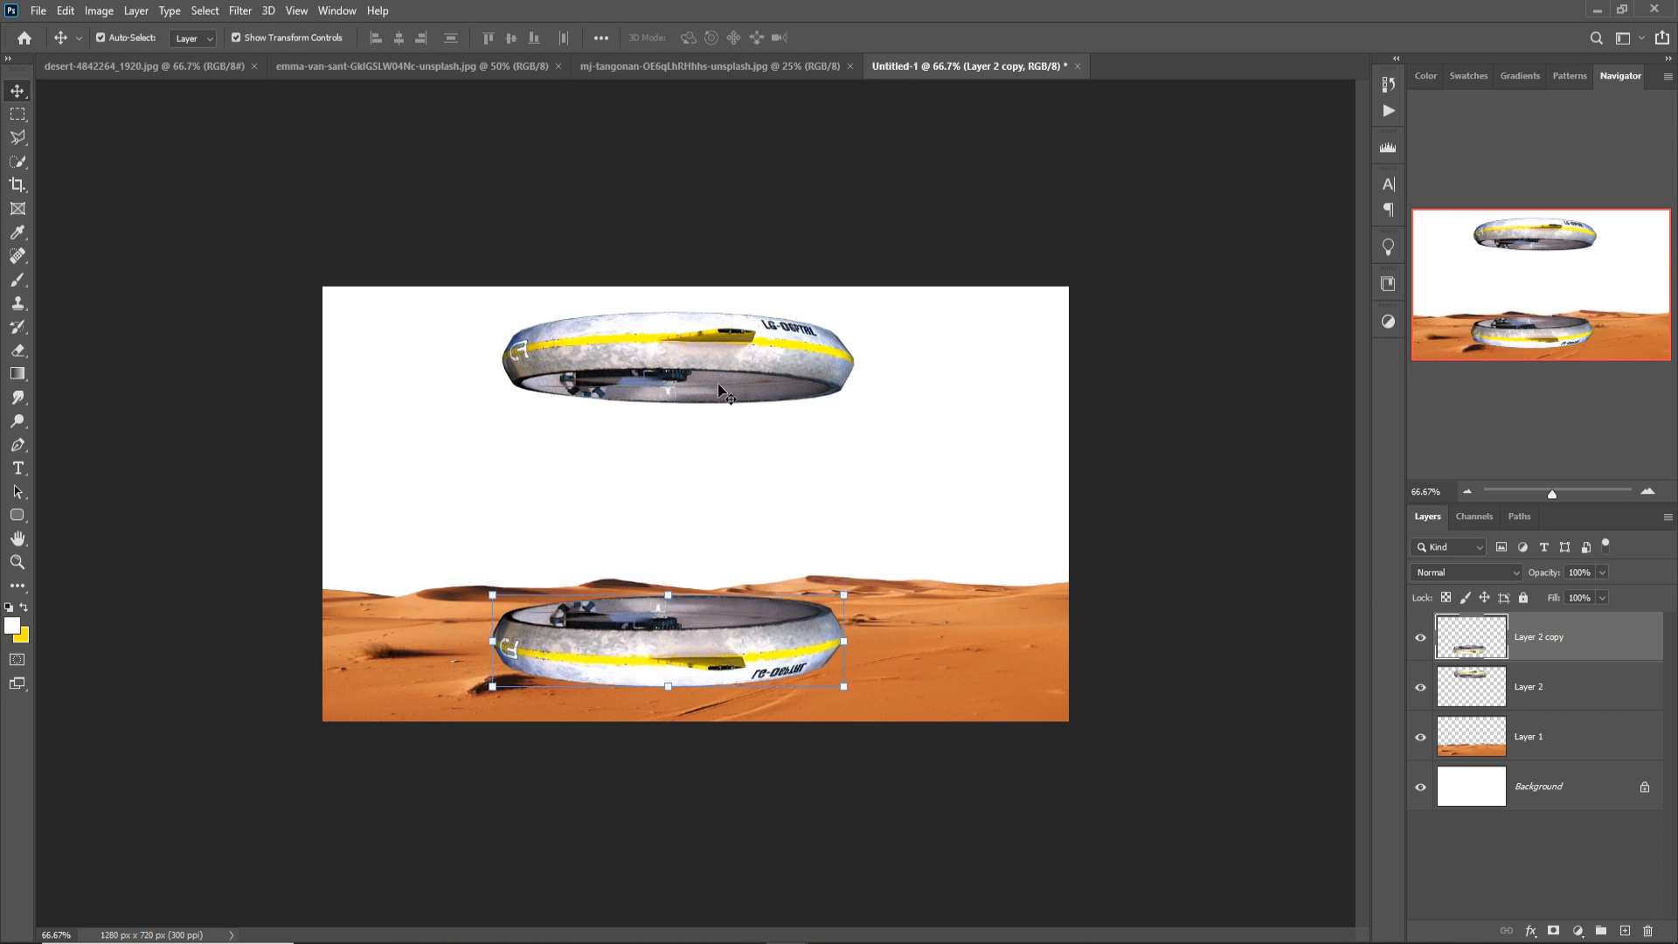
# Scale the upper ring down slightly and keep it centred near the top of the canvas.
pyautogui.click(711, 355)
pyautogui.moveTo(858, 314); pyautogui.dragTo(808, 325)
pyautogui.moveTo(719, 357); pyautogui.dragTo(730, 356)
pyautogui.press('Return')
# Scale the lower ring down to match the upper ring's width and align it directly beneath.
pyautogui.click(732, 645)
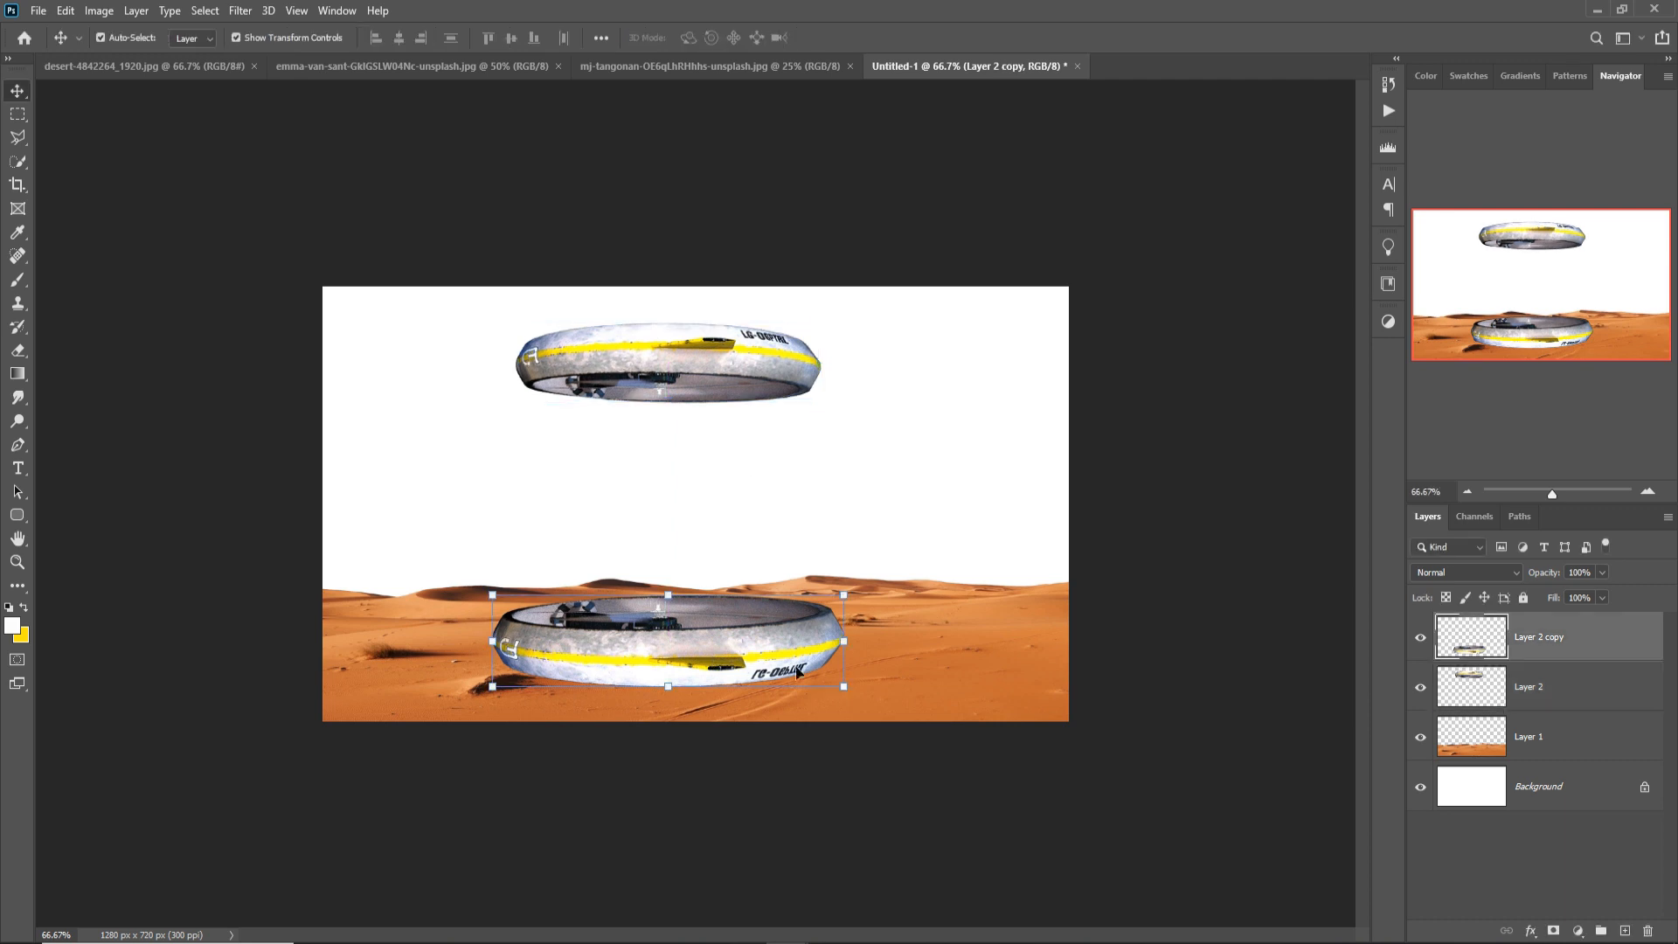
pyautogui.moveTo(844, 596); pyautogui.dragTo(790, 610)
pyautogui.moveTo(666, 658); pyautogui.dragTo(688, 645)
pyautogui.click(865, 37)
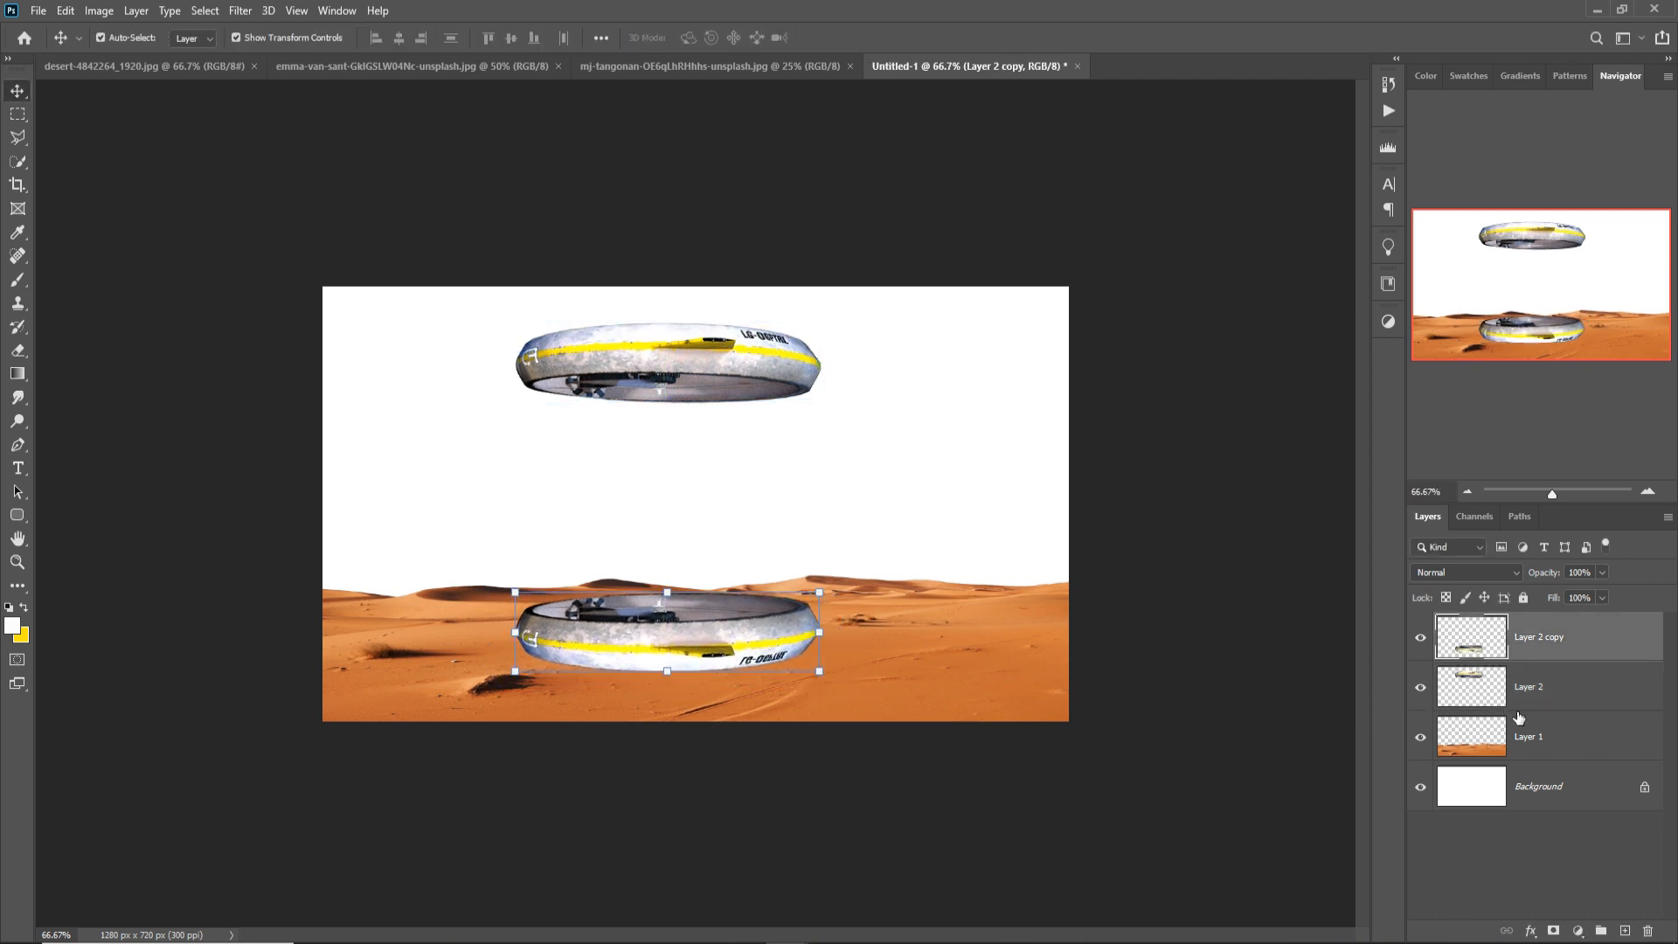
# Trace a closed path with the Pen tool around the inner opening of the lower ring.
pyautogui.hotkey('ctrl', '+')
pyautogui.hotkey('ctrl', '+')
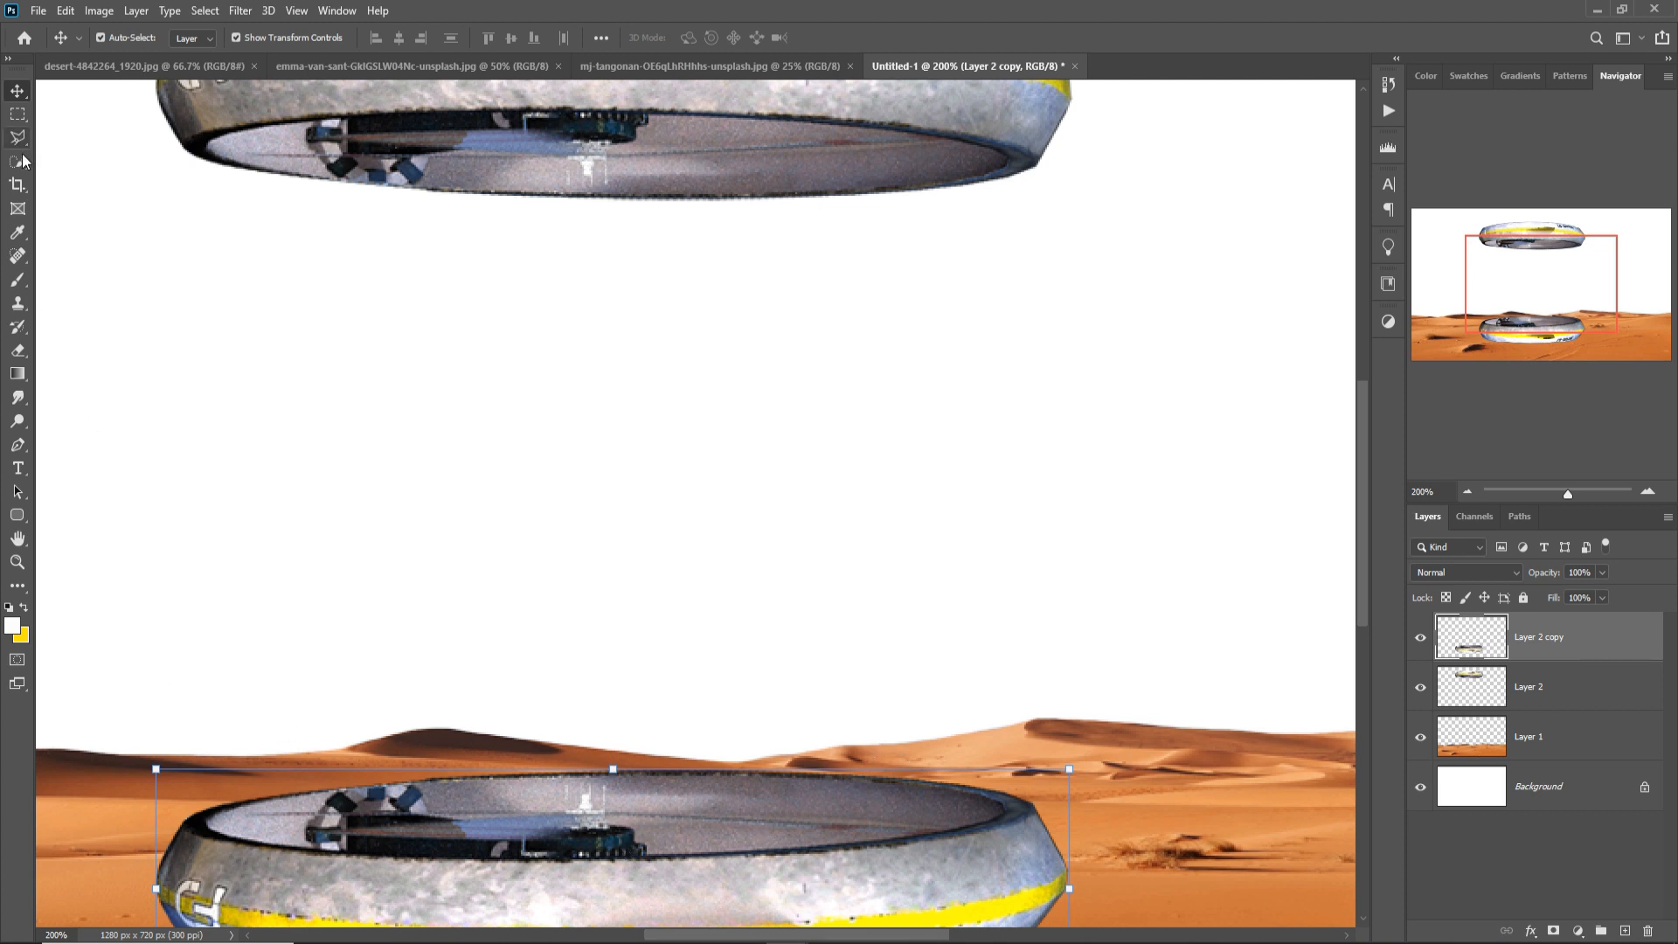
pyautogui.click(18, 445)
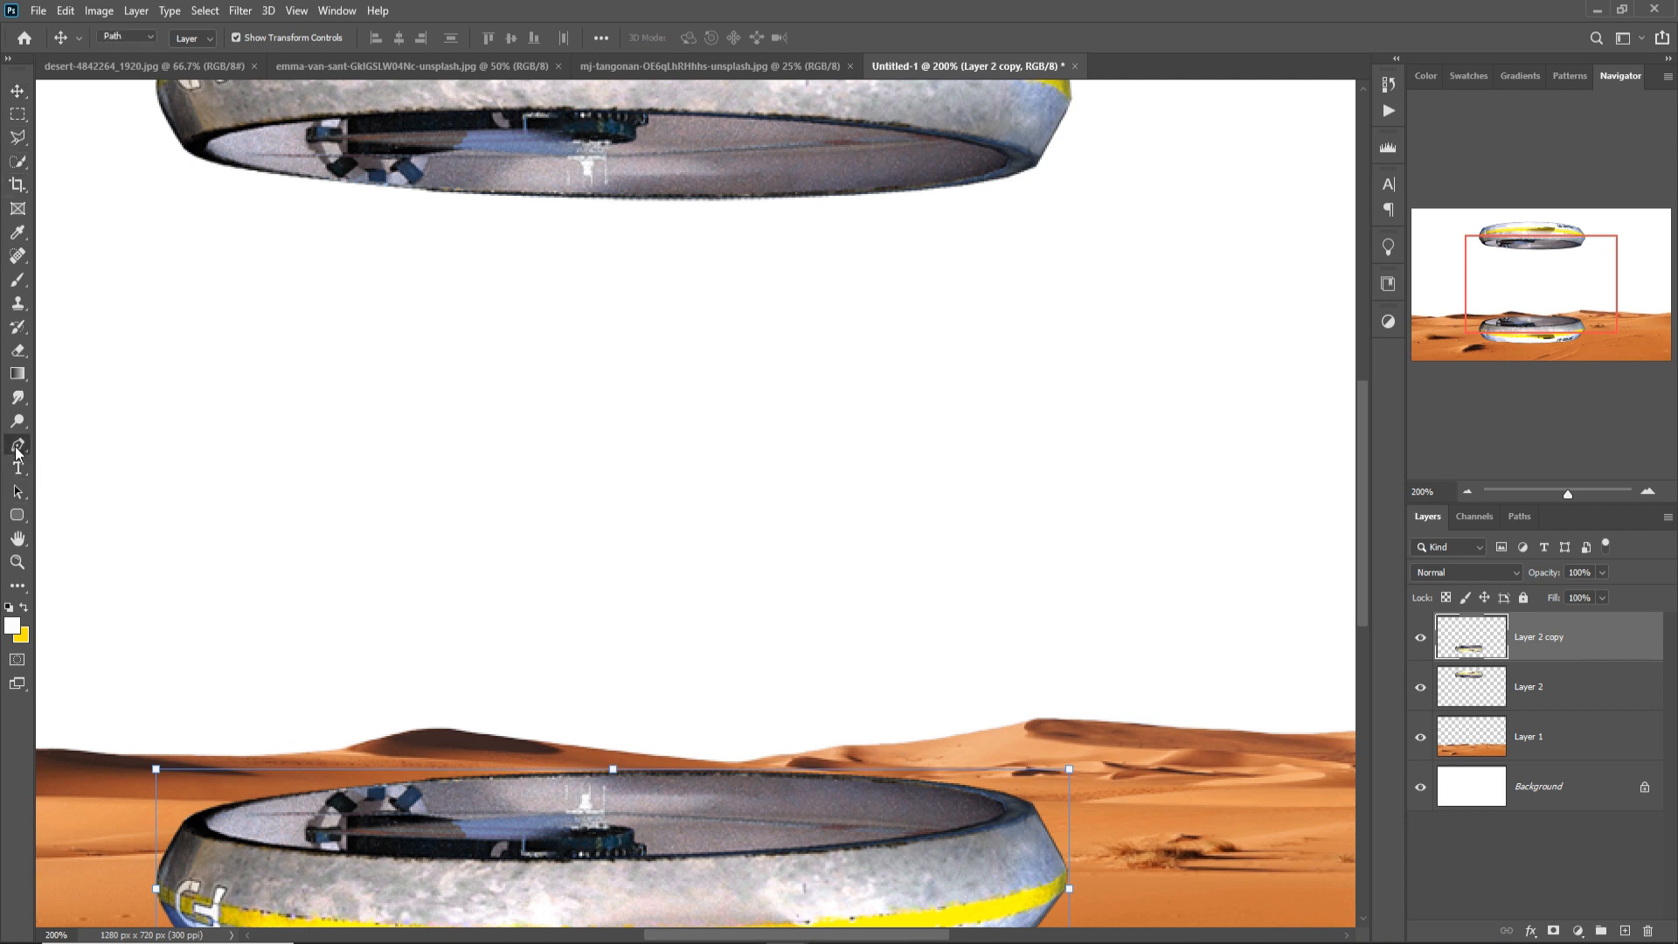
pyautogui.click(645, 856)
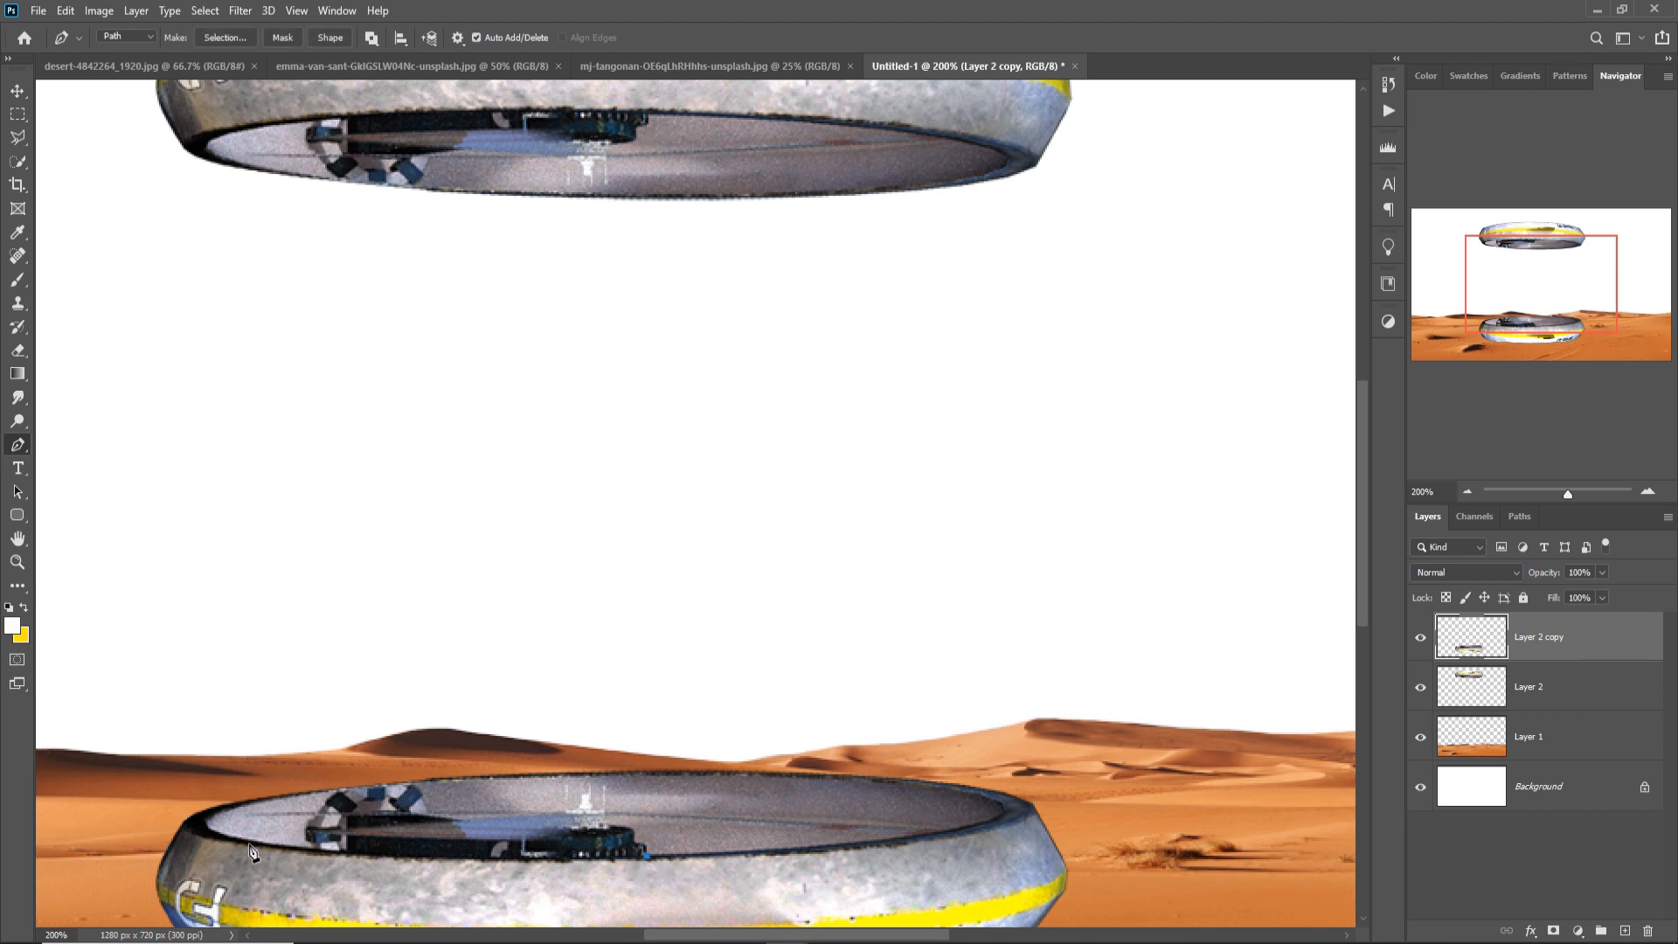
pyautogui.click(208, 829)
pyautogui.moveTo(430, 843); pyautogui.dragTo(388, 853)
pyautogui.click(210, 816)
pyautogui.click(346, 789)
pyautogui.moveTo(283, 800); pyautogui.dragTo(262, 801)
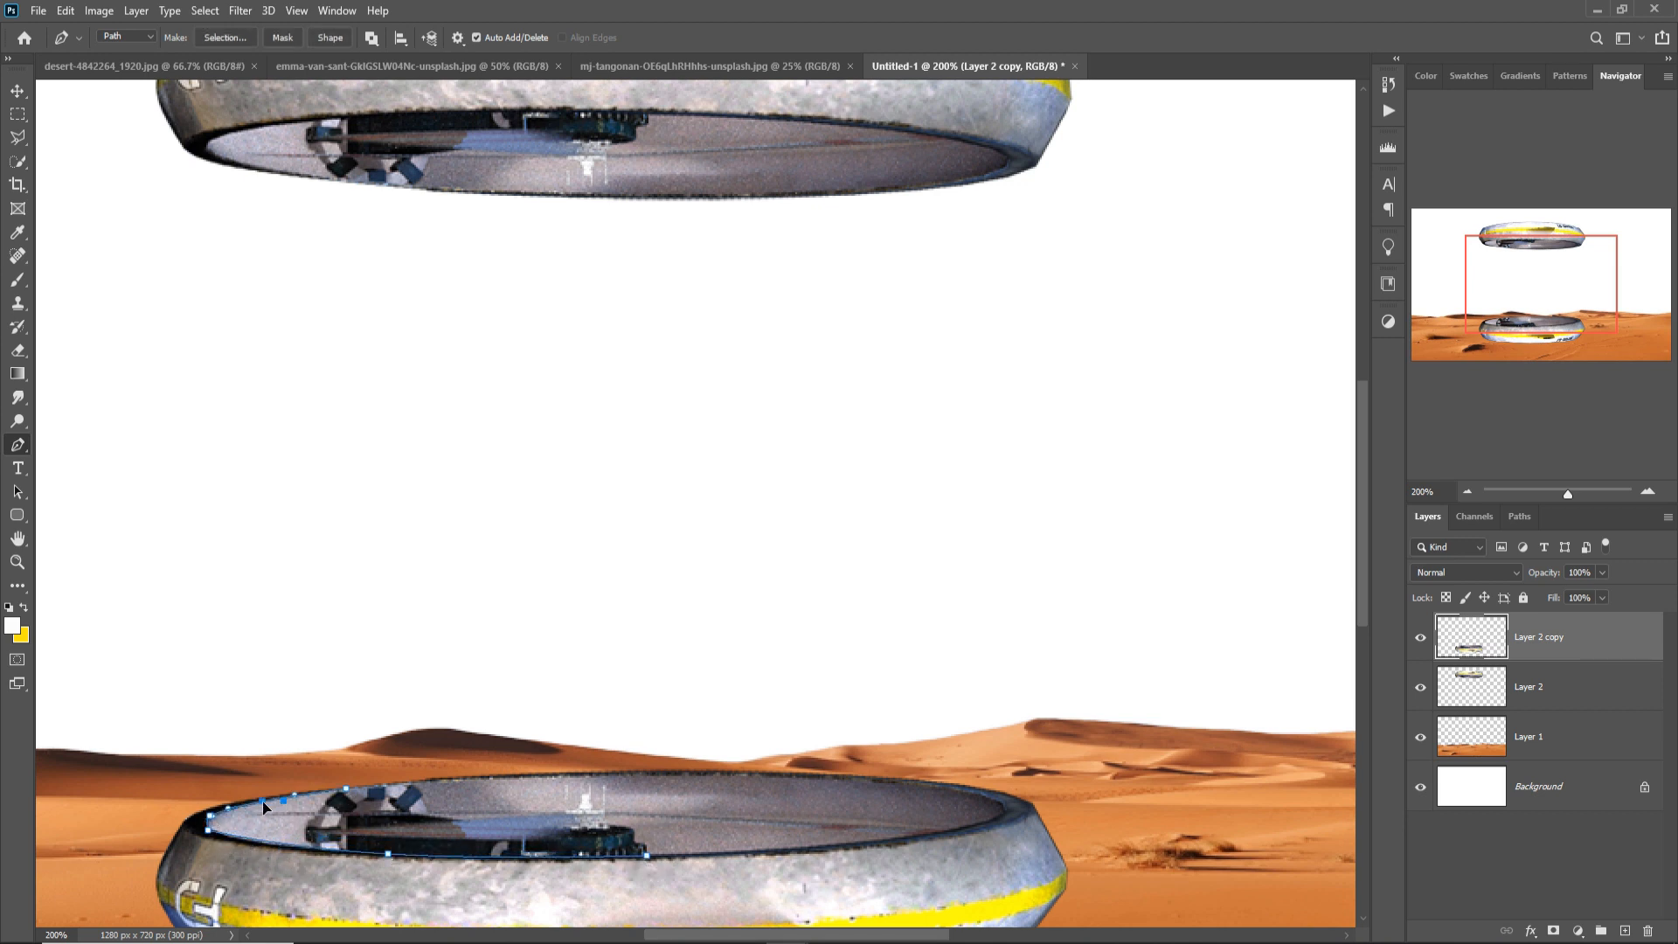
pyautogui.click(990, 797)
pyautogui.moveTo(709, 793); pyautogui.dragTo(694, 776)
pyautogui.click(853, 843)
pyautogui.moveTo(934, 817); pyautogui.dragTo(993, 820)
# Turn the path around the lower ring's opening into a new anti-aliased selection with a 0 px feather.
pyautogui.rightClick(698, 810)
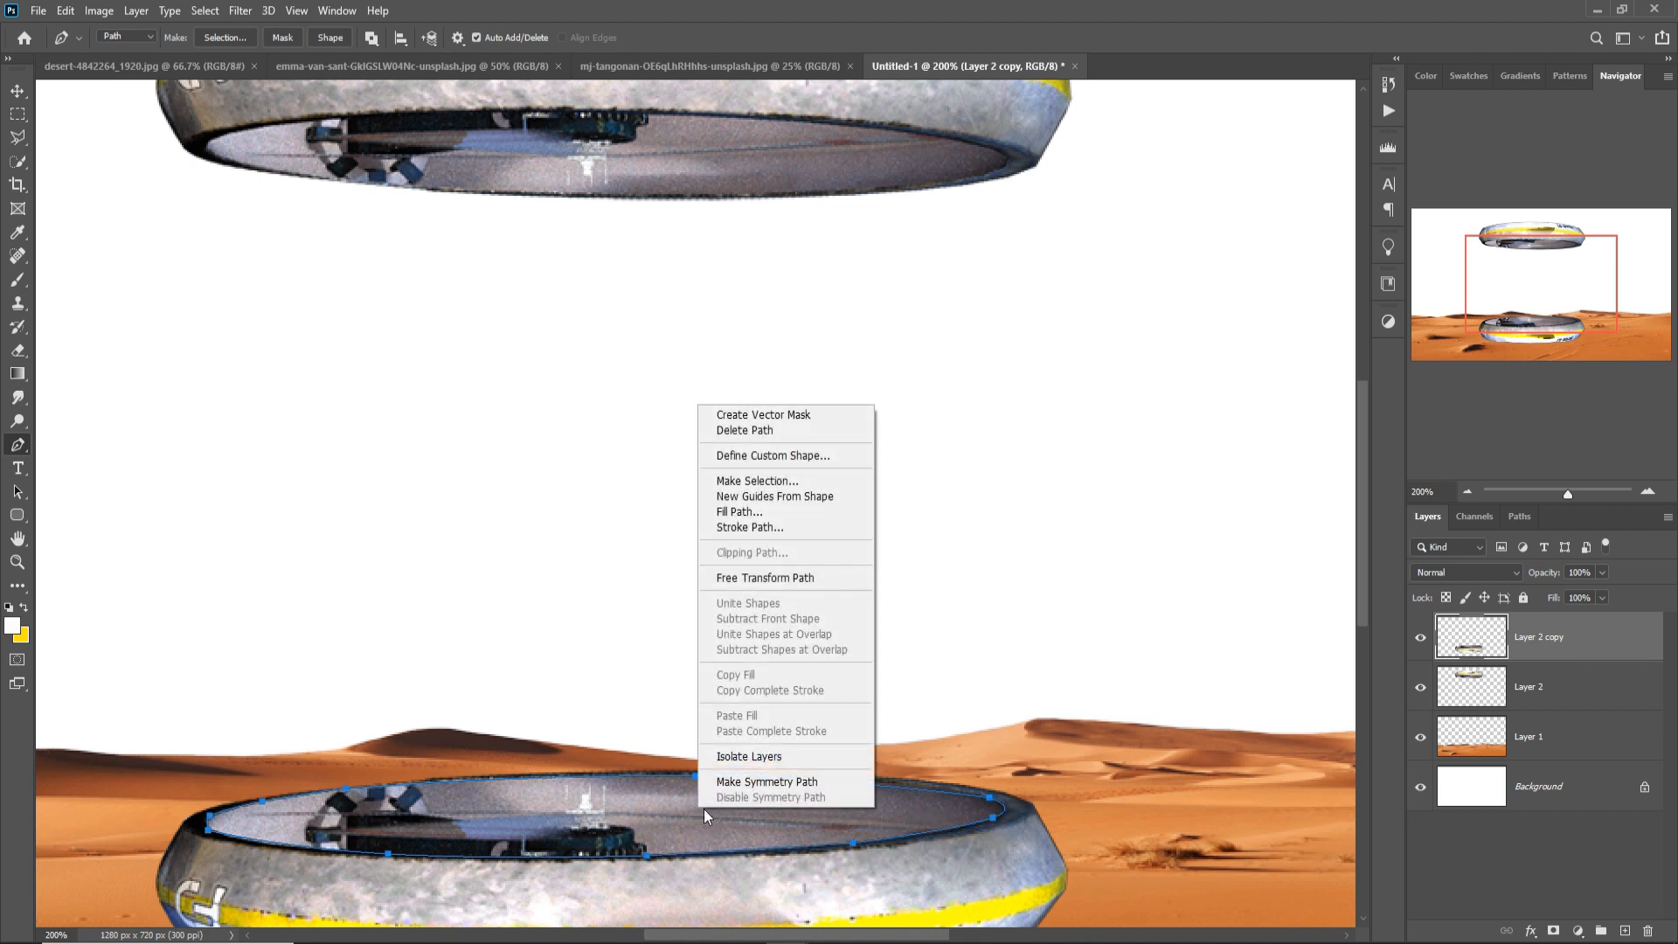
pyautogui.click(787, 481)
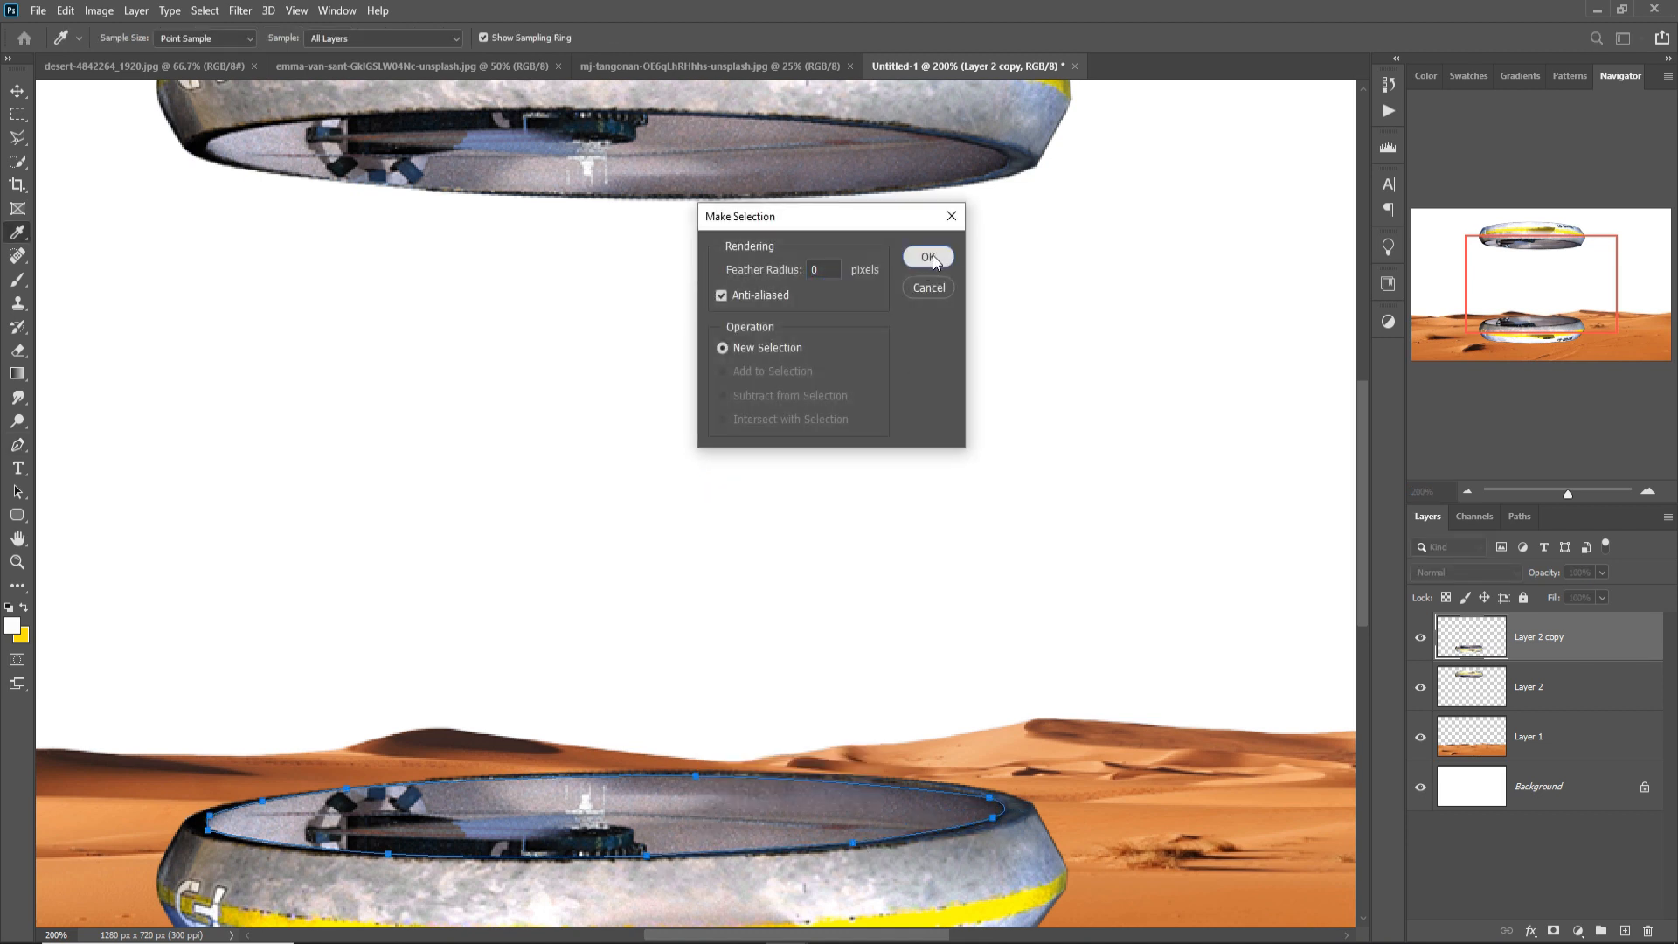
pyautogui.click(928, 257)
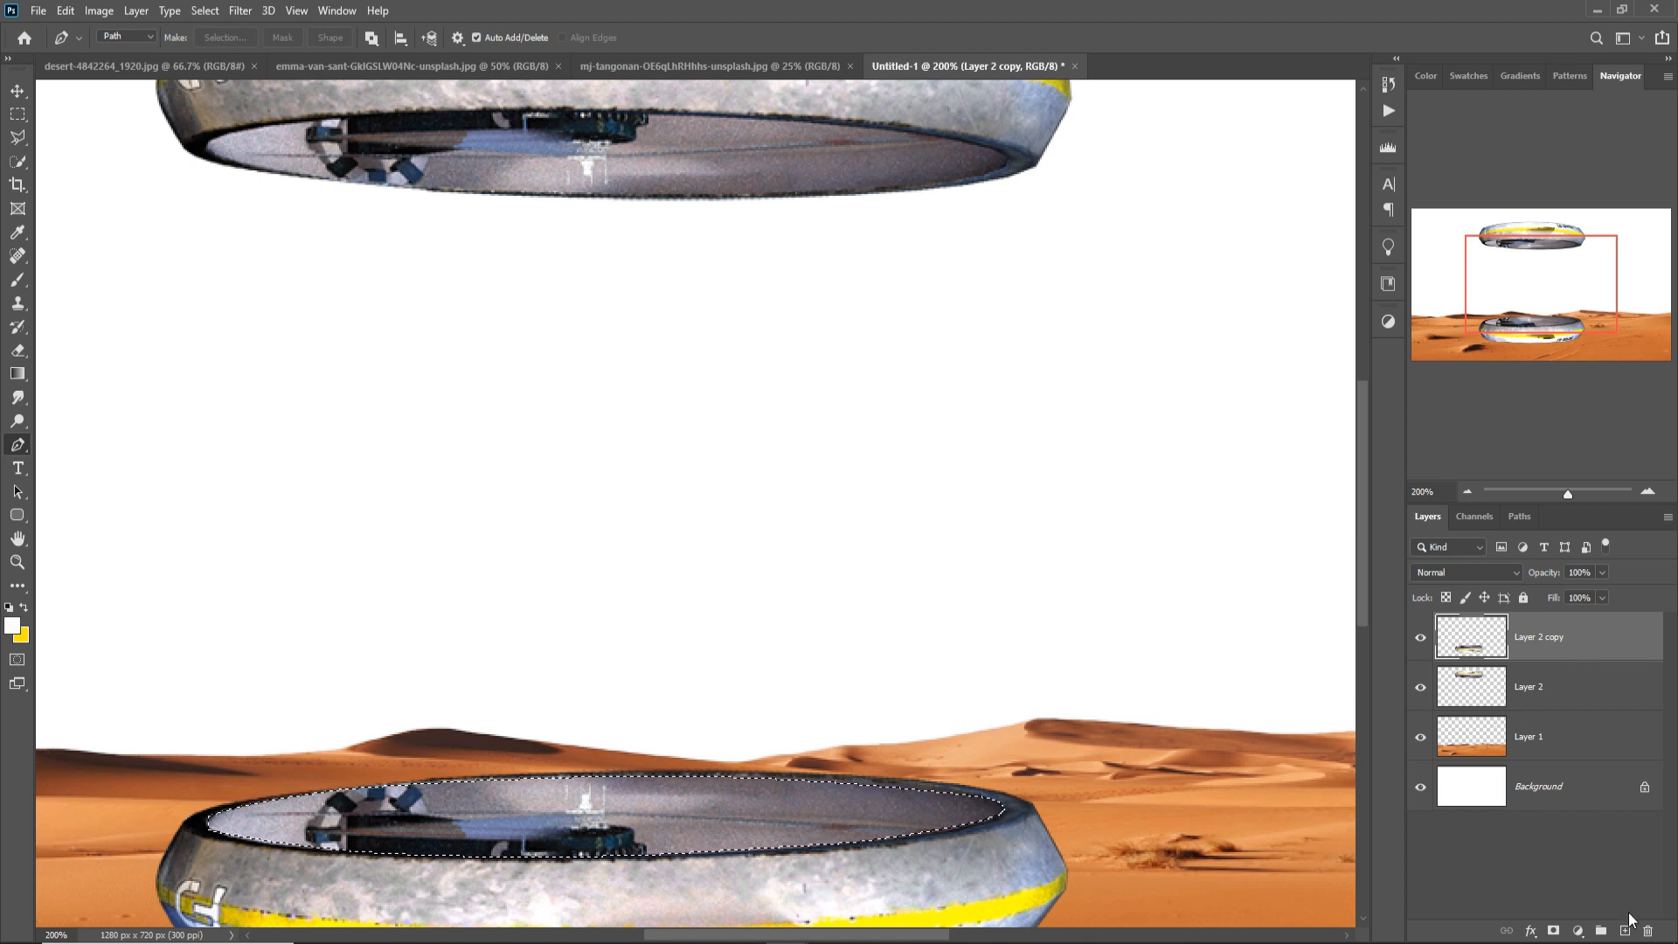
# Fill the selected opening with a near-black Solid Color fill layer, colour 010101, above the lower ring.
pyautogui.click(1626, 931)
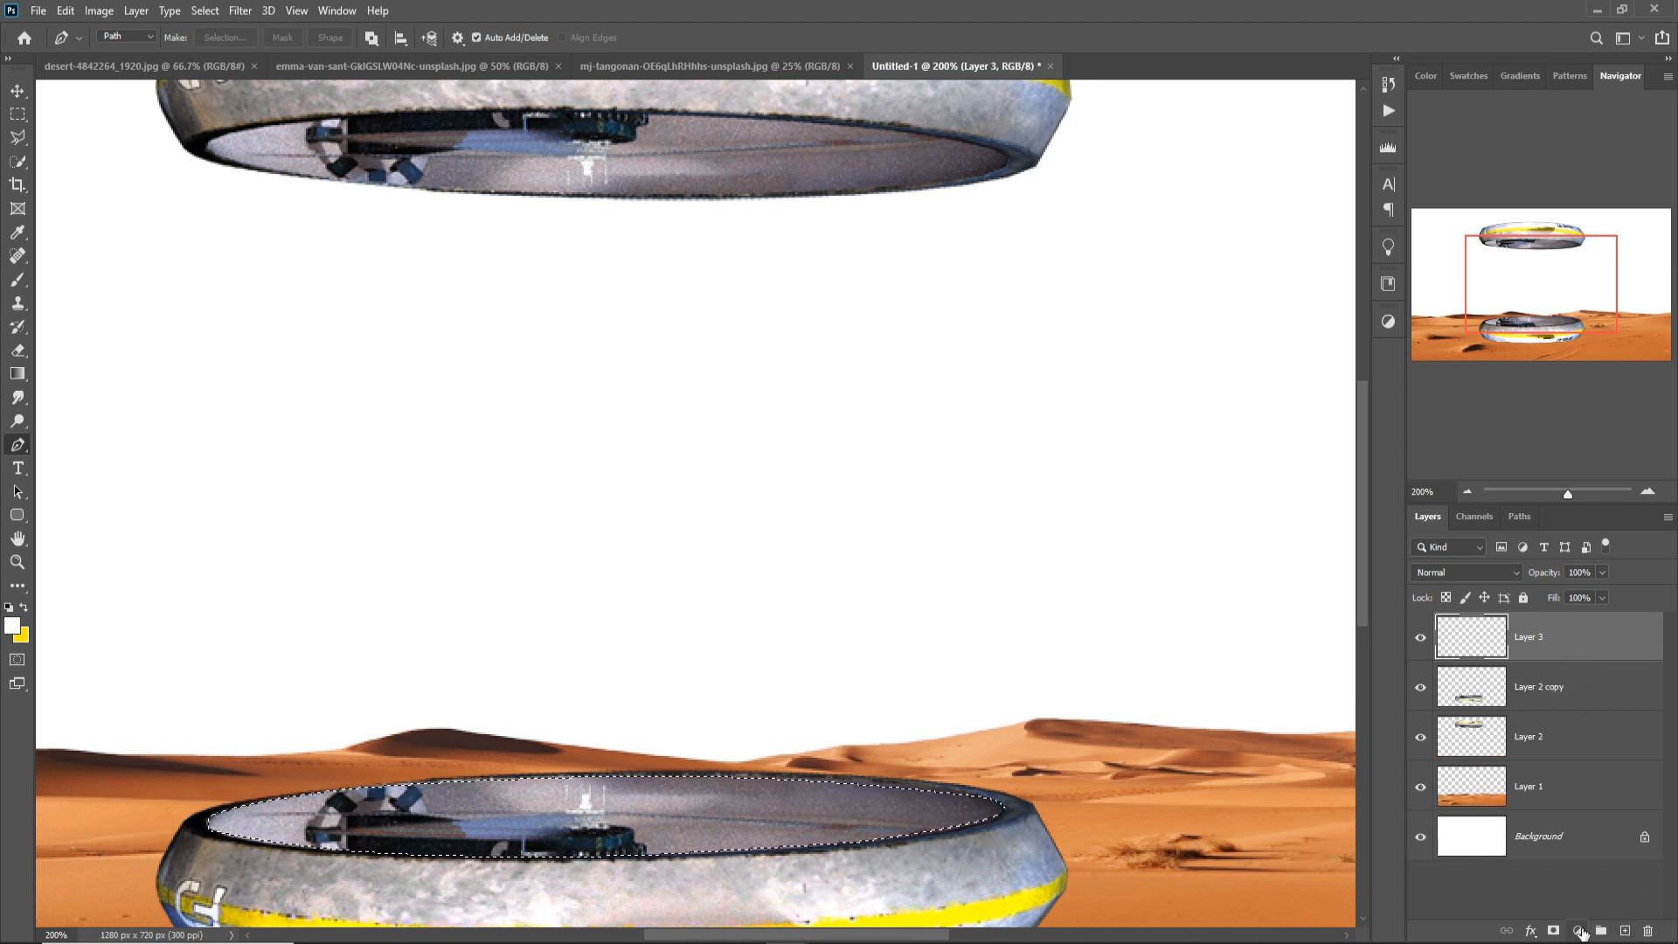
pyautogui.click(1579, 931)
pyautogui.click(1571, 614)
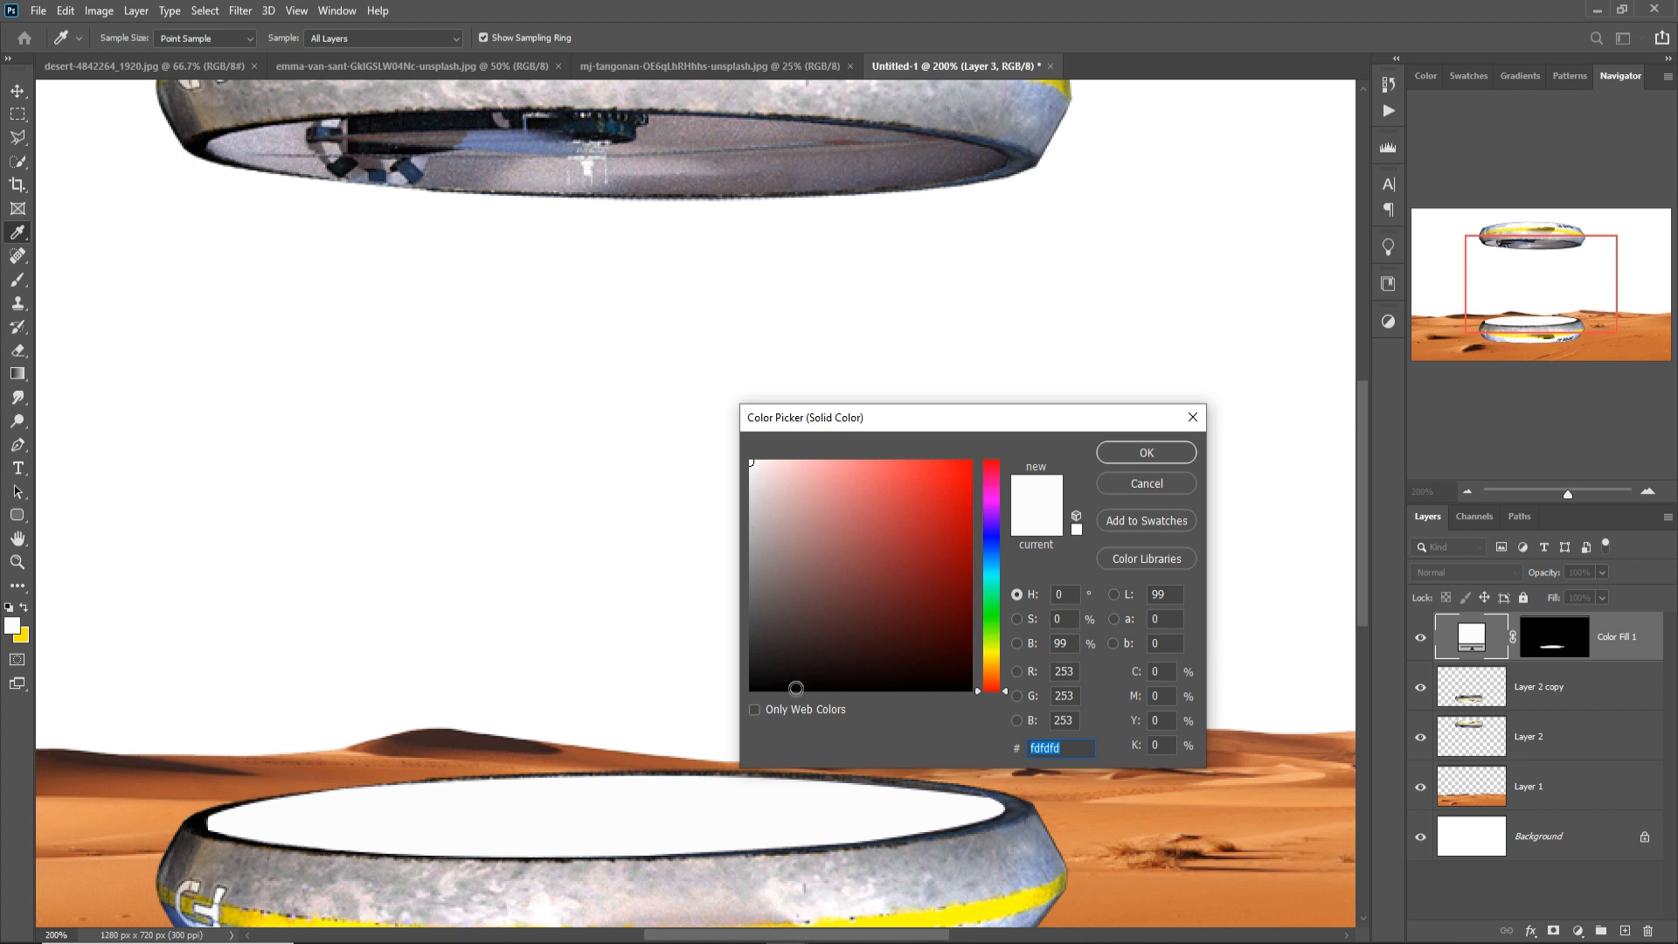
pyautogui.moveTo(761, 677); pyautogui.dragTo(761, 699)
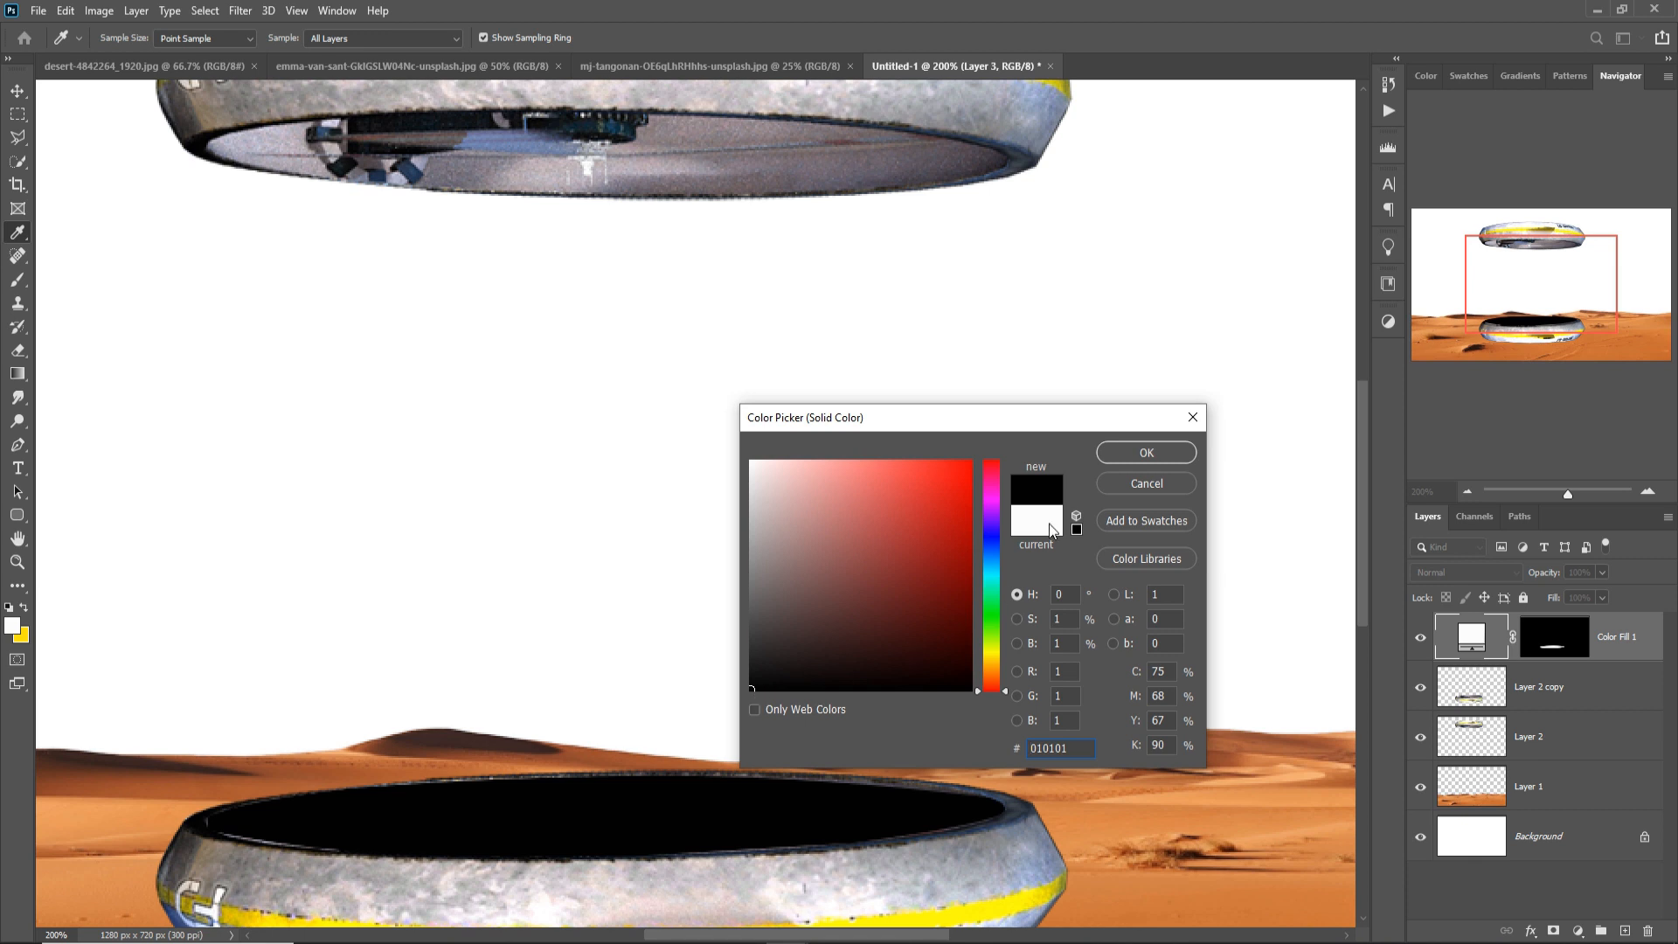
pyautogui.click(1143, 454)
pyautogui.press('p')
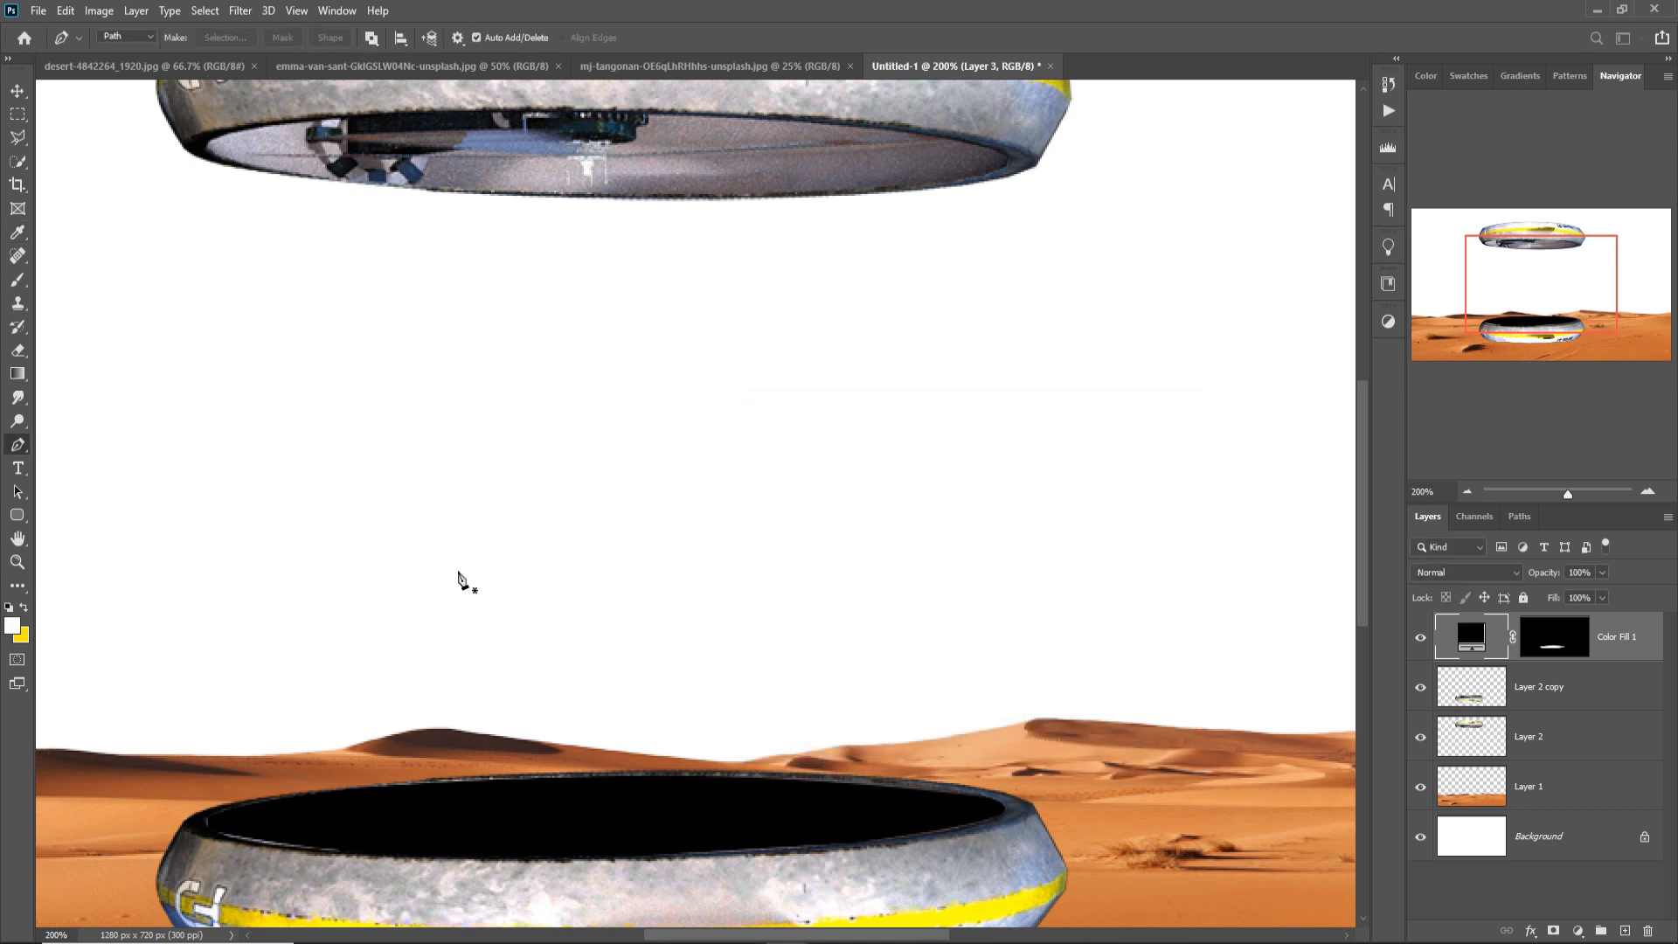
pyautogui.click(17, 92)
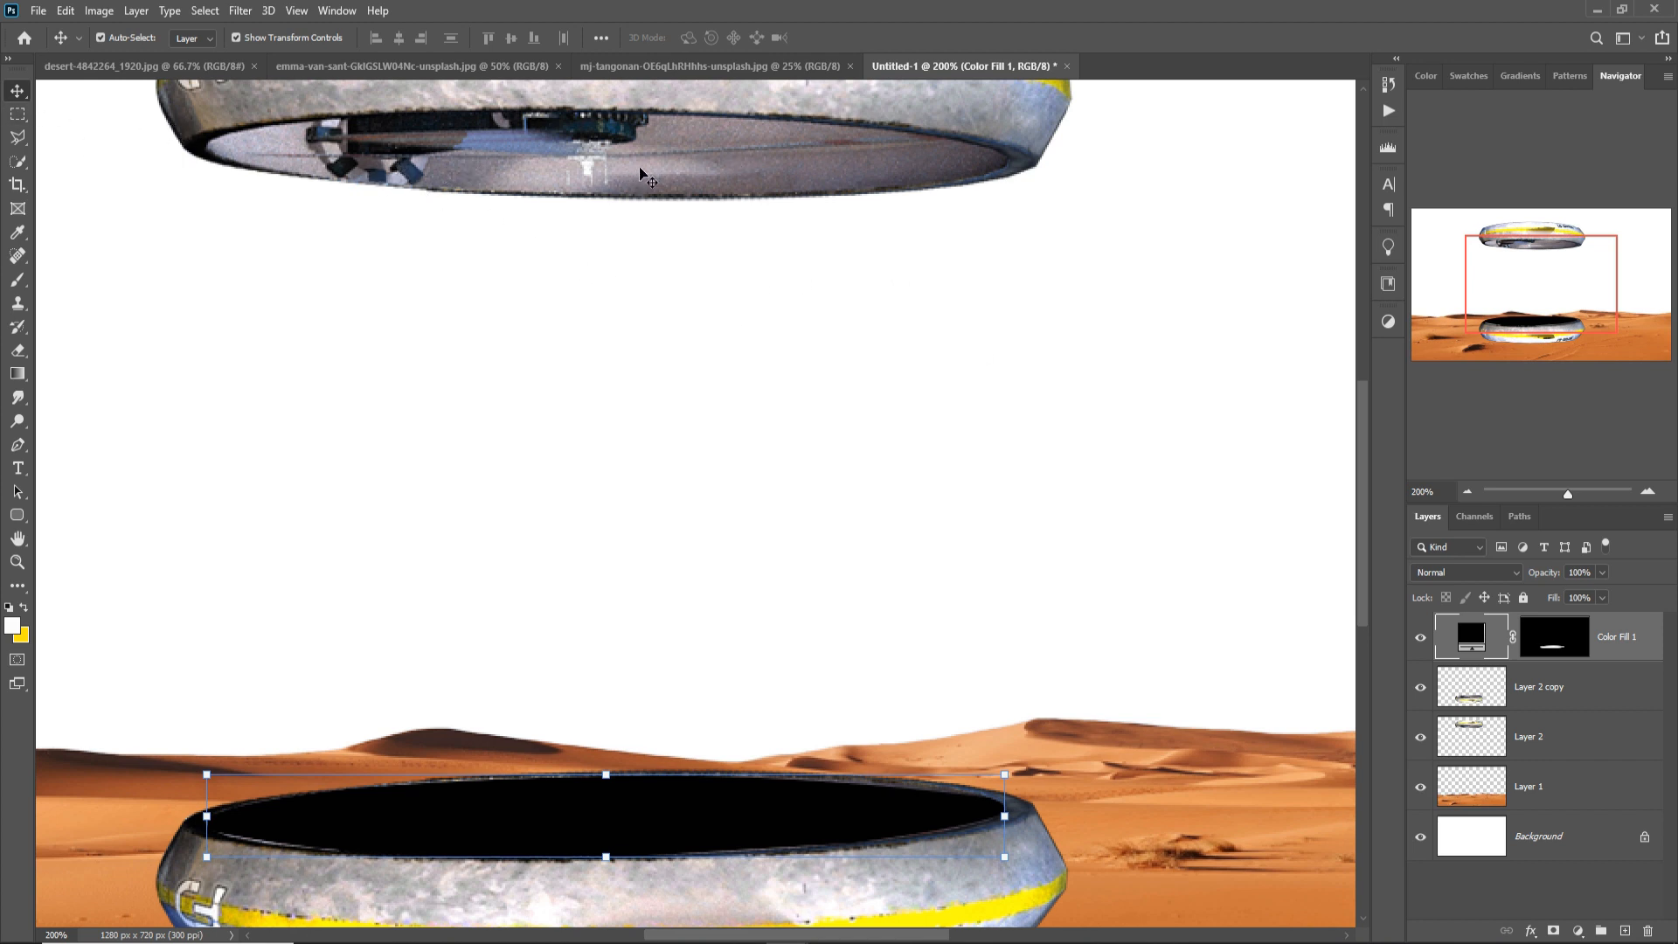
# Copy the stormy sky image into the desert composite and put its source window away.
pyautogui.hotkey('ctrl', '-')
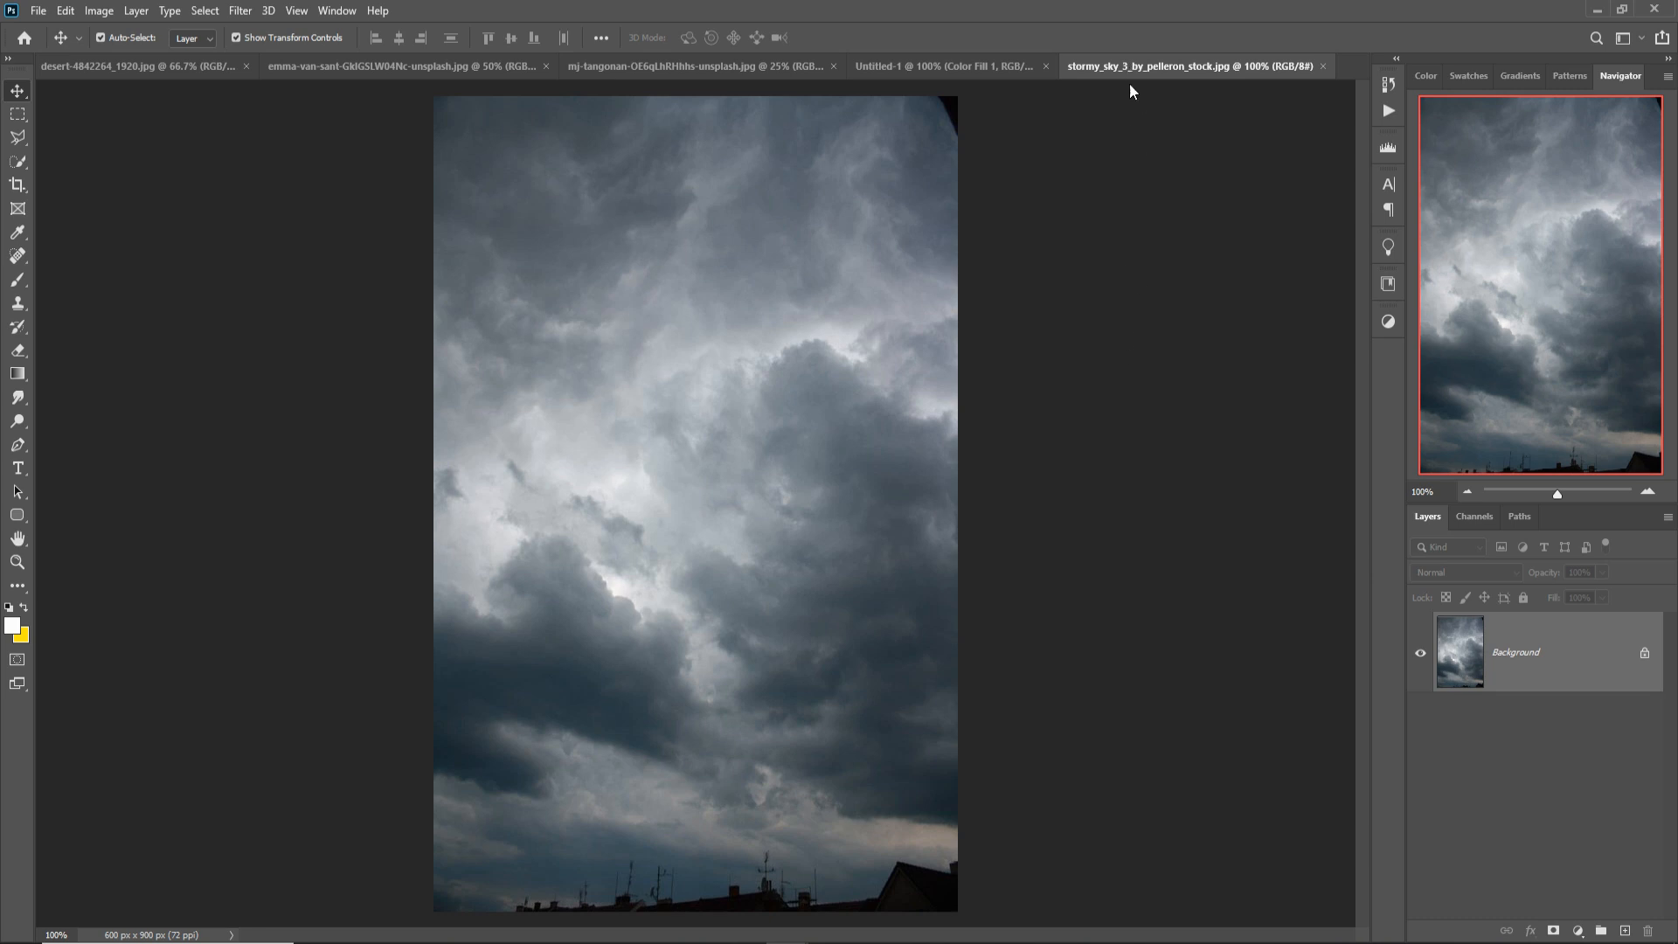
pyautogui.moveTo(1130, 86); pyautogui.dragTo(1171, 228)
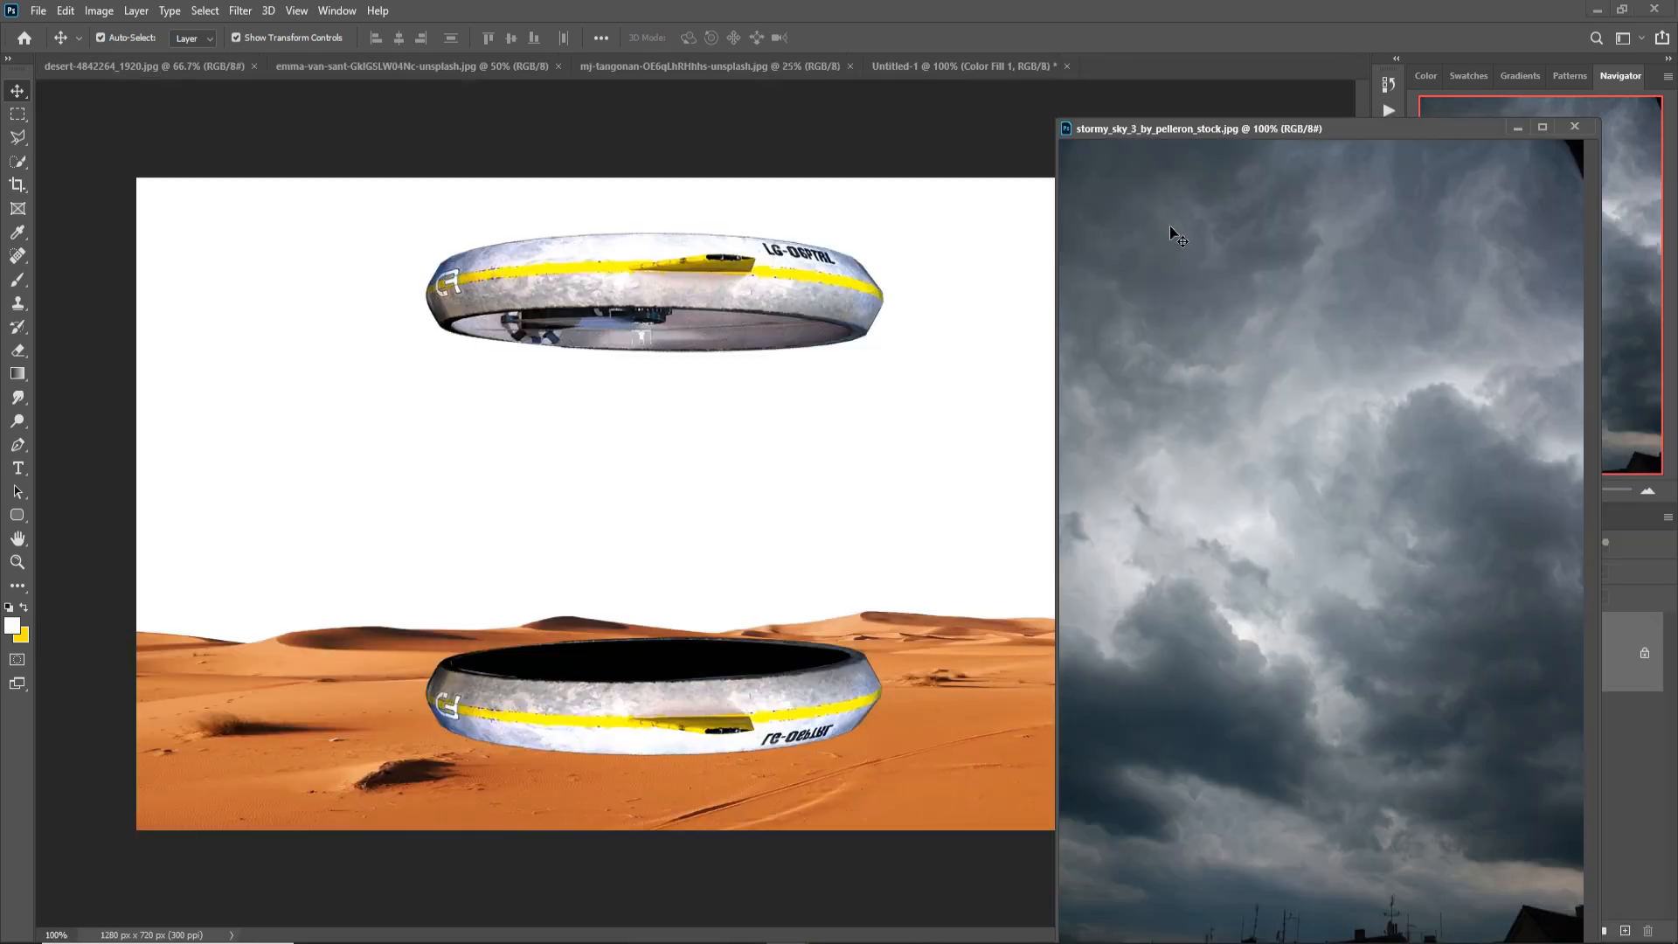
pyautogui.moveTo(1255, 318); pyautogui.dragTo(383, 298)
pyautogui.click(1518, 128)
# Stretch the sky to the full canvas width and place its layer behind the desert, just above the Background.
pyautogui.moveTo(661, 478); pyautogui.dragTo(1254, 477)
pyautogui.press('Return')
pyautogui.moveTo(1644, 646); pyautogui.dragTo(1644, 858)
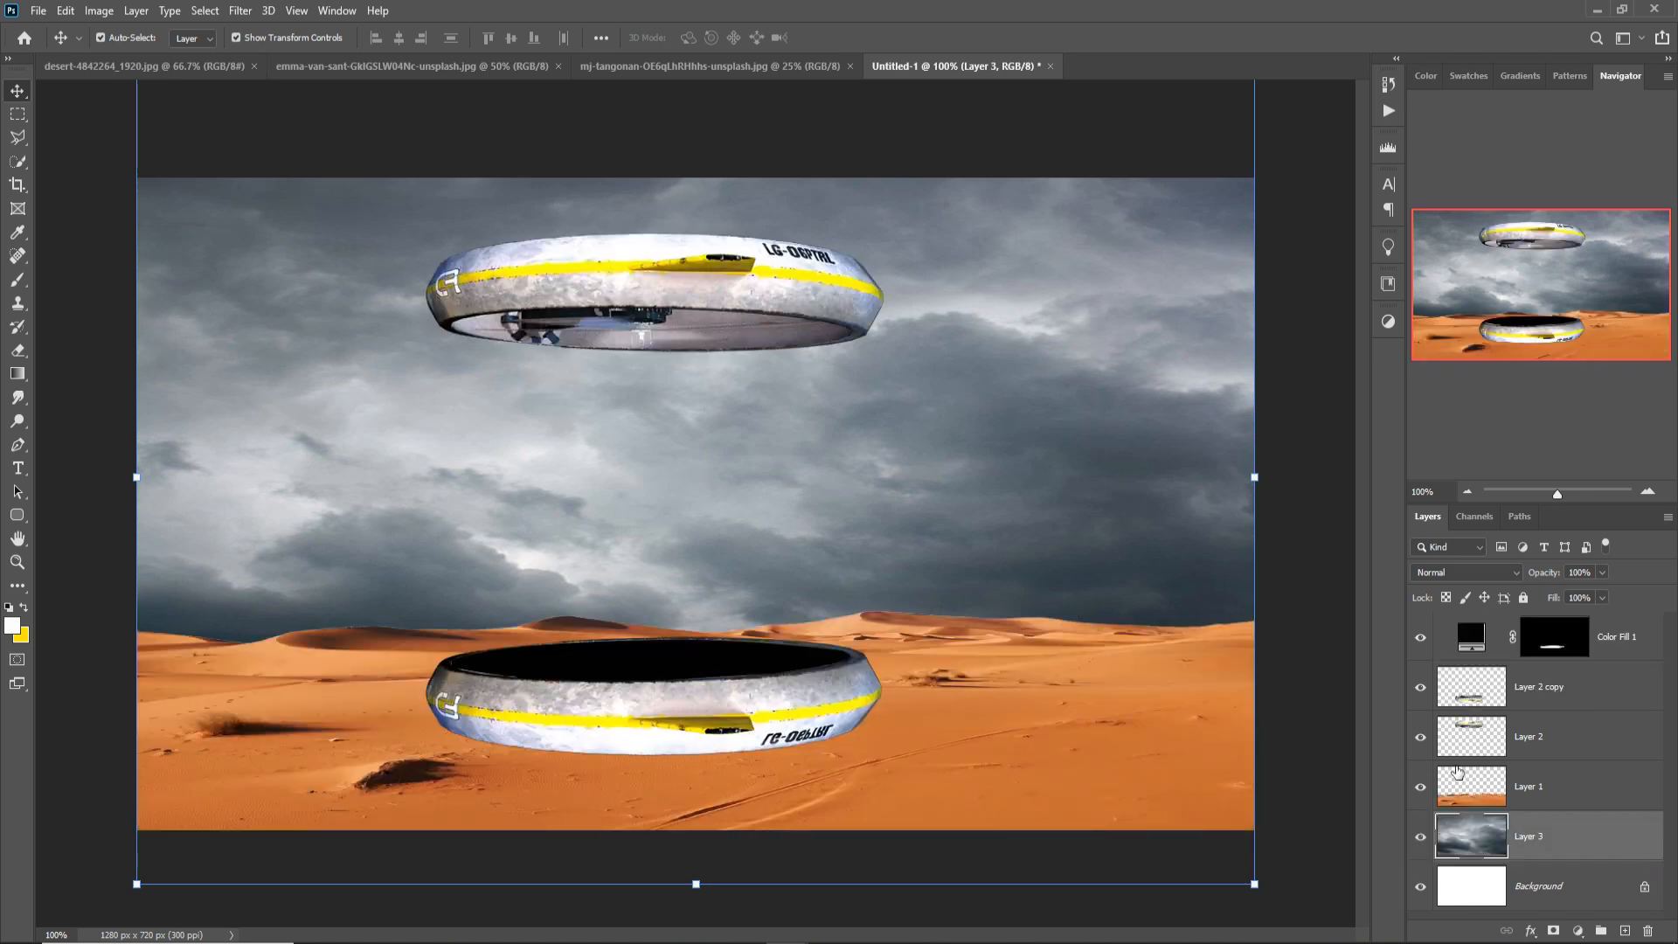
# Add a layer mask to the lower ring's layer, Layer 2 copy.
pyautogui.click(1471, 794)
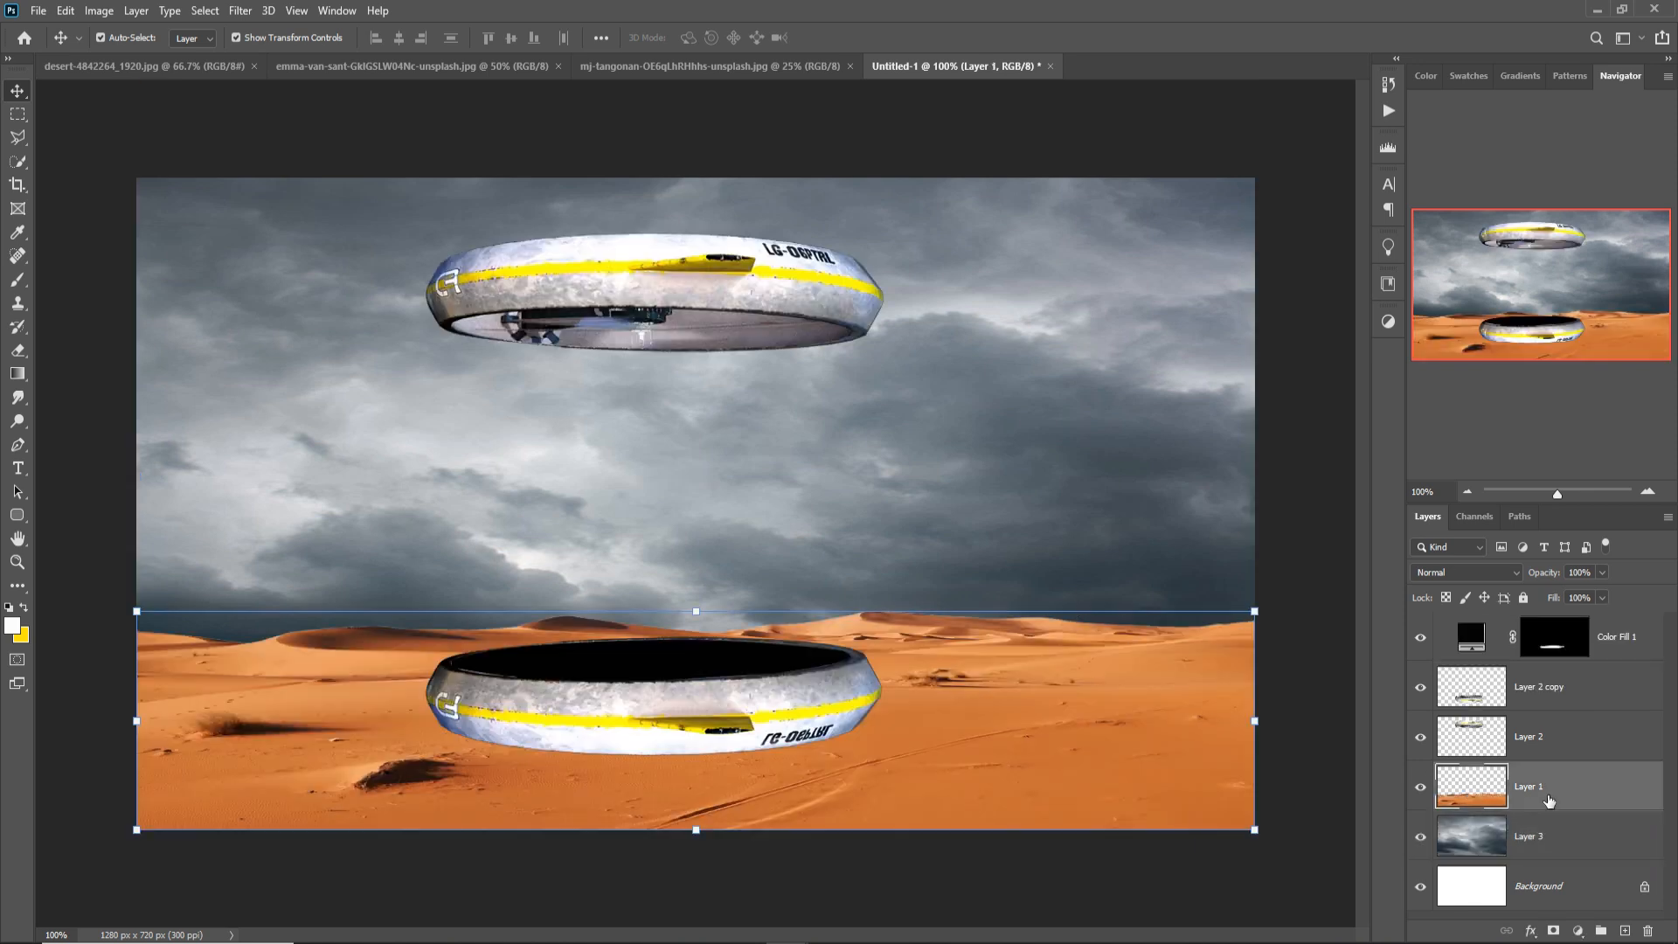
pyautogui.click(1552, 695)
pyautogui.click(1555, 734)
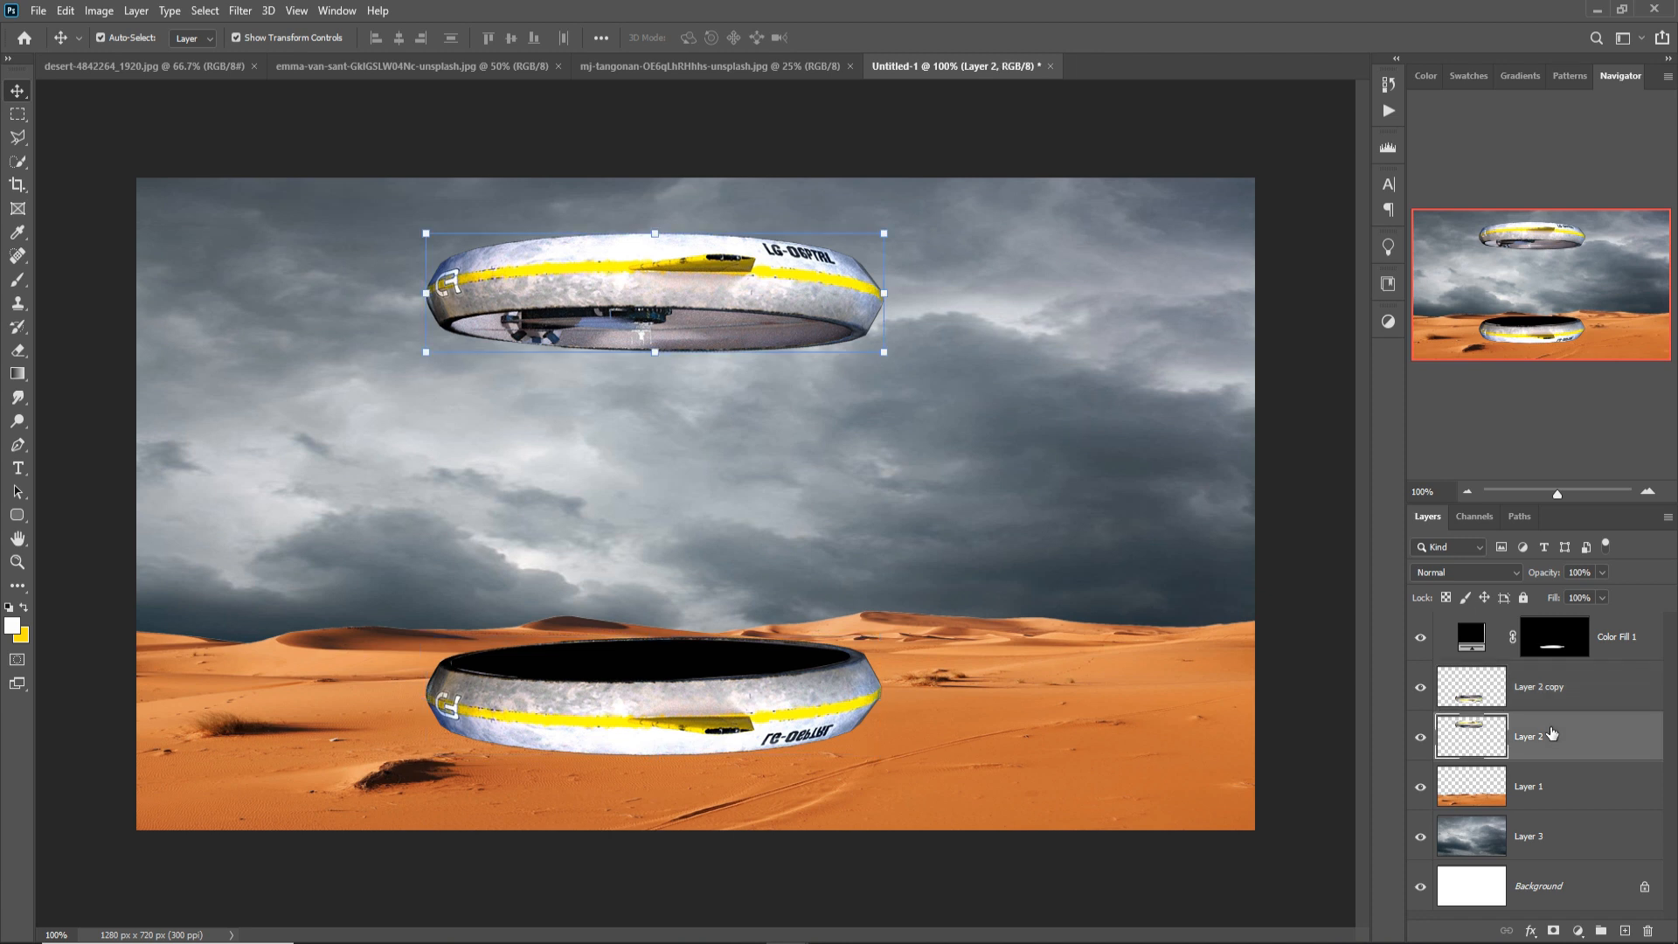
pyautogui.click(1561, 697)
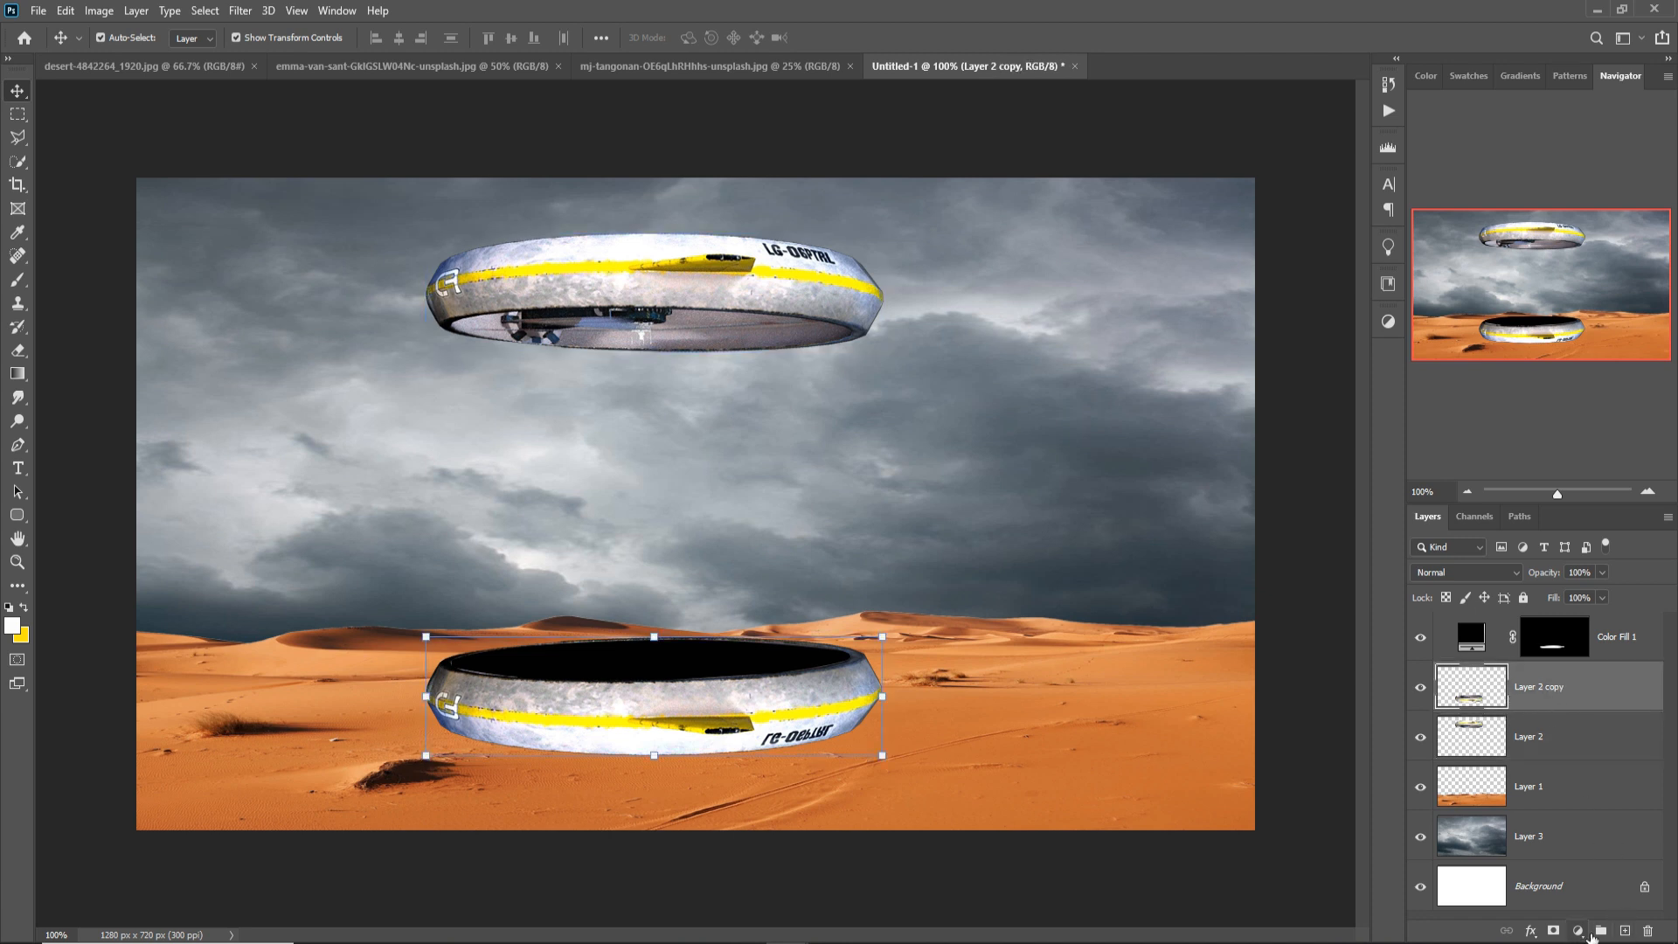
pyautogui.click(1553, 930)
# Paint black on the mask with a 50 px brush at 100% opacity, hiding the ring's lower part so it sinks into the sand.
pyautogui.click(18, 279)
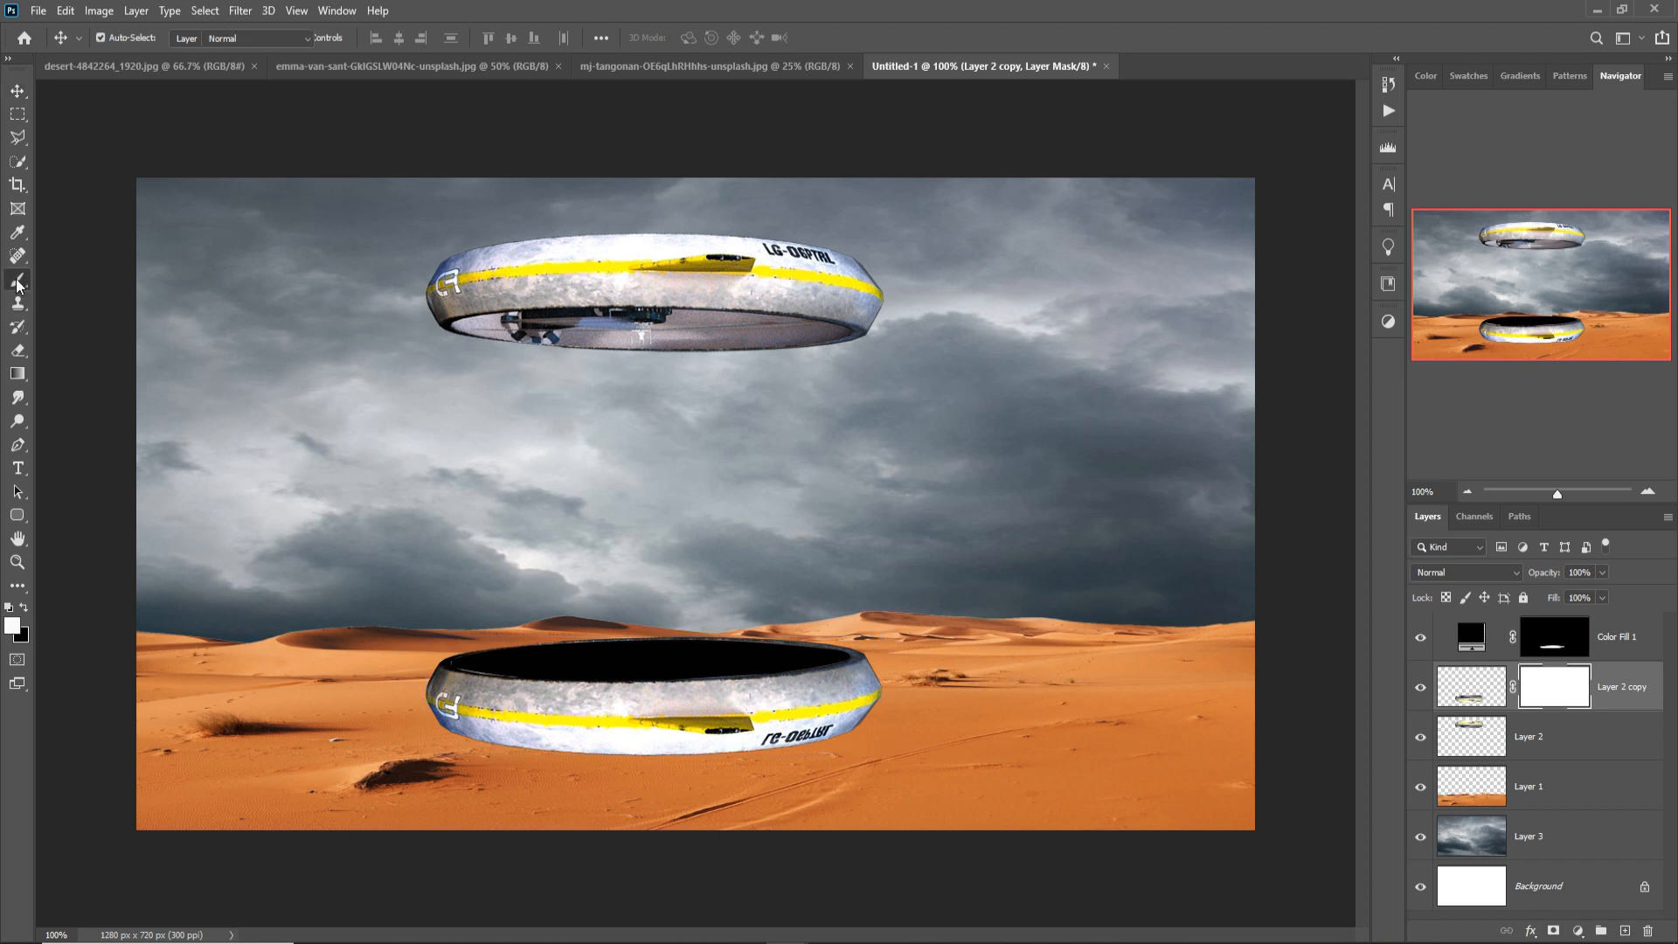
pyautogui.press('[')
pyautogui.press('[')
pyautogui.press('[')
pyautogui.press('[')
pyautogui.press('[')
pyautogui.press('[')
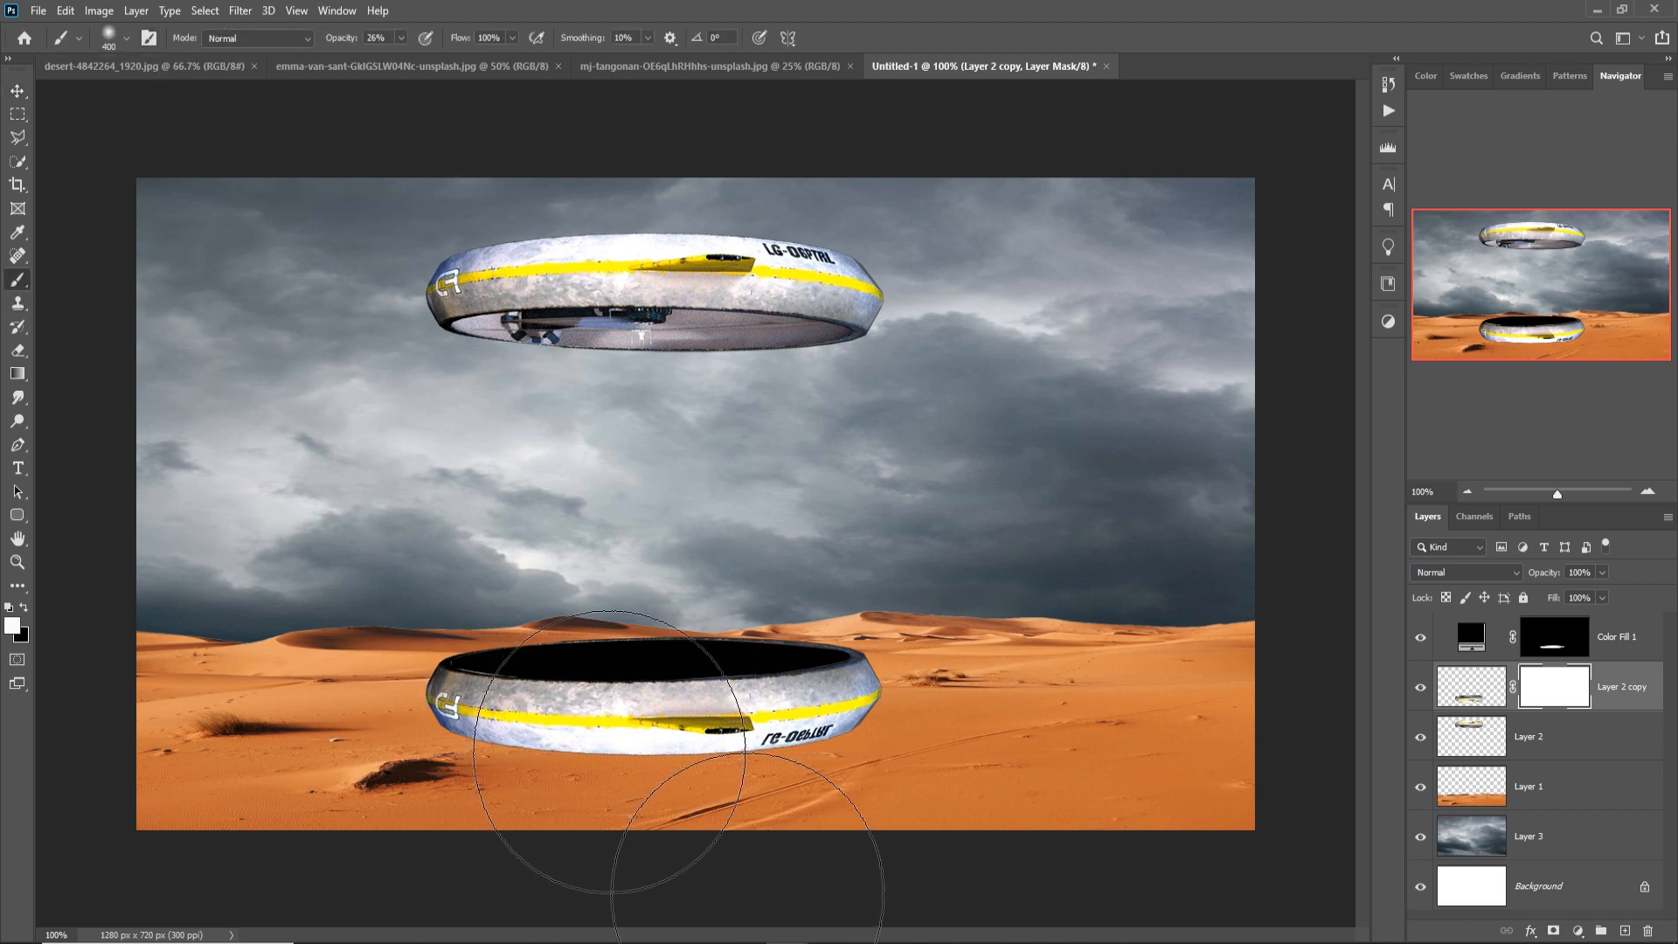
pyautogui.press('[')
pyautogui.press('[')
pyautogui.press('[')
pyautogui.press('[')
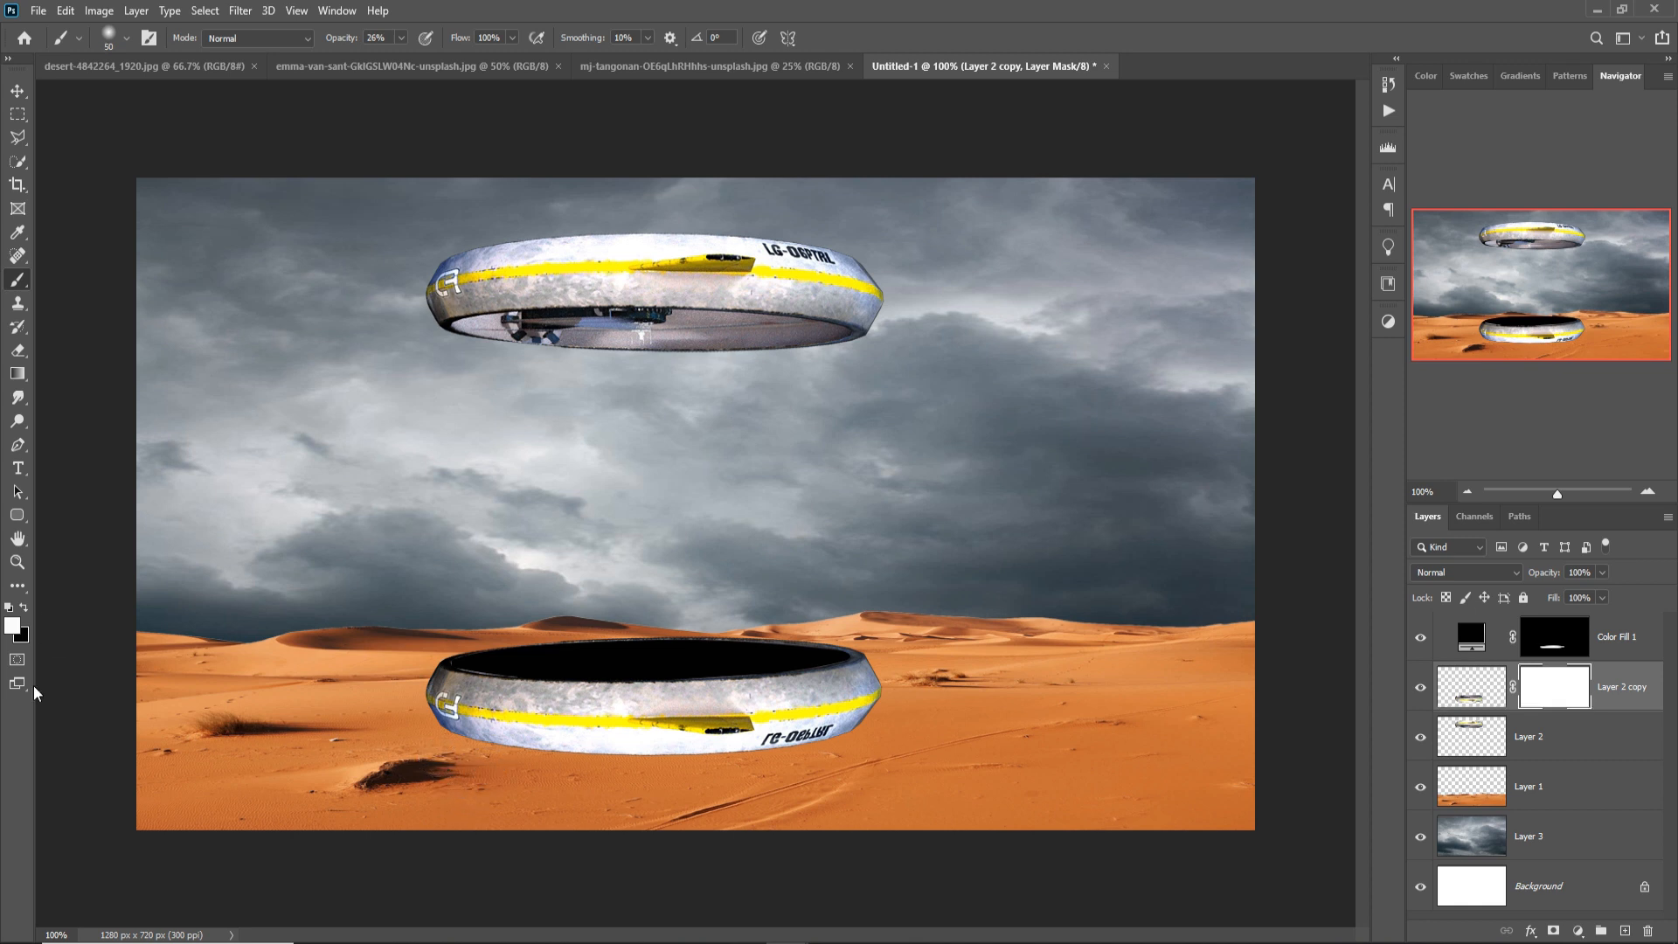
pyautogui.click(24, 607)
pyautogui.moveTo(446, 755); pyautogui.dragTo(909, 745)
pyautogui.click(402, 37)
pyautogui.moveTo(404, 59); pyautogui.dragTo(472, 59)
pyautogui.moveTo(454, 757)
pyautogui.mouseDown()
pyautogui.moveTo(959, 776)
pyautogui.moveTo(658, 742)
pyautogui.moveTo(962, 726)
pyautogui.mouseUp()
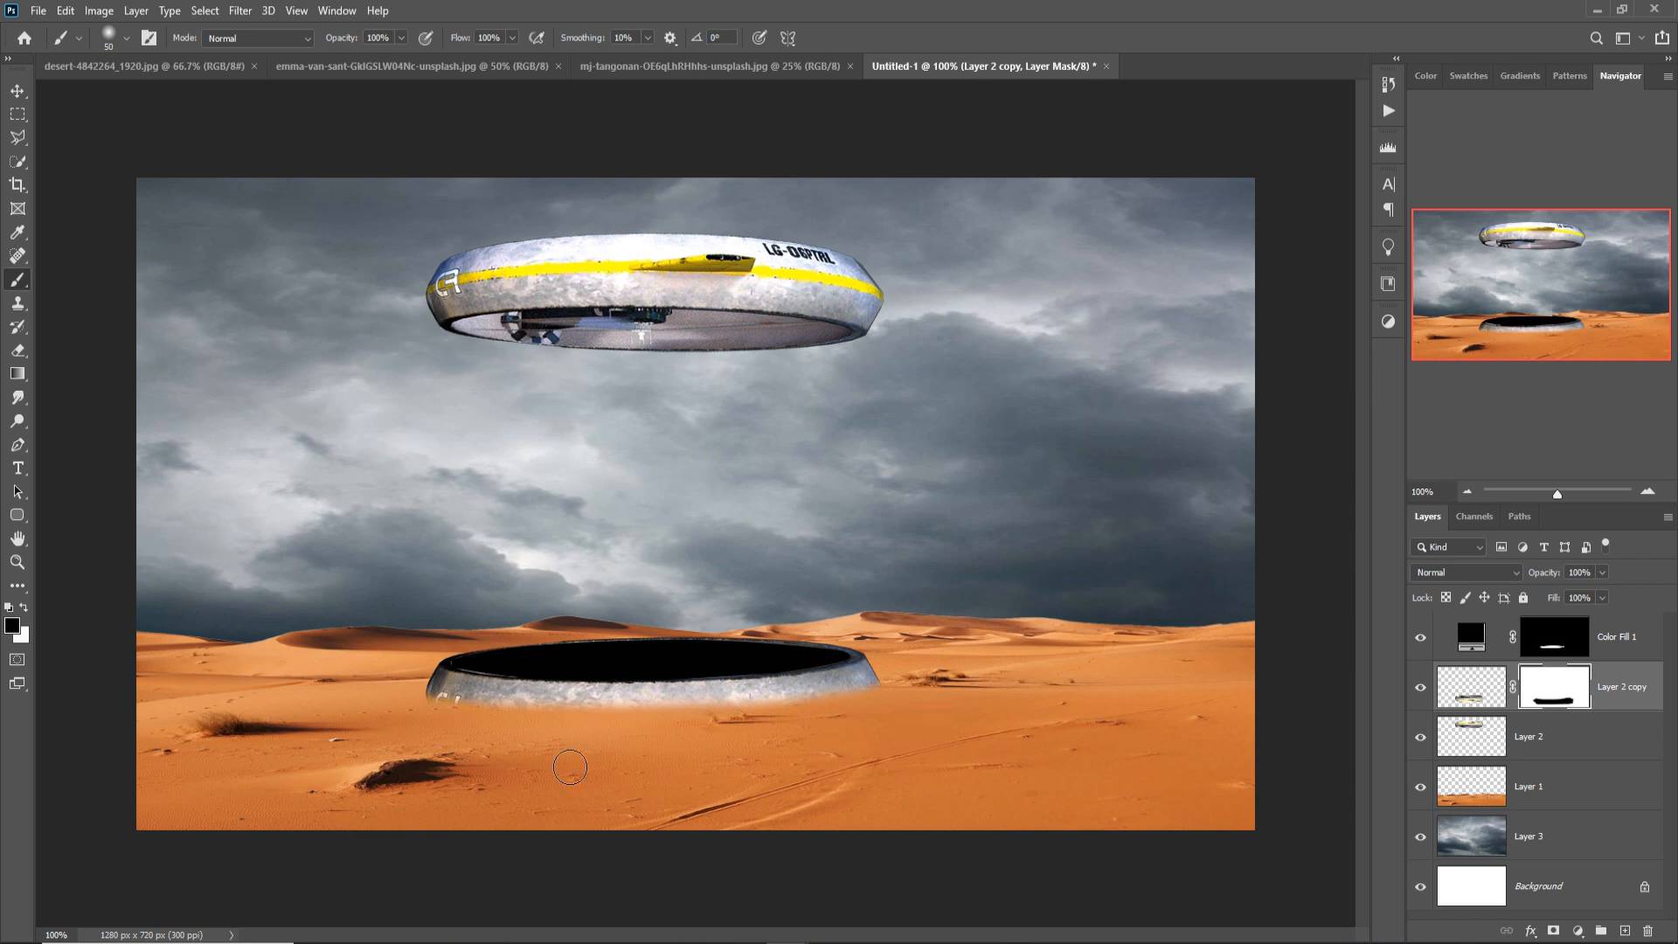
# Outline the waterfall and its base in the forest photo with a freehand Lasso selection.
pyautogui.press('v')
pyautogui.click(652, 67)
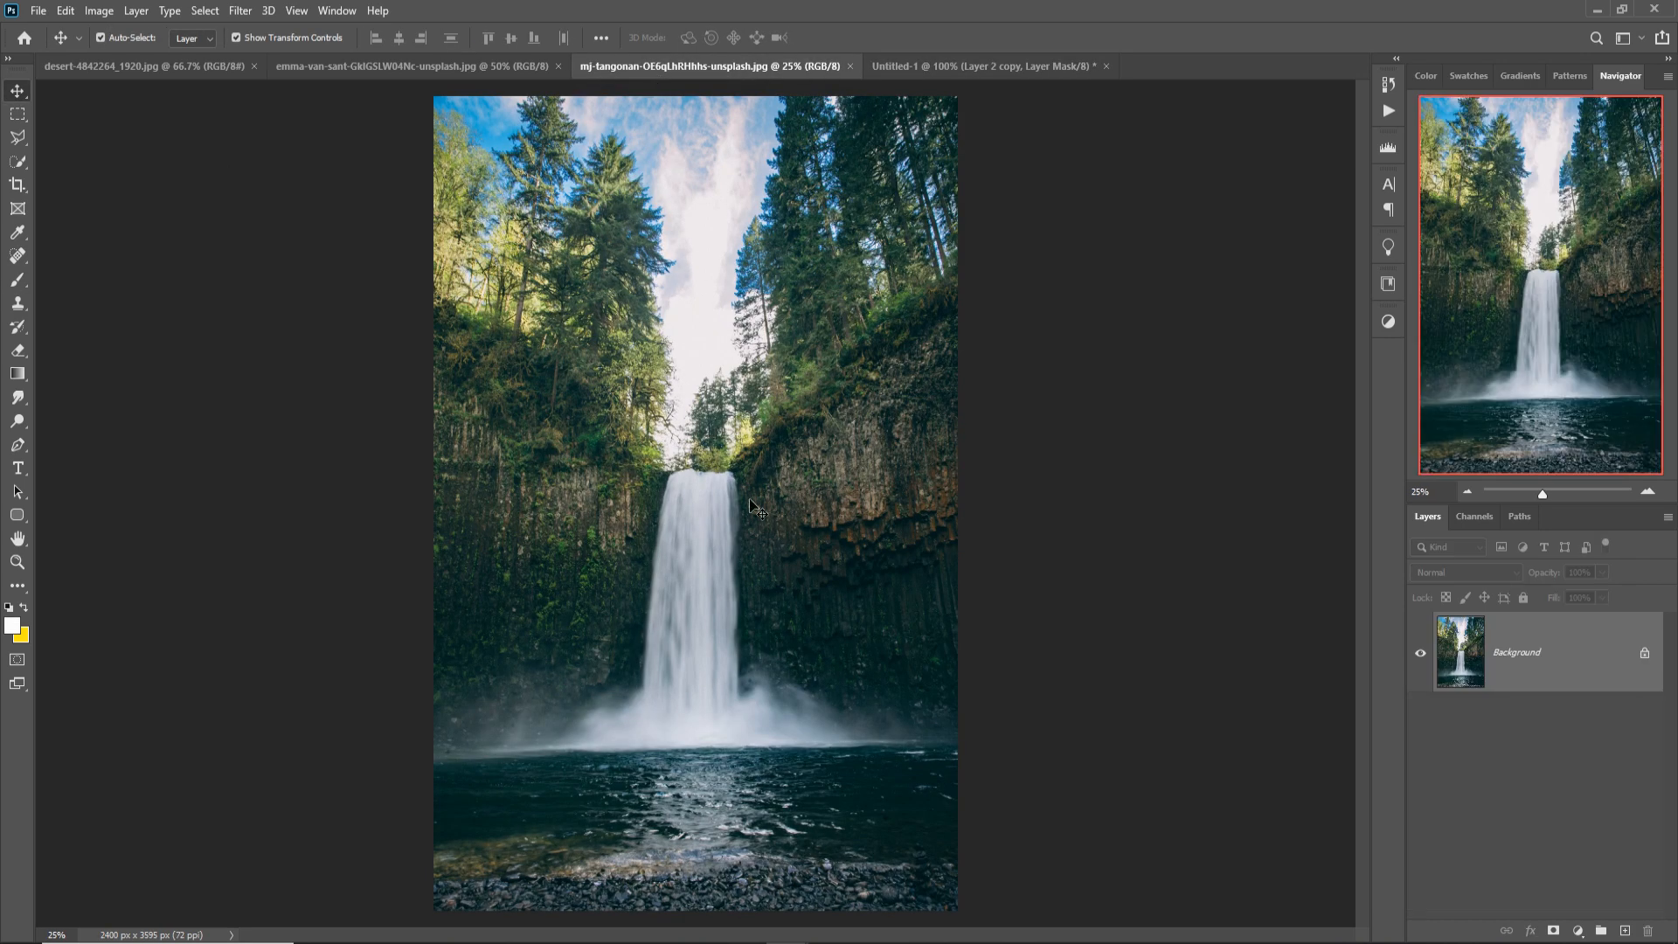
pyautogui.click(17, 138)
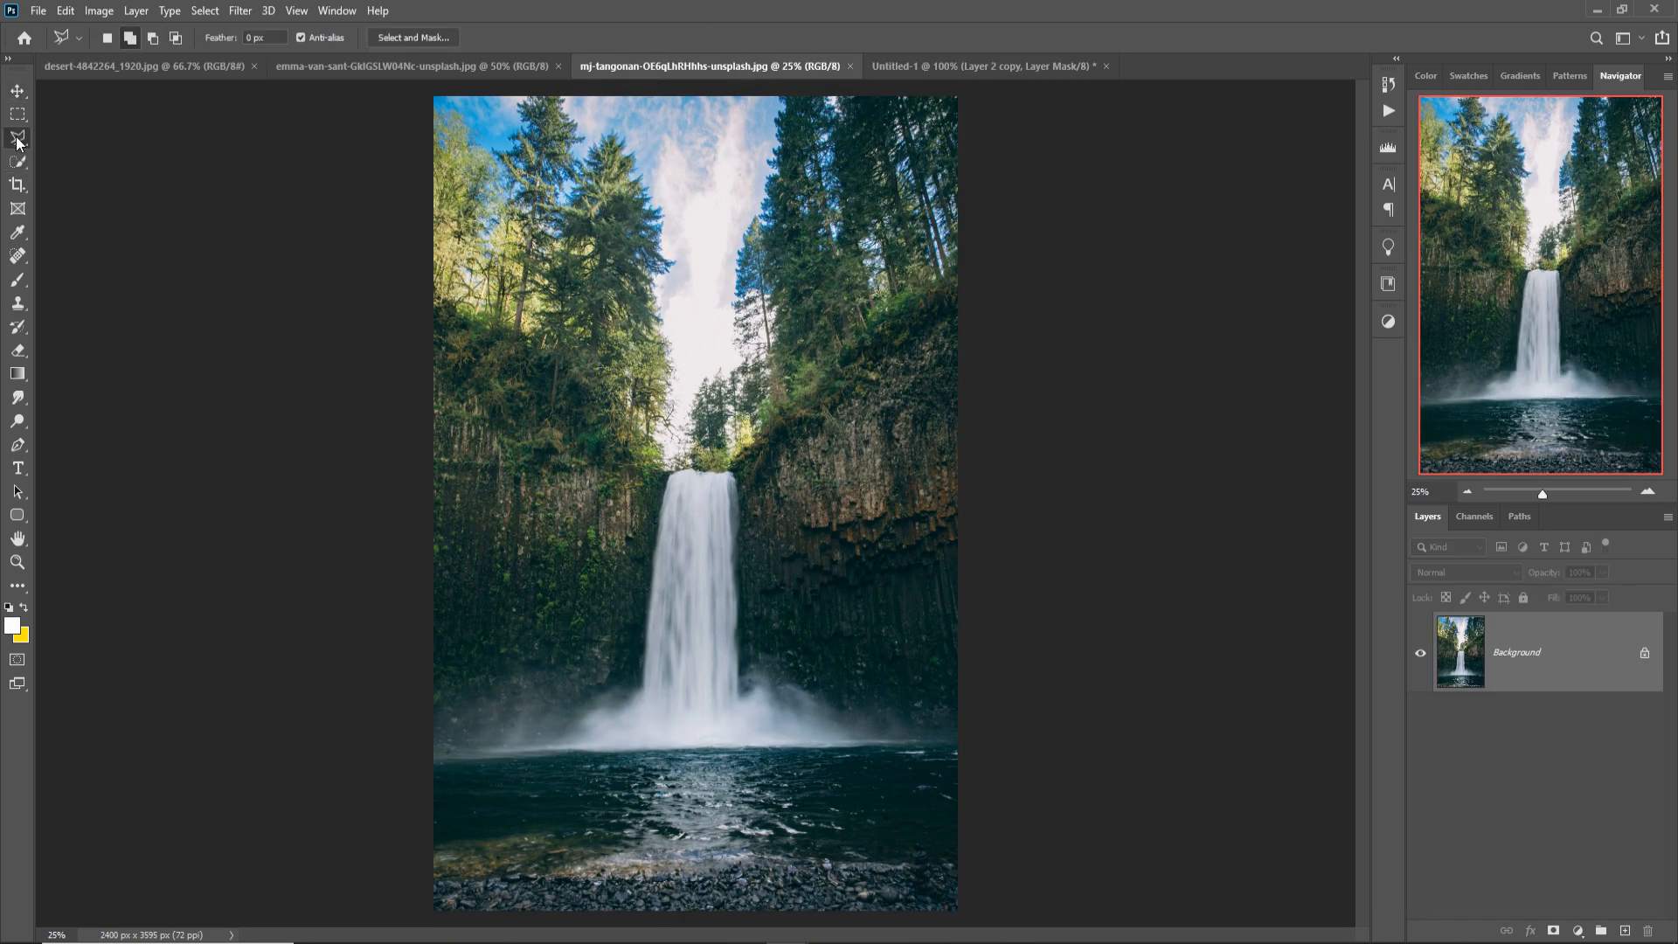
pyautogui.rightClick(17, 139)
pyautogui.click(62, 144)
pyautogui.hotkey('ctrl', '+')
pyautogui.hotkey('ctrl', '+')
pyautogui.hotkey('ctrl', '+')
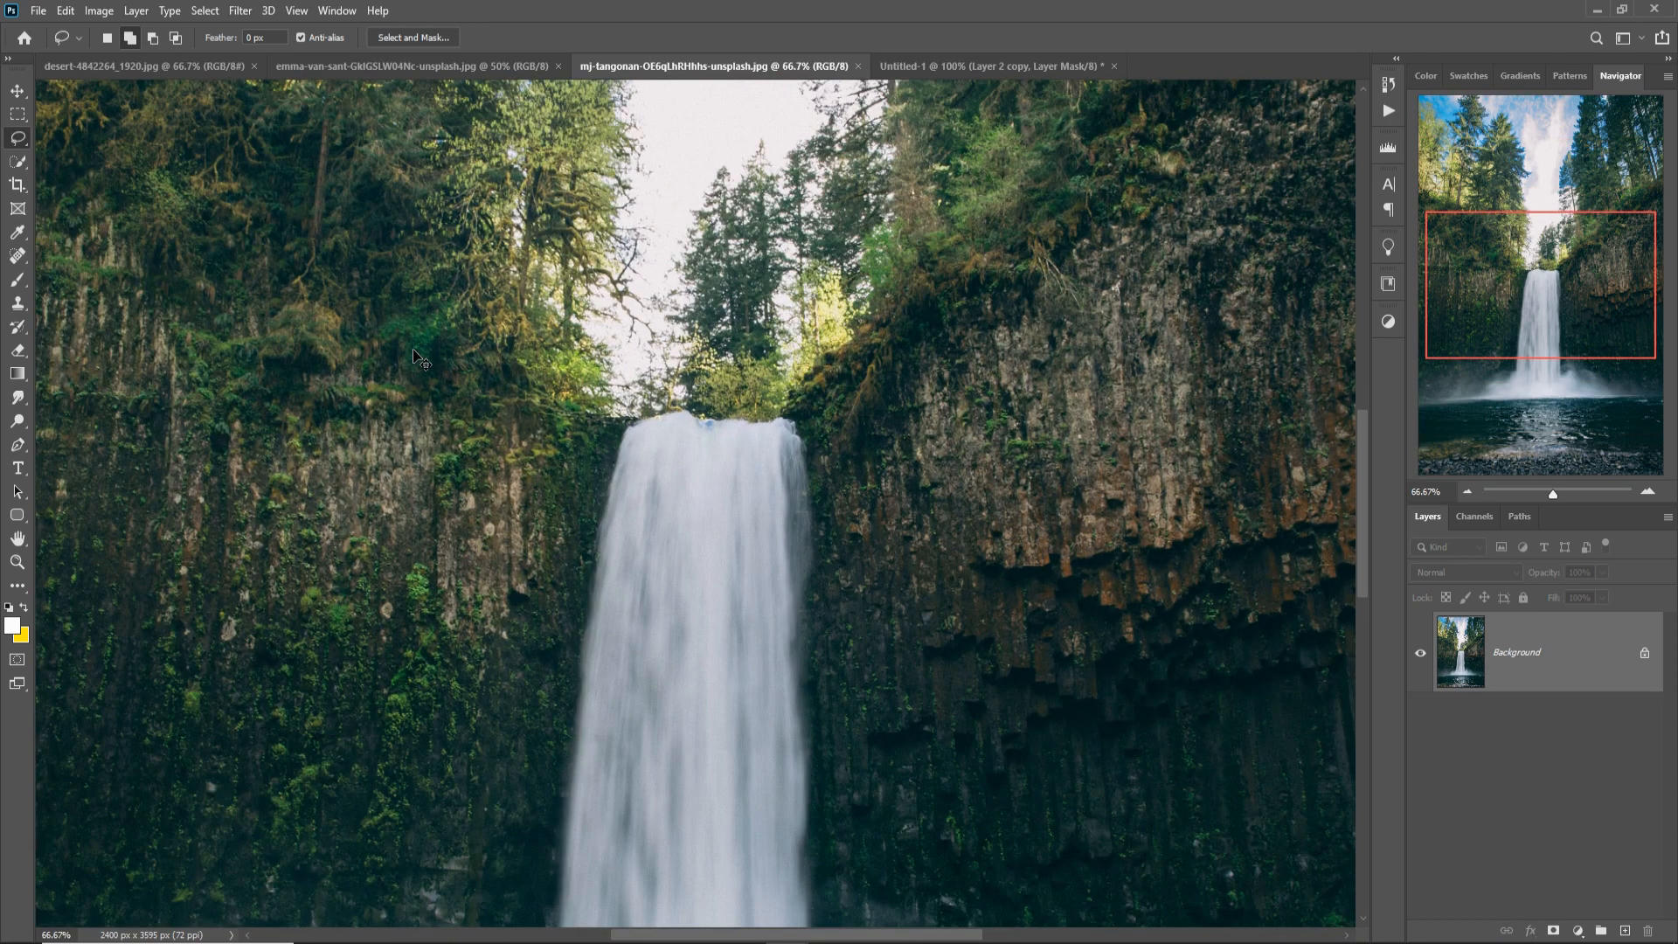
pyautogui.hotkey('ctrl', '+')
pyautogui.hotkey('ctrl', '+')
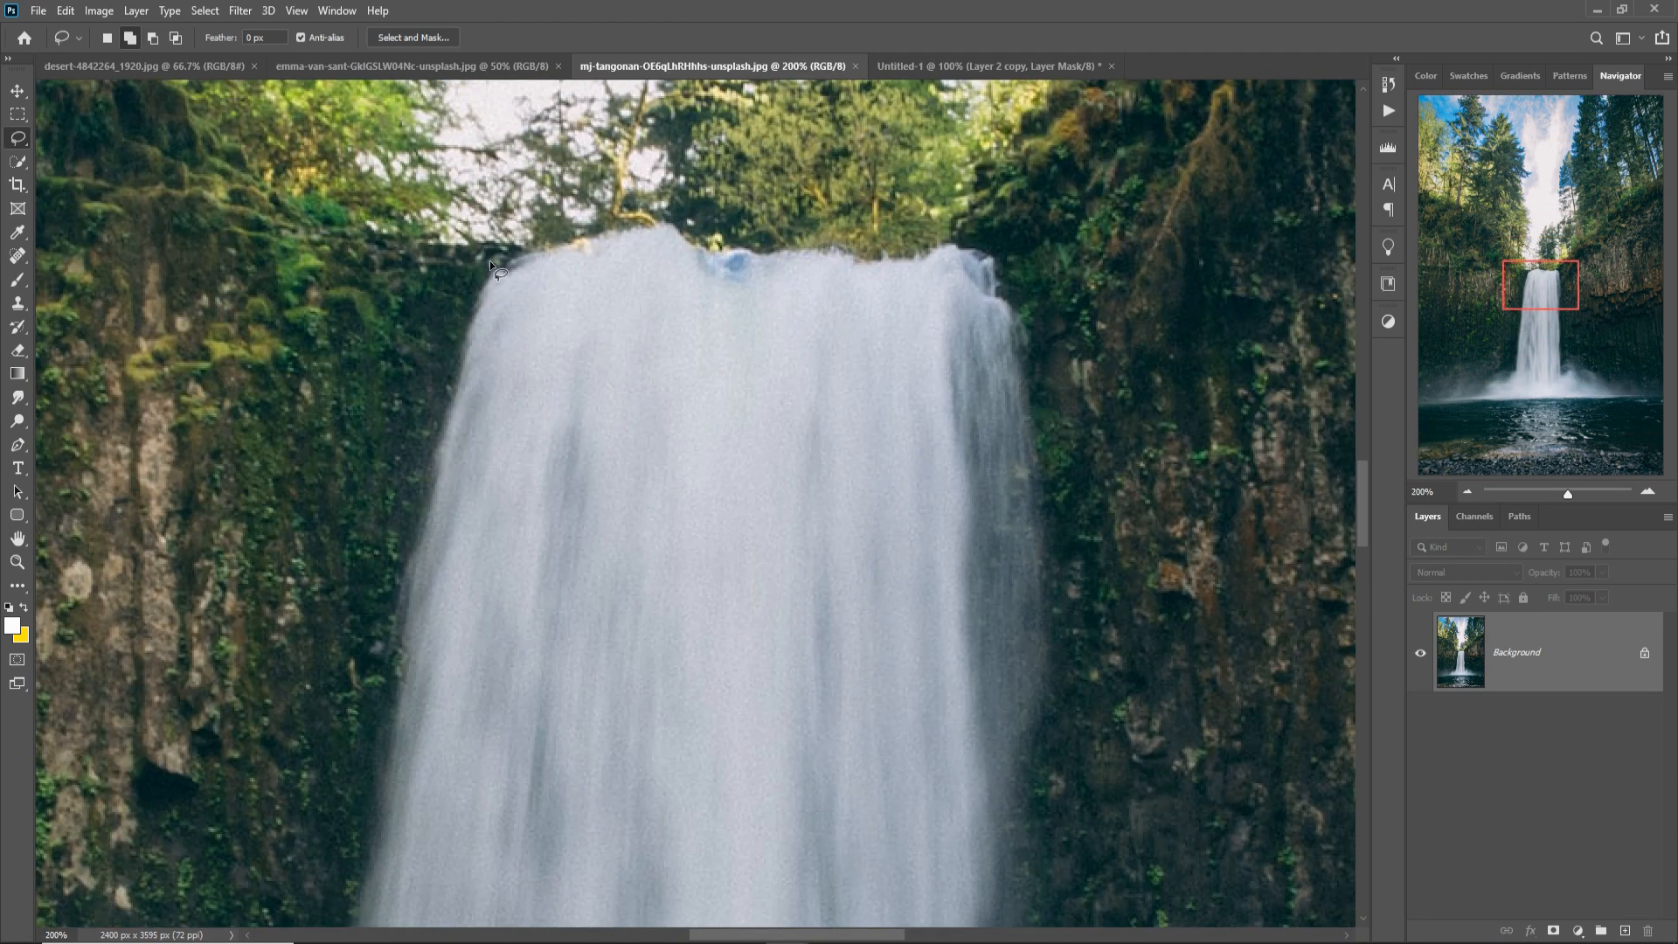
pyautogui.moveTo(489, 255)
pyautogui.mouseDown()
pyautogui.moveTo(411, 524)
pyautogui.moveTo(581, 254)
pyautogui.moveTo(535, 378)
pyautogui.moveTo(507, 677)
pyautogui.moveTo(617, 335)
pyautogui.moveTo(557, 733)
pyautogui.moveTo(644, 337)
pyautogui.moveTo(586, 762)
pyautogui.moveTo(719, 251)
pyautogui.moveTo(705, 314)
pyautogui.moveTo(568, 365)
pyautogui.moveTo(498, 472)
pyautogui.moveTo(472, 686)
pyautogui.moveTo(814, 733)
pyautogui.moveTo(456, 591)
pyautogui.mouseUp()
pyautogui.press('space')
pyautogui.press('space')
pyautogui.press('space')
pyautogui.press('space')
pyautogui.press('space')
pyautogui.press('space')
pyautogui.press('space')
pyautogui.press('space')
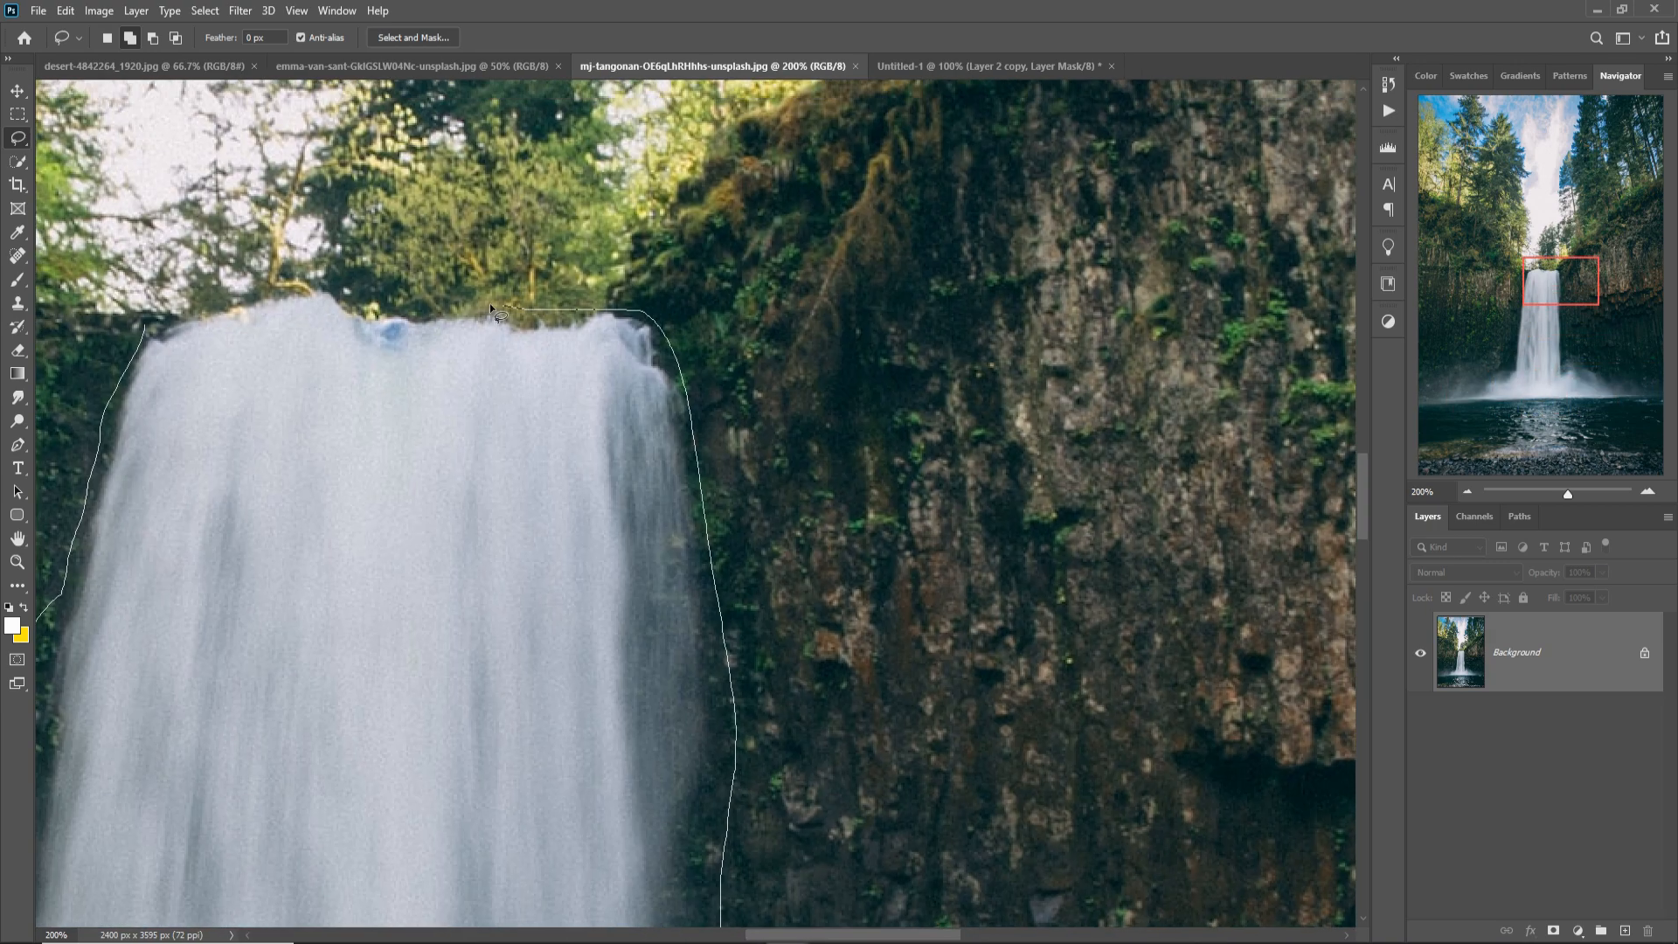
# Copy the selected waterfall into the desert composite and put its source window away.
pyautogui.click(16, 91)
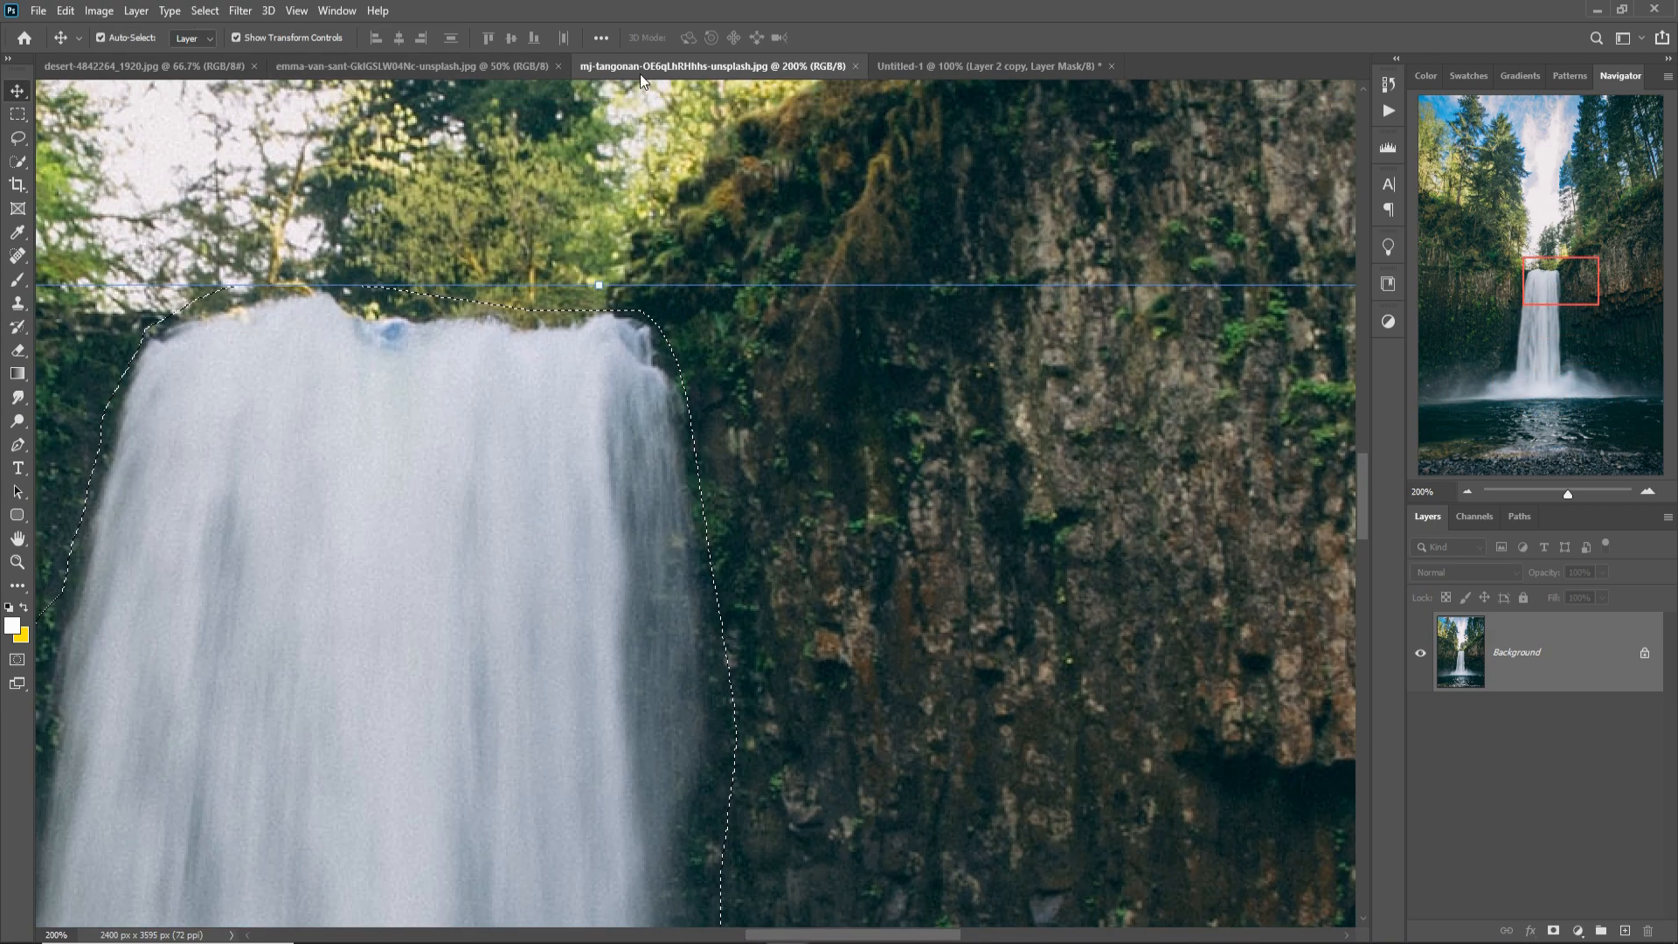
pyautogui.moveTo(640, 74); pyautogui.dragTo(722, 143)
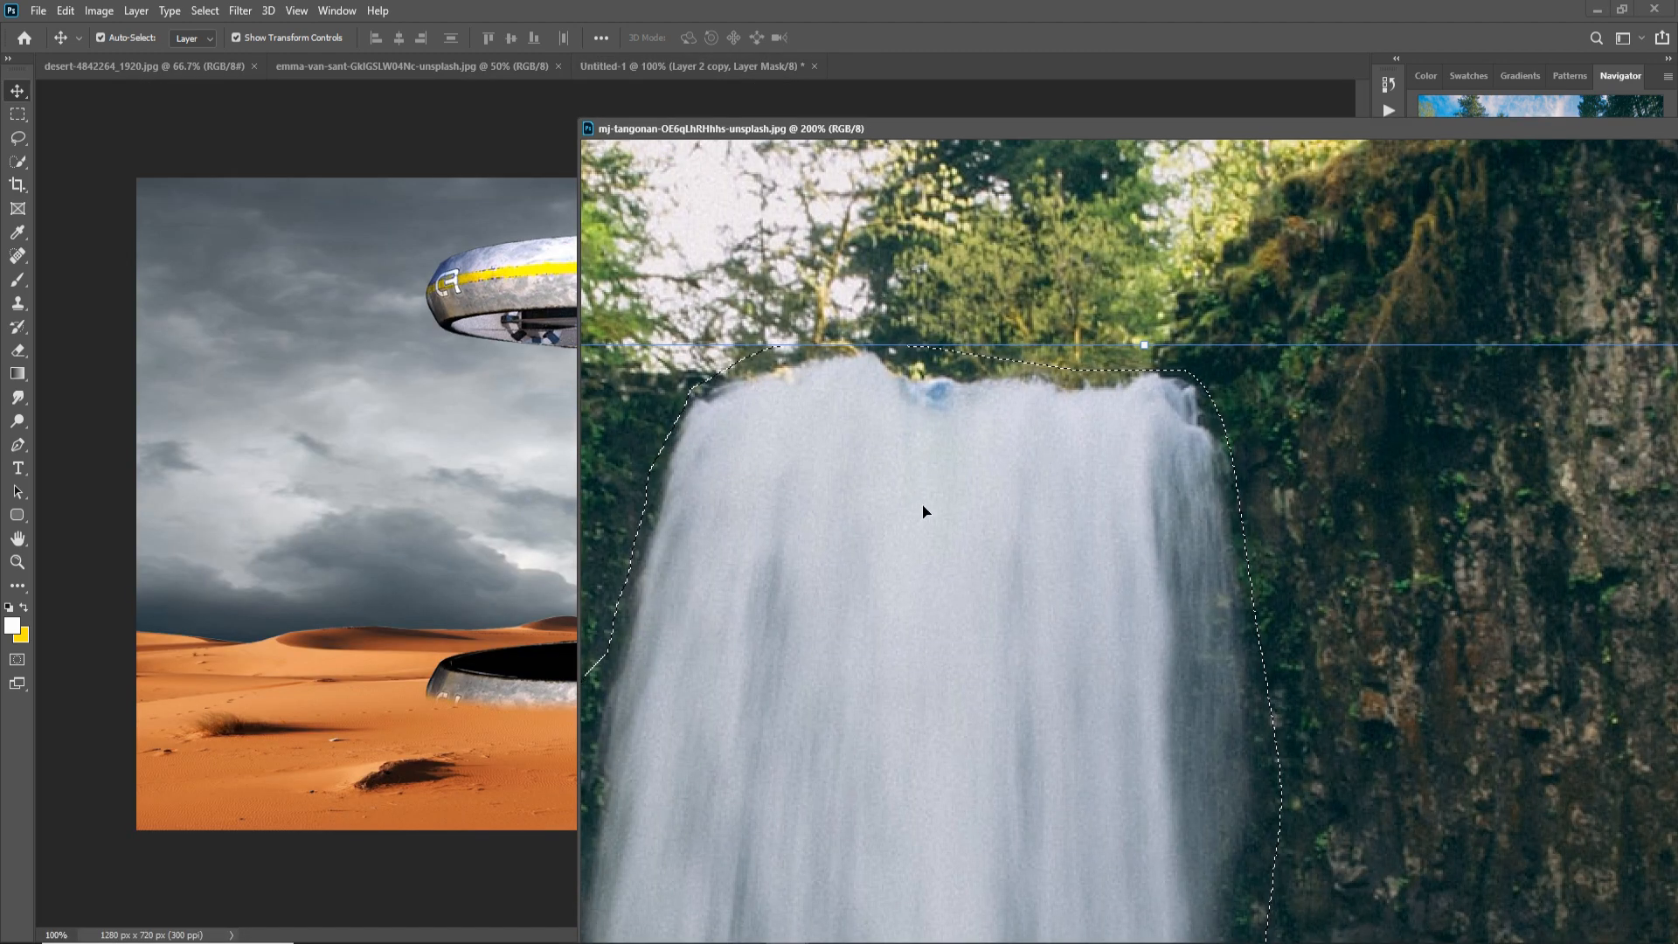
pyautogui.moveTo(964, 123); pyautogui.dragTo(1217, 132)
pyautogui.moveTo(1192, 514); pyautogui.dragTo(669, 428)
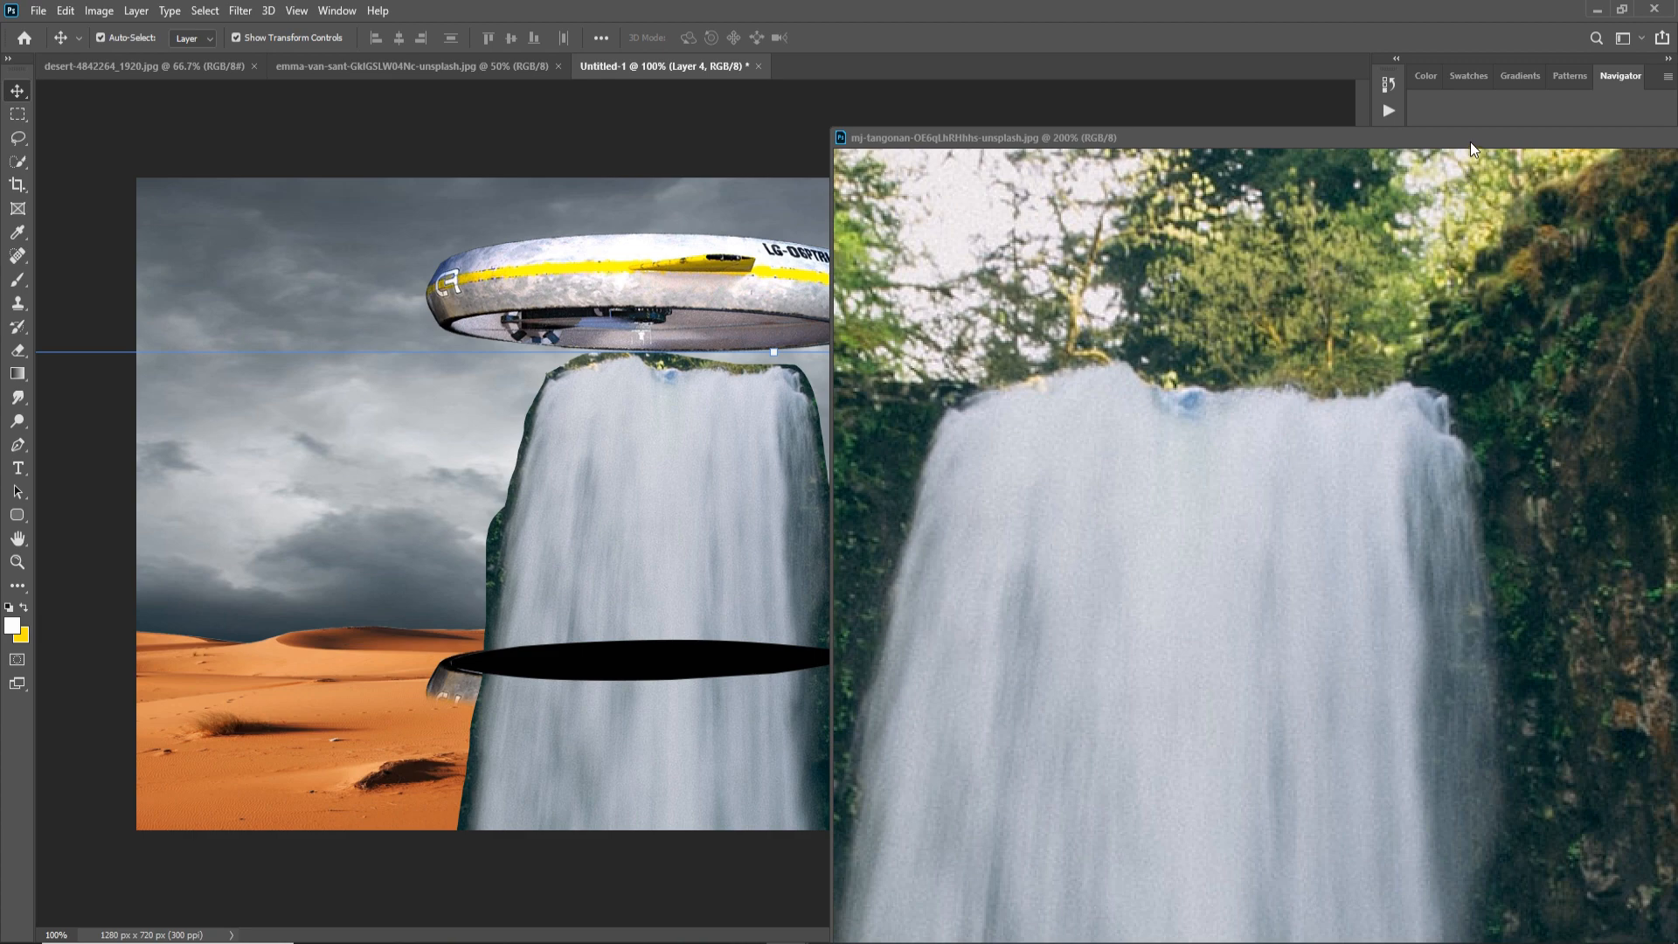
pyautogui.moveTo(1471, 142); pyautogui.dragTo(711, 282)
pyautogui.click(1361, 380)
# Scale the waterfall down to span both rings and place the black fill layer beneath the waterfall's layer.
pyautogui.hotkey('ctrl', 't')
pyautogui.press('Return')
pyautogui.moveTo(1636, 649); pyautogui.dragTo(1634, 697)
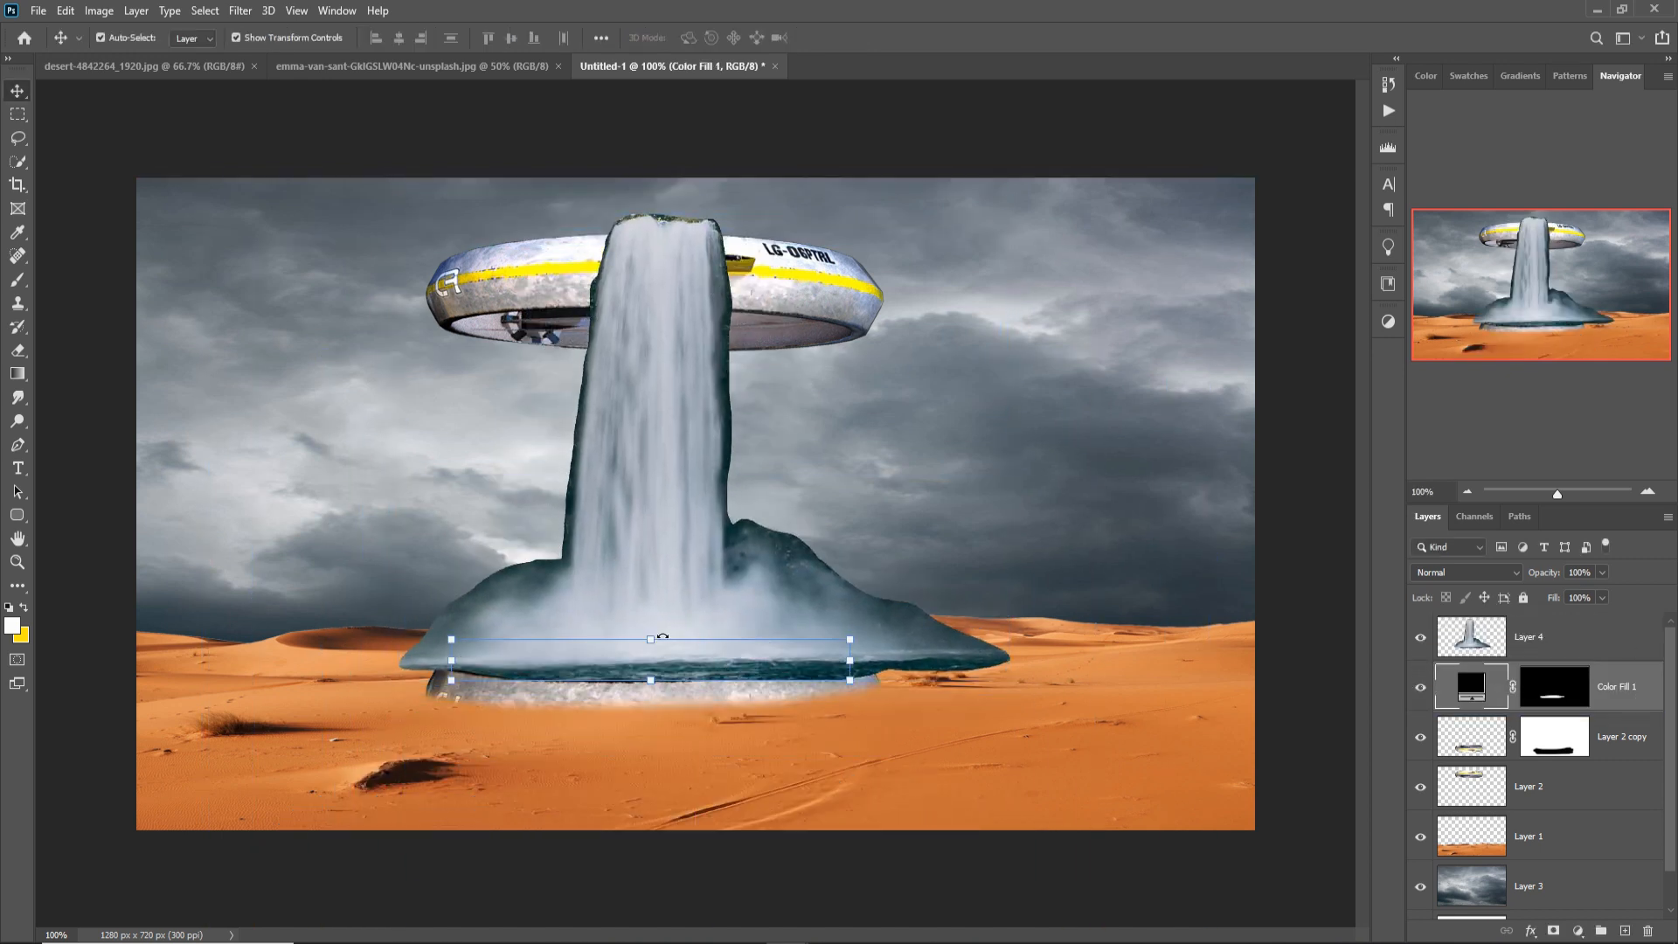
# Stretch the waterfall's layer past both sides of the canvas and lower its top edge onto the floating ring.
pyautogui.click(644, 317)
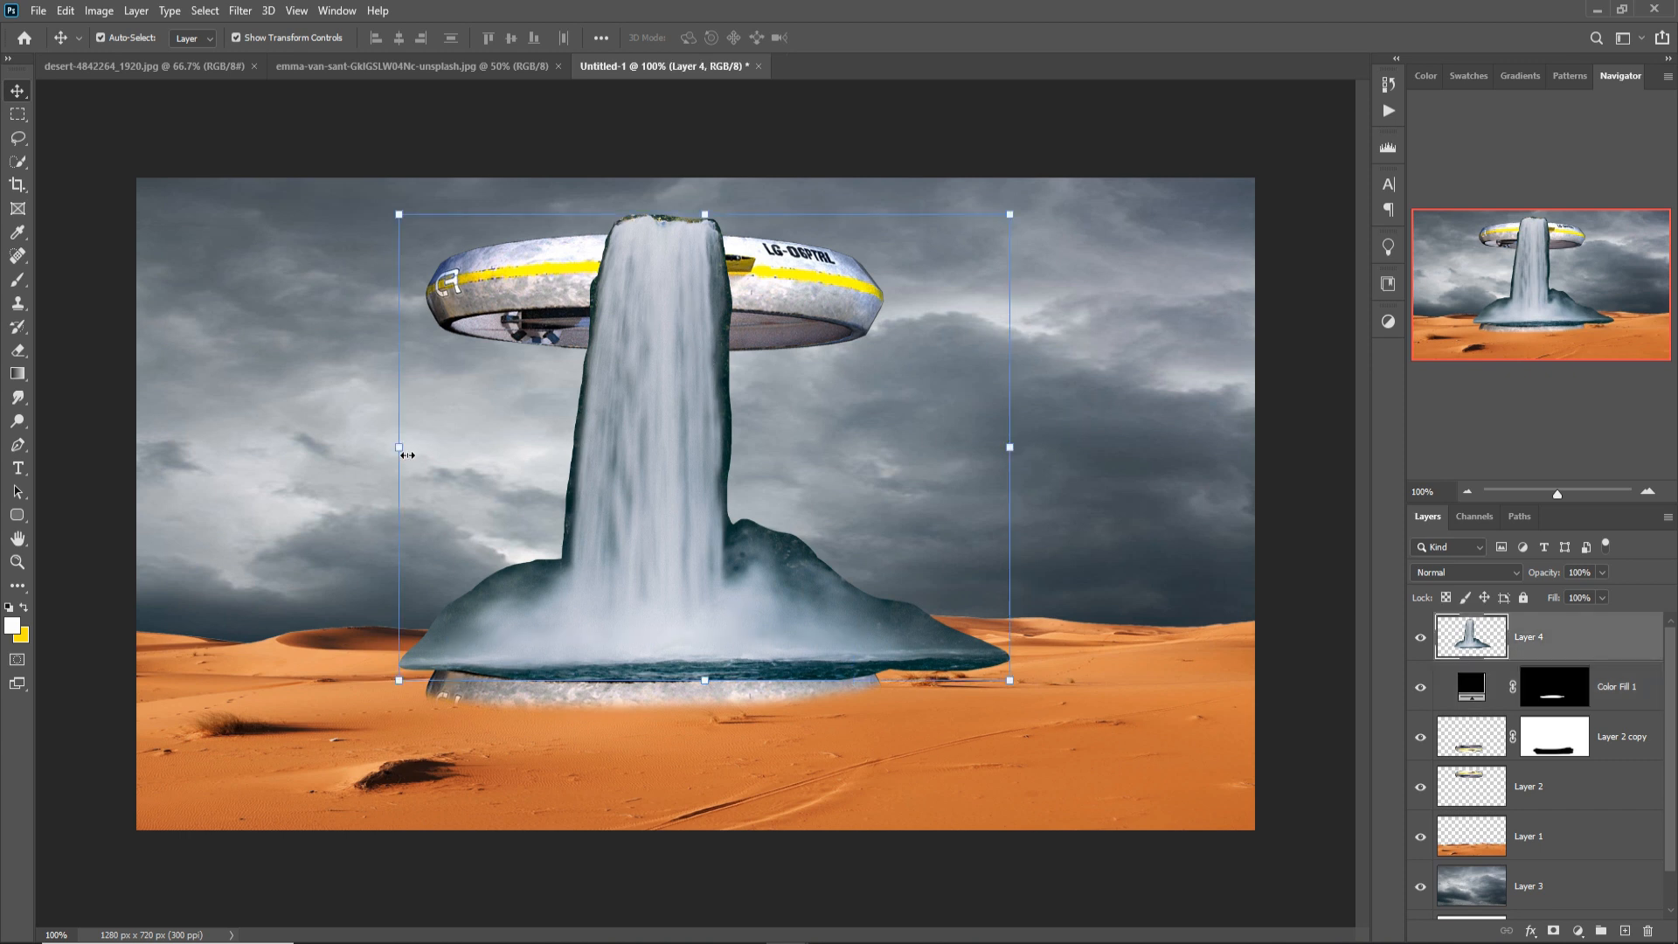
pyautogui.moveTo(408, 455); pyautogui.dragTo(312, 455)
pyautogui.moveTo(1011, 447); pyautogui.dragTo(1087, 447)
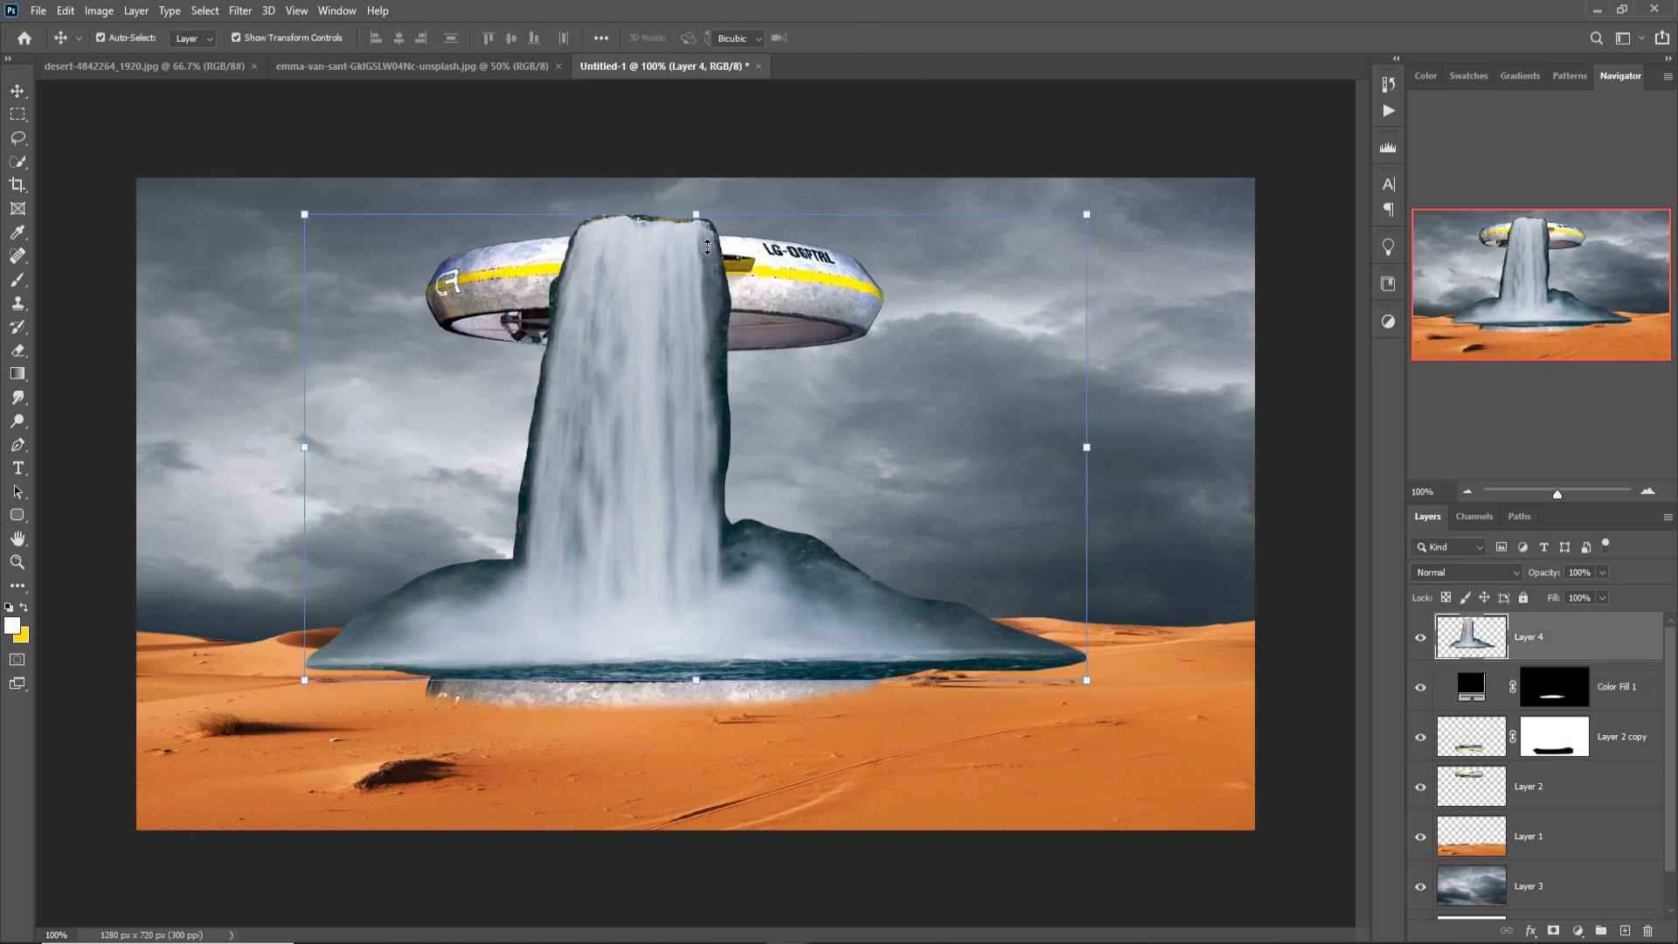
pyautogui.moveTo(707, 247); pyautogui.dragTo(699, 284)
pyautogui.moveTo(1087, 474); pyautogui.dragTo(1273, 477)
pyautogui.moveTo(304, 474); pyautogui.dragTo(85, 519)
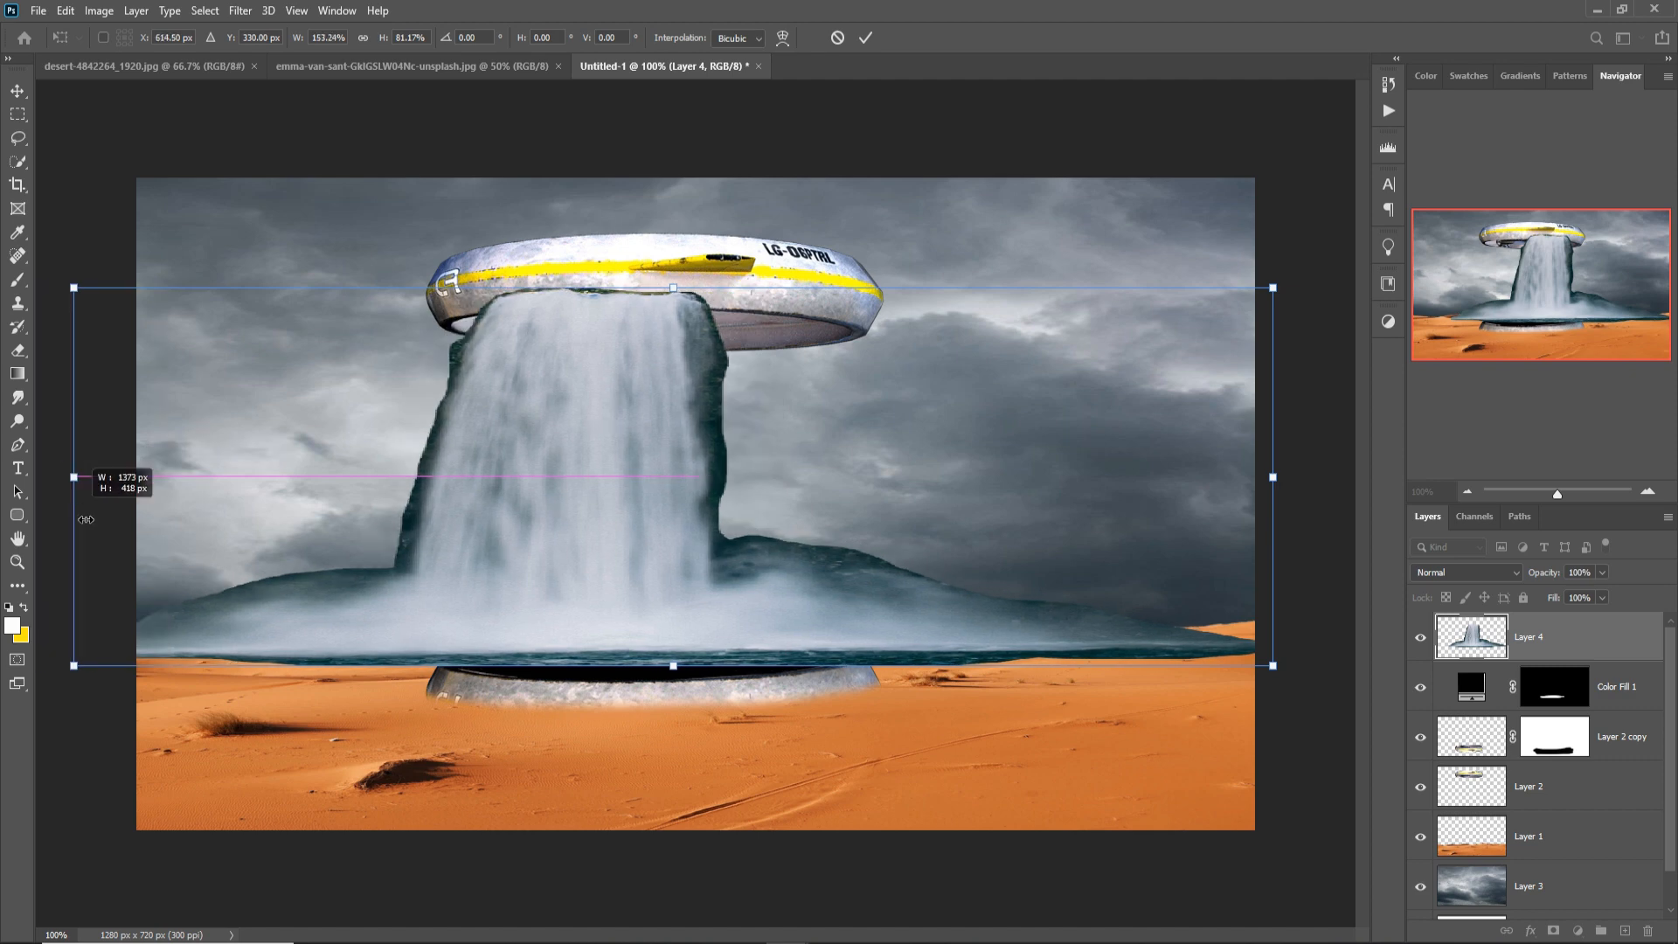
pyautogui.hotkey('ctrl', '-')
pyautogui.hotkey('ctrl', '-')
pyautogui.moveTo(985, 495); pyautogui.dragTo(1141, 495)
pyautogui.moveTo(393, 496); pyautogui.dragTo(311, 510)
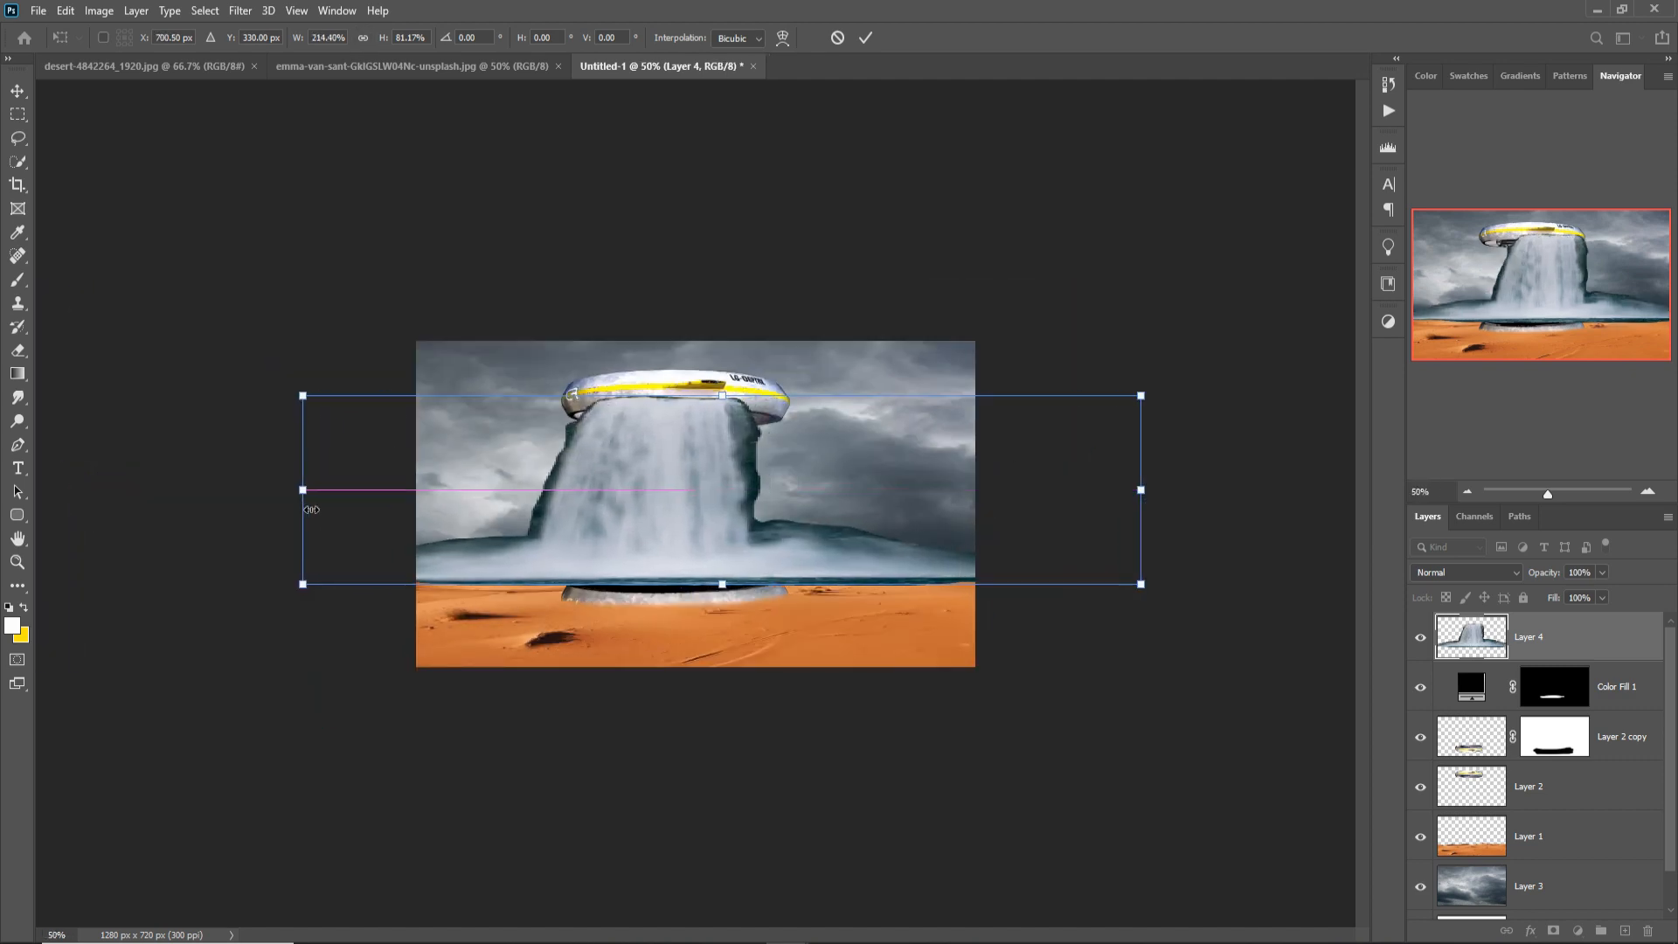
pyautogui.press('Return')
# Warp the waterfall so it falls between the two rings, with its top edge raised over the floating ring's front.
pyautogui.click(65, 10)
pyautogui.moveTo(266, 425)
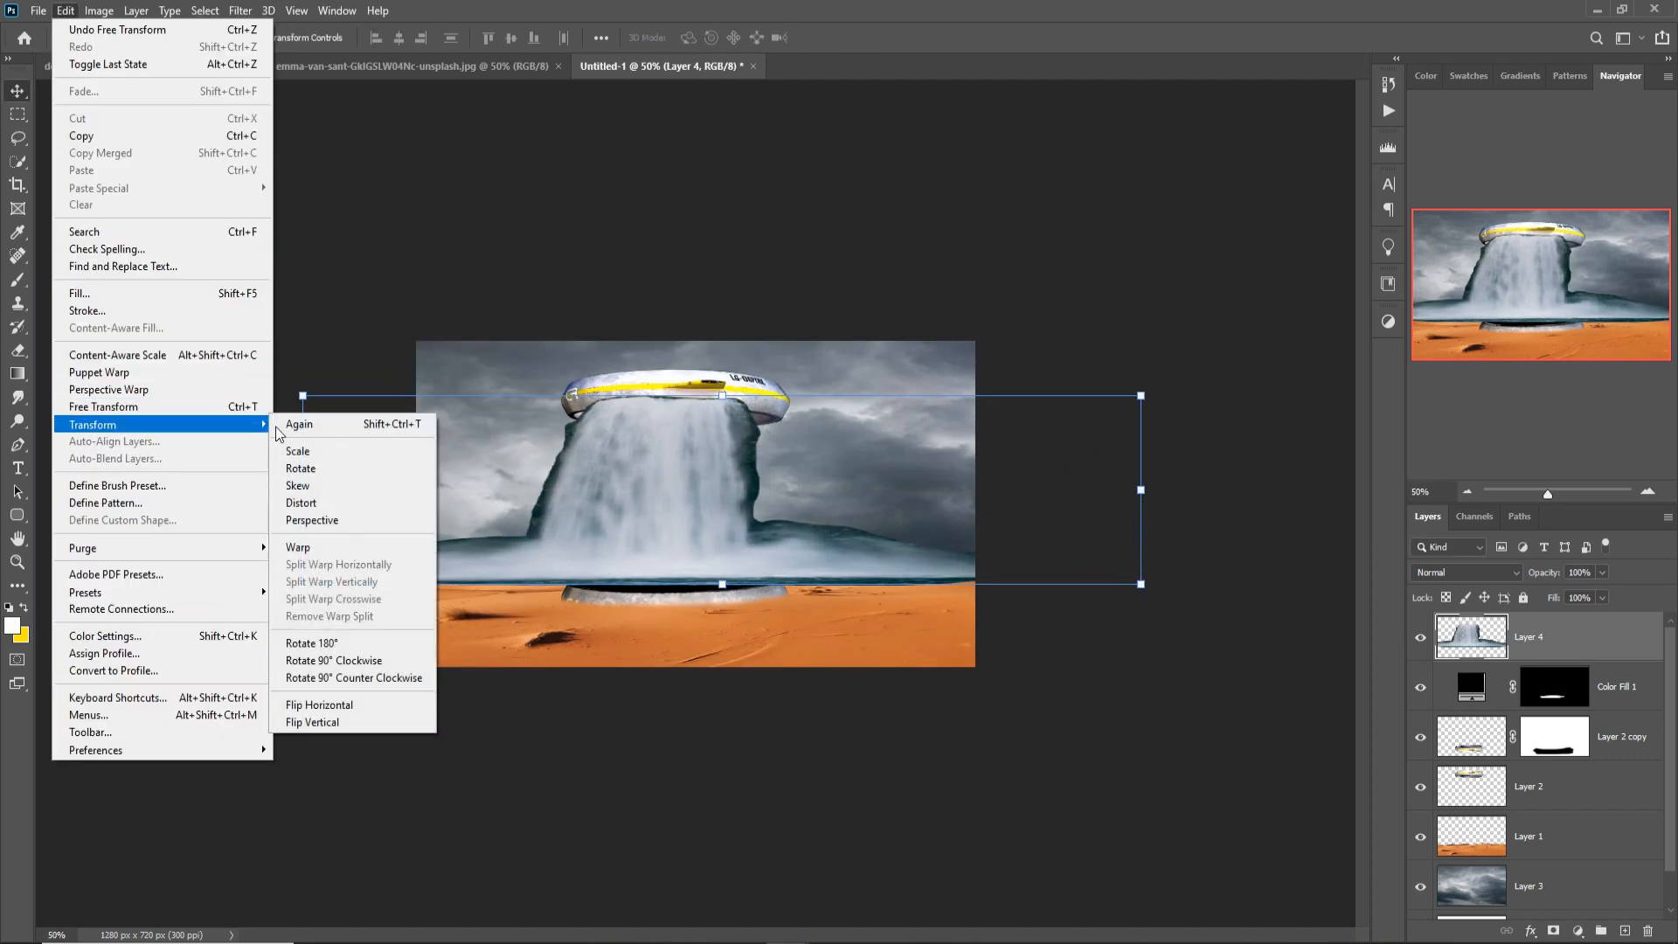
pyautogui.click(297, 545)
pyautogui.moveTo(608, 504); pyautogui.dragTo(644, 501)
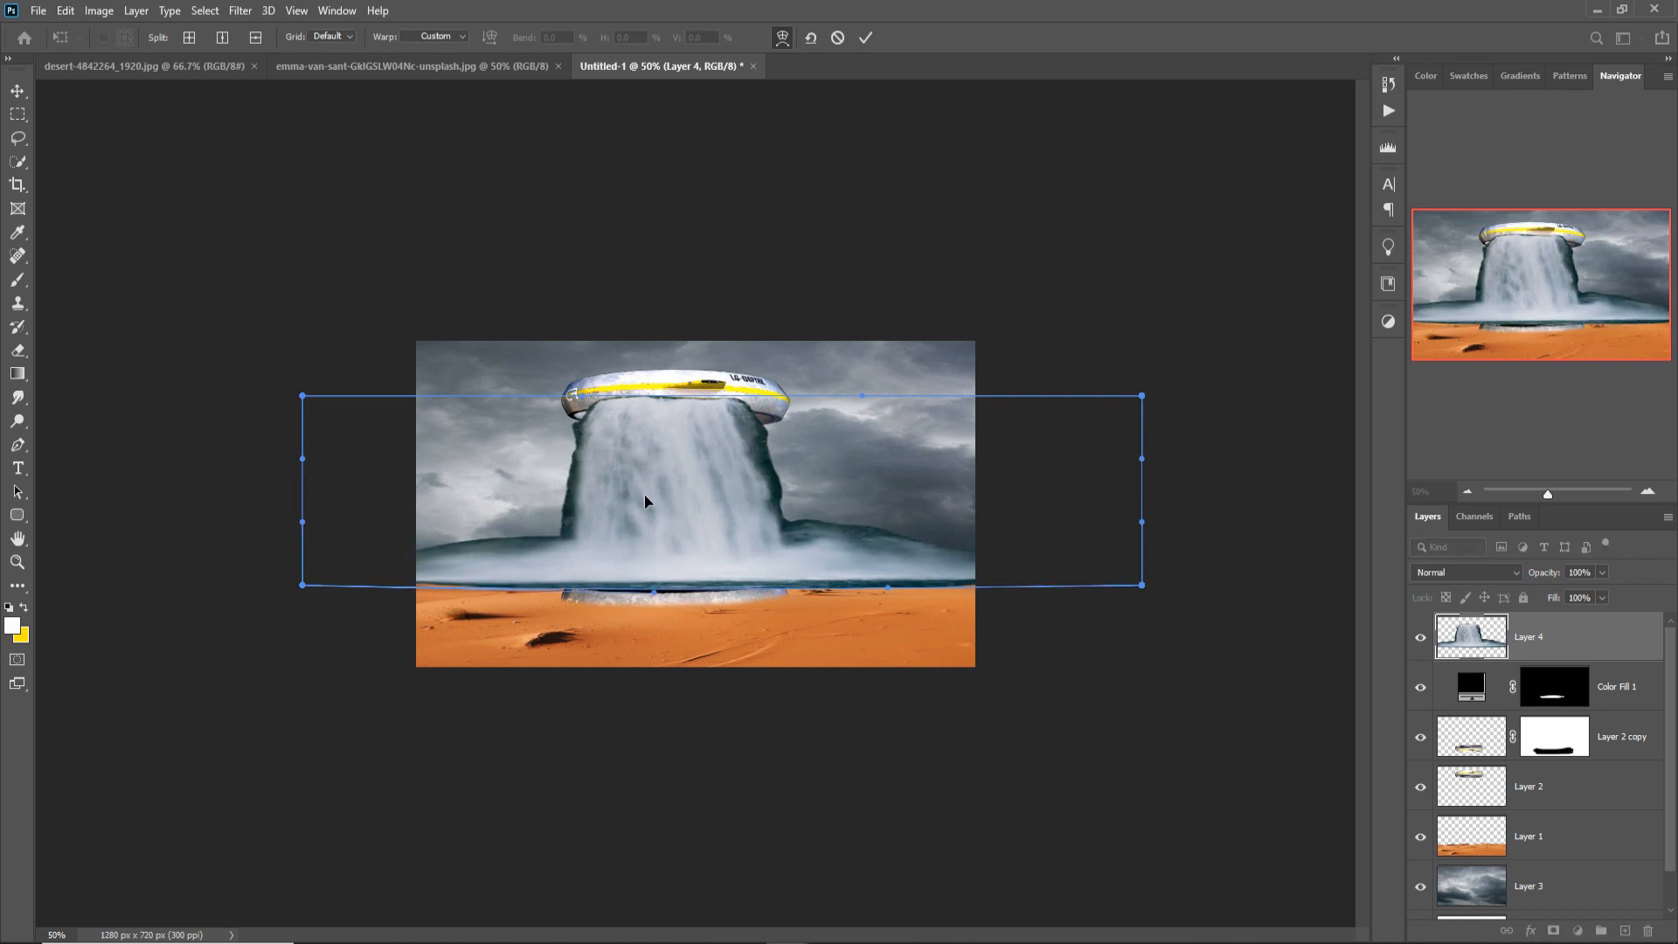
pyautogui.moveTo(678, 415); pyautogui.dragTo(682, 397)
pyautogui.click(866, 37)
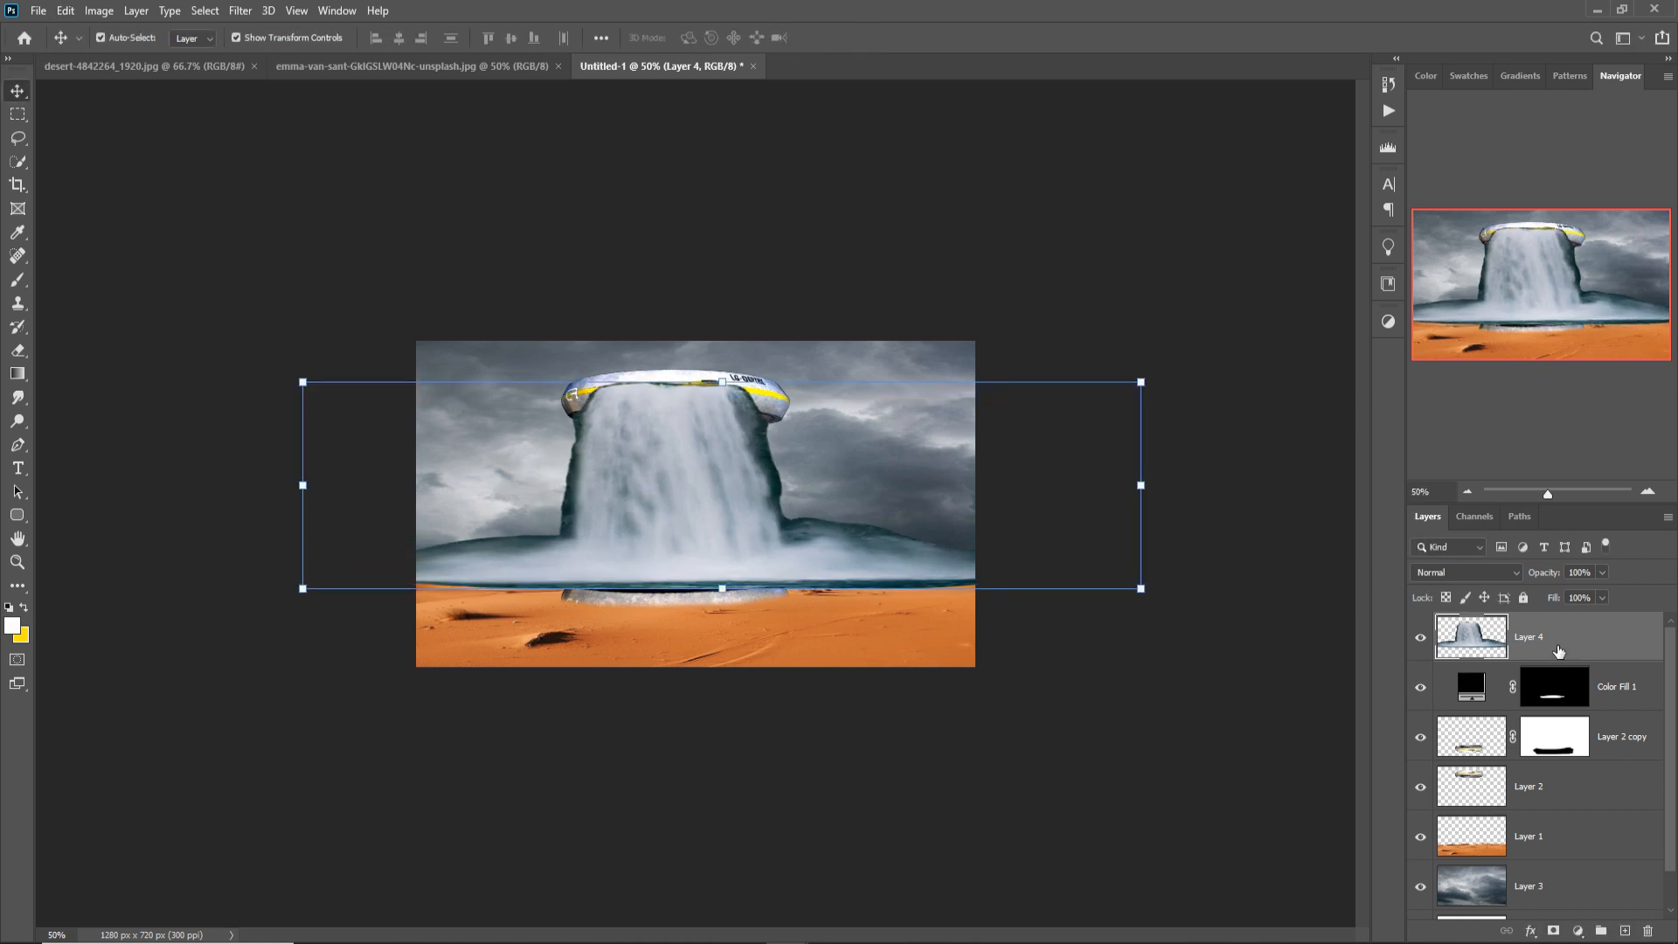
# Add a layer mask to the waterfall's layer and reduce the layer's opacity to 62%.
pyautogui.click(1555, 933)
pyautogui.click(17, 279)
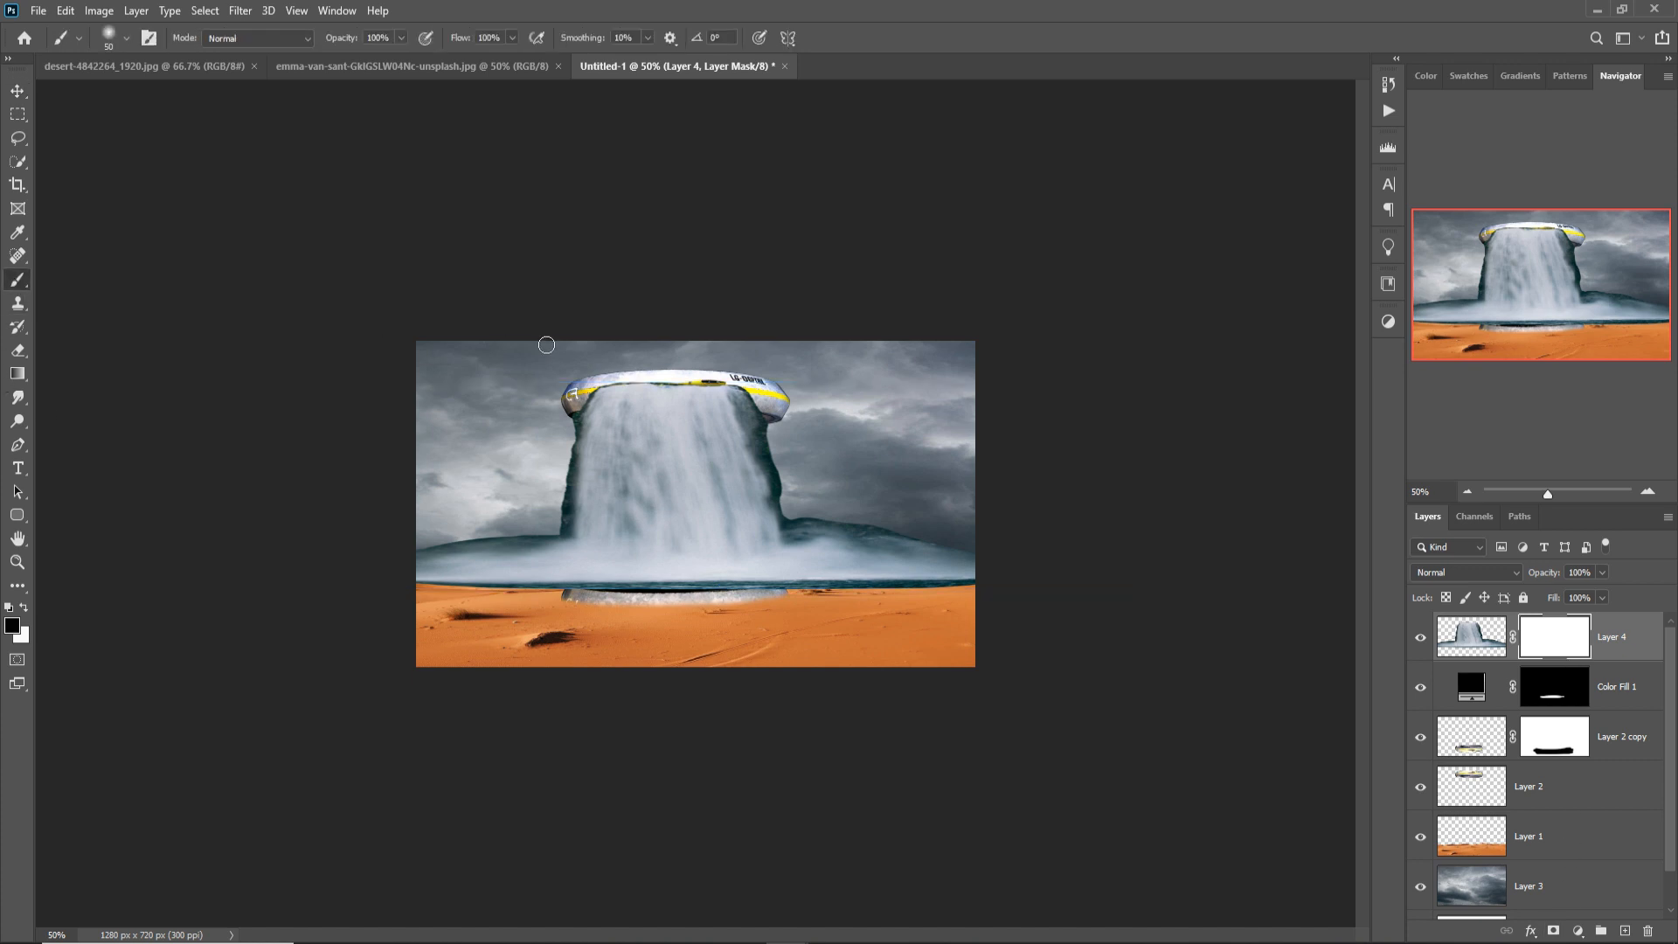
pyautogui.hotkey('ctrl', '+')
pyautogui.hotkey('ctrl', '+')
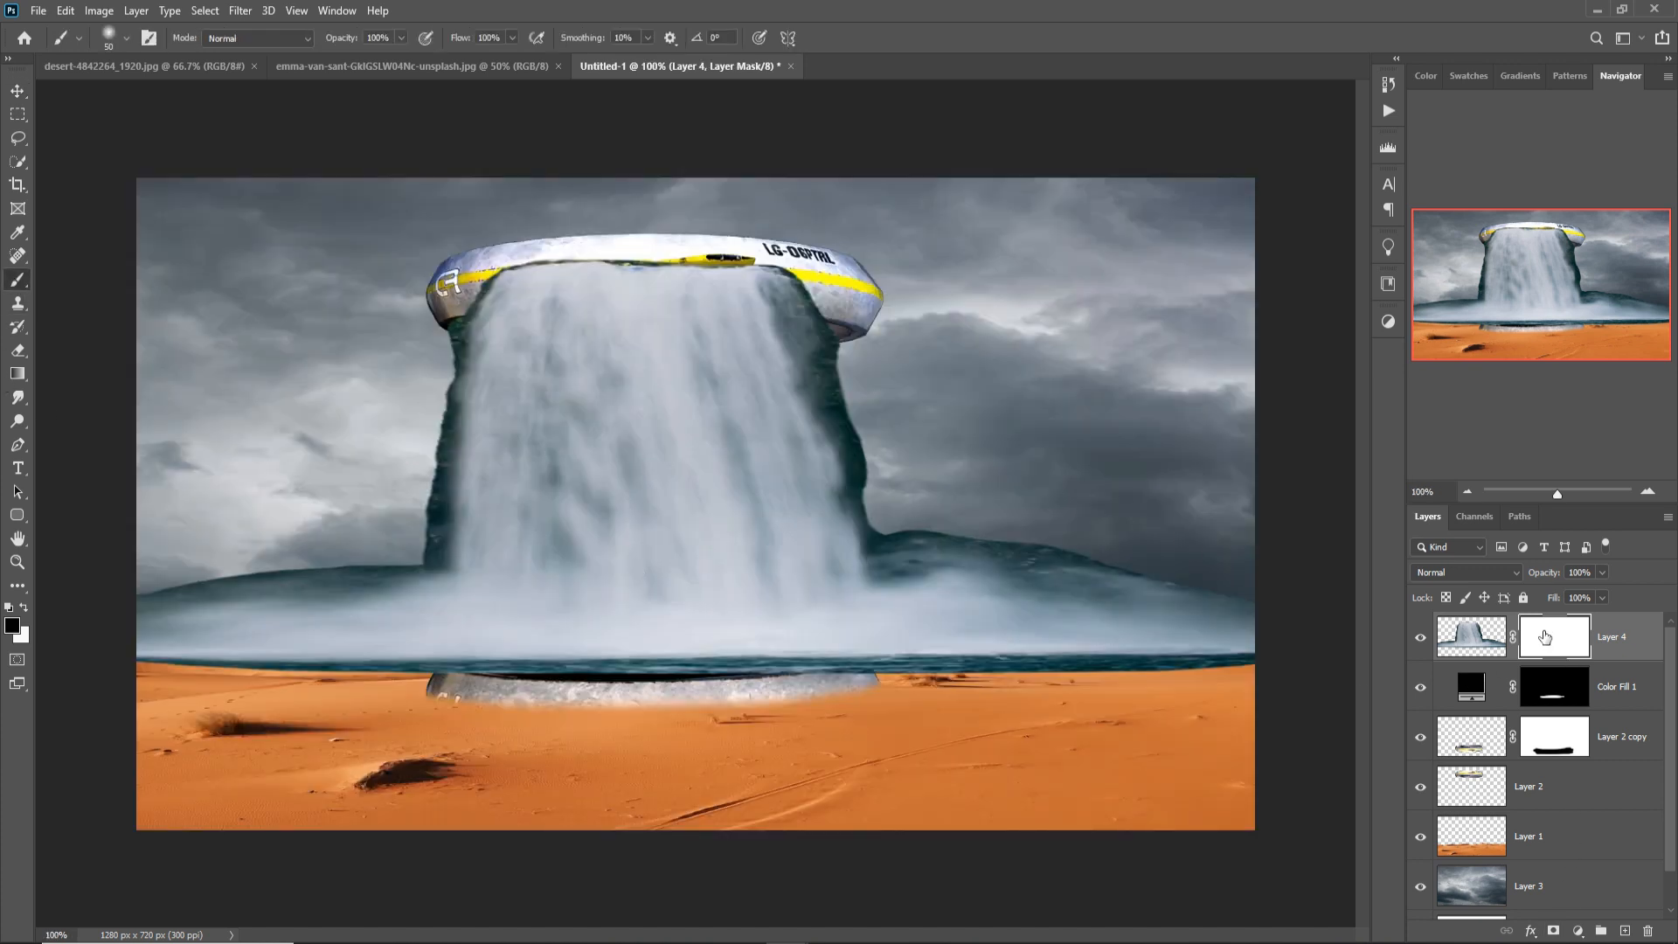
pyautogui.moveTo(1602, 593); pyautogui.dragTo(1572, 592)
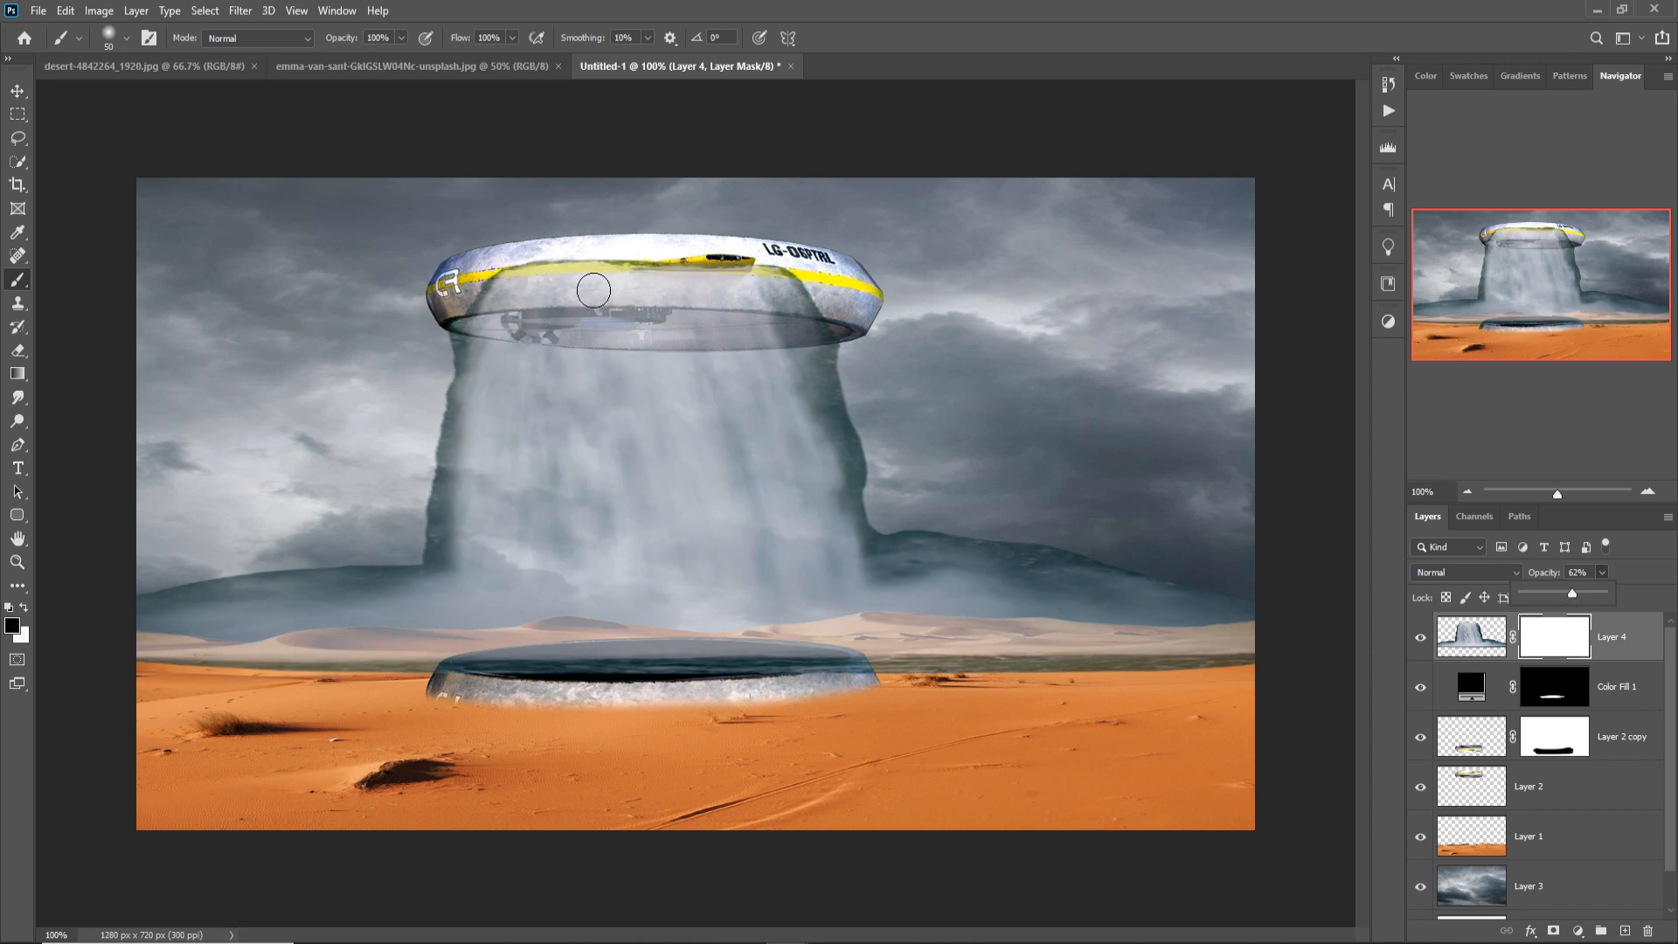
# Paint black on the mask with a smaller brush to clear the waterfall's top from the floating ring's front.
pyautogui.click(578, 262)
pyautogui.press('[')
pyautogui.press('[')
pyautogui.press('[')
pyautogui.moveTo(534, 289)
pyautogui.mouseDown()
pyautogui.moveTo(491, 288)
pyautogui.moveTo(805, 286)
pyautogui.moveTo(441, 284)
pyautogui.moveTo(870, 298)
pyautogui.moveTo(472, 302)
pyautogui.mouseUp()
pyautogui.press('[')
# Try to paint out the dark rock along the waterfall's right edge with a 30 px brush, undoing the strokes.
pyautogui.press('v')
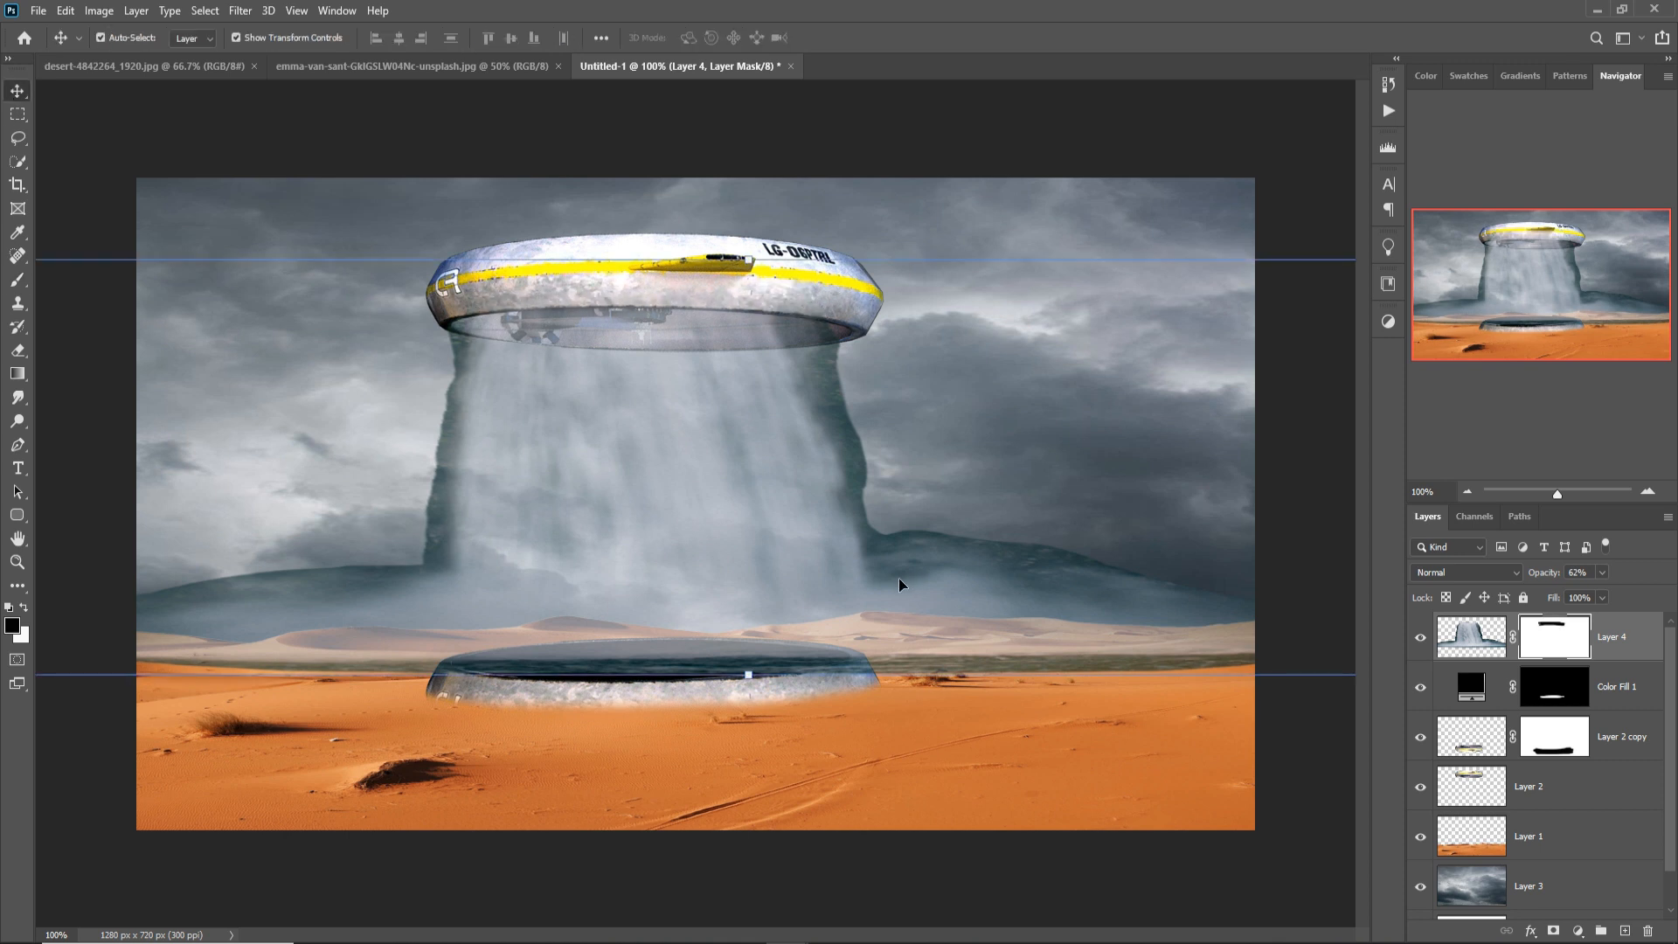
pyautogui.click(893, 525)
pyautogui.press('b')
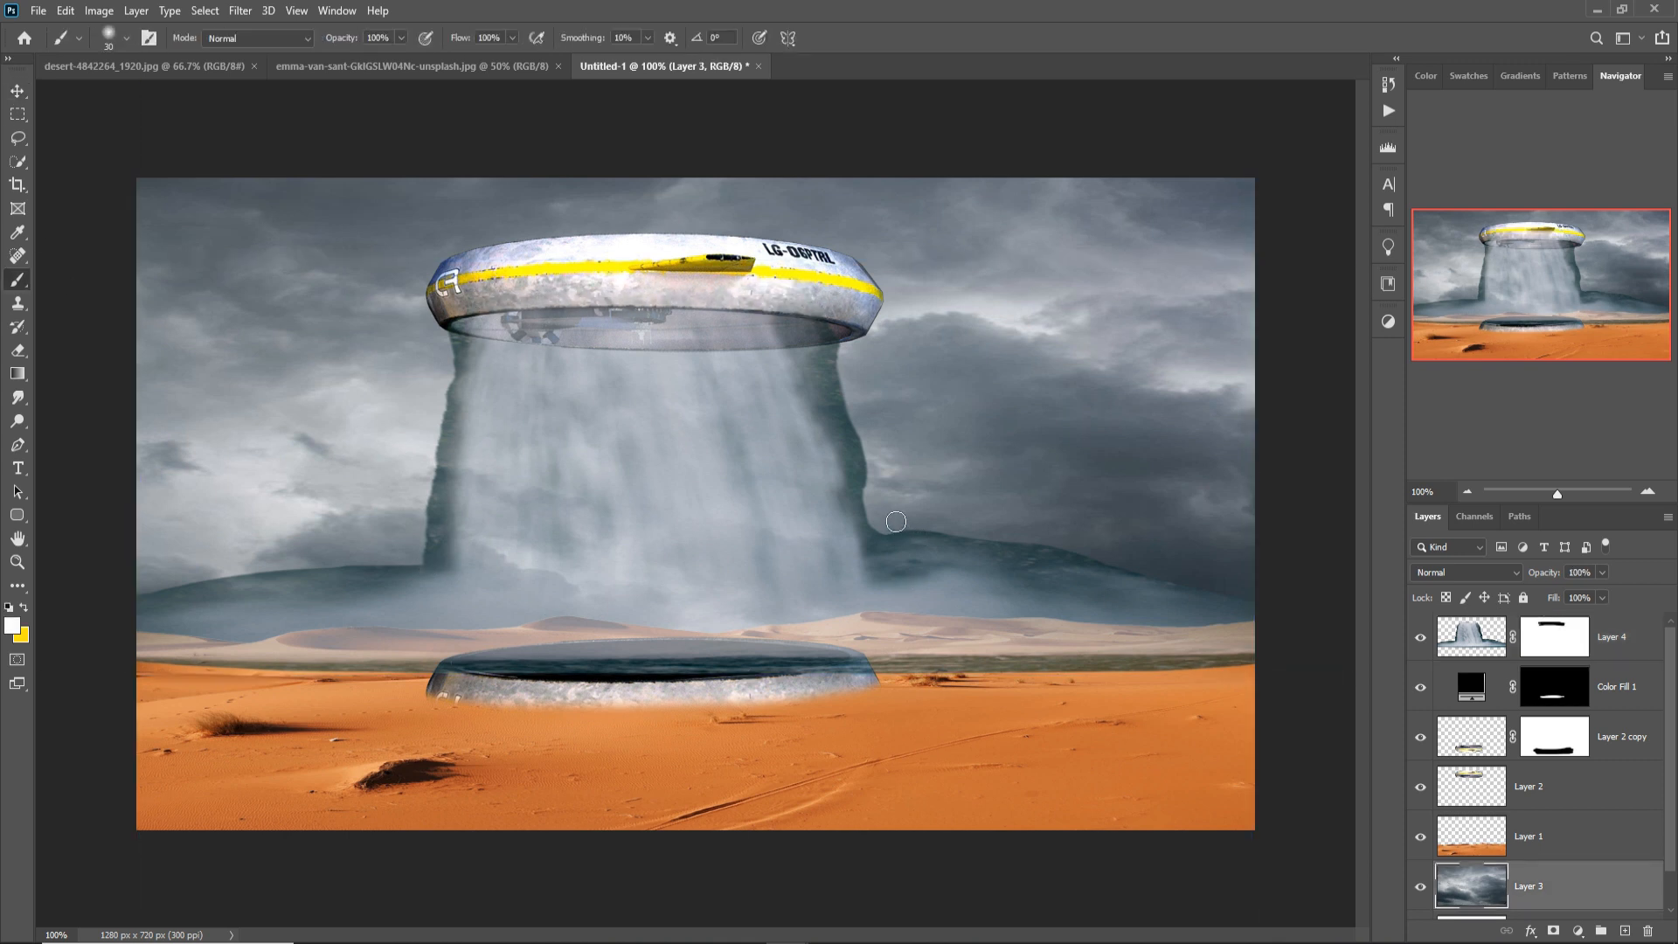
pyautogui.moveTo(881, 485); pyautogui.dragTo(881, 531)
pyautogui.hotkey('ctrl', 'z')
pyautogui.click(1569, 662)
pyautogui.press('d')
pyautogui.moveTo(861, 472)
pyautogui.mouseDown()
pyautogui.moveTo(874, 616)
pyautogui.moveTo(860, 704)
pyautogui.moveTo(871, 610)
pyautogui.moveTo(841, 433)
pyautogui.mouseUp()
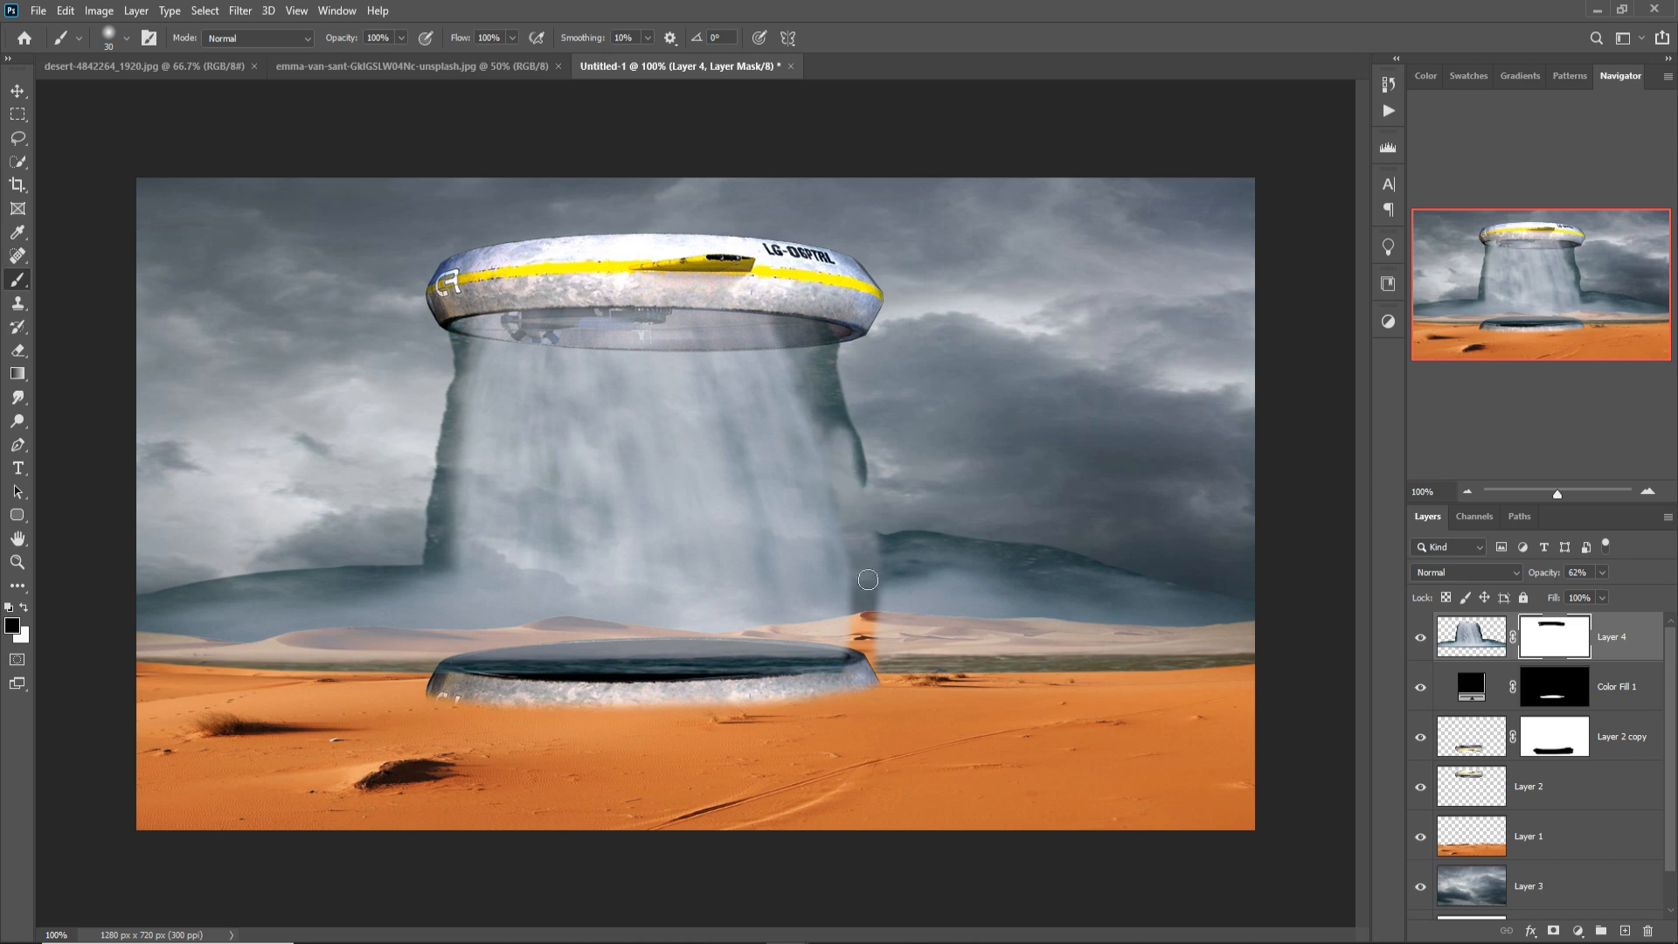
pyautogui.hotkey('ctrl', 'z')
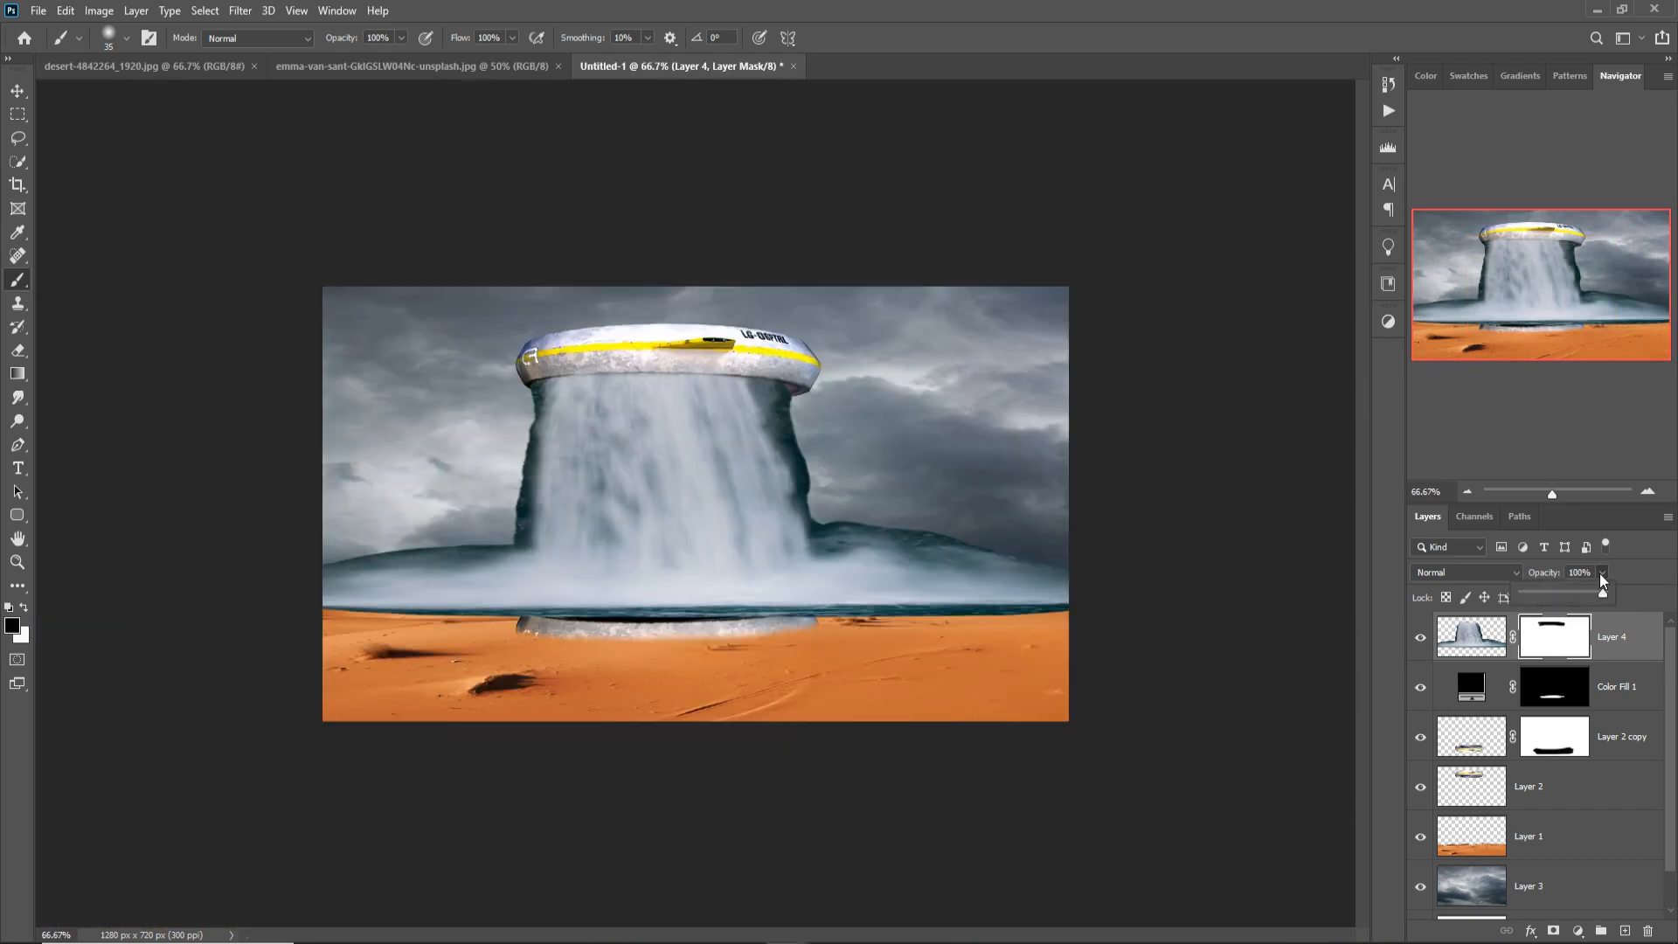
# Set the waterfall layer's opacity to 100% and paint on its mask along the right rock edge at 12% brush opacity.
pyautogui.moveTo(1598, 589)
pyautogui.mouseDown()
pyautogui.moveTo(1561, 591)
pyautogui.moveTo(1603, 593)
pyautogui.mouseUp()
pyautogui.click(401, 38)
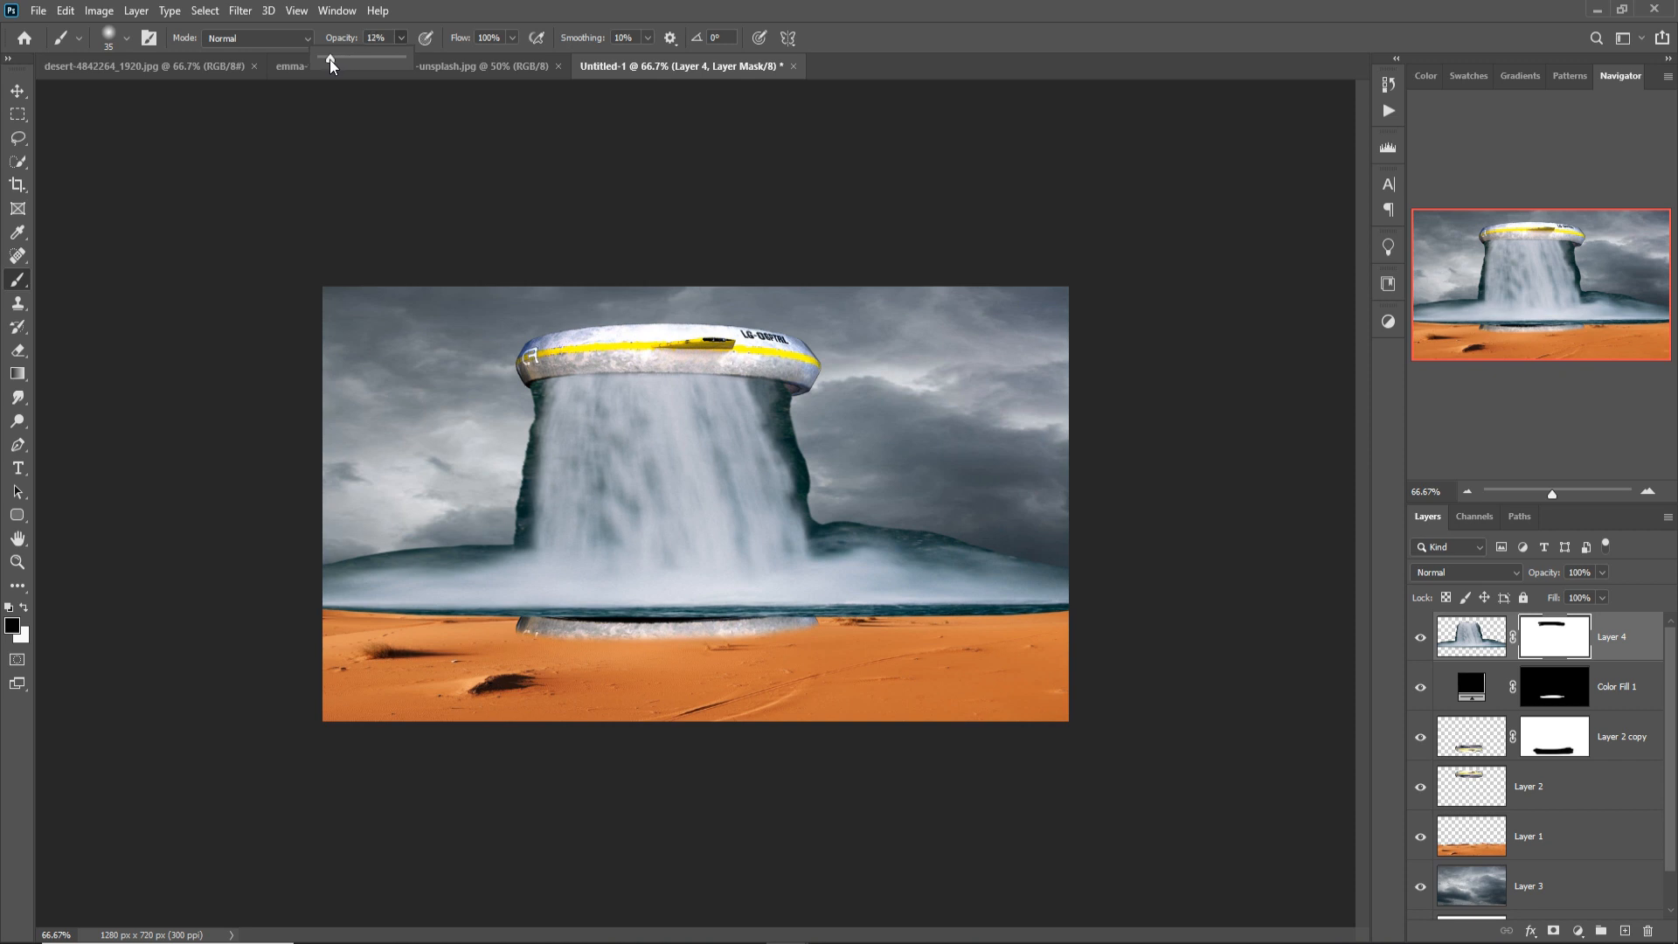
pyautogui.hotkey('ctrl', '+')
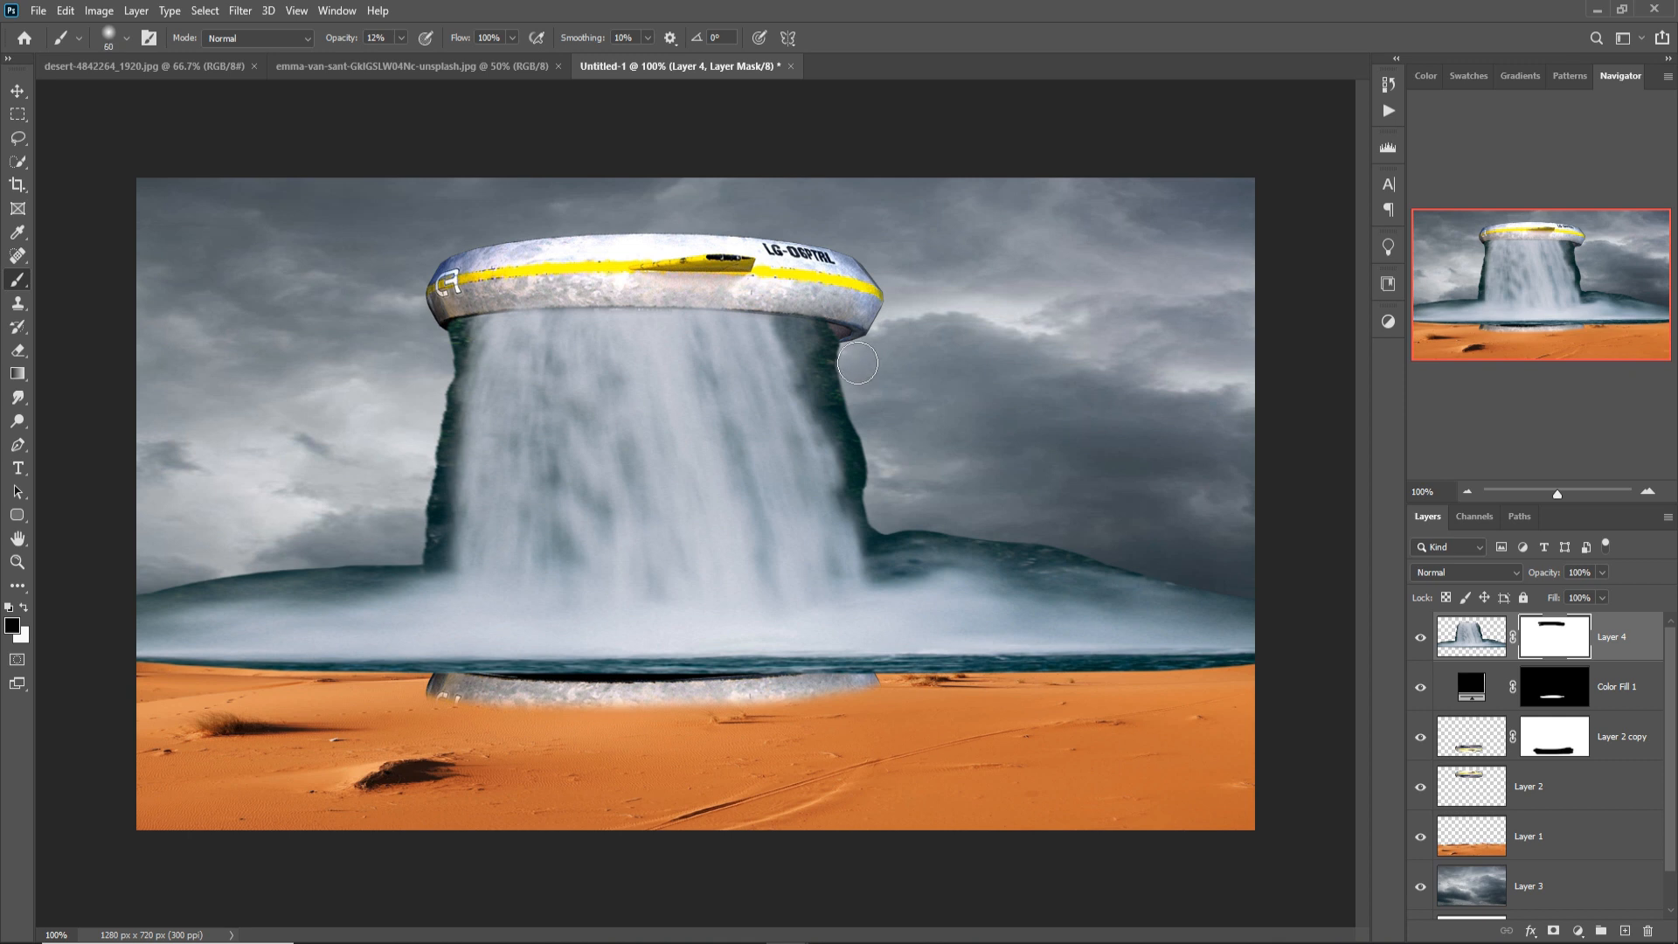
pyautogui.moveTo(853, 351)
pyautogui.mouseDown()
pyautogui.moveTo(864, 391)
pyautogui.moveTo(856, 341)
pyautogui.moveTo(890, 422)
pyautogui.moveTo(845, 380)
pyautogui.moveTo(885, 463)
pyautogui.mouseUp()
# Paint black on the mask with a 70 px brush at 100% opacity, removing the rock and mist on both sides of the waterfall.
pyautogui.press(']')
pyautogui.click(401, 38)
pyautogui.moveTo(396, 61); pyautogui.dragTo(477, 63)
pyautogui.moveTo(855, 367)
pyautogui.mouseDown()
pyautogui.moveTo(904, 446)
pyautogui.moveTo(918, 529)
pyautogui.moveTo(1034, 543)
pyautogui.moveTo(1357, 637)
pyautogui.mouseUp()
pyautogui.moveTo(461, 345)
pyautogui.mouseDown()
pyautogui.moveTo(438, 581)
pyautogui.moveTo(358, 622)
pyautogui.moveTo(451, 617)
pyautogui.moveTo(428, 603)
pyautogui.moveTo(144, 621)
pyautogui.mouseUp()
pyautogui.moveTo(866, 503)
pyautogui.mouseDown()
pyautogui.moveTo(901, 612)
pyautogui.moveTo(944, 631)
pyautogui.moveTo(1198, 589)
pyautogui.moveTo(1250, 647)
pyautogui.mouseUp()
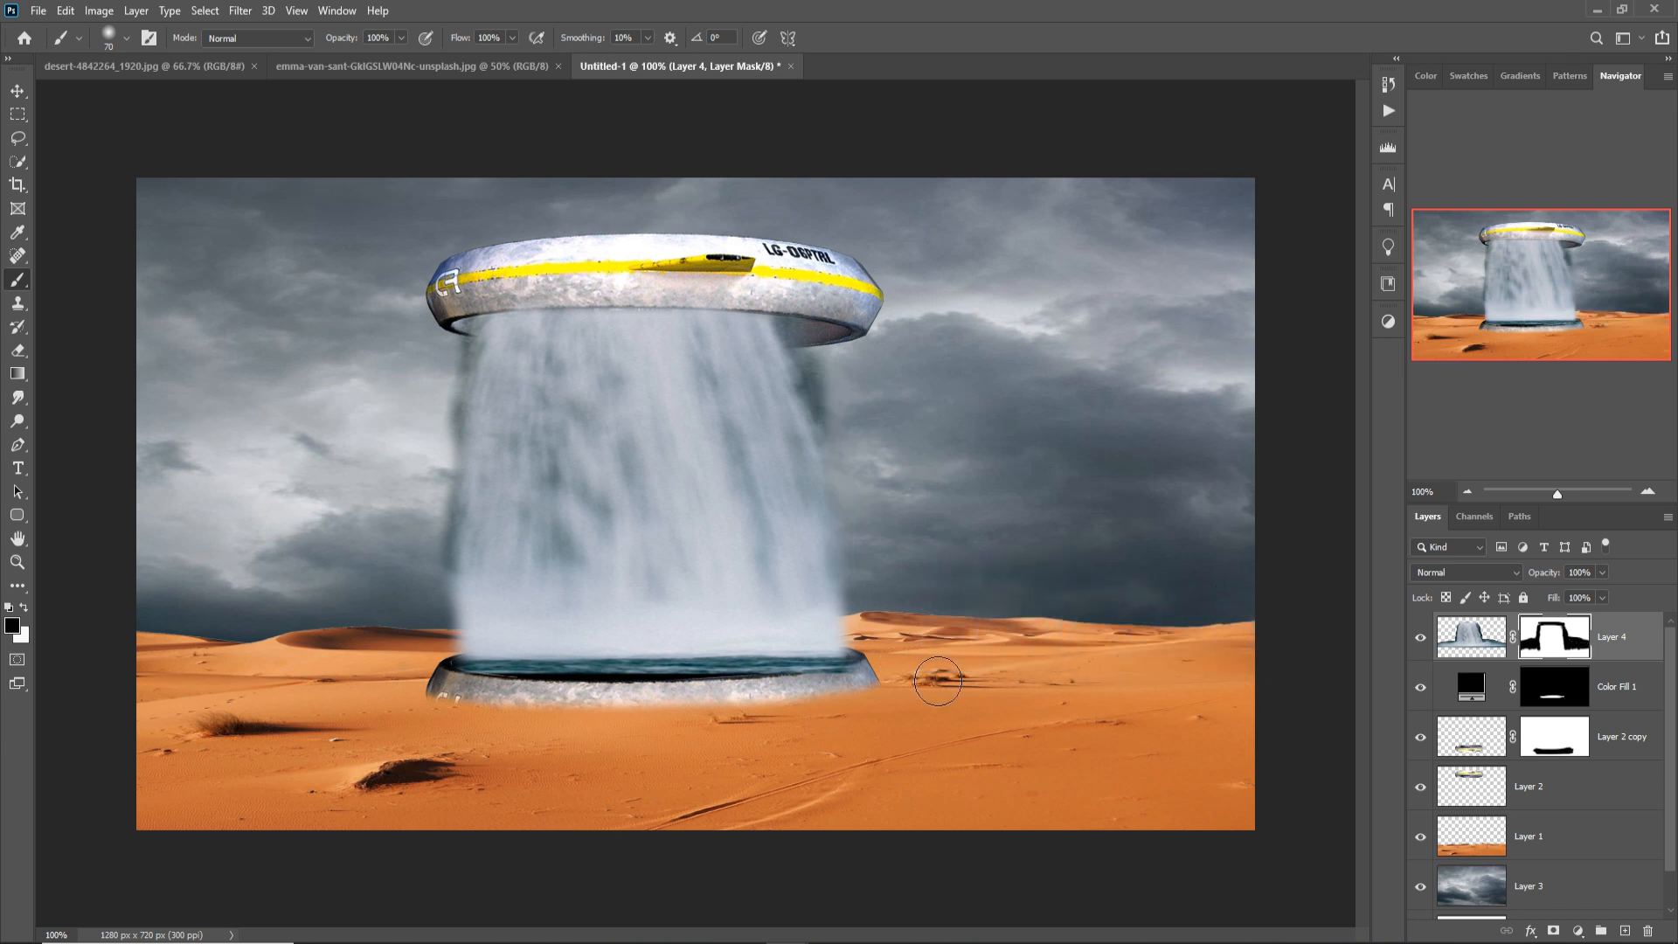
pyautogui.moveTo(459, 367)
pyautogui.mouseDown()
pyautogui.moveTo(445, 707)
pyautogui.moveTo(462, 457)
pyautogui.moveTo(450, 674)
pyautogui.mouseUp()
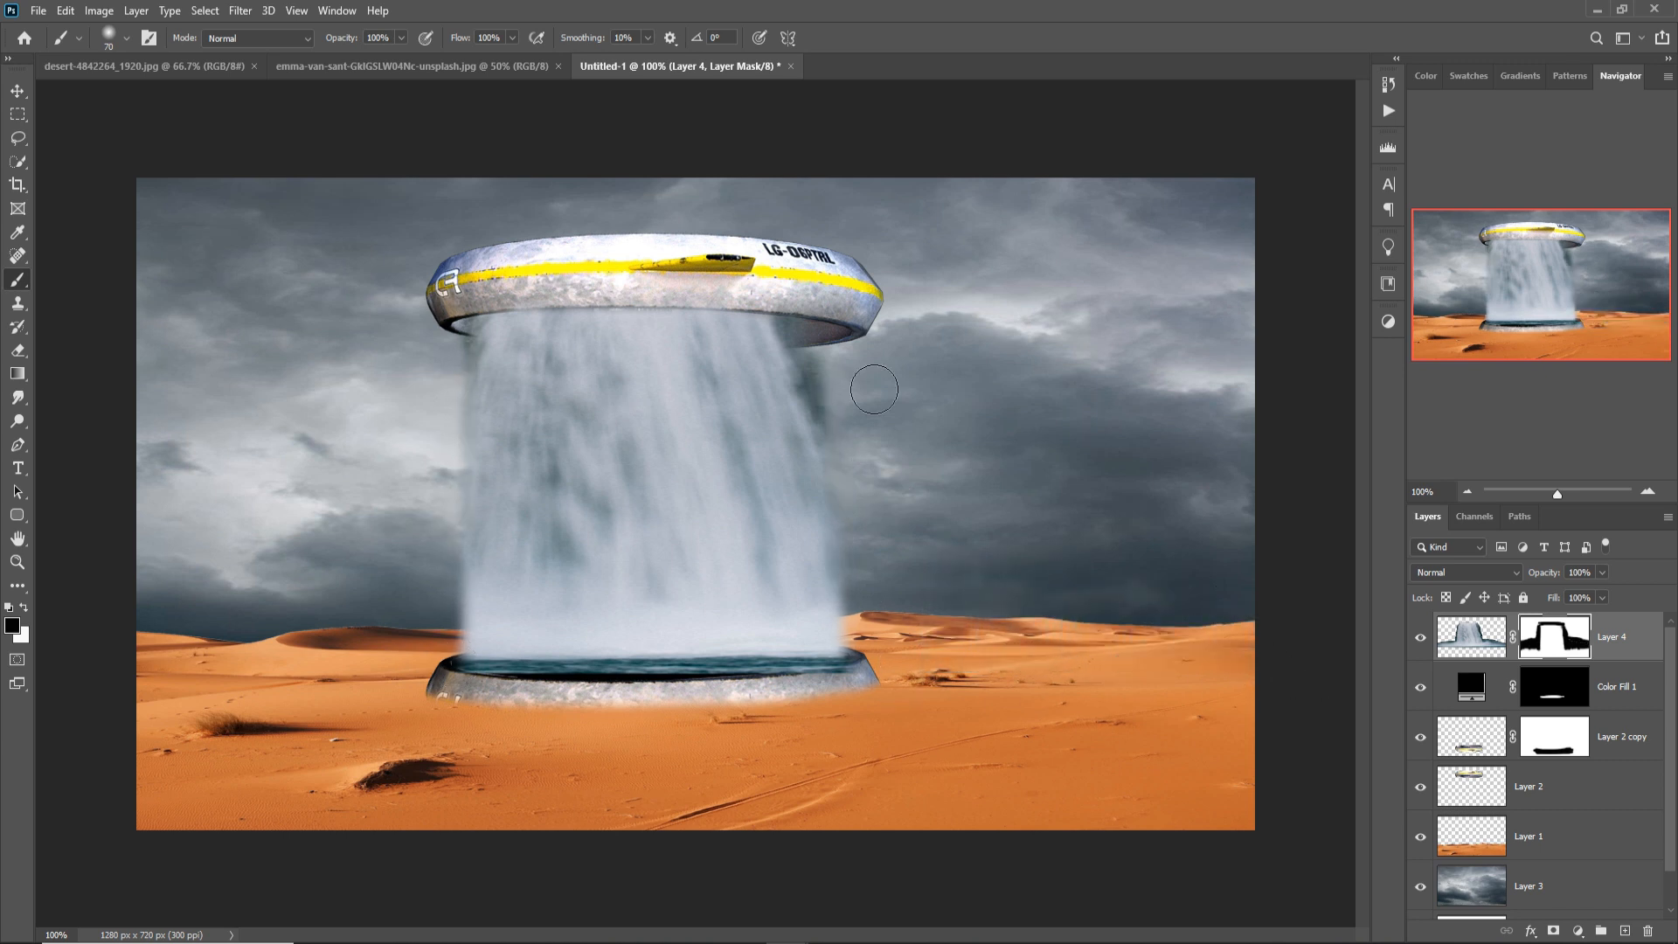
pyautogui.moveTo(874, 389)
pyautogui.mouseDown()
pyautogui.moveTo(886, 688)
pyautogui.moveTo(855, 399)
pyautogui.moveTo(885, 552)
pyautogui.mouseUp()
# Warp the waterfall's upper part to the right so it is centred beneath the floating ring.
pyautogui.press('v')
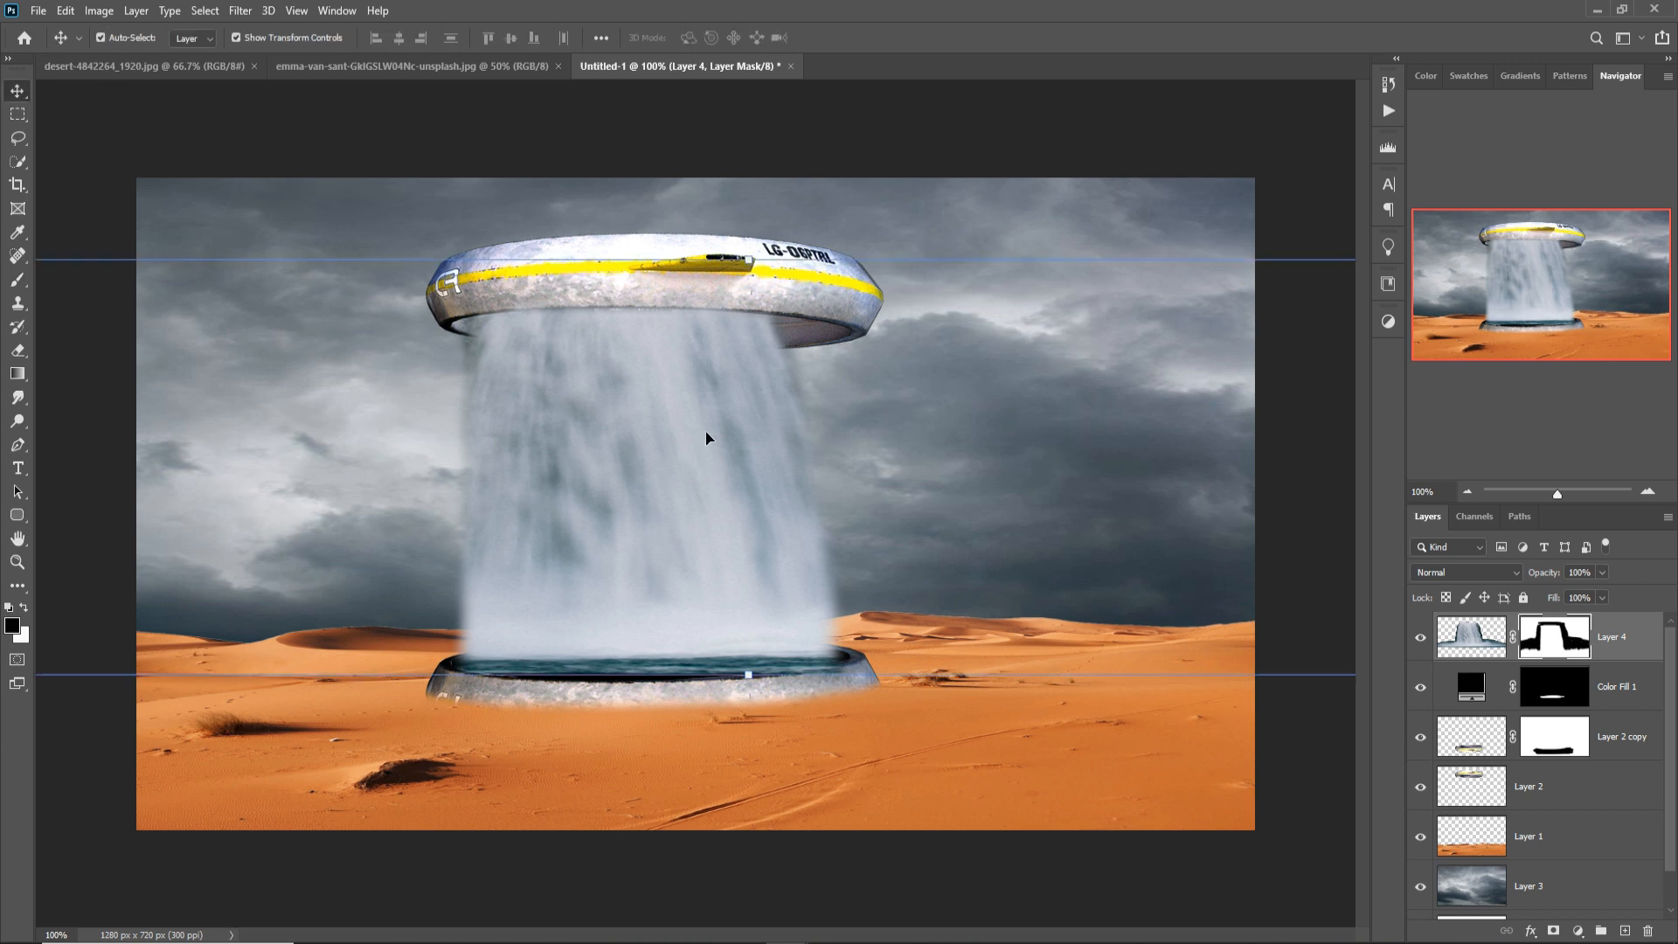
pyautogui.click(64, 10)
pyautogui.moveTo(102, 424)
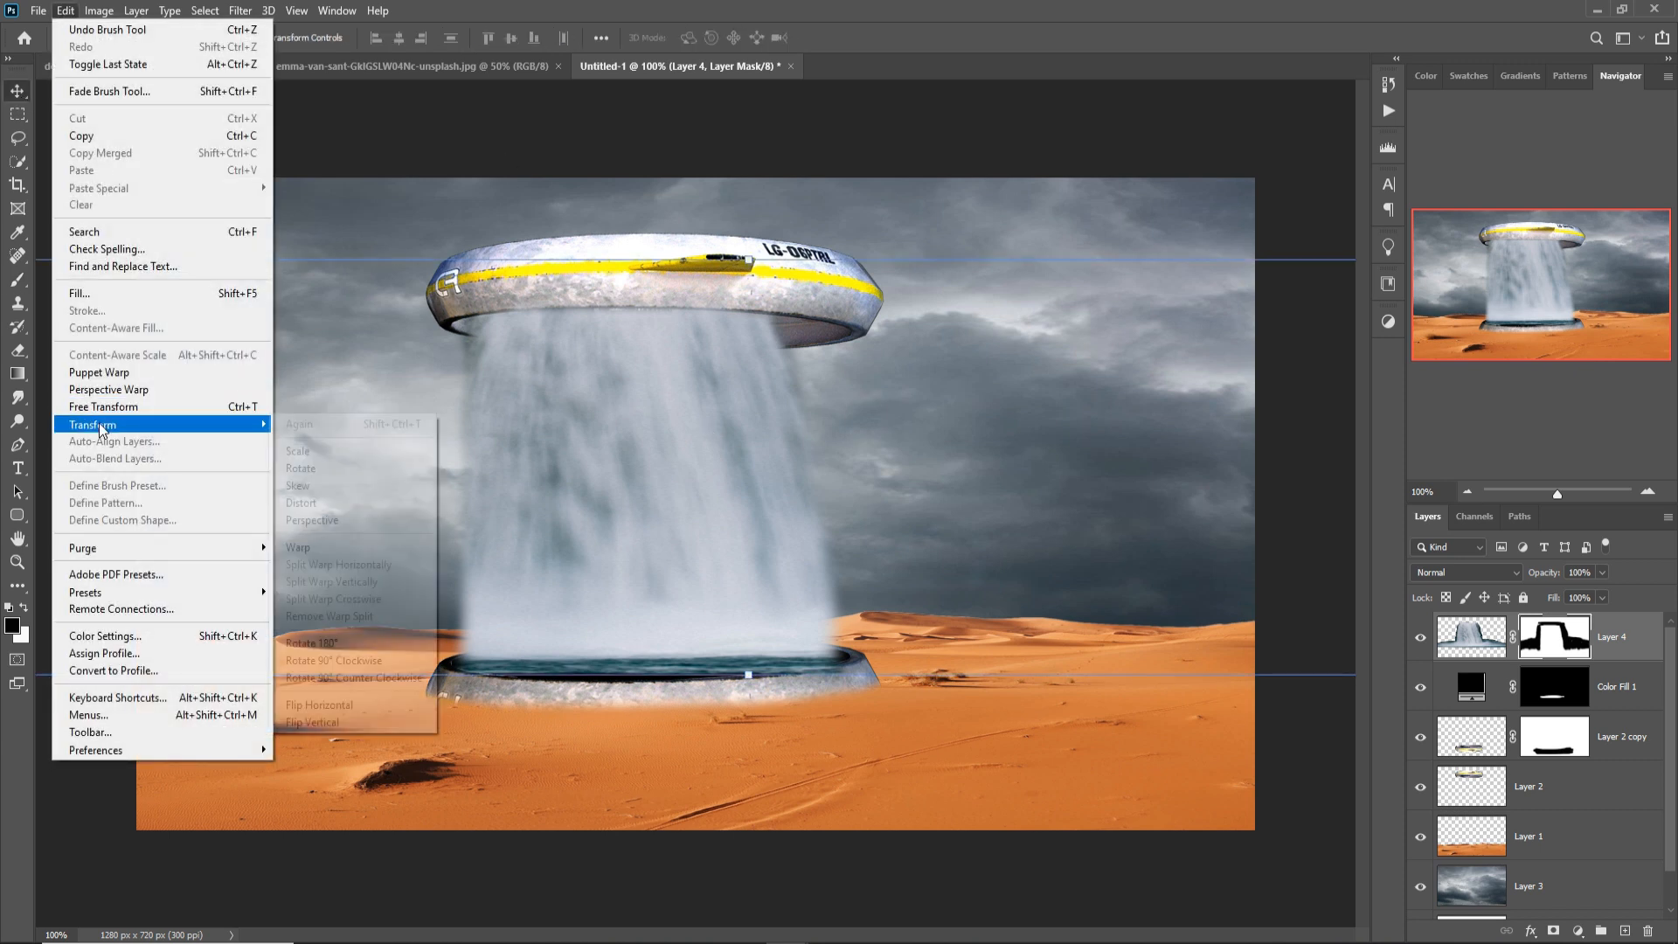
pyautogui.click(333, 507)
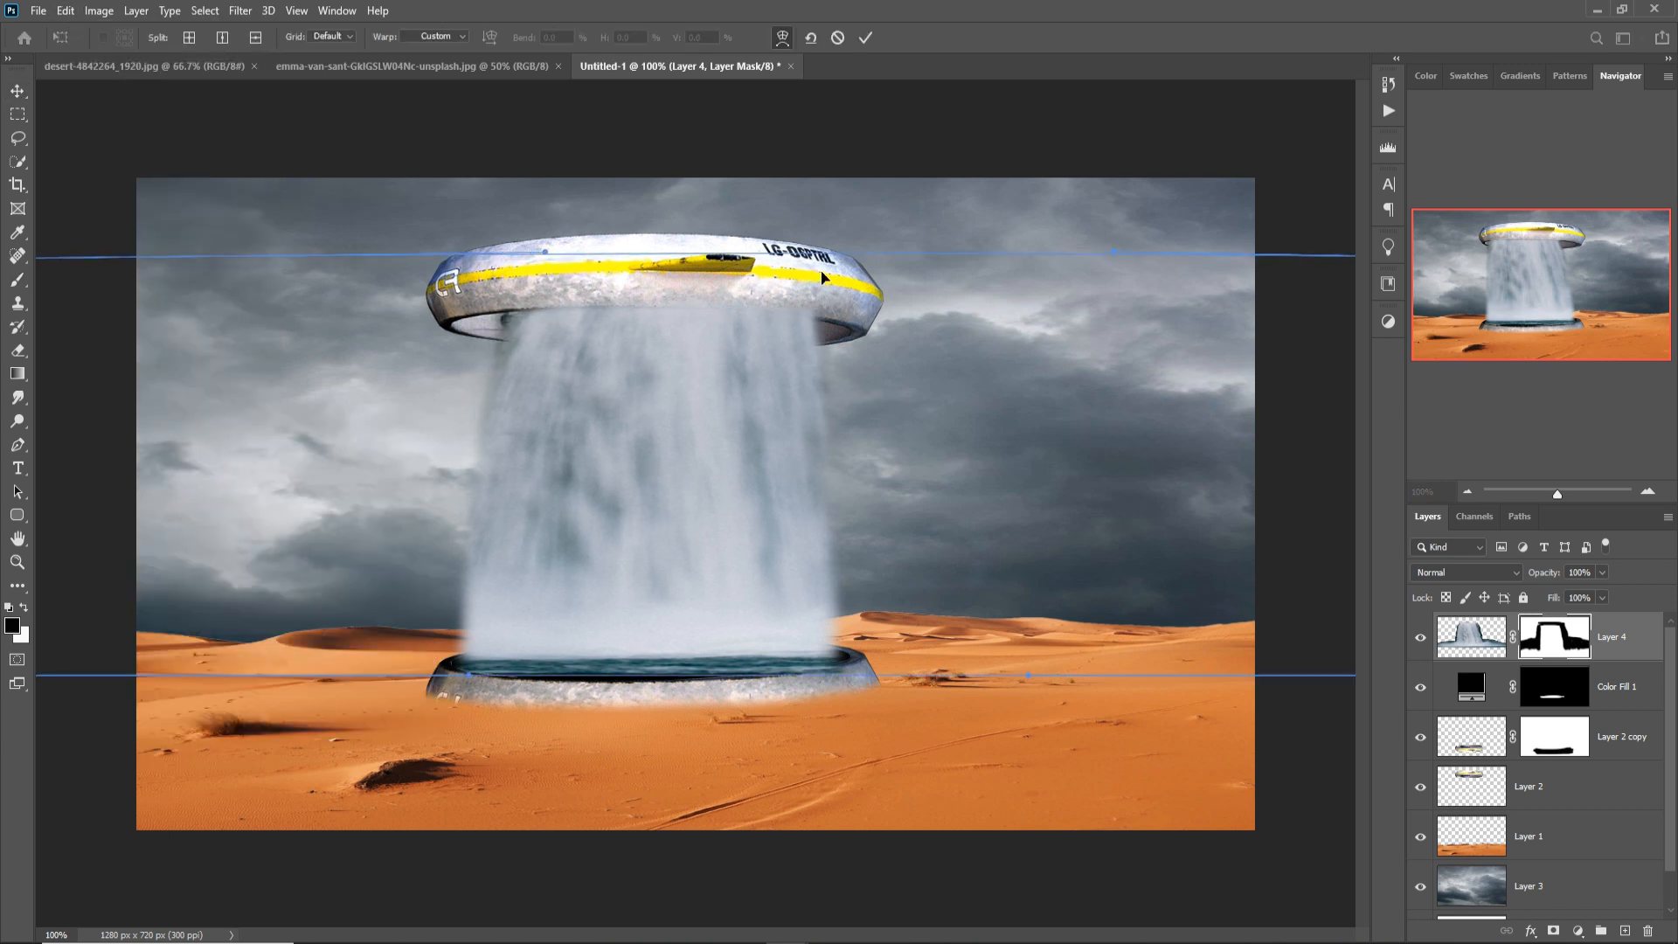
pyautogui.press('Return')
# Paint on the mask with a 30 px brush along the floating ring's lower edge and the half-buried ring's front rim.
pyautogui.click(18, 280)
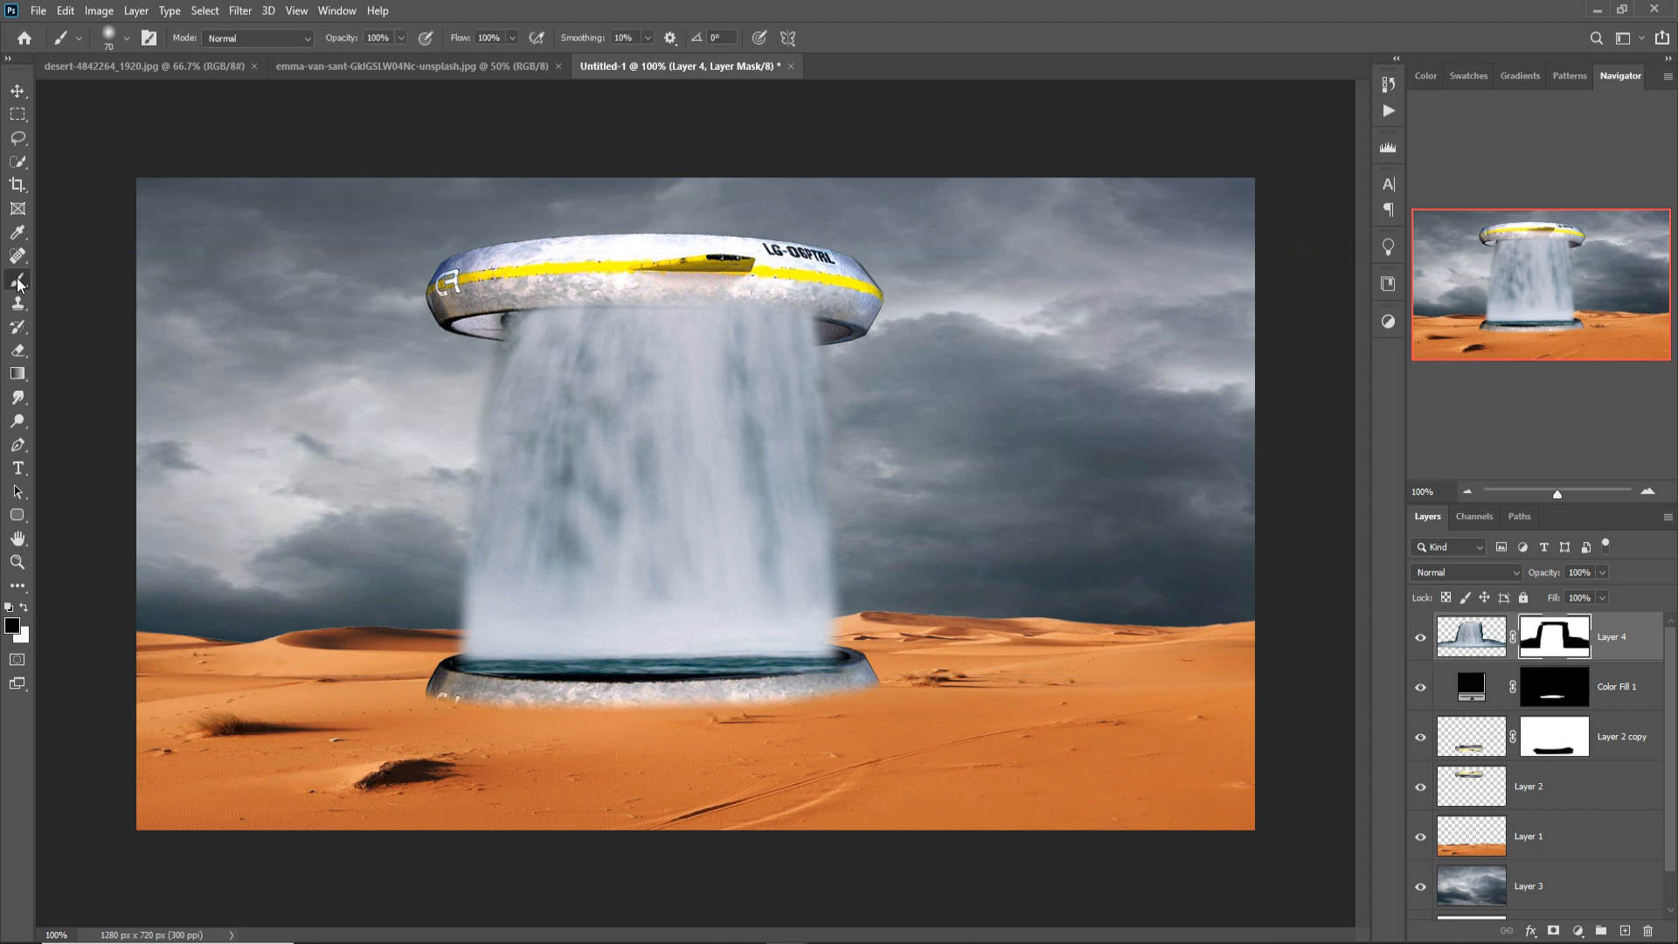
pyautogui.press('[')
pyautogui.press('[')
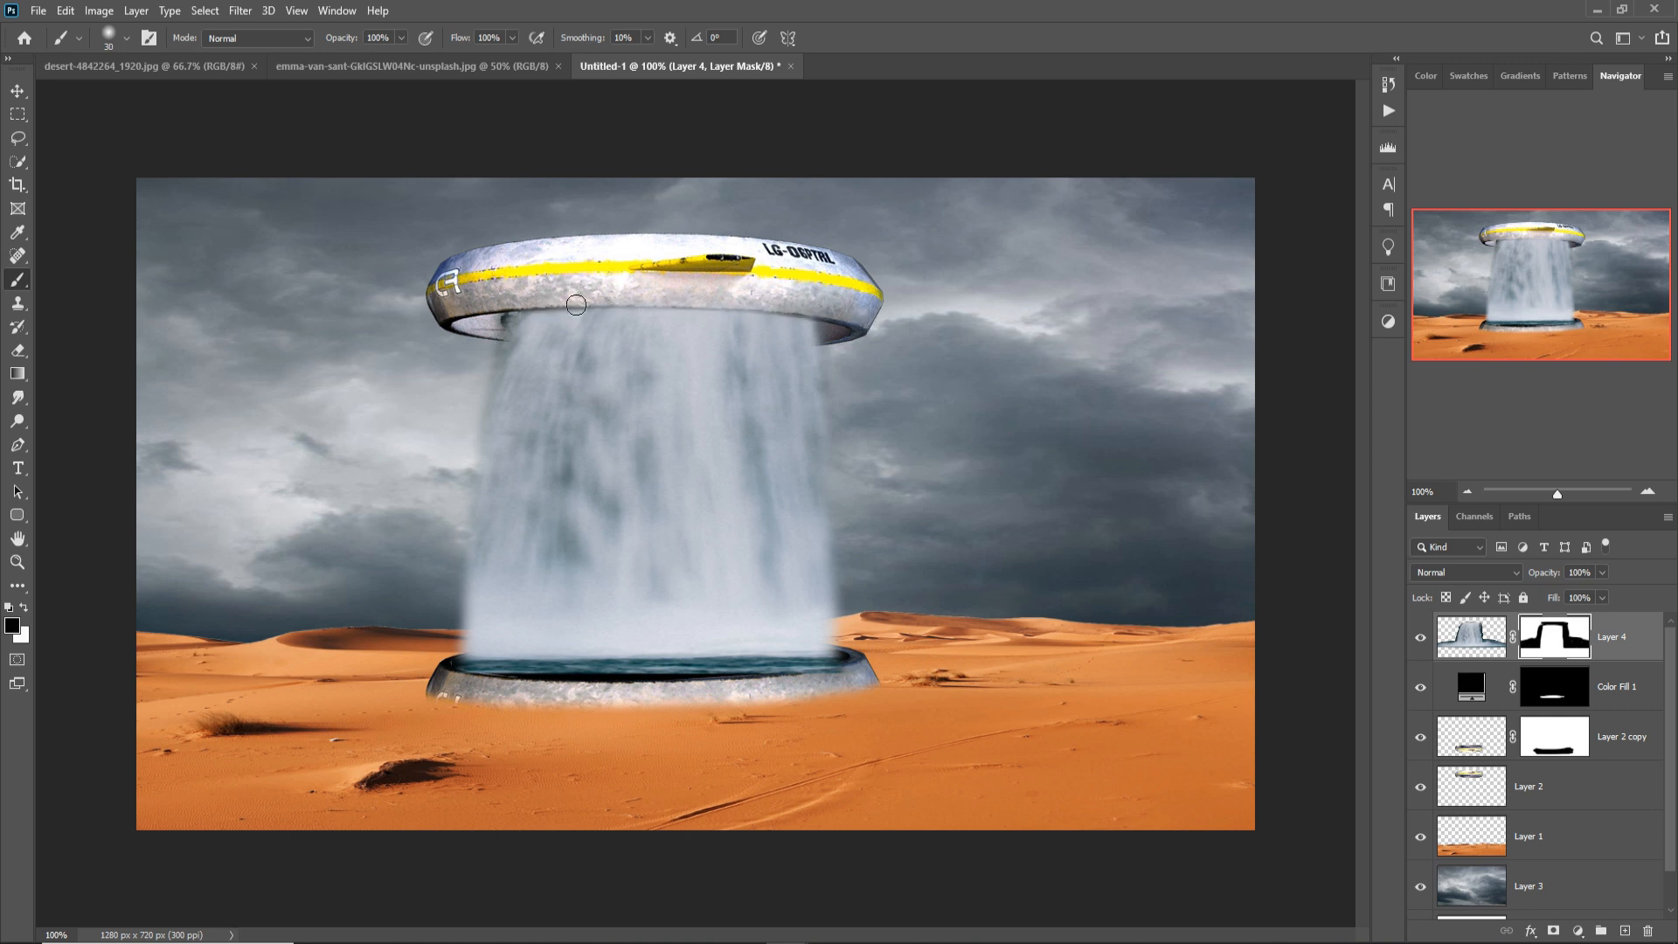
pyautogui.press('[')
pyautogui.moveTo(736, 303); pyautogui.dragTo(526, 305)
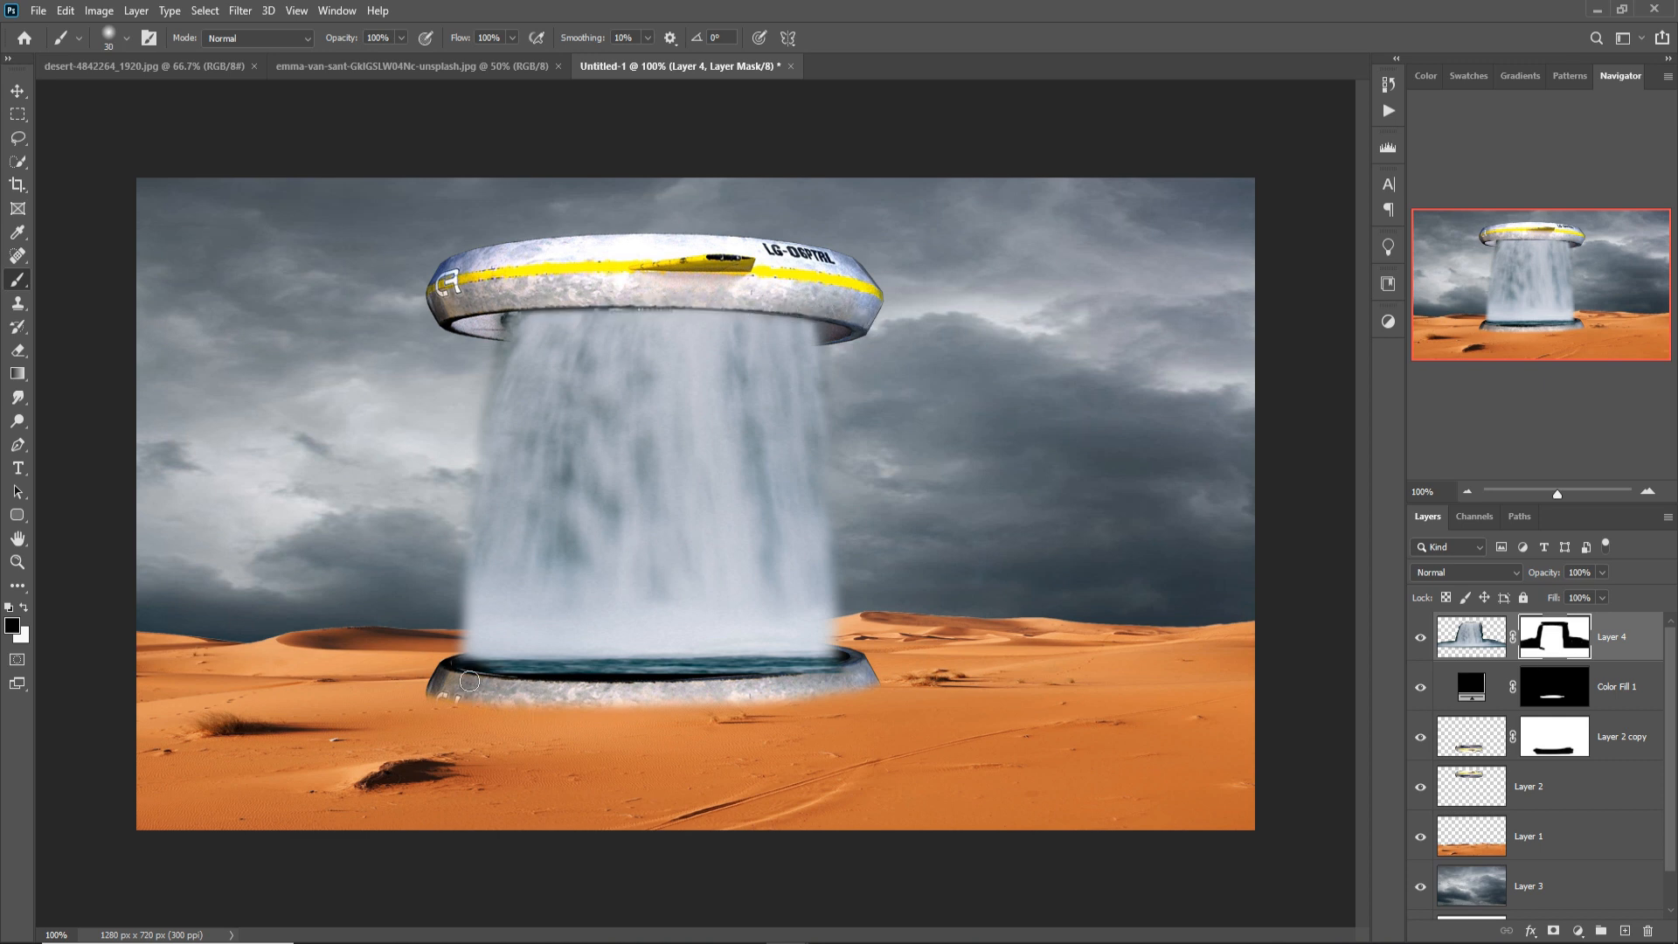
pyautogui.moveTo(489, 682)
pyautogui.mouseDown()
pyautogui.moveTo(866, 680)
pyautogui.moveTo(751, 701)
pyautogui.moveTo(811, 690)
pyautogui.mouseUp()
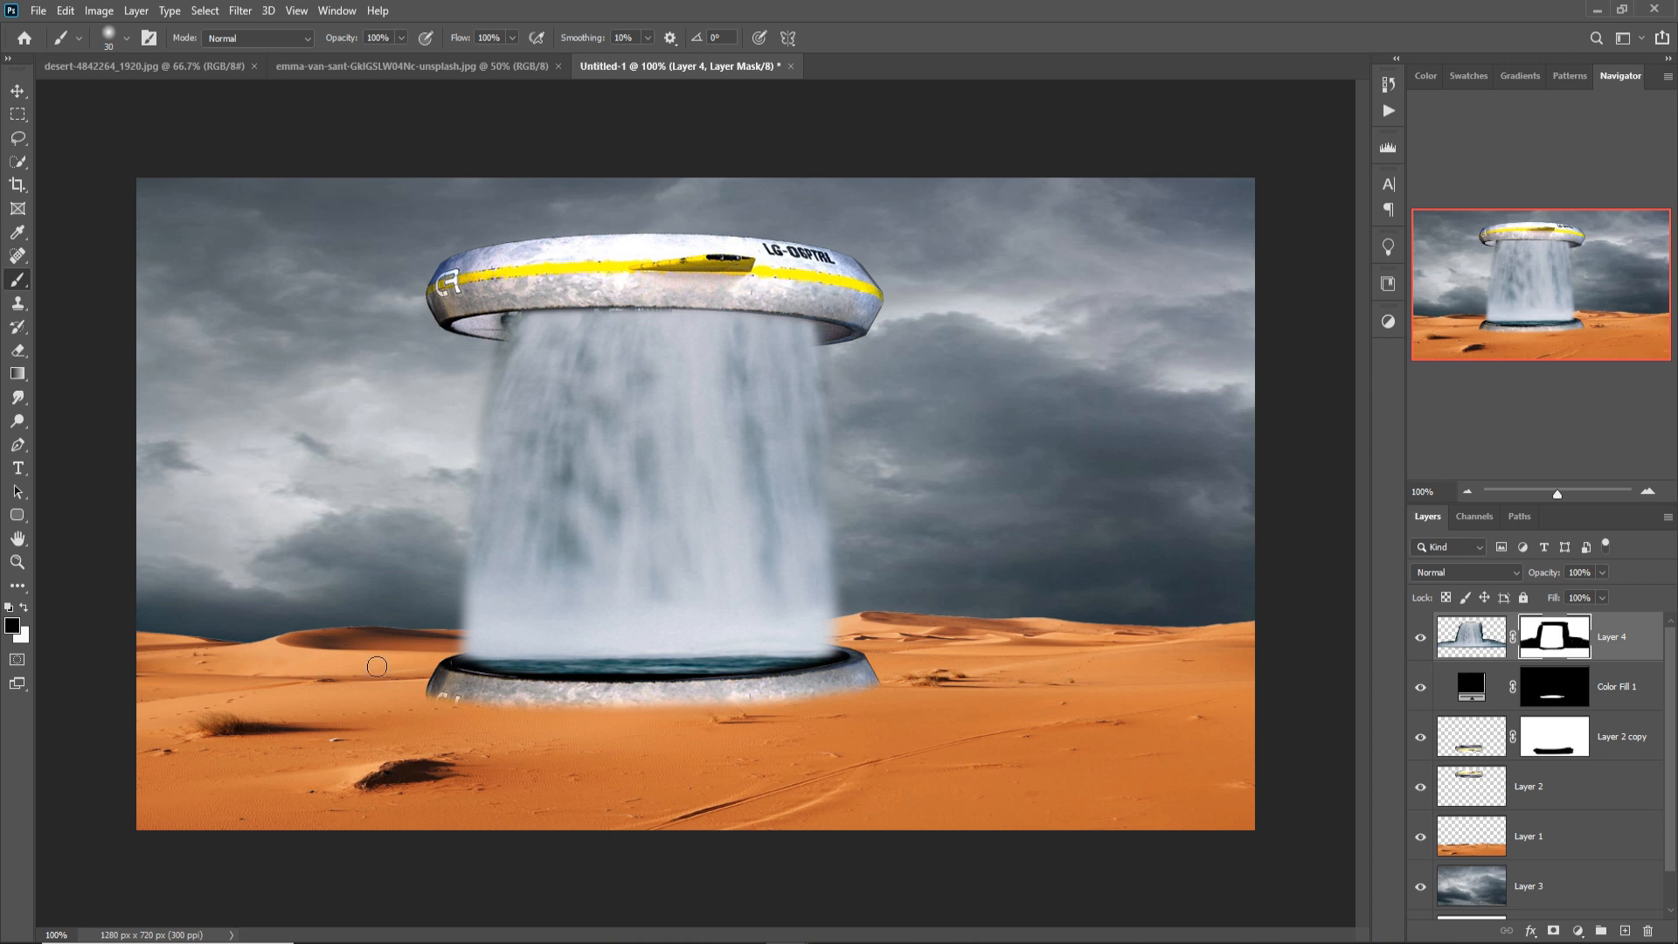
# Add a Hue/Saturation adjustment clipped to the floating ring with saturation -100 and lightness -21.
pyautogui.press('v')
pyautogui.click(826, 277)
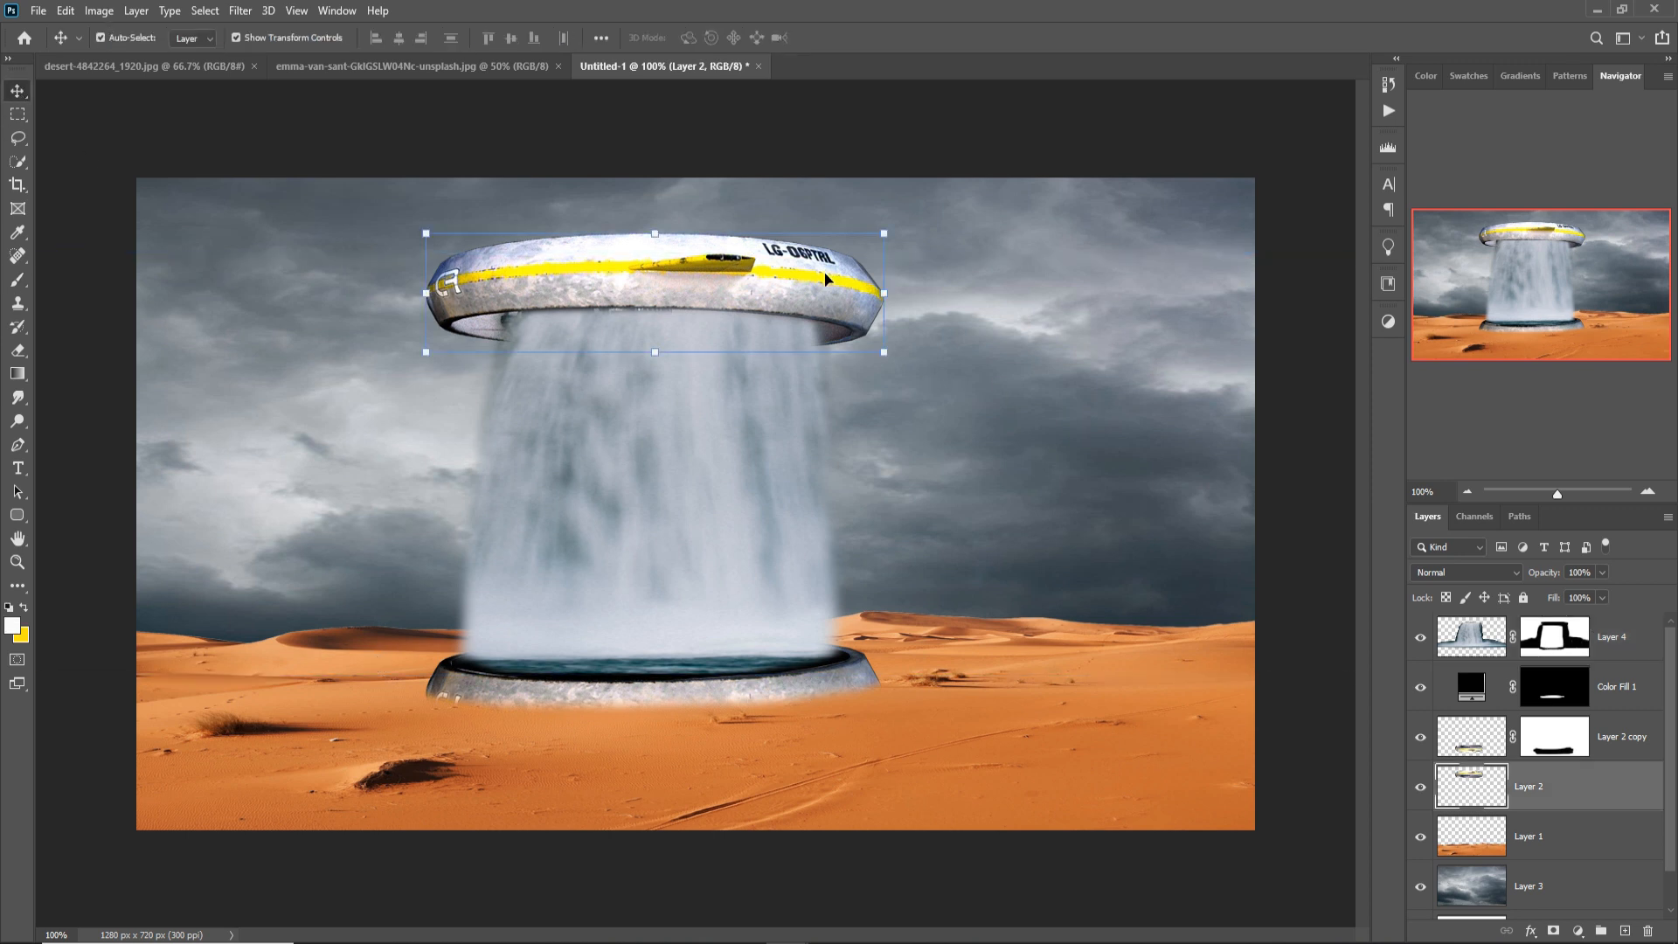
pyautogui.click(1578, 930)
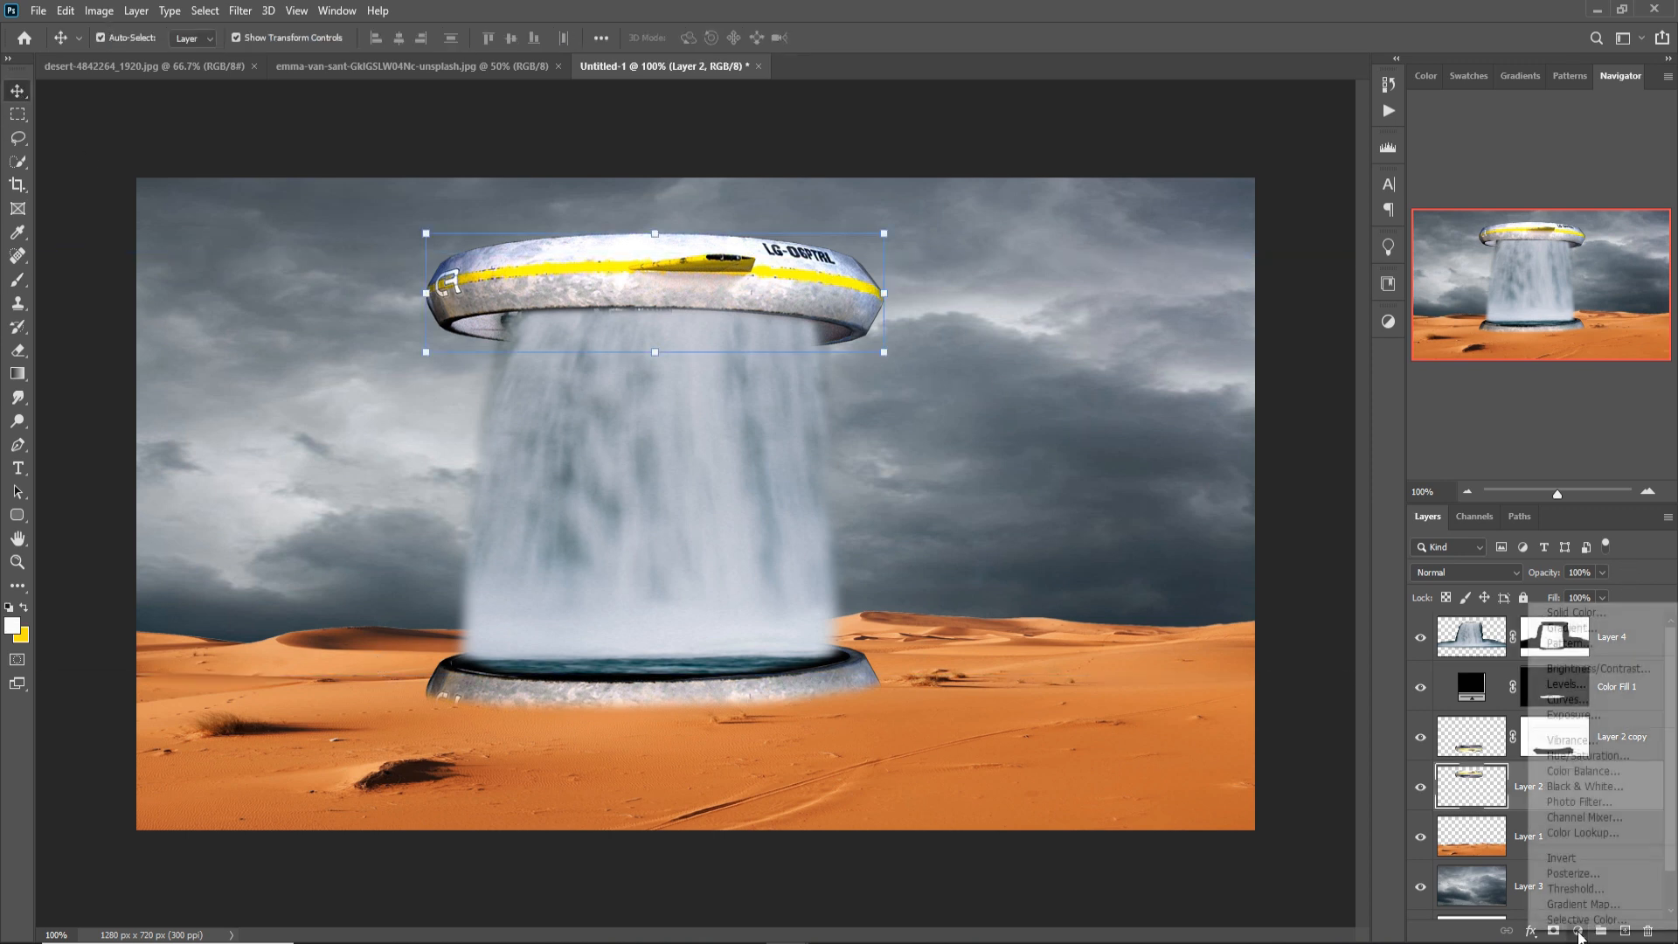
pyautogui.click(1619, 757)
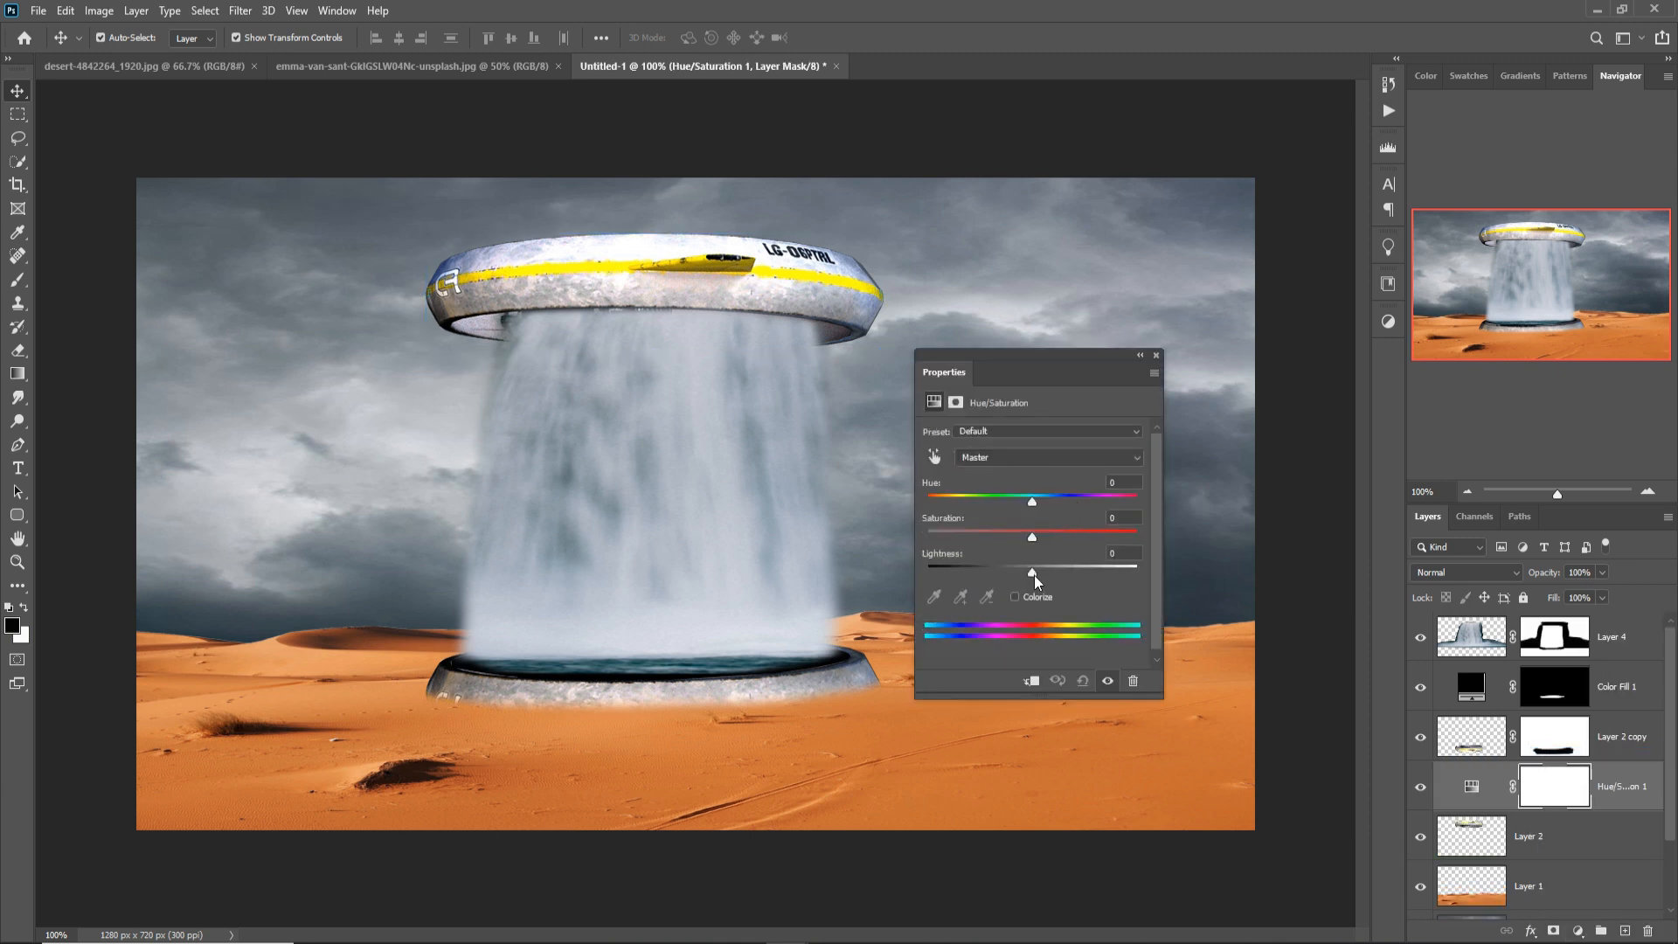
pyautogui.click(1032, 681)
pyautogui.moveTo(1031, 573); pyautogui.dragTo(900, 542)
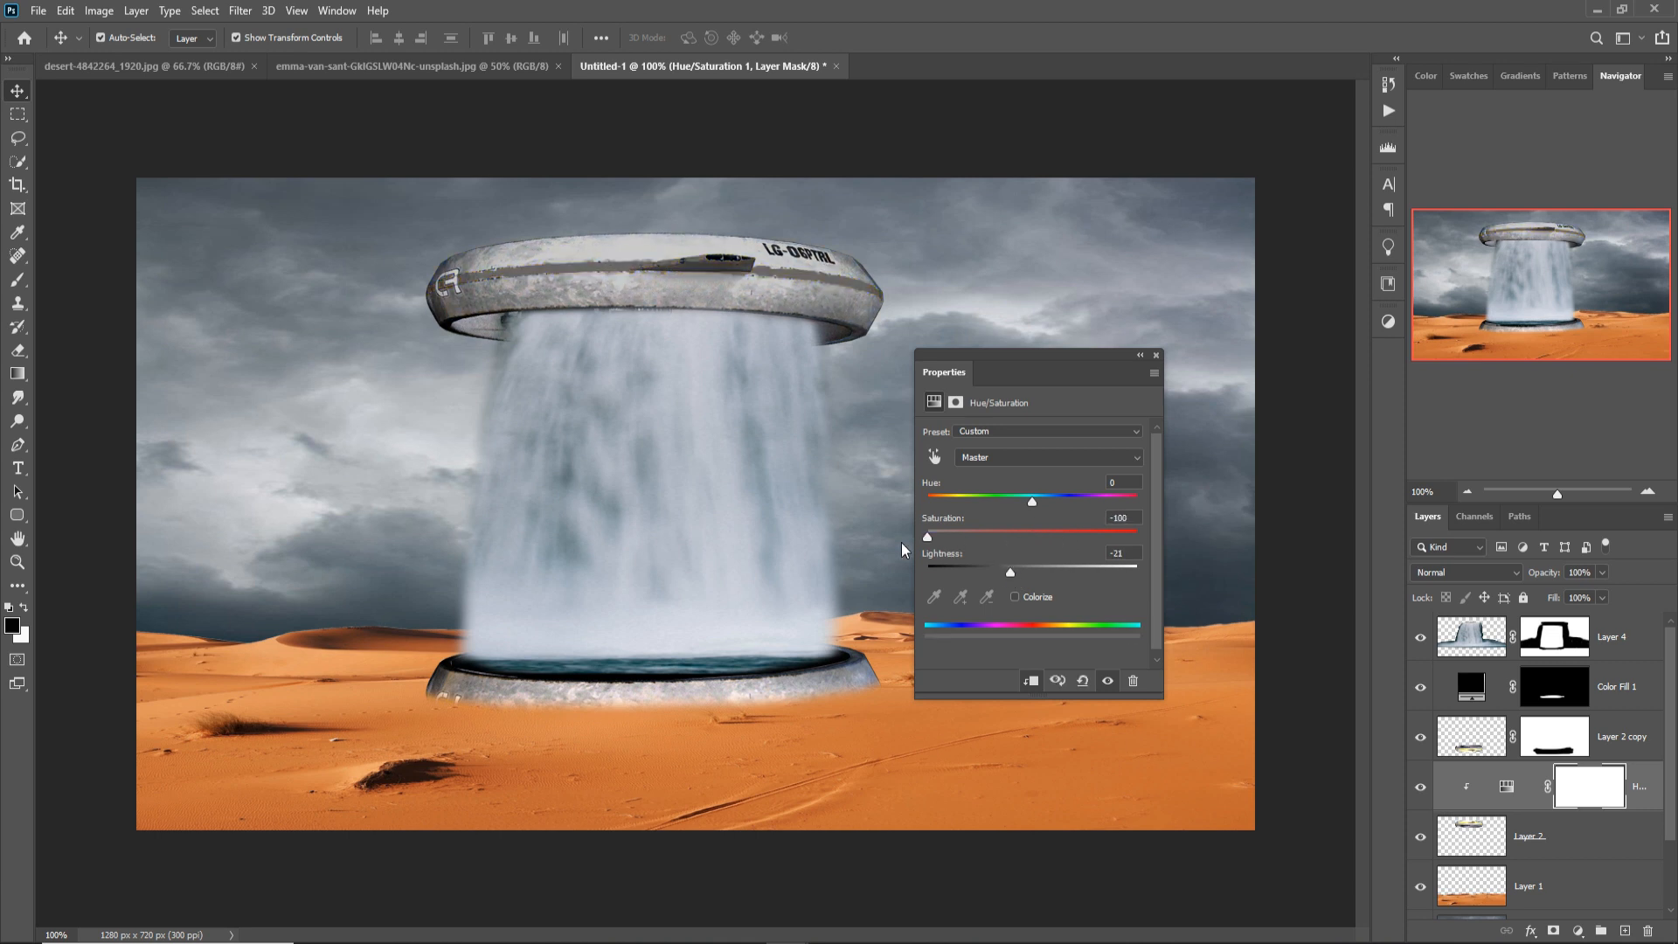
pyautogui.click(1156, 354)
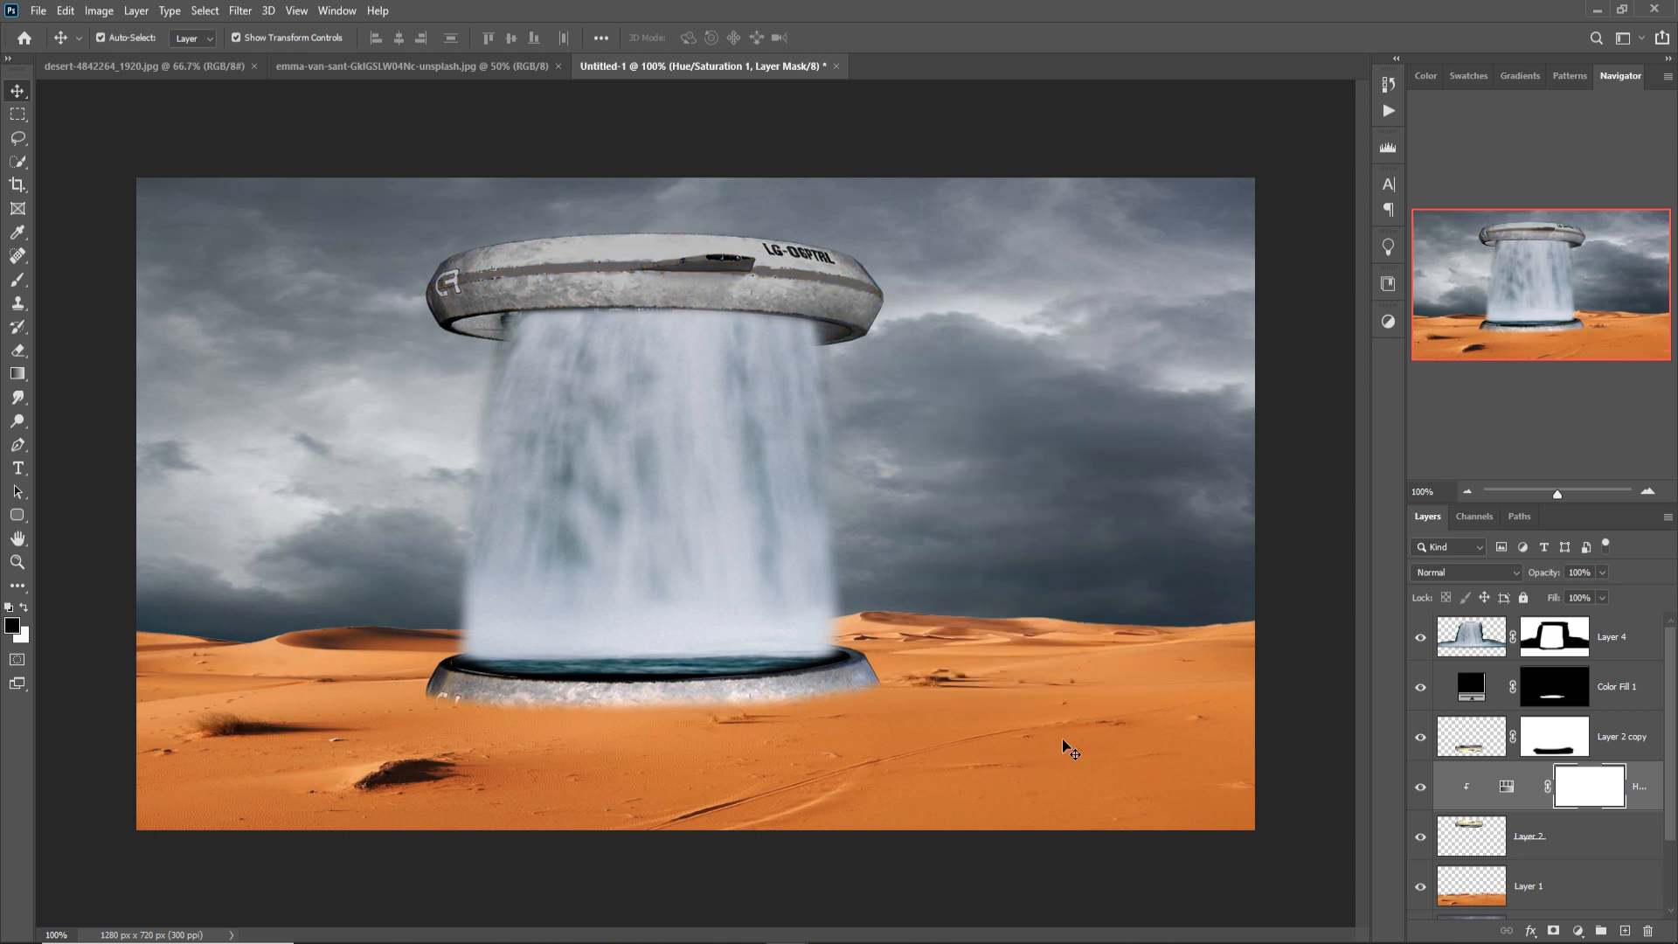
# Add a Hue/Saturation adjustment clipped to the half-buried ring, reducing its saturation and lightness.
pyautogui.click(730, 694)
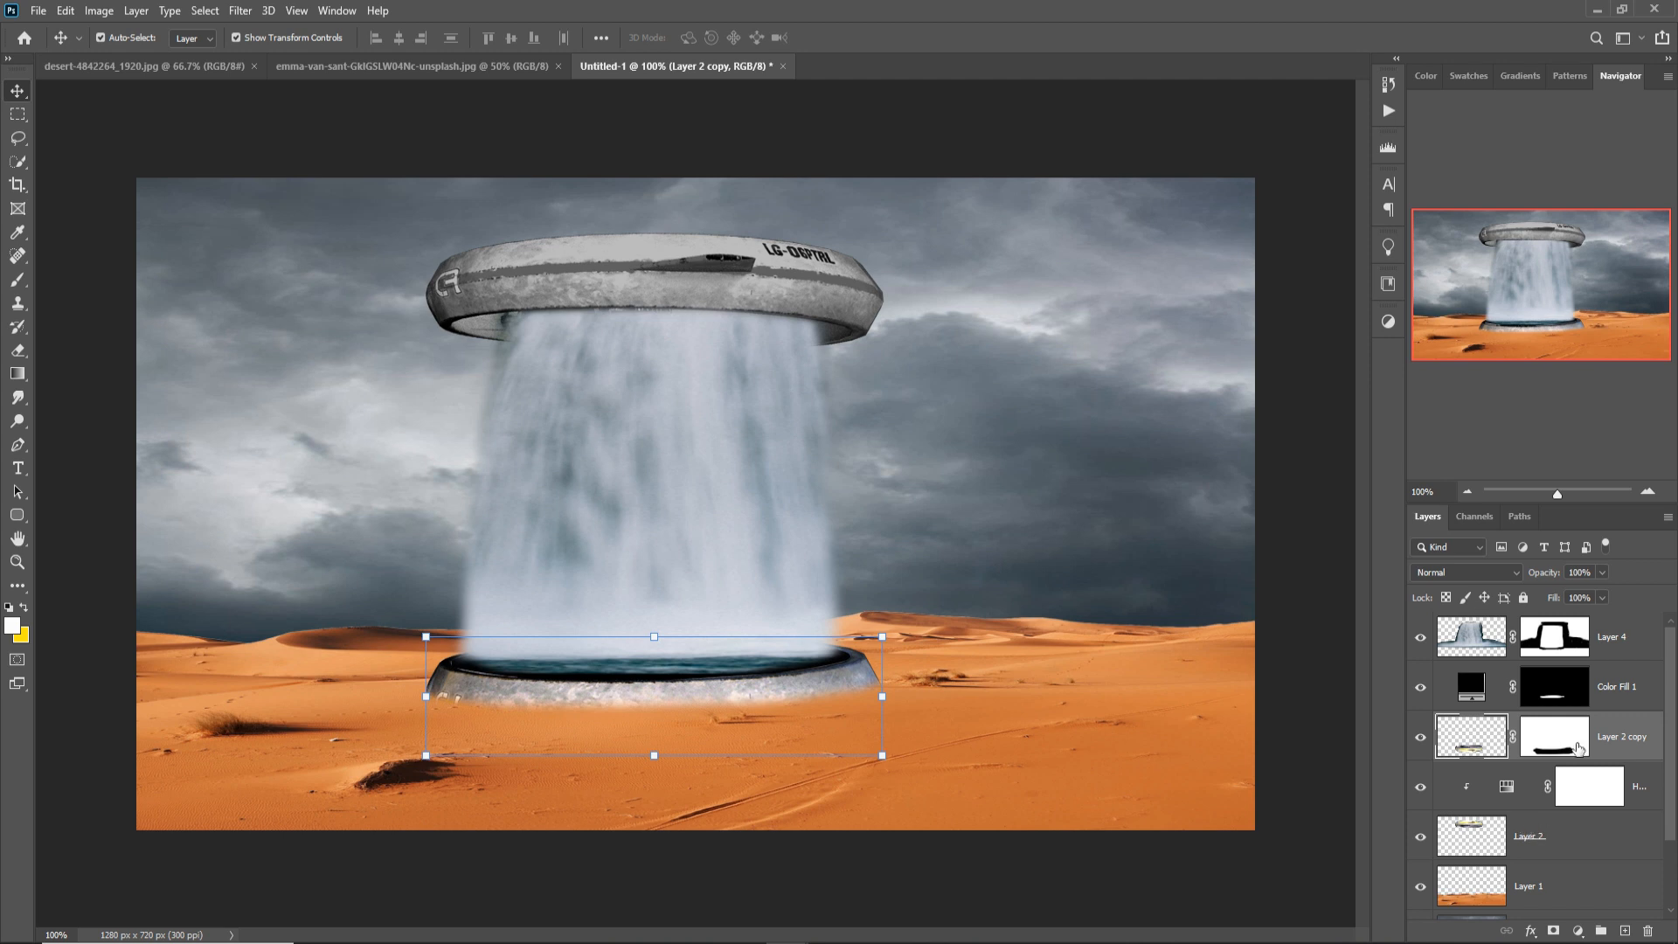
pyautogui.click(1578, 931)
pyautogui.click(1573, 724)
pyautogui.moveTo(1037, 537); pyautogui.dragTo(1011, 537)
pyautogui.moveTo(1034, 573); pyautogui.dragTo(1018, 573)
pyautogui.click(1036, 680)
pyautogui.click(1156, 355)
# Add a new layer directly above the desert layer and set the Brush tool's foreground colour to black (000000).
pyautogui.scroll(-2, 1605, 828)
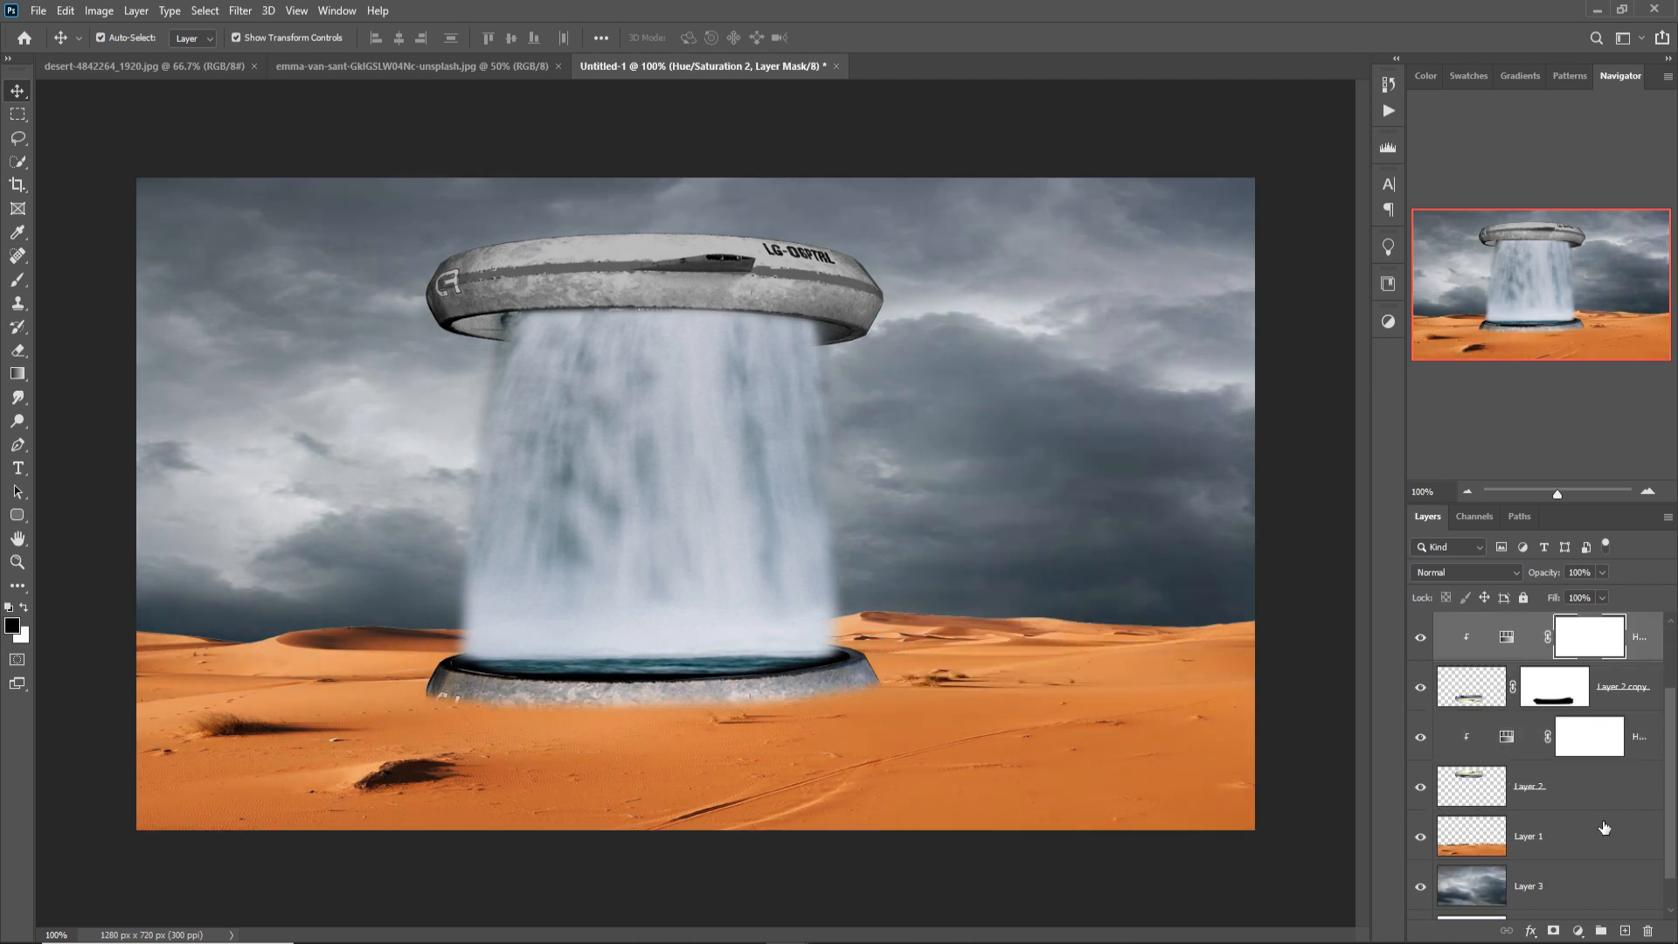
pyautogui.click(1597, 845)
pyautogui.click(1625, 931)
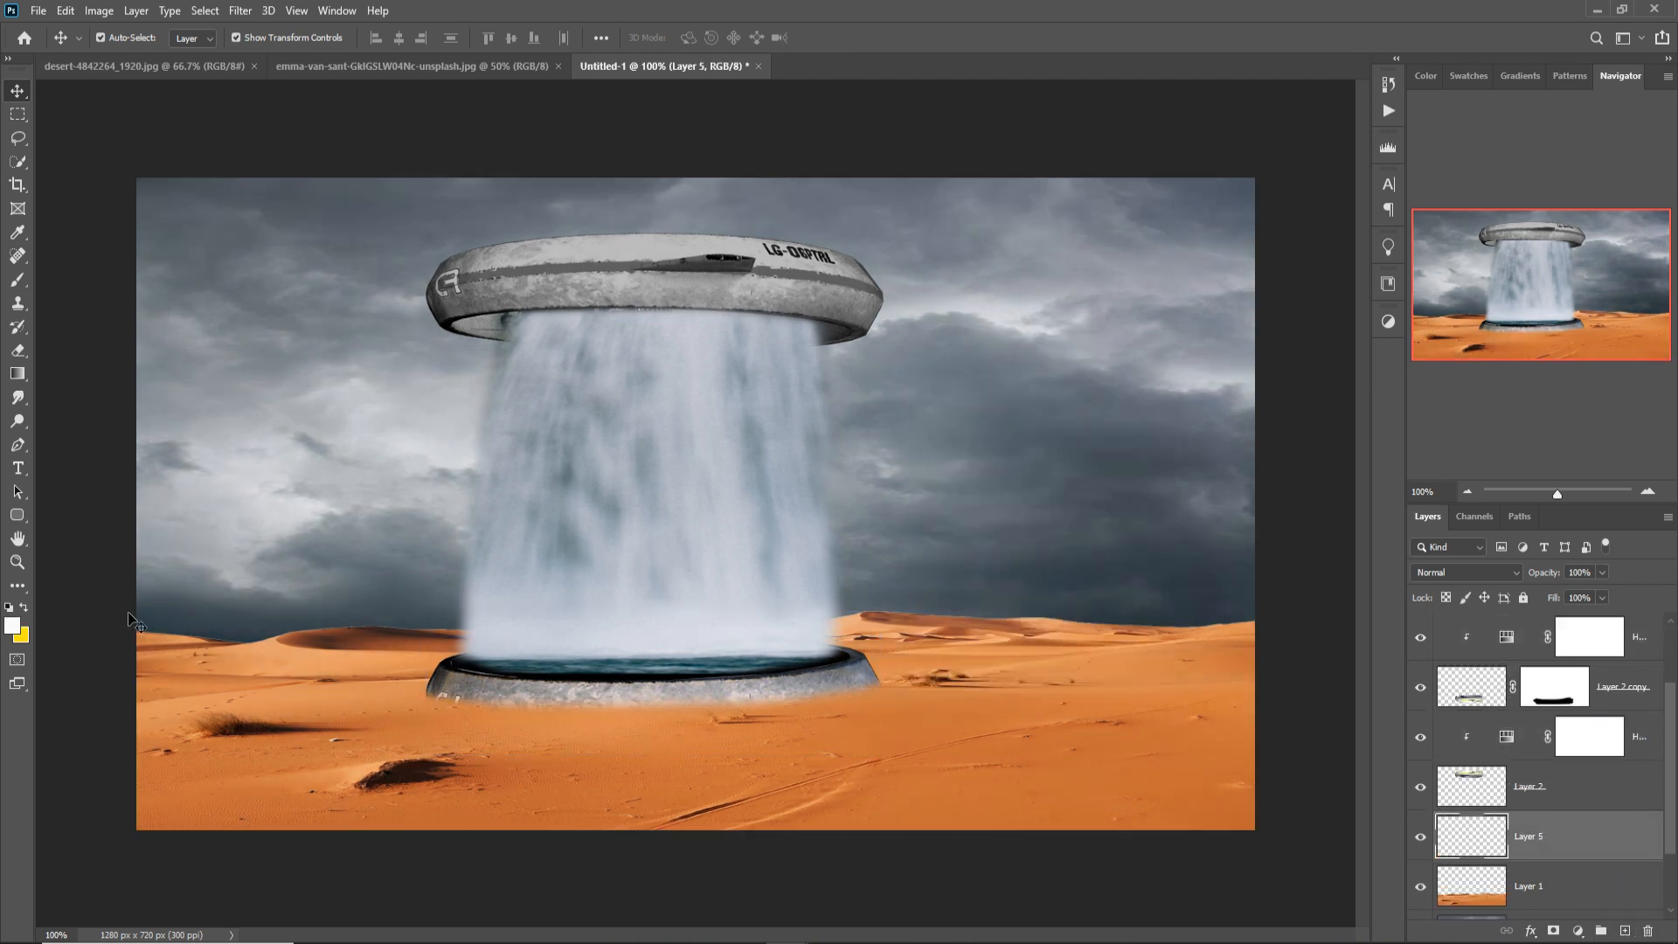
pyautogui.click(17, 279)
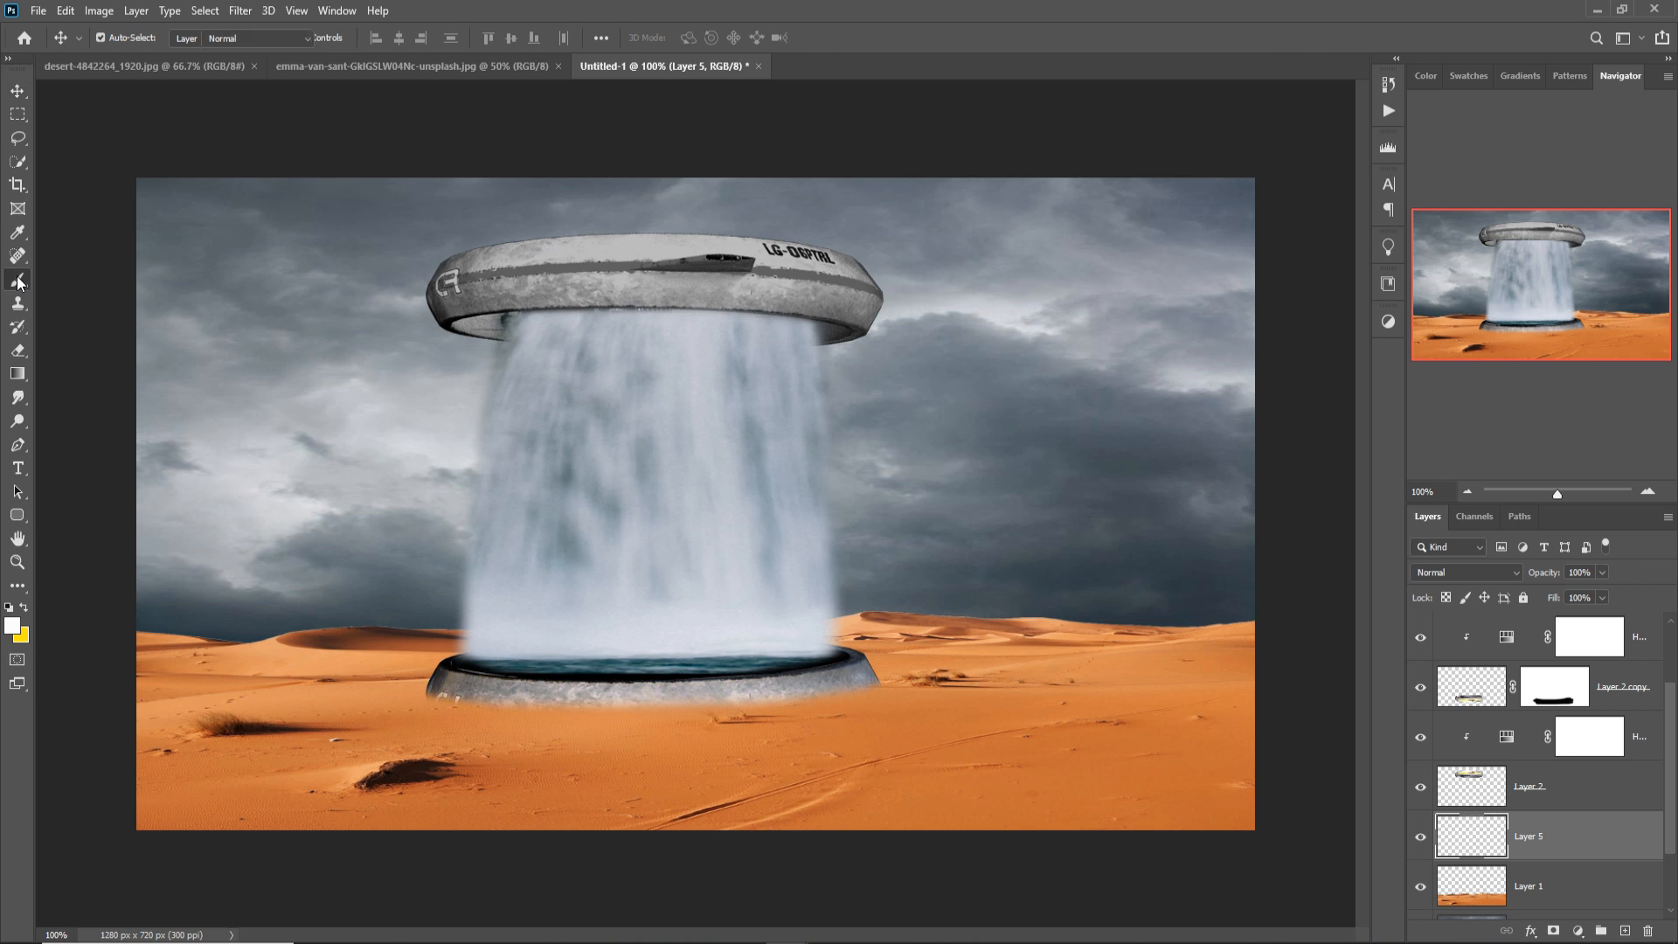
pyautogui.click(12, 626)
pyautogui.click(757, 691)
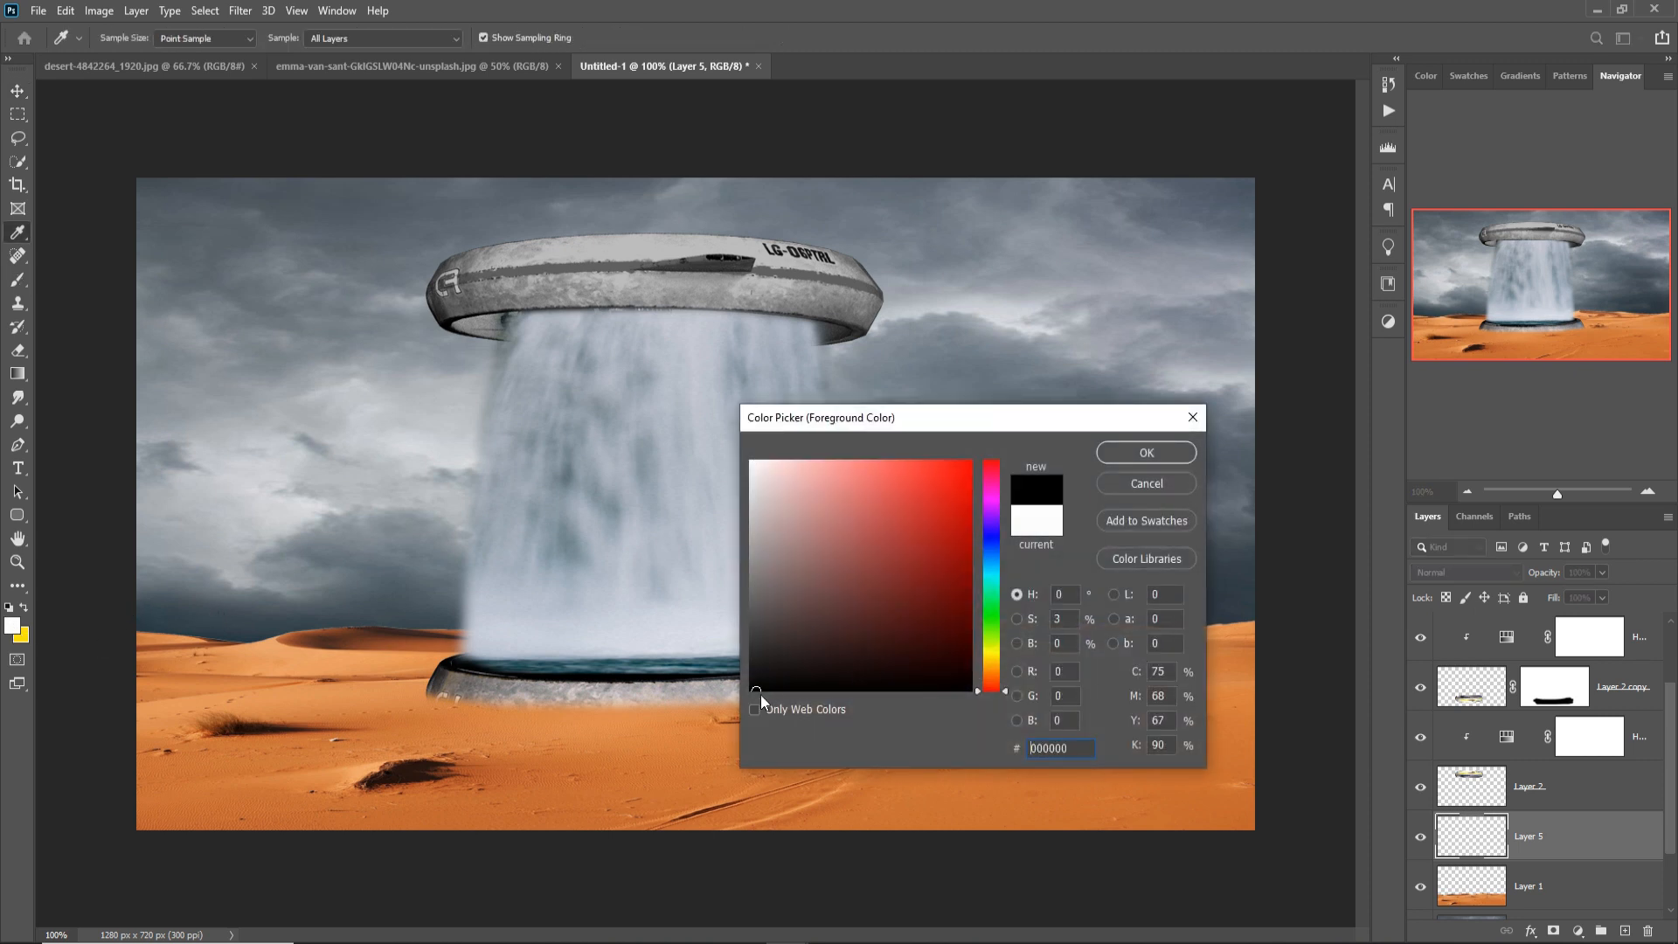
pyautogui.click(1146, 452)
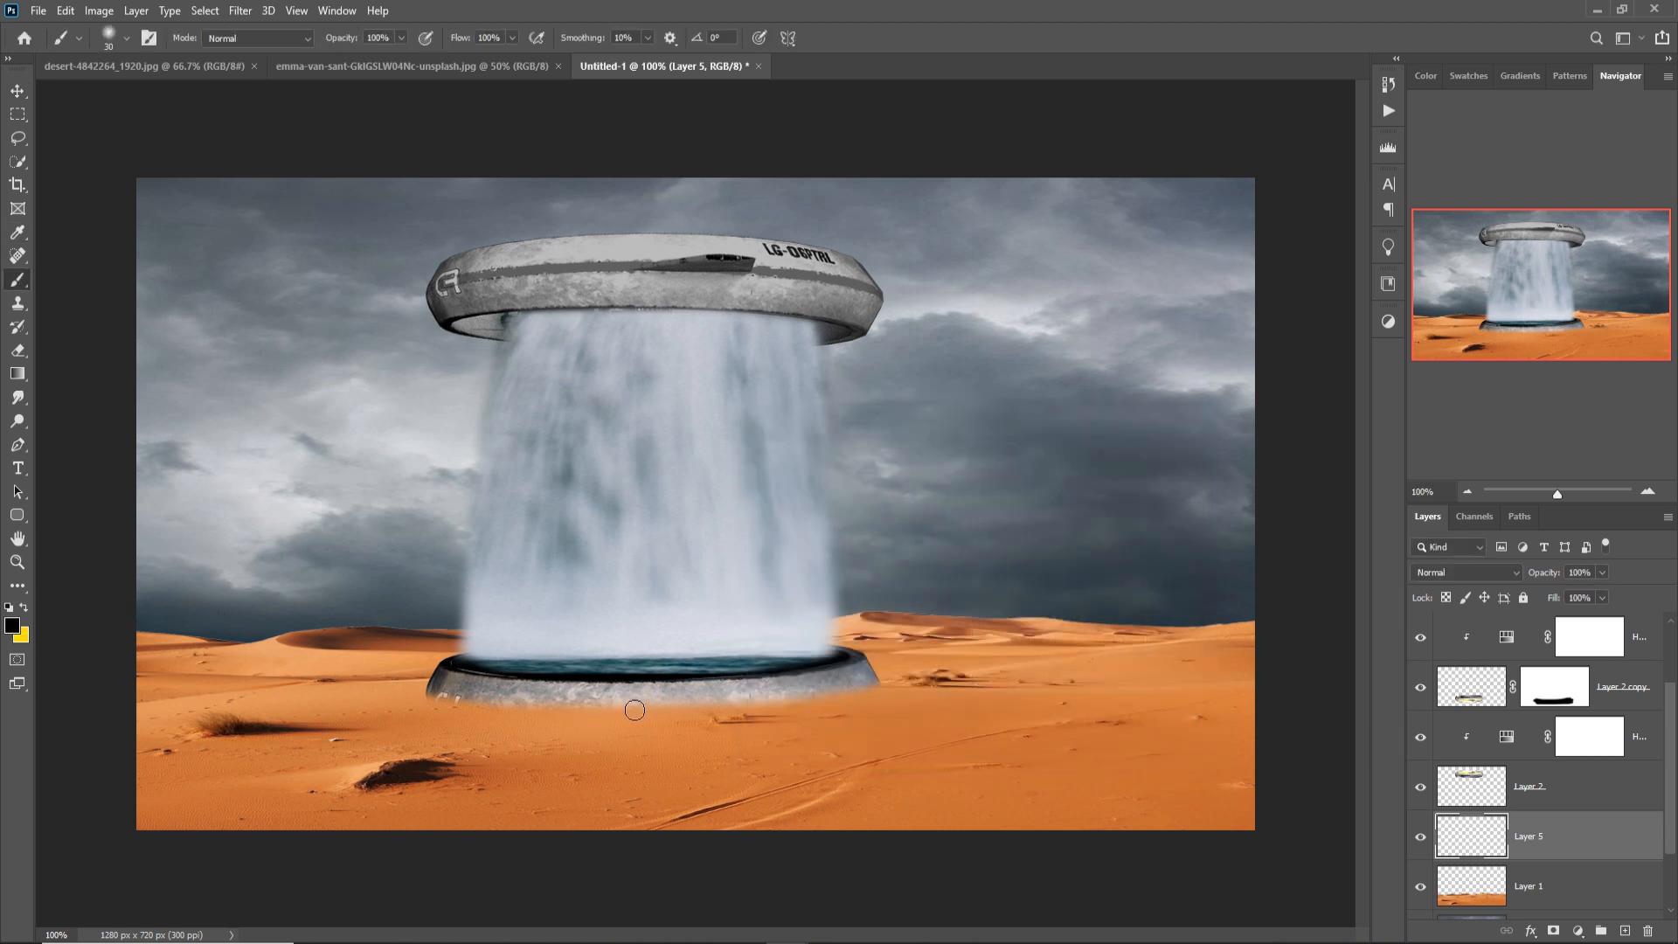
# Paint one large soft black dab, stretch it into a wide flat shadow and place it beneath the right side of the half-buried ring.
pyautogui.press(']')
pyautogui.press(']')
pyautogui.press(']')
pyautogui.press(']')
pyautogui.press(']')
pyautogui.press(']')
pyautogui.press(']')
pyautogui.press(']')
pyautogui.press(']')
pyautogui.click(693, 690)
pyautogui.press('v')
pyautogui.moveTo(798, 690); pyautogui.dragTo(1173, 689)
pyautogui.moveTo(880, 580)
pyautogui.mouseDown()
pyautogui.moveTo(880, 734)
pyautogui.moveTo(871, 675)
pyautogui.moveTo(613, 698)
pyautogui.mouseUp()
pyautogui.press('Return')
# Duplicate the shadow layer twice, placing one copy beneath the half-buried ring's left side and the other along its front edge.
pyautogui.rightClick(1574, 837)
pyautogui.click(1416, 262)
pyautogui.click(982, 266)
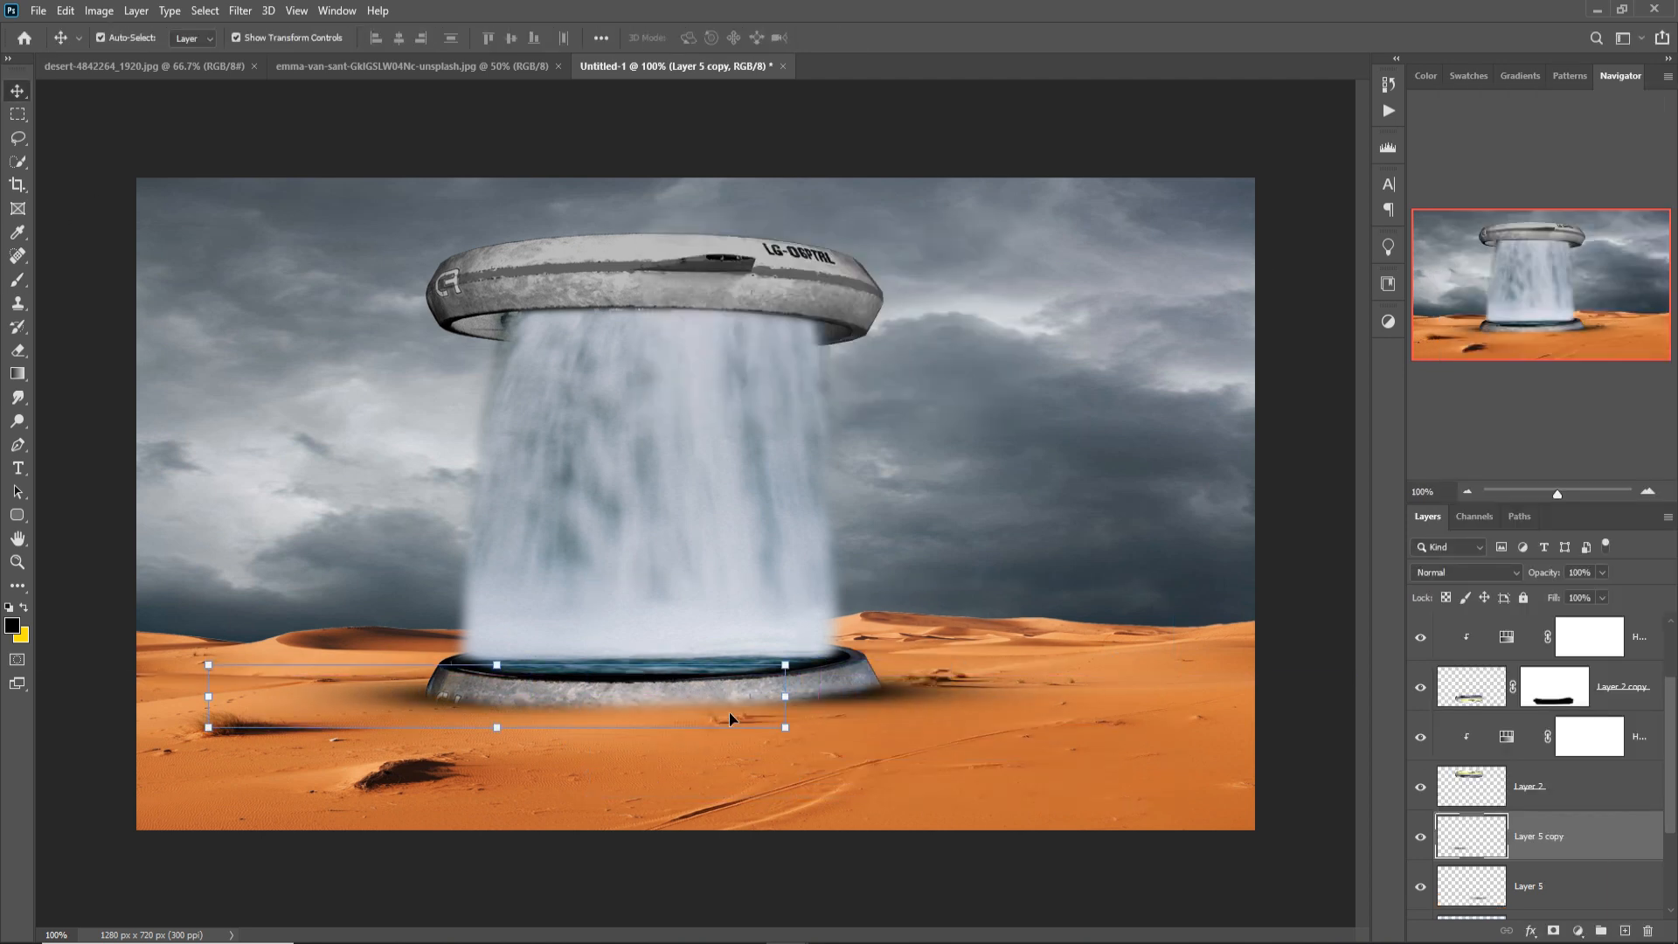
pyautogui.rightClick(1587, 846)
pyautogui.click(1504, 180)
pyautogui.click(982, 266)
pyautogui.moveTo(412, 696); pyautogui.dragTo(511, 710)
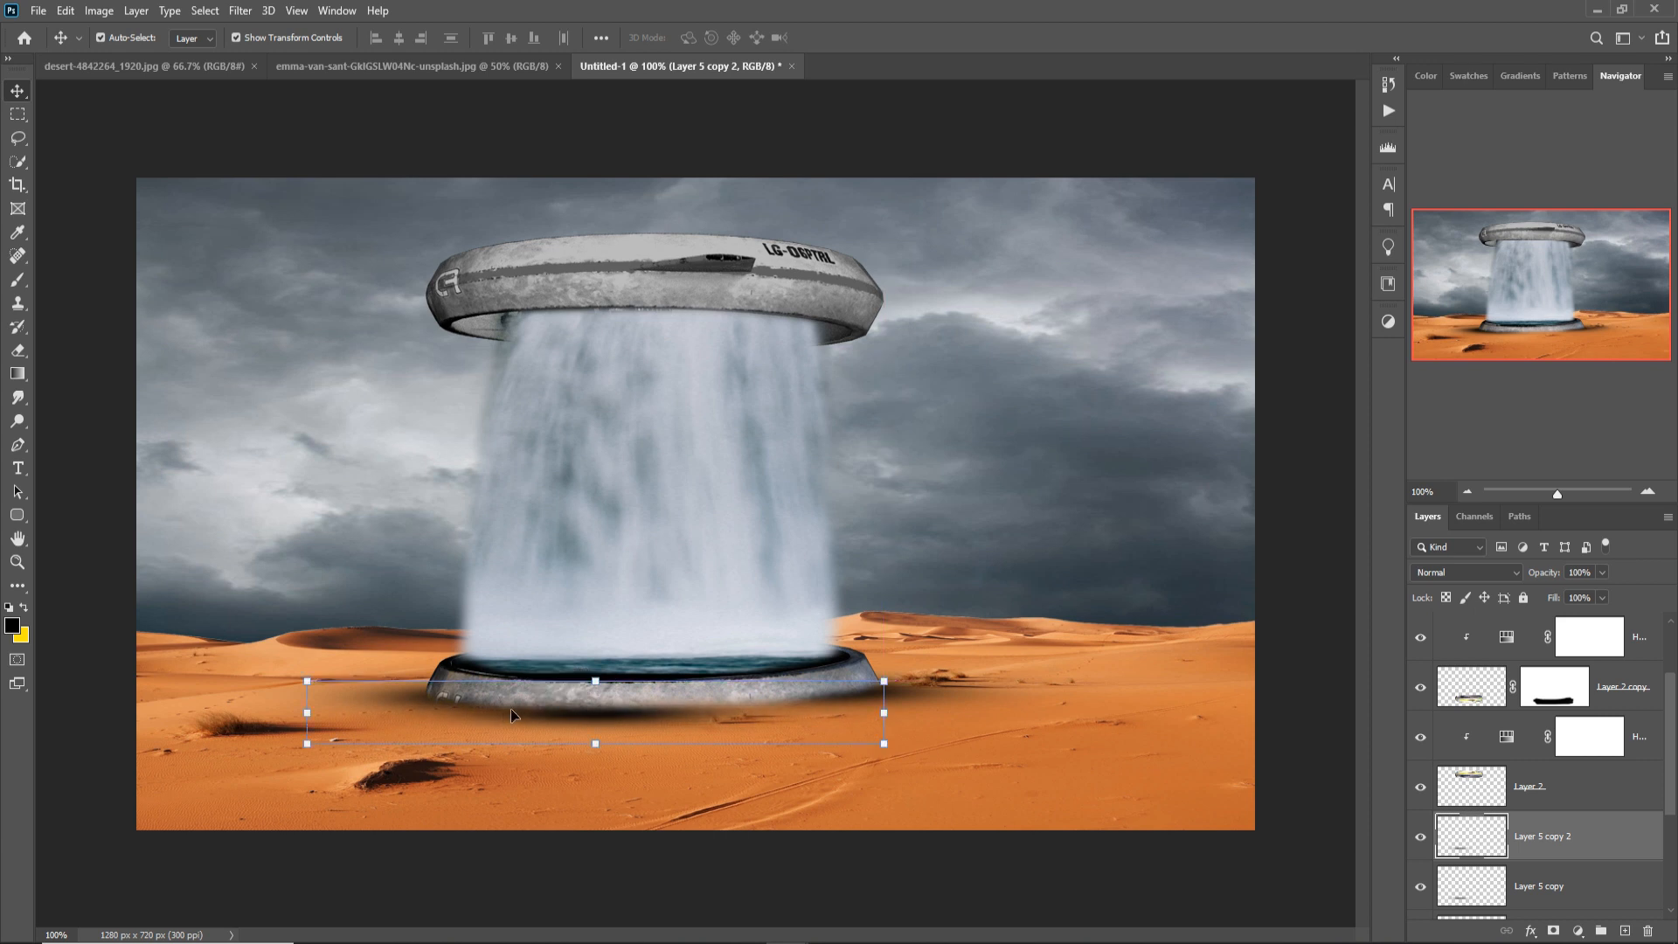
# Widen the front shadow copy to 169.59% and centre it along the half-buried ring's lower edge.
pyautogui.moveTo(883, 712); pyautogui.dragTo(1298, 679)
pyautogui.moveTo(1164, 744); pyautogui.dragTo(1029, 739)
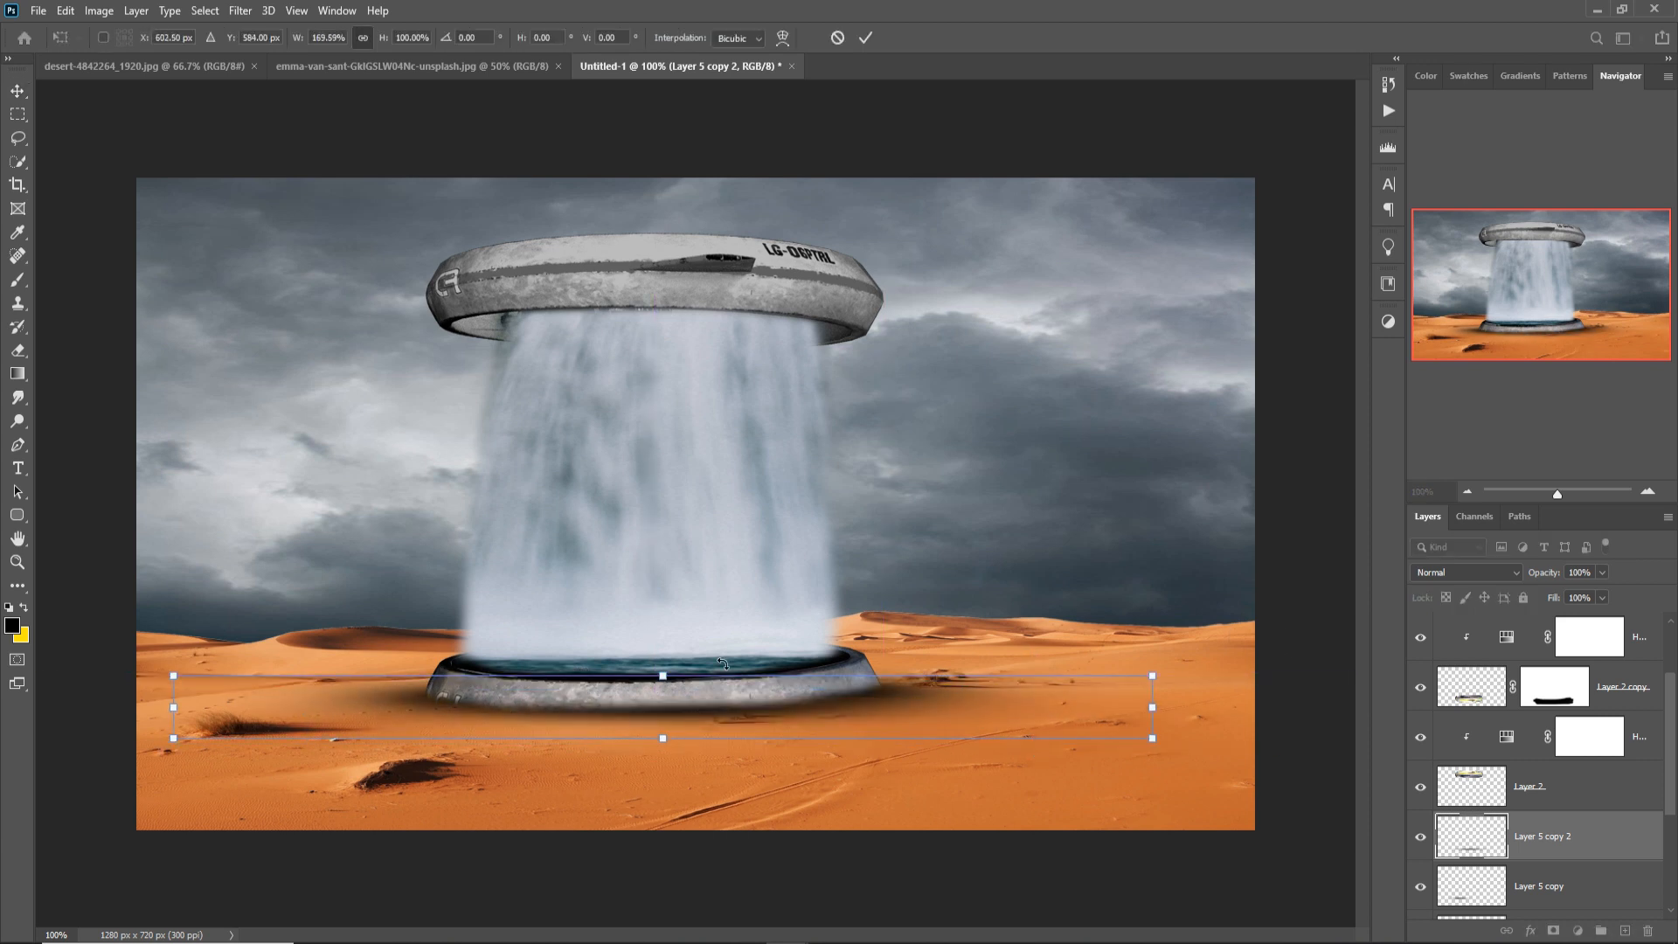
pyautogui.press('Return')
# Add a Hue/Saturation adjustment clipped to the desert layer with saturation -74 and lightness -7.
pyautogui.click(1225, 690)
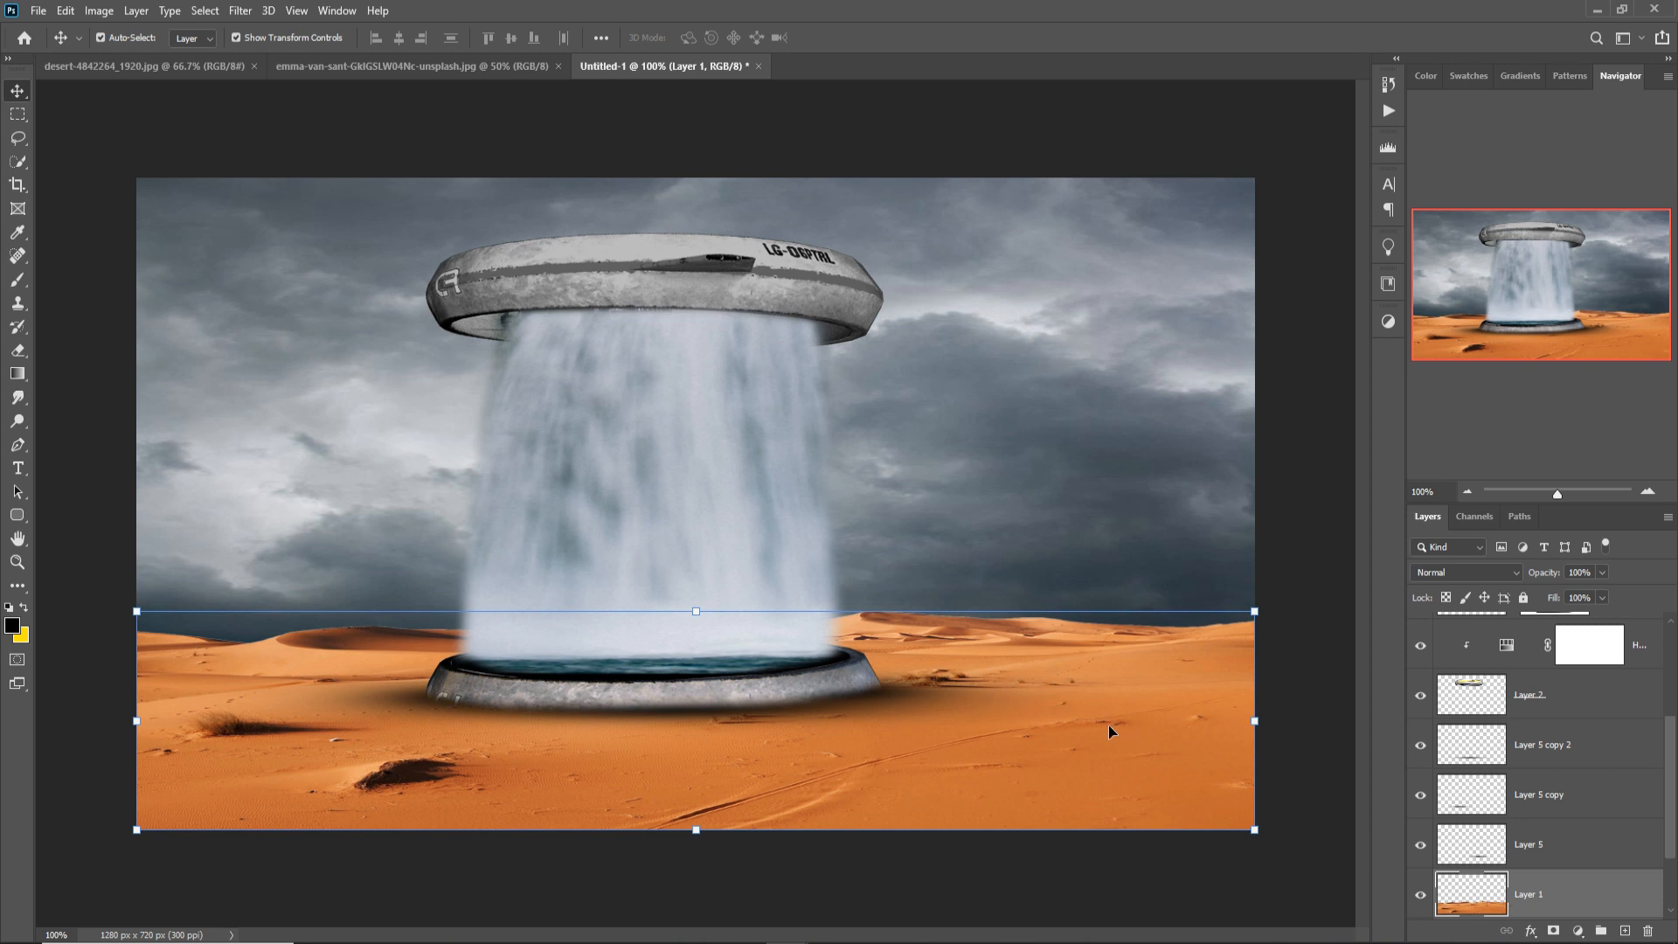
pyautogui.click(1578, 931)
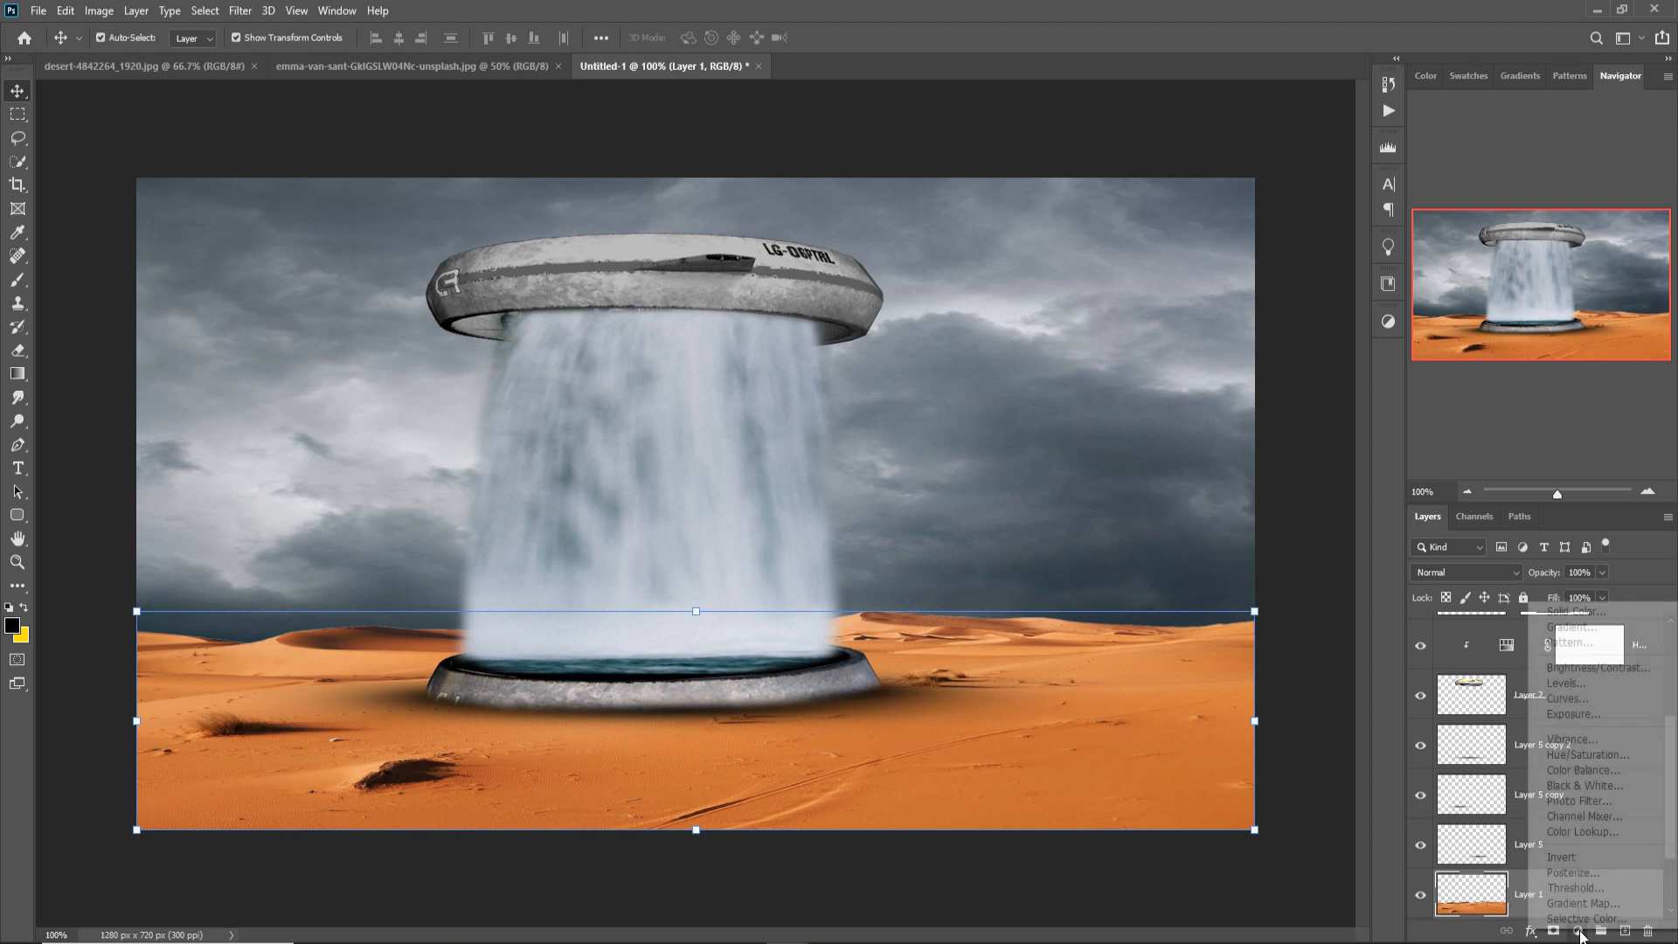
pyautogui.click(1573, 769)
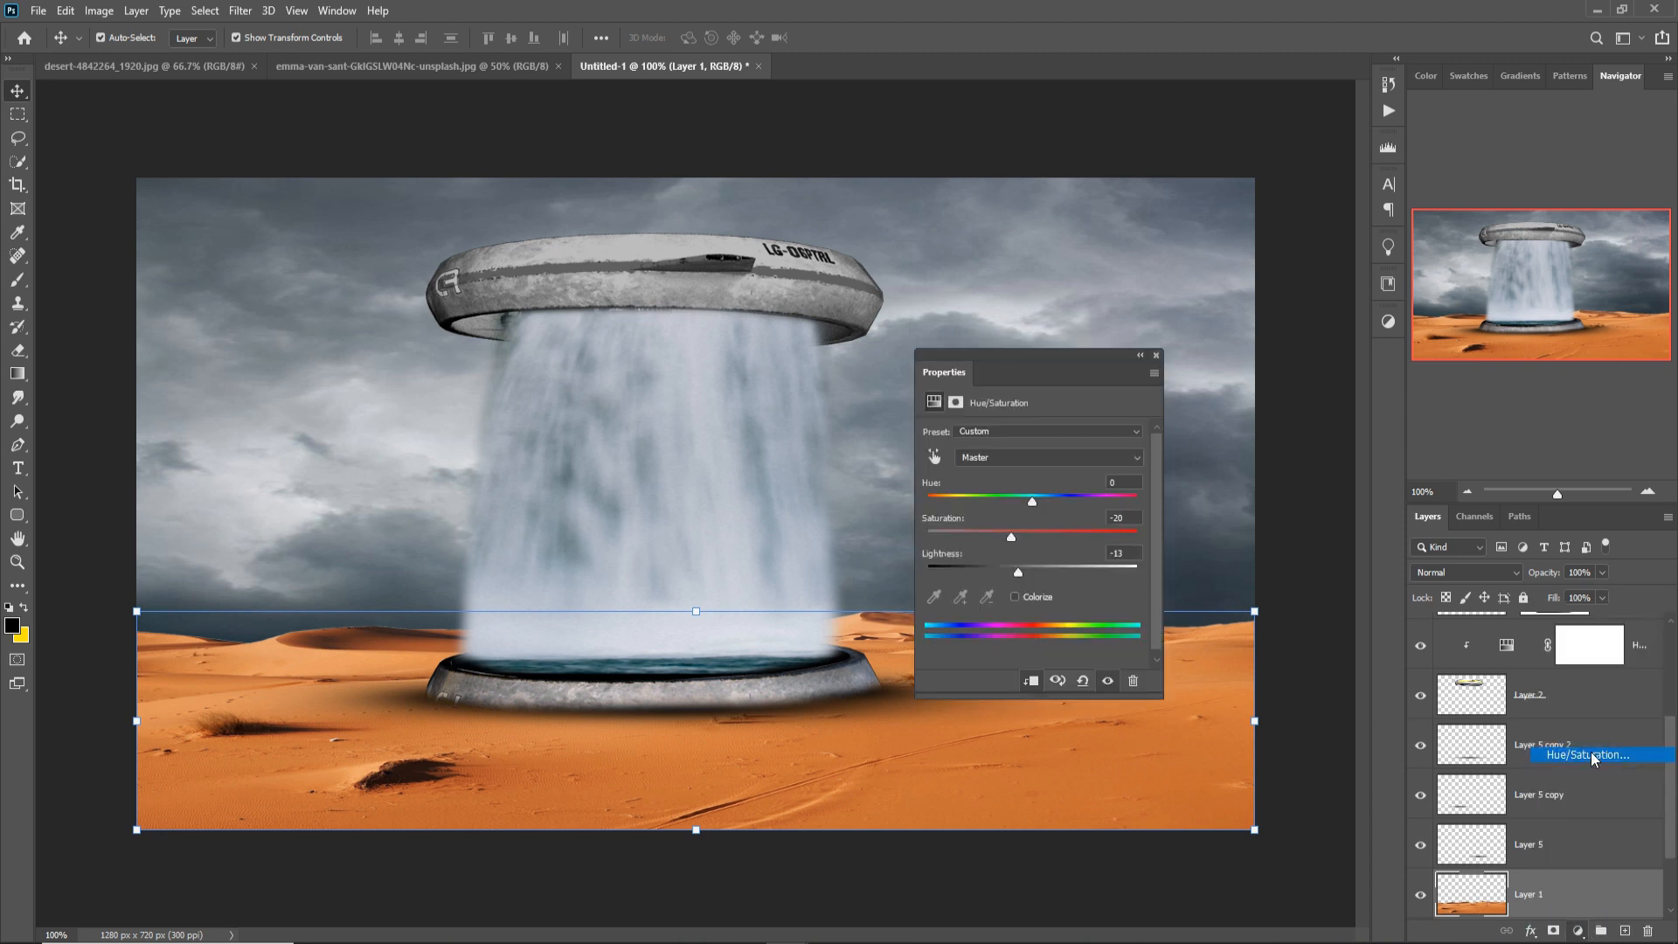
pyautogui.click(1032, 681)
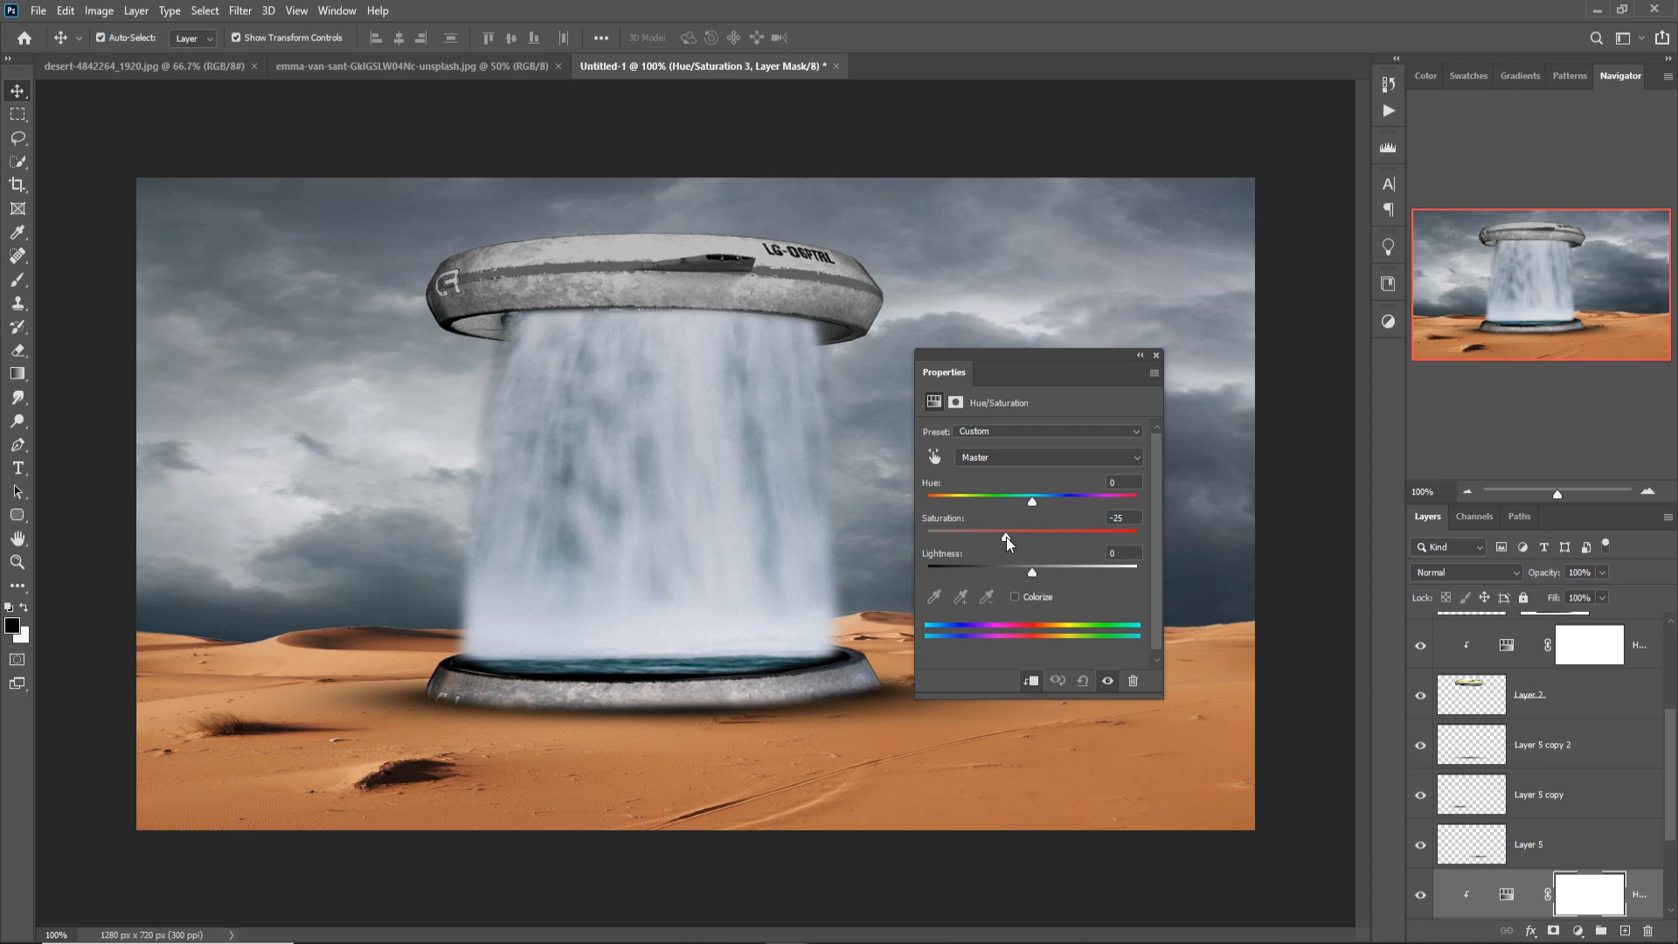
pyautogui.moveTo(1006, 537); pyautogui.dragTo(1025, 572)
pyautogui.moveTo(1031, 501); pyautogui.dragTo(953, 537)
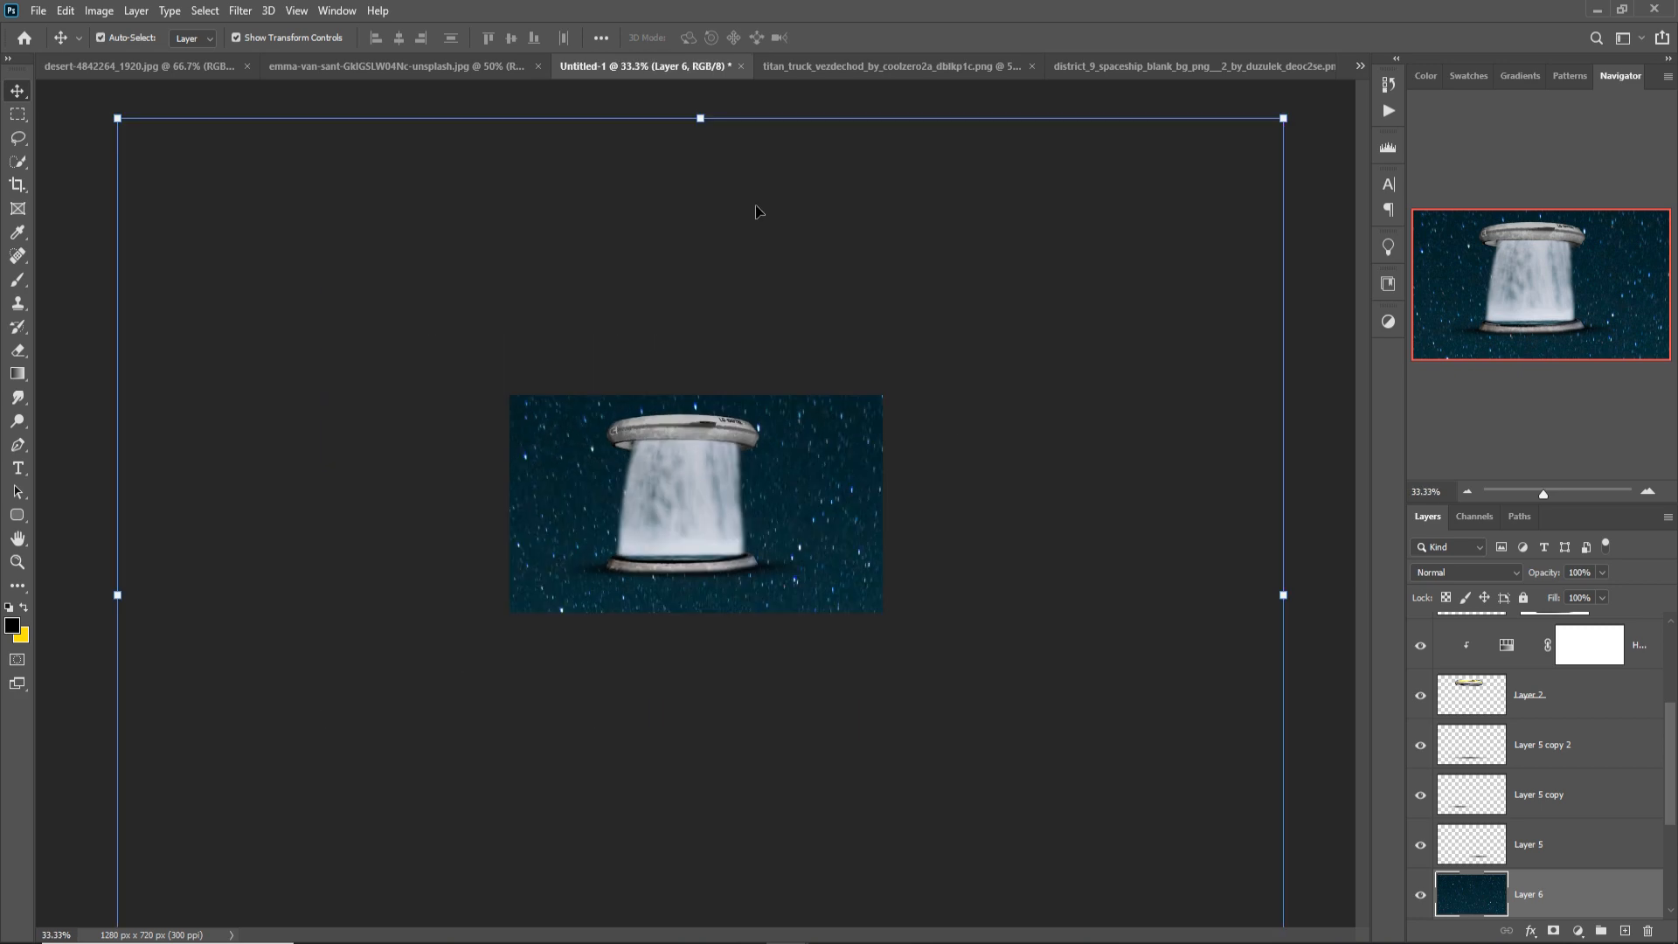
# Scale the starry sky to 32% width and 19.49% height to fit the canvas, and move its layer below the desert layer.
pyautogui.moveTo(1285, 592); pyautogui.dragTo(882, 568)
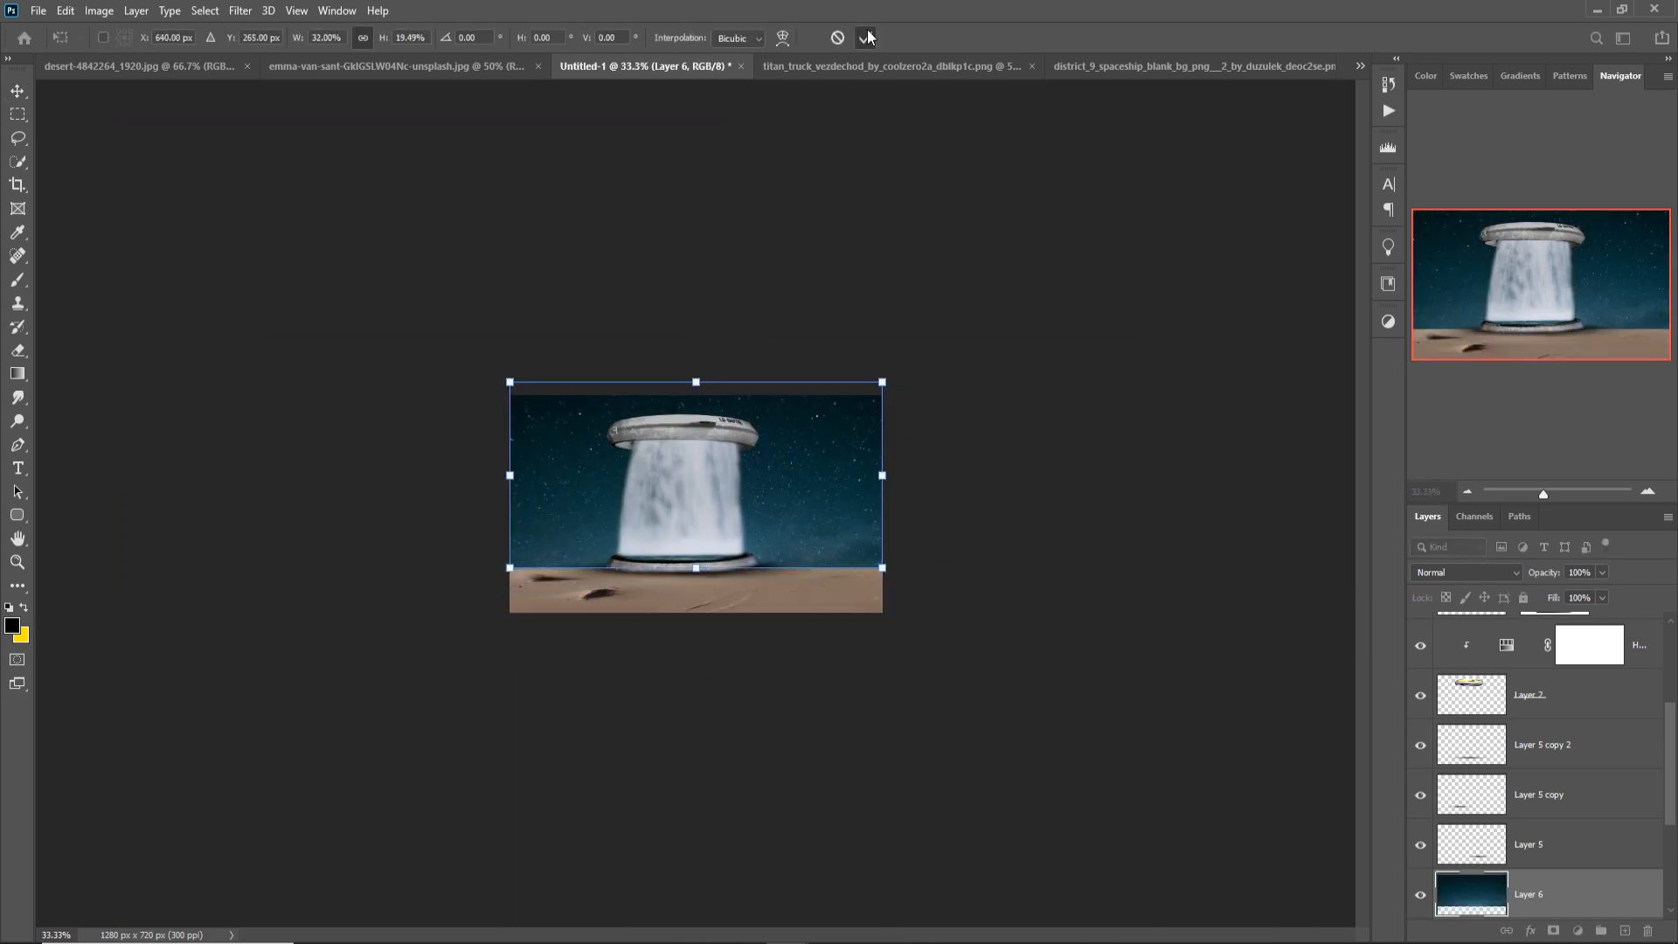
pyautogui.click(865, 37)
pyautogui.moveTo(1599, 895); pyautogui.dragTo(1607, 869)
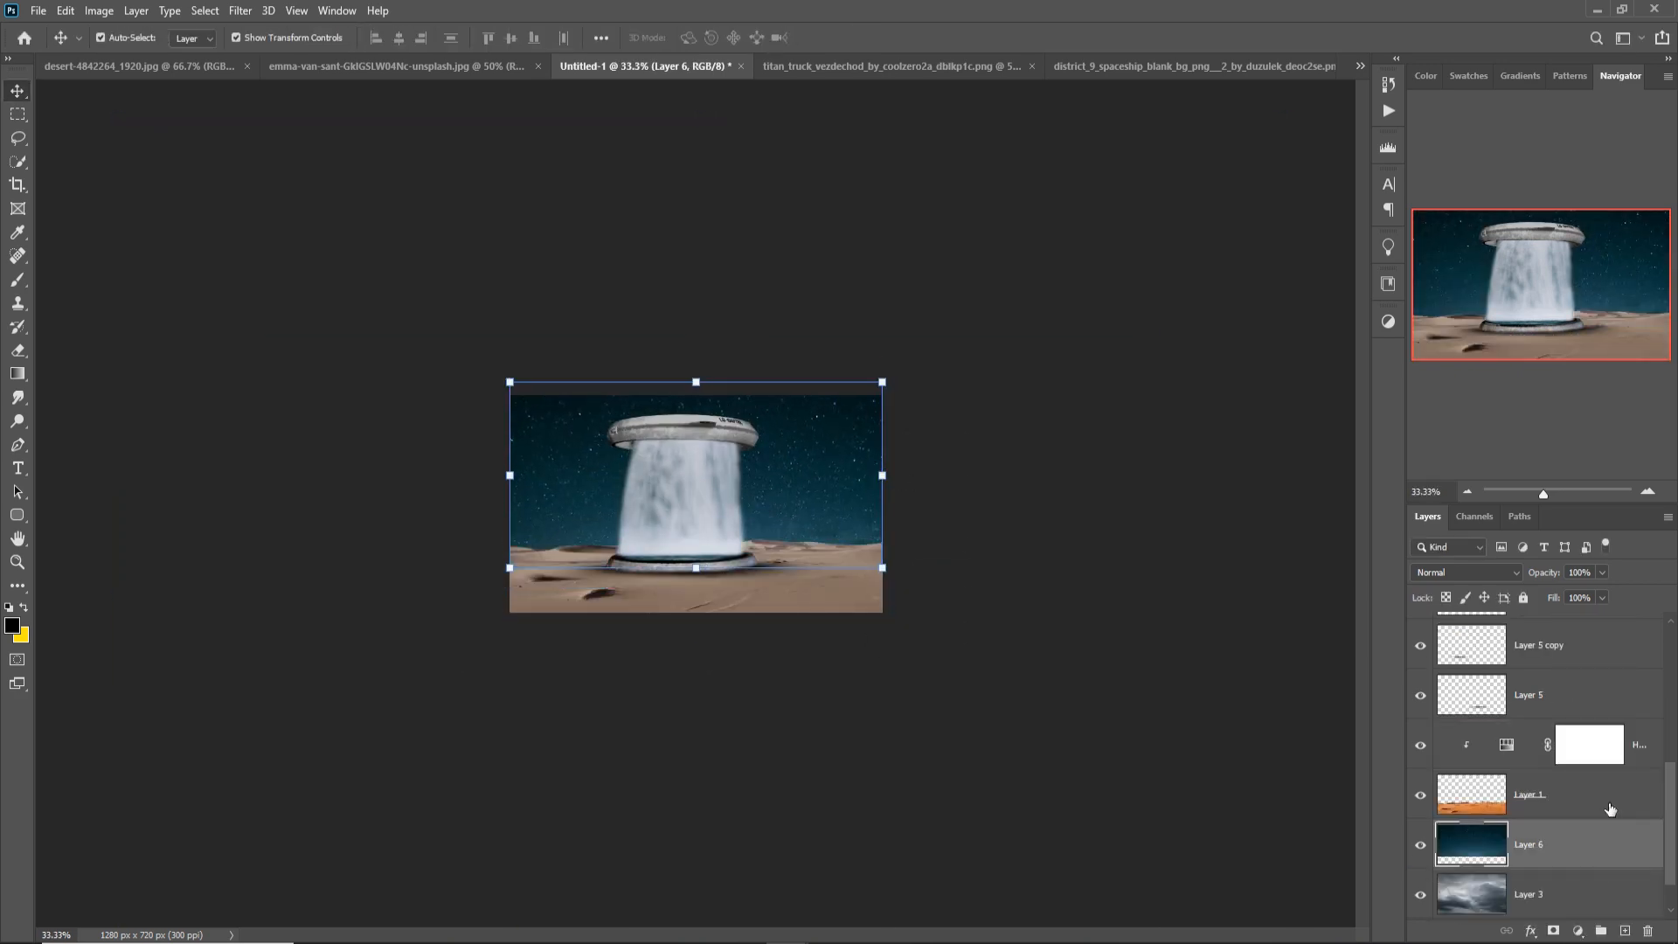
# Add a Color Balance adjustment clipped to the desert above its Hue/Saturation adjustment, shifting the midtones toward blue by +34.
pyautogui.click(1601, 801)
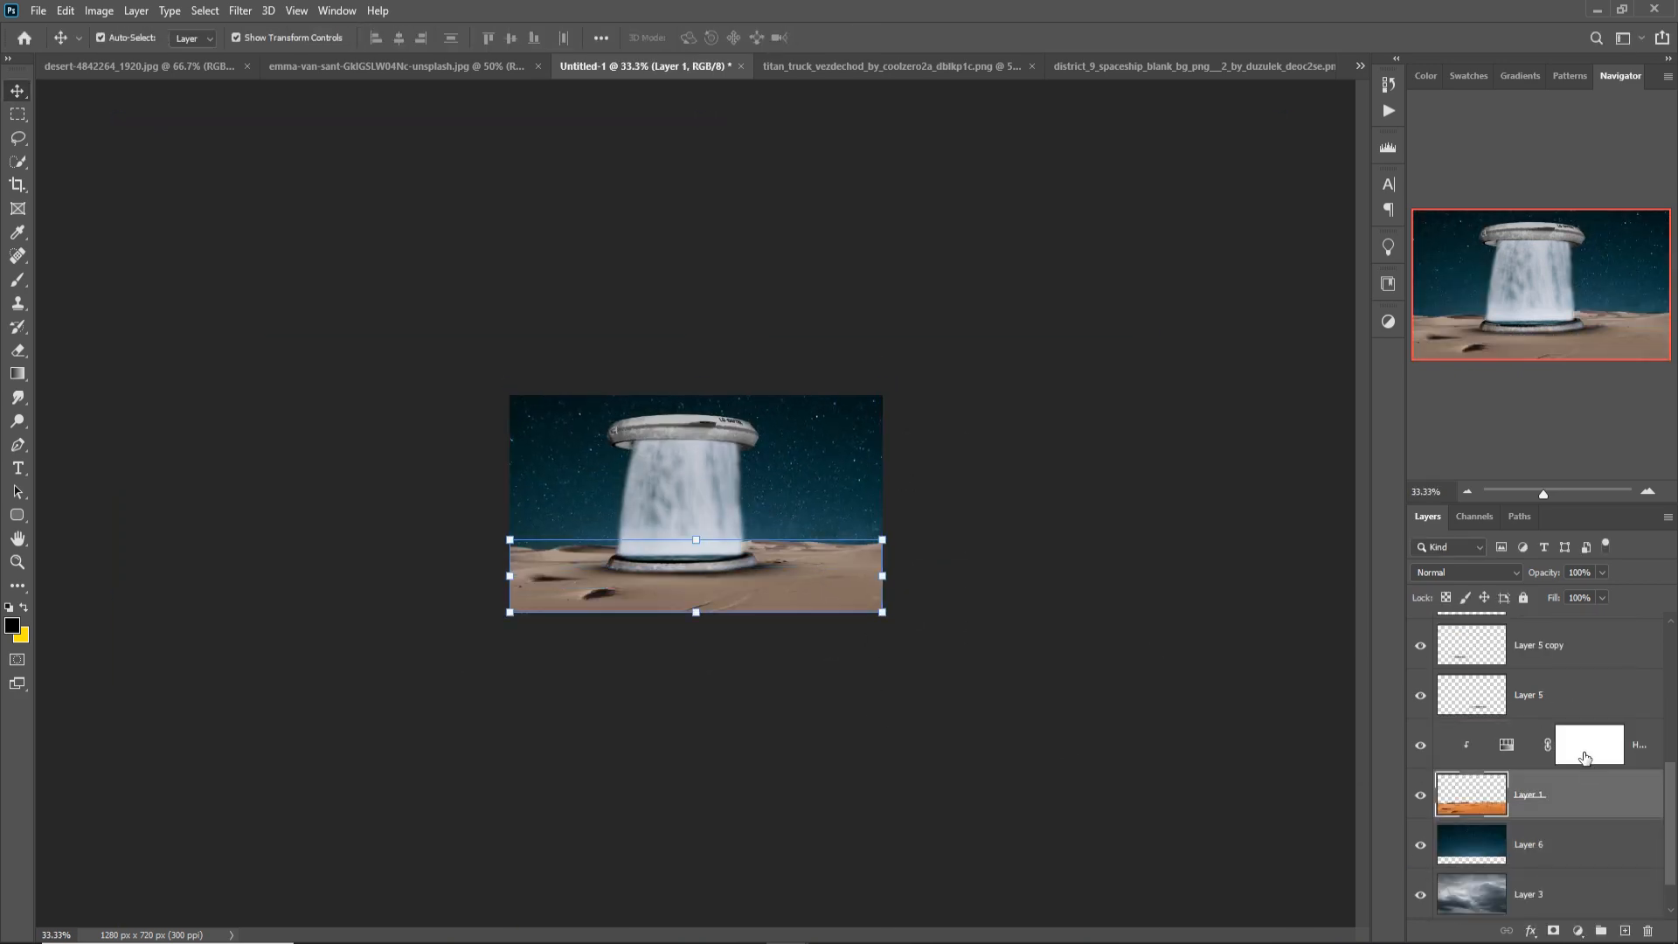
pyautogui.click(1585, 757)
pyautogui.click(1625, 931)
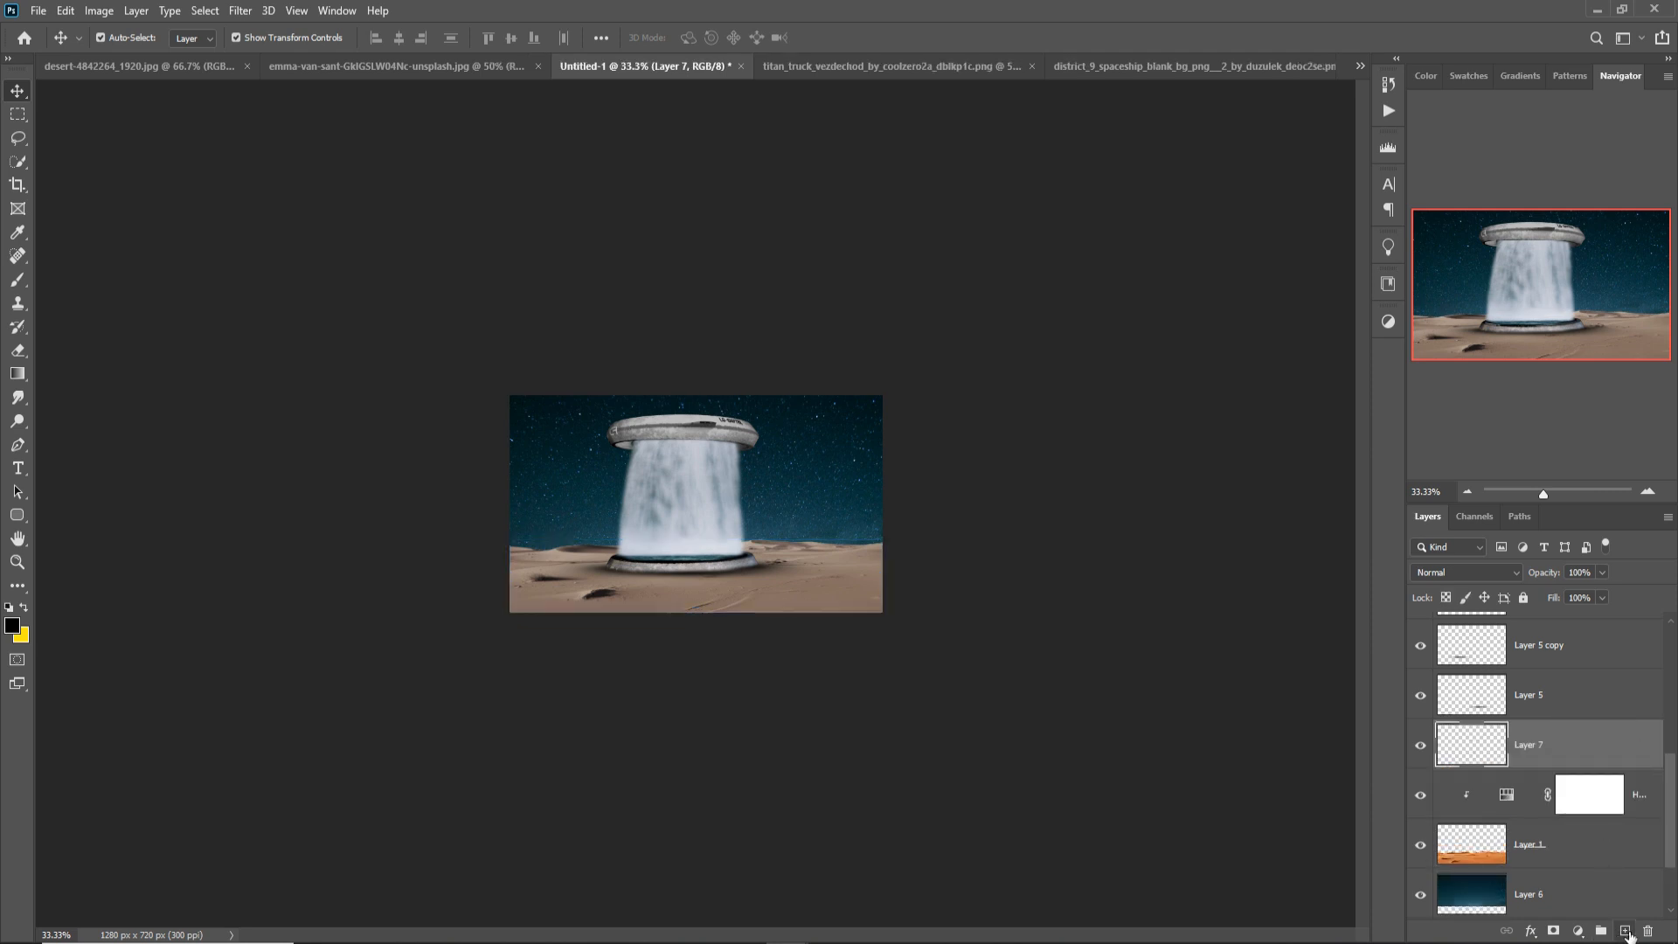
pyautogui.hotkey('ctrl', 'z')
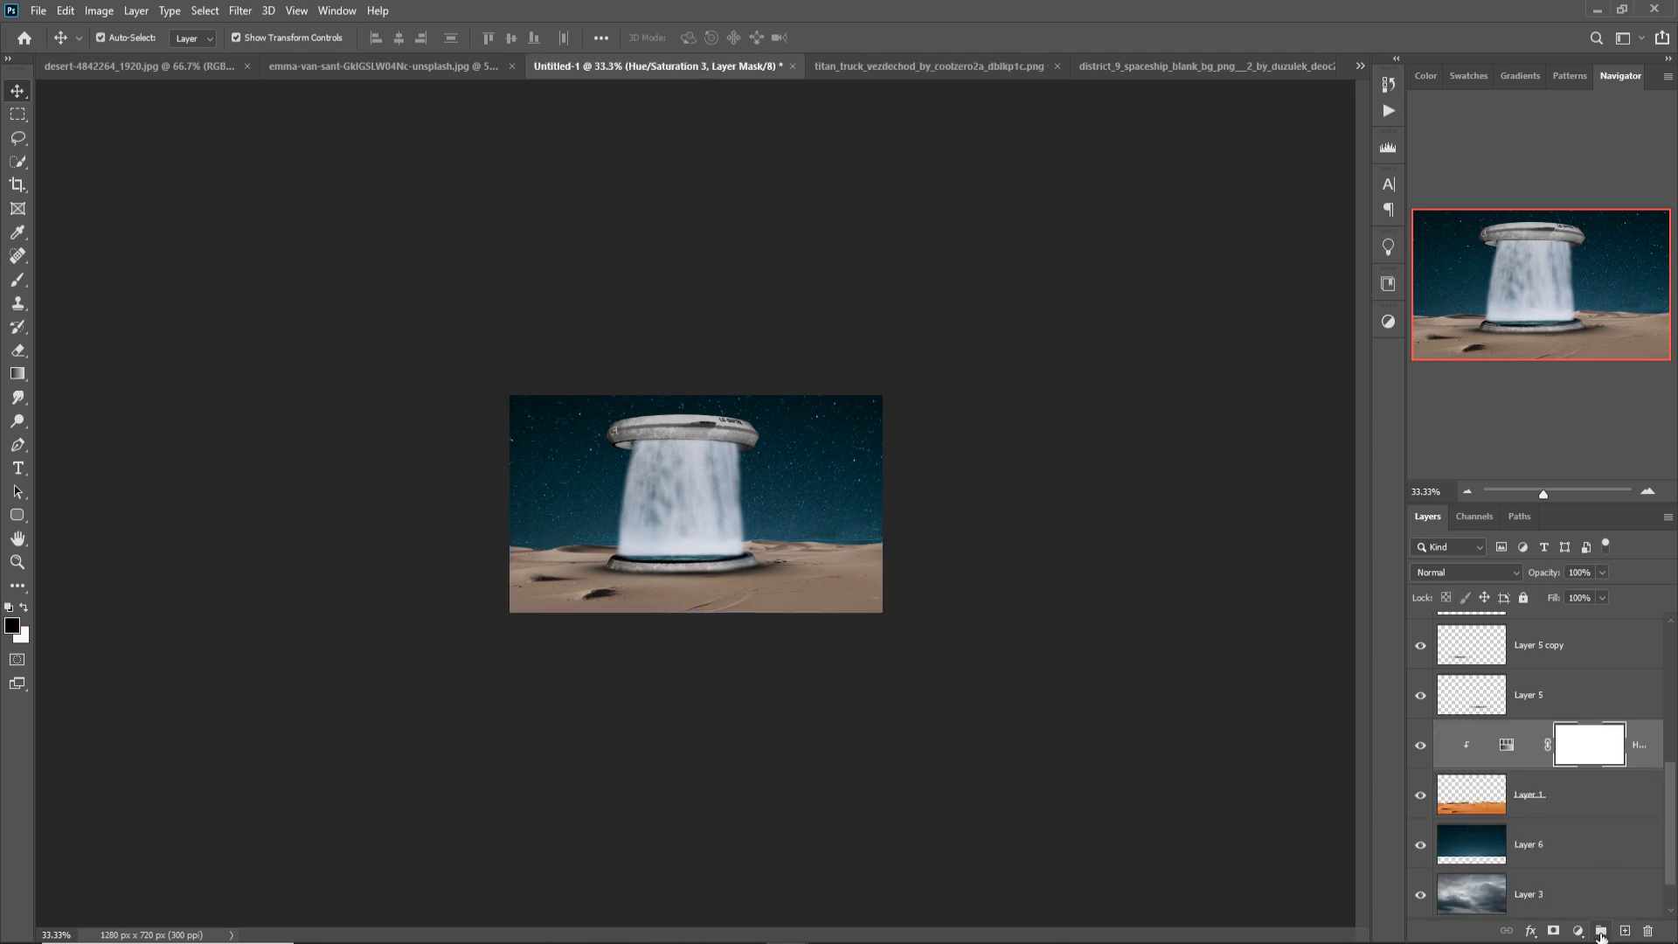
pyautogui.click(1577, 931)
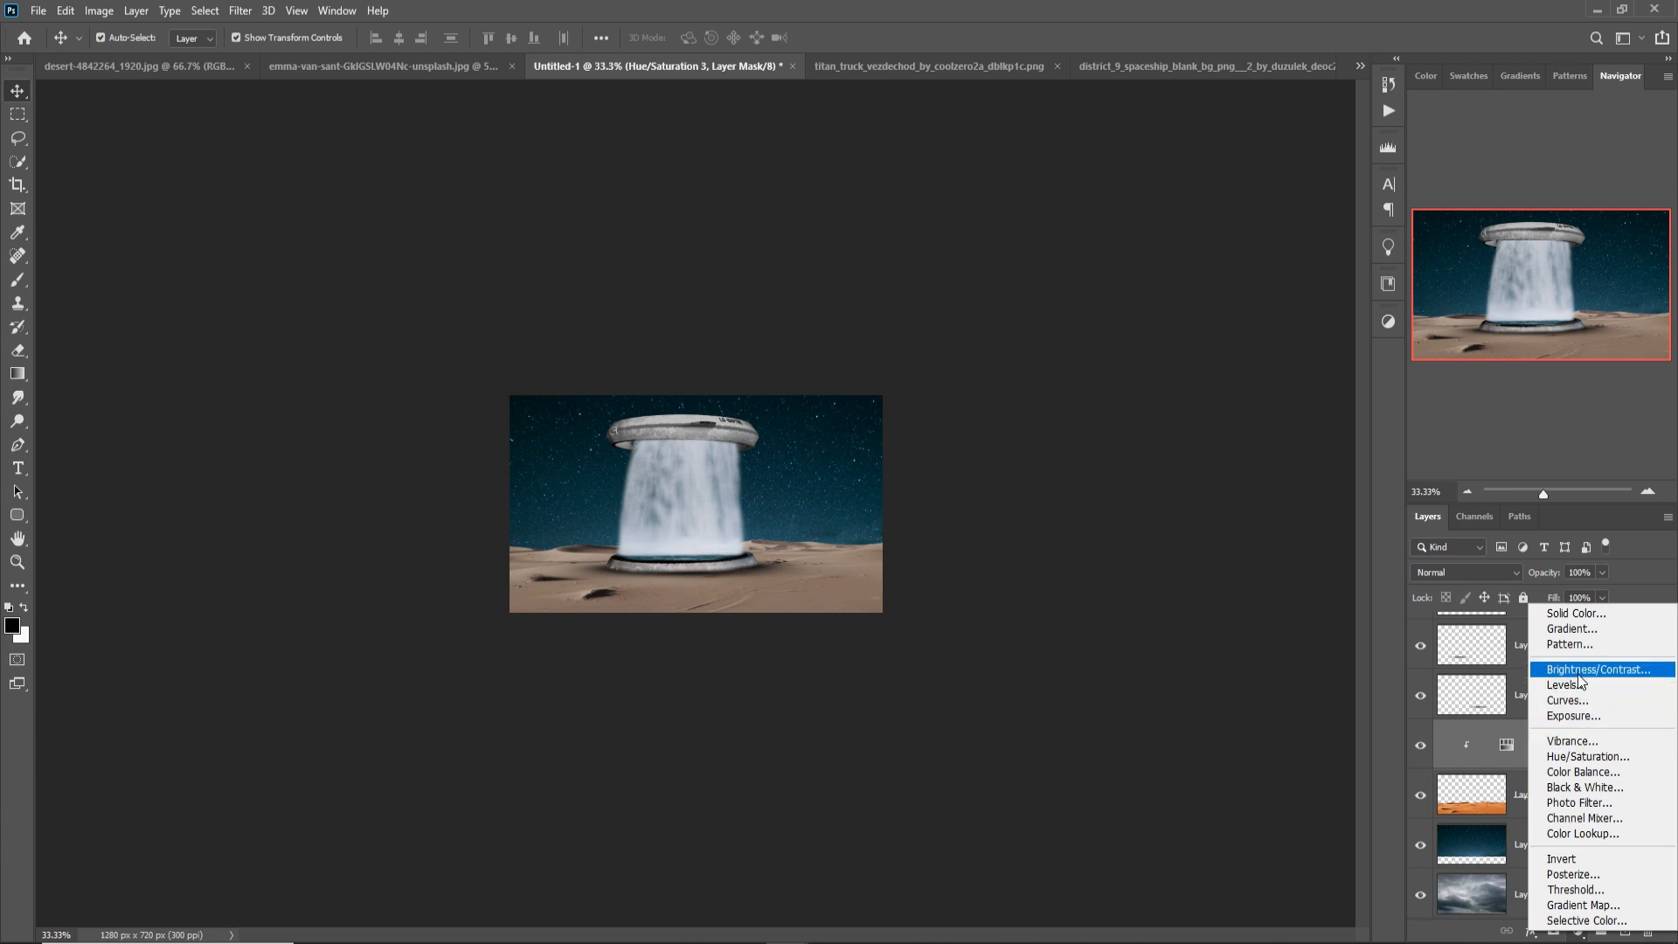
pyautogui.click(1584, 774)
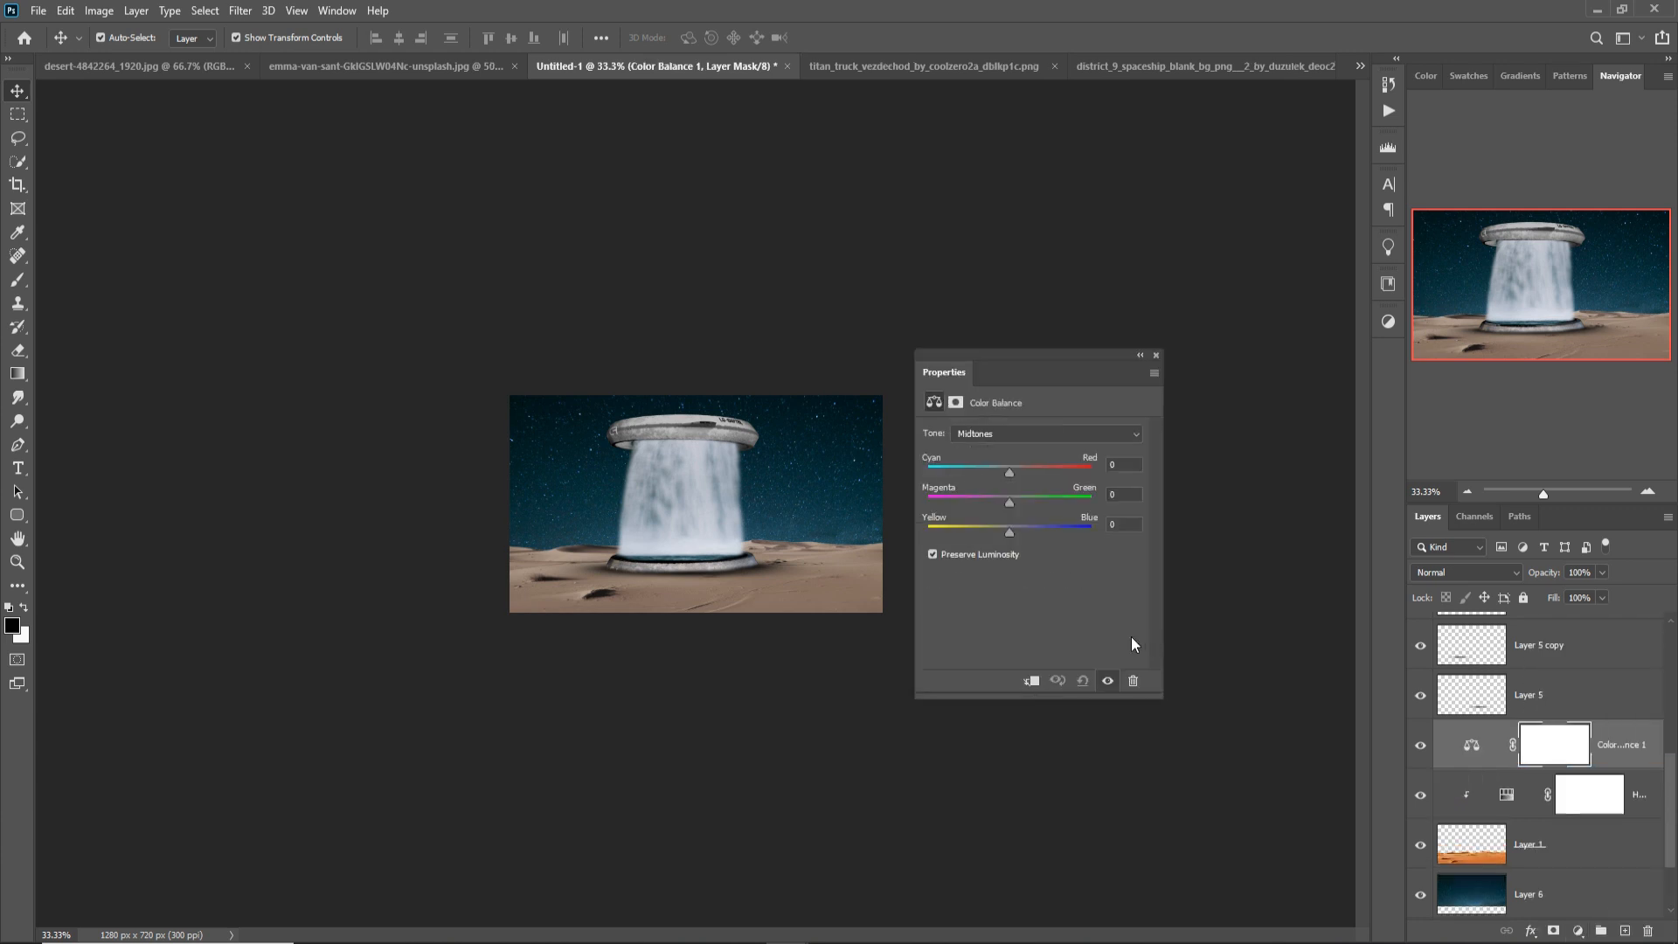
pyautogui.click(1032, 681)
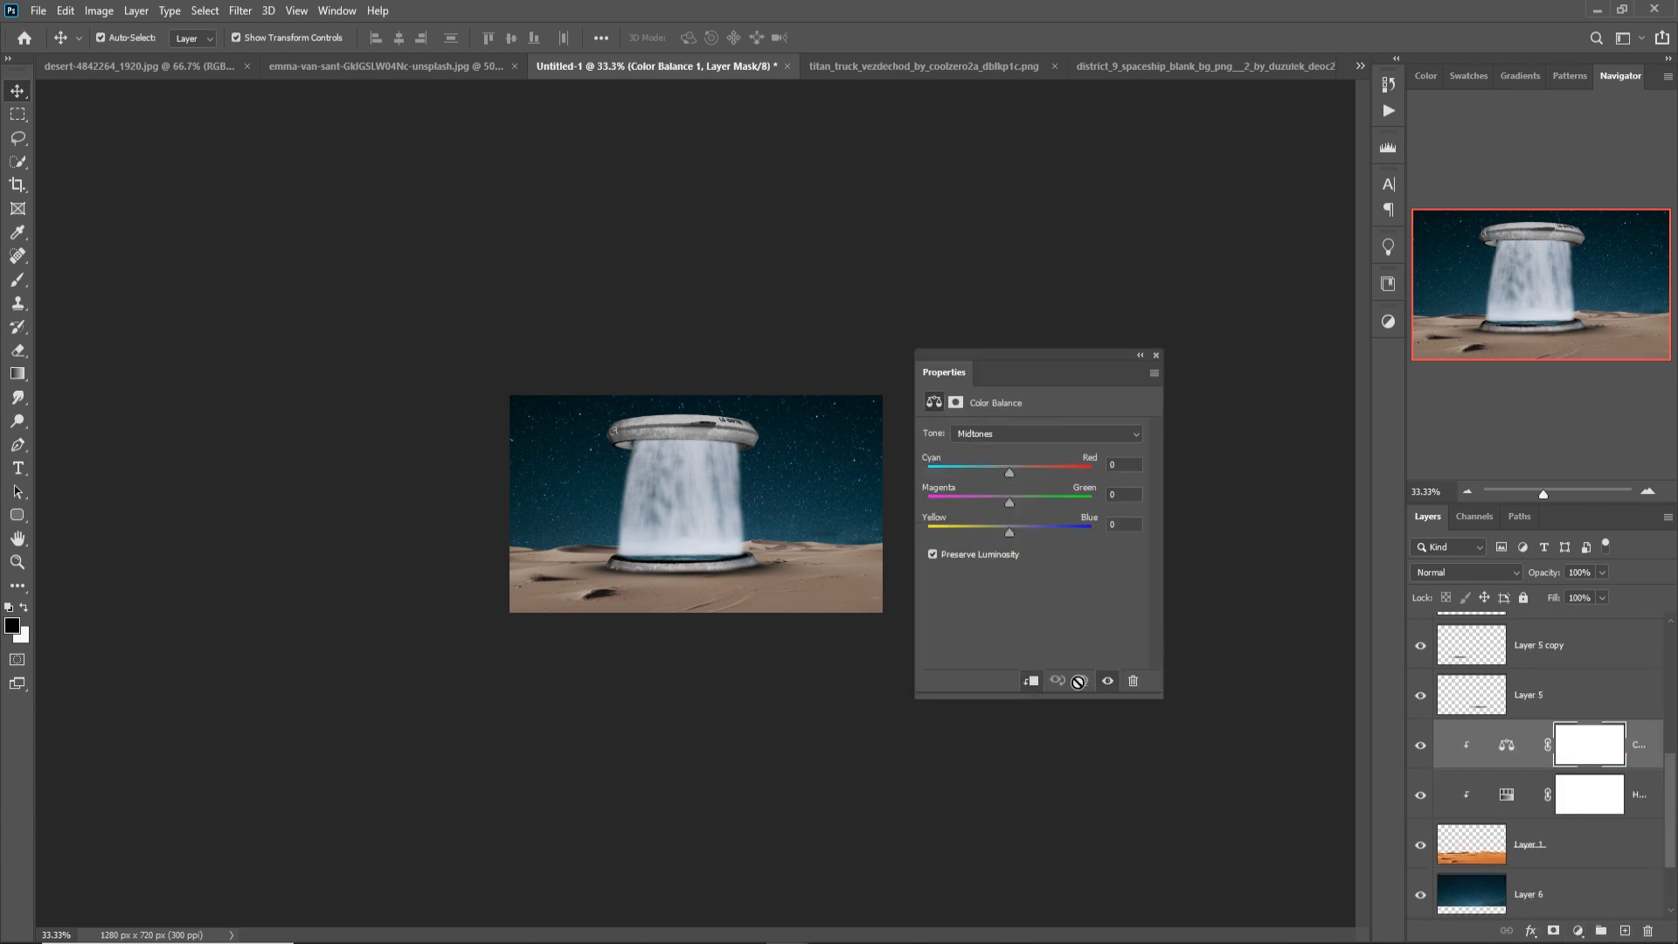
pyautogui.moveTo(1010, 532); pyautogui.dragTo(1037, 533)
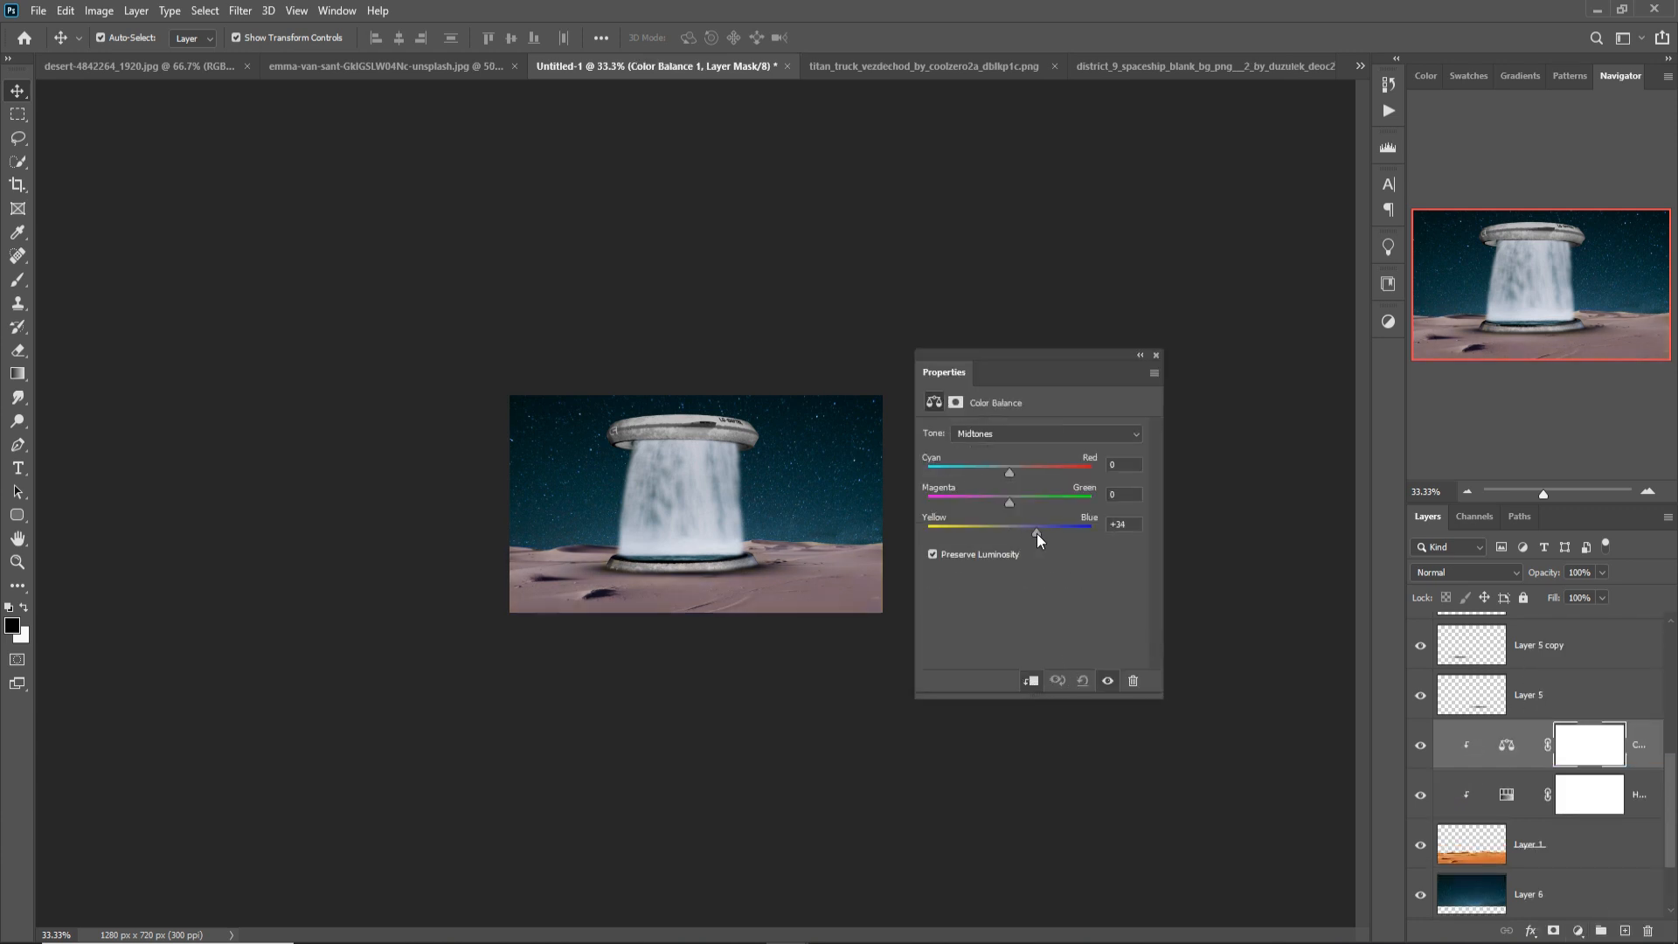
pyautogui.click(1155, 357)
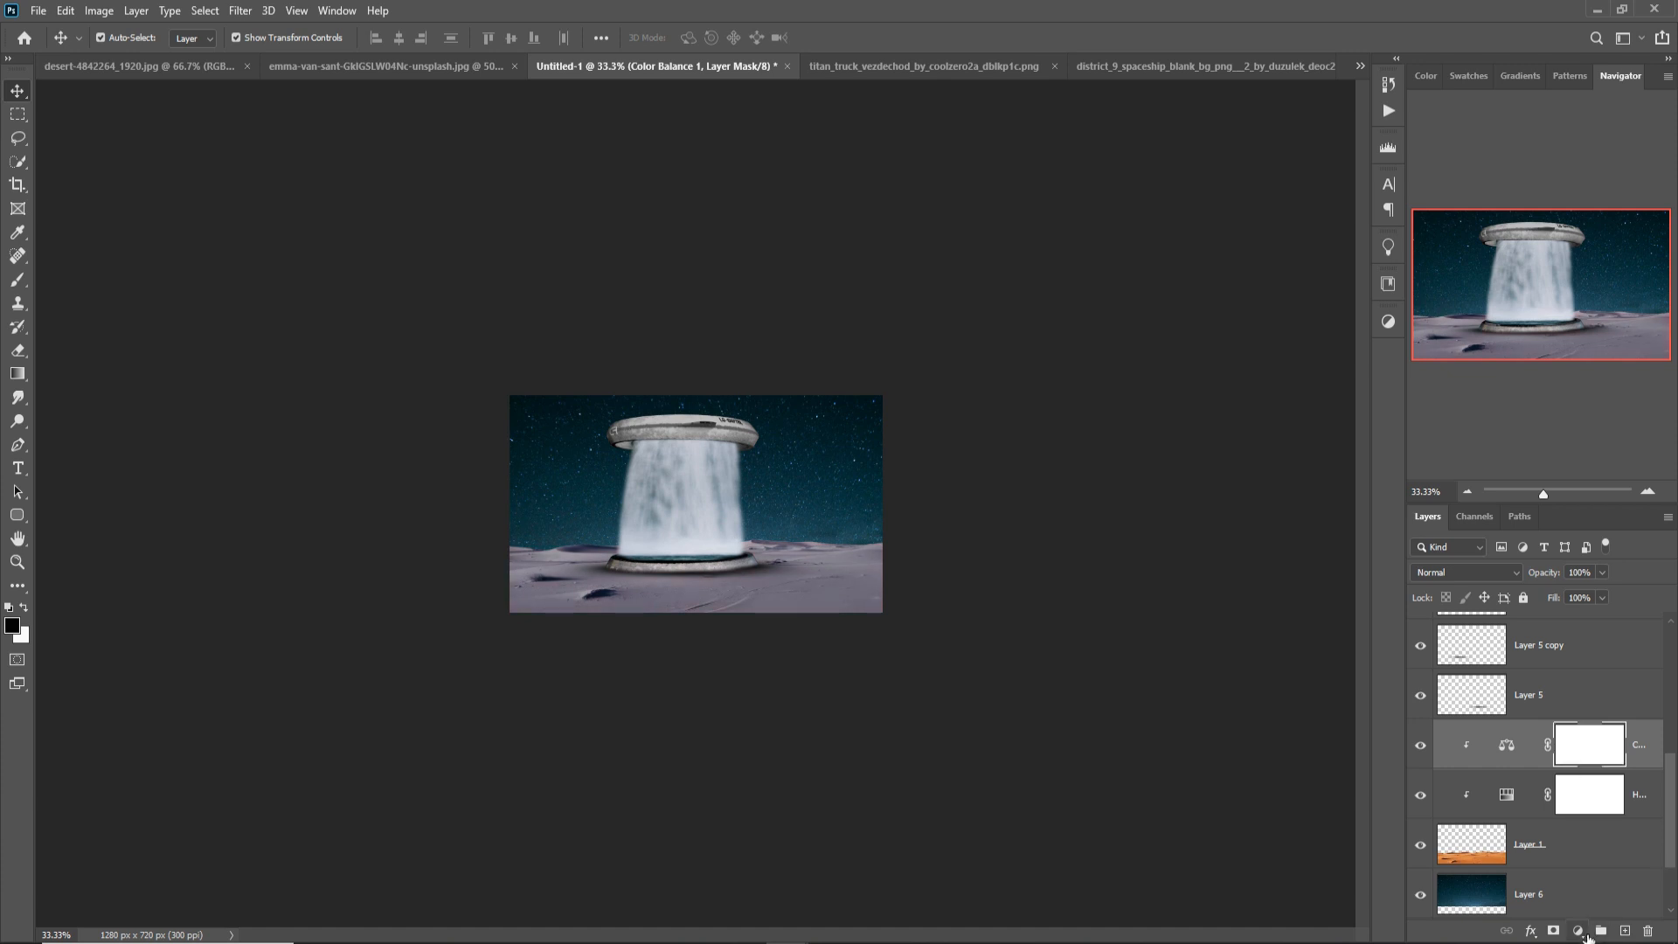
# Darken the desert's midtones with a clipped Curves adjustment and raise the hue in its Hue/Saturation adjustment for a cooler tone.
pyautogui.click(1579, 932)
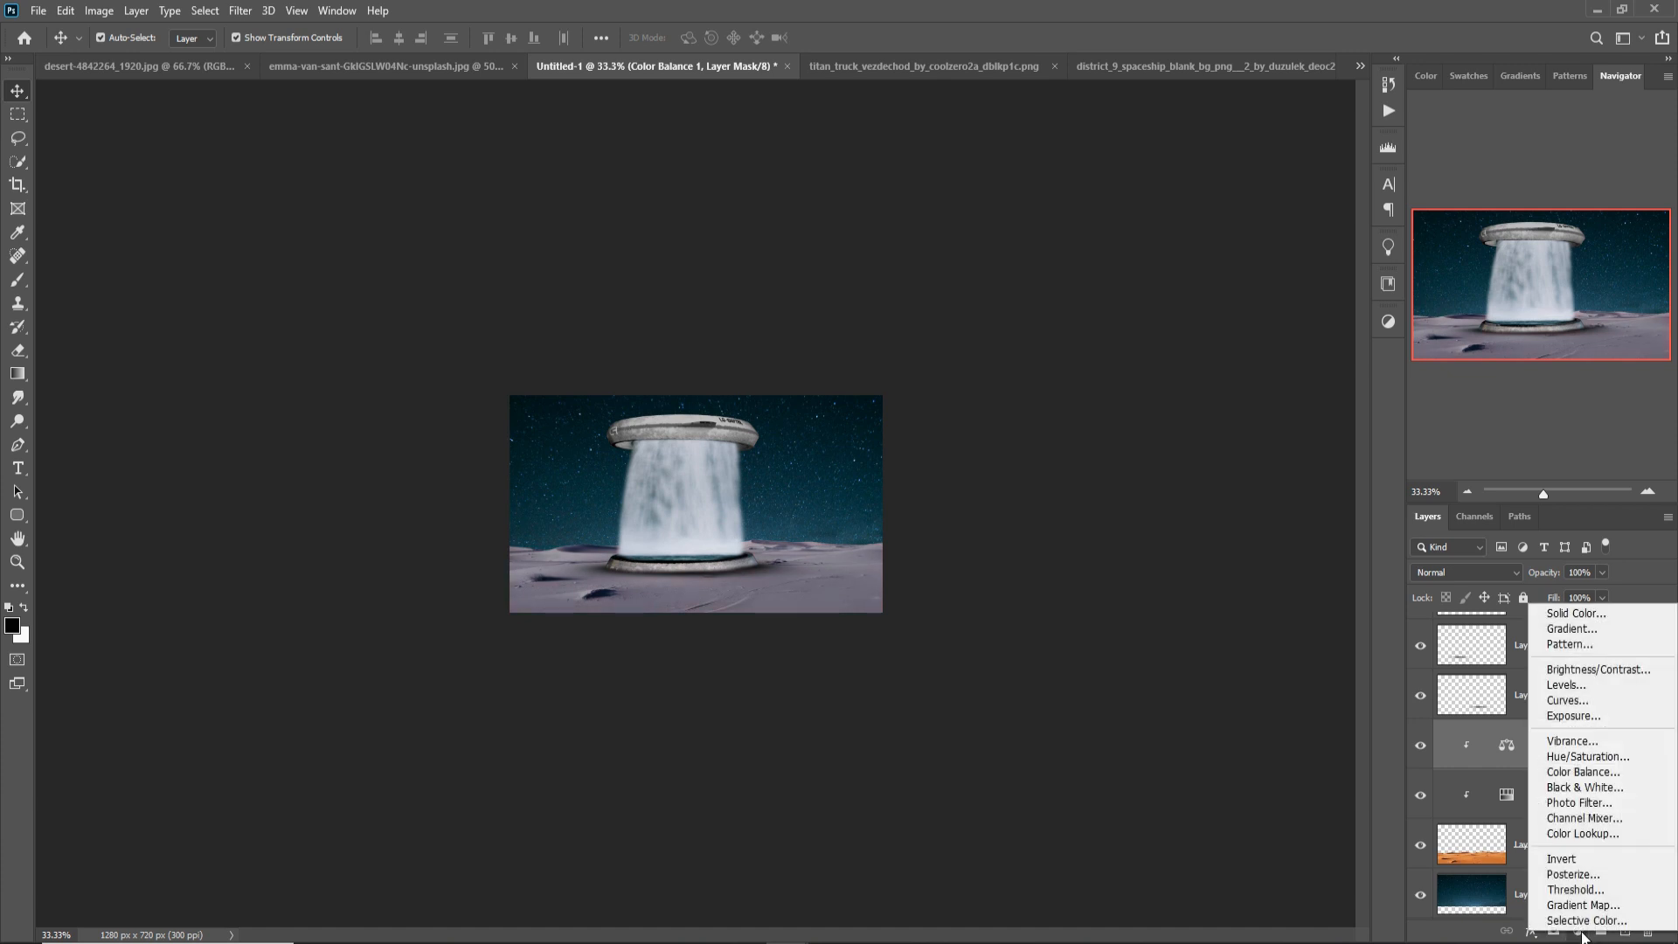
pyautogui.click(1569, 700)
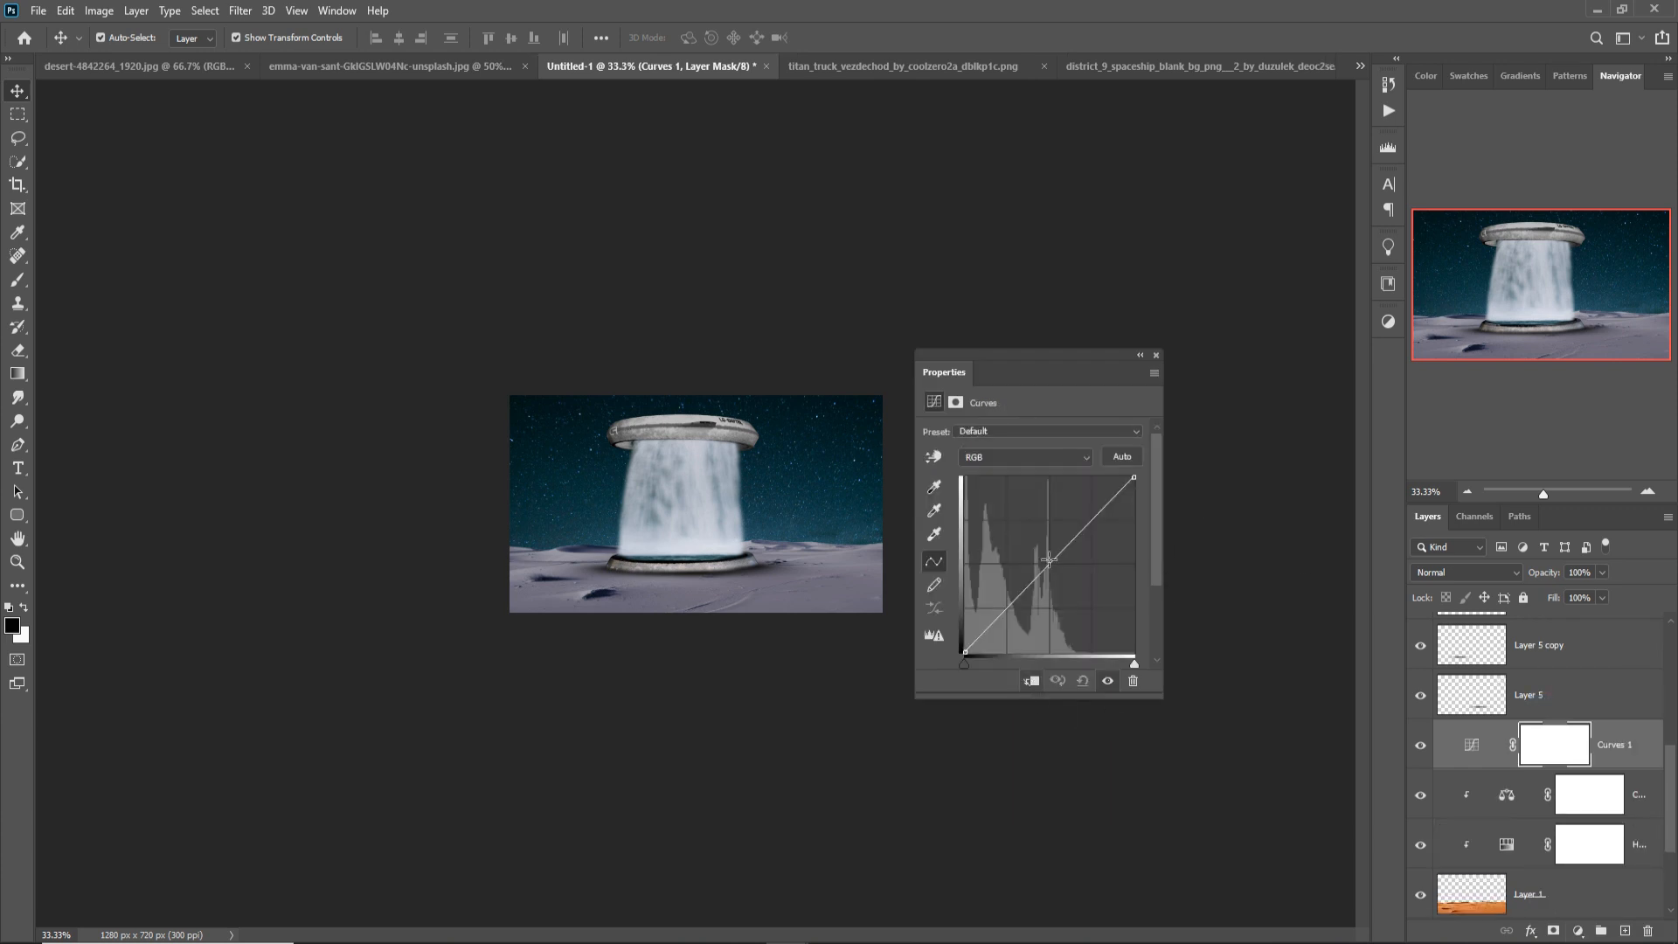
pyautogui.click(1032, 681)
pyautogui.moveTo(1056, 563); pyautogui.dragTo(1082, 581)
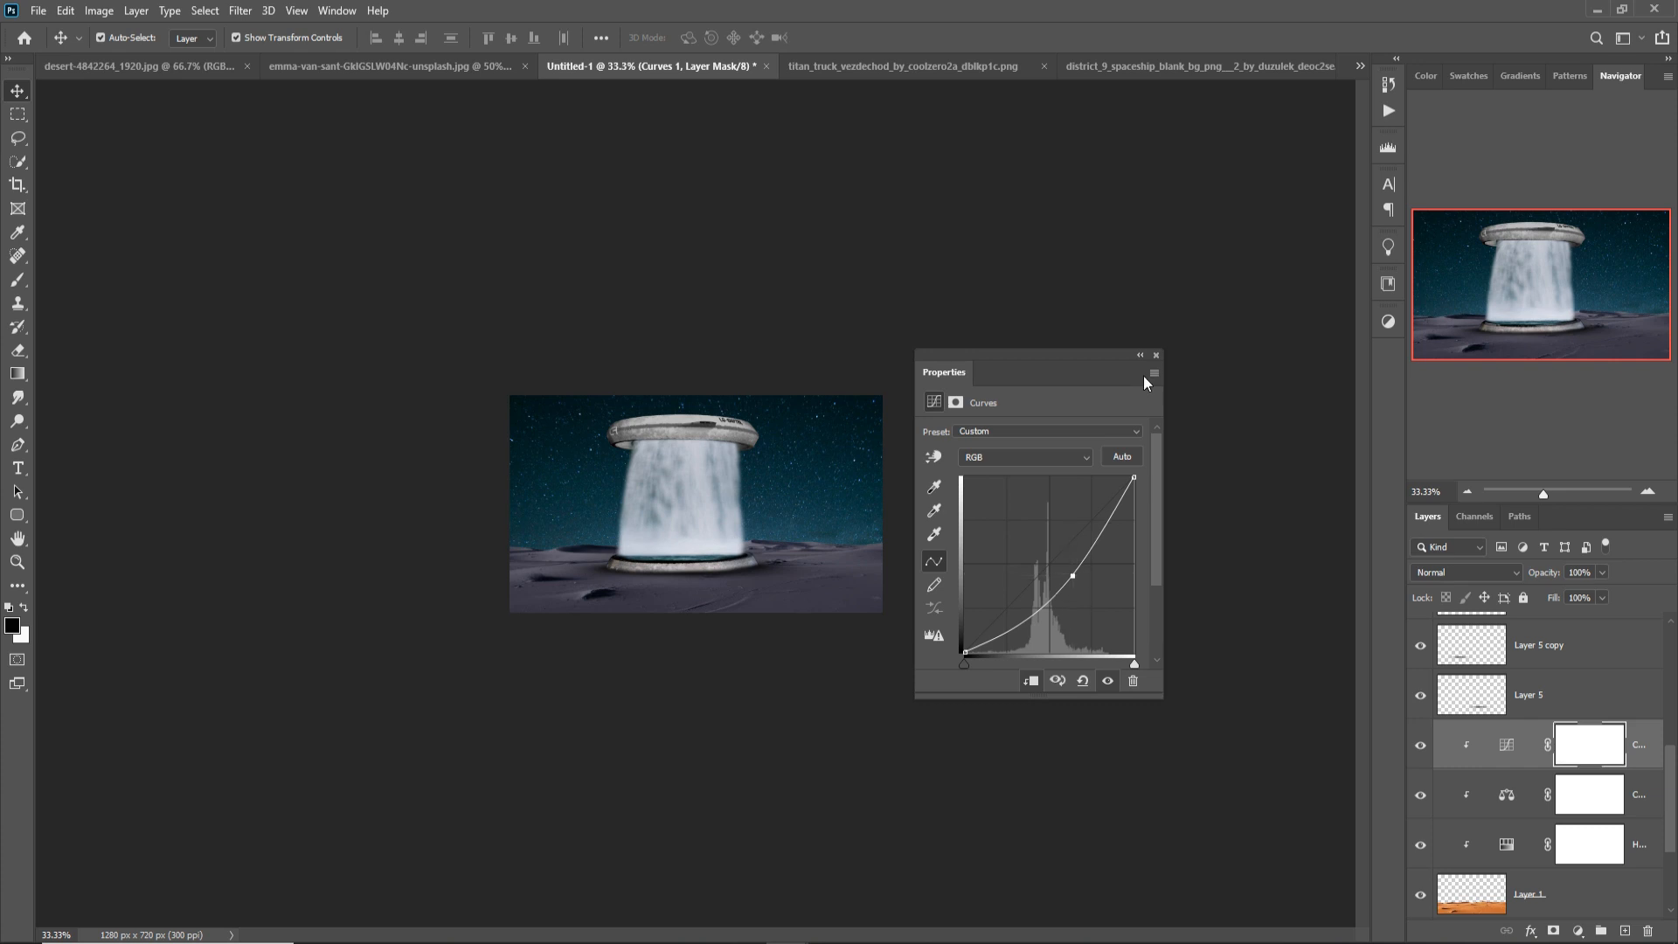
pyautogui.click(1156, 354)
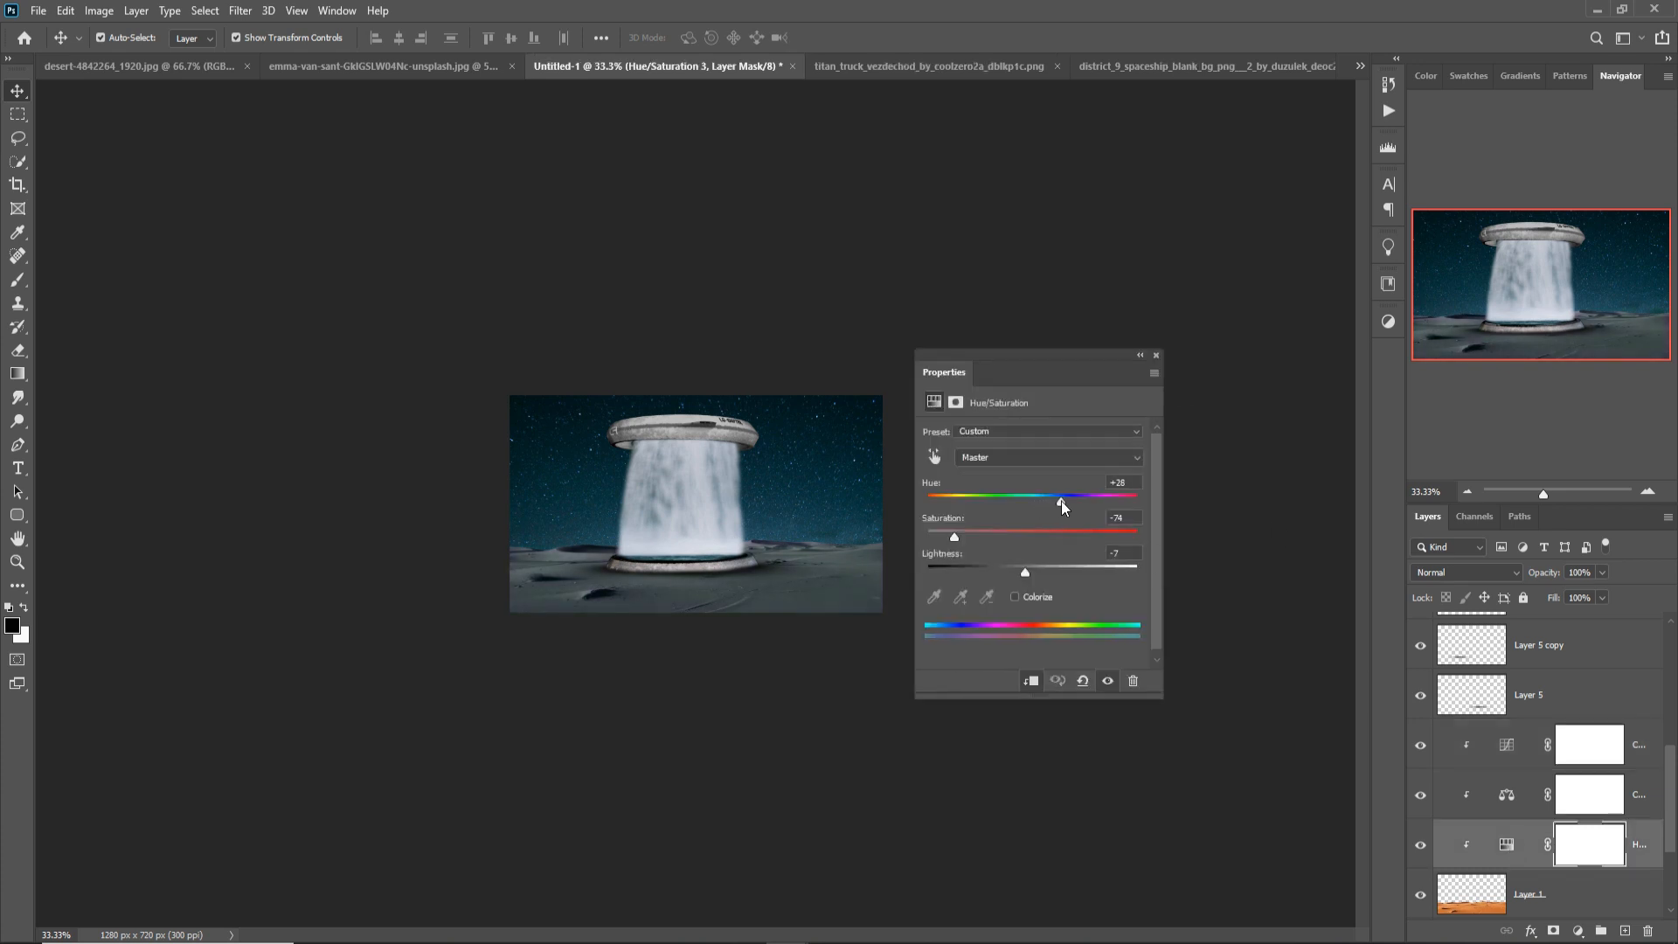
pyautogui.moveTo(1063, 505); pyautogui.dragTo(1073, 506)
pyautogui.click(1156, 355)
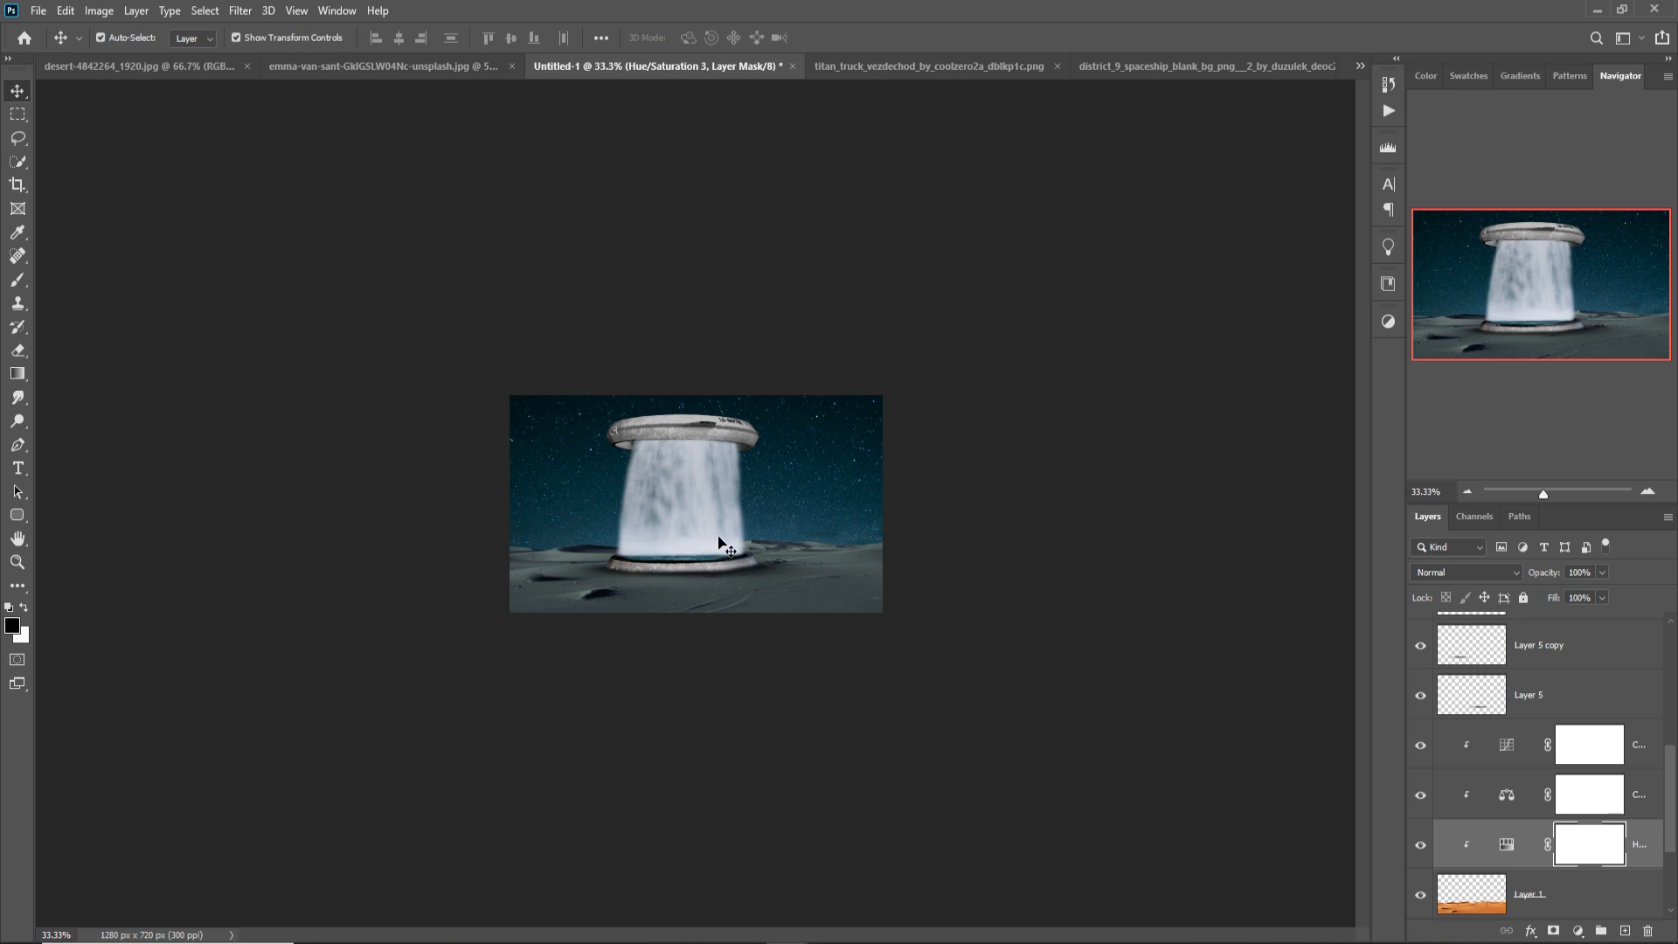
# Warp the waterfall's lower part slightly to the right so it sits centred in the half-buried ring.
pyautogui.hotkey('ctrl', '+')
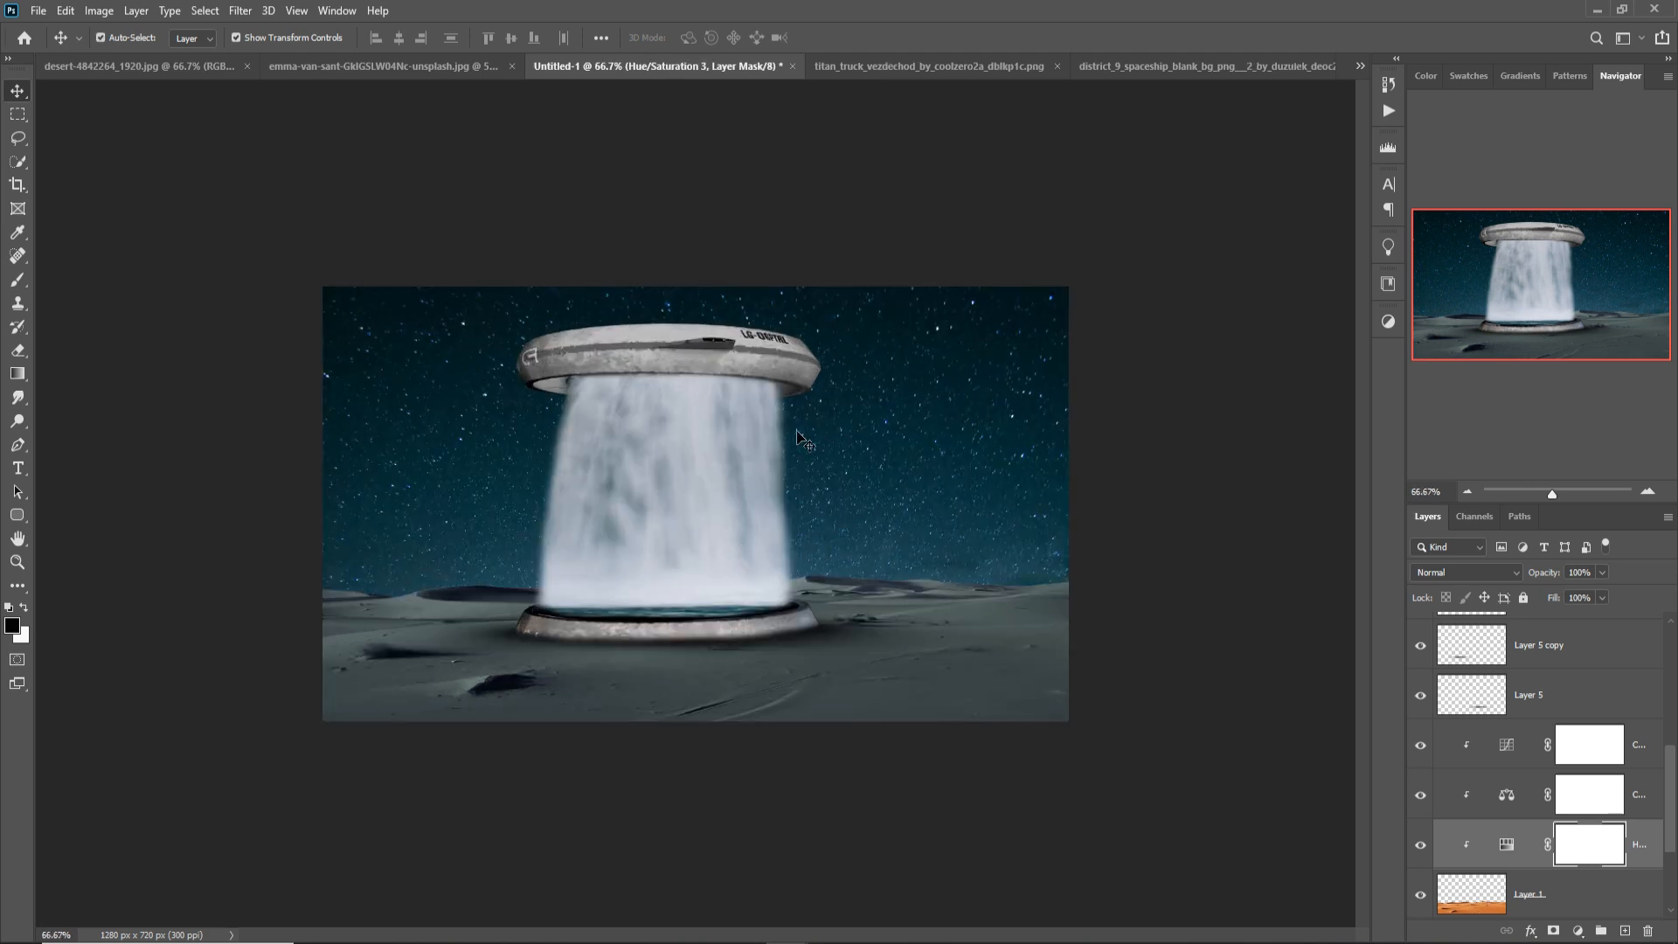
pyautogui.click(651, 455)
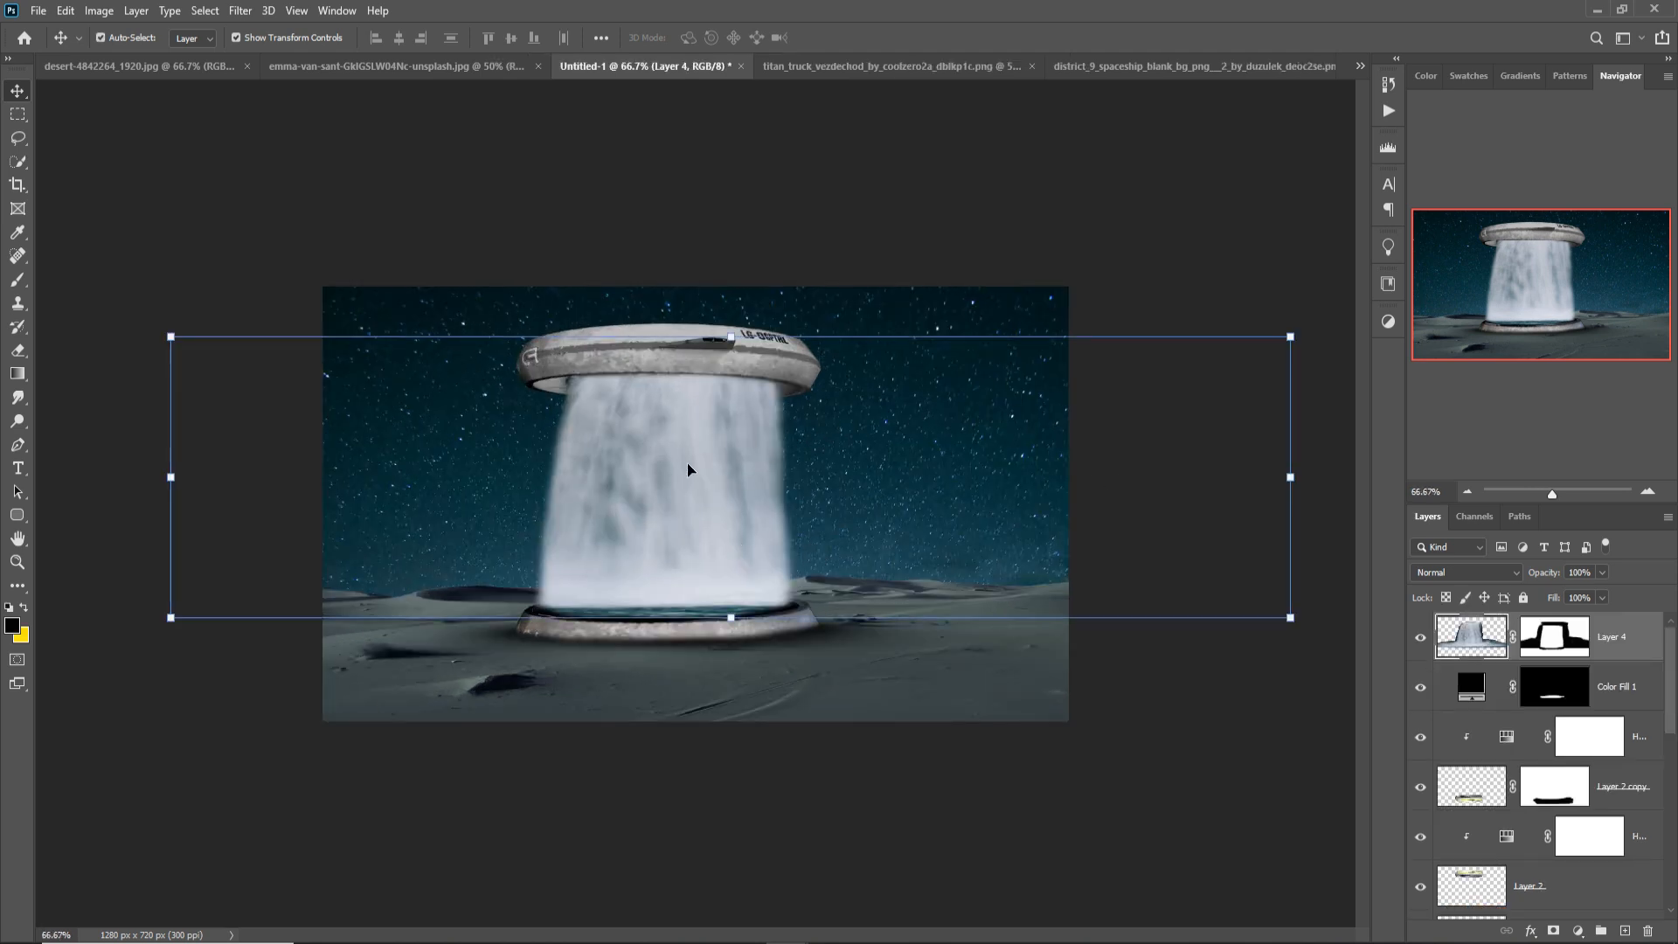
pyautogui.click(67, 16)
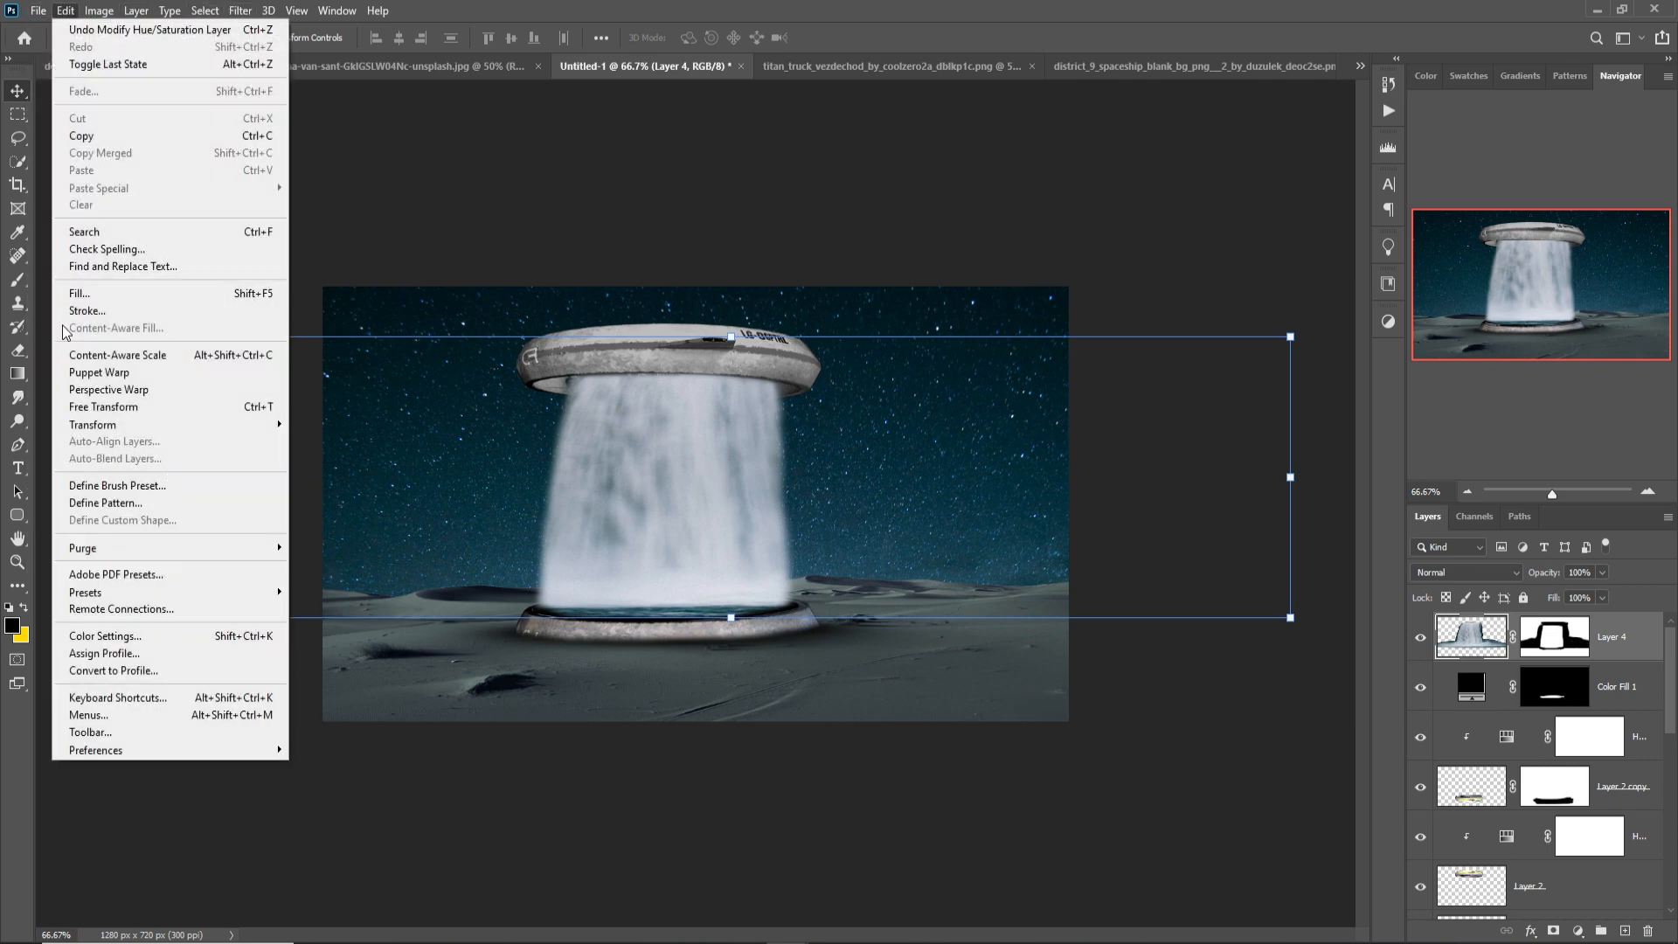
pyautogui.moveTo(110, 430)
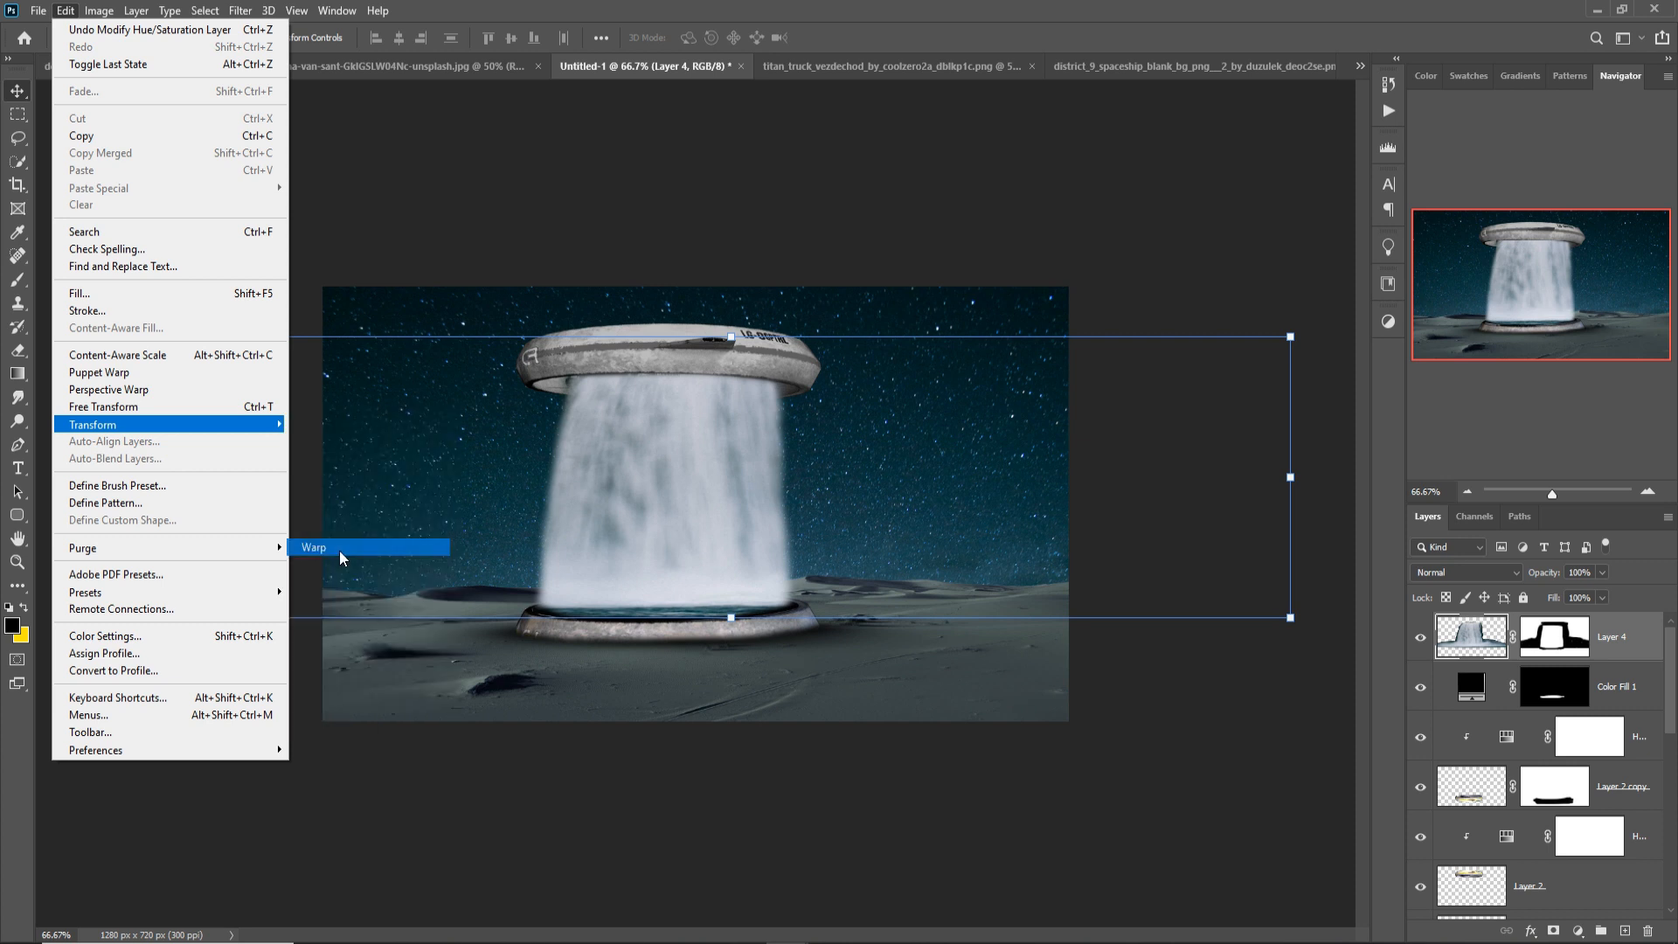
pyautogui.click(323, 548)
pyautogui.moveTo(659, 420); pyautogui.dragTo(769, 511)
pyautogui.press('Return')
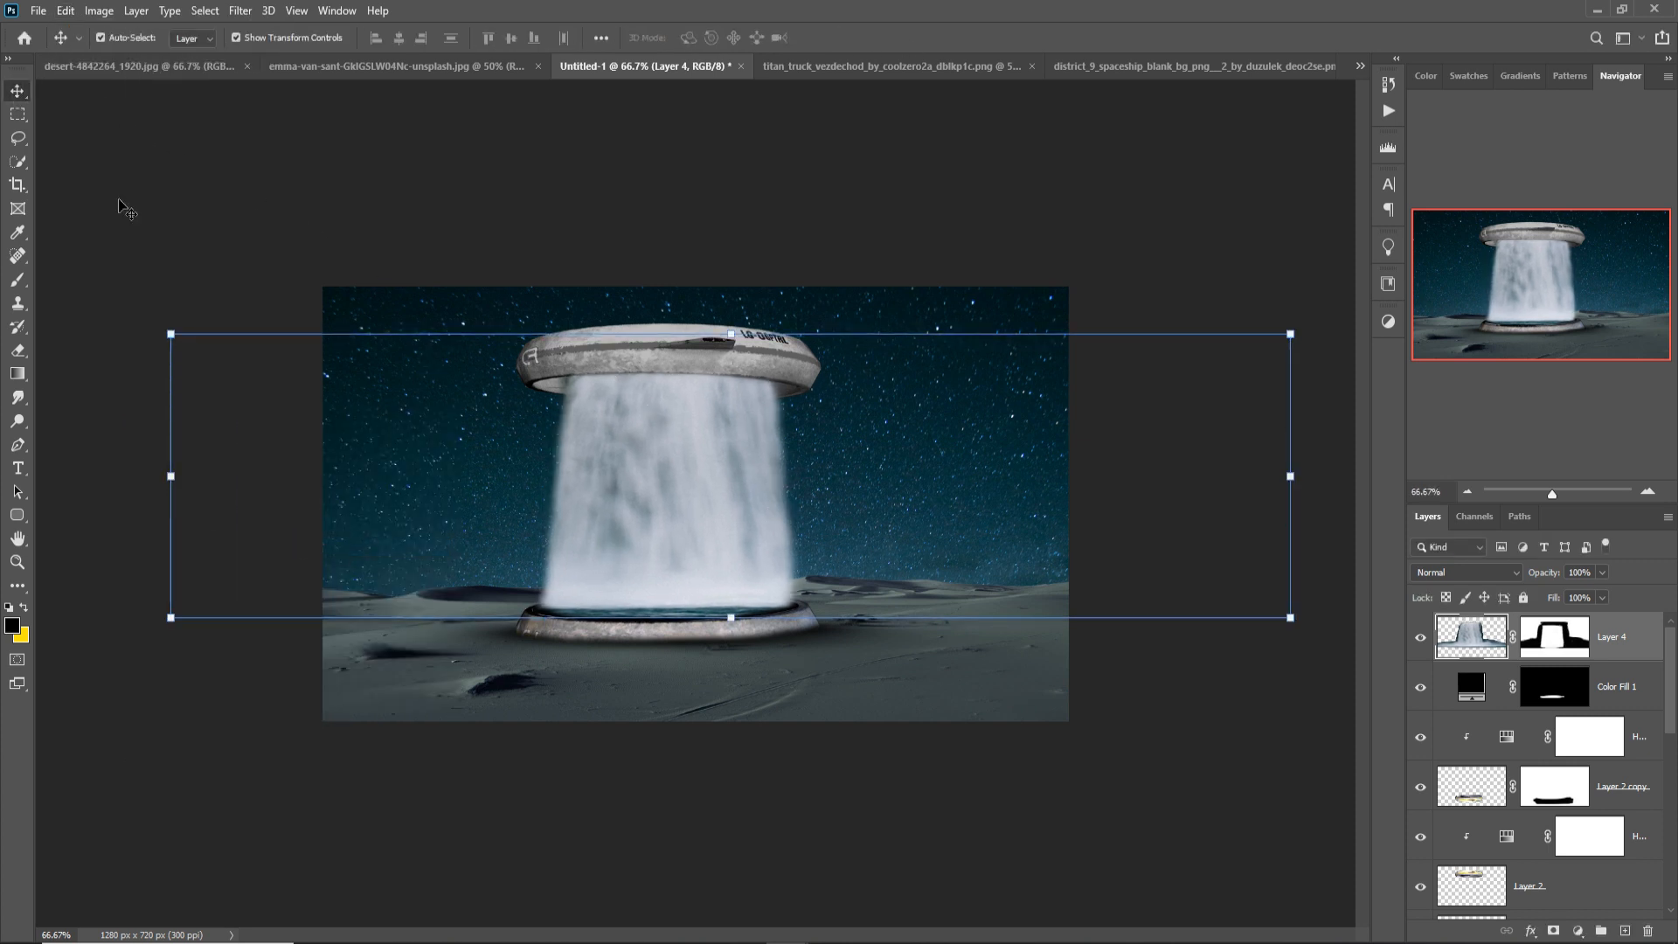
# Float the district_9 spaceship image in its own window and copy the spaceship into the waterfall composite as a new layer.
pyautogui.click(1088, 69)
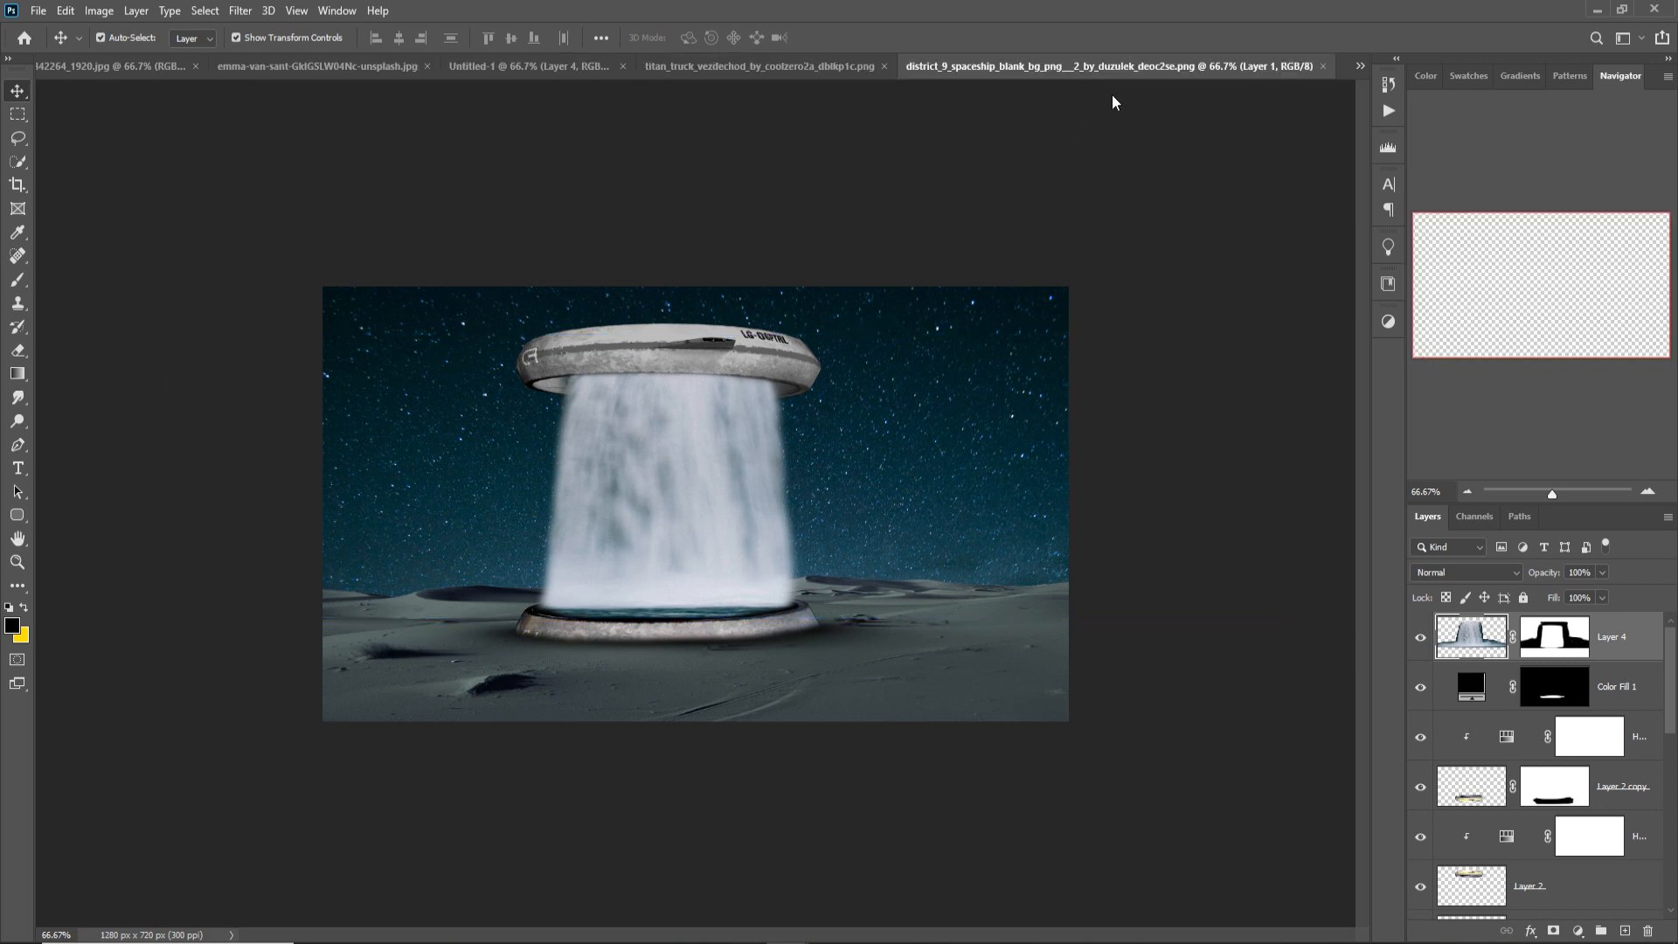
pyautogui.moveTo(1156, 68); pyautogui.dragTo(1171, 147)
pyautogui.moveTo(1440, 297); pyautogui.dragTo(718, 342)
pyautogui.moveTo(1601, 147); pyautogui.dragTo(802, 323)
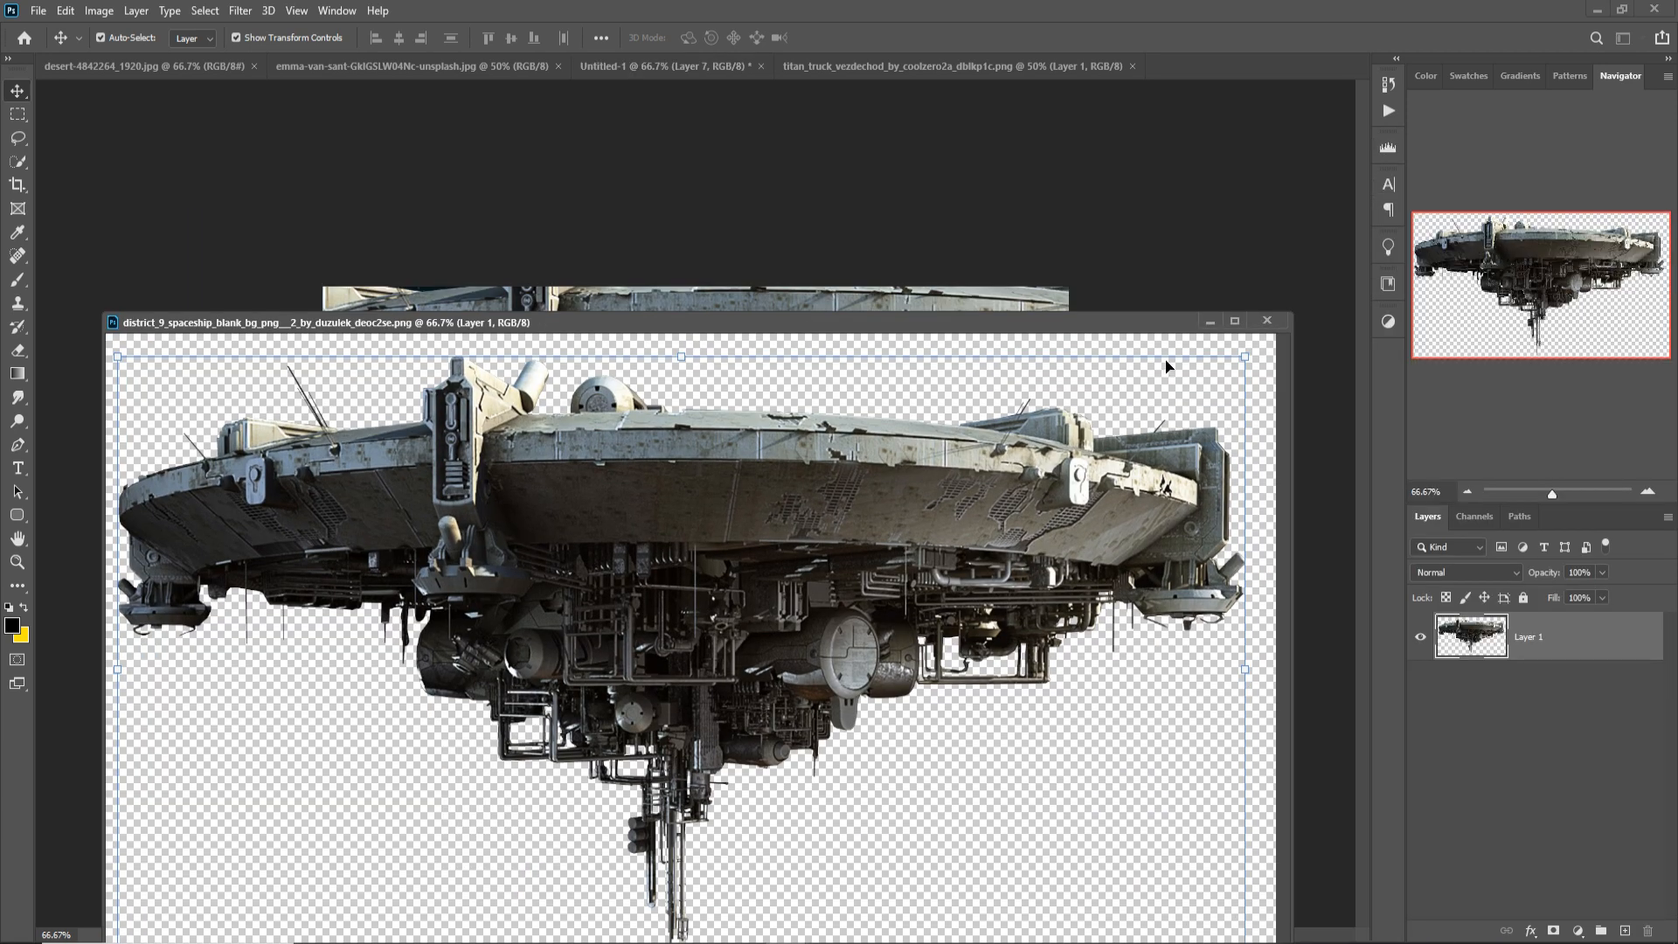
# Scale the spaceship down to about 36% and place it over the top of the waterfall.
pyautogui.click(1214, 327)
pyautogui.moveTo(768, 225); pyautogui.dragTo(757, 592)
pyautogui.moveTo(744, 672); pyautogui.dragTo(660, 368)
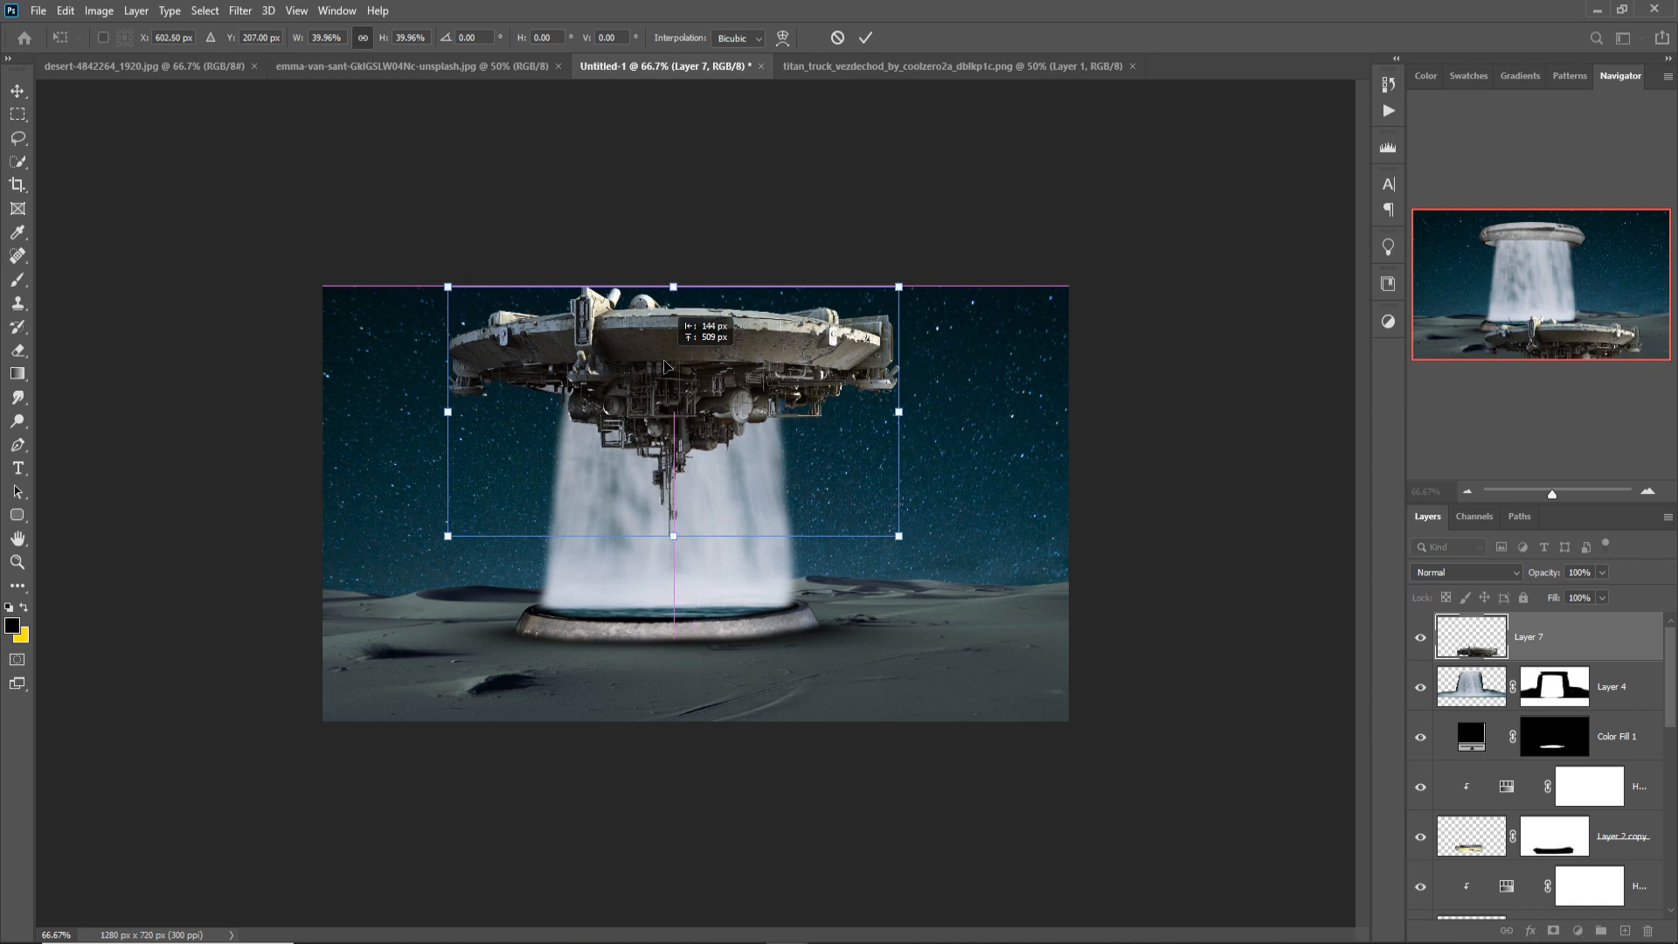
pyautogui.moveTo(912, 299); pyautogui.dragTo(861, 290)
pyautogui.moveTo(684, 331); pyautogui.dragTo(693, 345)
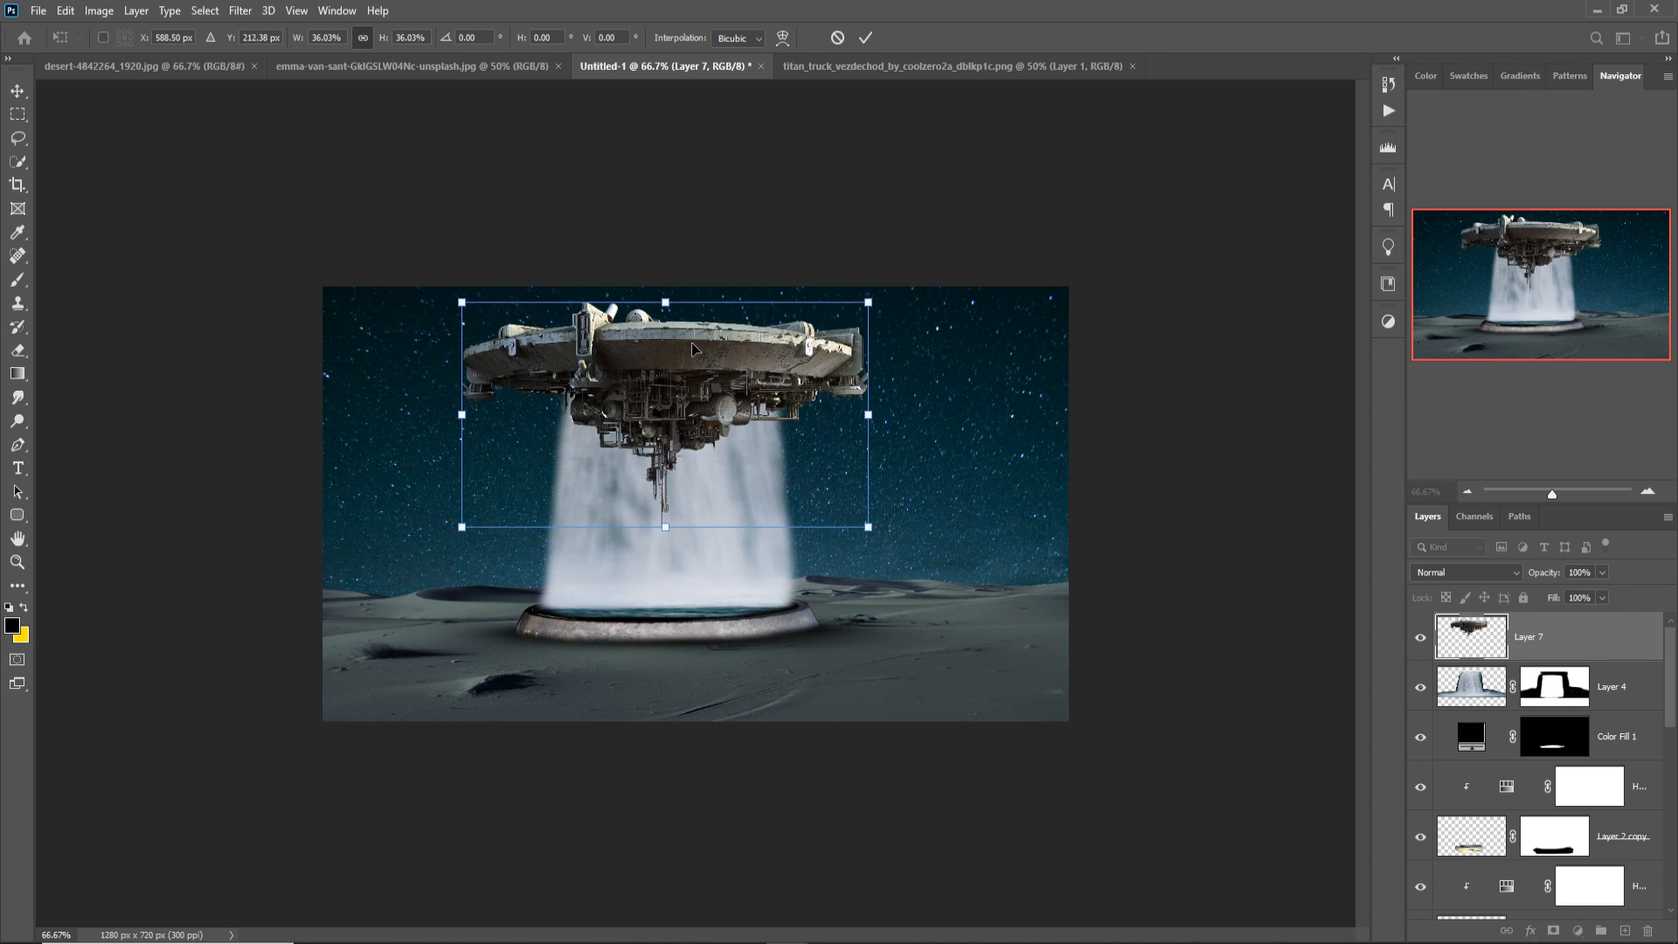
pyautogui.click(865, 37)
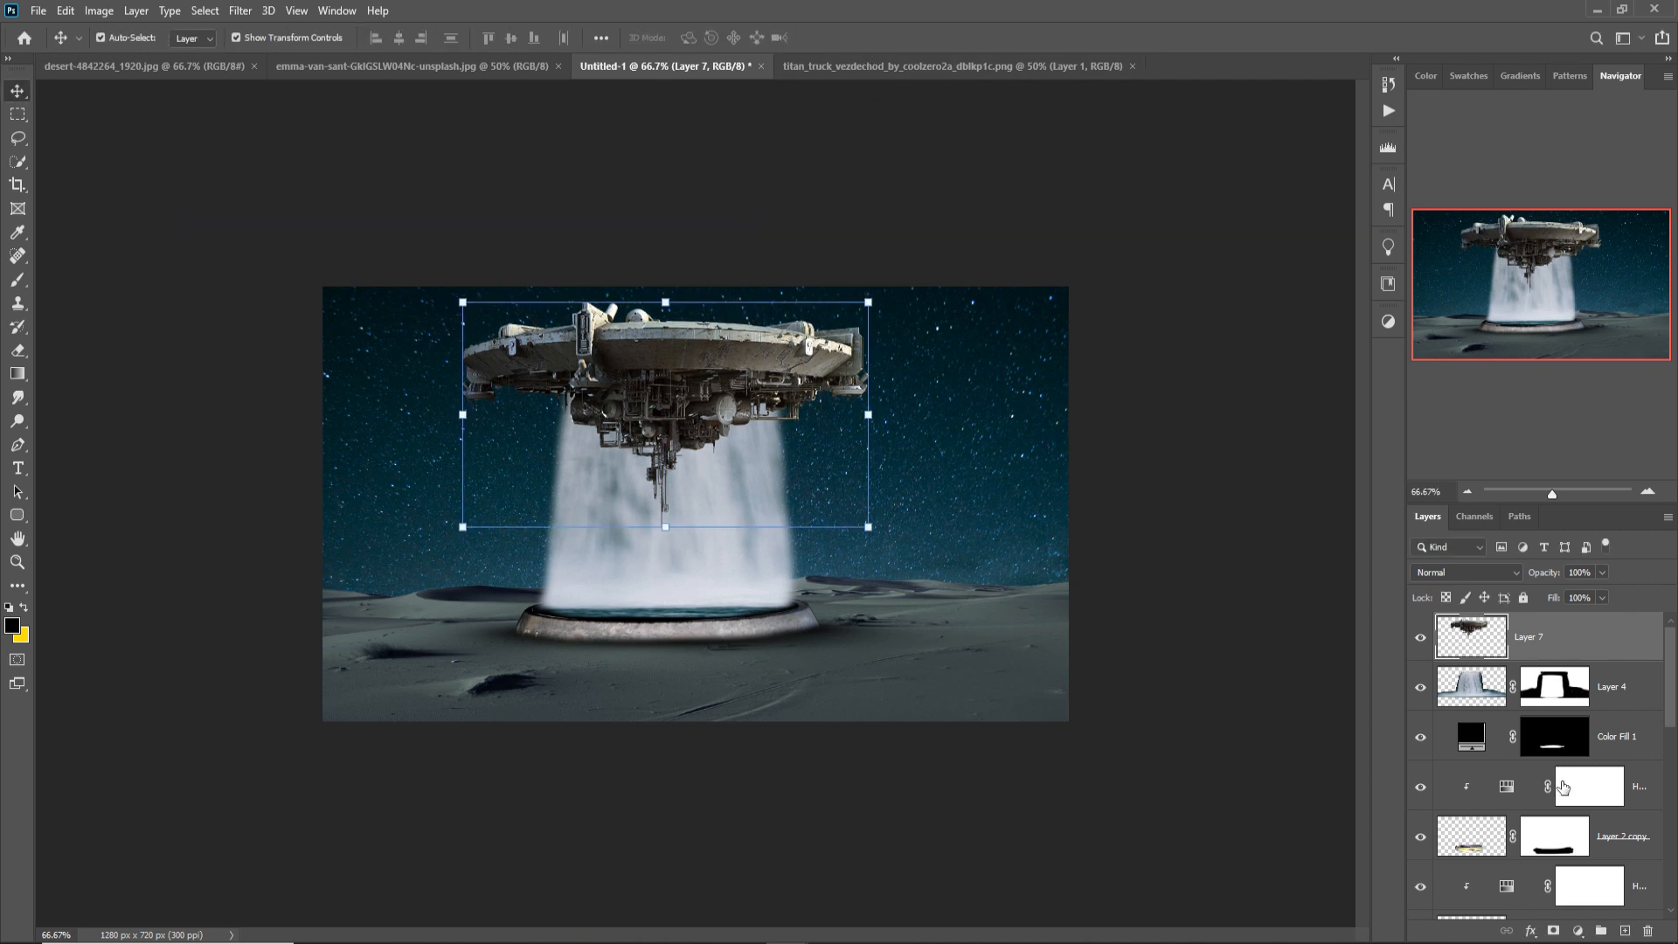
# Add a layer mask to the spaceship and paint out its hanging underside where it covers the waterfall.
pyautogui.click(1554, 931)
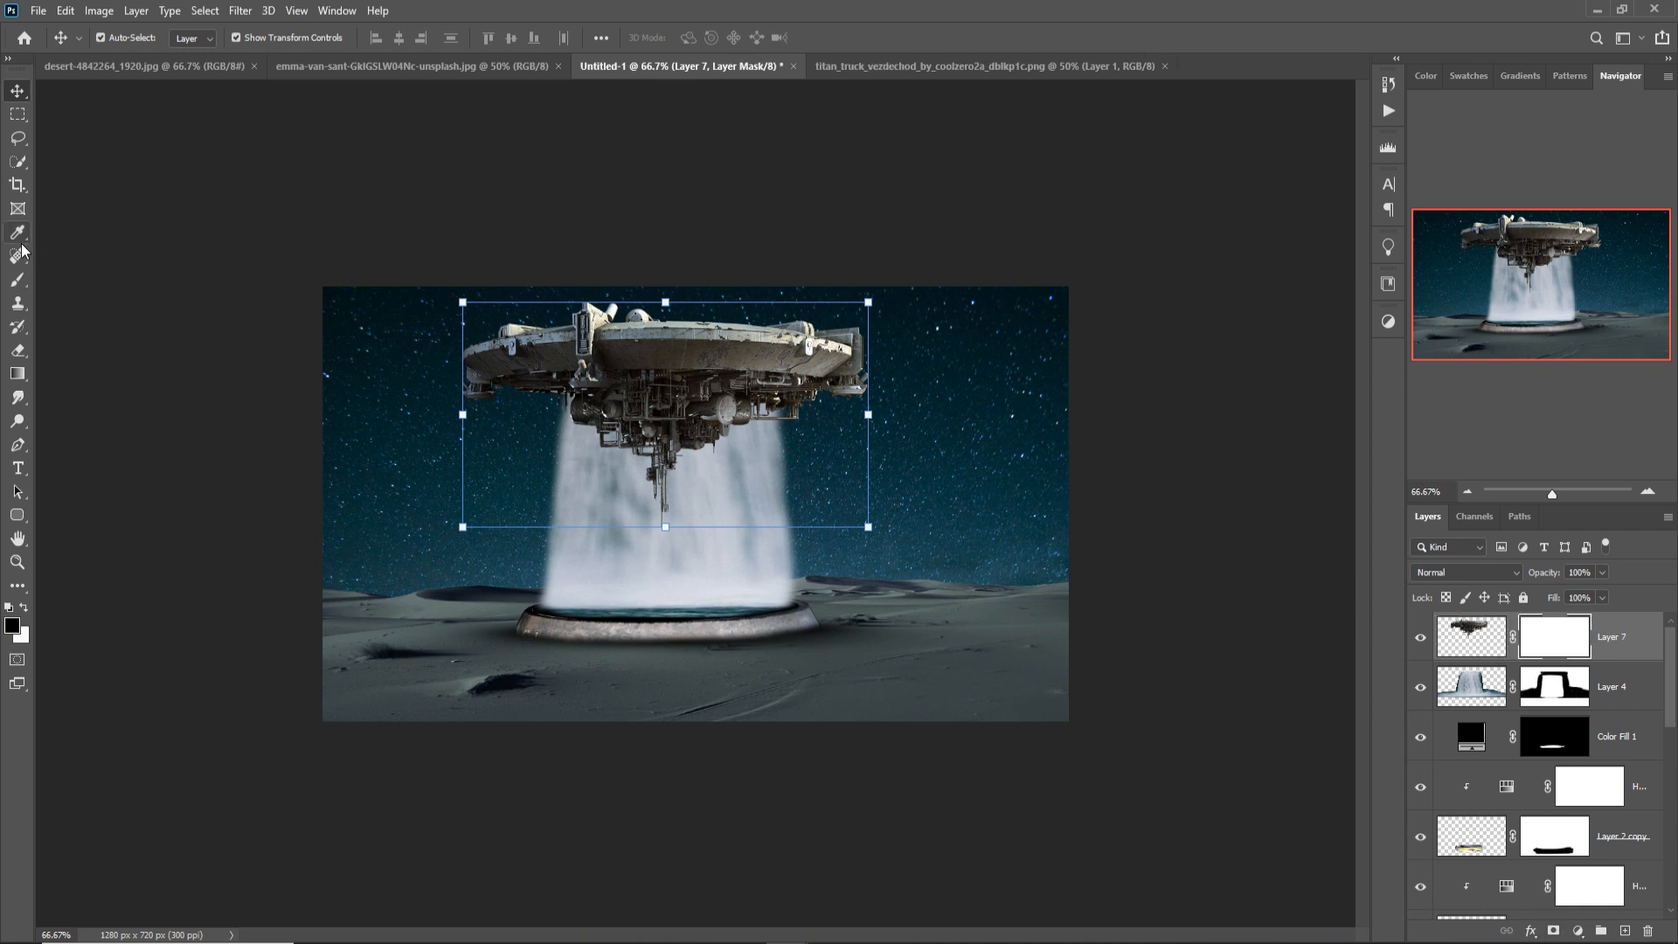
pyautogui.click(17, 280)
pyautogui.moveTo(685, 506)
pyautogui.mouseDown()
pyautogui.moveTo(718, 457)
pyautogui.moveTo(685, 432)
pyautogui.moveTo(732, 422)
pyautogui.moveTo(605, 427)
pyautogui.moveTo(646, 414)
pyautogui.moveTo(680, 452)
pyautogui.moveTo(631, 395)
pyautogui.moveTo(594, 407)
pyautogui.moveTo(743, 392)
pyautogui.moveTo(782, 411)
pyautogui.mouseUp()
pyautogui.press('[')
pyautogui.press('[')
pyautogui.press('[')
pyautogui.press('[')
pyautogui.press('[')
pyautogui.press('[')
pyautogui.press('[')
pyautogui.press('[')
pyautogui.press('[')
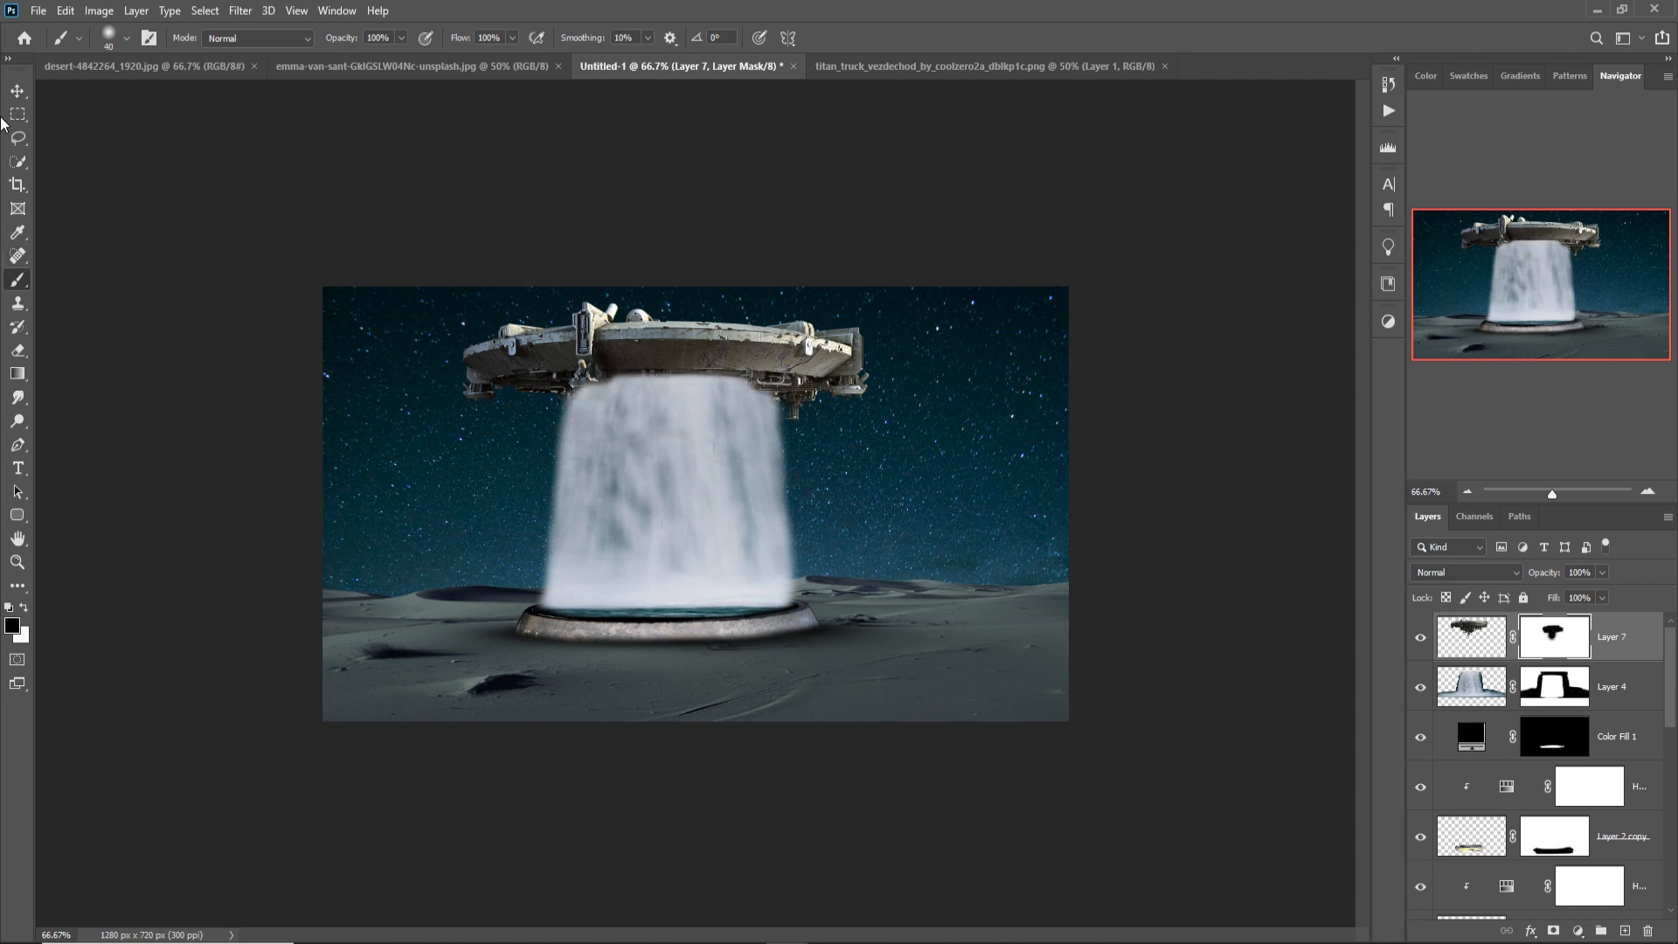
# Float the titan_truck image in its own window and copy the truck into the waterfall composite as a new layer.
pyautogui.click(17, 90)
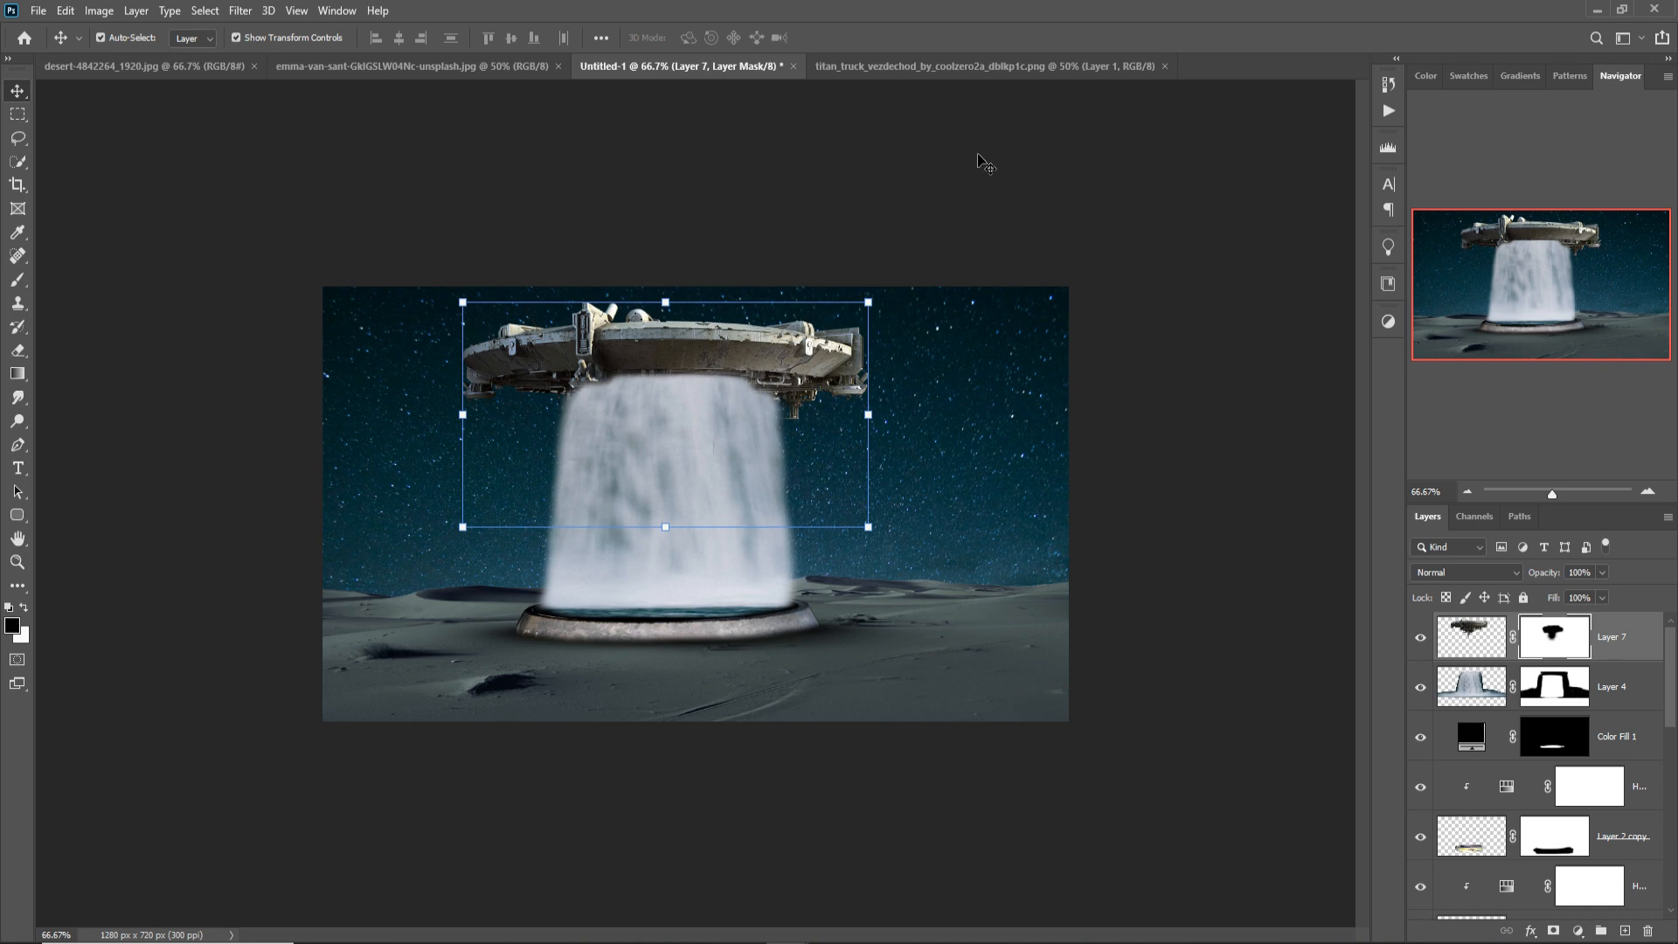
pyautogui.moveTo(917, 65); pyautogui.dragTo(1326, 111)
pyautogui.moveTo(1490, 350); pyautogui.dragTo(1000, 442)
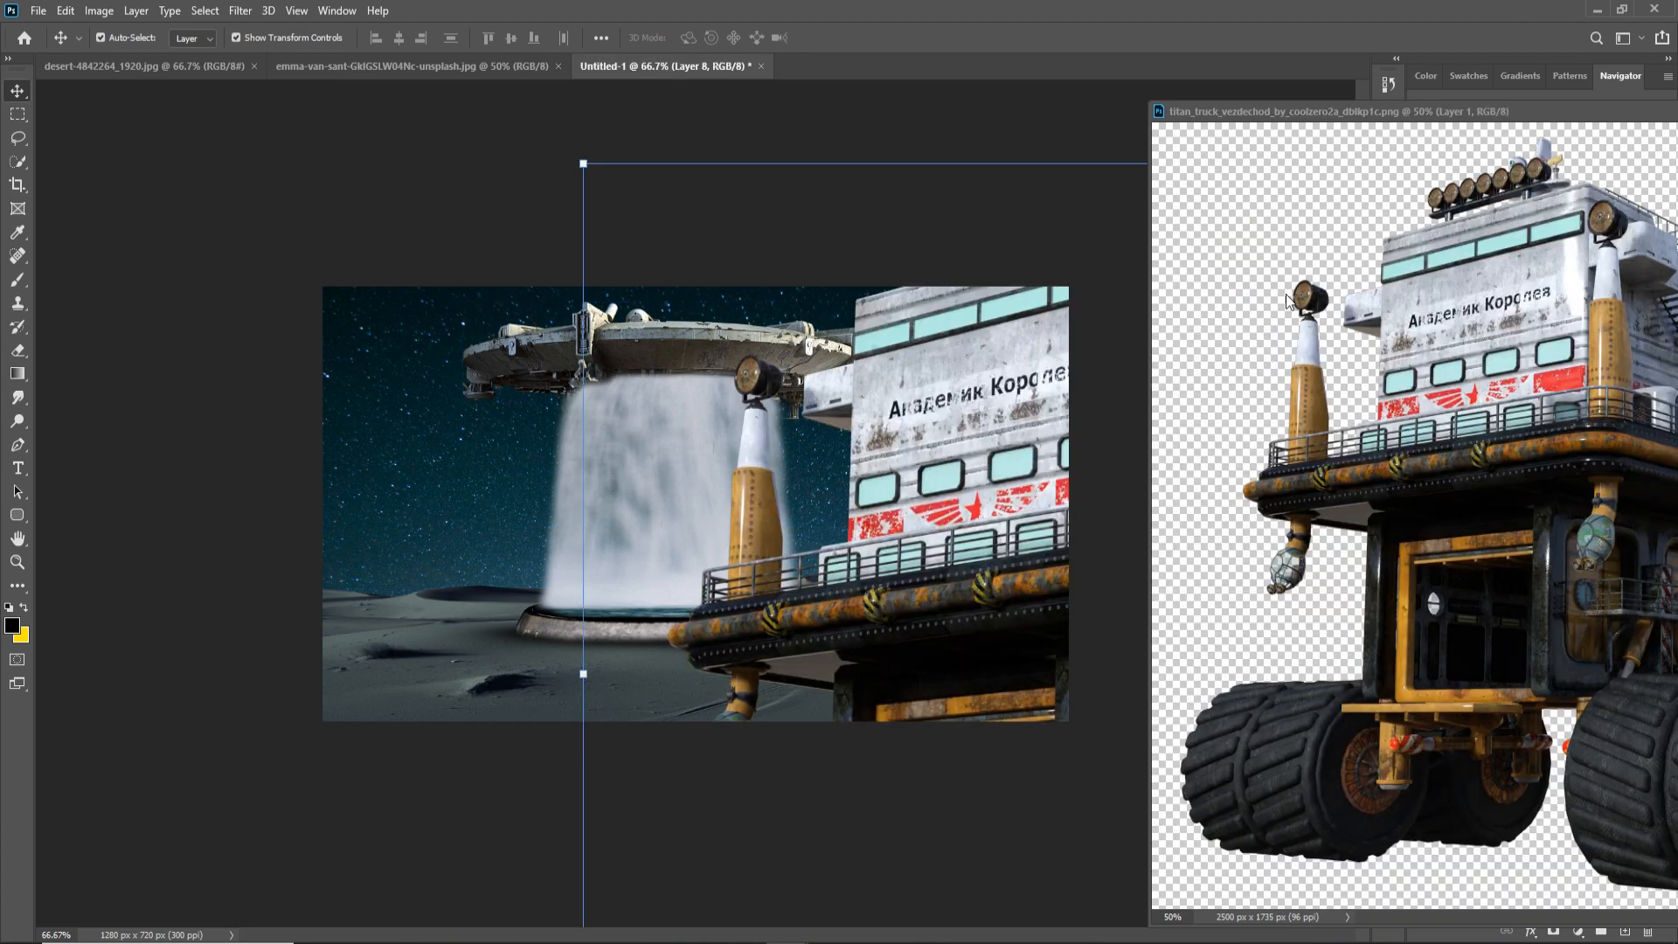
pyautogui.moveTo(1503, 112); pyautogui.dragTo(1028, 265)
pyautogui.moveTo(1322, 266); pyautogui.dragTo(787, 264)
pyautogui.click(1228, 264)
# Scale the truck down to about 13.3% and set it on the desert to the right of the waterfall.
pyautogui.moveTo(1223, 289); pyautogui.dragTo(836, 374)
pyautogui.moveTo(857, 249); pyautogui.dragTo(857, 805)
pyautogui.moveTo(793, 865); pyautogui.dragTo(875, 403)
pyautogui.moveTo(945, 346); pyautogui.dragTo(940, 588)
pyautogui.moveTo(920, 678); pyautogui.dragTo(938, 511)
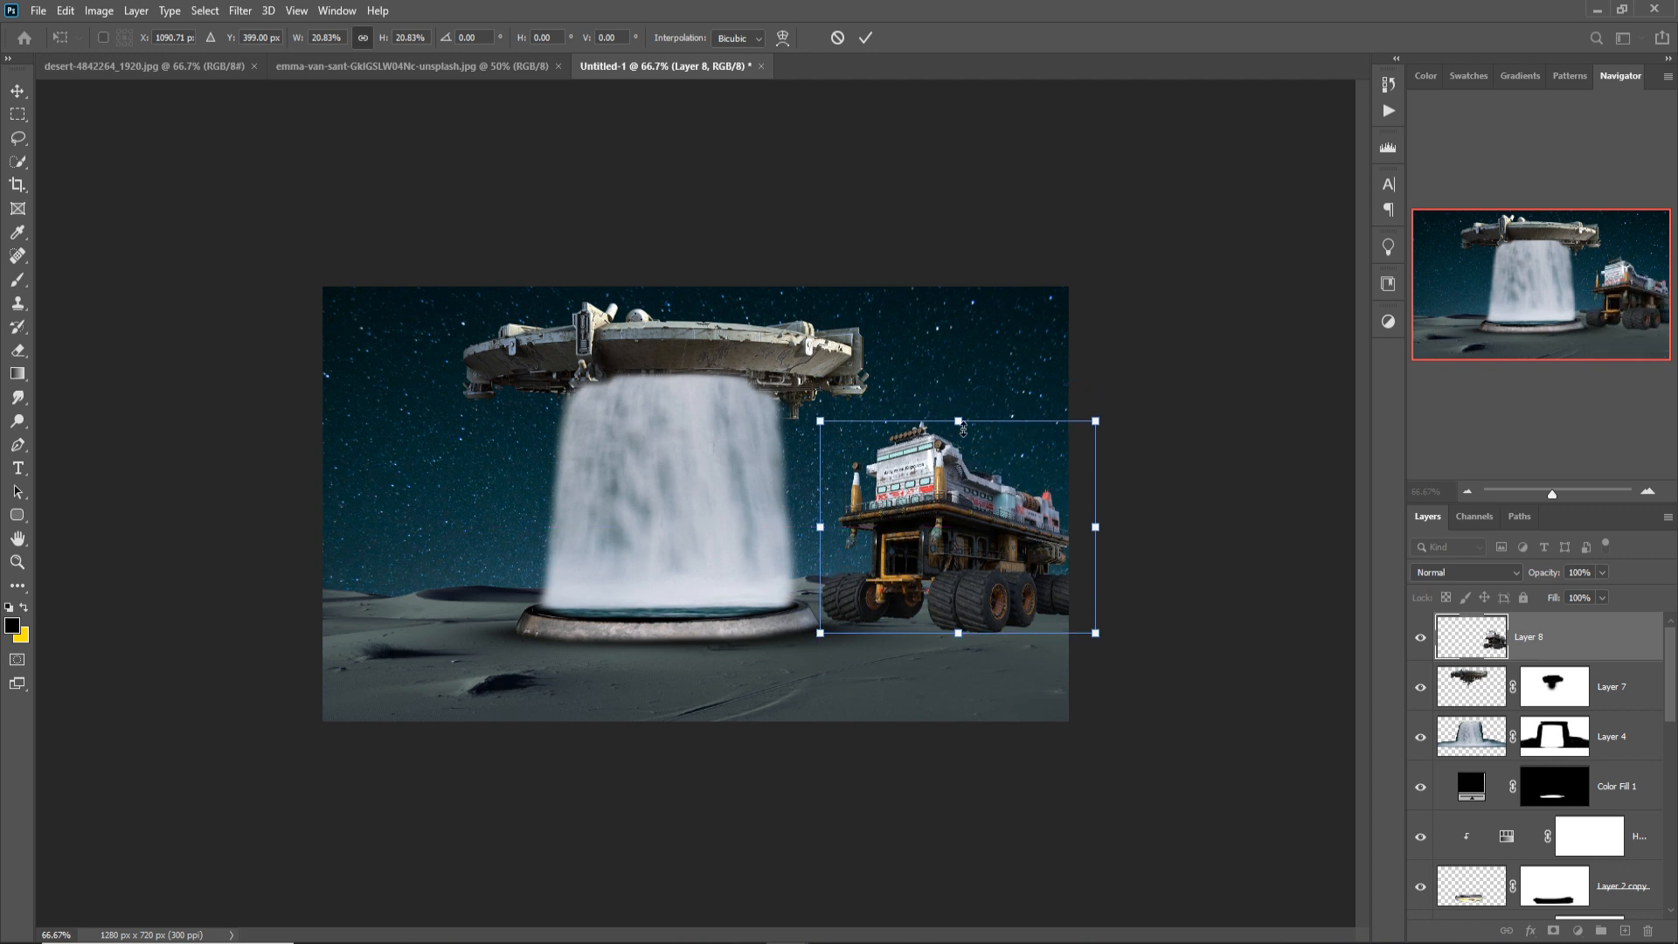
pyautogui.moveTo(963, 429); pyautogui.dragTo(961, 485)
pyautogui.moveTo(942, 565)
pyautogui.mouseDown()
pyautogui.moveTo(930, 540)
pyautogui.moveTo(931, 553)
pyautogui.mouseUp()
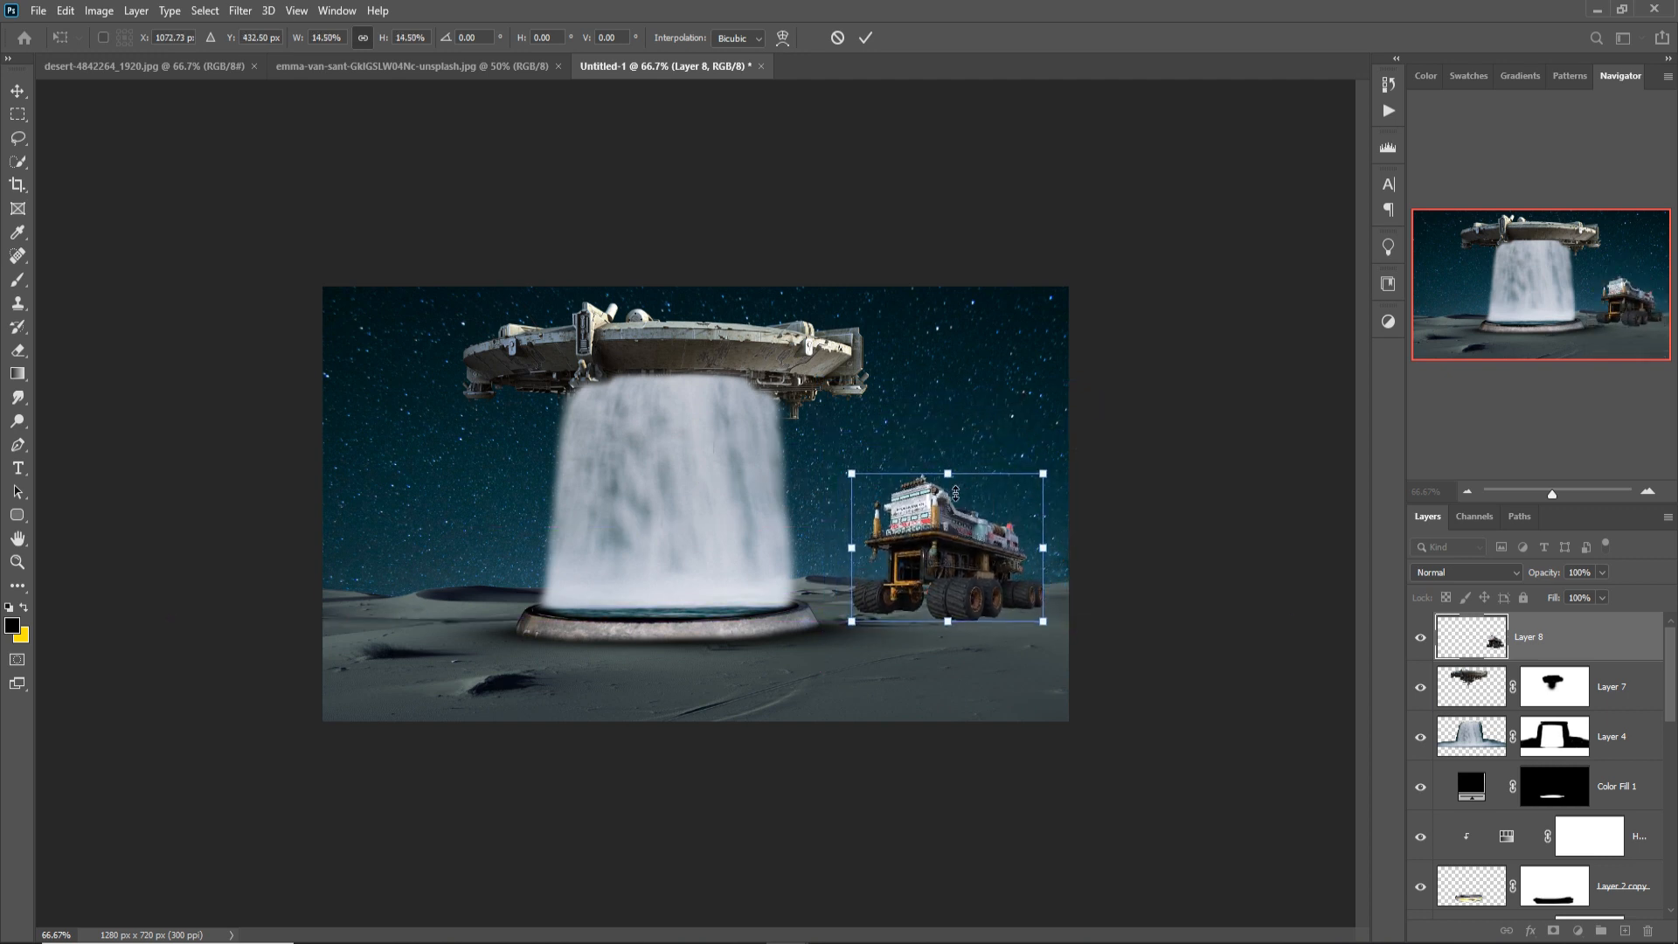
pyautogui.moveTo(956, 492); pyautogui.dragTo(941, 547)
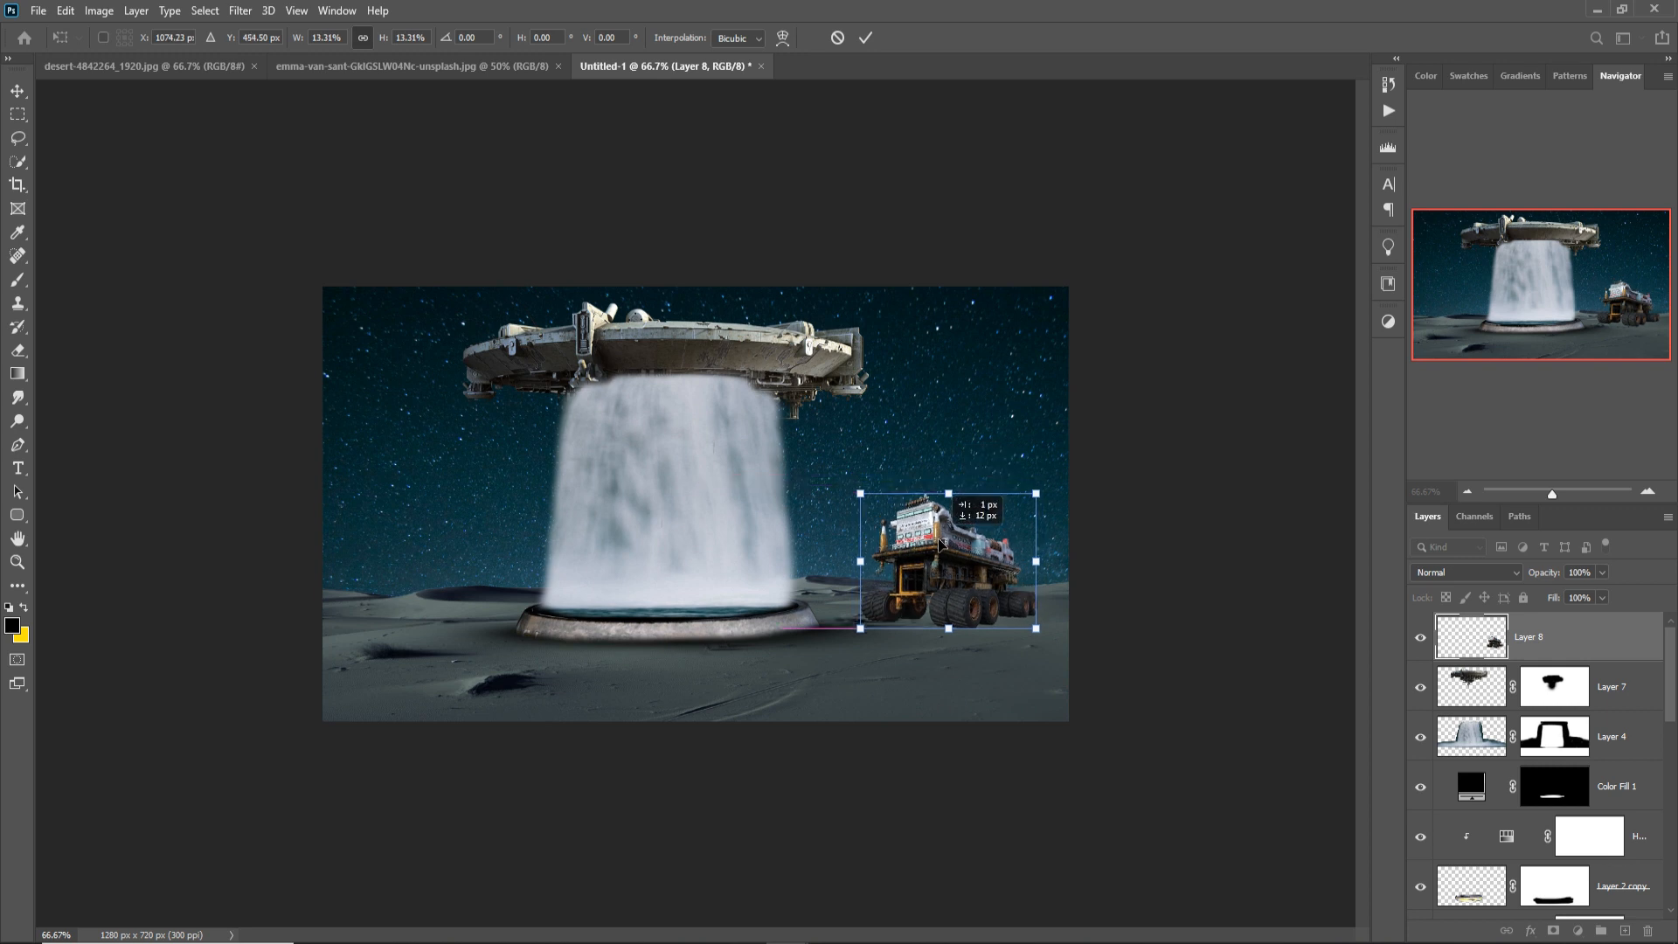
pyautogui.click(866, 39)
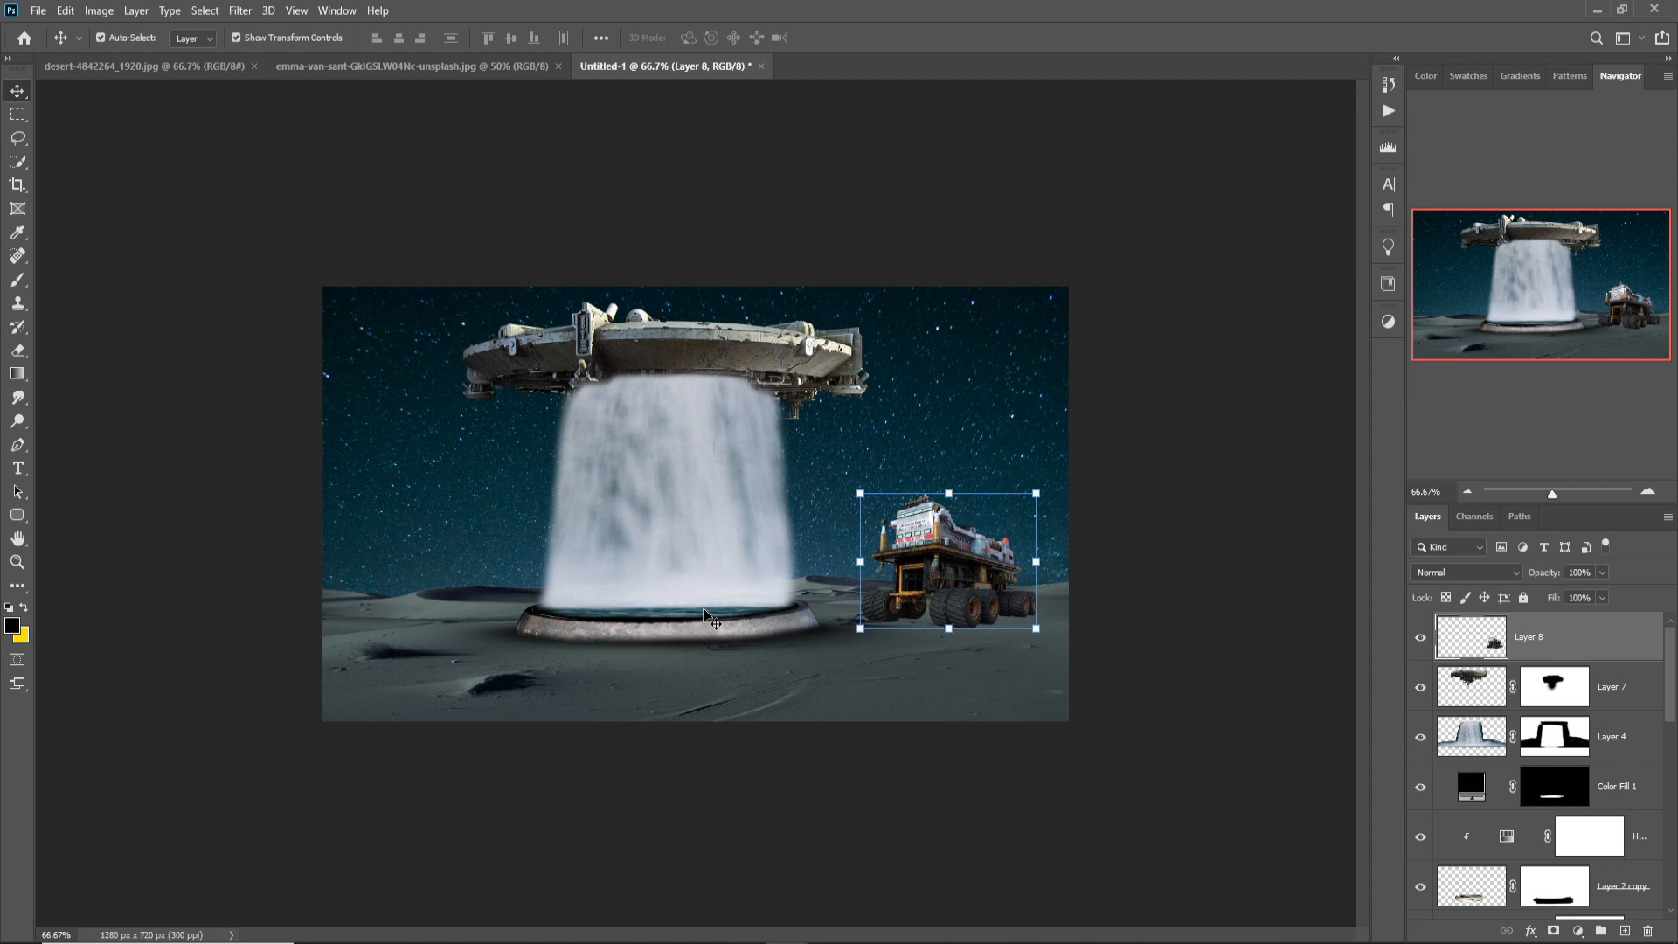
# Open robot.png, copy the robot into the waterfall composite as a new layer, and close the robot image.
pyautogui.click(874, 942)
pyautogui.click(1593, 885)
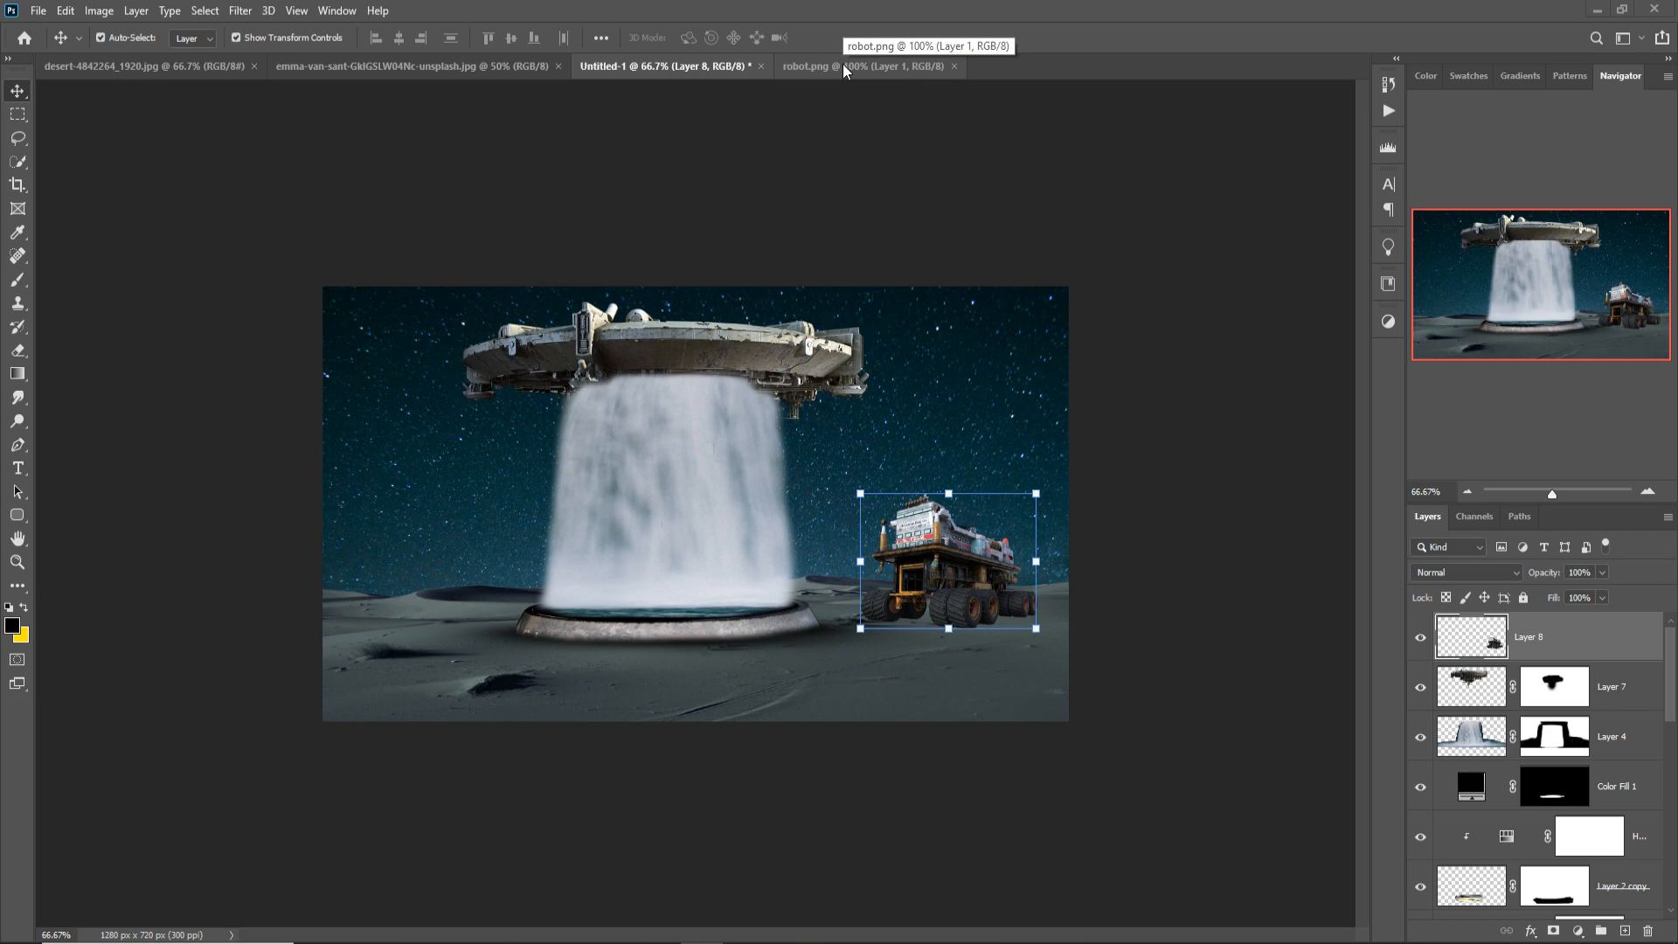
pyautogui.moveTo(843, 65); pyautogui.dragTo(889, 103)
pyautogui.moveTo(1142, 352); pyautogui.dragTo(678, 468)
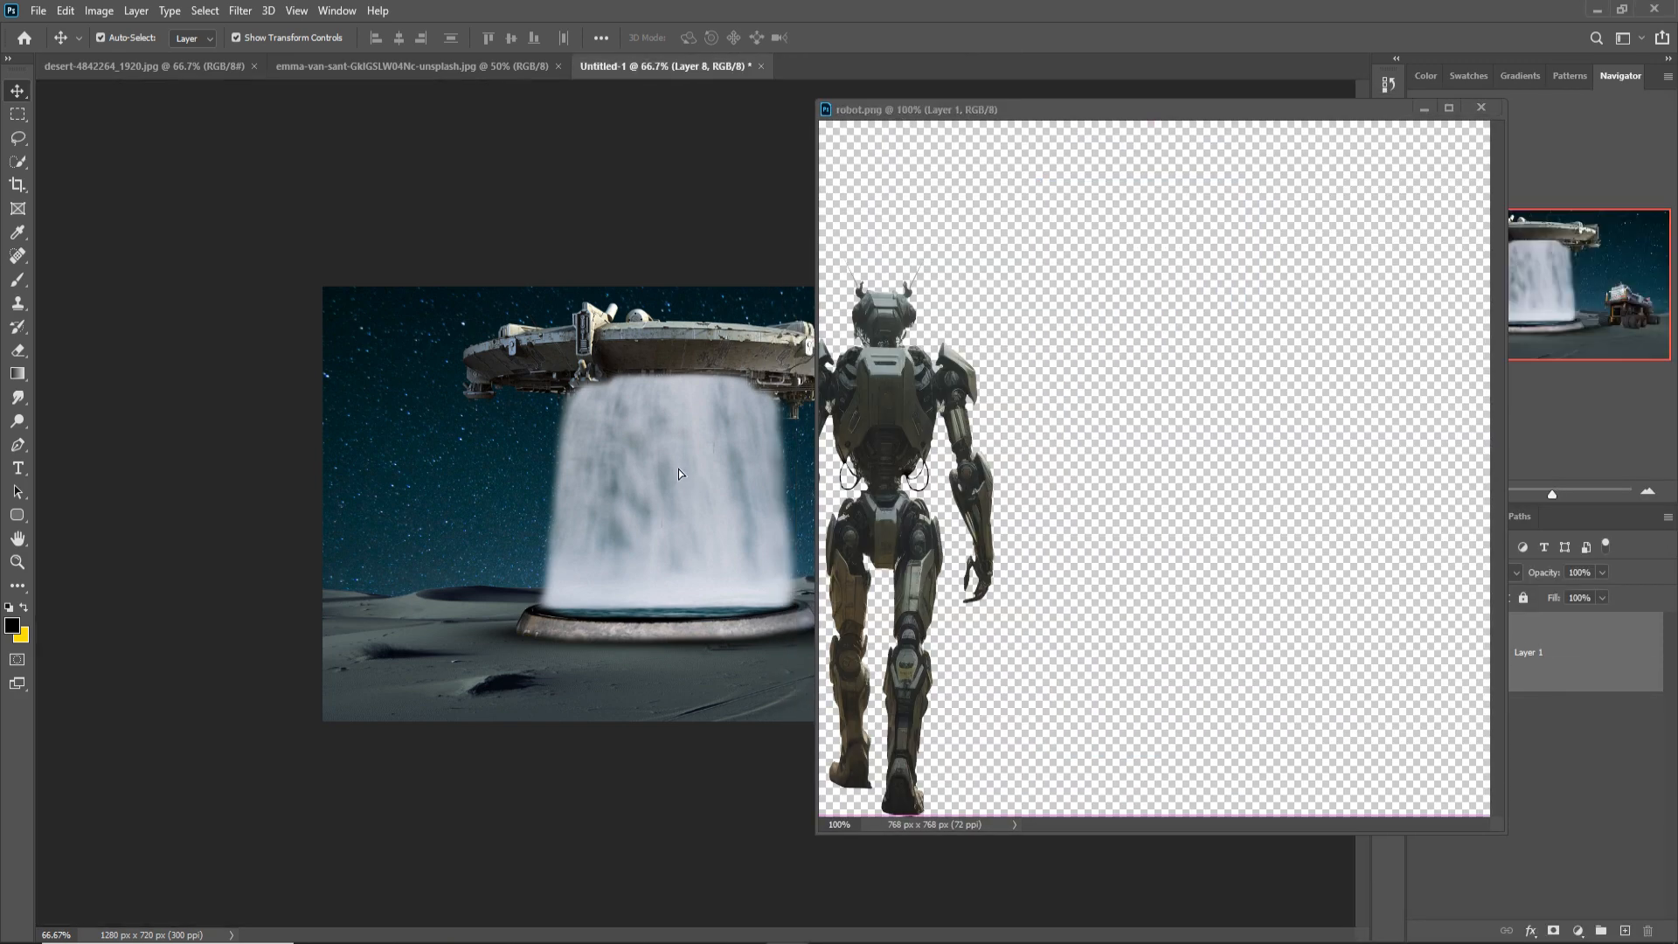
pyautogui.click(1300, 168)
pyautogui.hotkey('ctrl', 'w')
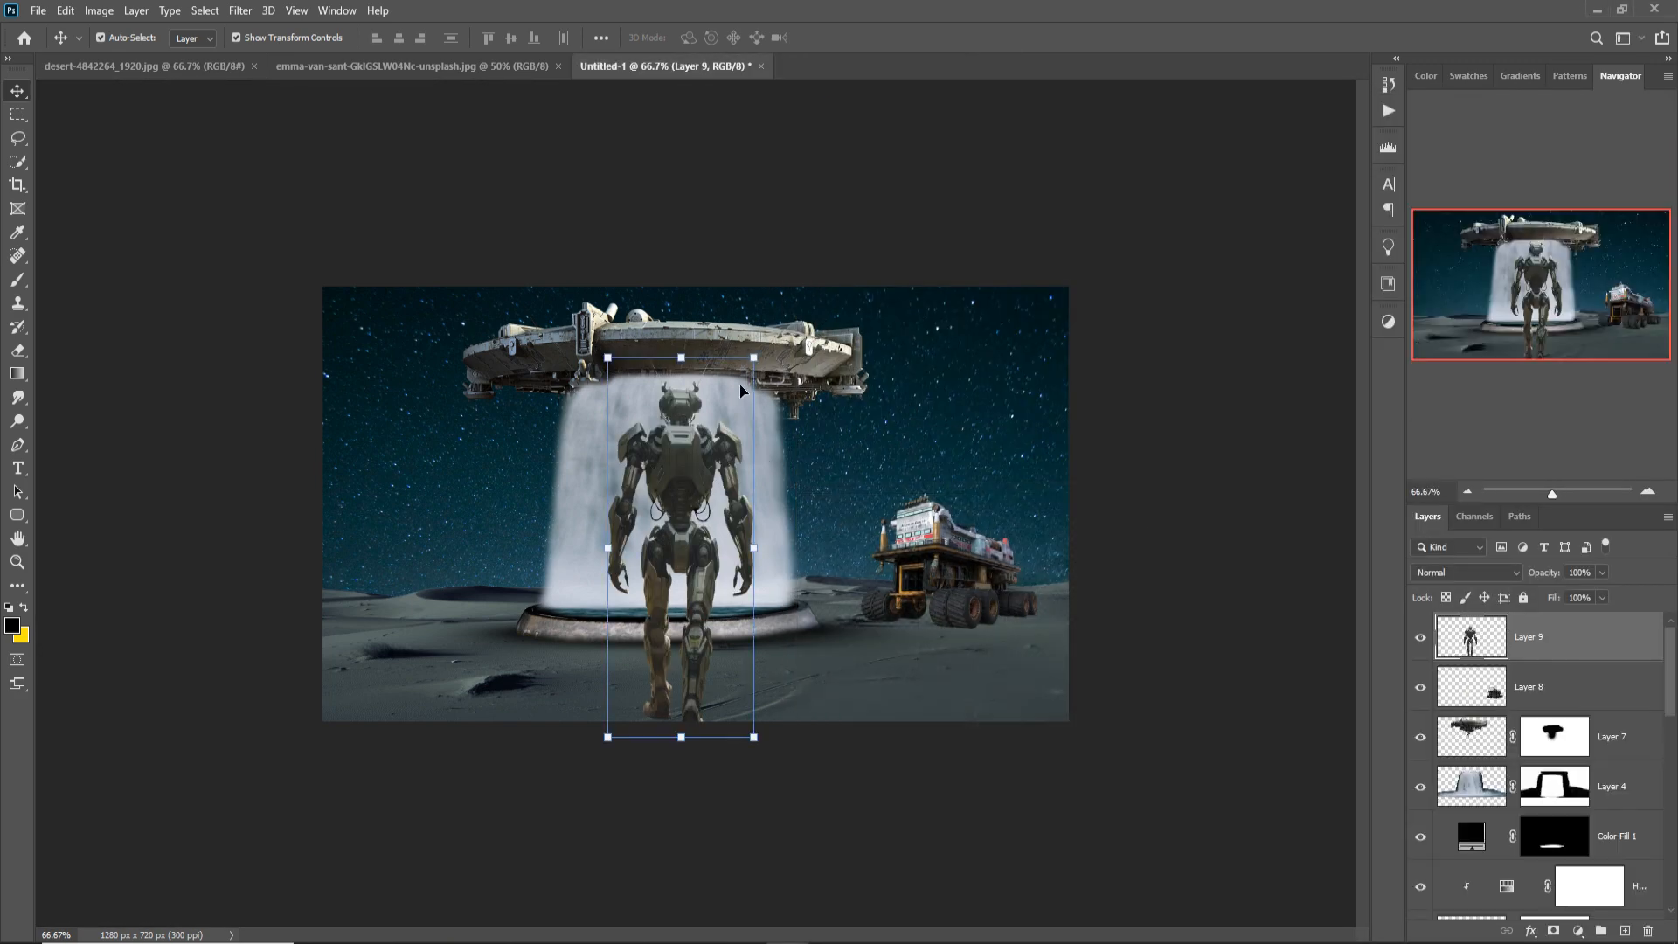
# Scale the robot down to about 38% and stand it in front of the half-buried ring.
pyautogui.moveTo(759, 359); pyautogui.dragTo(665, 585)
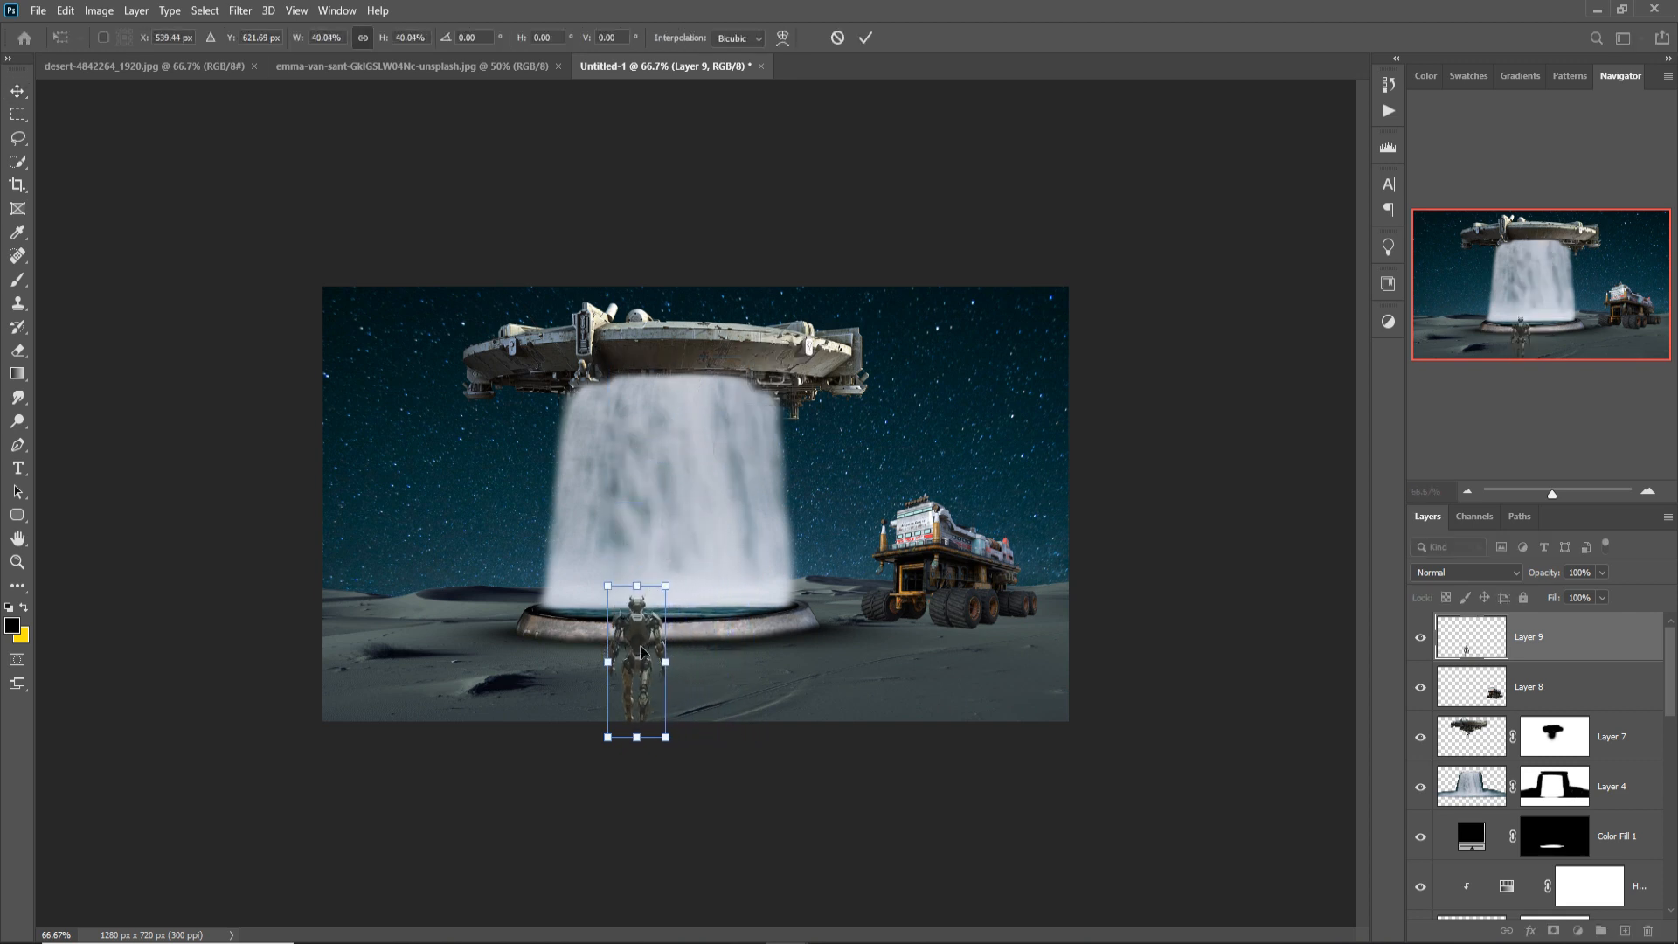
pyautogui.moveTo(632, 673); pyautogui.dragTo(639, 618)
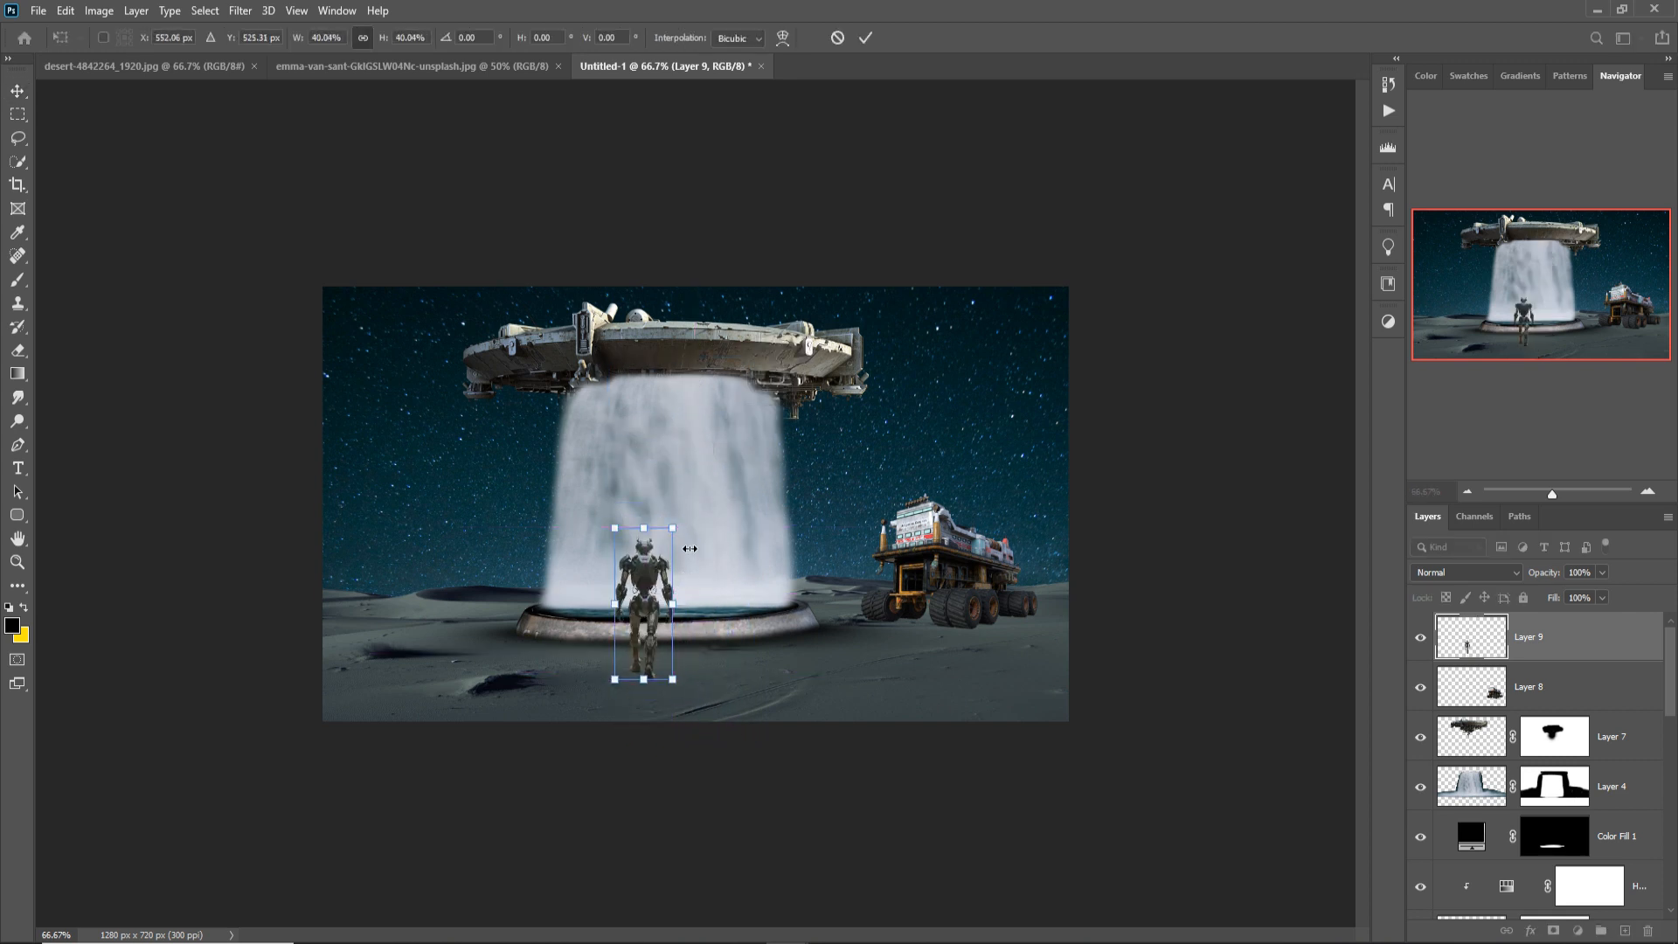
pyautogui.moveTo(679, 534); pyautogui.dragTo(655, 589)
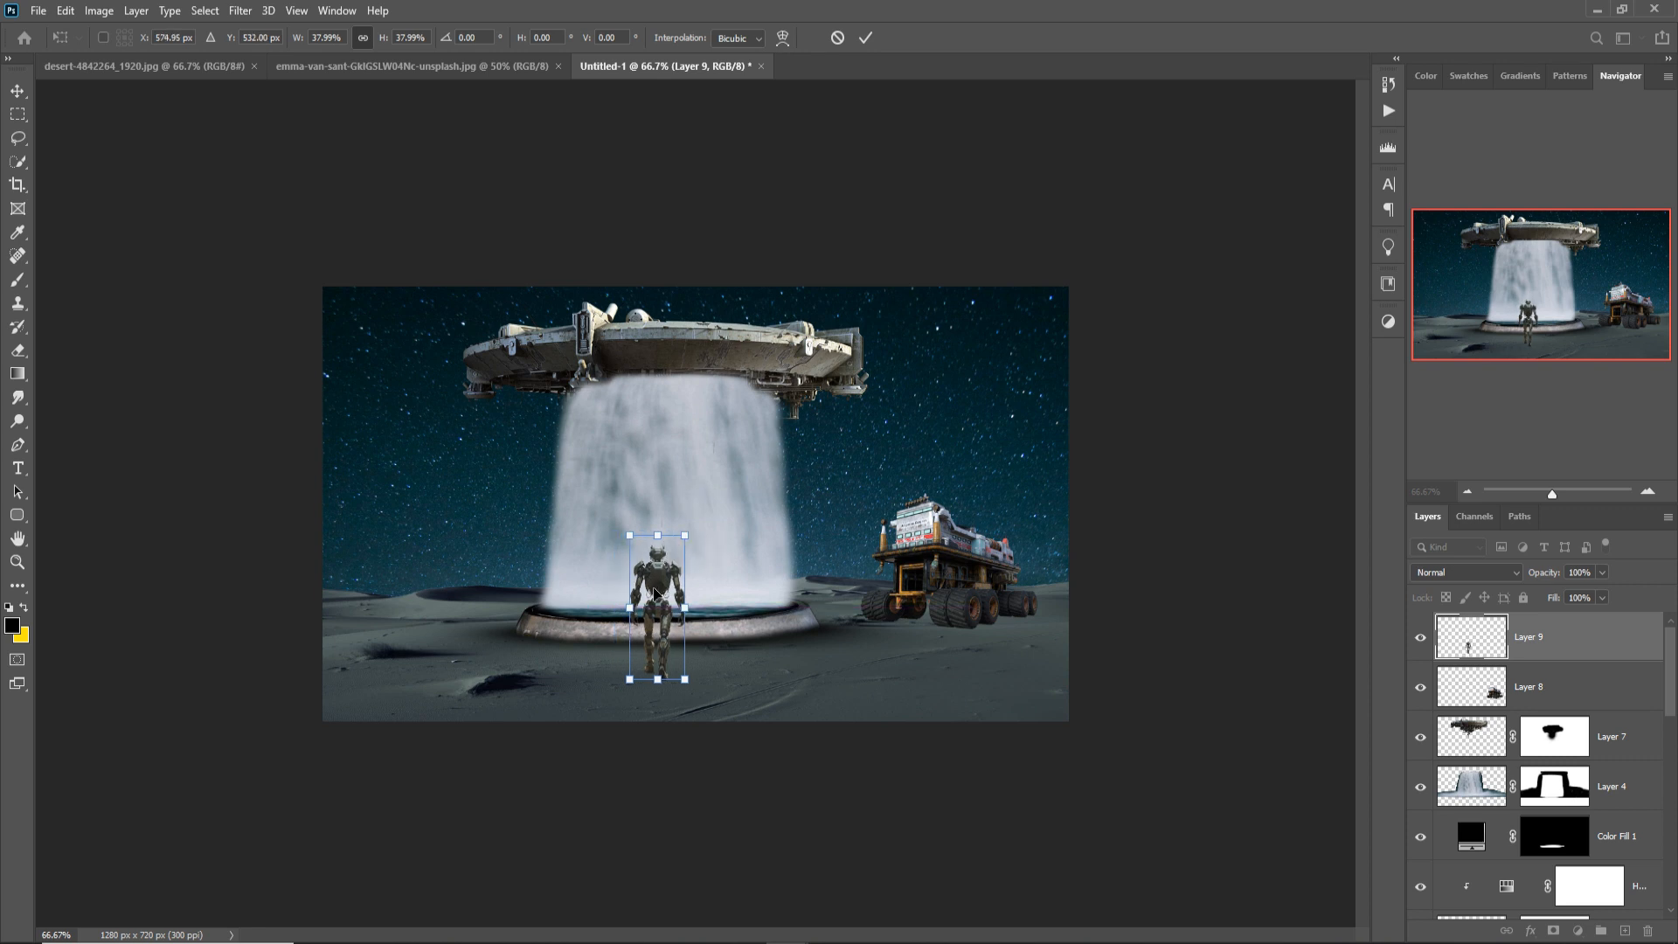
pyautogui.click(866, 37)
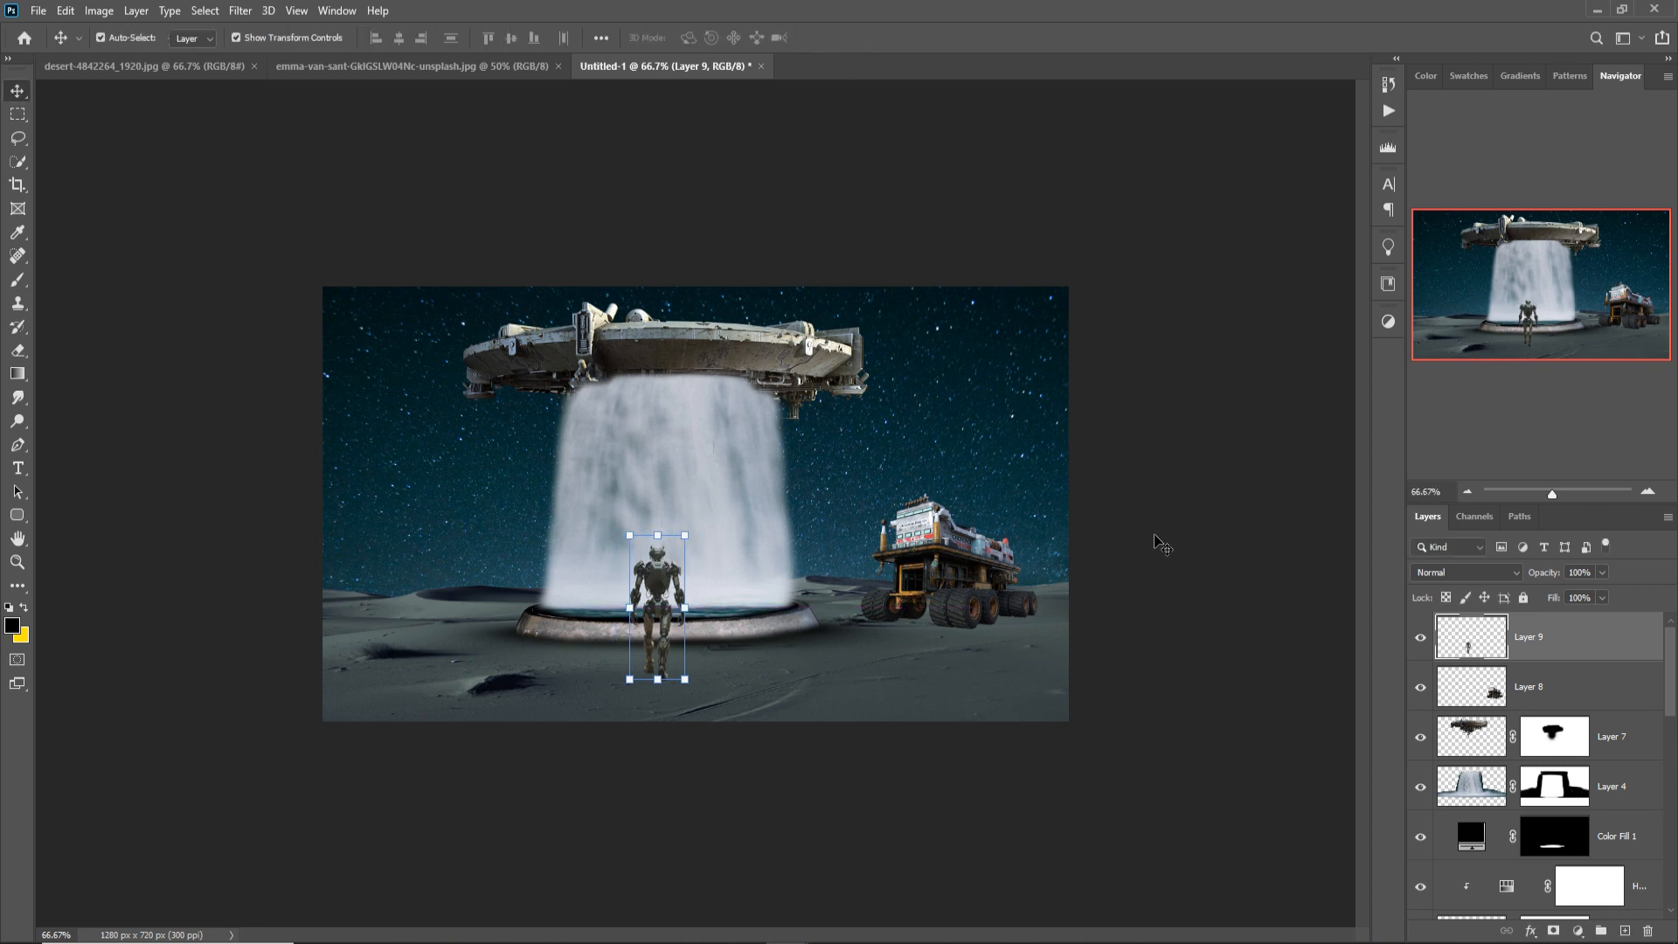
# Add a Curves adjustment clipped to the starry sky on Layer 6 and pull its midtones down to darken the sky.
pyautogui.scroll(-3, 1648, 770)
pyautogui.scroll(-4, 1647, 760)
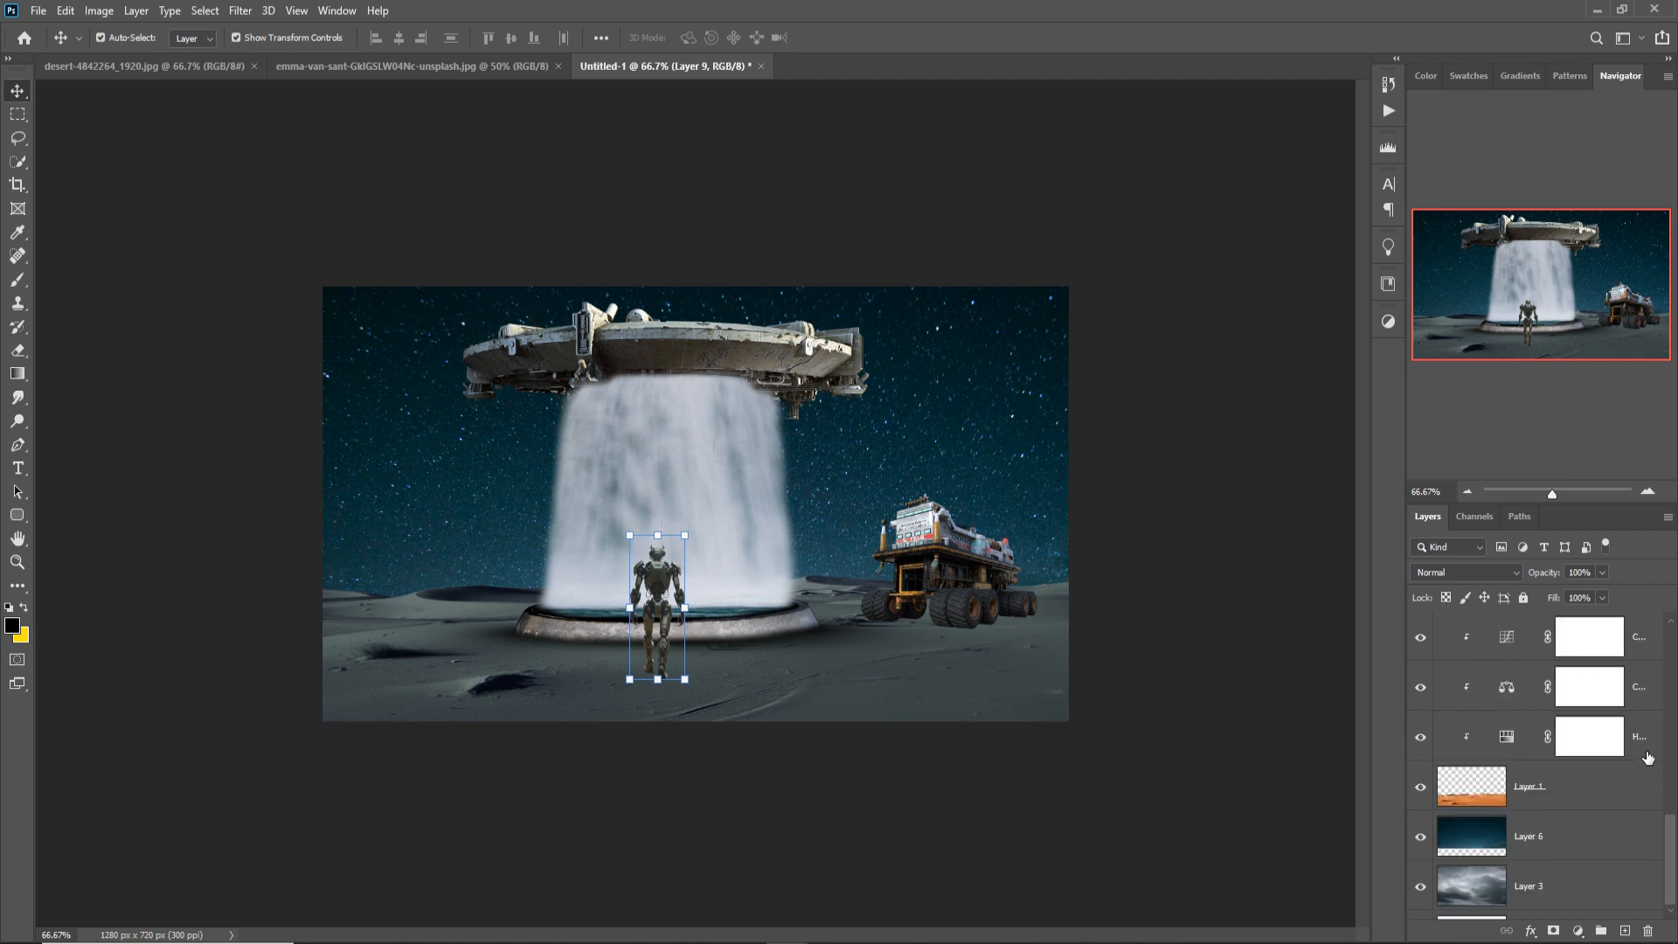
pyautogui.click(1573, 800)
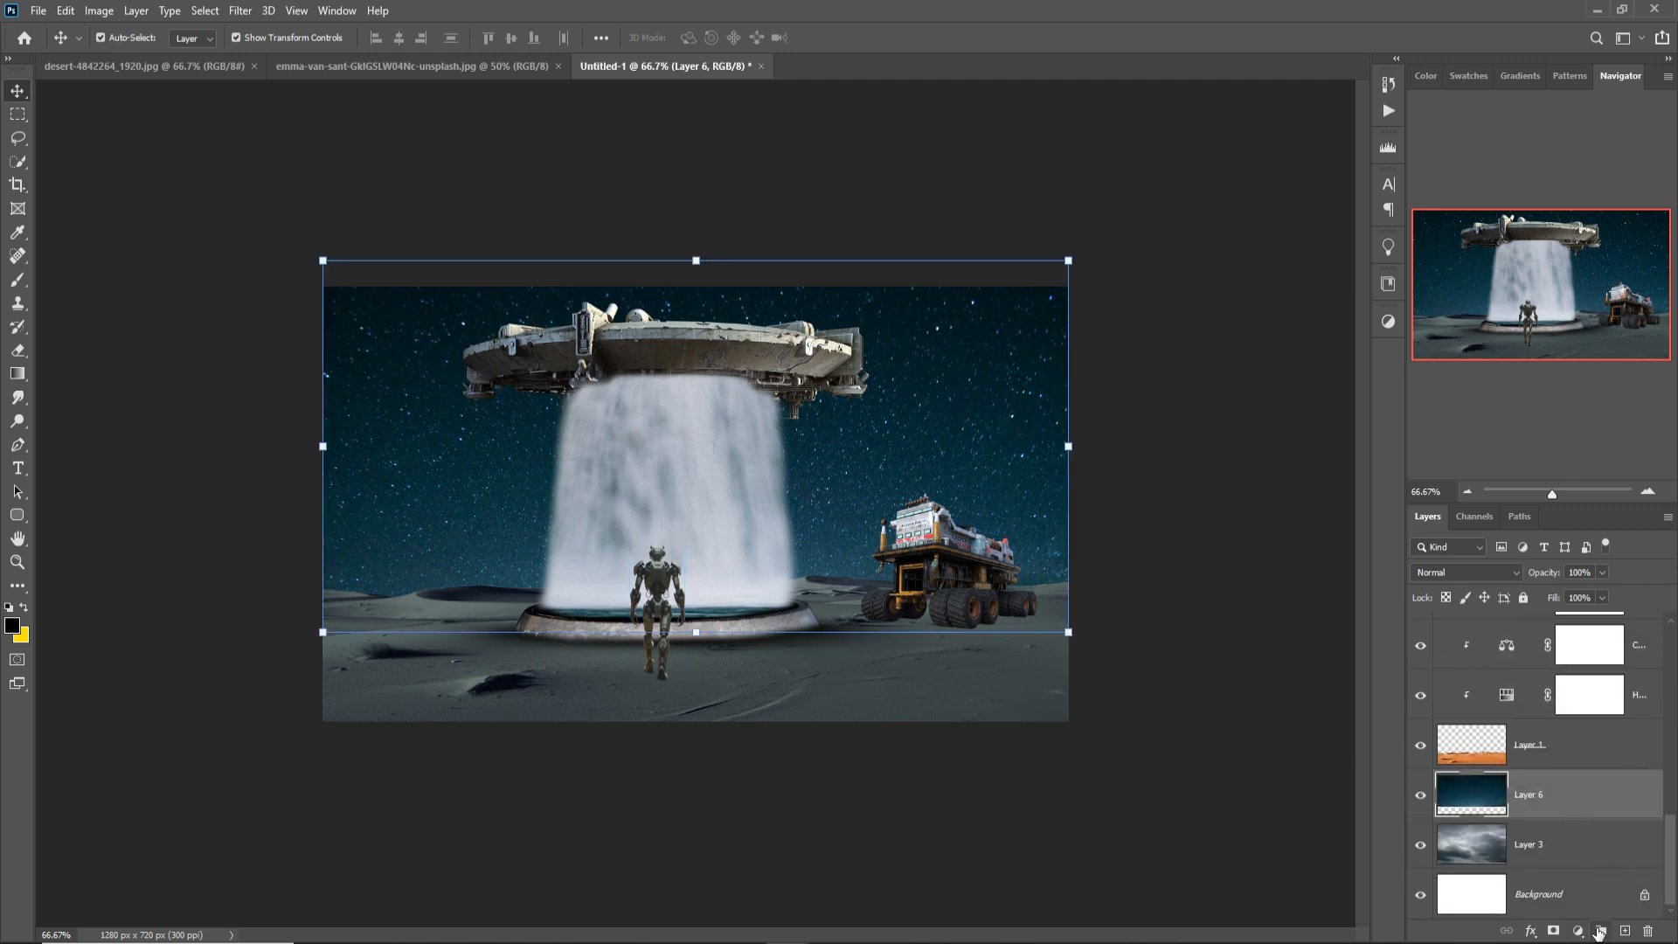
pyautogui.click(1579, 929)
pyautogui.click(1568, 700)
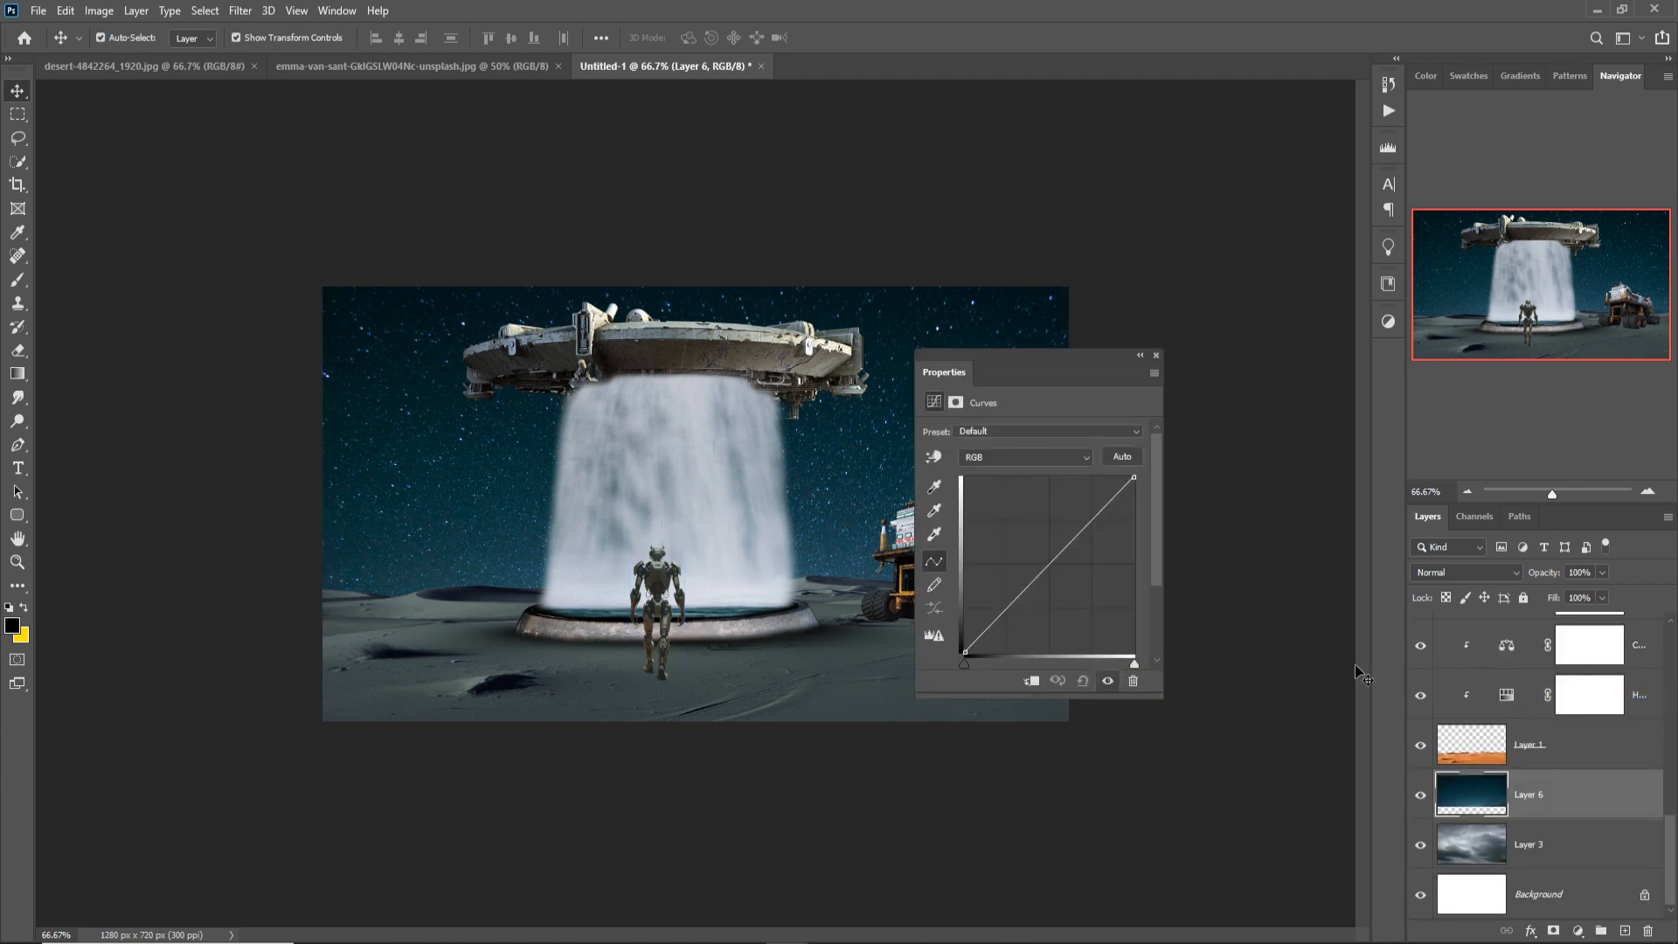
pyautogui.click(1030, 681)
pyautogui.moveTo(1064, 580)
pyautogui.mouseDown()
pyautogui.moveTo(1067, 564)
pyautogui.moveTo(1078, 580)
pyautogui.mouseUp()
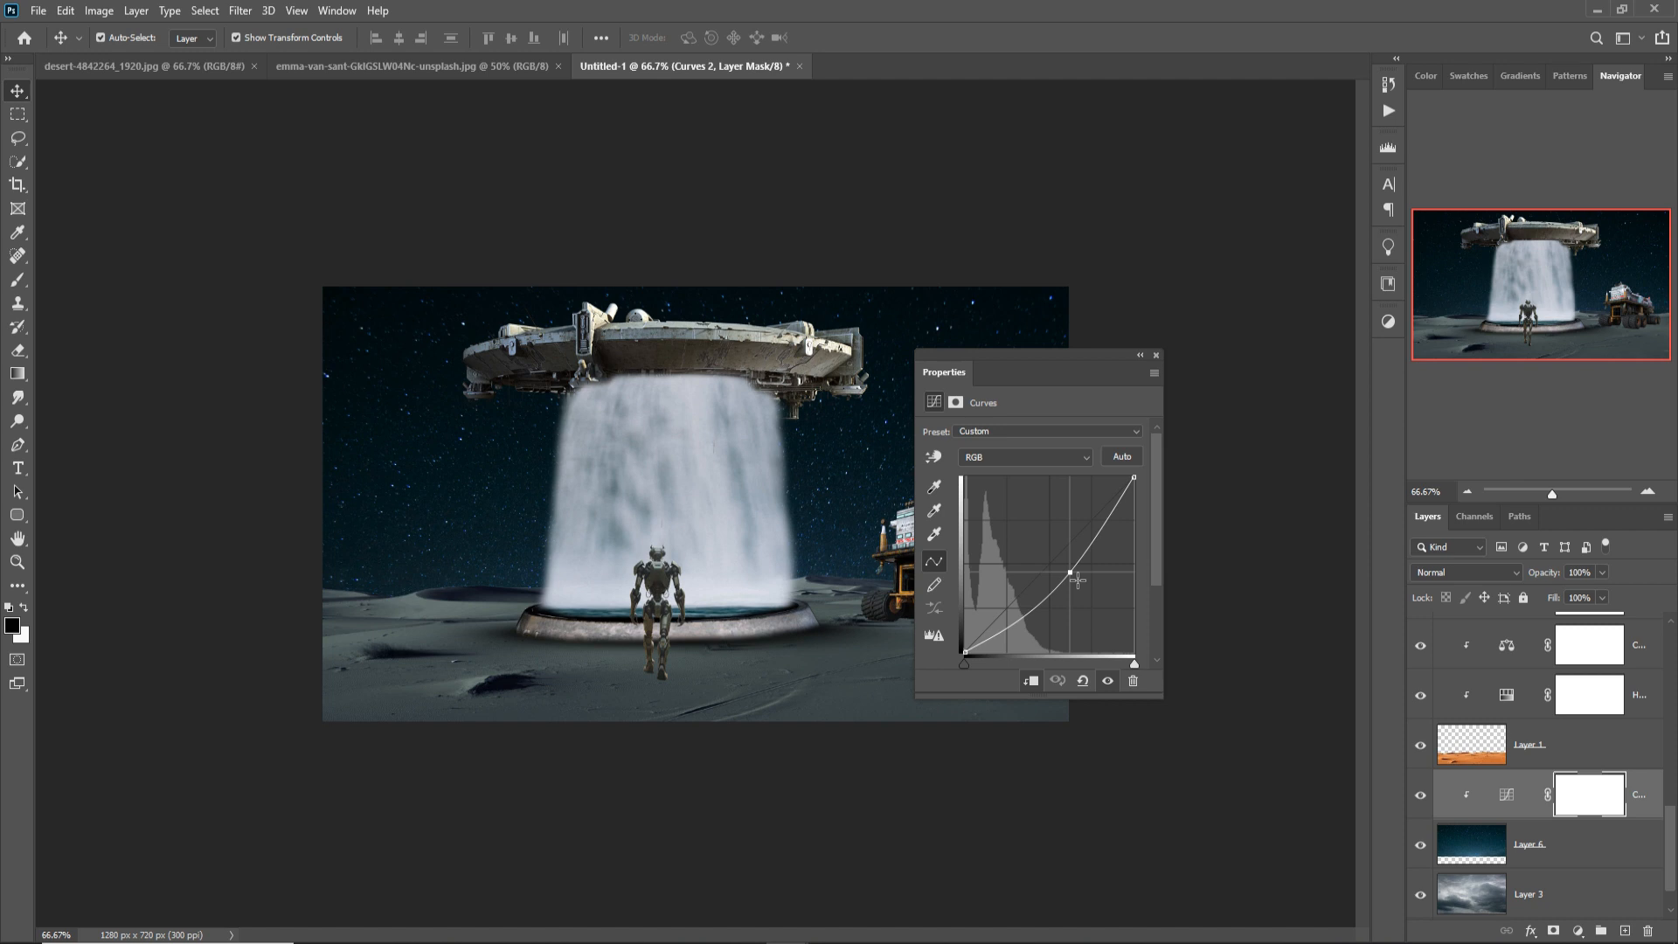
pyautogui.click(1155, 357)
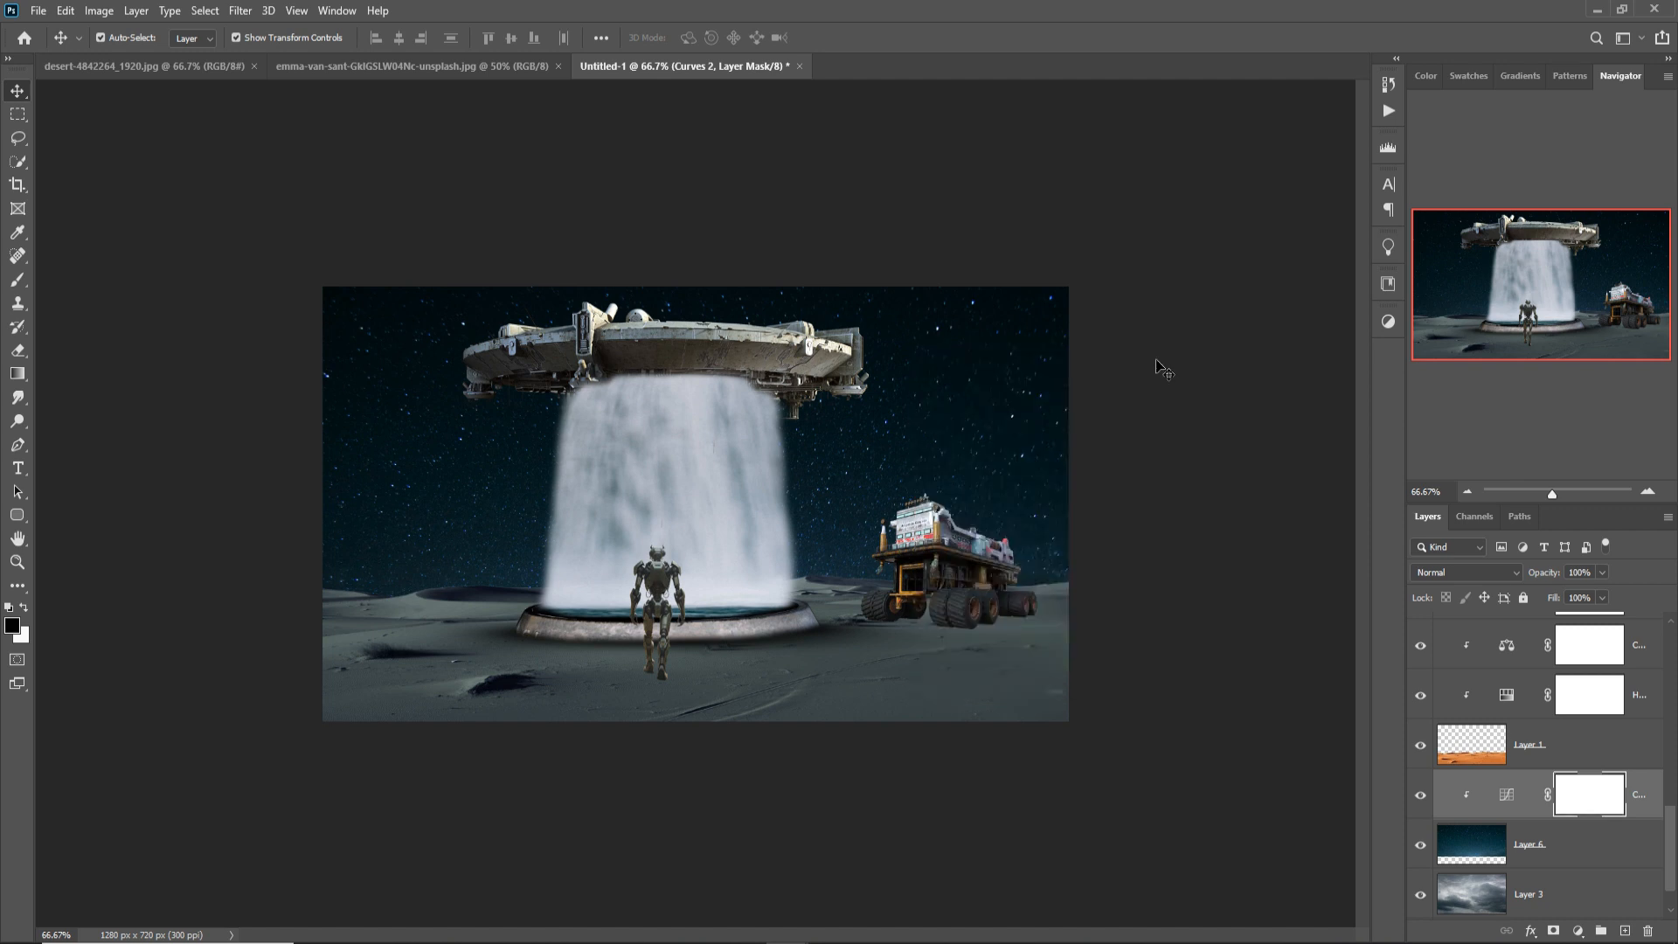
# Add an Exposure adjustment clipped to the desert on Layer 1, with exposure set to -0.56.
pyautogui.scroll(-1, 1626, 713)
pyautogui.scroll(3, 1626, 713)
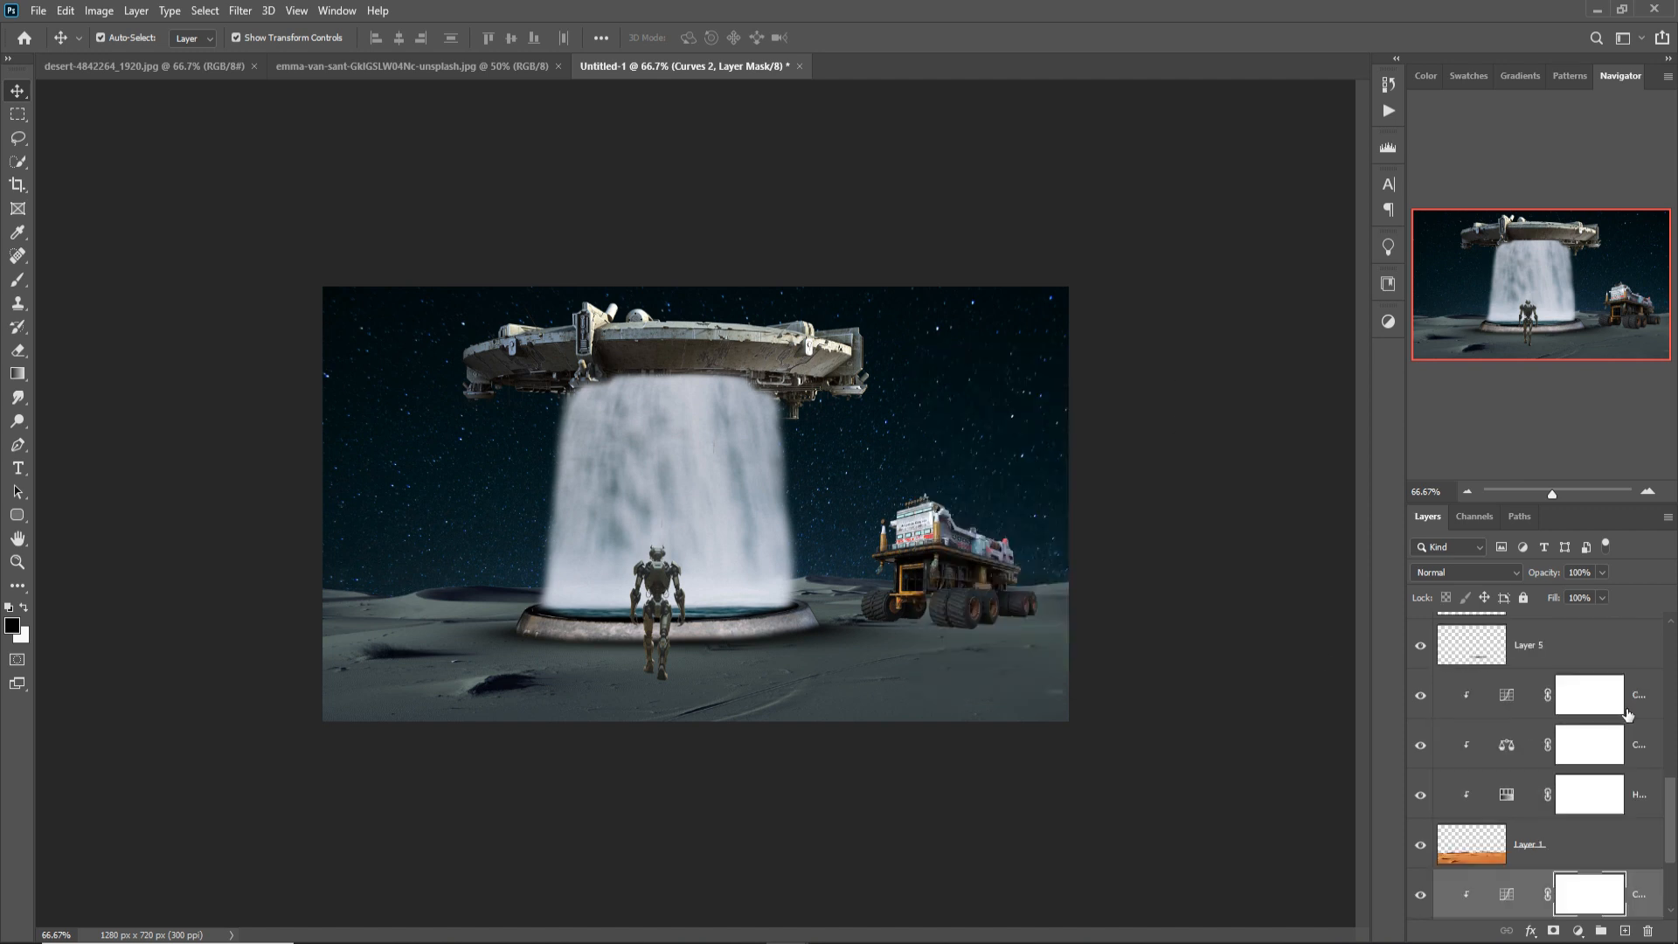
pyautogui.scroll(5, 1628, 713)
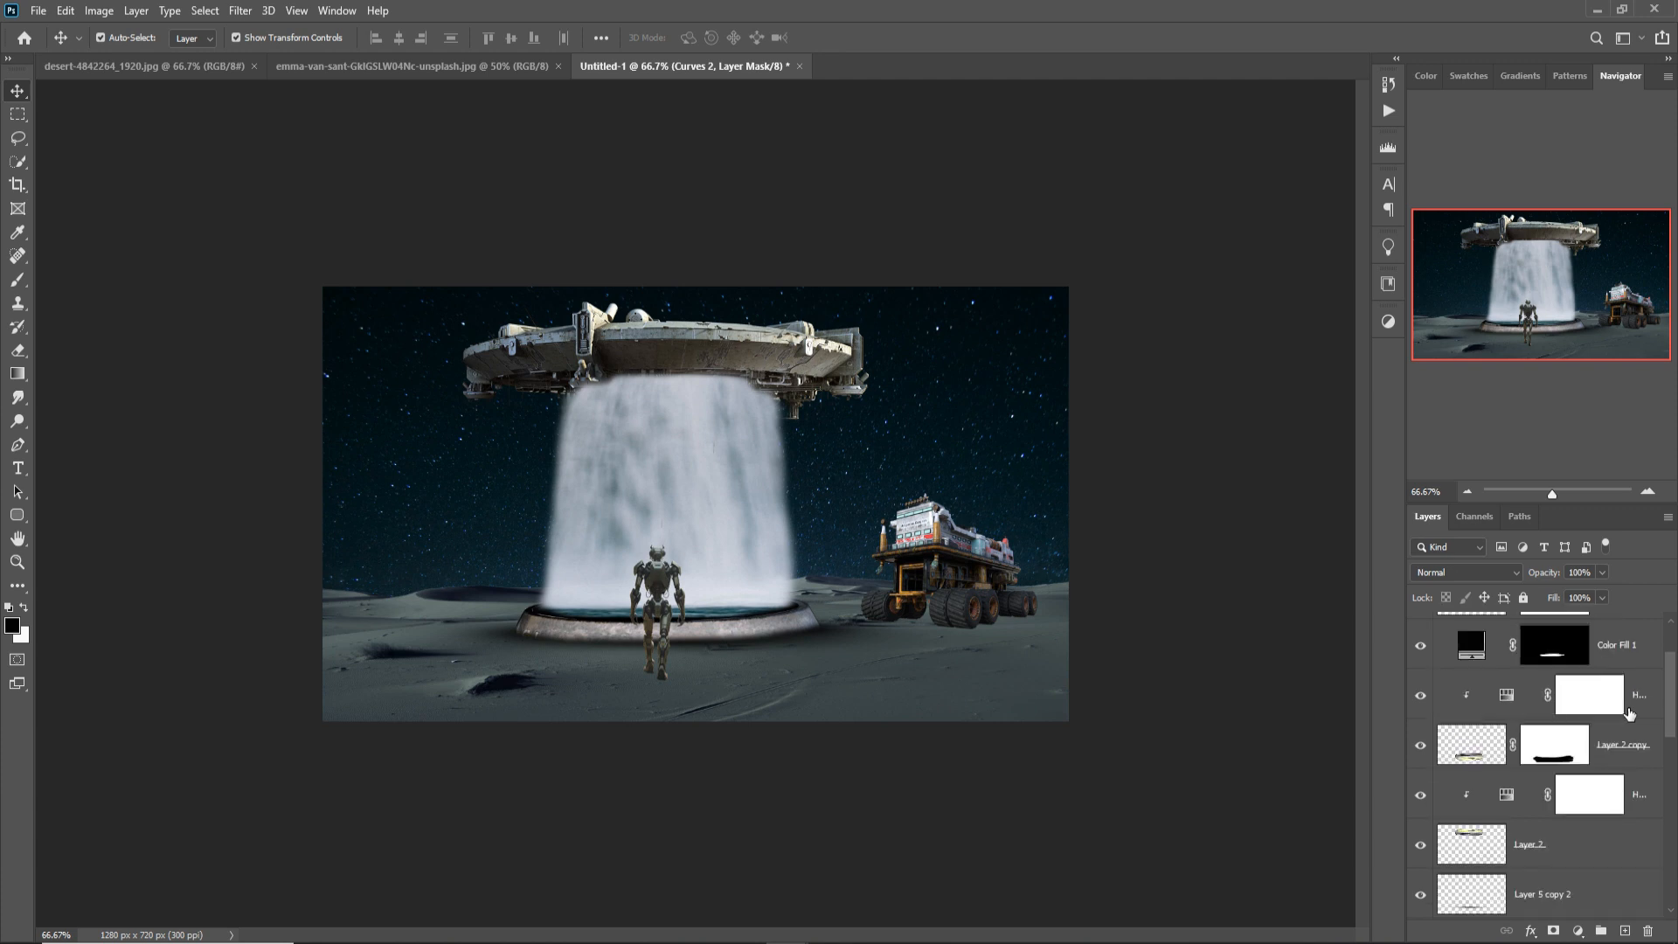
pyautogui.scroll(1, 1629, 714)
pyautogui.scroll(-7, 1630, 714)
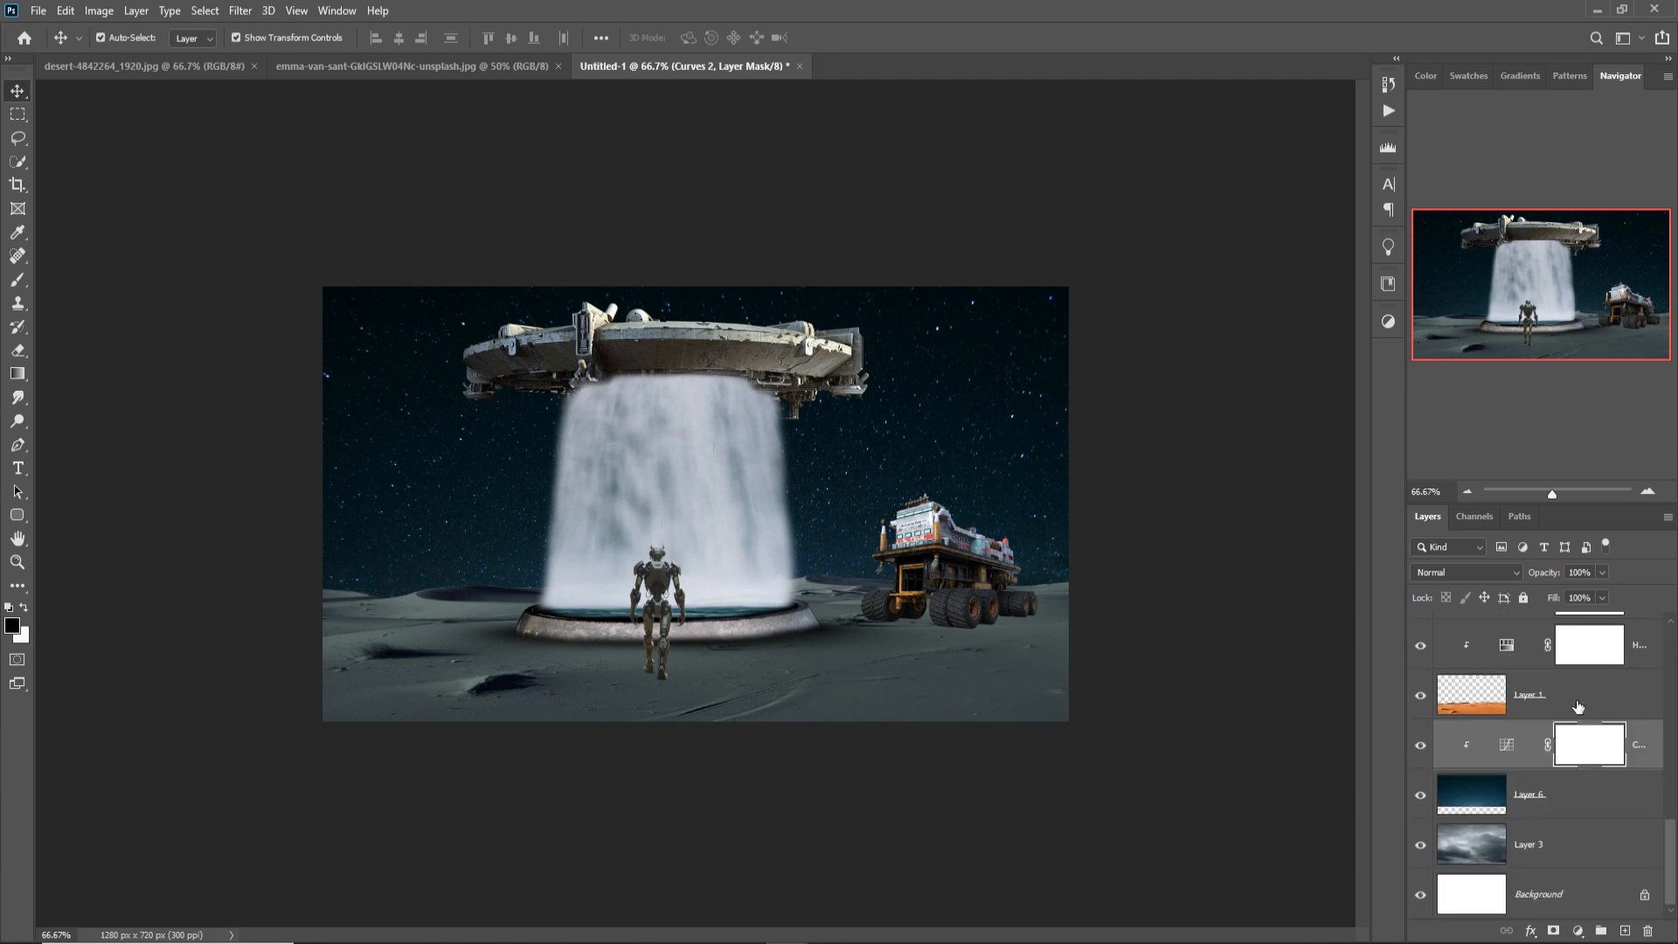
pyautogui.click(1577, 706)
pyautogui.scroll(2, 1569, 721)
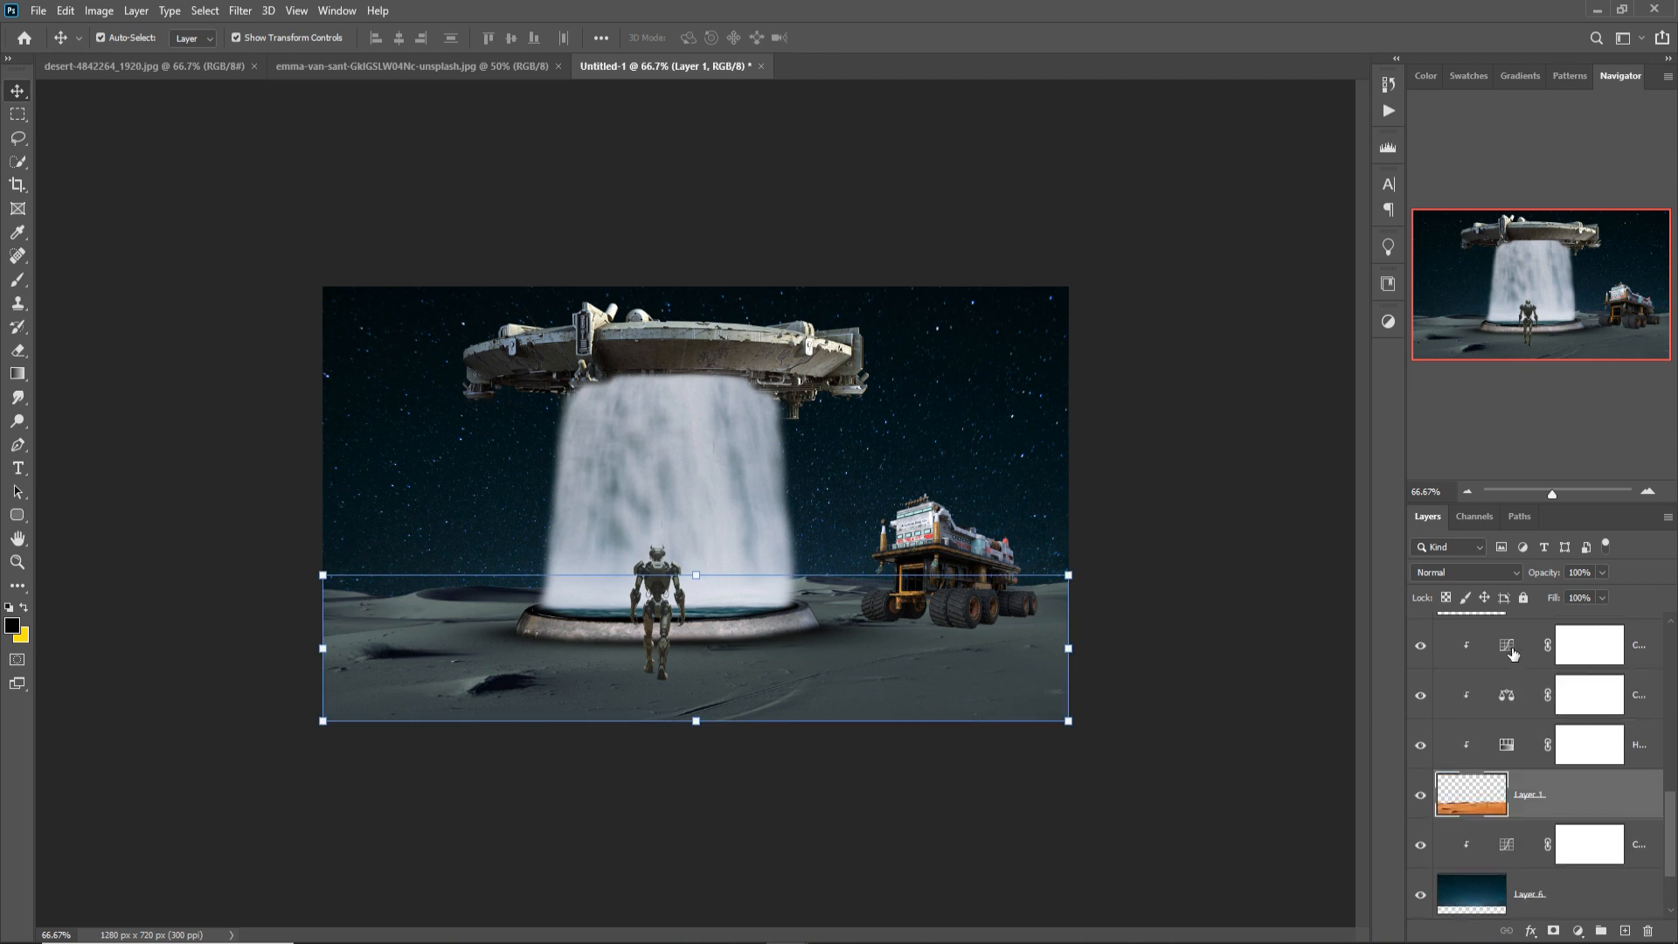
pyautogui.click(1576, 928)
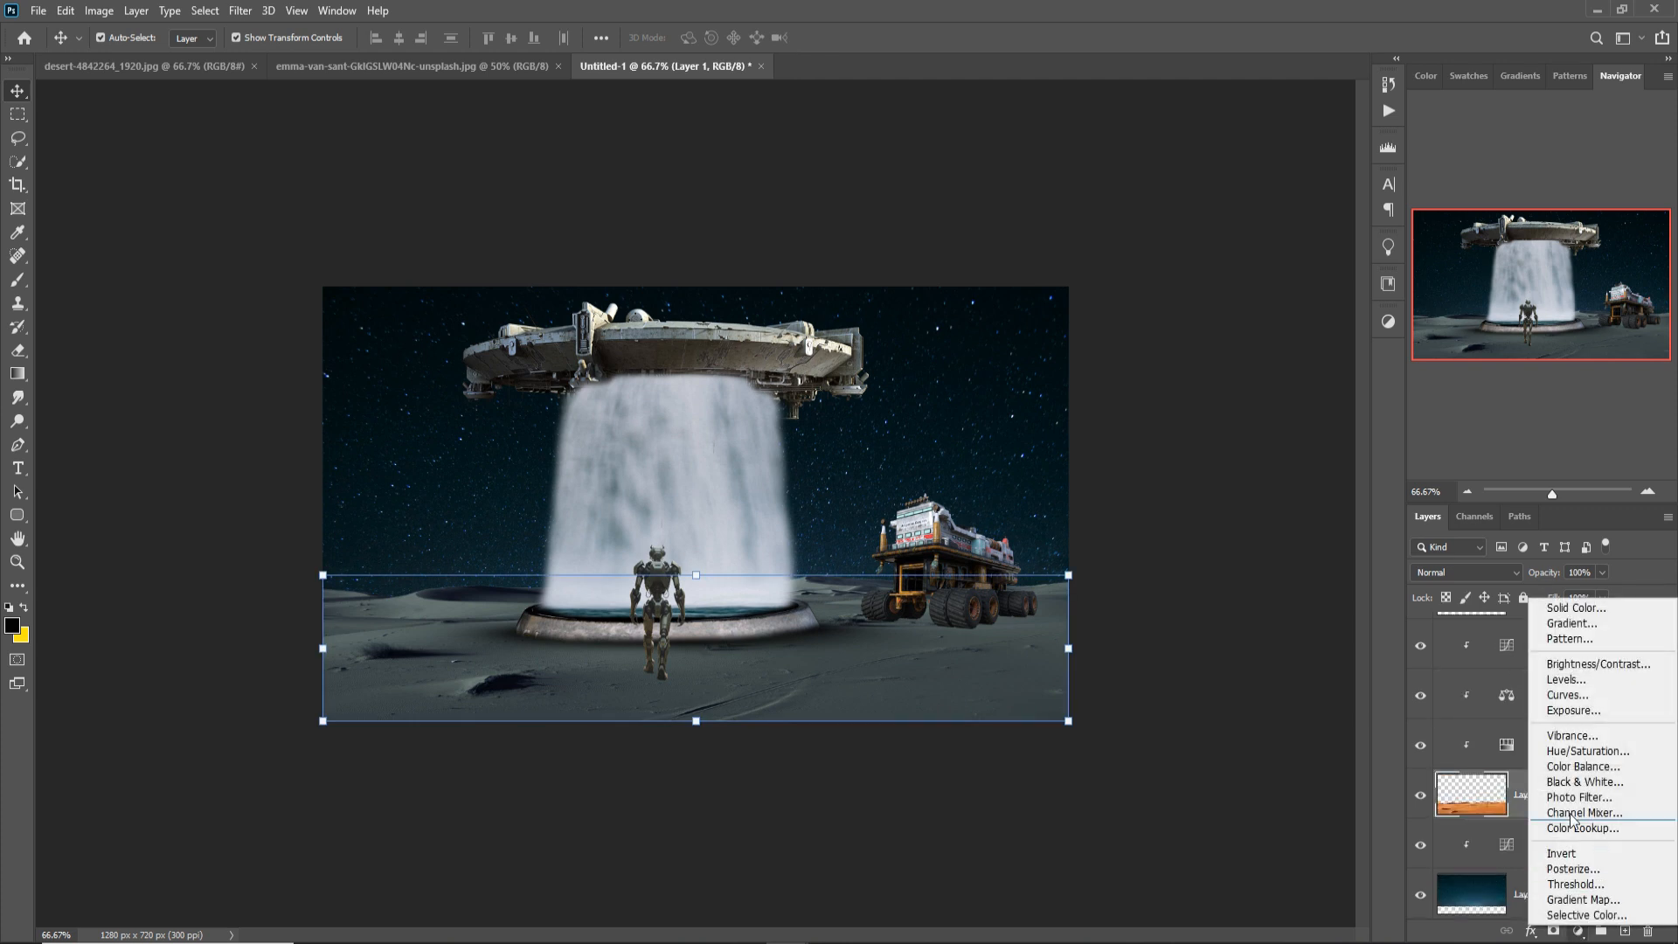
pyautogui.click(1566, 711)
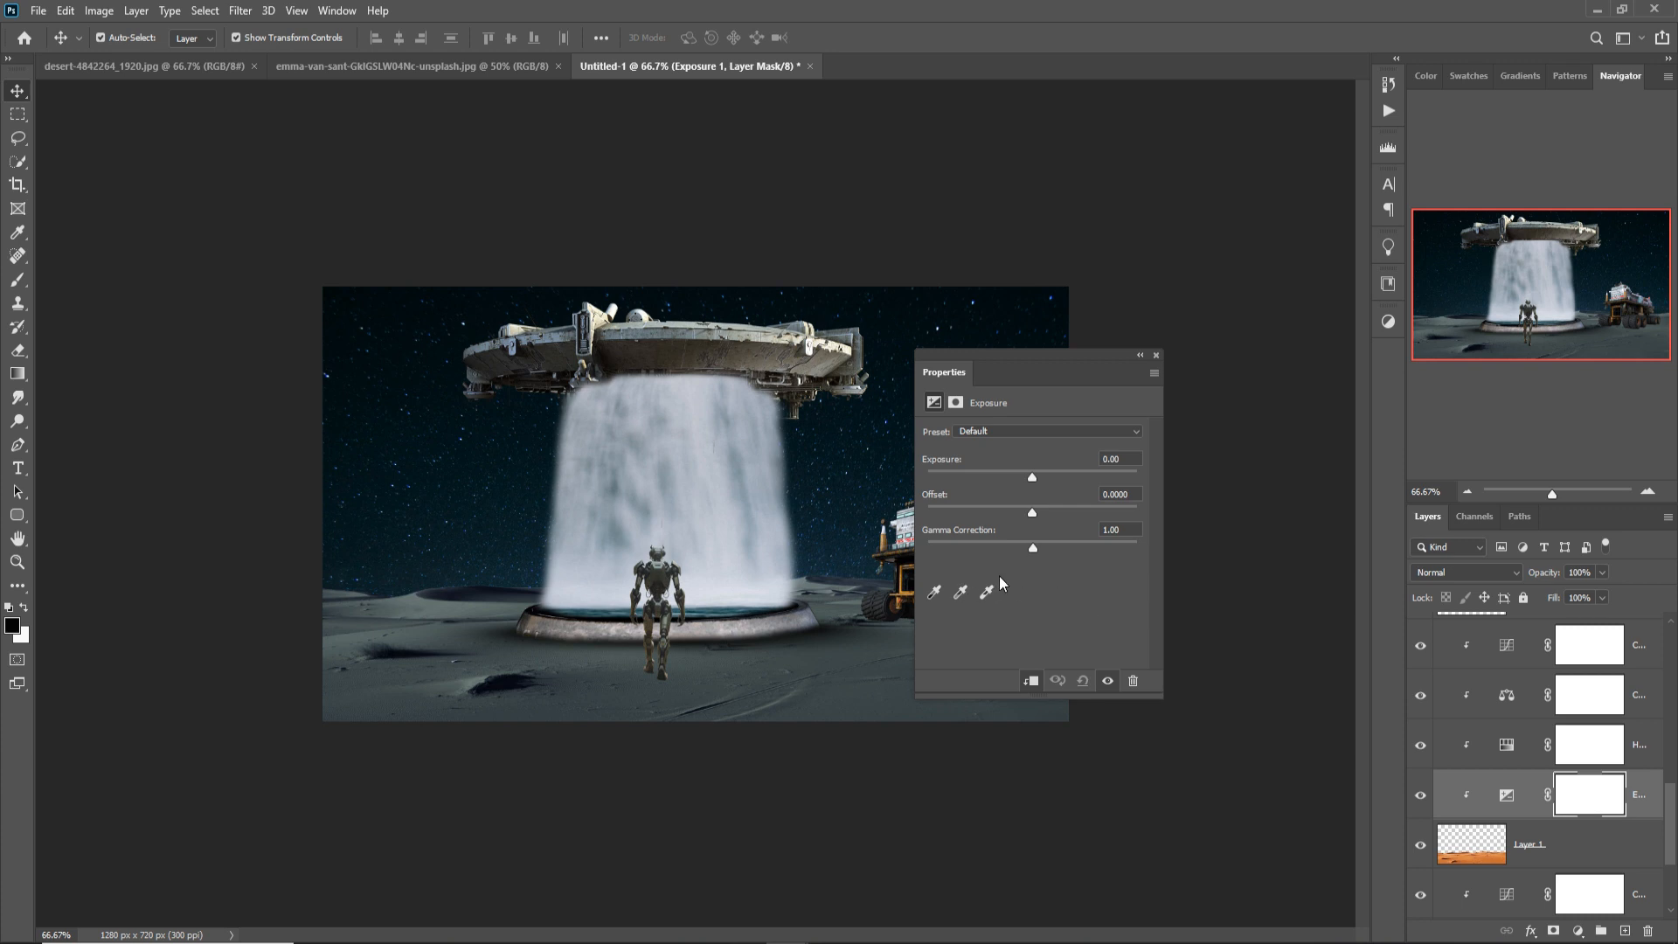
pyautogui.moveTo(1035, 476); pyautogui.dragTo(1025, 480)
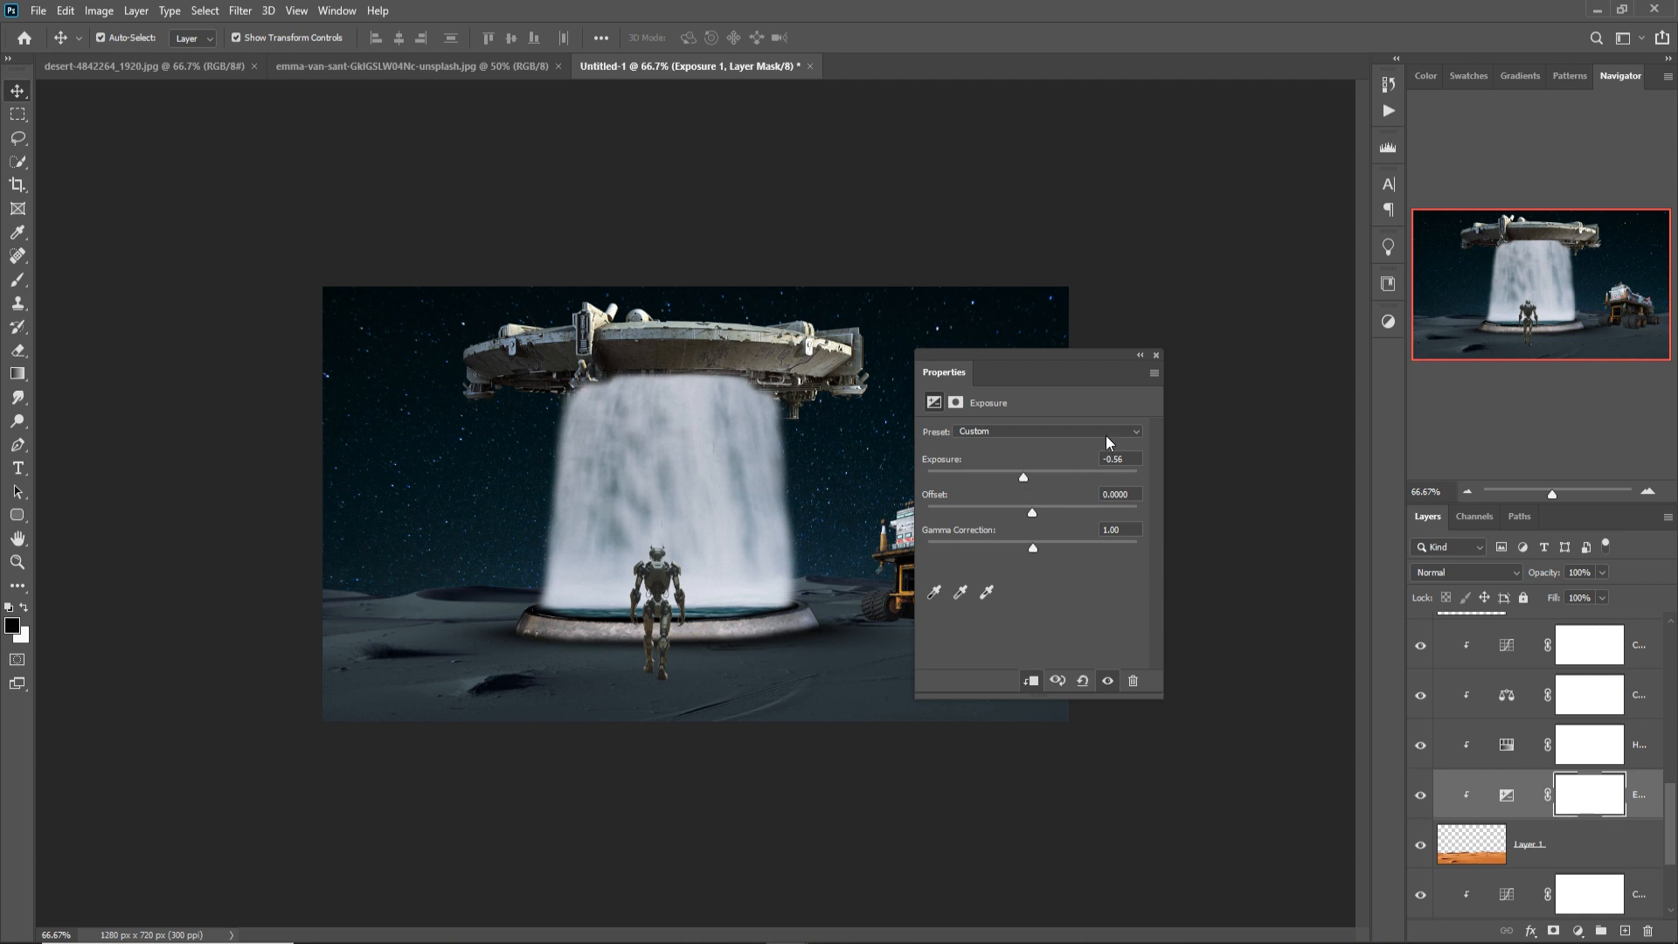
pyautogui.click(1157, 355)
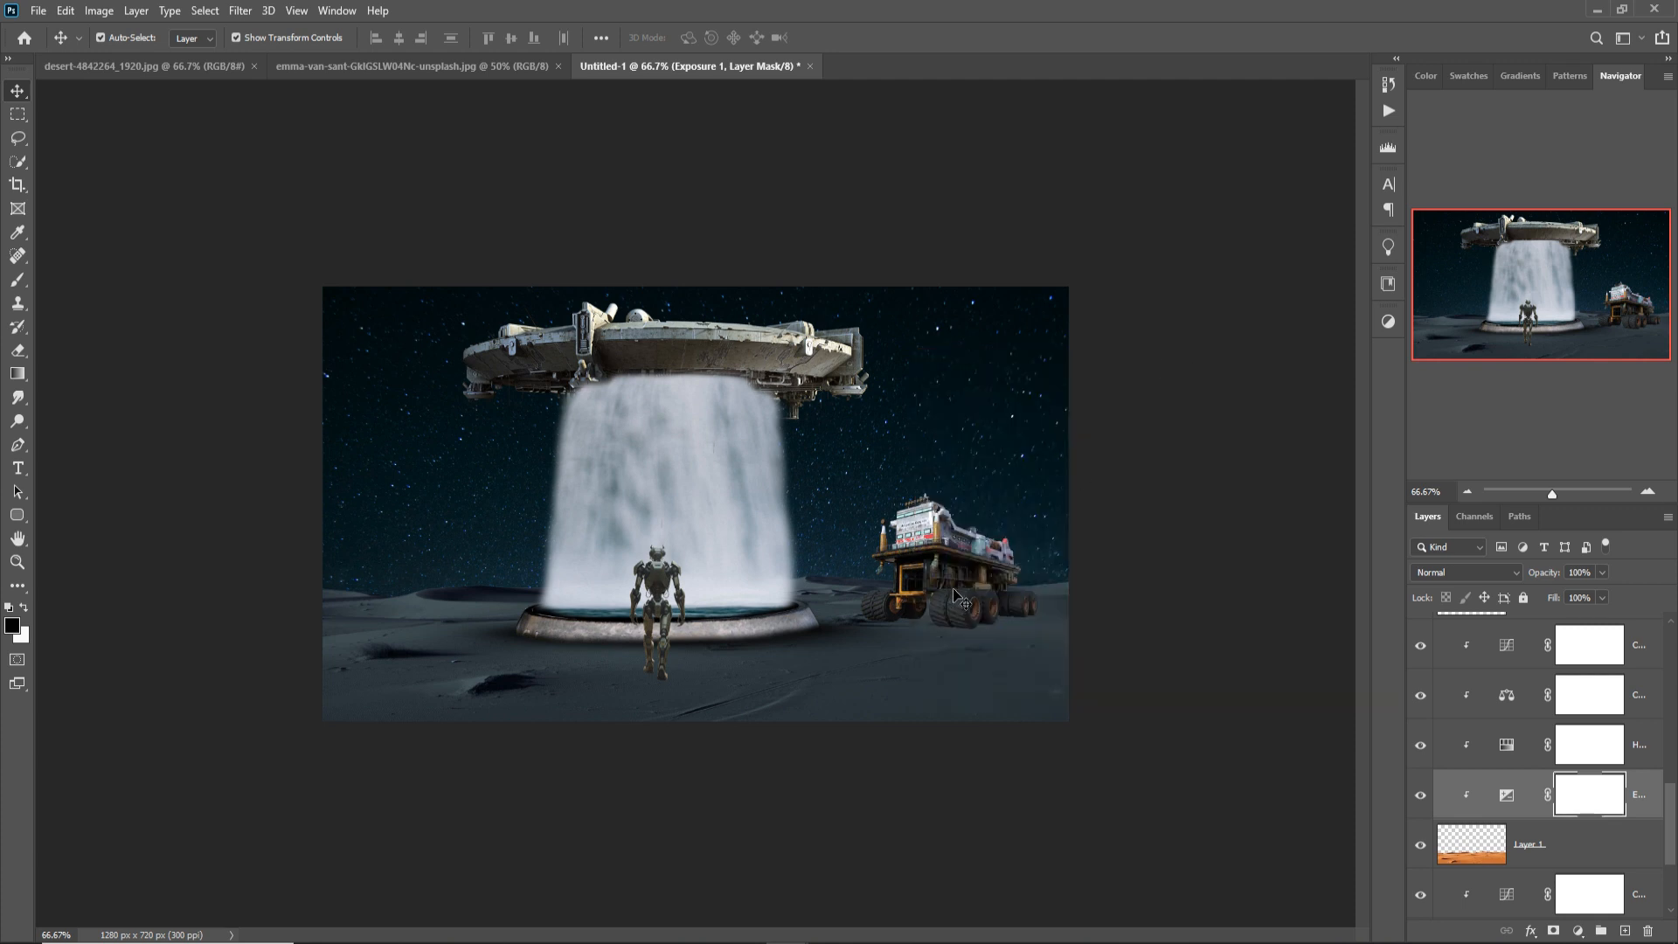
# Add a Curves adjustment clipped to the spaceship on Layer 7 and pull its midtones down to darken the ship.
pyautogui.click(773, 397)
pyautogui.scroll(2, 1615, 809)
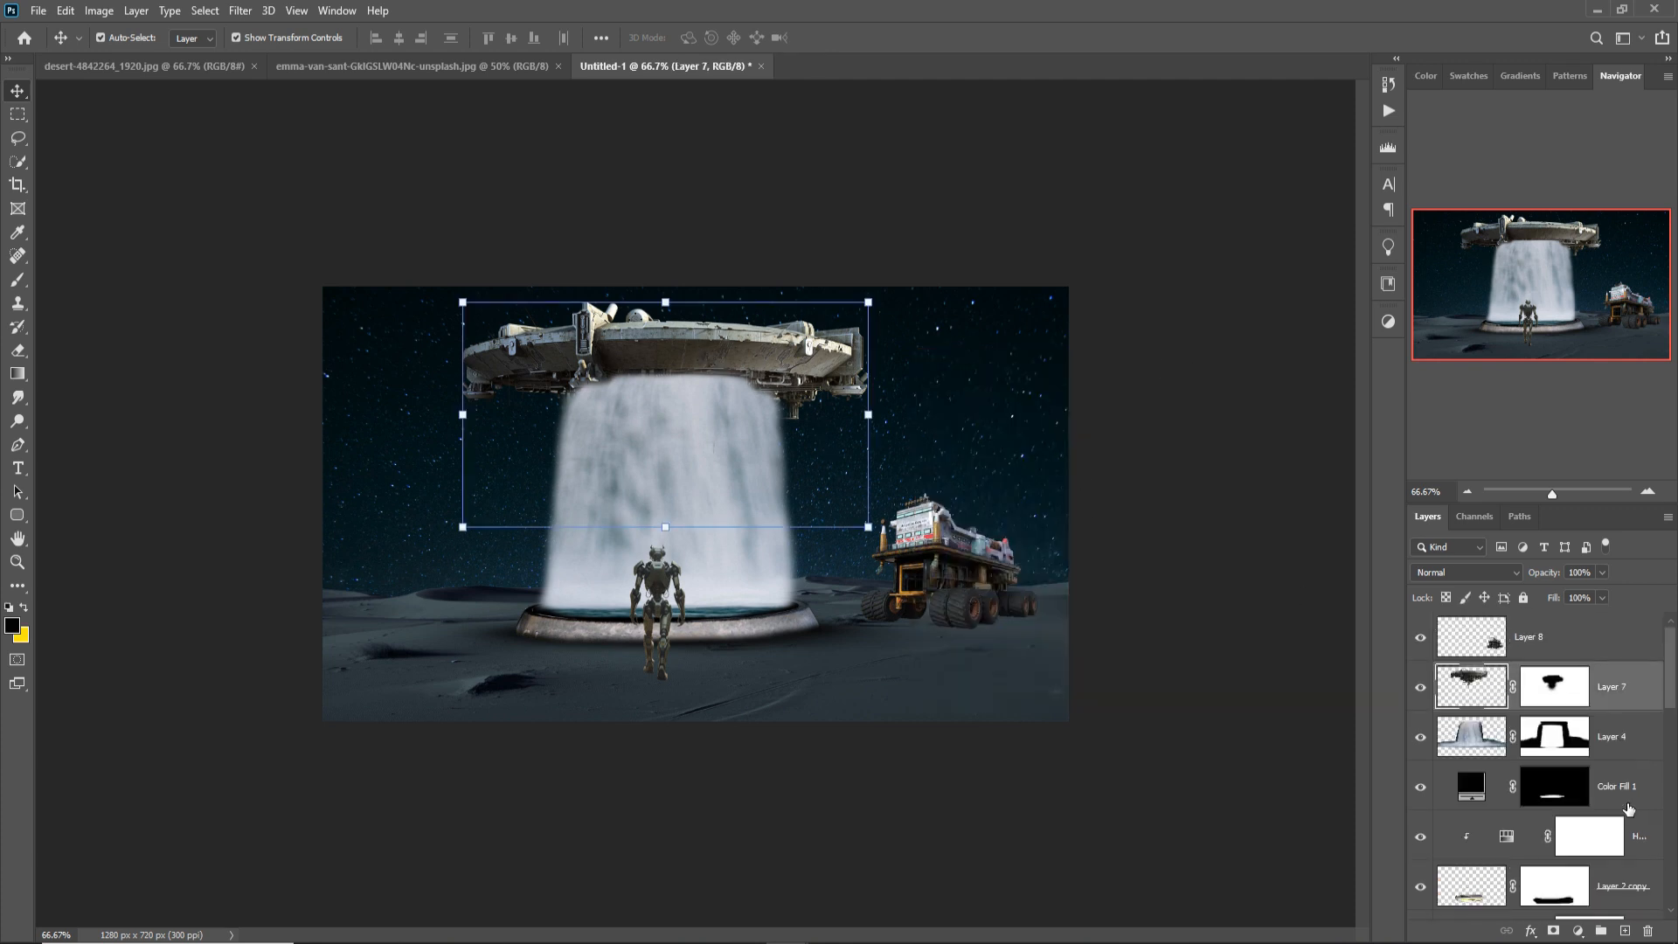
pyautogui.click(1578, 931)
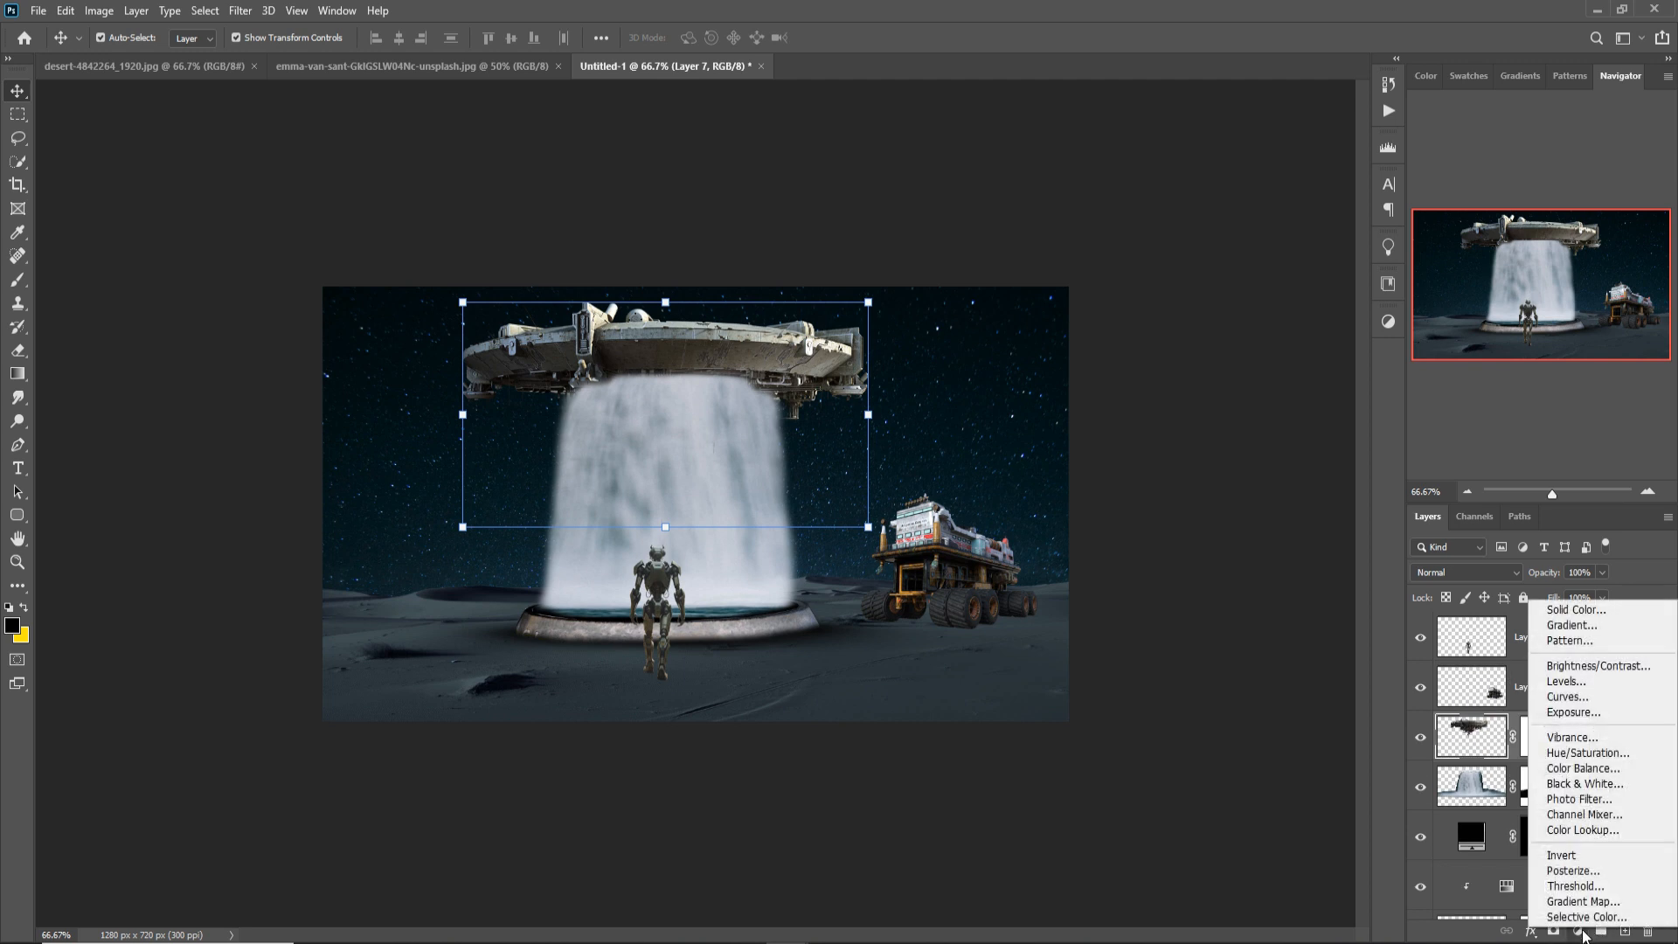
pyautogui.click(1573, 697)
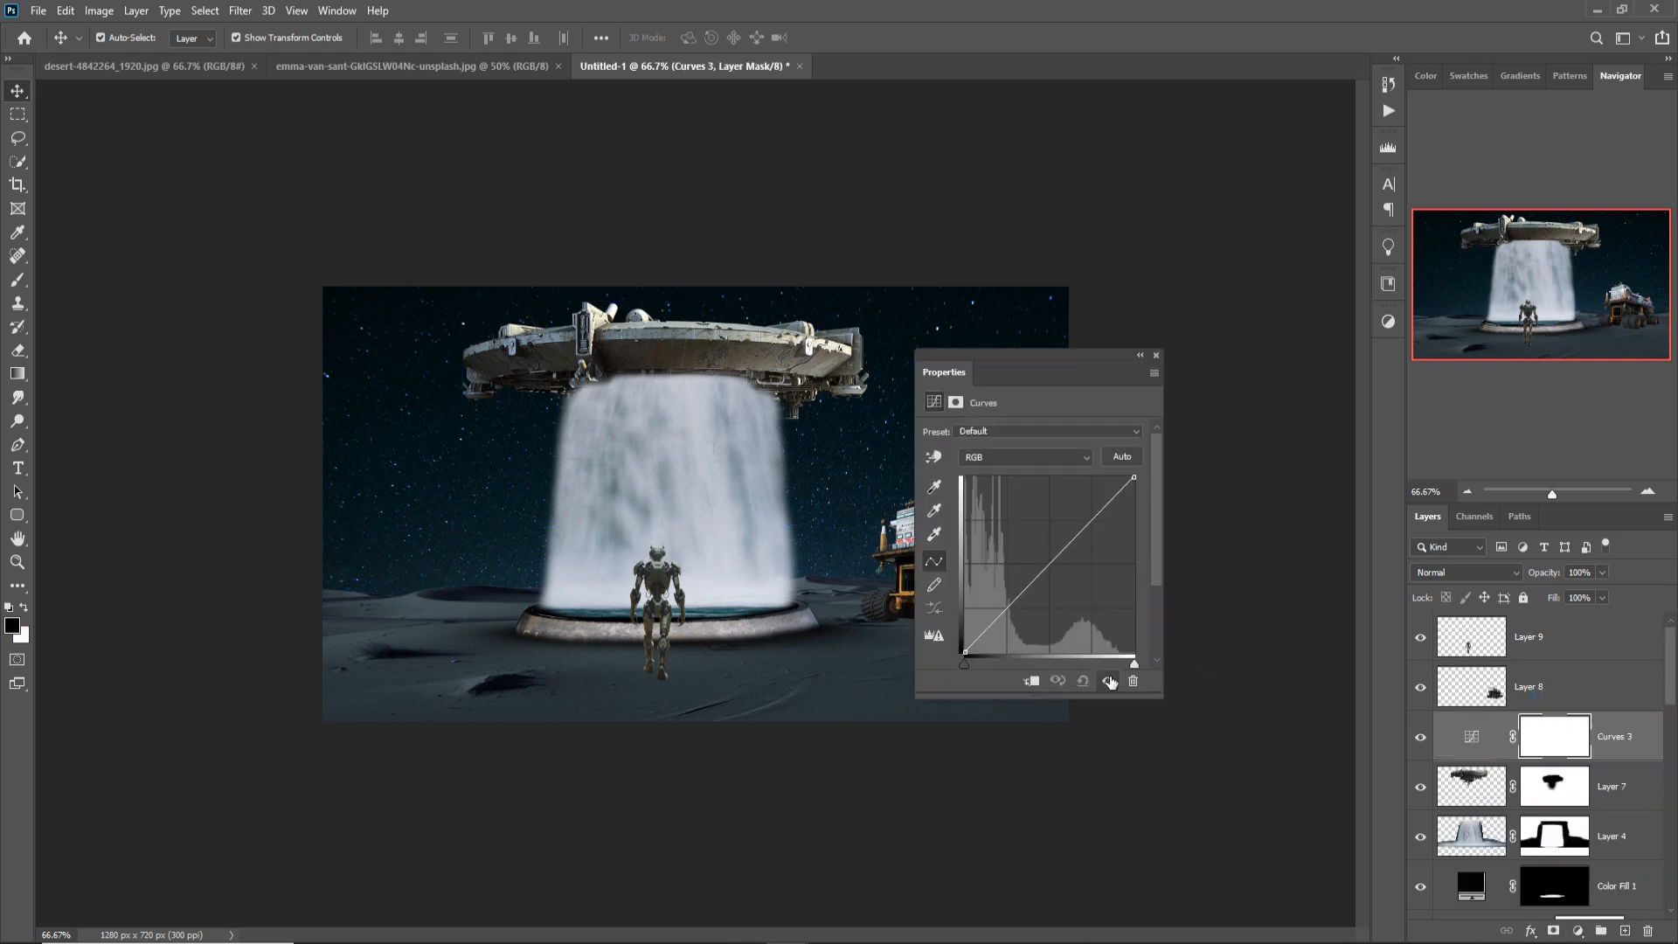
pyautogui.click(1032, 681)
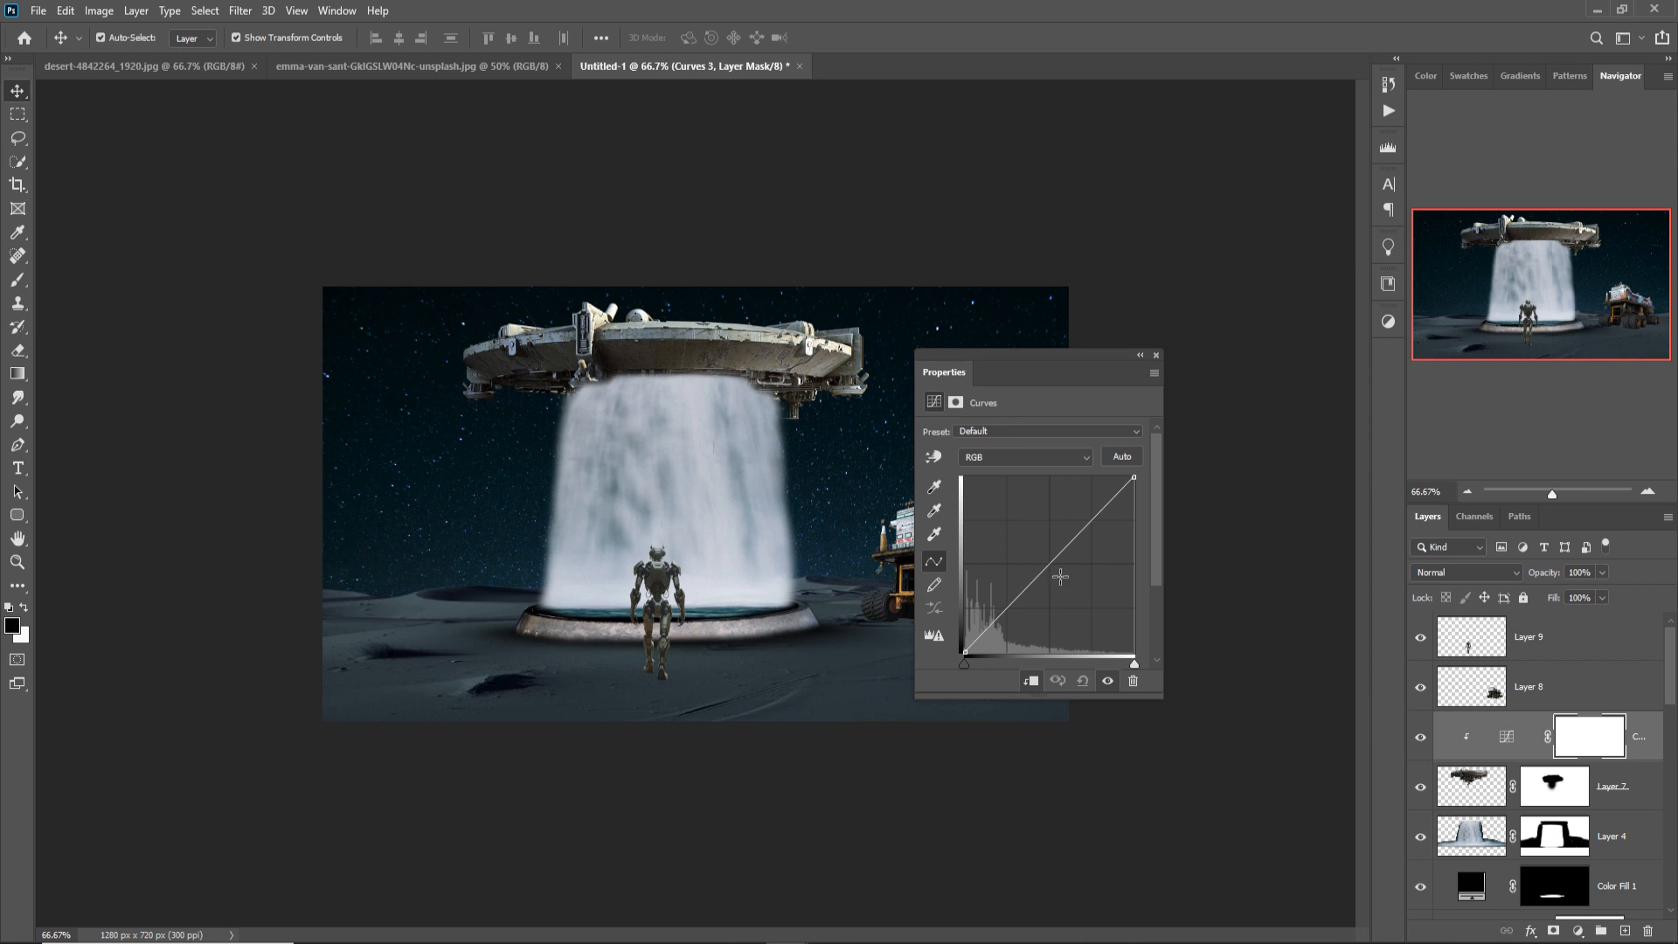
pyautogui.moveTo(1060, 577); pyautogui.dragTo(1076, 574)
pyautogui.click(1157, 356)
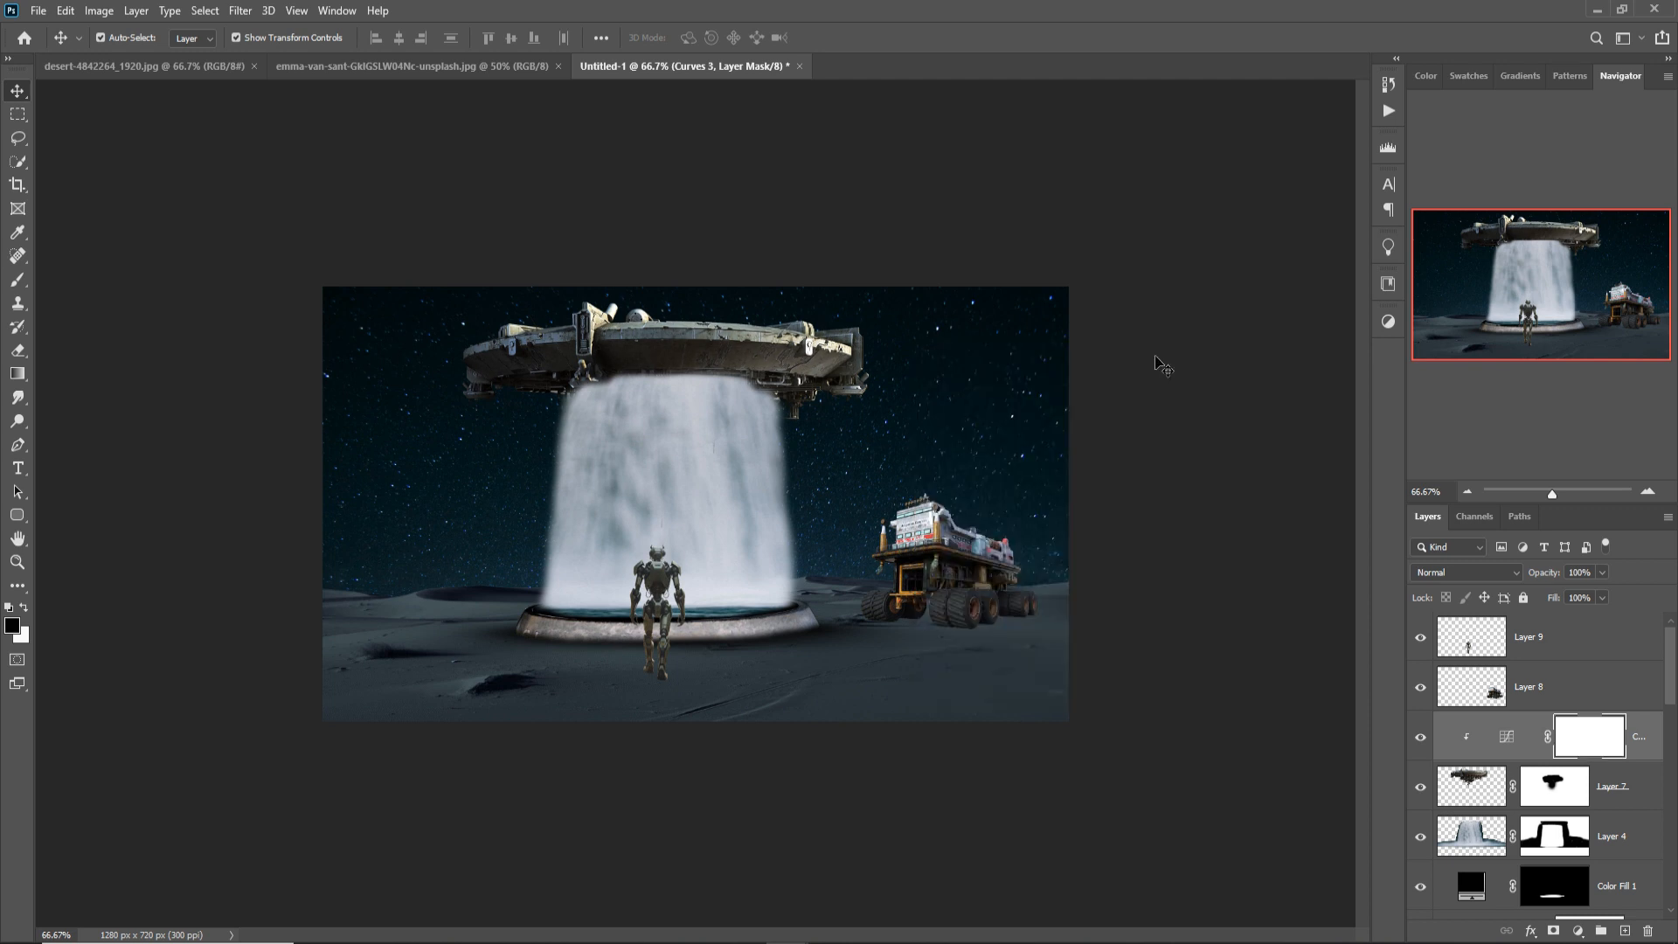
# Create a new layer beneath the truck layer and paint a soft black spot under the wheels with a 90 px brush.
pyautogui.click(922, 572)
pyautogui.click(1648, 741)
pyautogui.click(1625, 930)
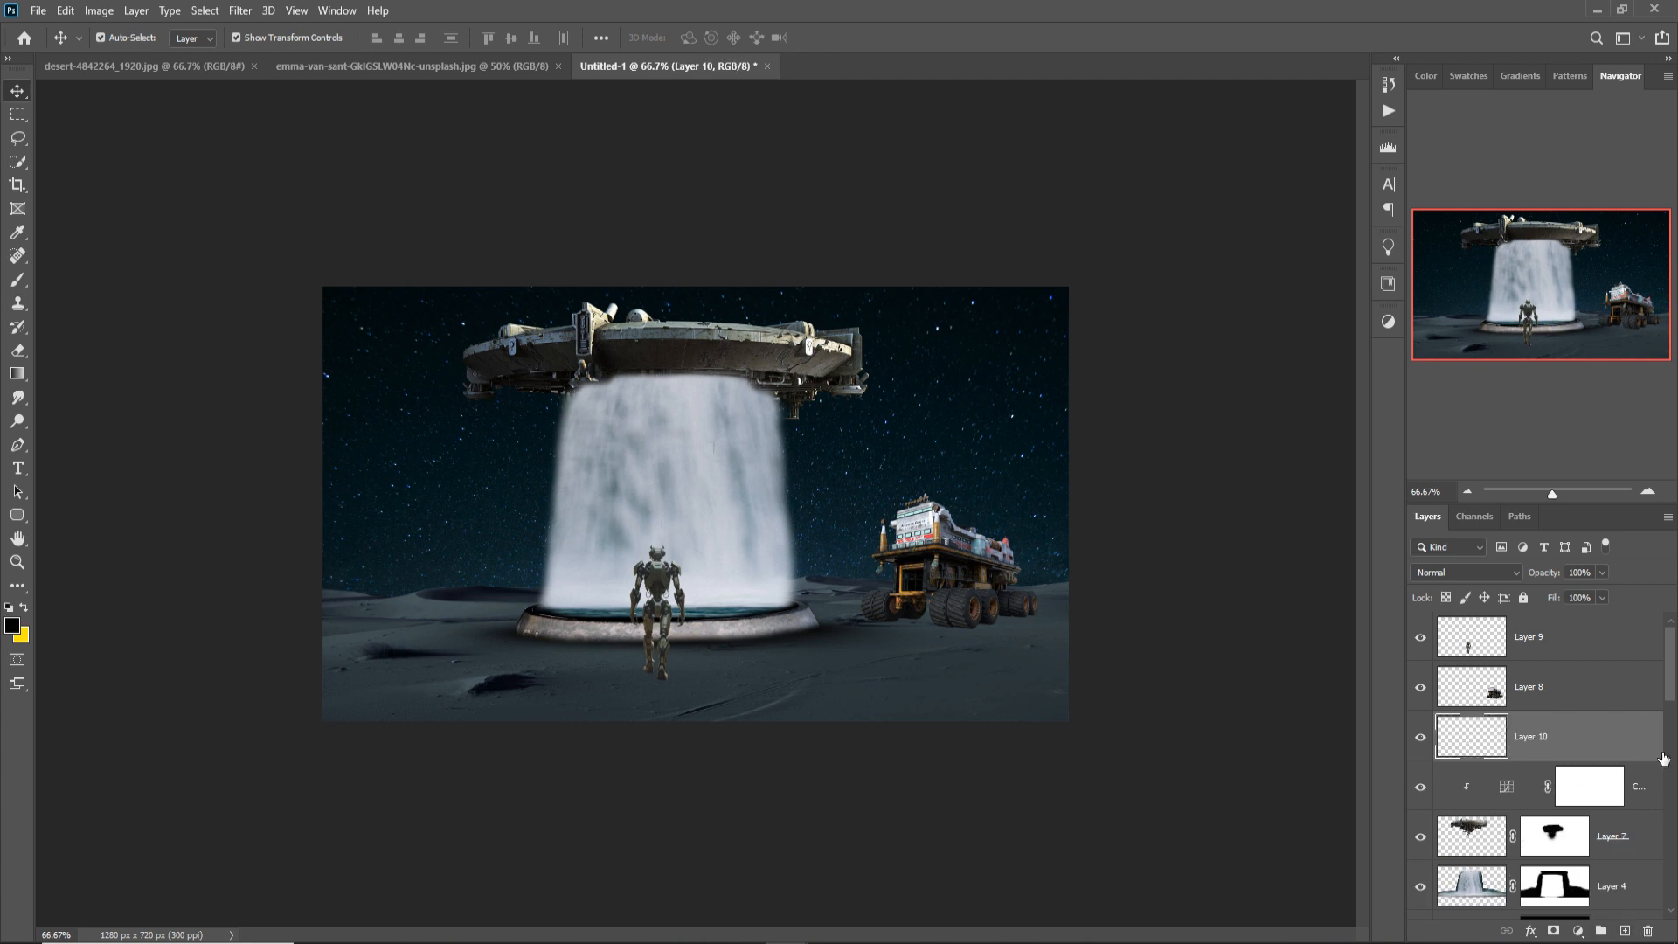
pyautogui.click(18, 280)
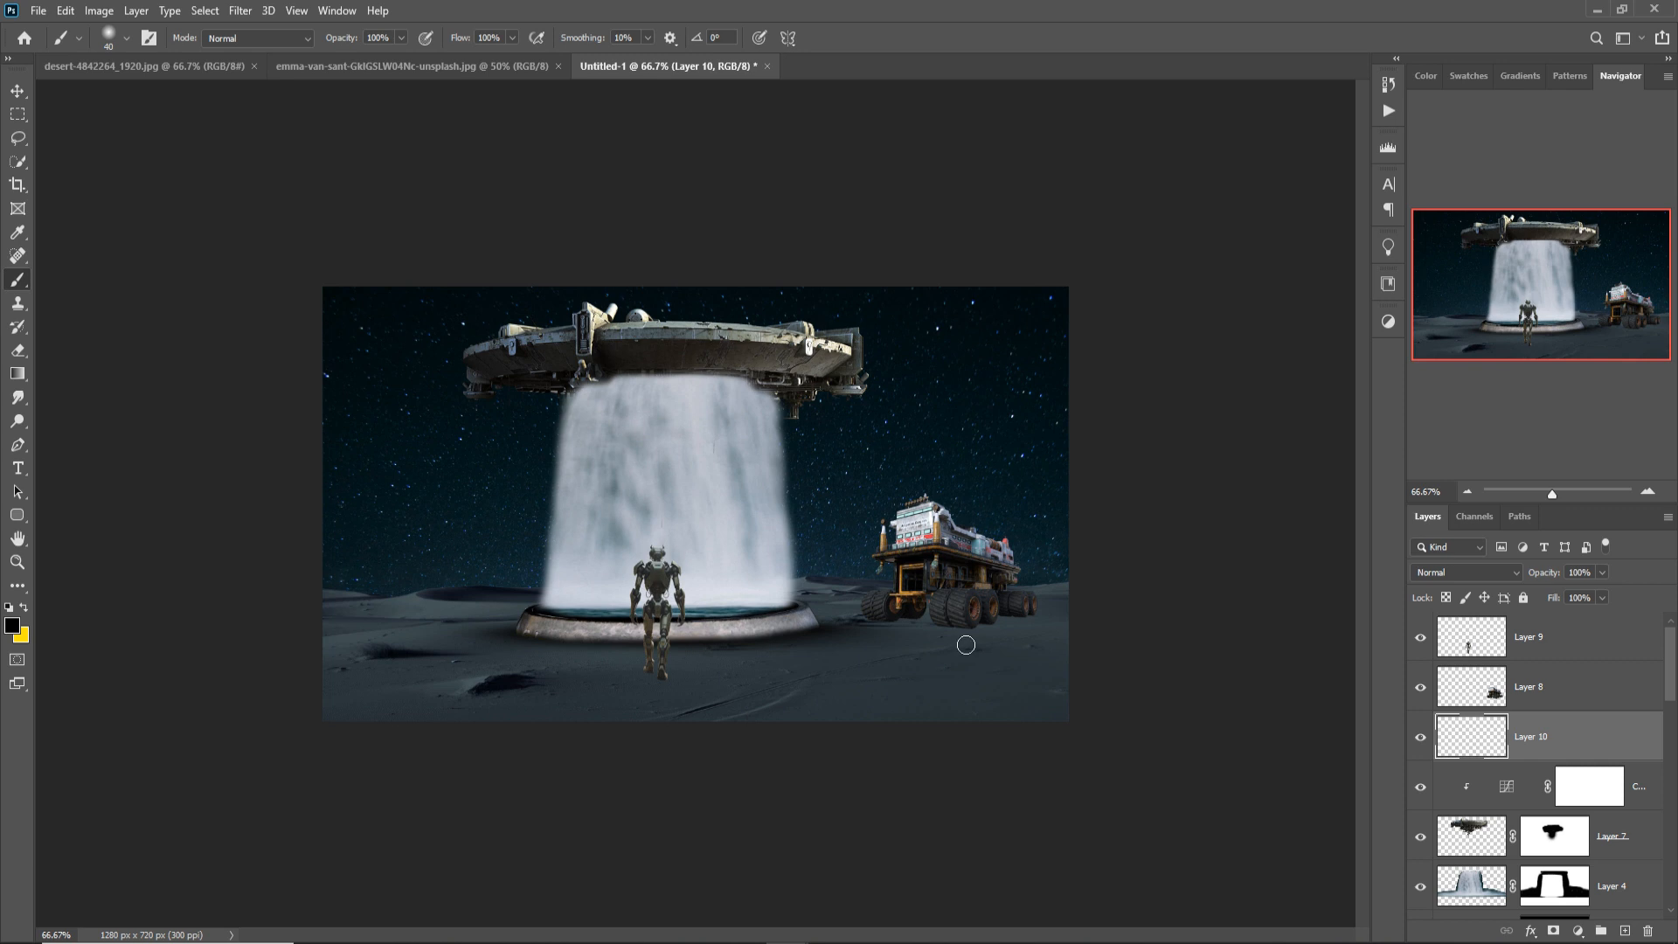
pyautogui.press(']')
pyautogui.press(']')
pyautogui.press(']')
pyautogui.press(']')
pyautogui.press(']')
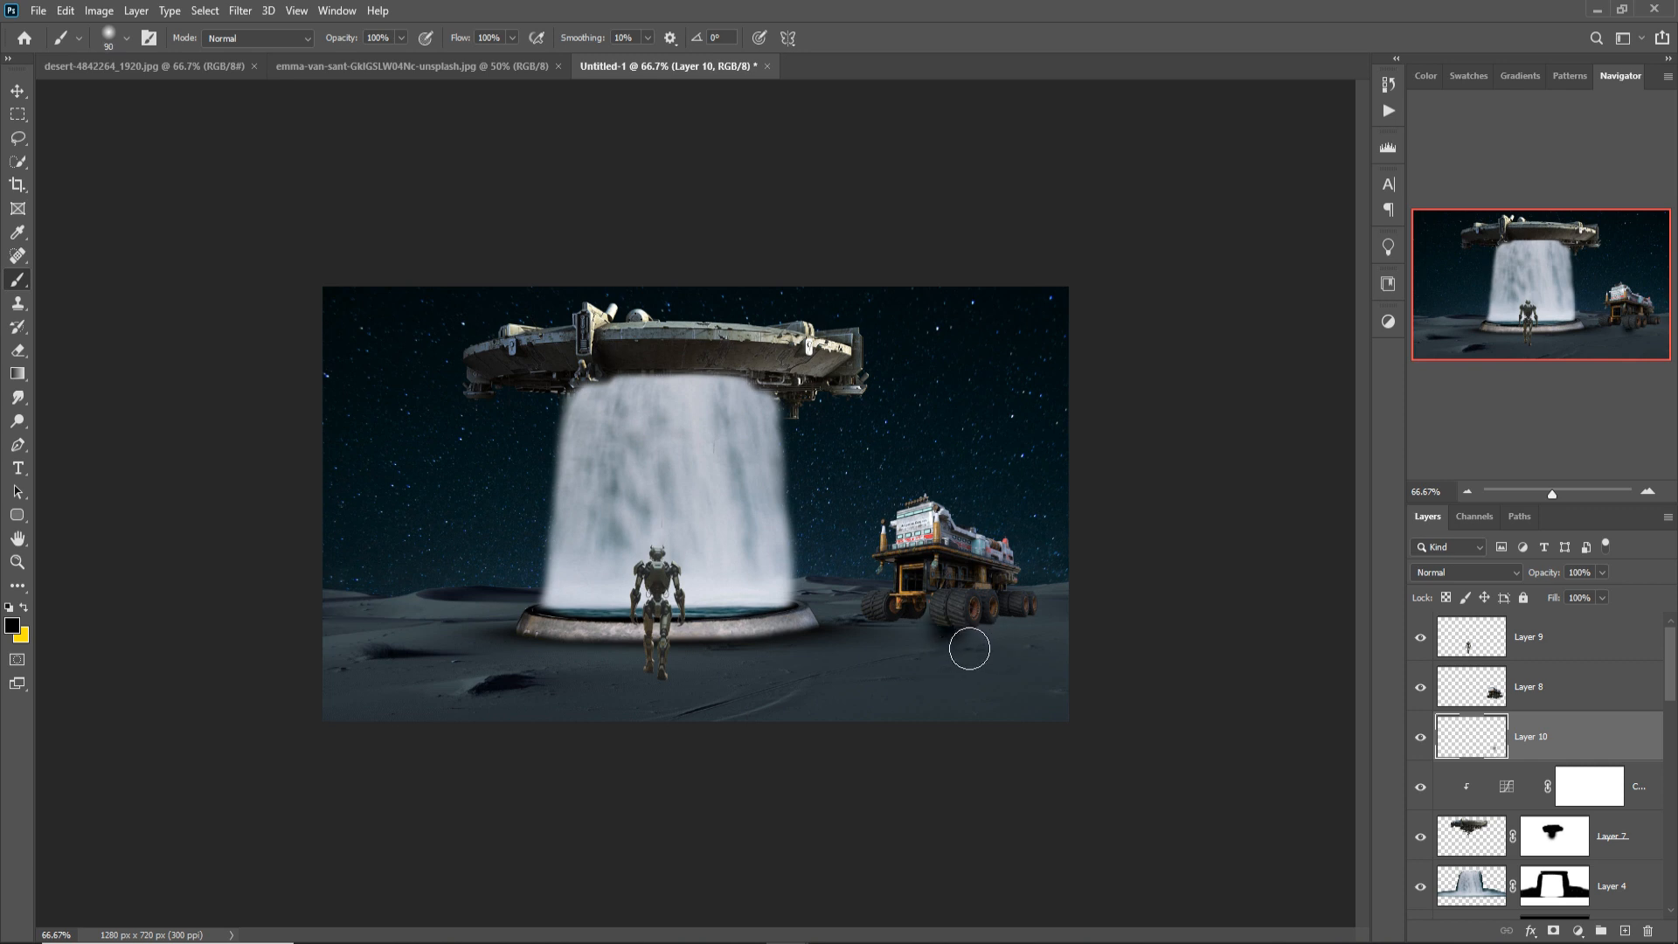
pyautogui.moveTo(969, 648)
pyautogui.mouseDown()
pyautogui.moveTo(956, 656)
pyautogui.moveTo(1136, 629)
pyautogui.mouseUp()
# Stretch the black spot to about 235% width and flatten it to about 22% height as a shadow under the truck's wheels.
pyautogui.press('v')
pyautogui.moveTo(1028, 588); pyautogui.dragTo(919, 638)
pyautogui.moveTo(1034, 646); pyautogui.dragTo(985, 635)
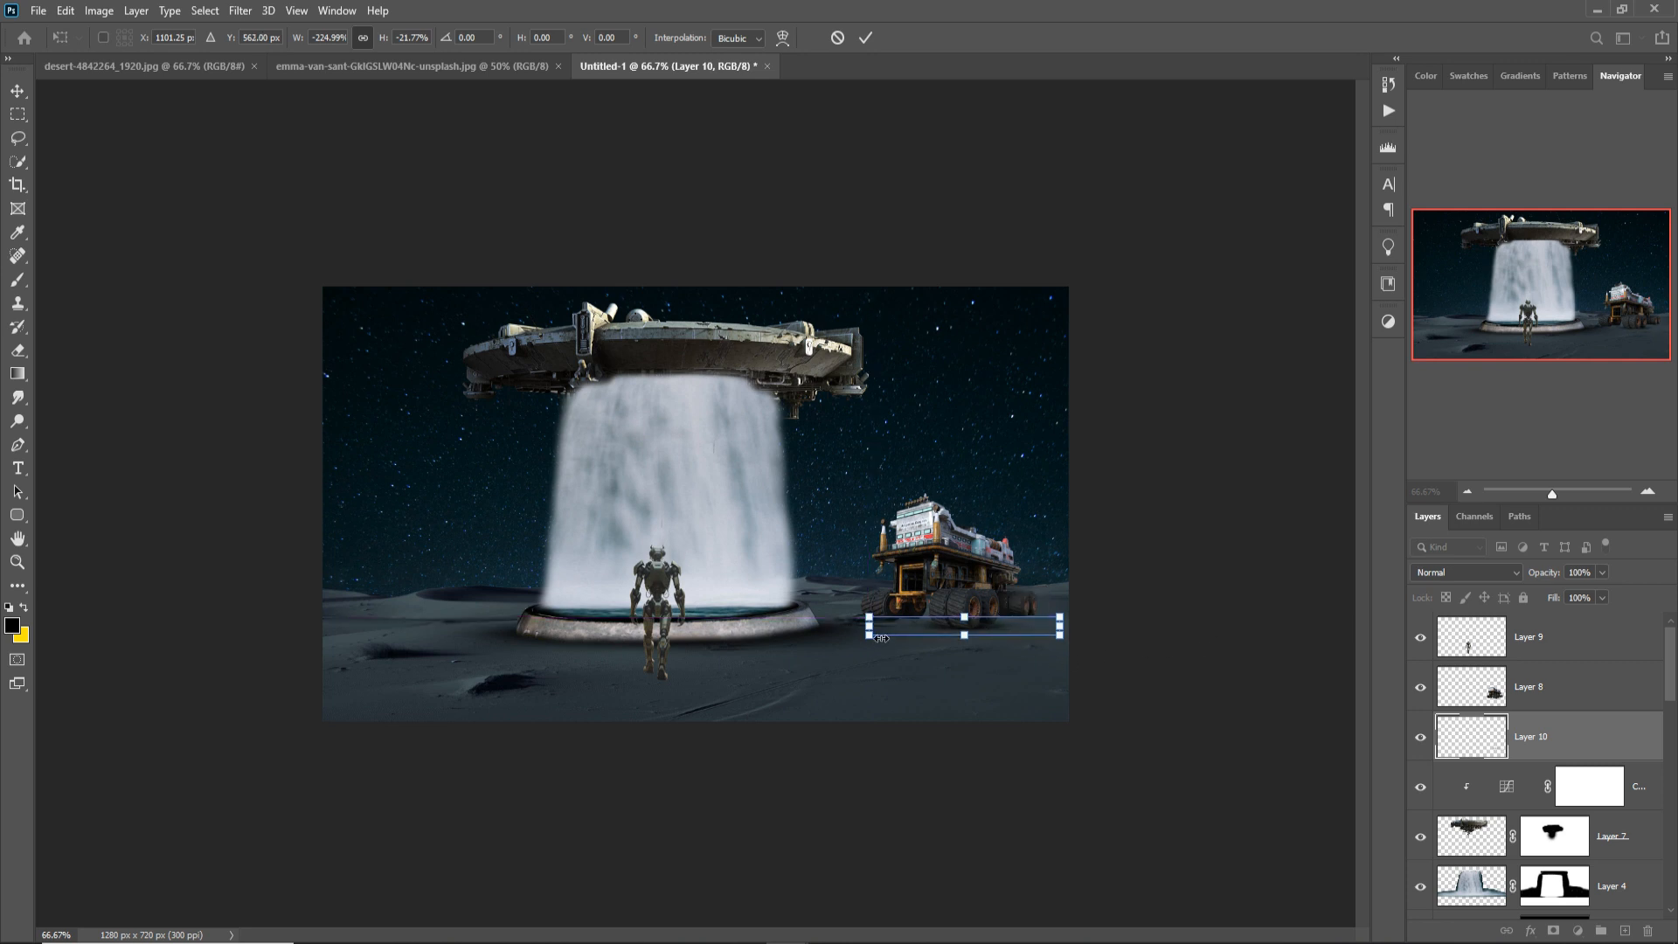
pyautogui.moveTo(882, 639); pyautogui.dragTo(872, 638)
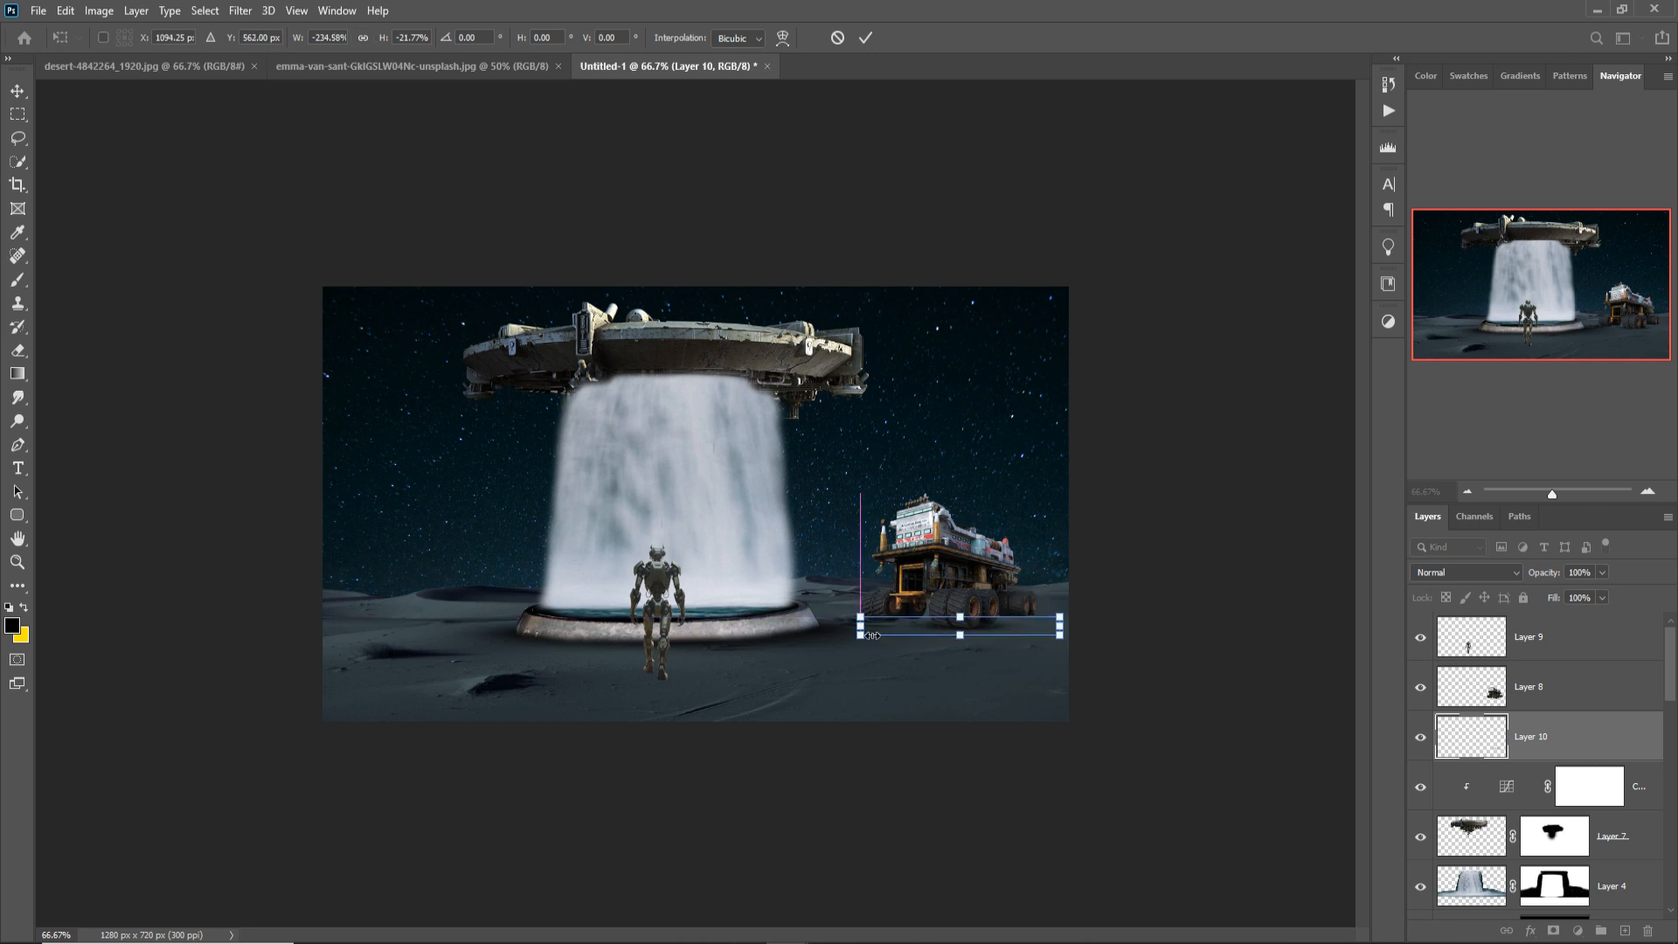
pyautogui.click(866, 37)
# Duplicate the shadow on Layer 10 and move the copy under the truck's front wheels, toward the ring.
pyautogui.rightClick(1585, 730)
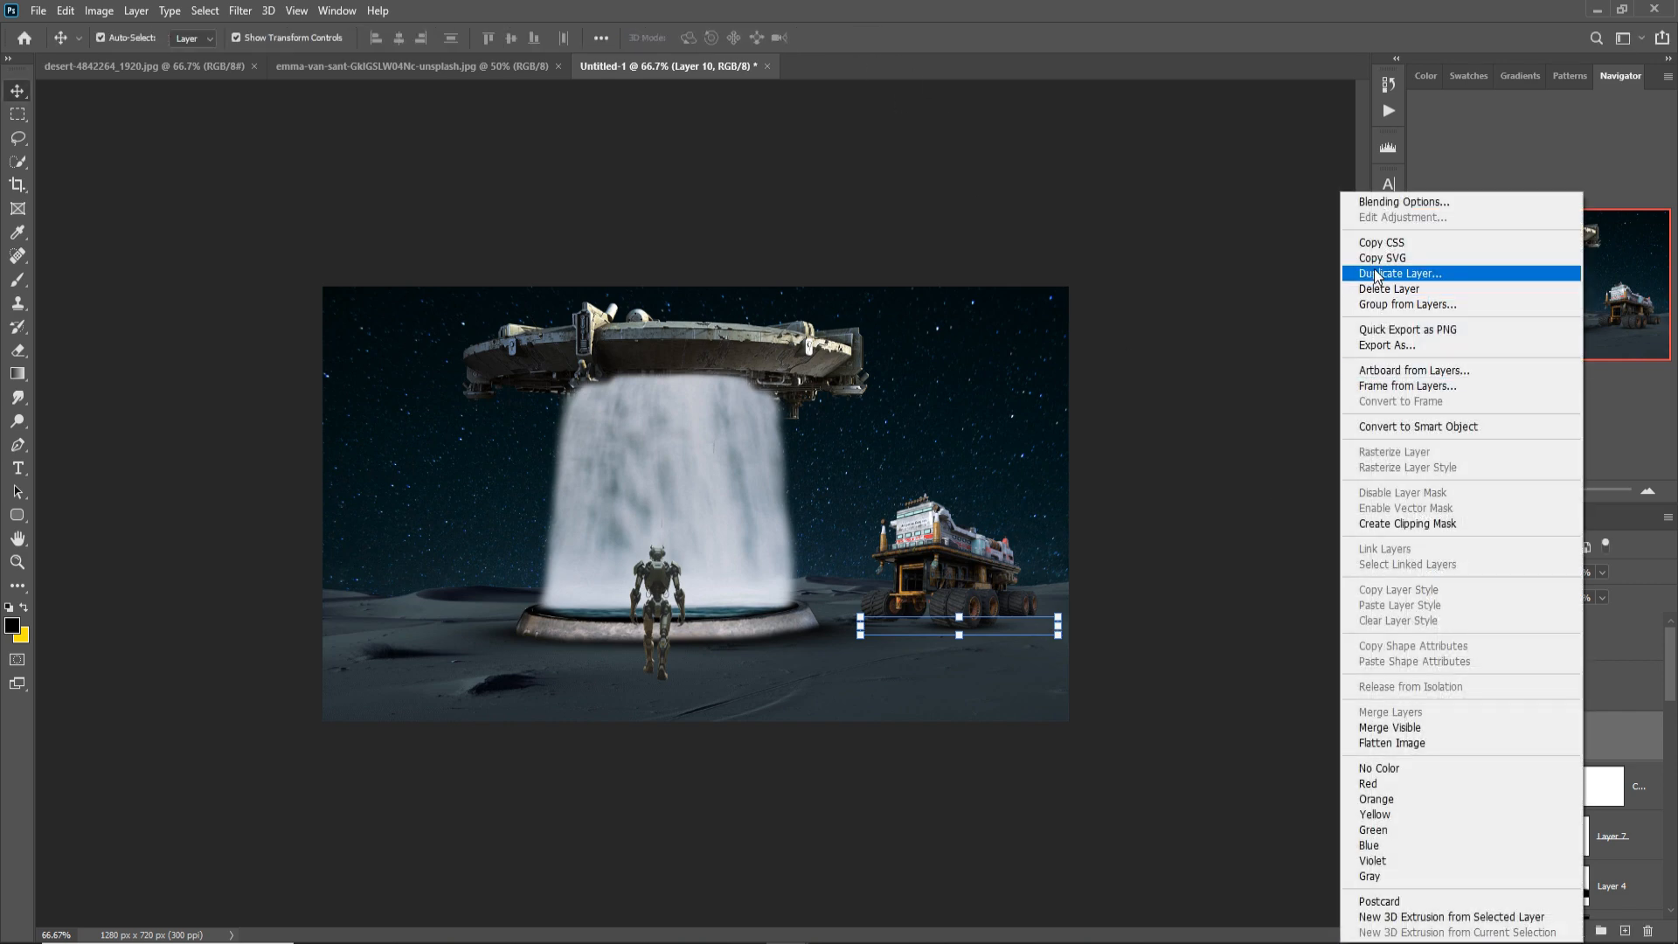
pyautogui.click(1379, 273)
pyautogui.click(988, 272)
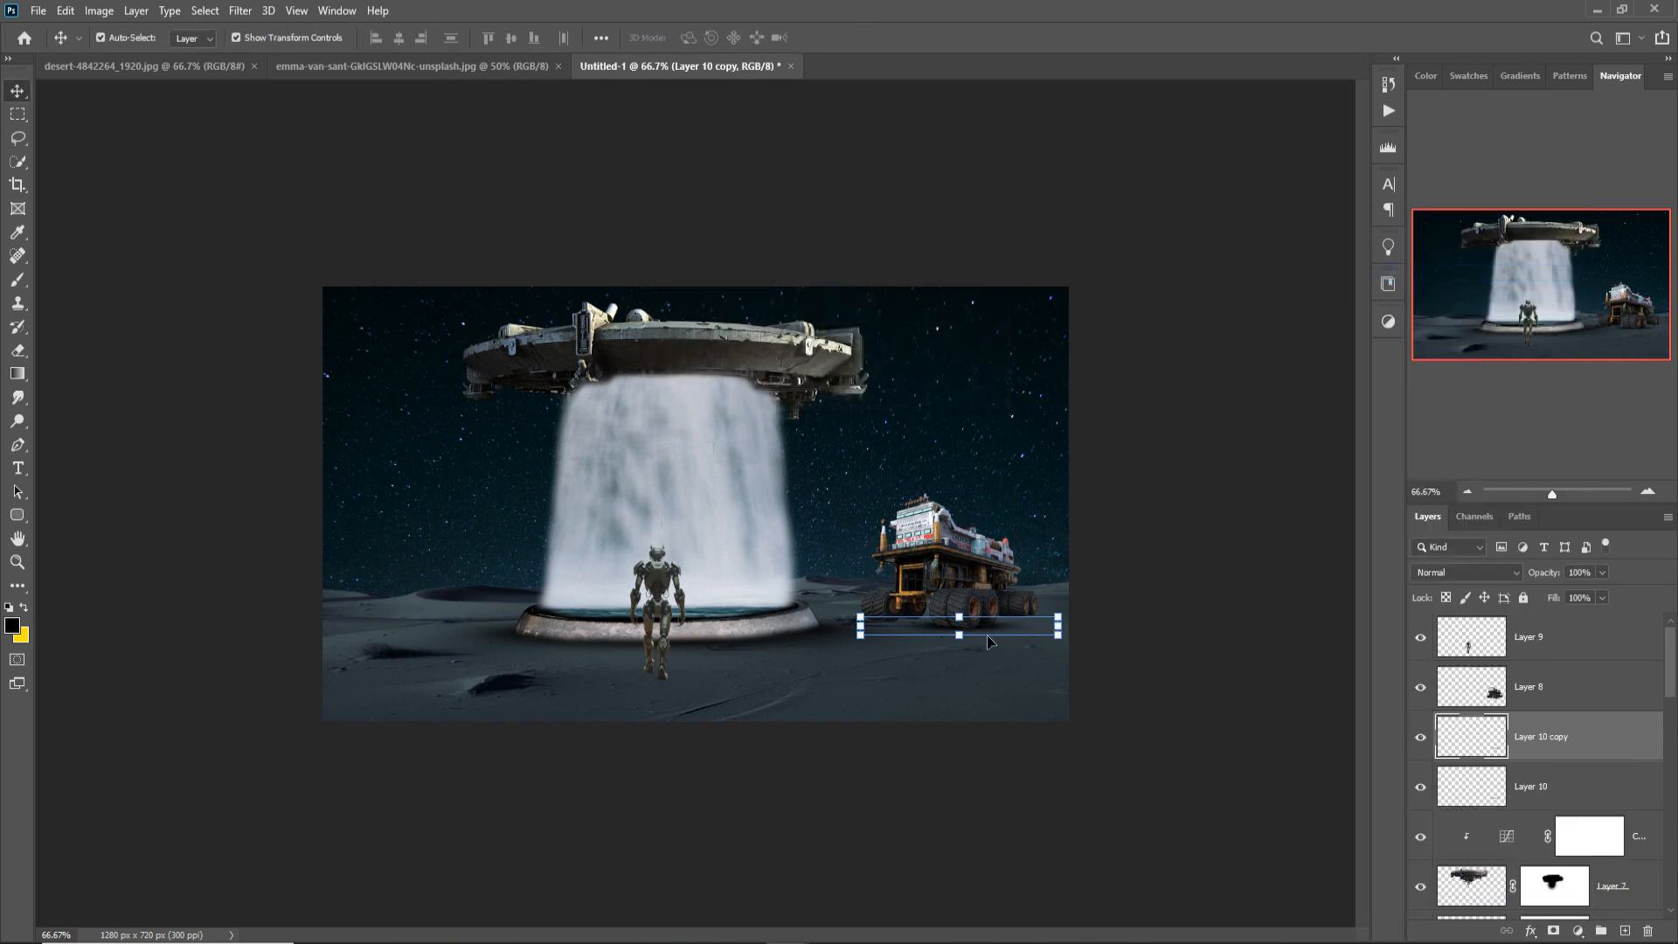
pyautogui.moveTo(990, 631); pyautogui.dragTo(916, 627)
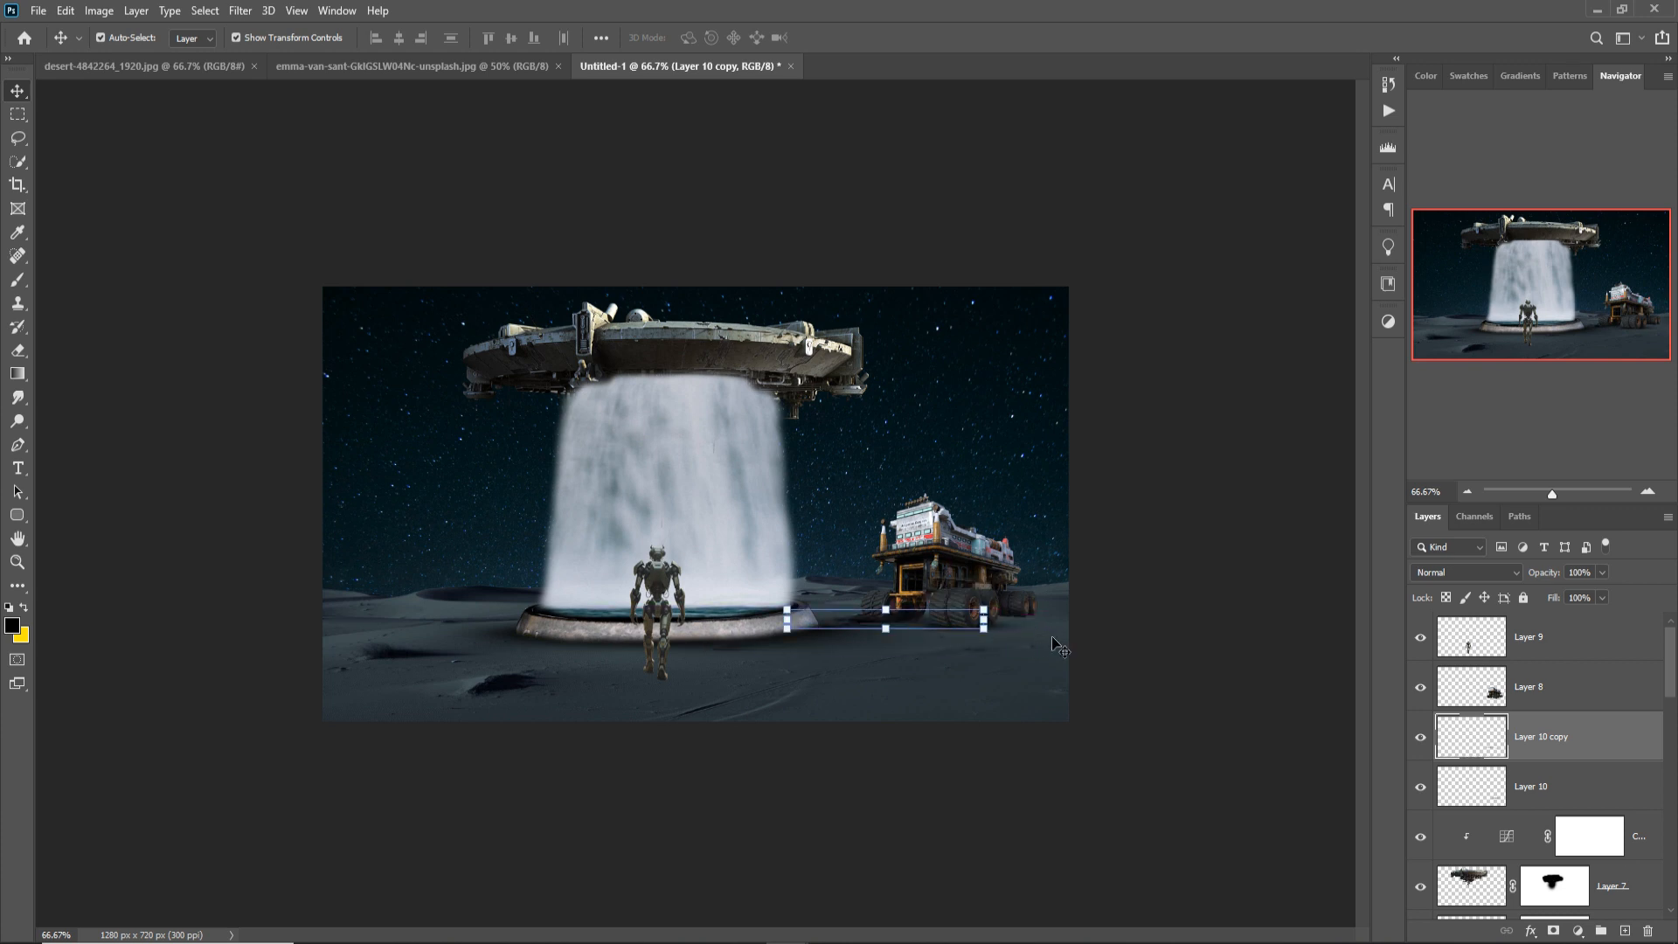
# Duplicate the shadow copy once more and move the new one under the truck's rear wheels.
pyautogui.rightClick(1604, 738)
pyautogui.click(1406, 284)
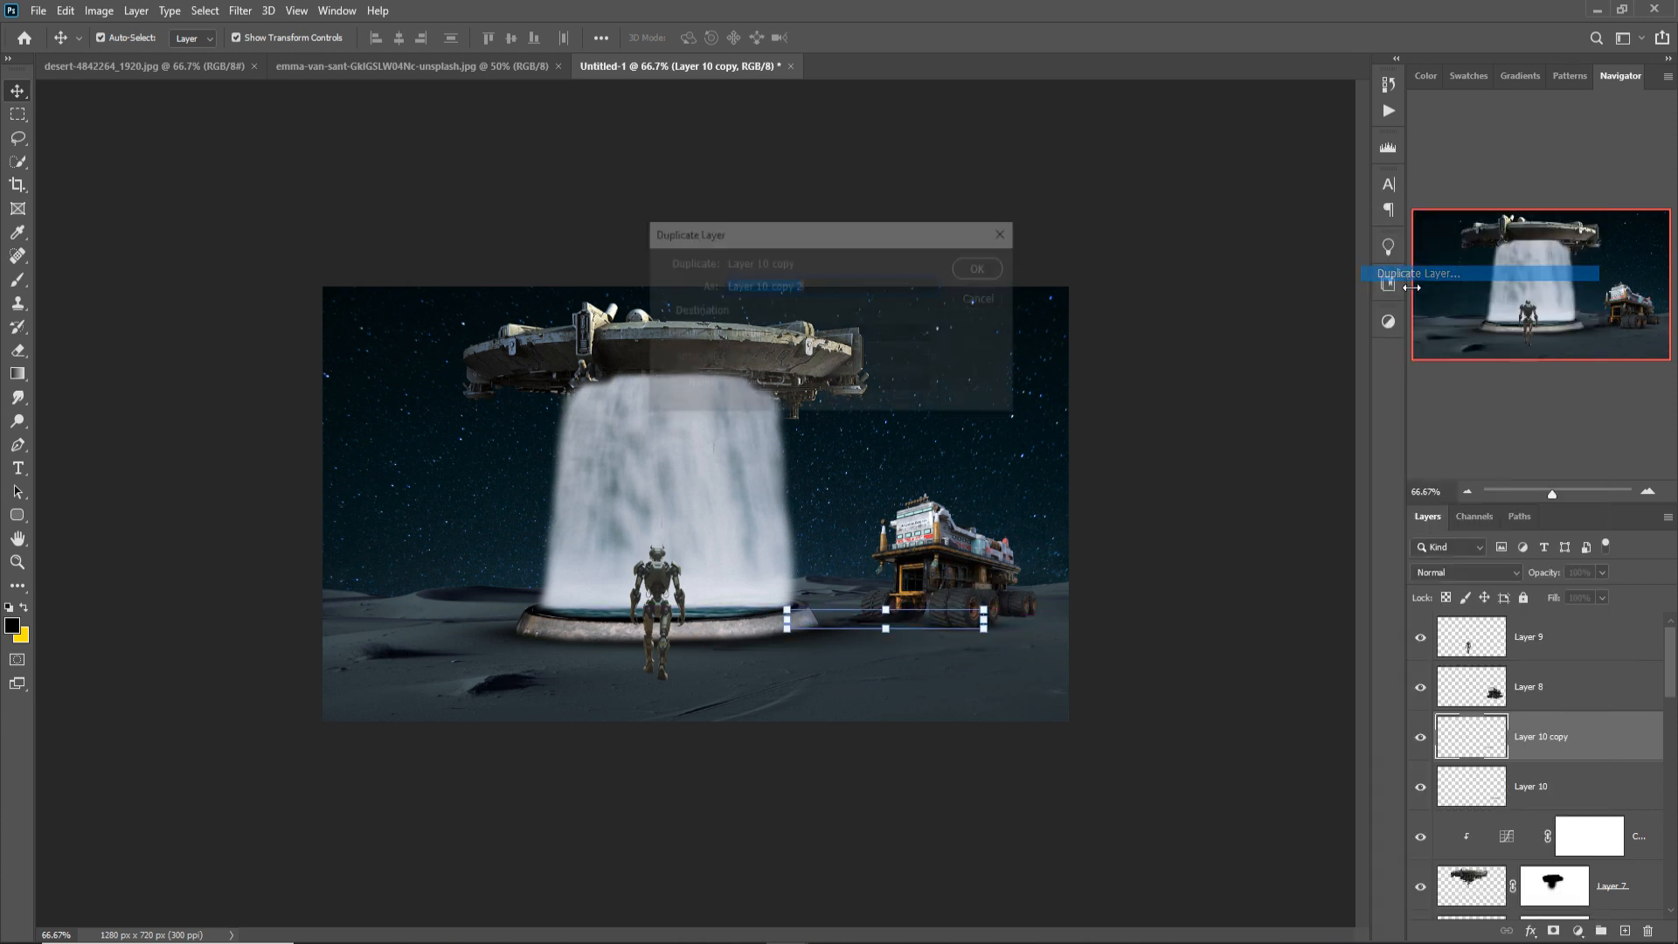
pyautogui.click(983, 268)
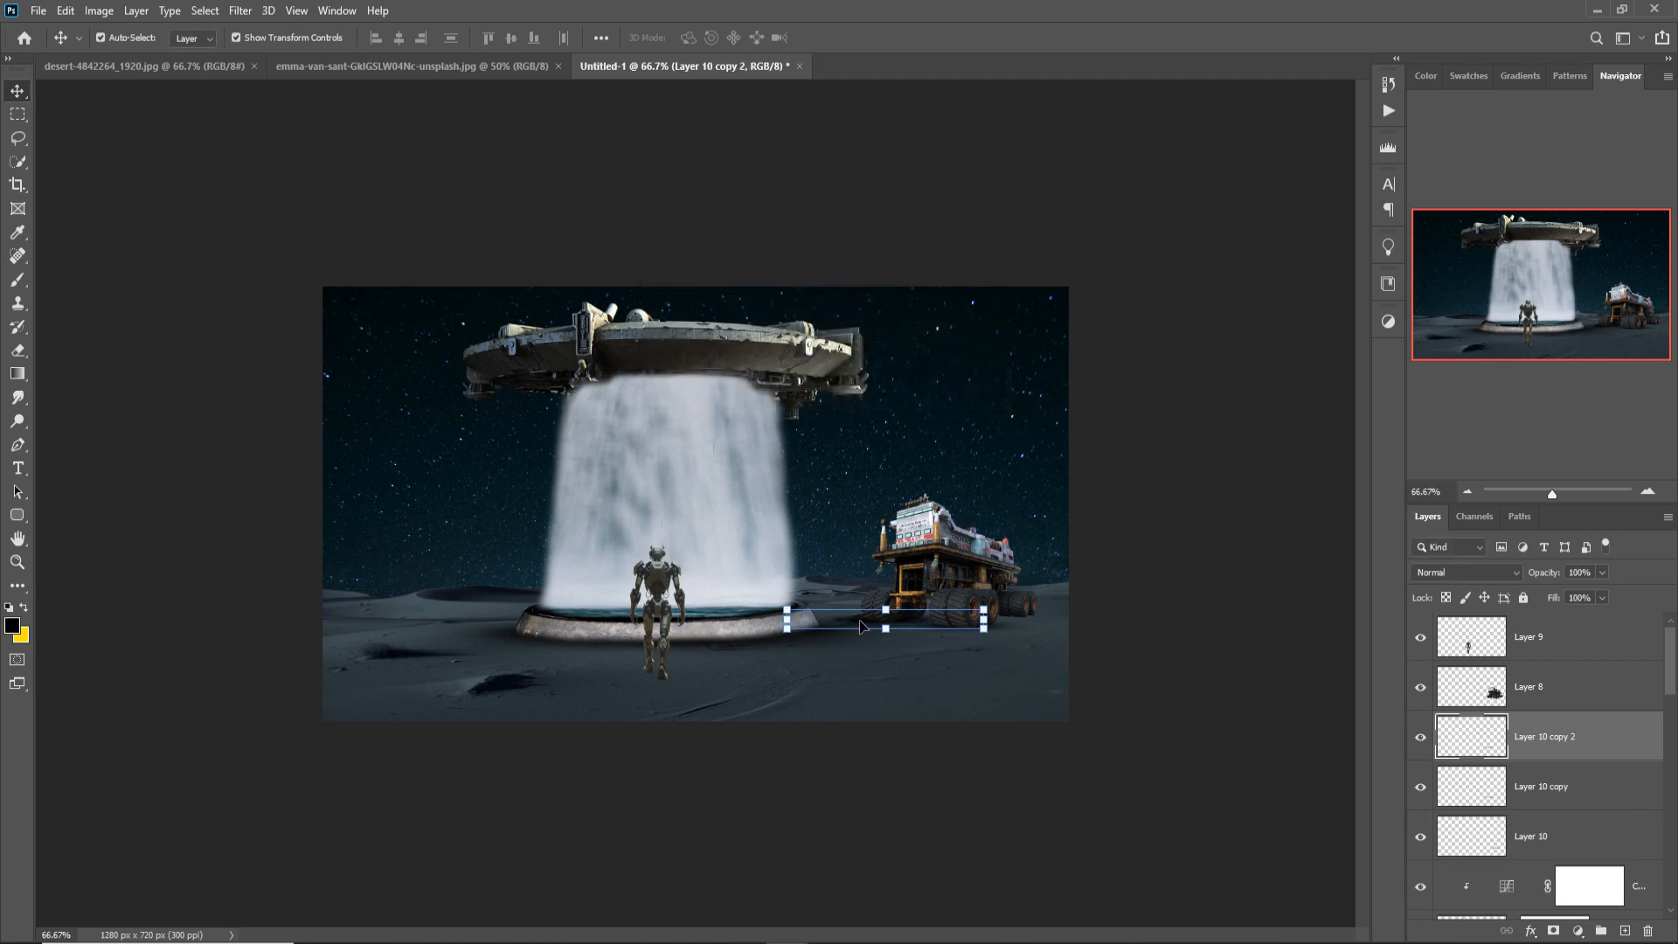
pyautogui.moveTo(861, 626); pyautogui.dragTo(976, 621)
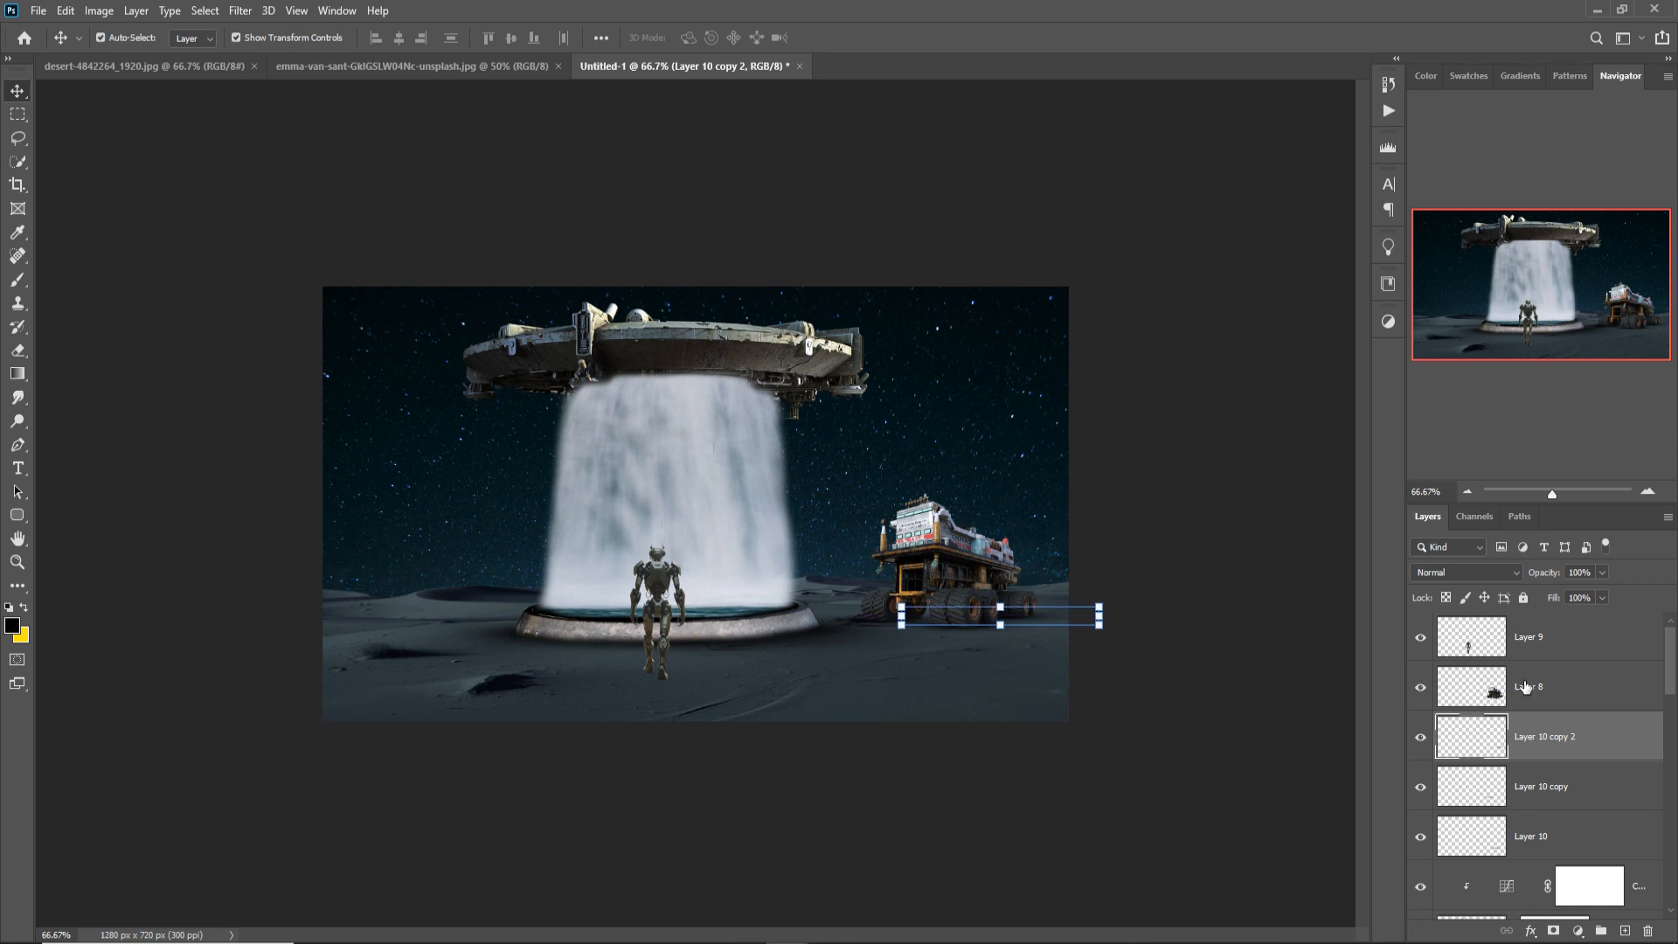
pyautogui.click(880, 942)
# Add a Curves adjustment clipped to the truck on Layer 8 and pull its midtones down to darken the truck.
pyautogui.click(938, 542)
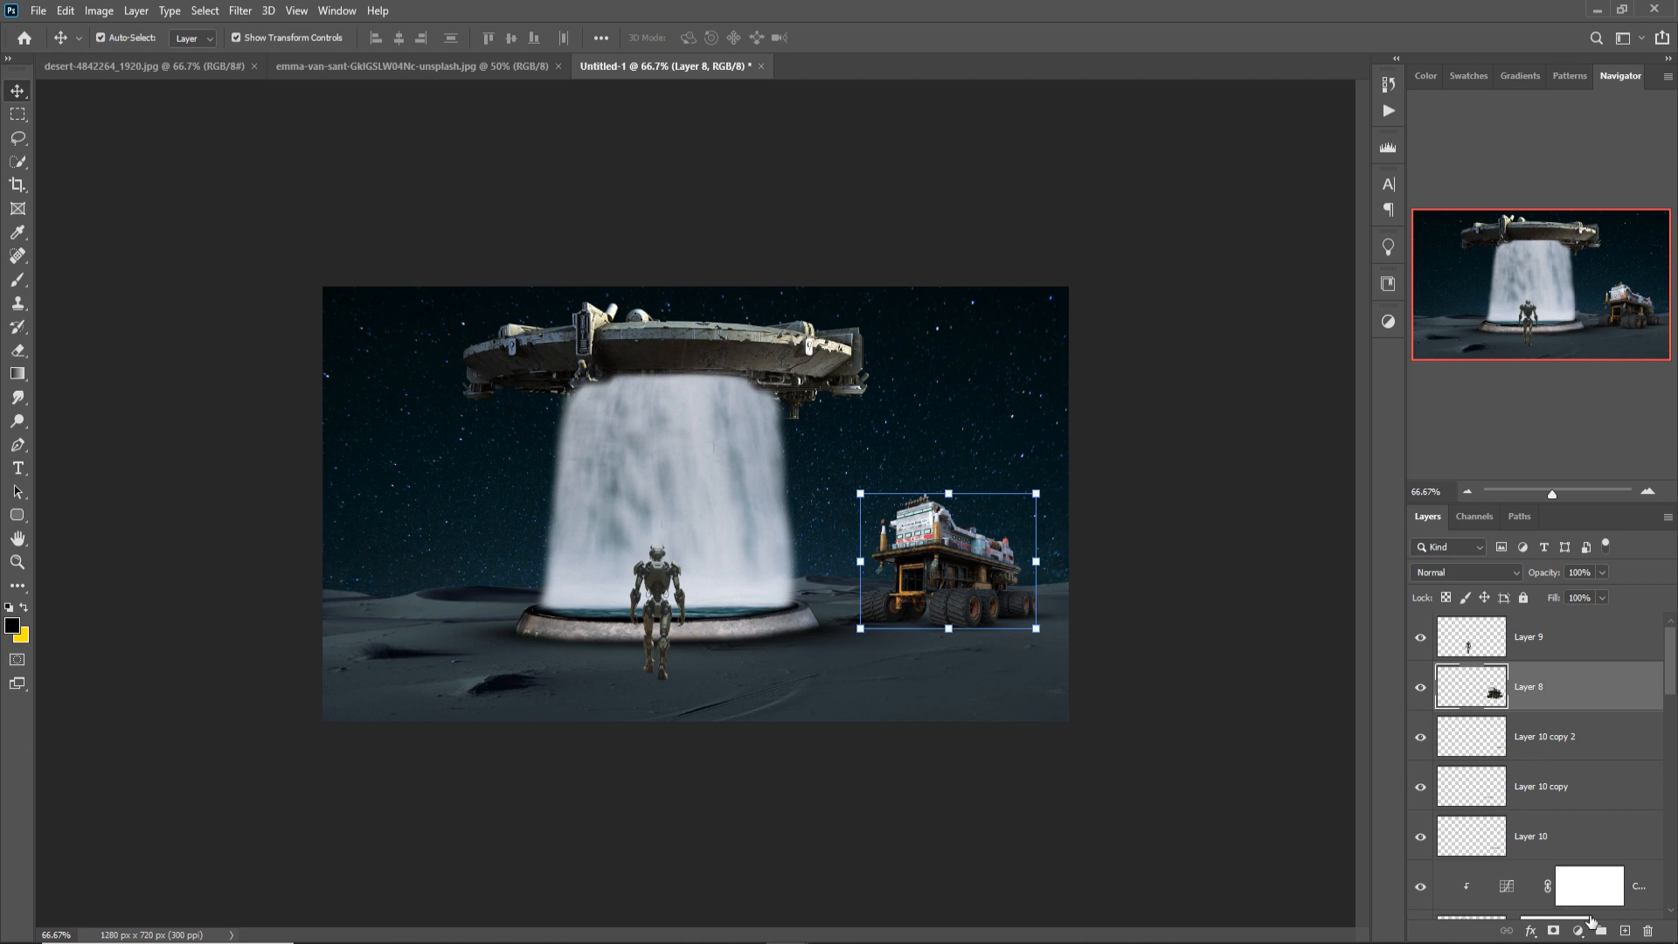
pyautogui.click(1583, 935)
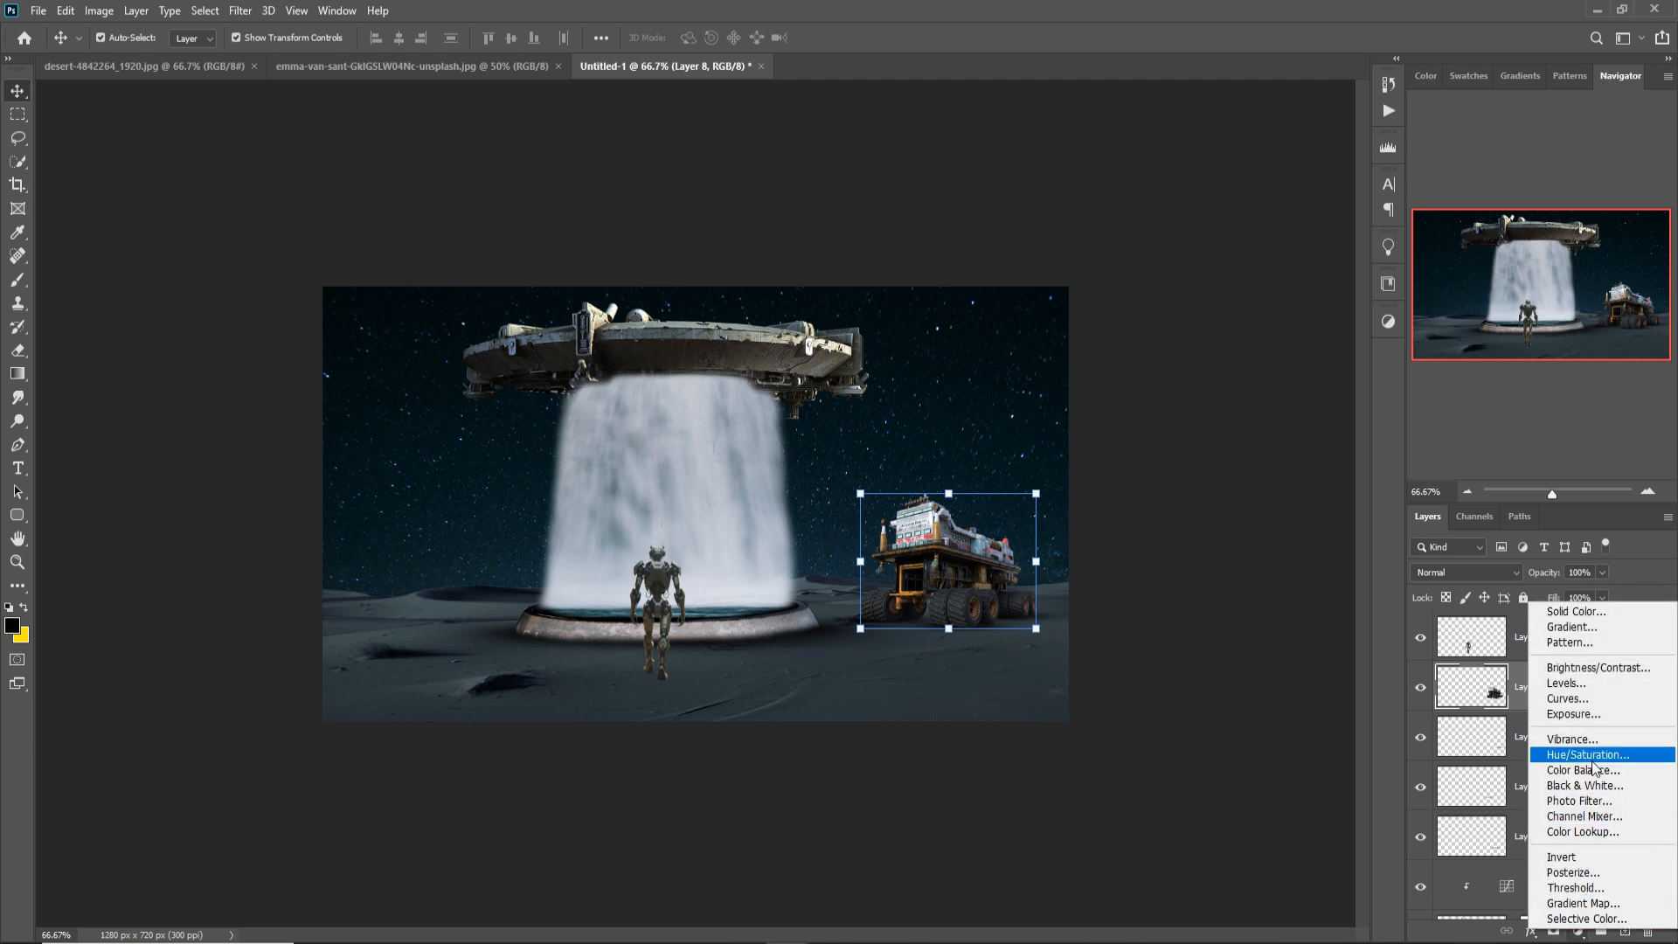
pyautogui.click(1568, 698)
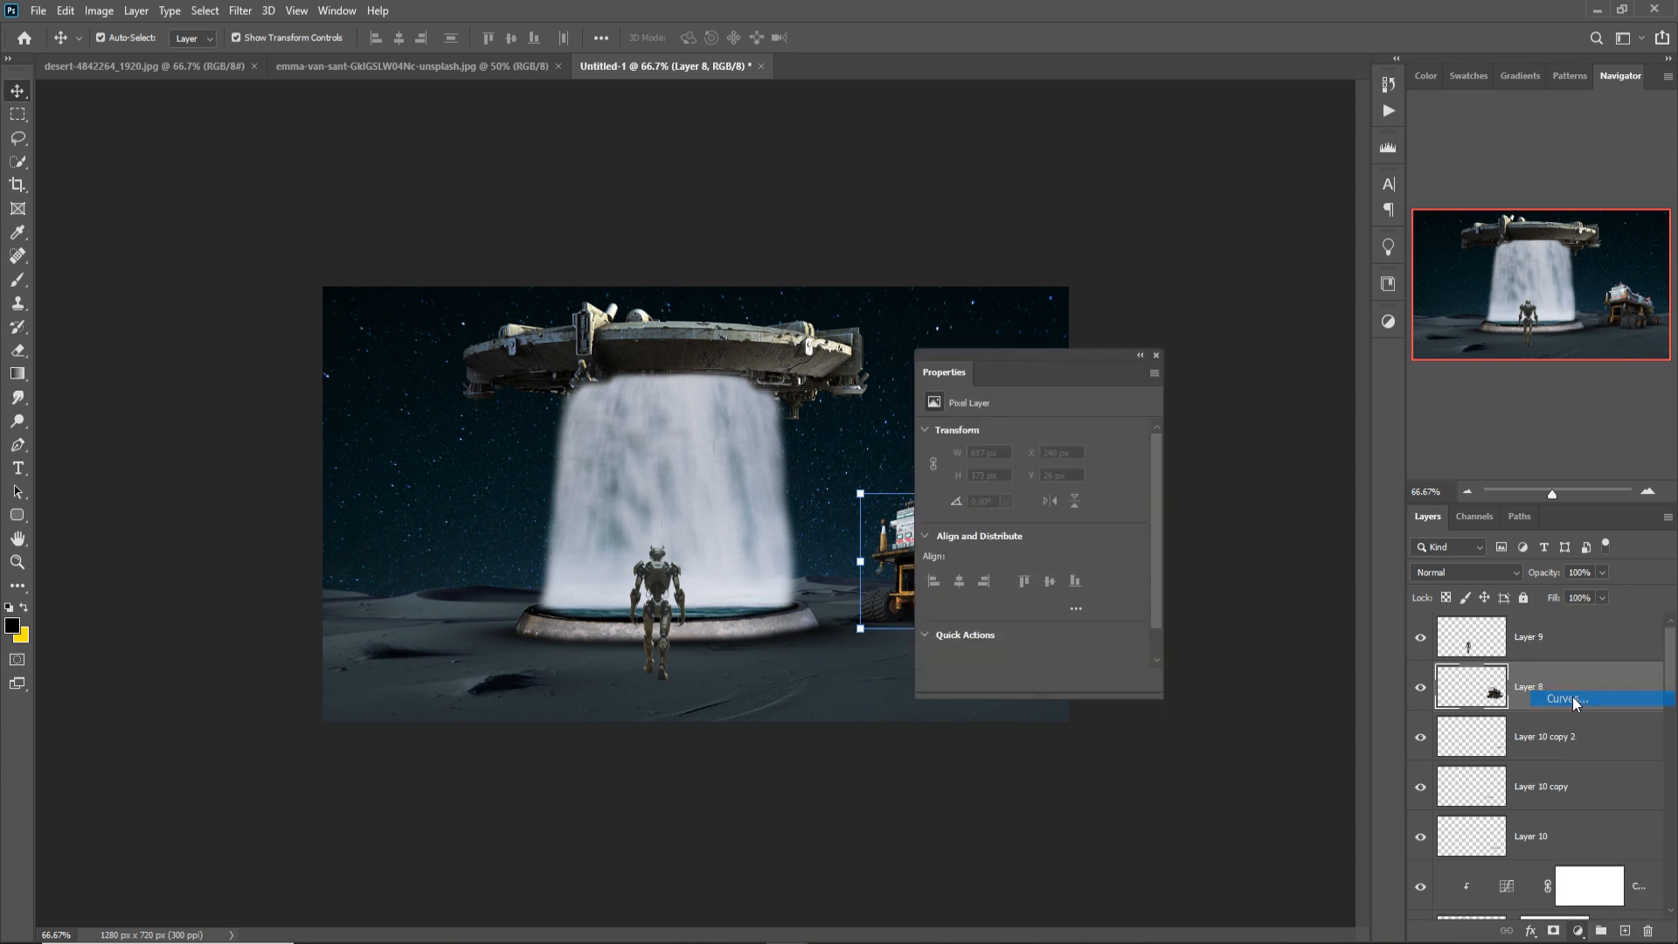
pyautogui.moveTo(1030, 357); pyautogui.dragTo(1212, 352)
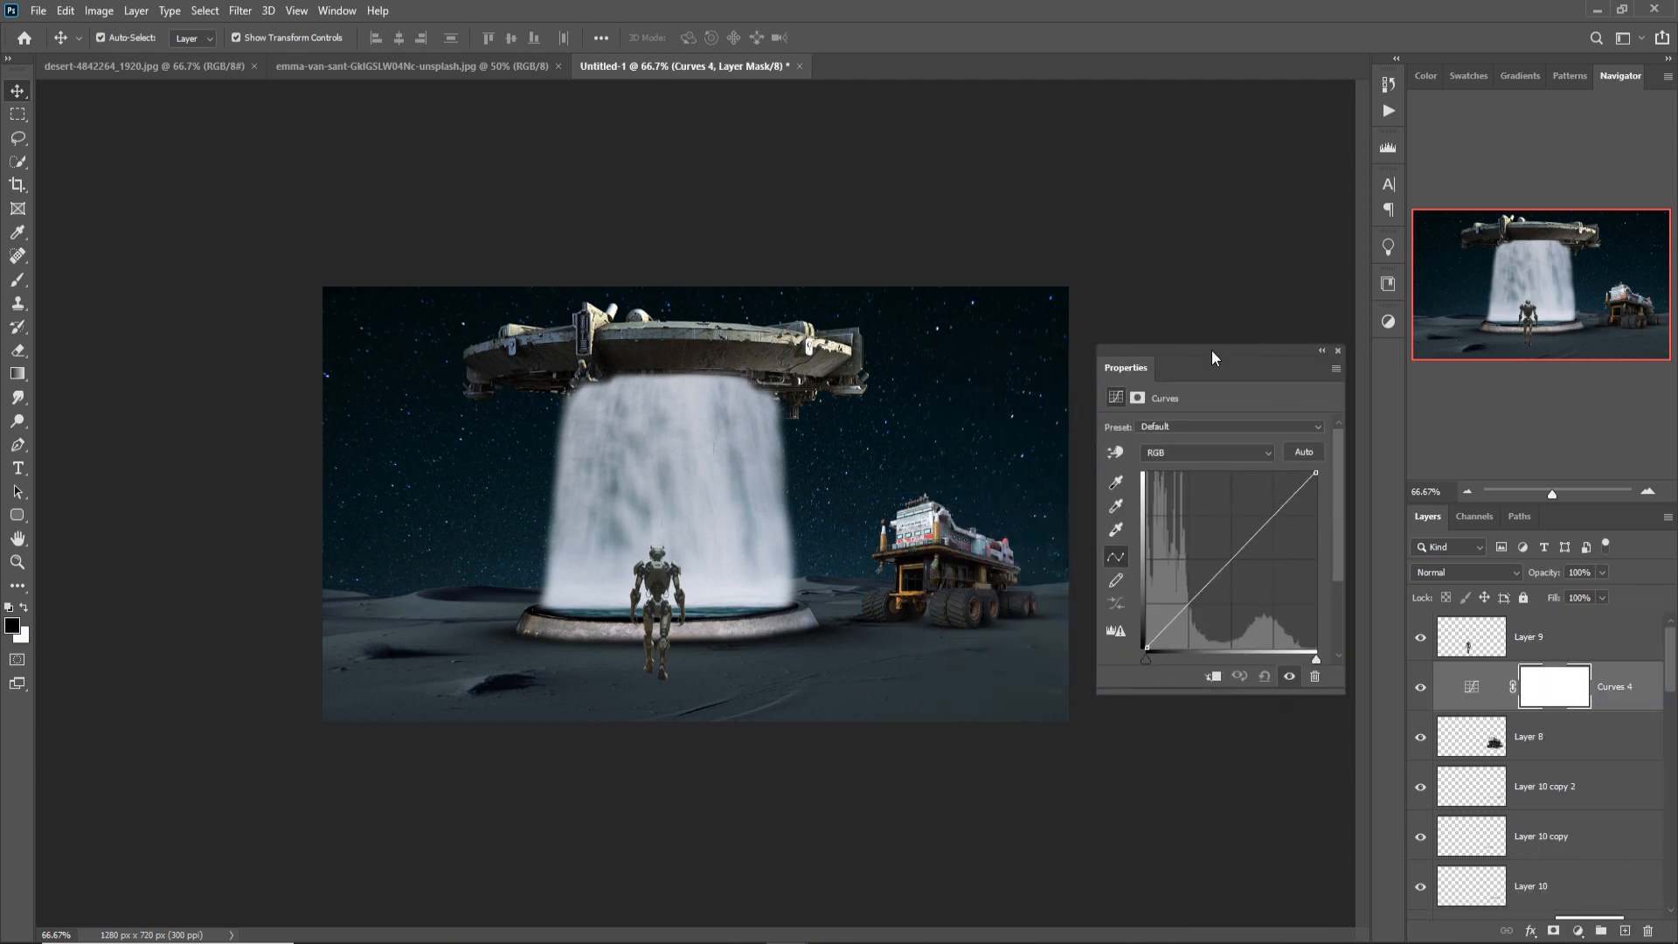
pyautogui.moveTo(1239, 564); pyautogui.dragTo(1255, 575)
pyautogui.click(1214, 676)
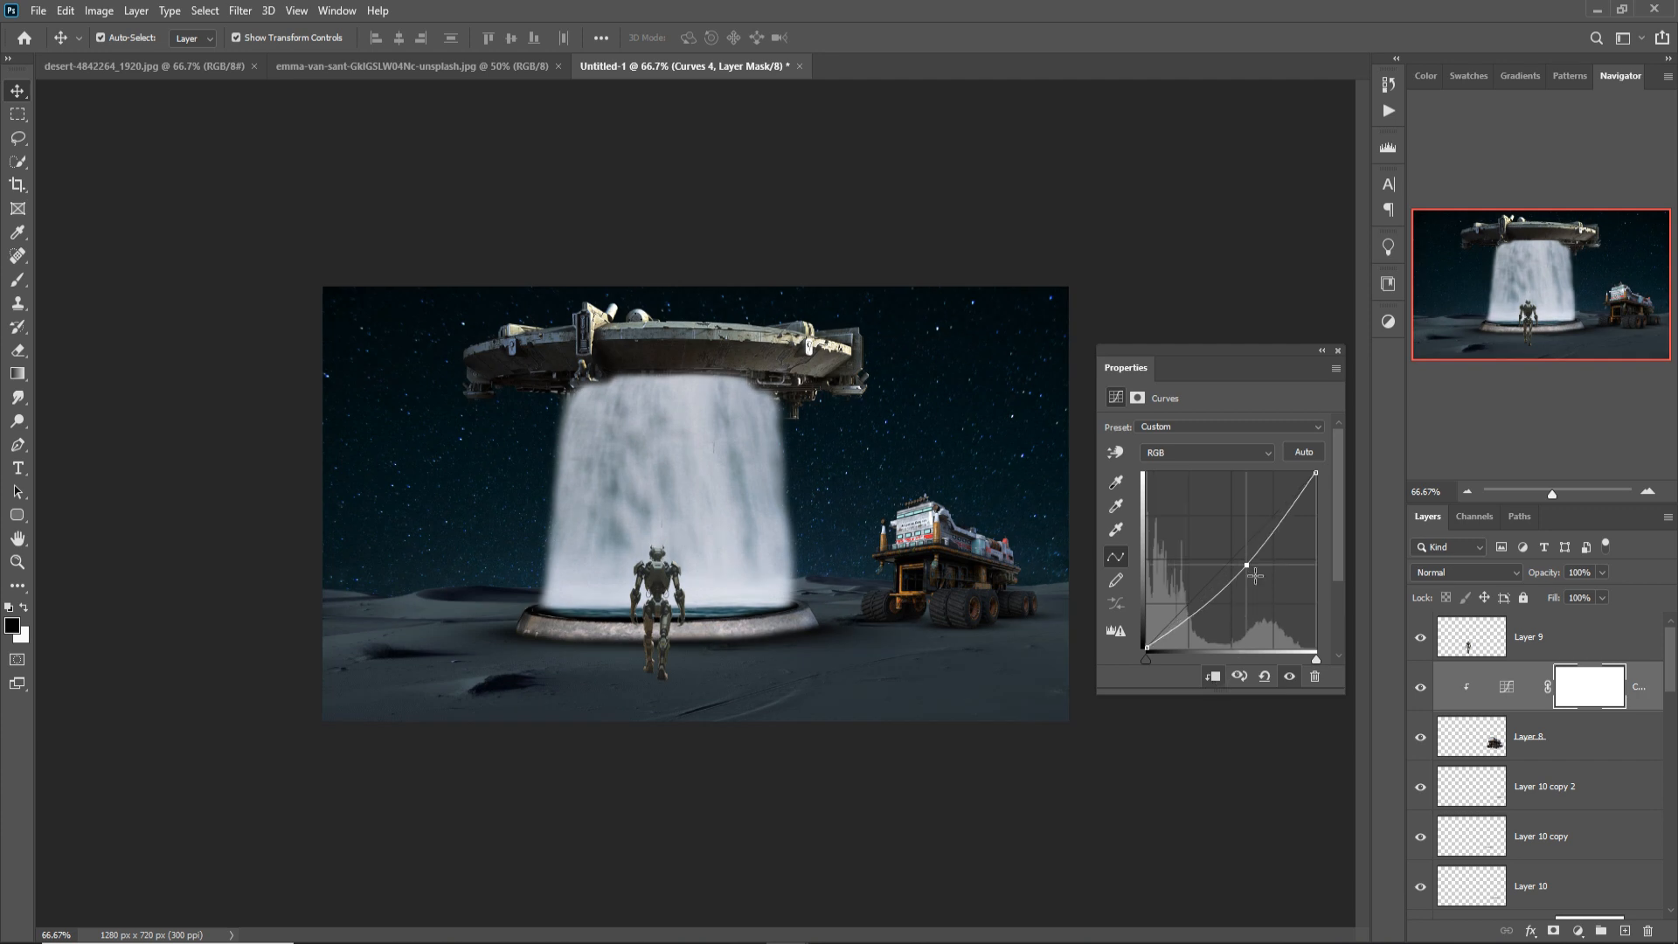
pyautogui.click(1338, 351)
# Create a new layer clipped to the truck above its Curves adjustment and set the blend mode to Linear Dodge (Add).
pyautogui.click(1596, 749)
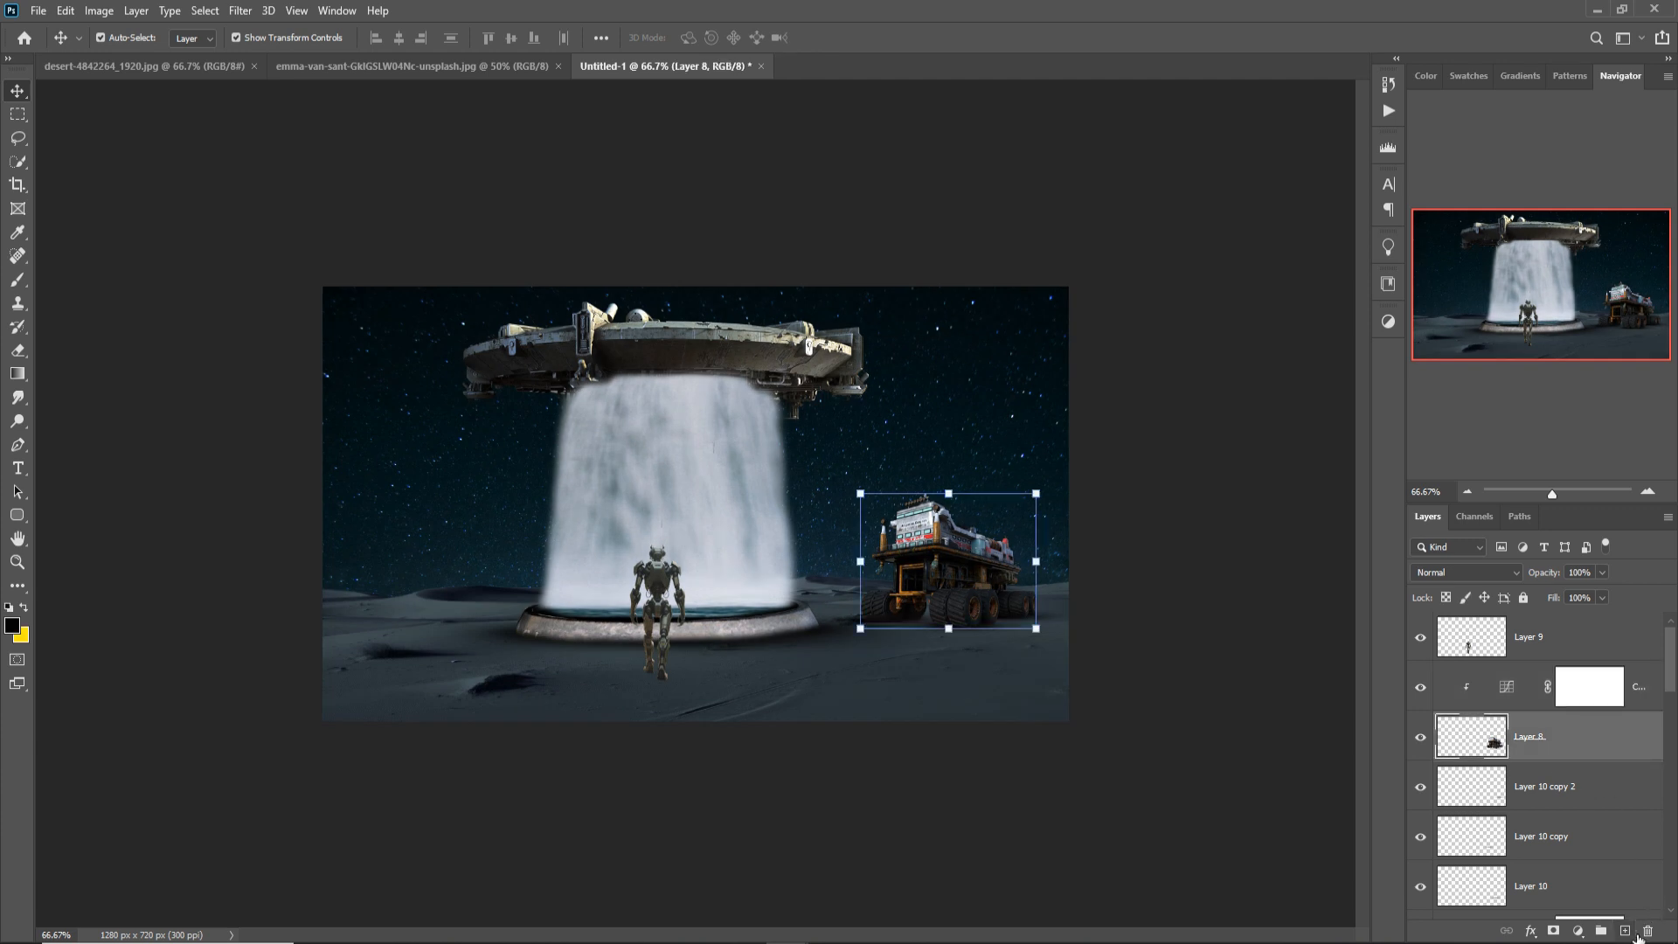
pyautogui.click(1625, 931)
pyautogui.moveTo(1598, 736); pyautogui.dragTo(1584, 683)
pyautogui.click(1515, 576)
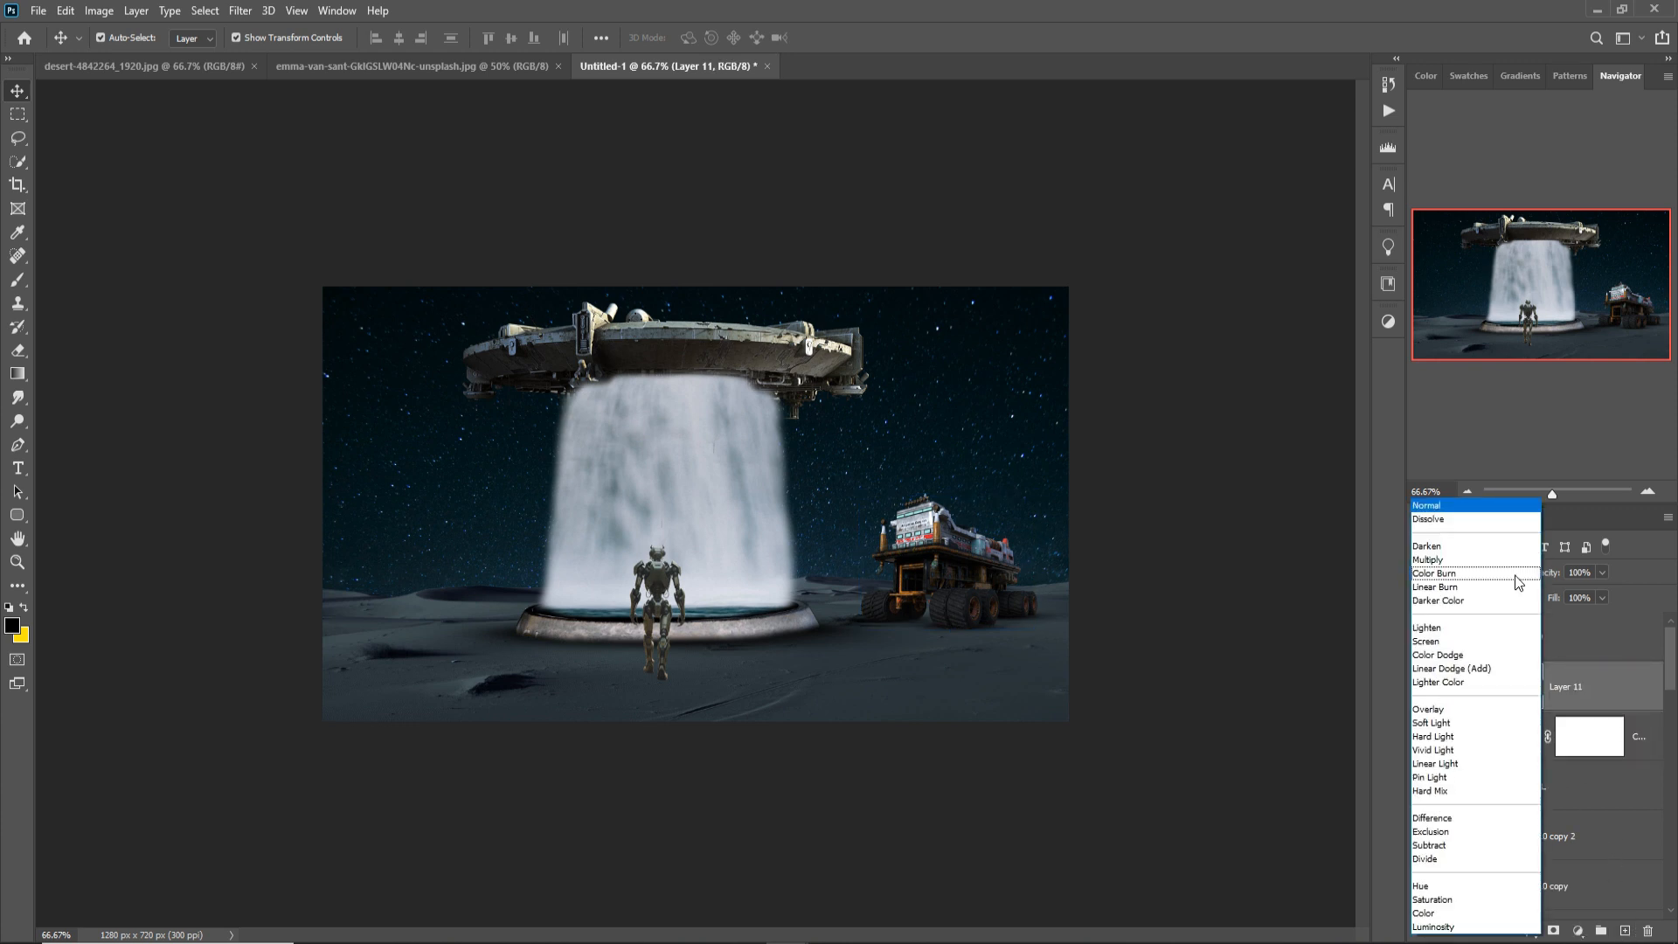
pyautogui.click(1462, 669)
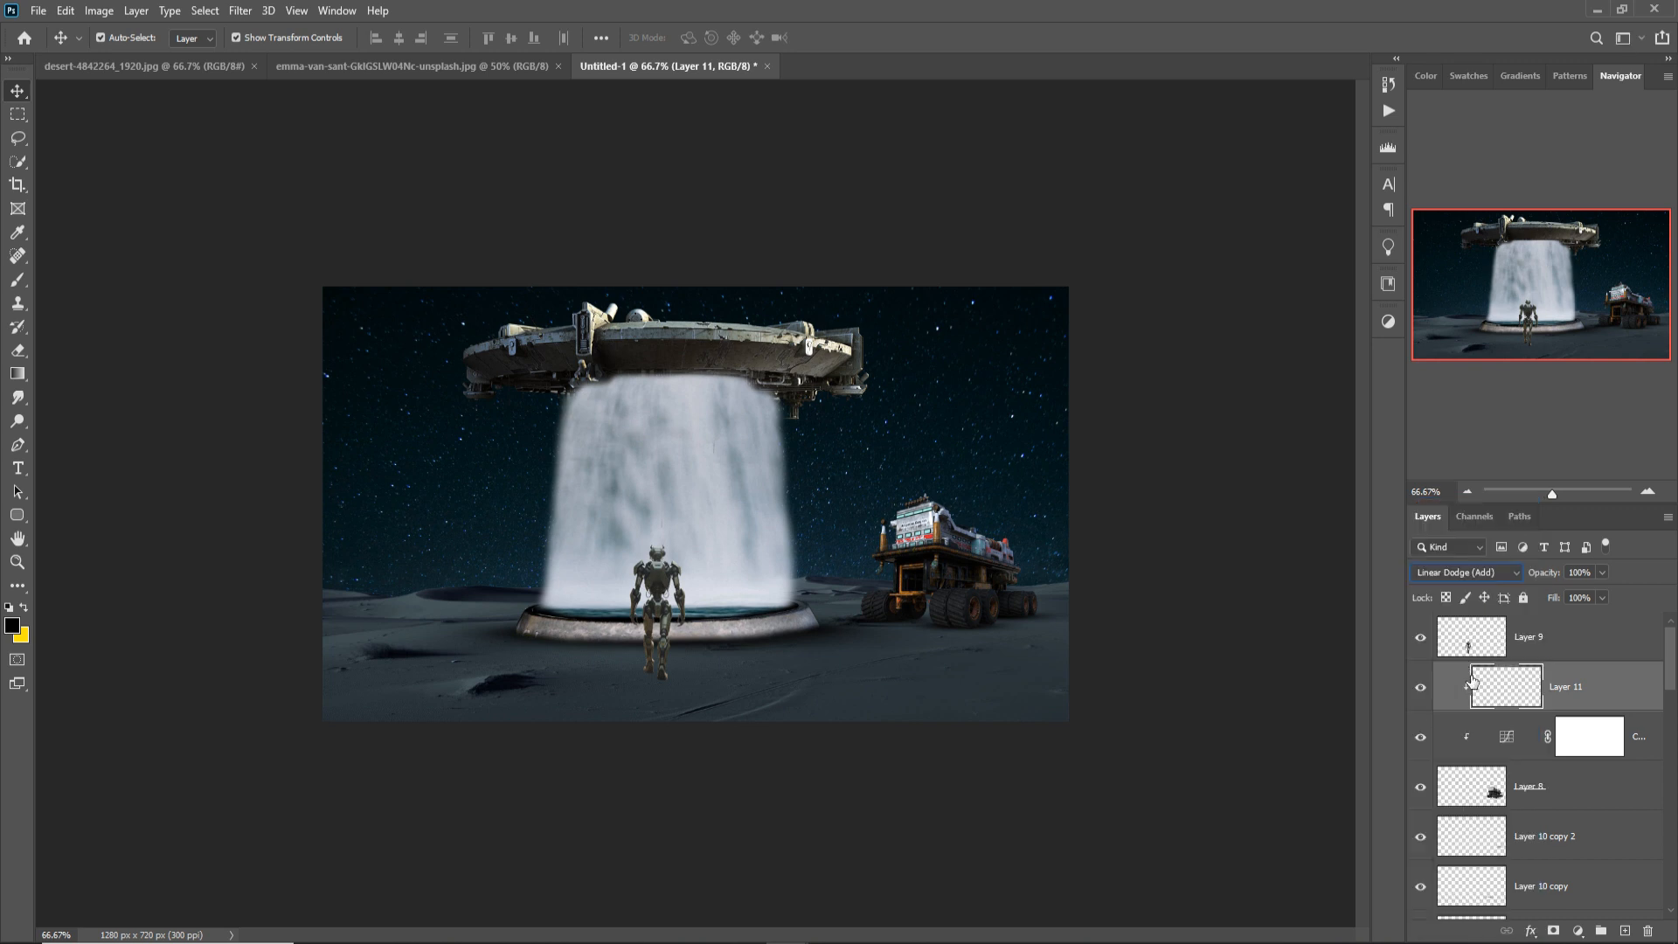
# Add a Solid Color fill in bright cyan #03fafd on the clipped Linear Dodge layer above the truck.
pyautogui.click(1578, 931)
pyautogui.click(1580, 612)
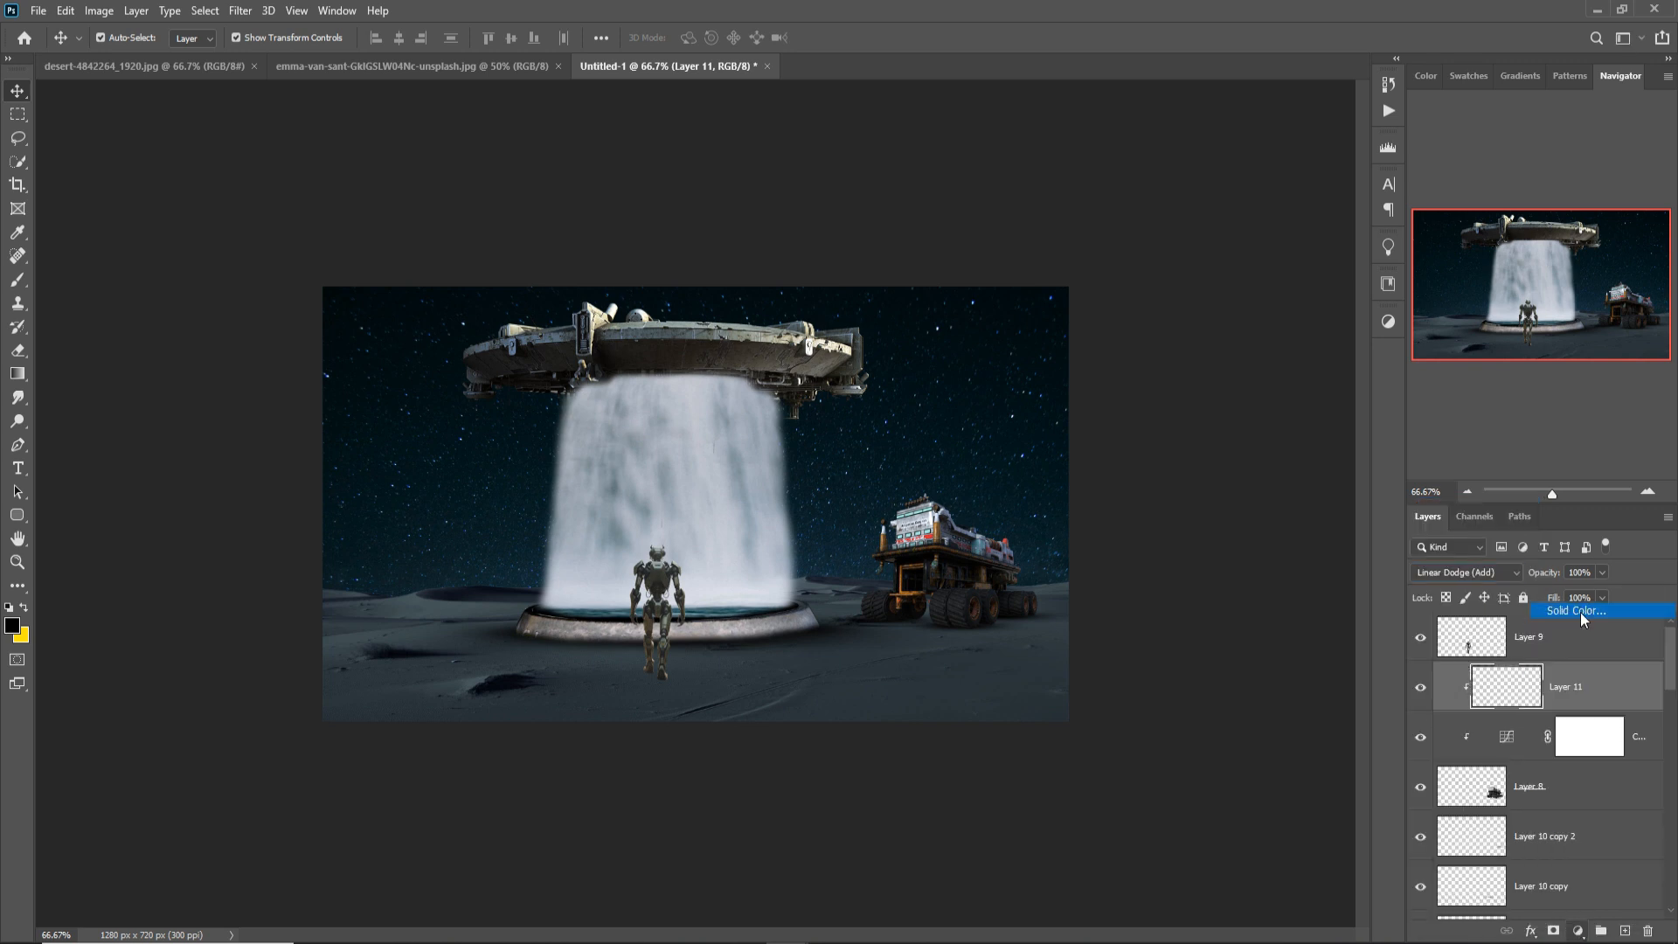
pyautogui.click(997, 577)
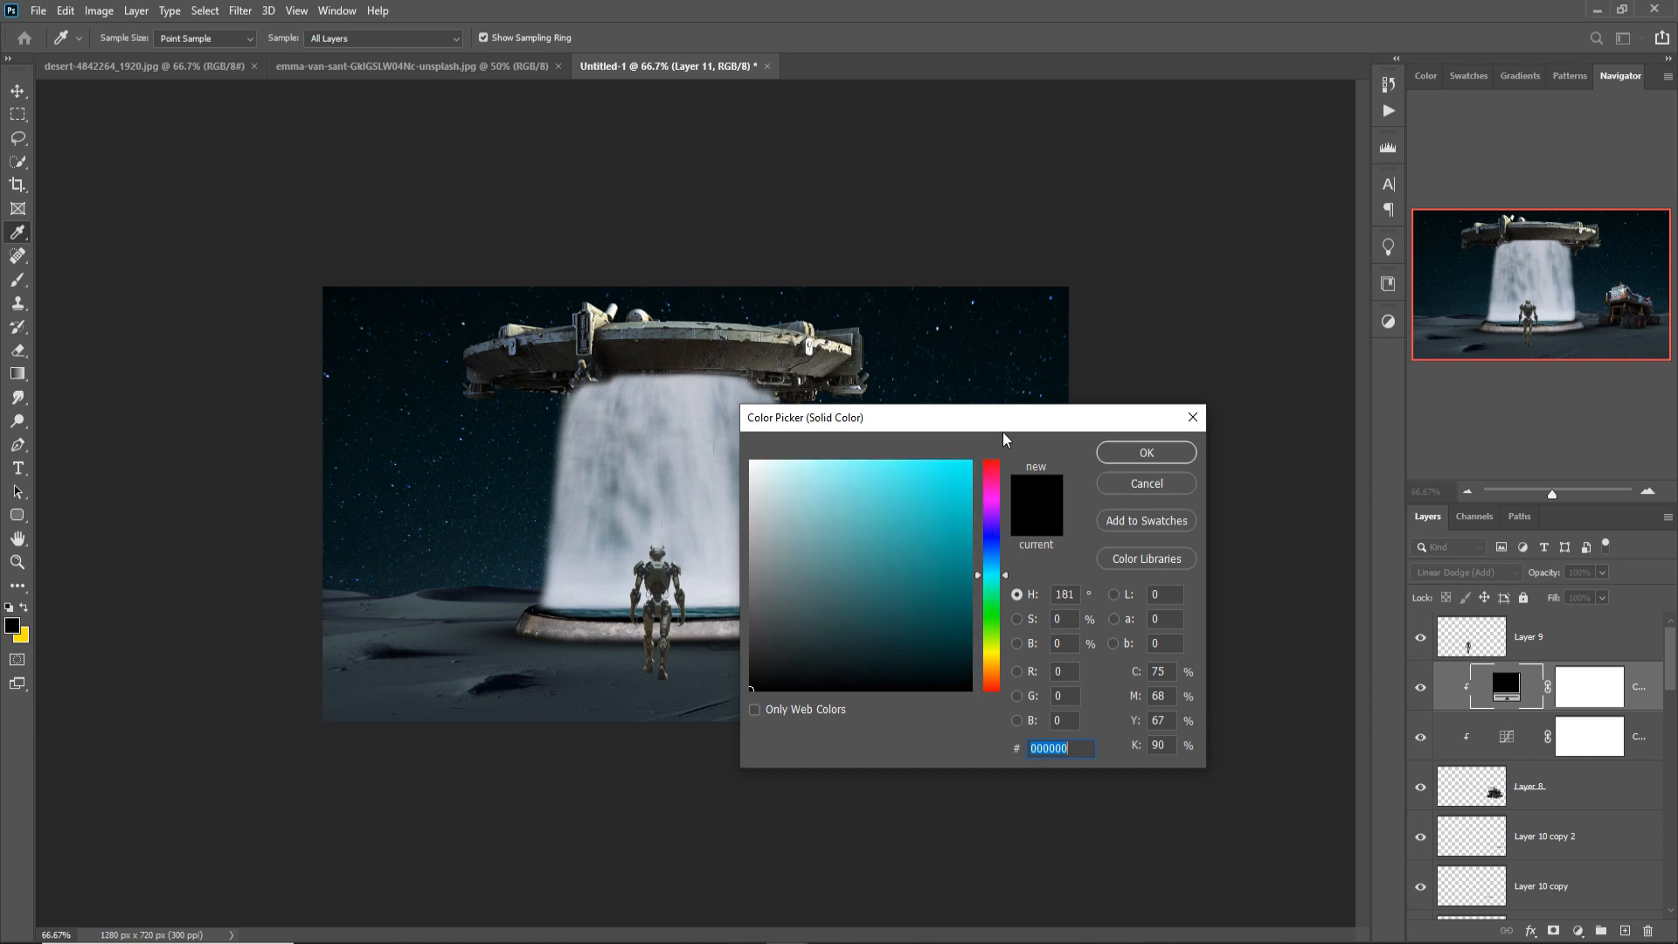
pyautogui.moveTo(1005, 424); pyautogui.dragTo(563, 426)
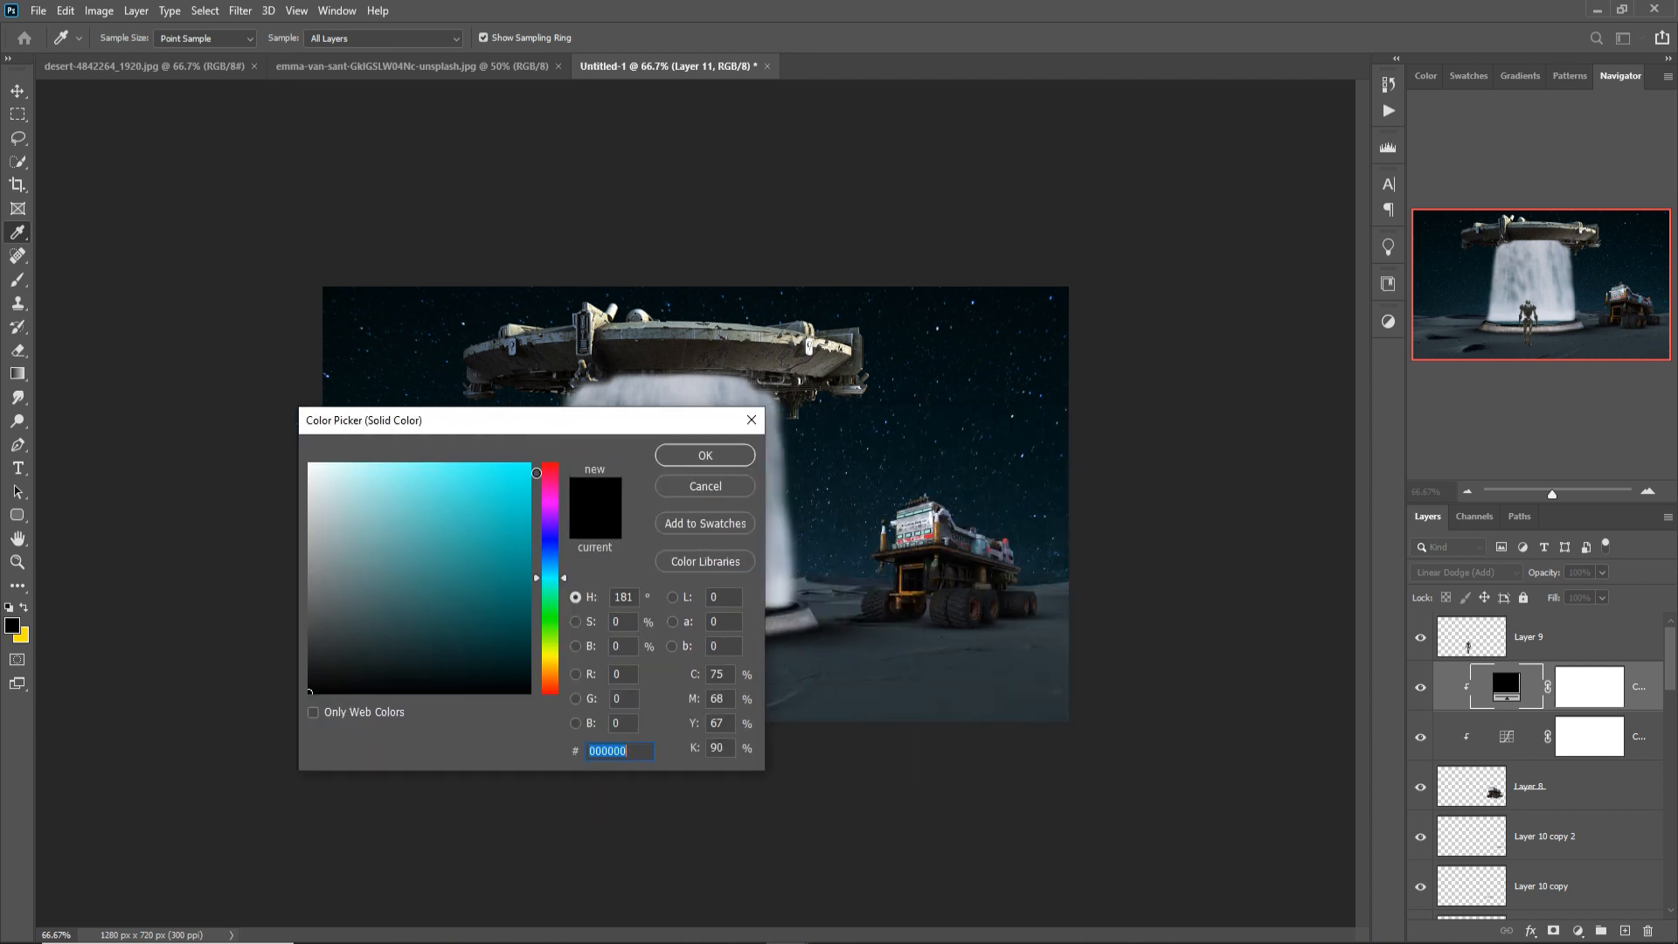
pyautogui.click(531, 466)
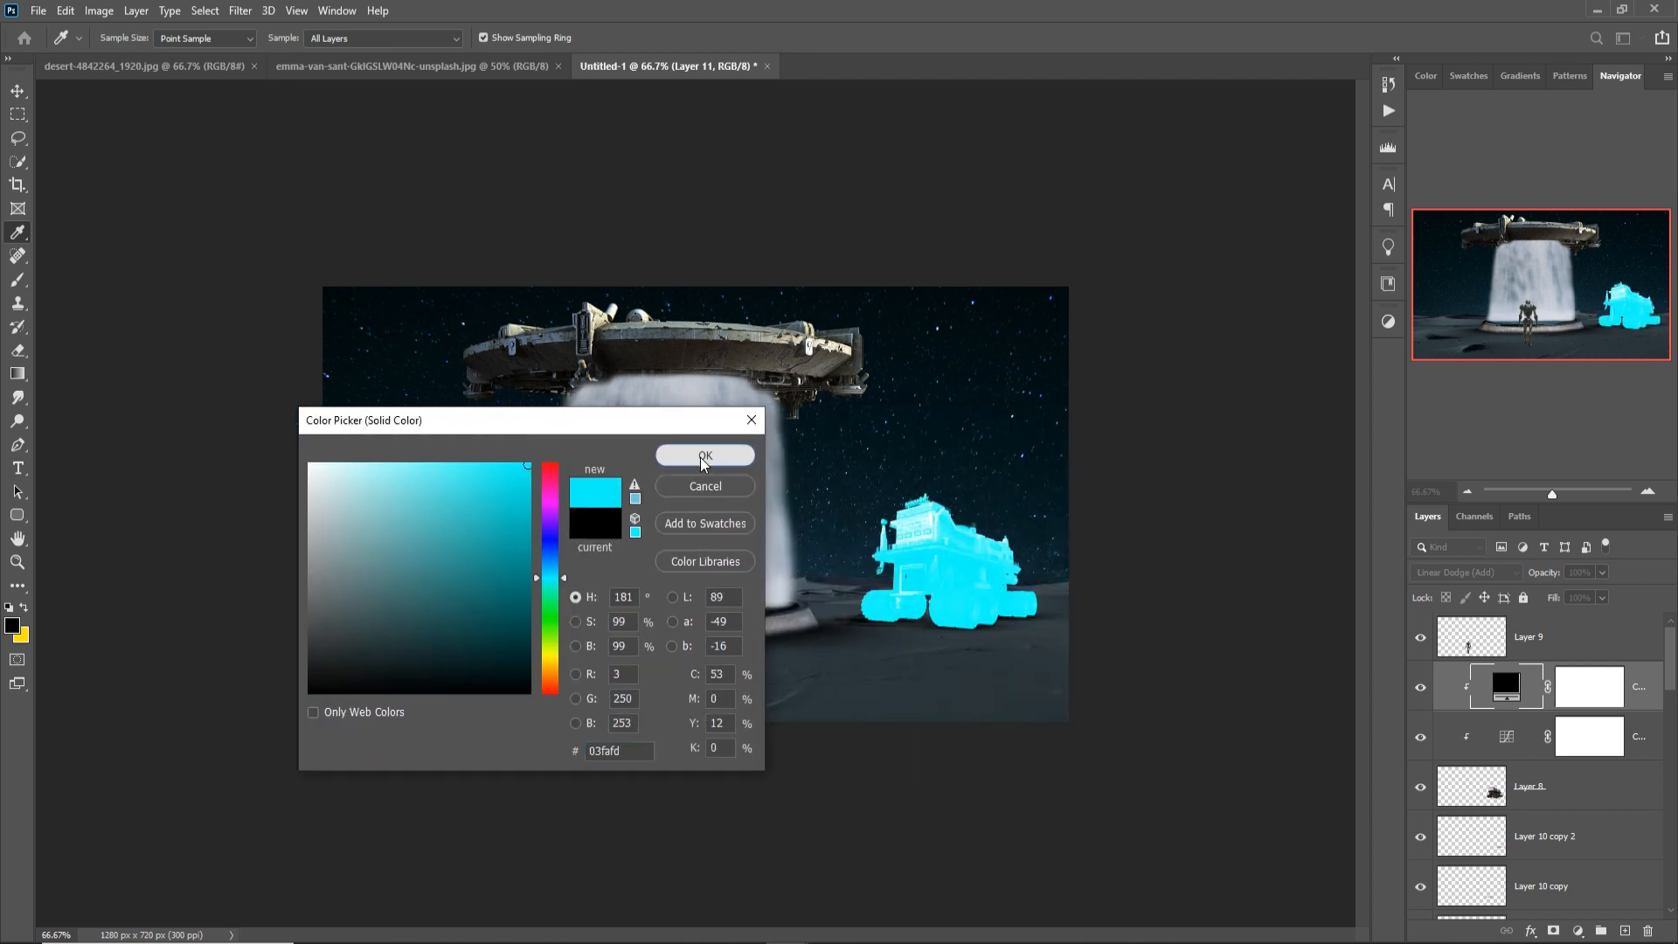
pyautogui.click(705, 455)
# Invert the cyan fill's layer mask to black to hide the color on the truck.
pyautogui.rightClick(1502, 687)
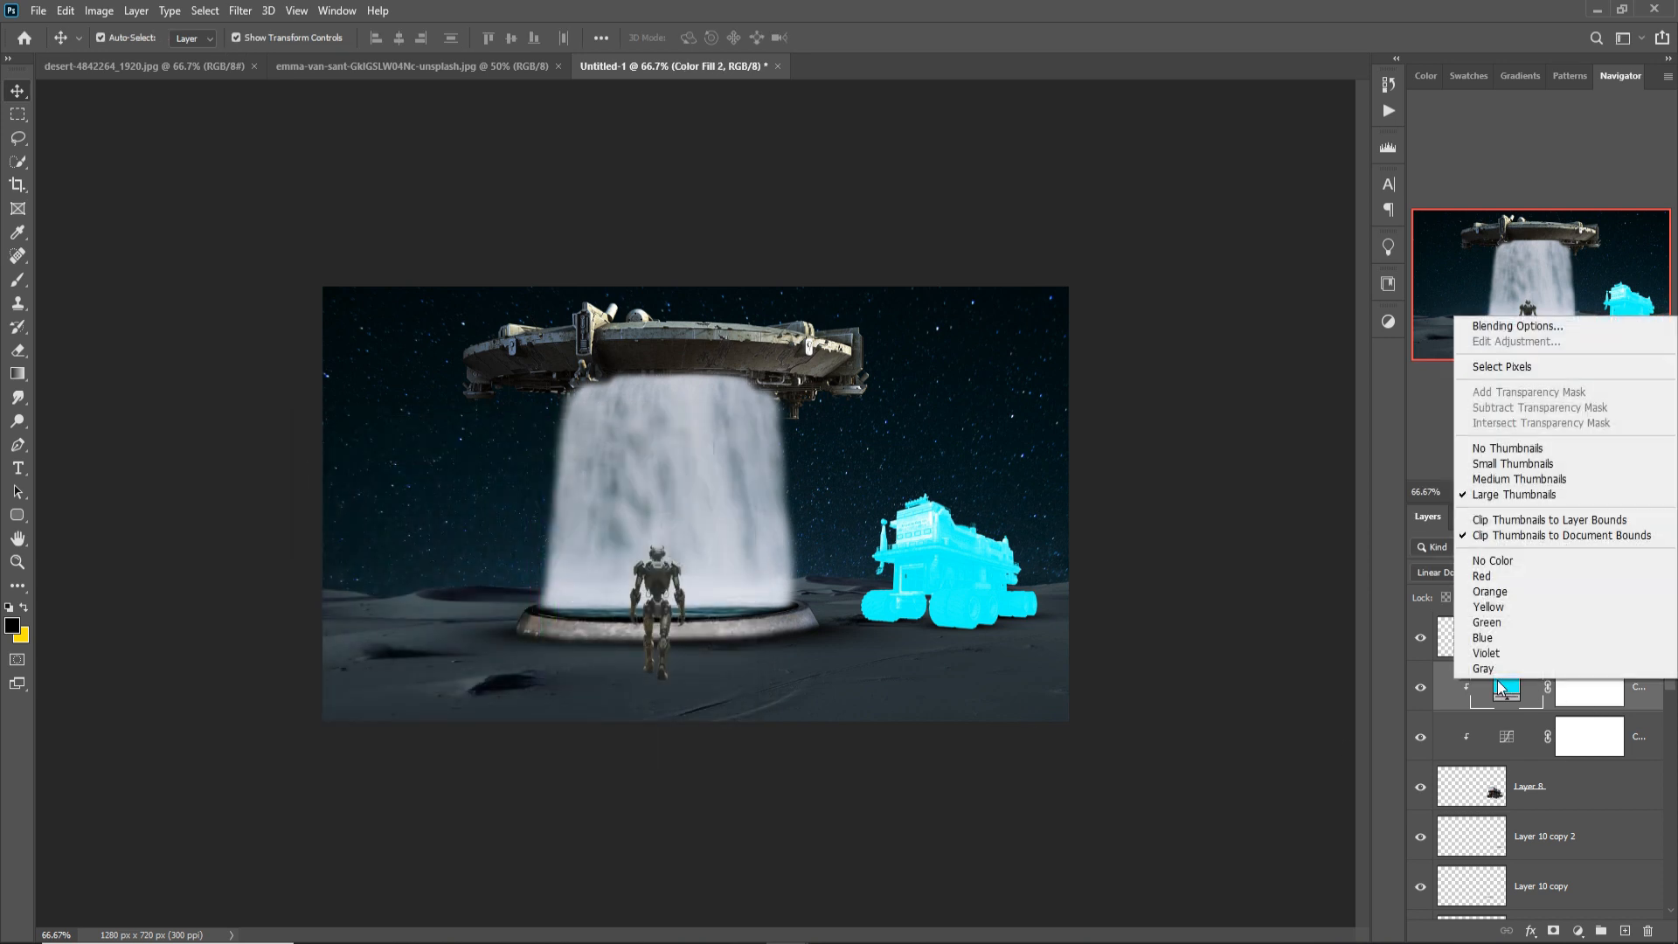
pyautogui.press('Escape')
pyautogui.click(1602, 687)
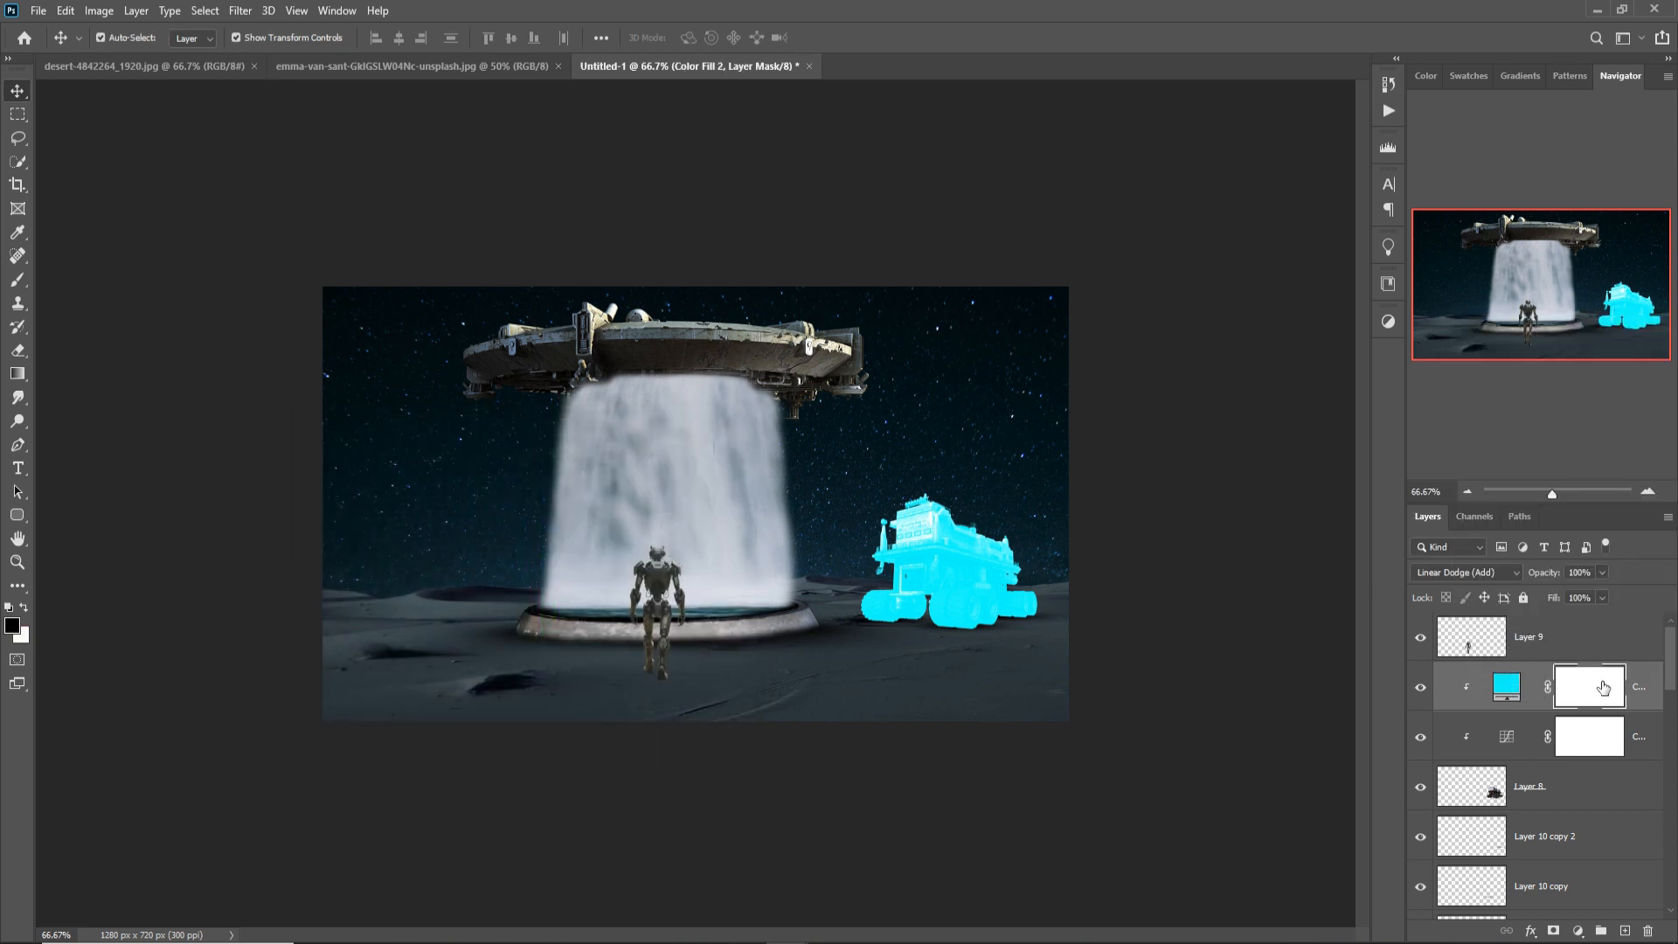
pyautogui.press('ctrl')
pyautogui.hotkey('ctrl', 'i')
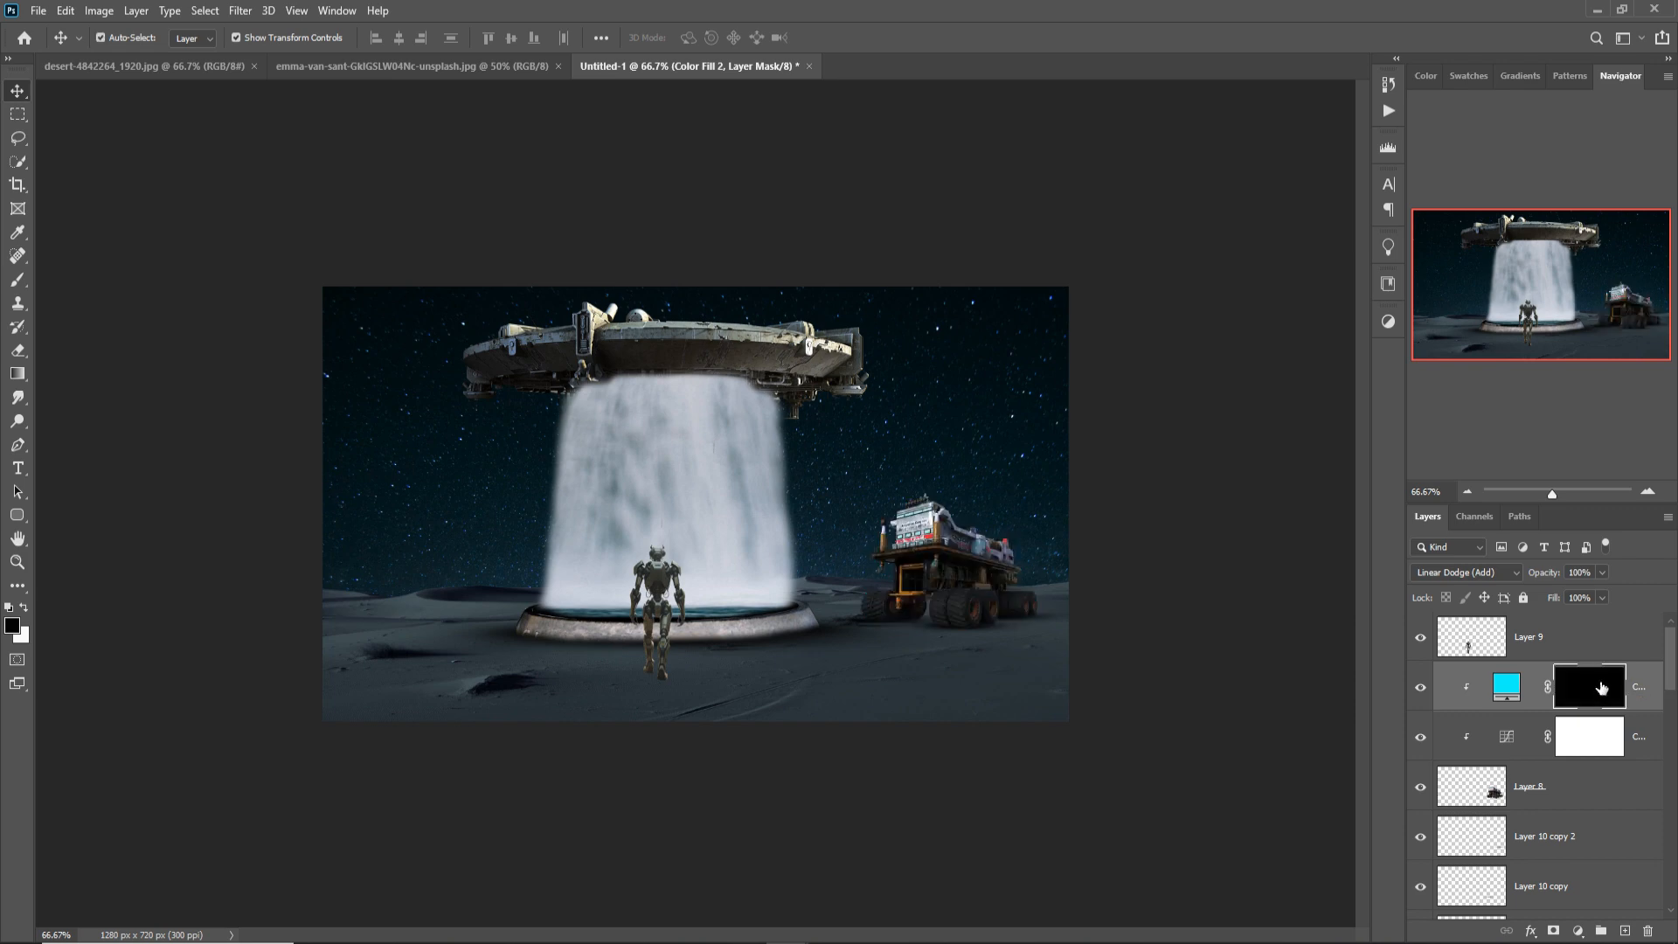
# Paint white on the cyan fill's mask with a 10 px brush along the truck cabin's upper window strip to make it glow.
pyautogui.hotkey('ctrl', '+')
pyautogui.hotkey('ctrl', '+')
pyautogui.hotkey('ctrl', '+')
pyautogui.hotkey('ctrl', '+')
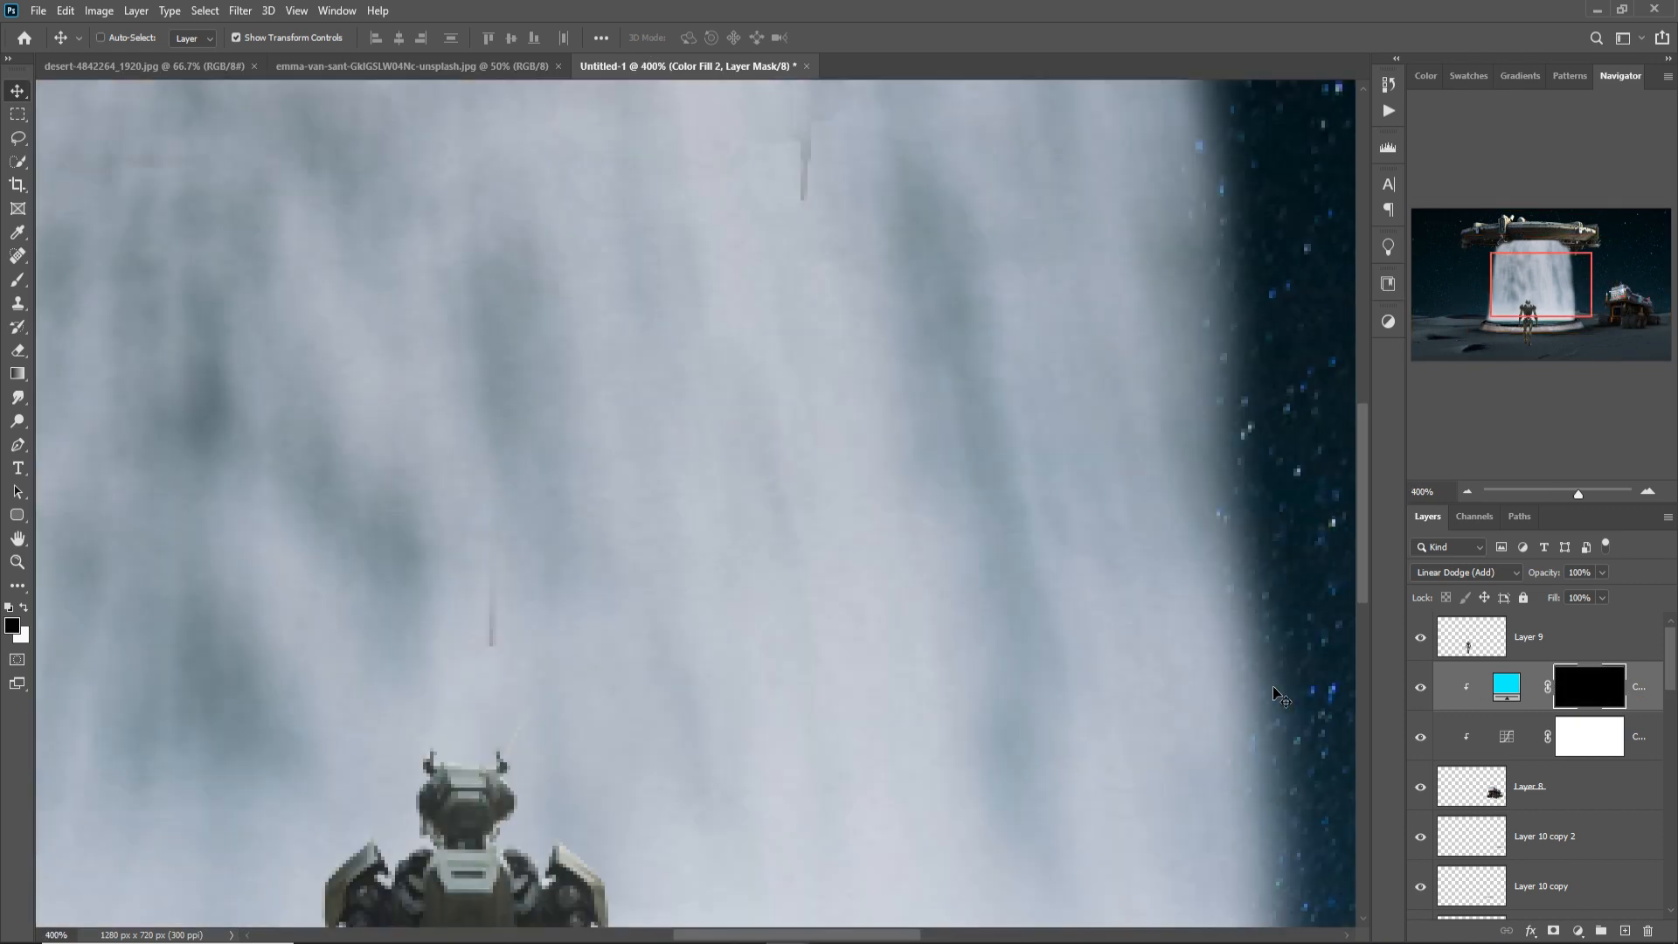
pyautogui.moveTo(1239, 663); pyautogui.dragTo(14, 613)
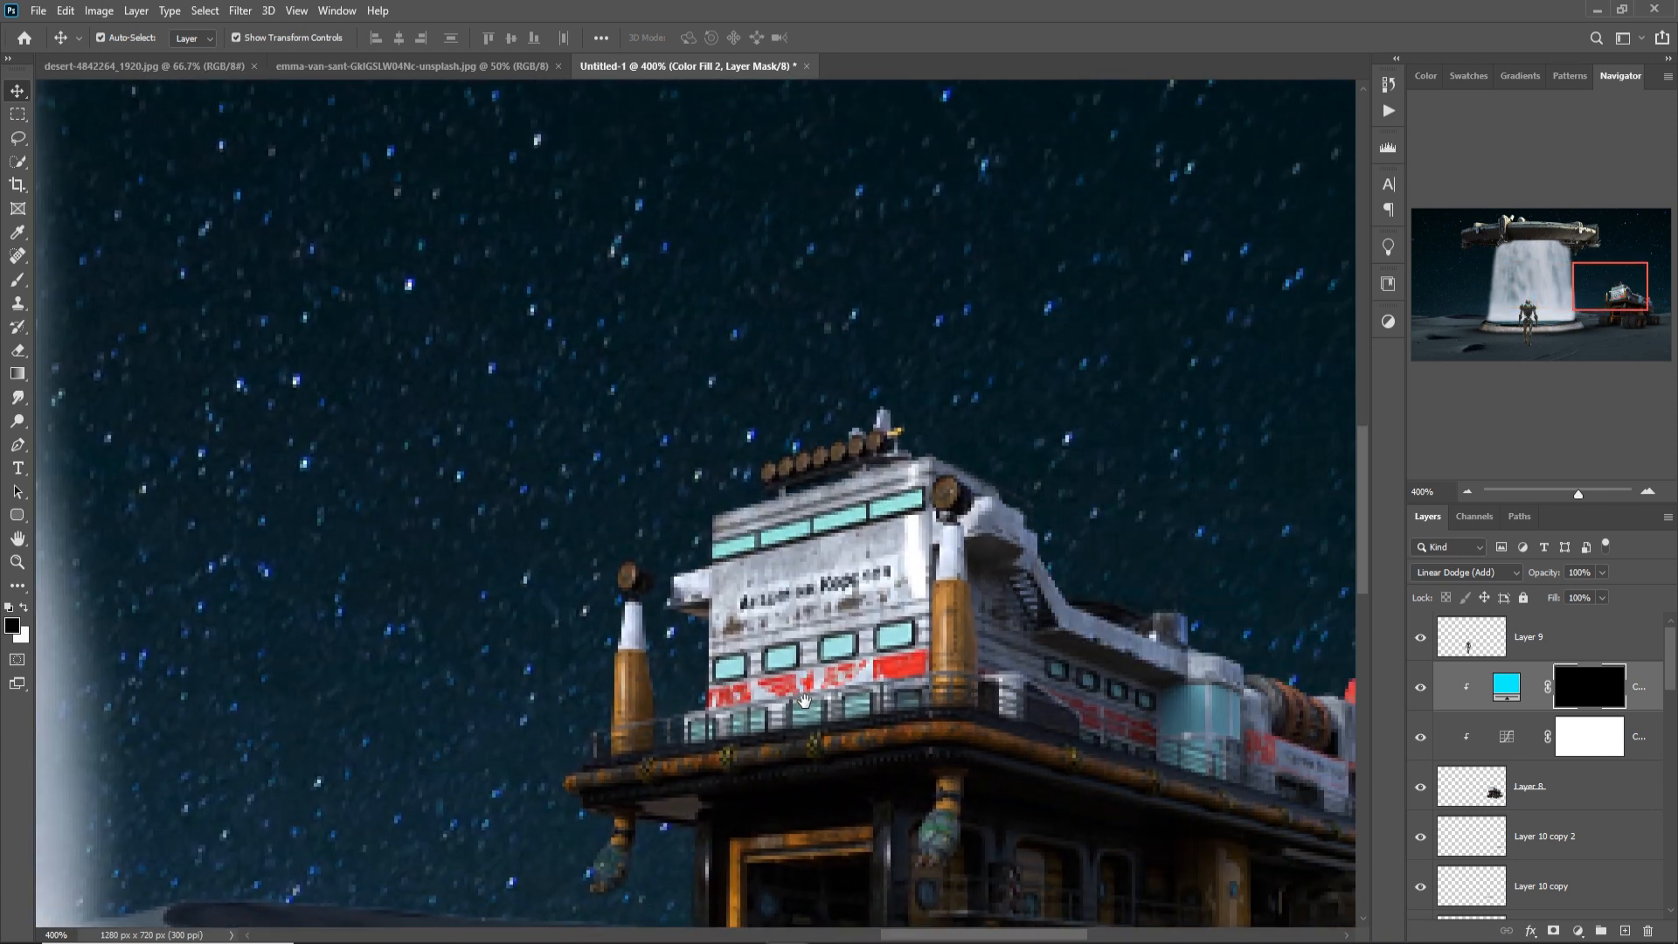
pyautogui.click(18, 280)
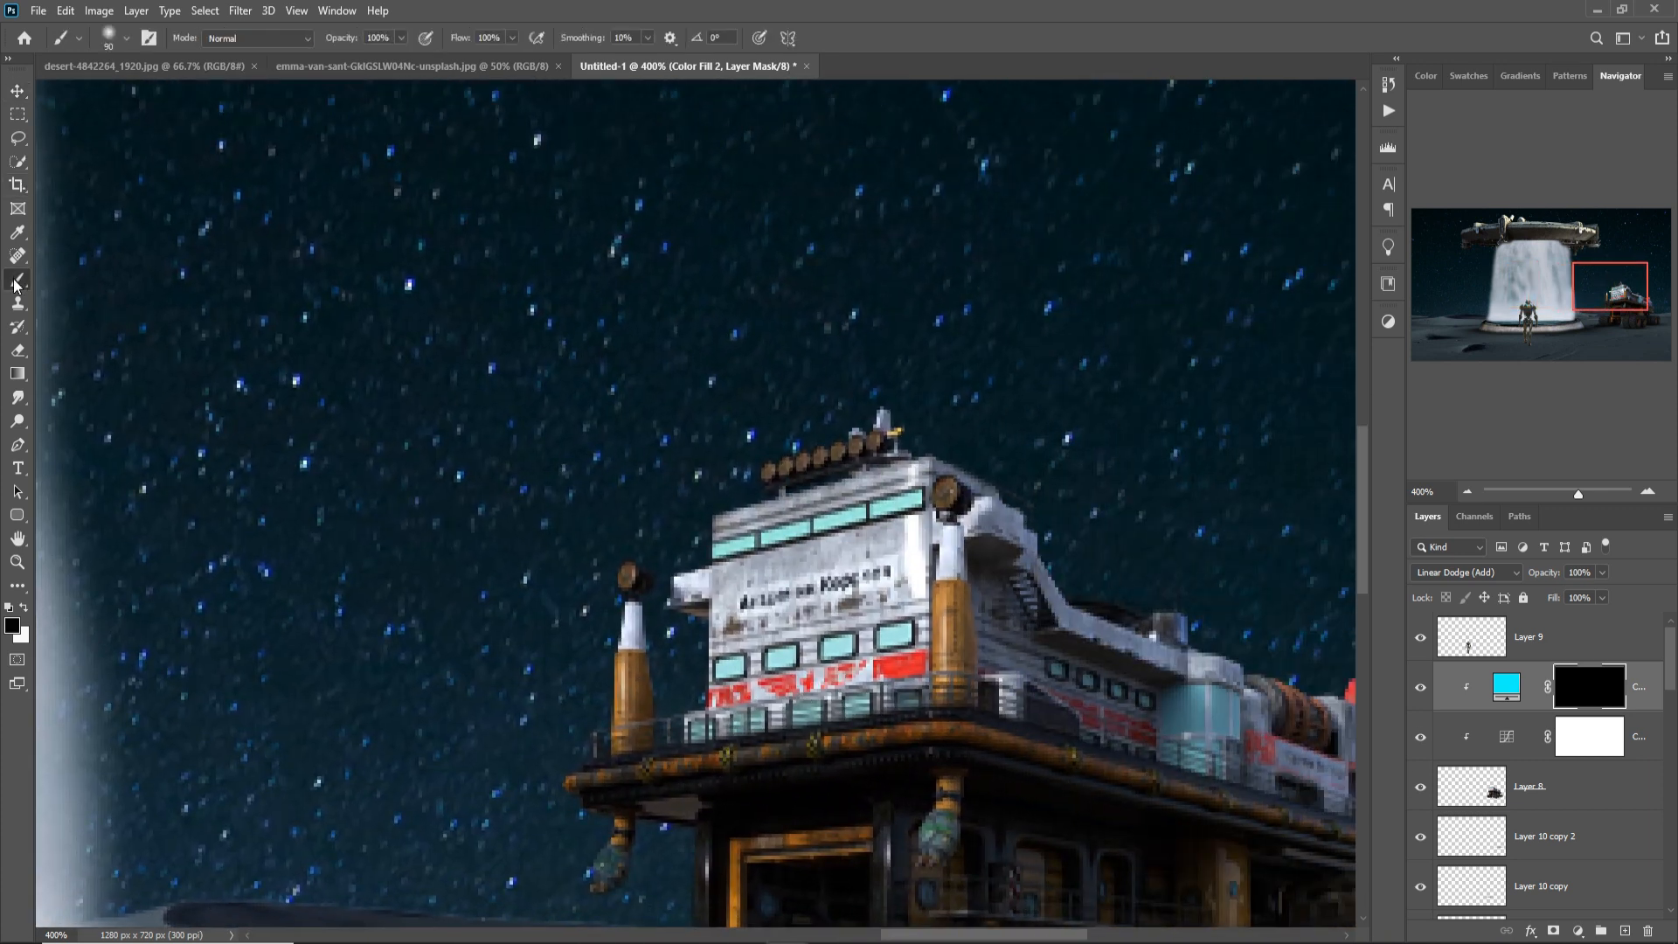
pyautogui.press('[')
pyautogui.press('[')
pyautogui.press('[')
pyautogui.press('[')
pyautogui.press('[')
pyautogui.press('[')
pyautogui.press('[')
pyautogui.press('[')
pyautogui.press('[')
pyautogui.press('[')
pyautogui.press('[')
pyautogui.click(25, 608)
pyautogui.moveTo(739, 557); pyautogui.dragTo(934, 511)
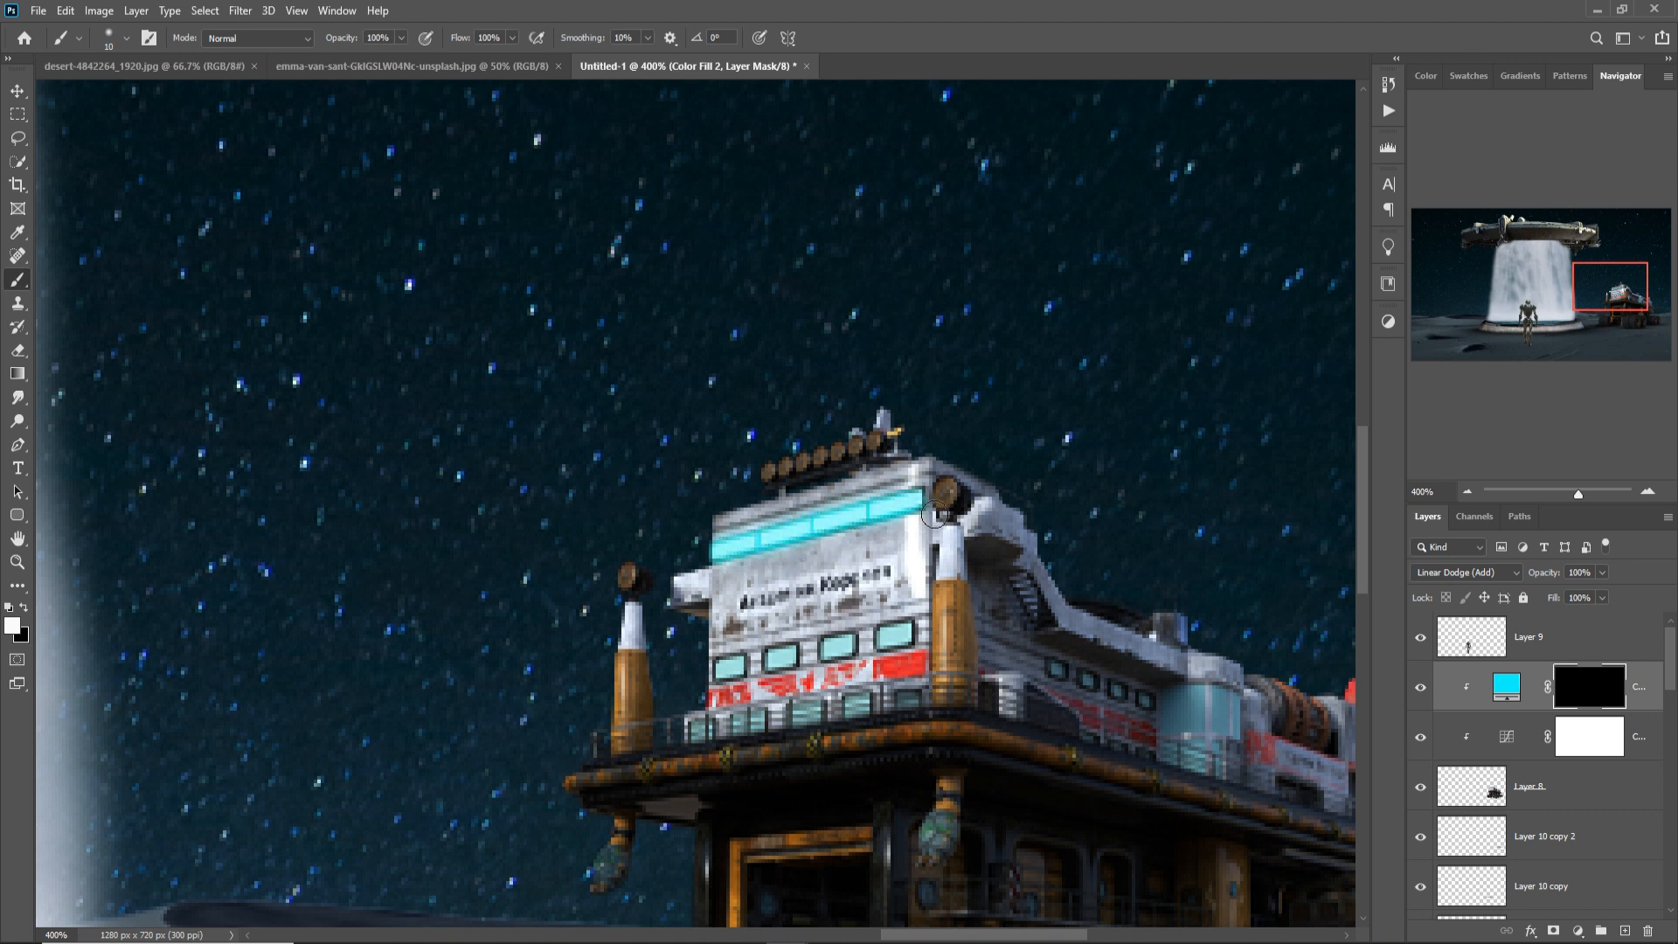
# Reveal the cyan glow over the lower row of cabin windows with a slightly larger brush.
pyautogui.press(']')
pyautogui.click(731, 668)
pyautogui.moveTo(759, 697); pyautogui.dragTo(926, 655)
pyautogui.press('v')
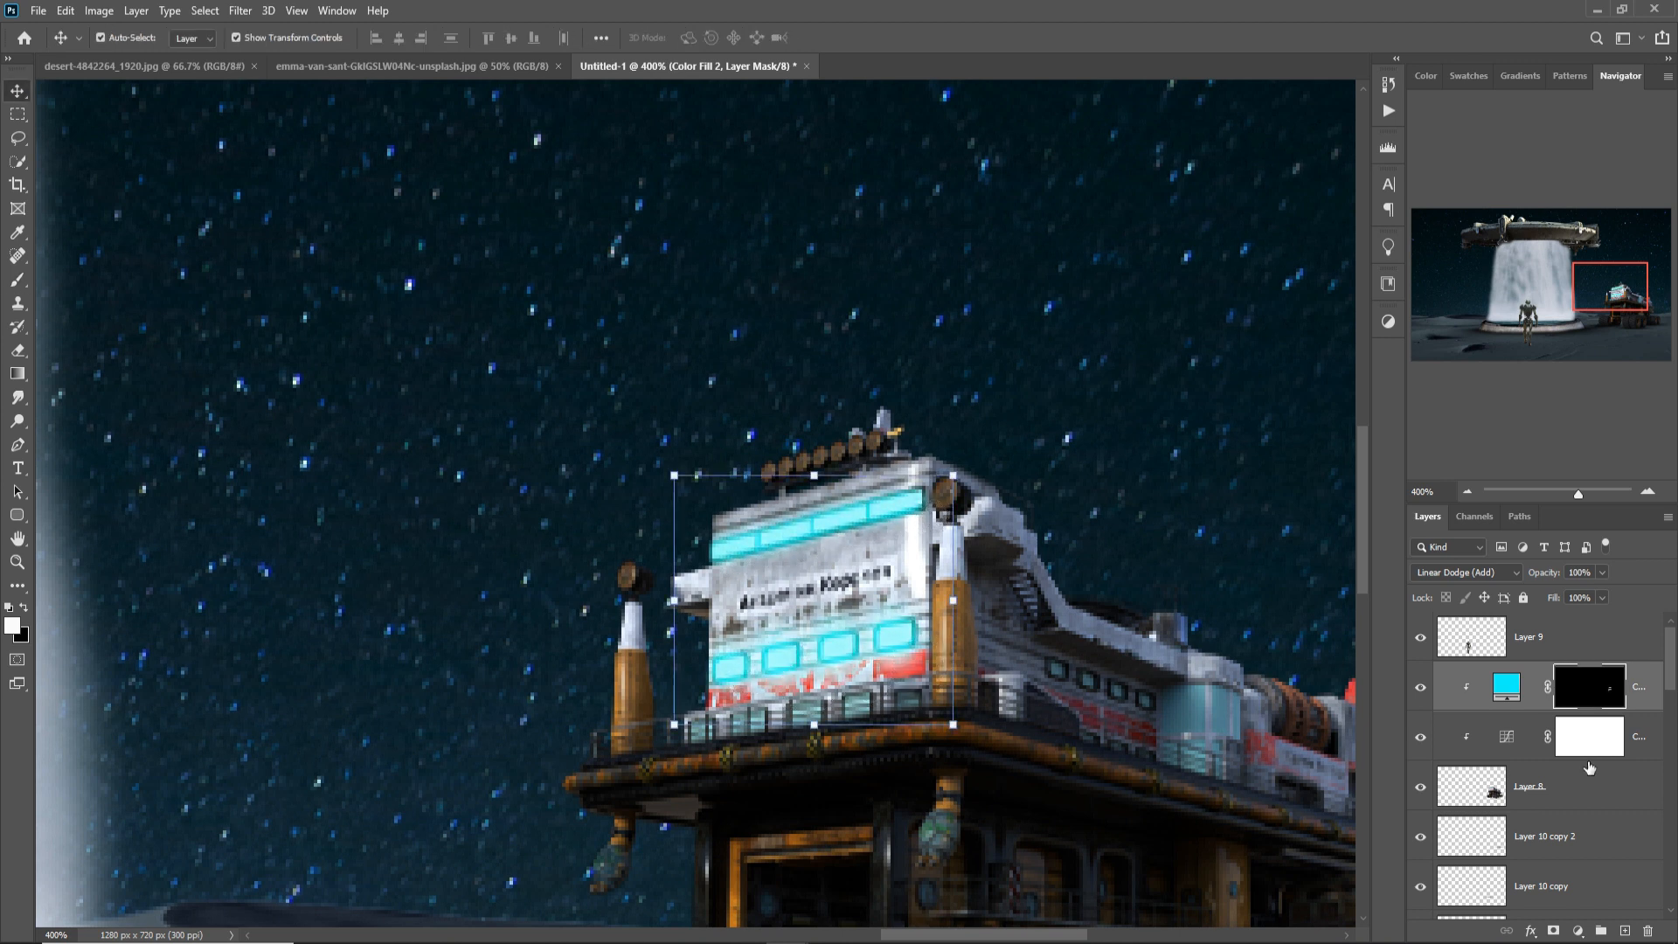
# Create a new layer clipped to the truck above the cyan fill and set its blend mode to Linear Dodge (Add).
pyautogui.click(1625, 930)
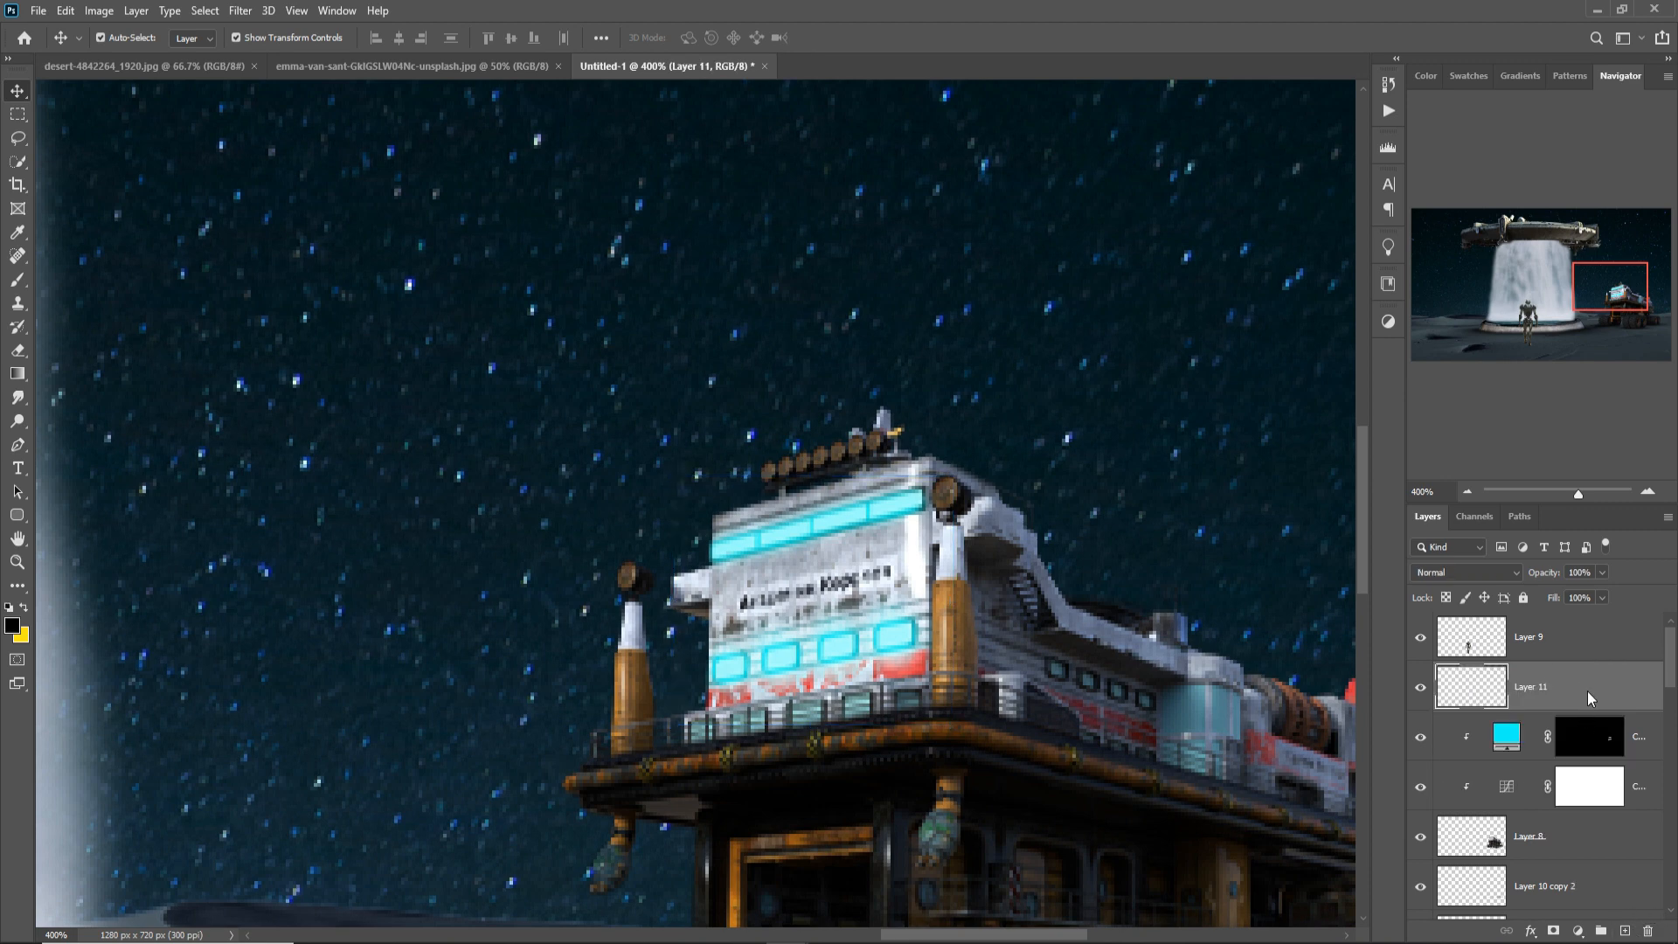
pyautogui.rightClick(1587, 691)
pyautogui.click(1414, 524)
pyautogui.click(1518, 570)
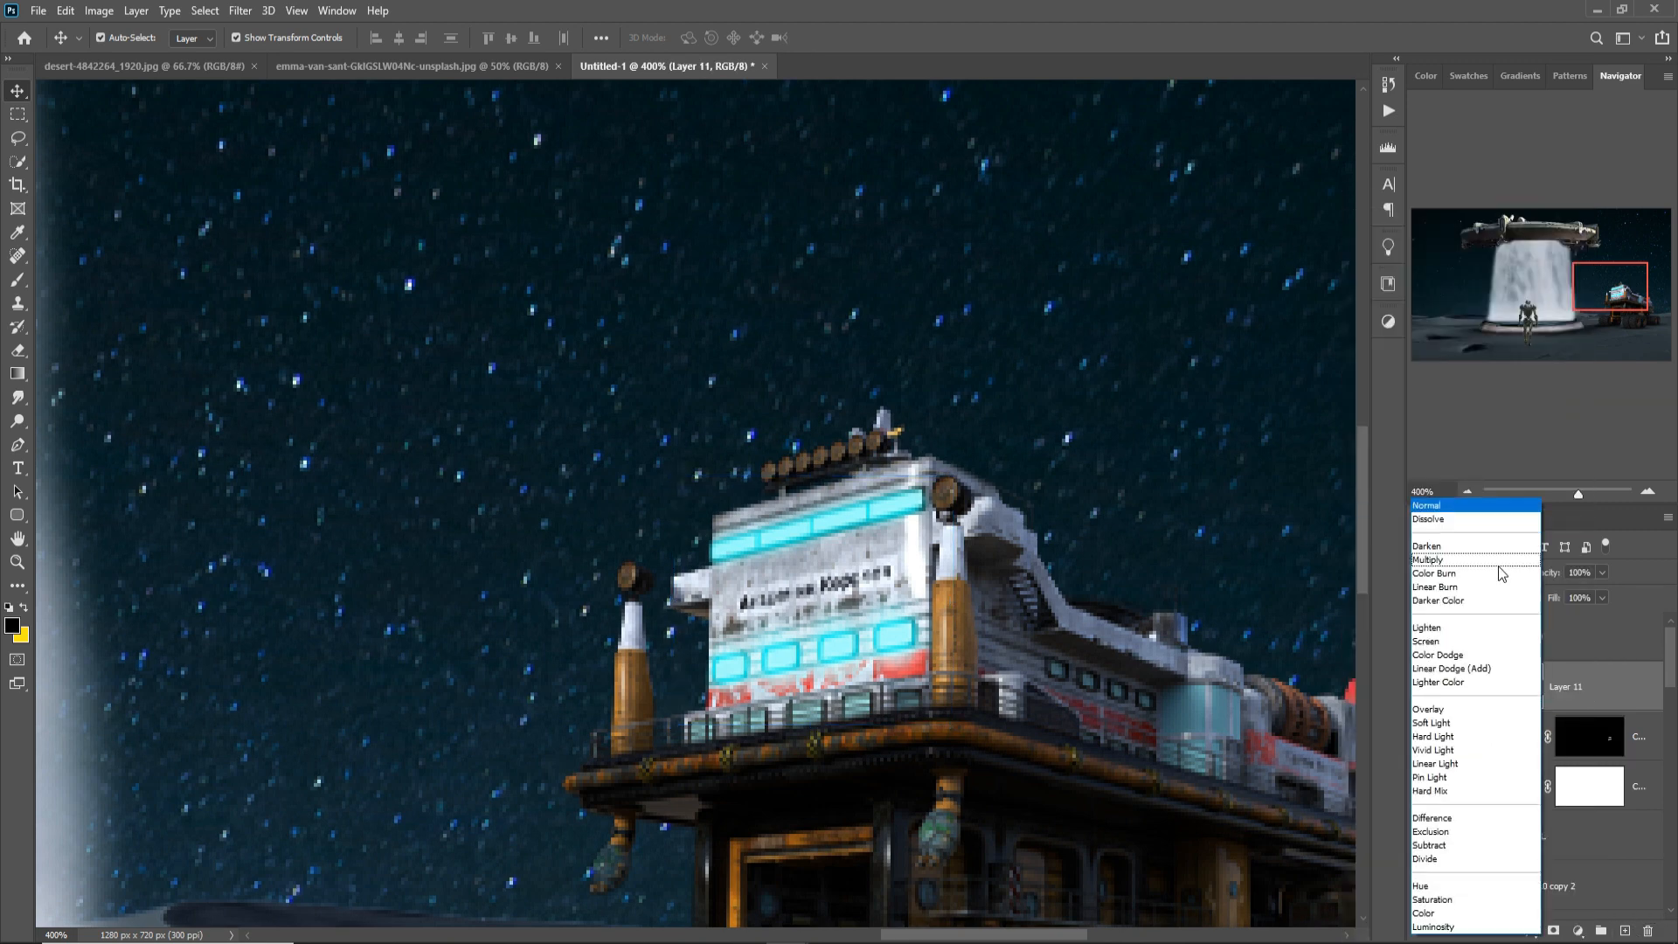
pyautogui.click(1466, 670)
# Add a Solid Color fill in orange #fd9706 on the new clipped layer above the cyan fill.
pyautogui.click(1577, 930)
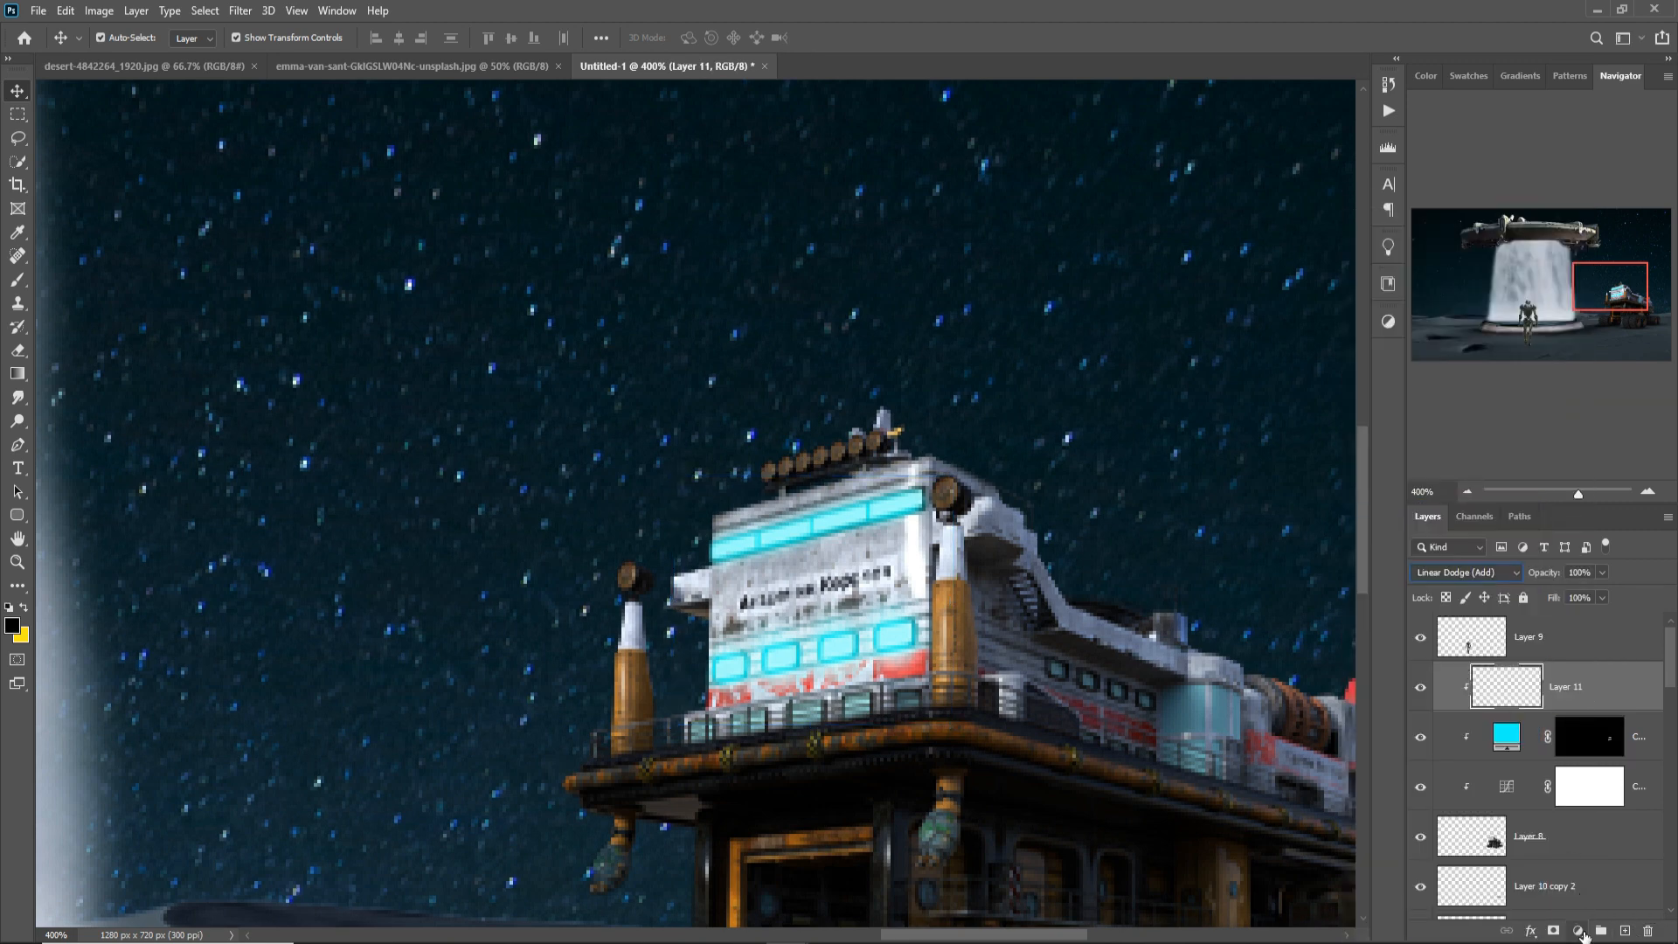
pyautogui.click(1593, 612)
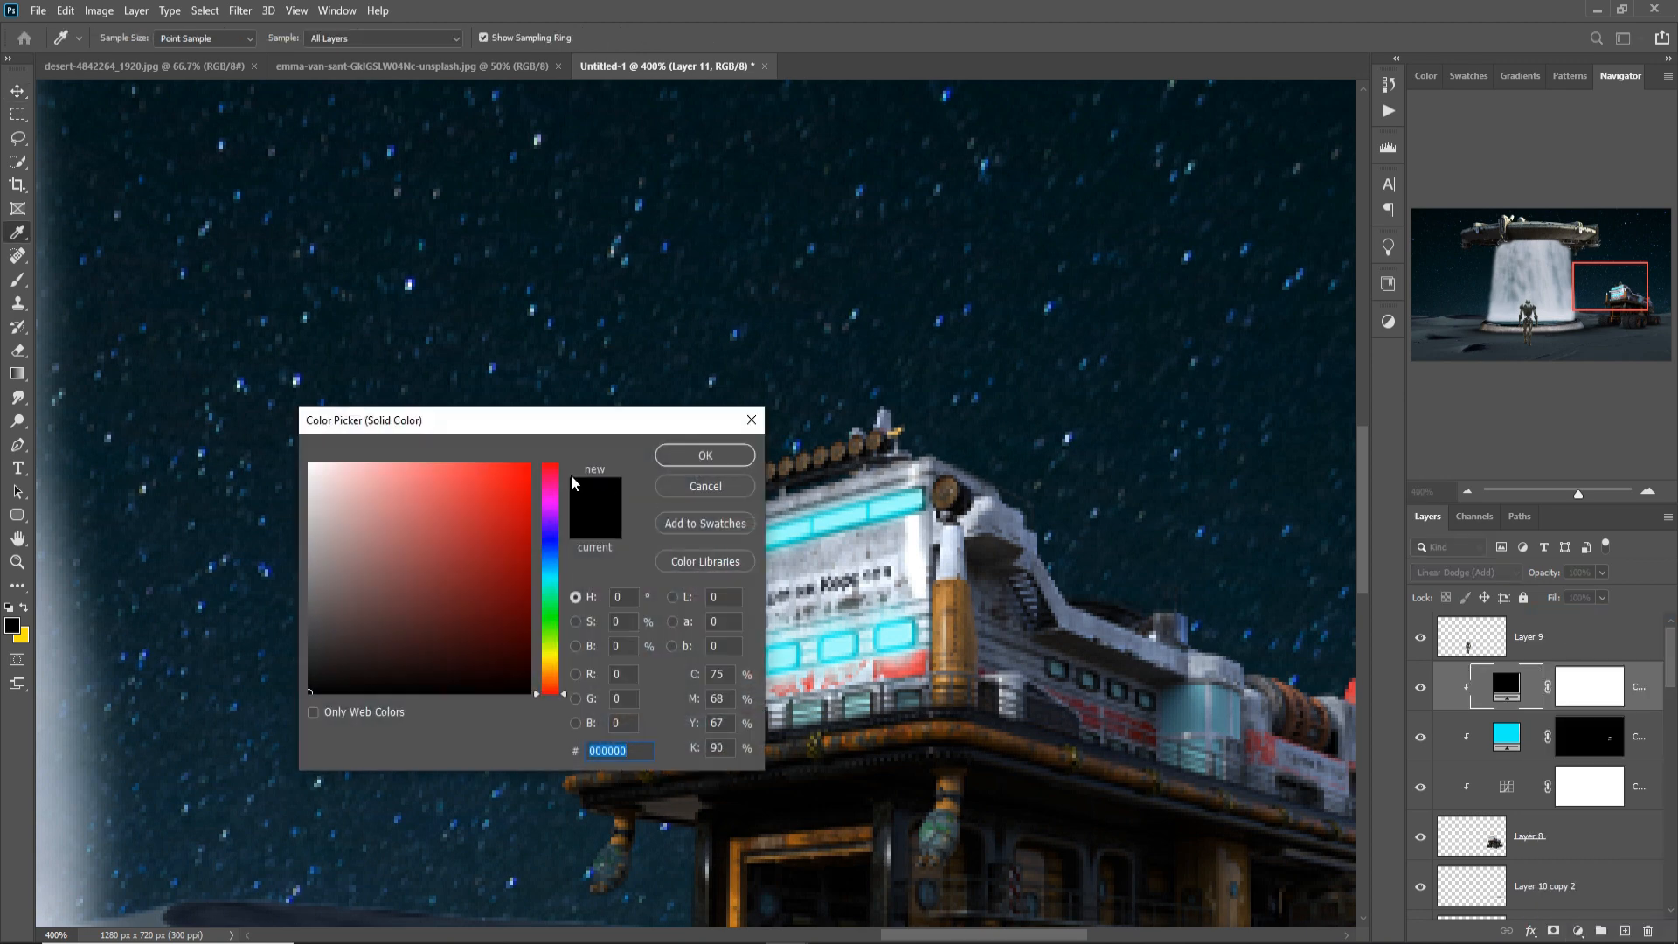
pyautogui.click(534, 473)
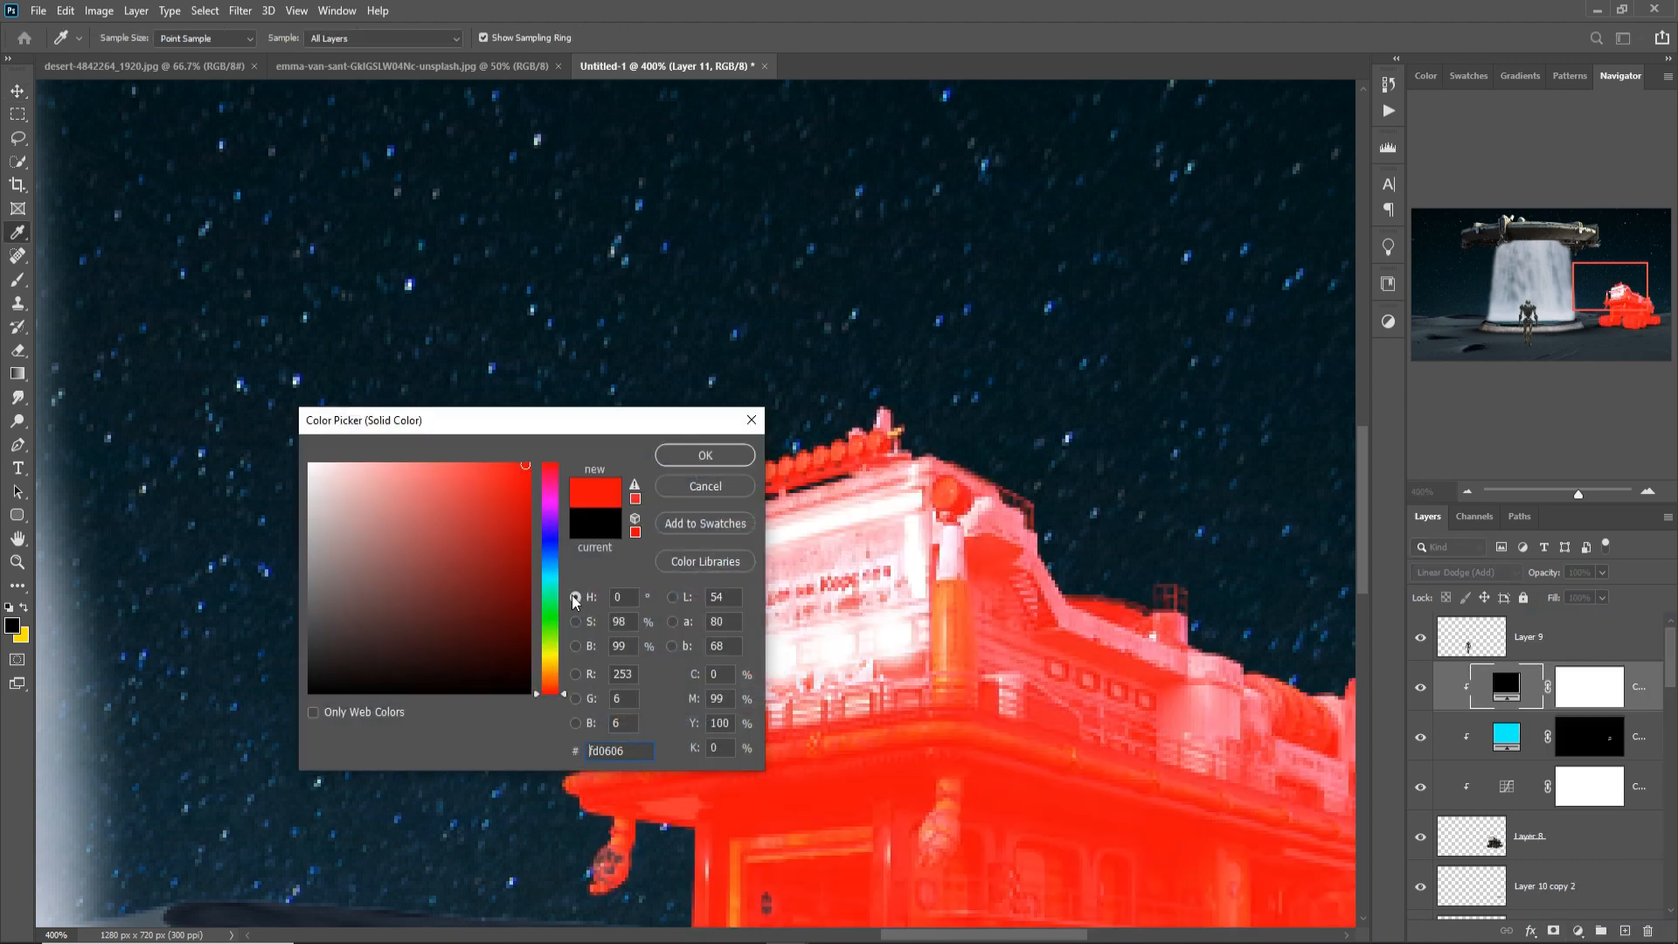
pyautogui.click(551, 659)
pyautogui.click(552, 671)
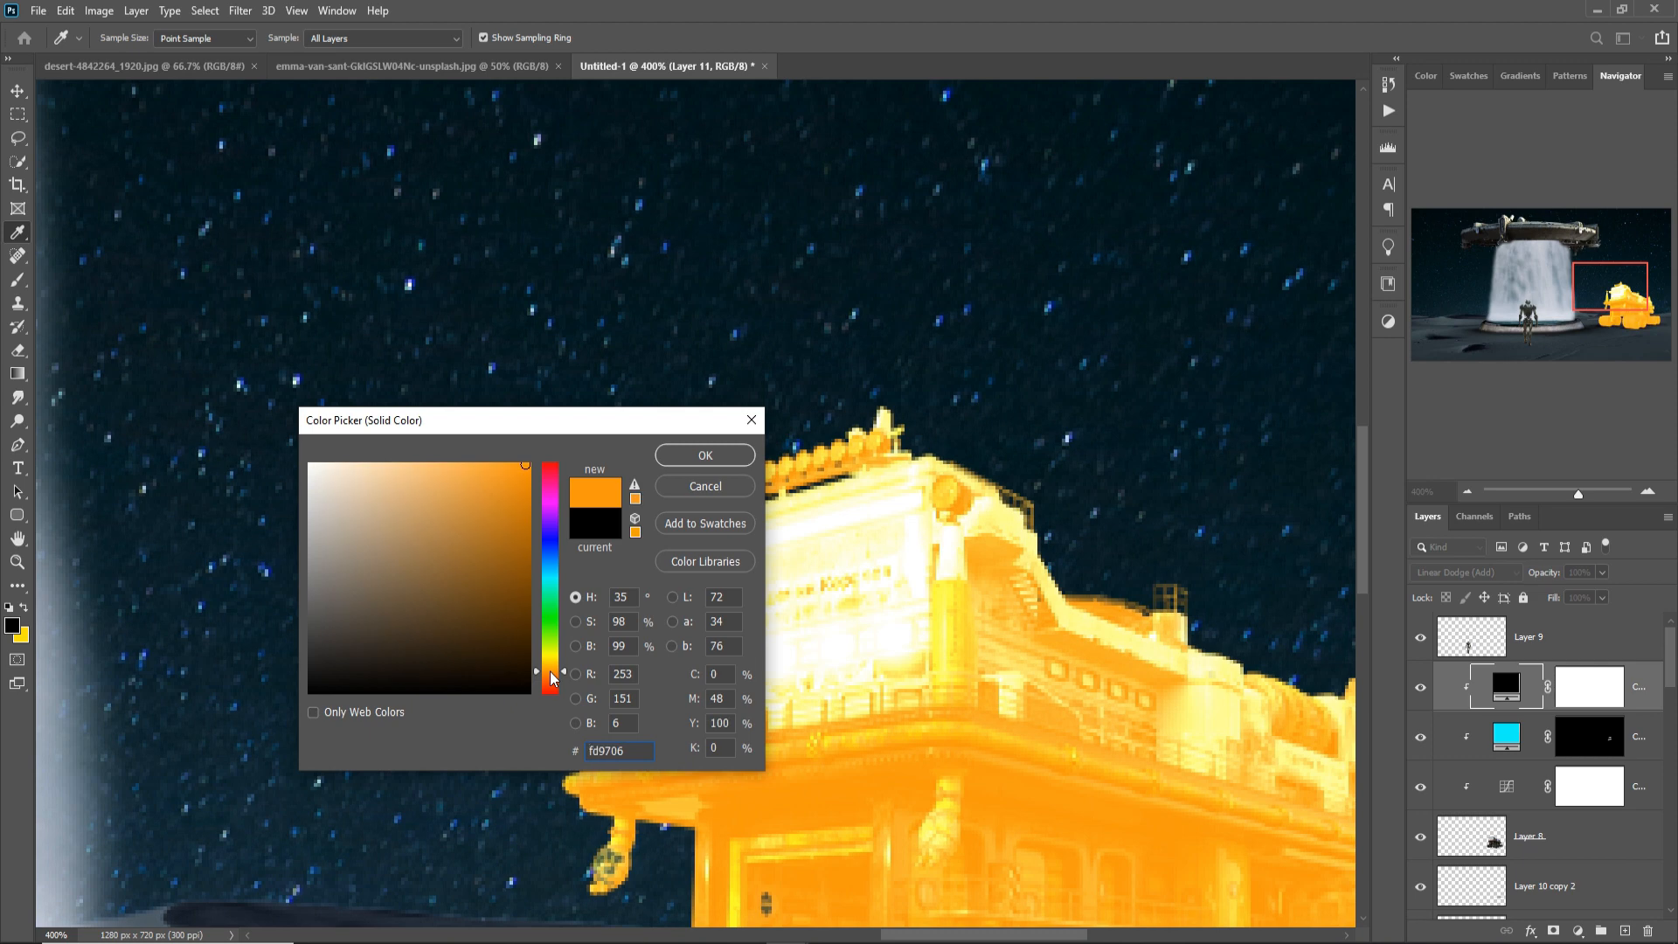
pyautogui.click(703, 453)
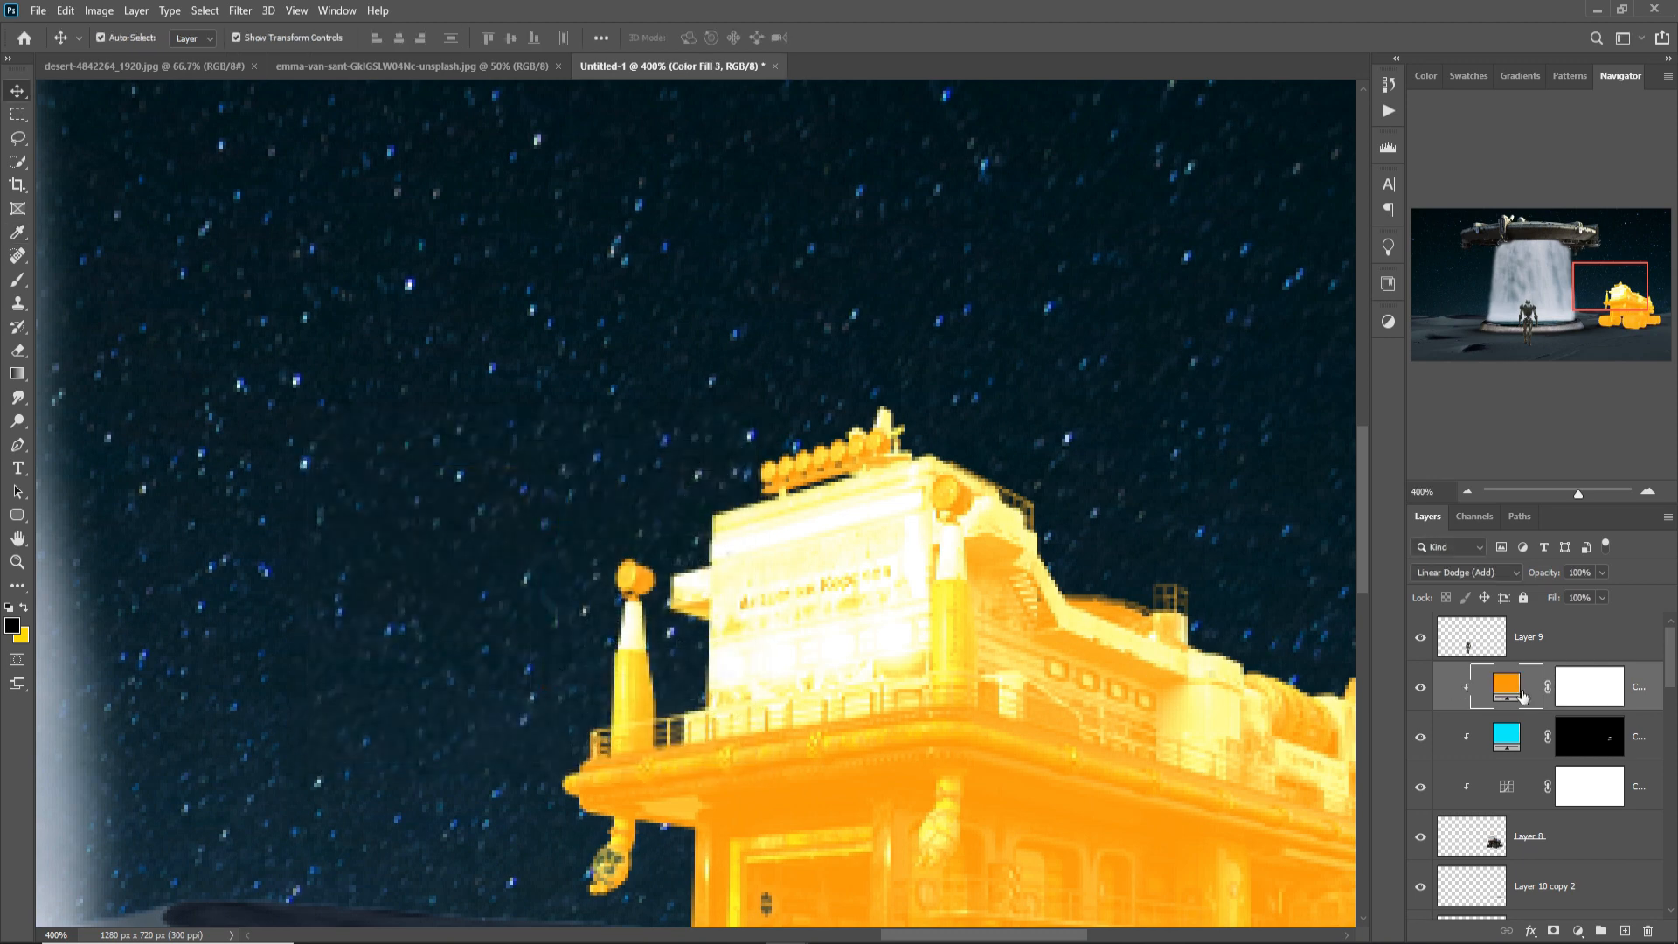
# Invert the orange fill's mask and paint white with a 20 px brush over the truck's roof lights and two round lamps.
pyautogui.click(1582, 695)
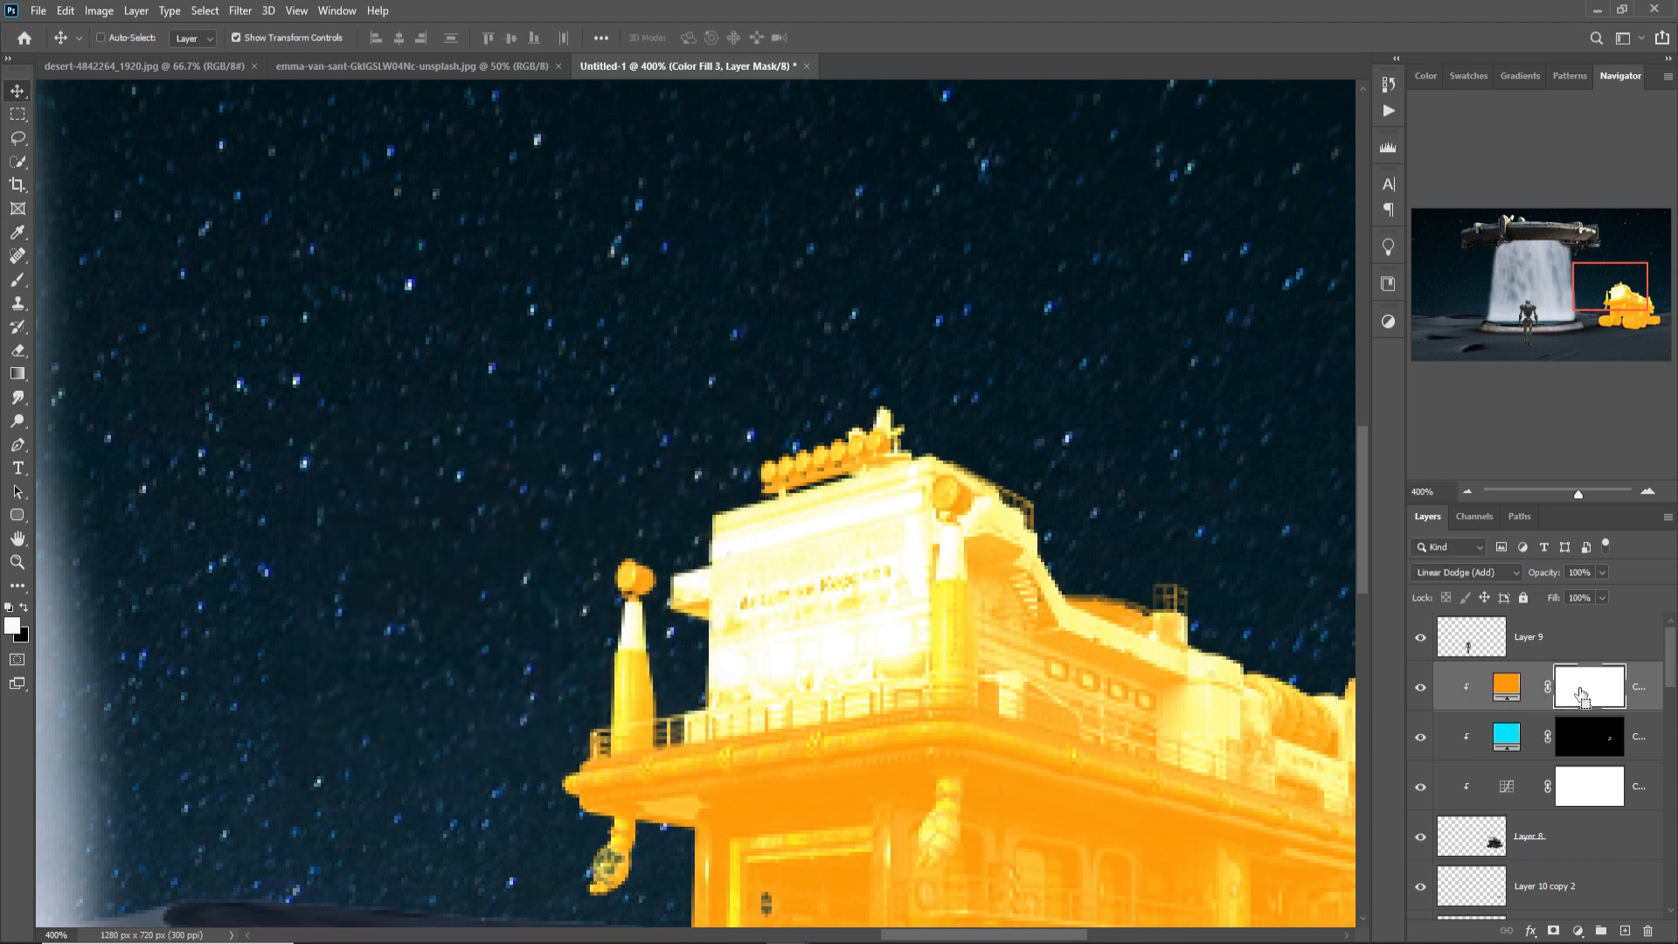
pyautogui.hotkey('ctrl', 'i')
pyautogui.click(18, 280)
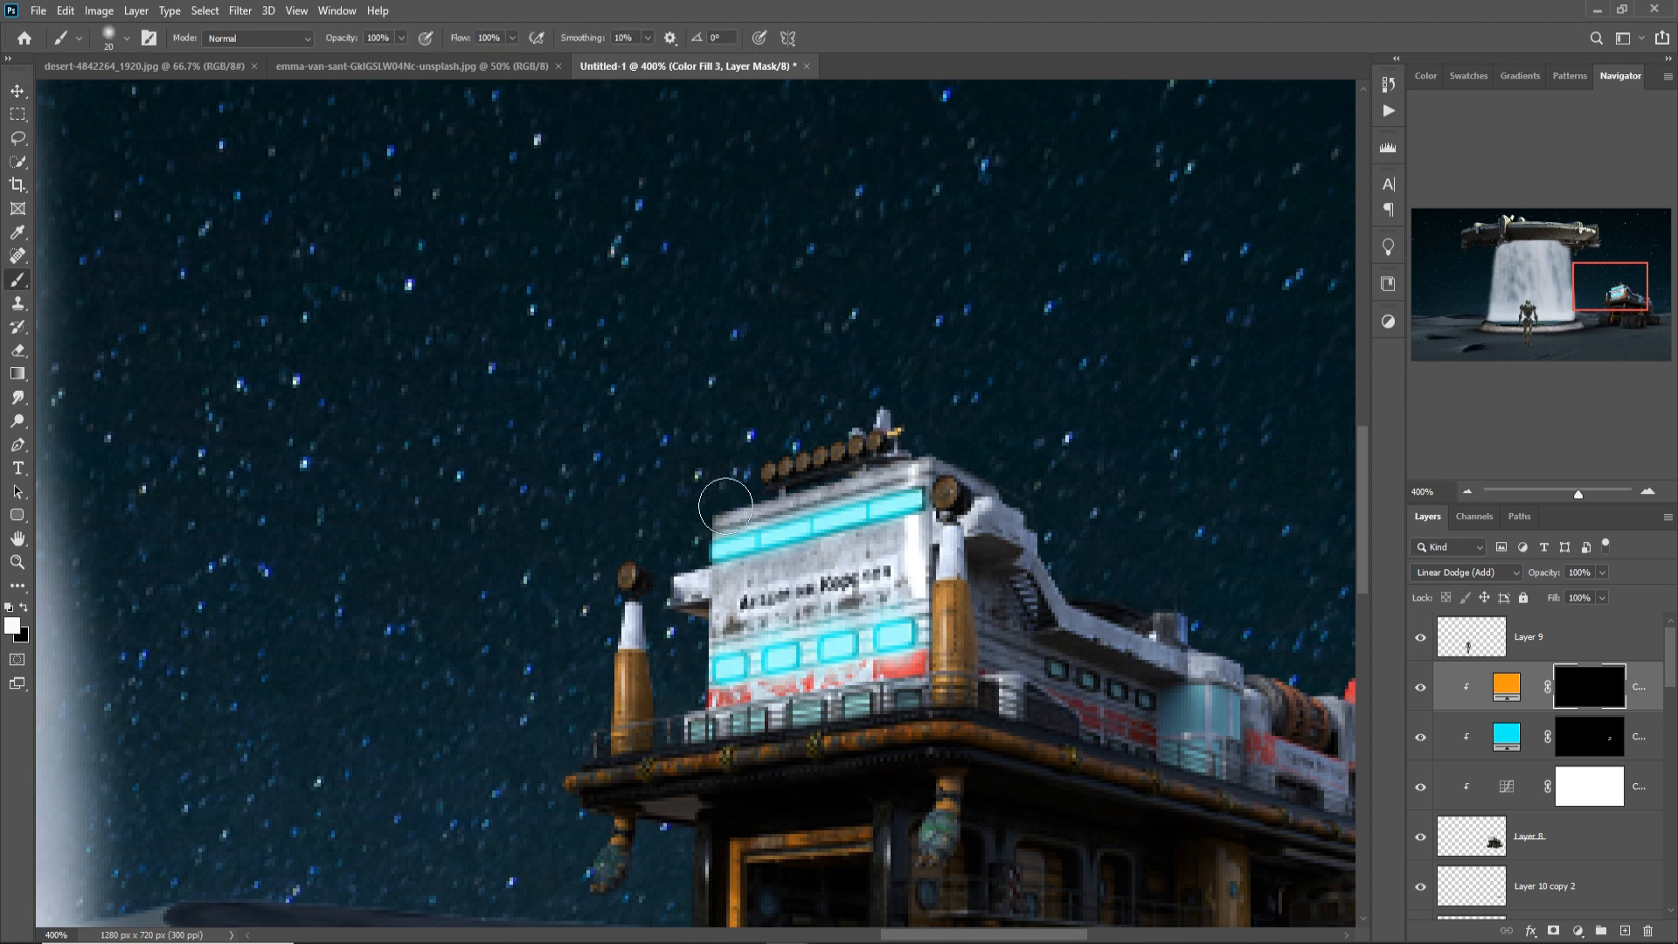
pyautogui.press('[')
pyautogui.press(']')
pyautogui.click(947, 492)
pyautogui.moveTo(878, 440); pyautogui.dragTo(771, 472)
pyautogui.click(631, 577)
# Paint the orange glow with a smaller brush onto the truck's lower front frame and the small light between the wheels.
pyautogui.moveTo(1159, 791); pyautogui.dragTo(1152, 510)
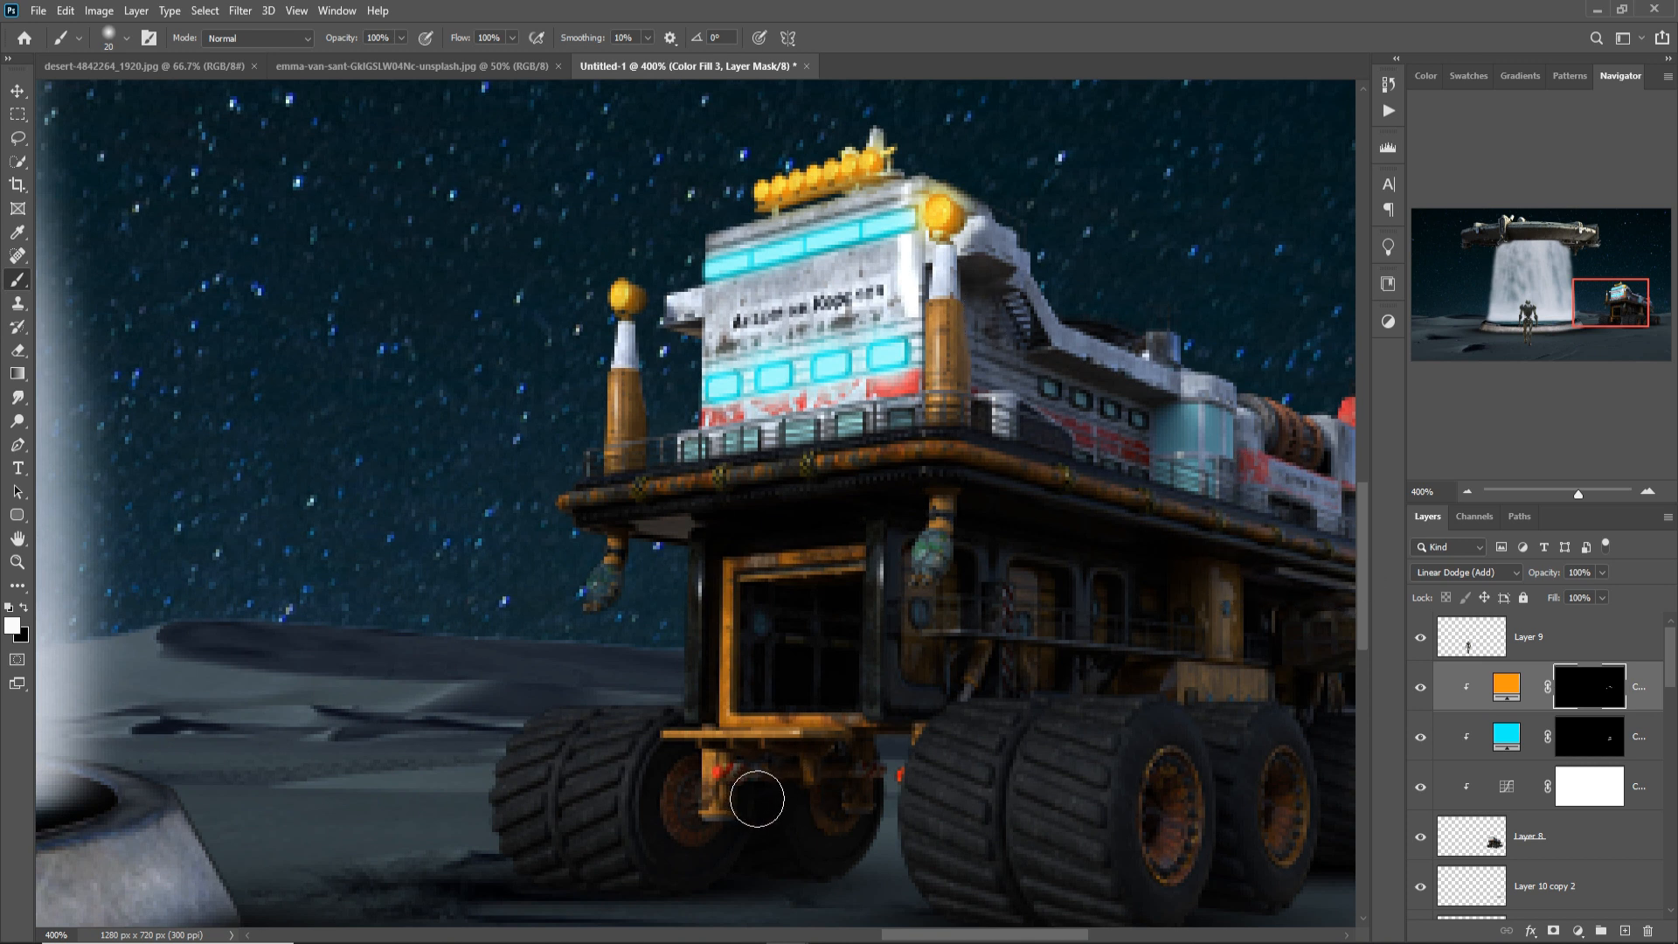
pyautogui.press('[')
pyautogui.press('[')
pyautogui.click(718, 773)
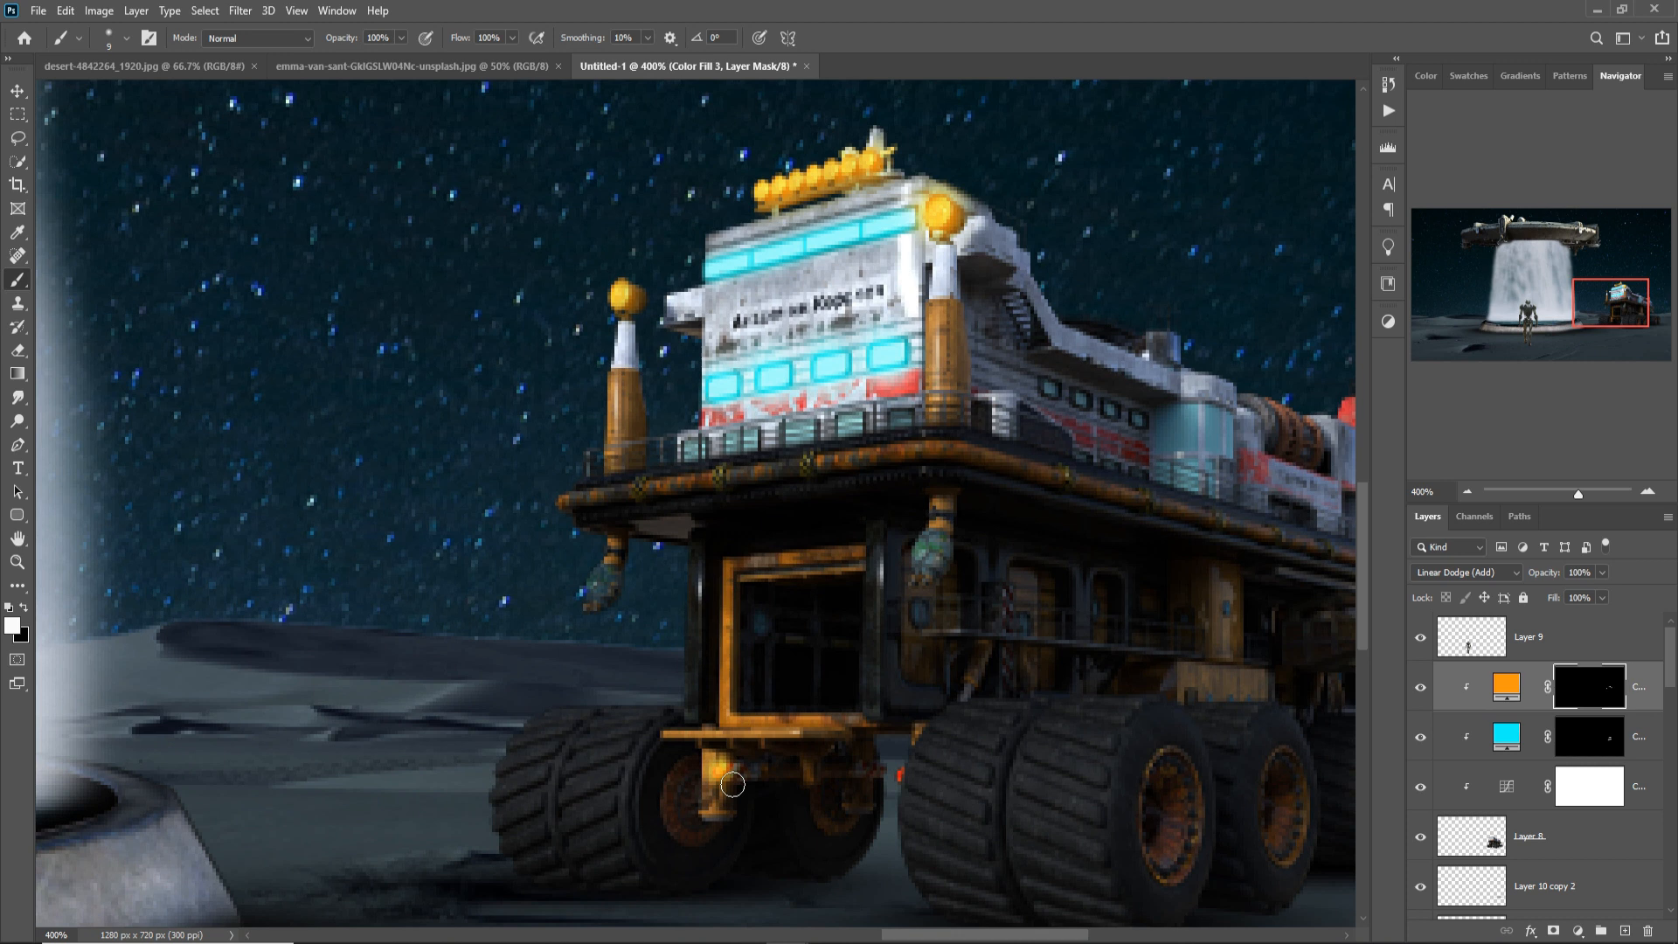
pyautogui.click(900, 775)
# Create an unclipped layer above the orange fill and set its blend mode to Linear Dodge (Add).
pyautogui.click(1652, 685)
pyautogui.click(1626, 931)
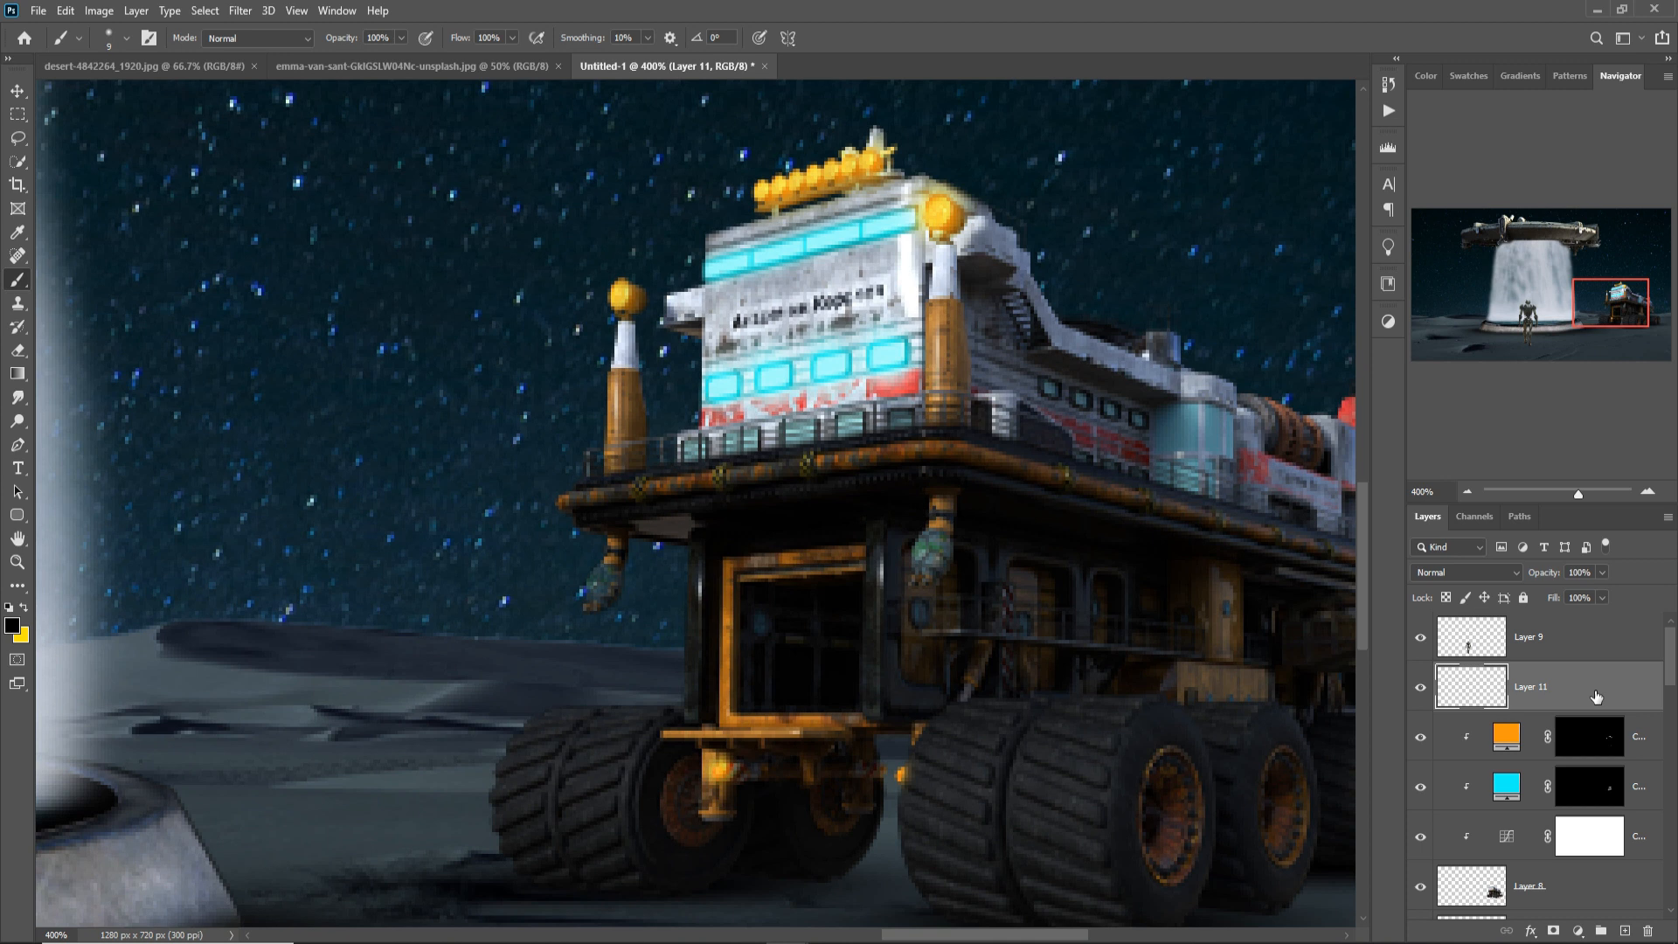
pyautogui.click(1503, 565)
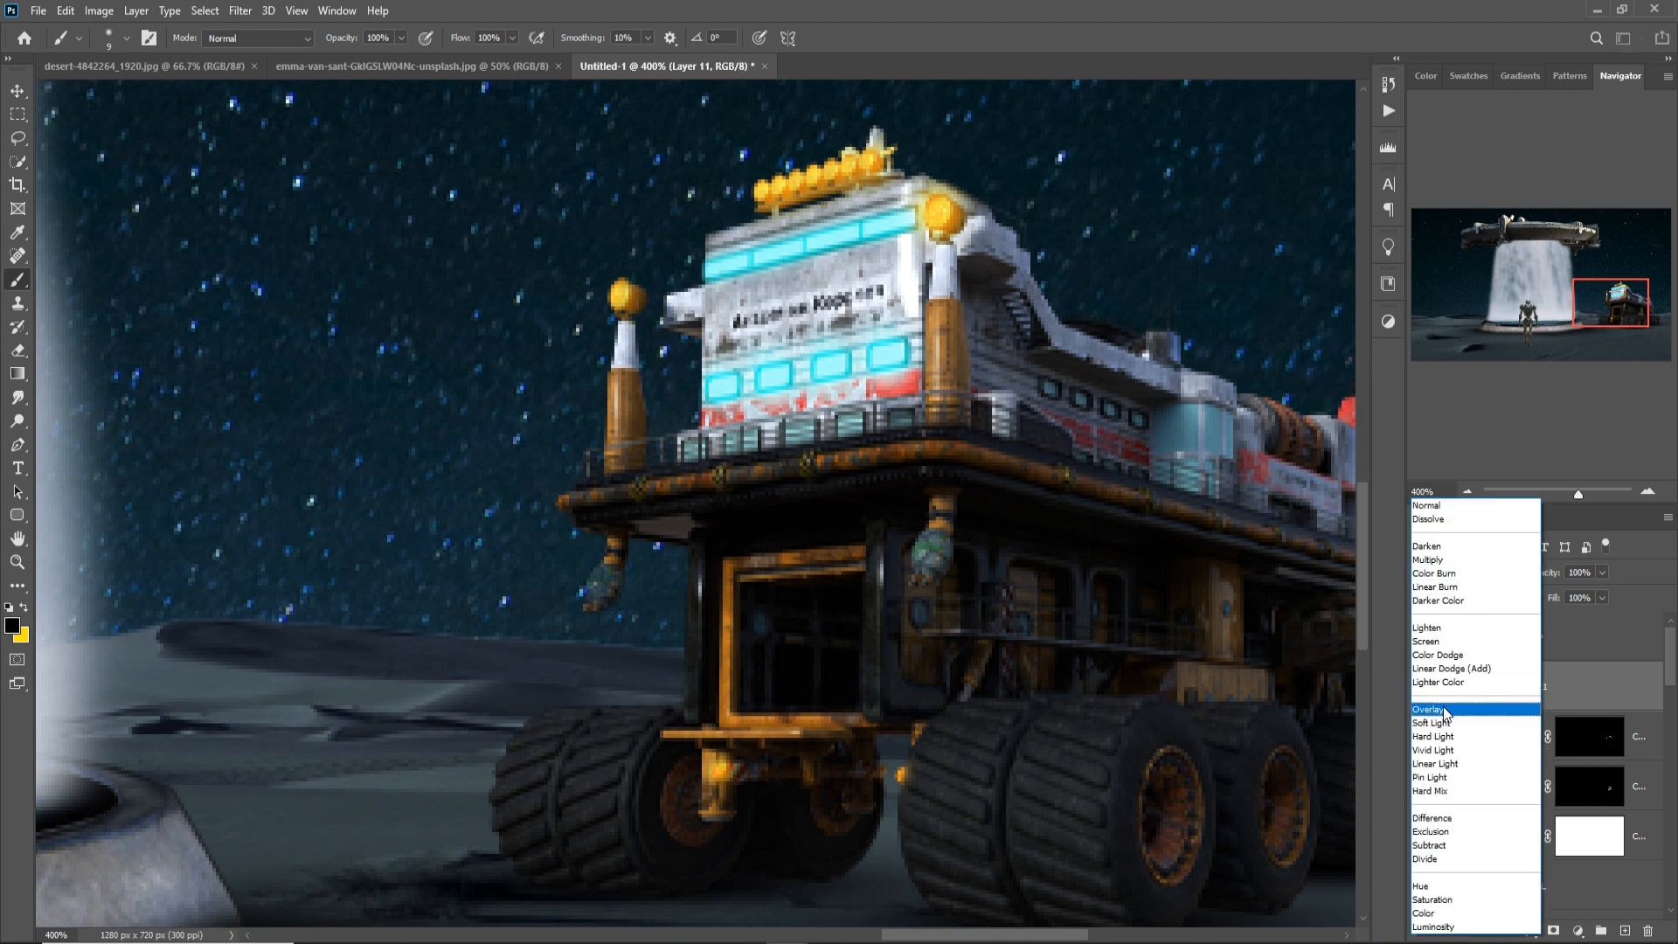
pyautogui.click(1451, 669)
# Add a Solid Color fill in orange #fc8505 on the unclipped Linear Dodge layer.
pyautogui.click(1579, 931)
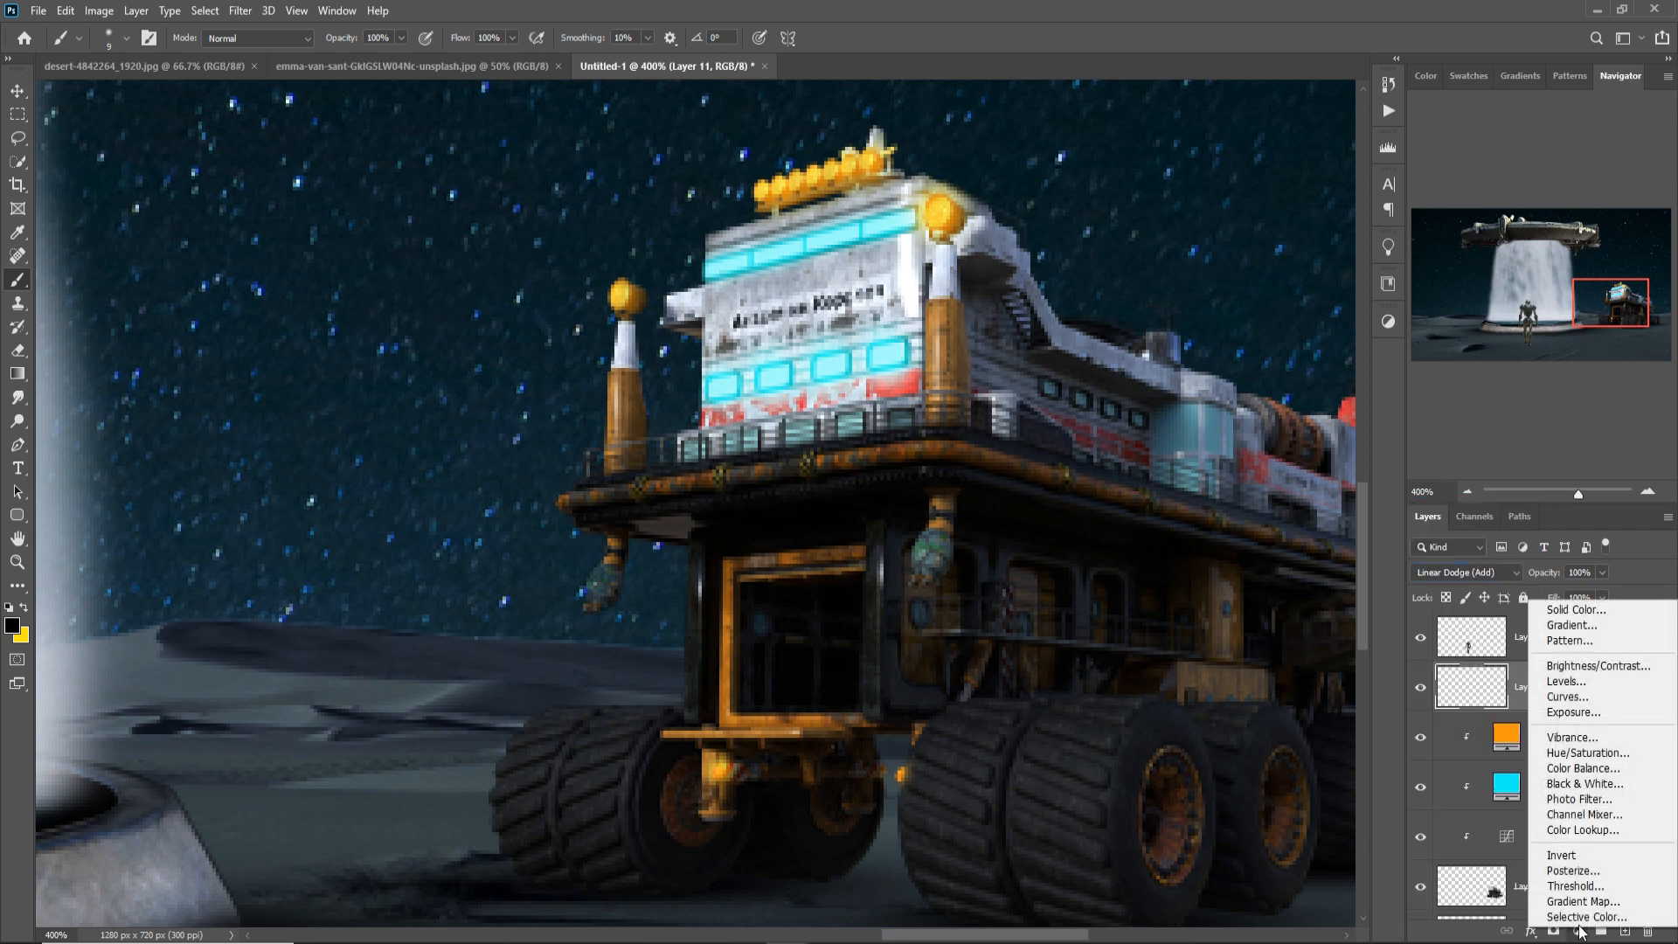
pyautogui.click(1574, 612)
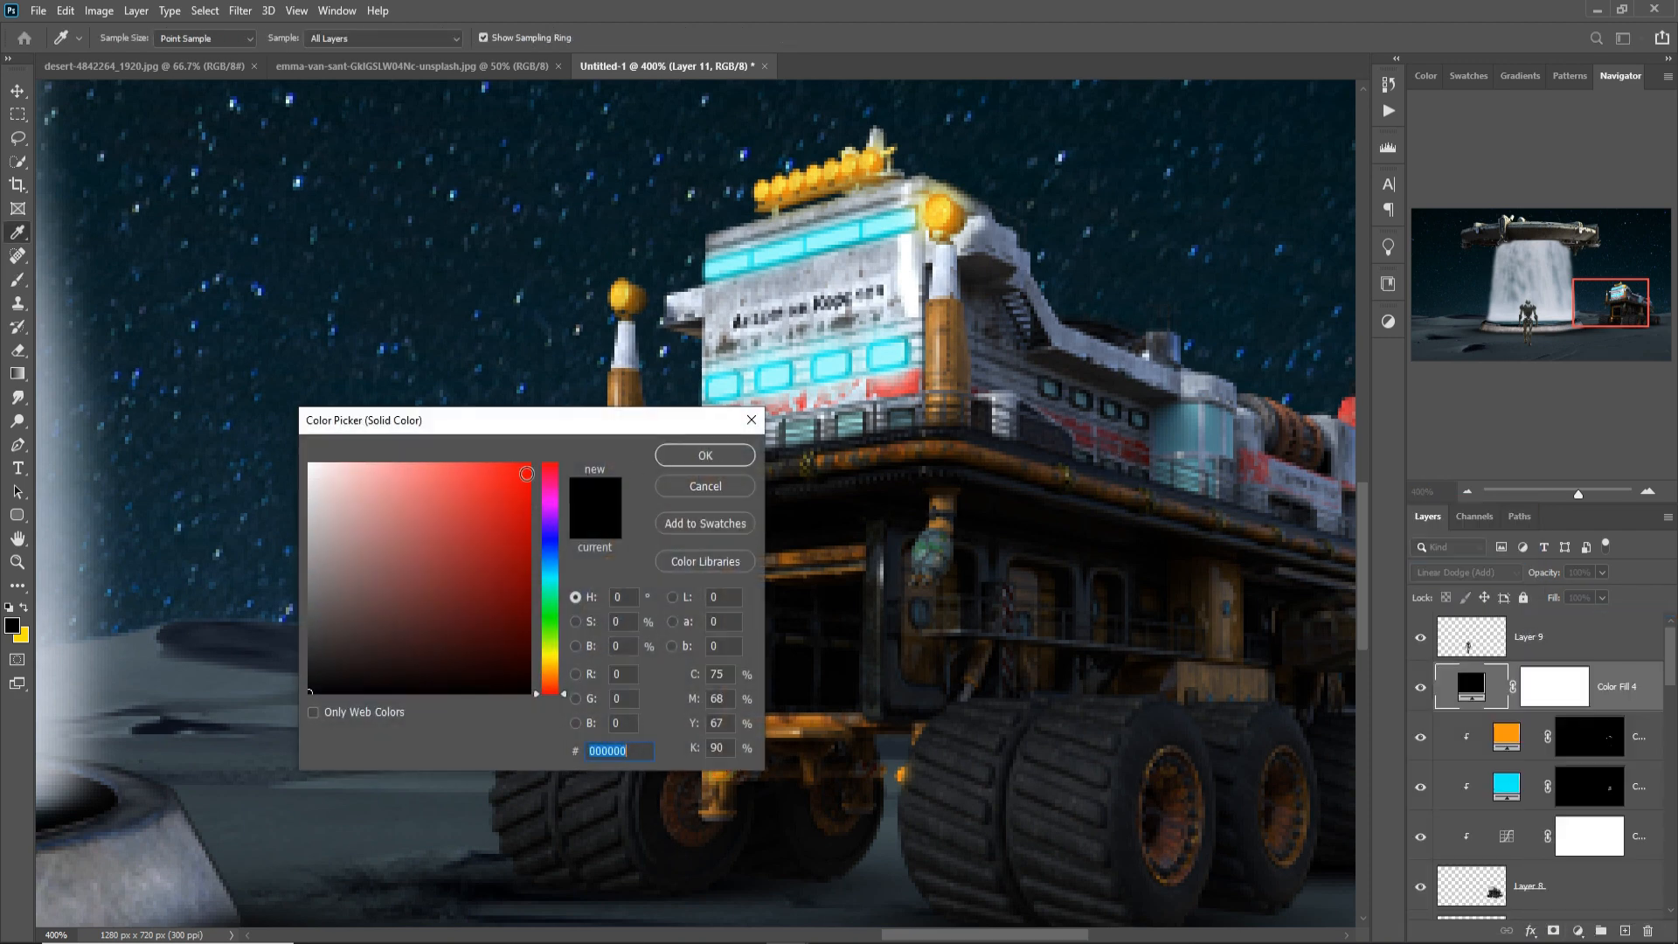
pyautogui.click(528, 467)
pyautogui.click(554, 669)
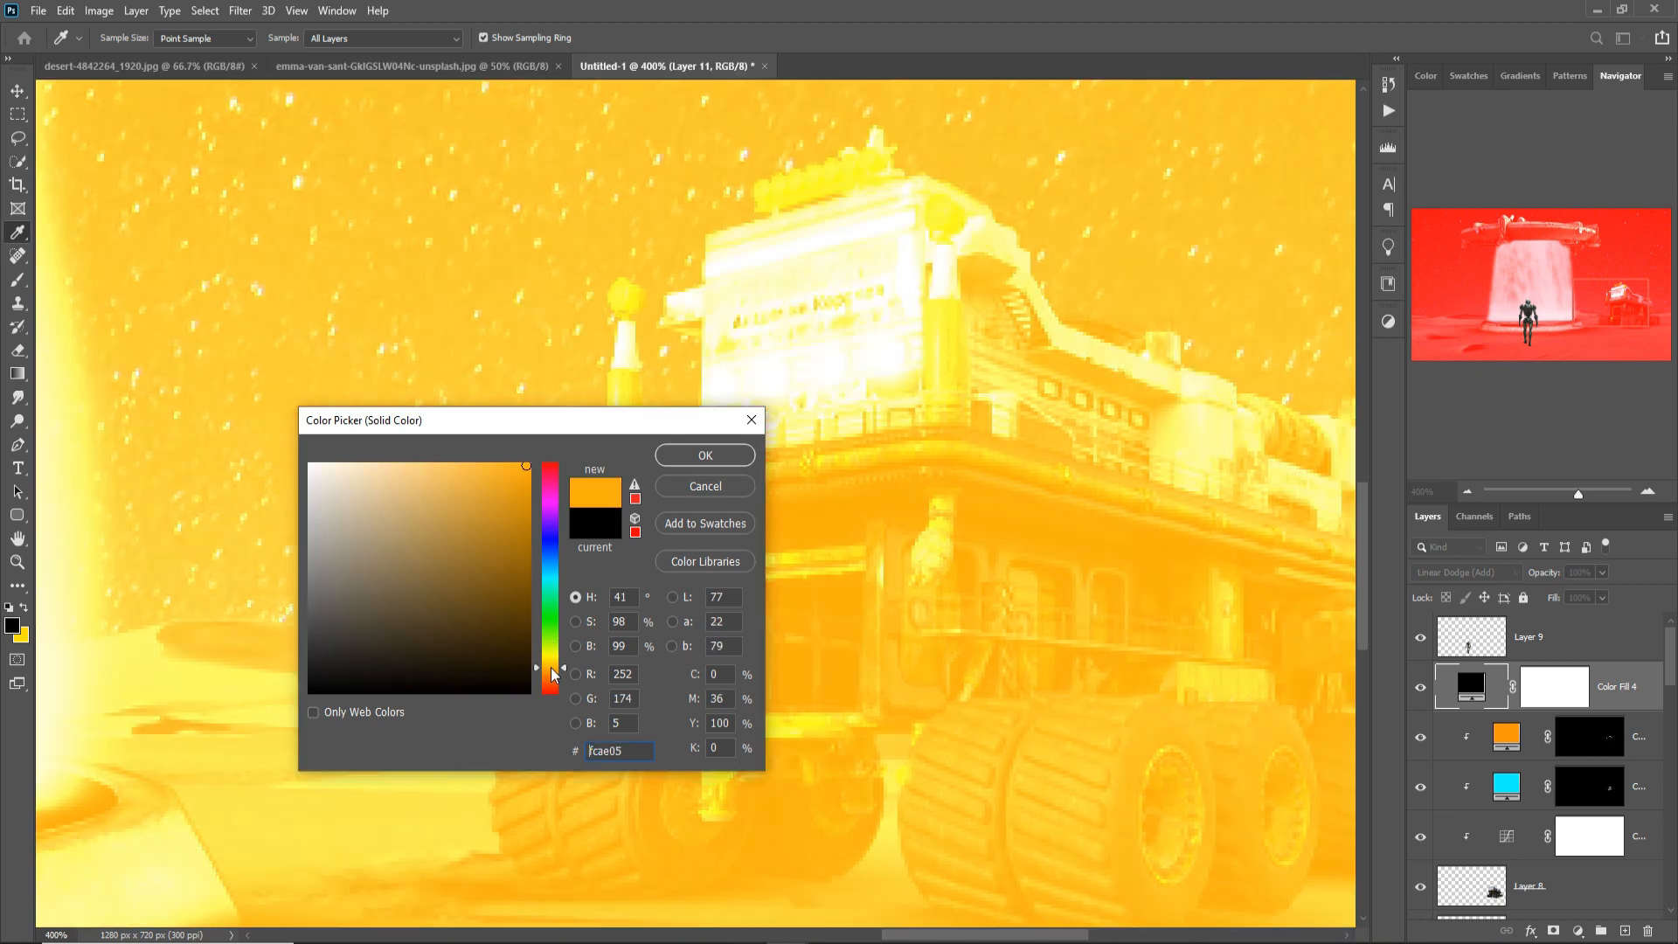
pyautogui.moveTo(563, 673); pyautogui.dragTo(564, 677)
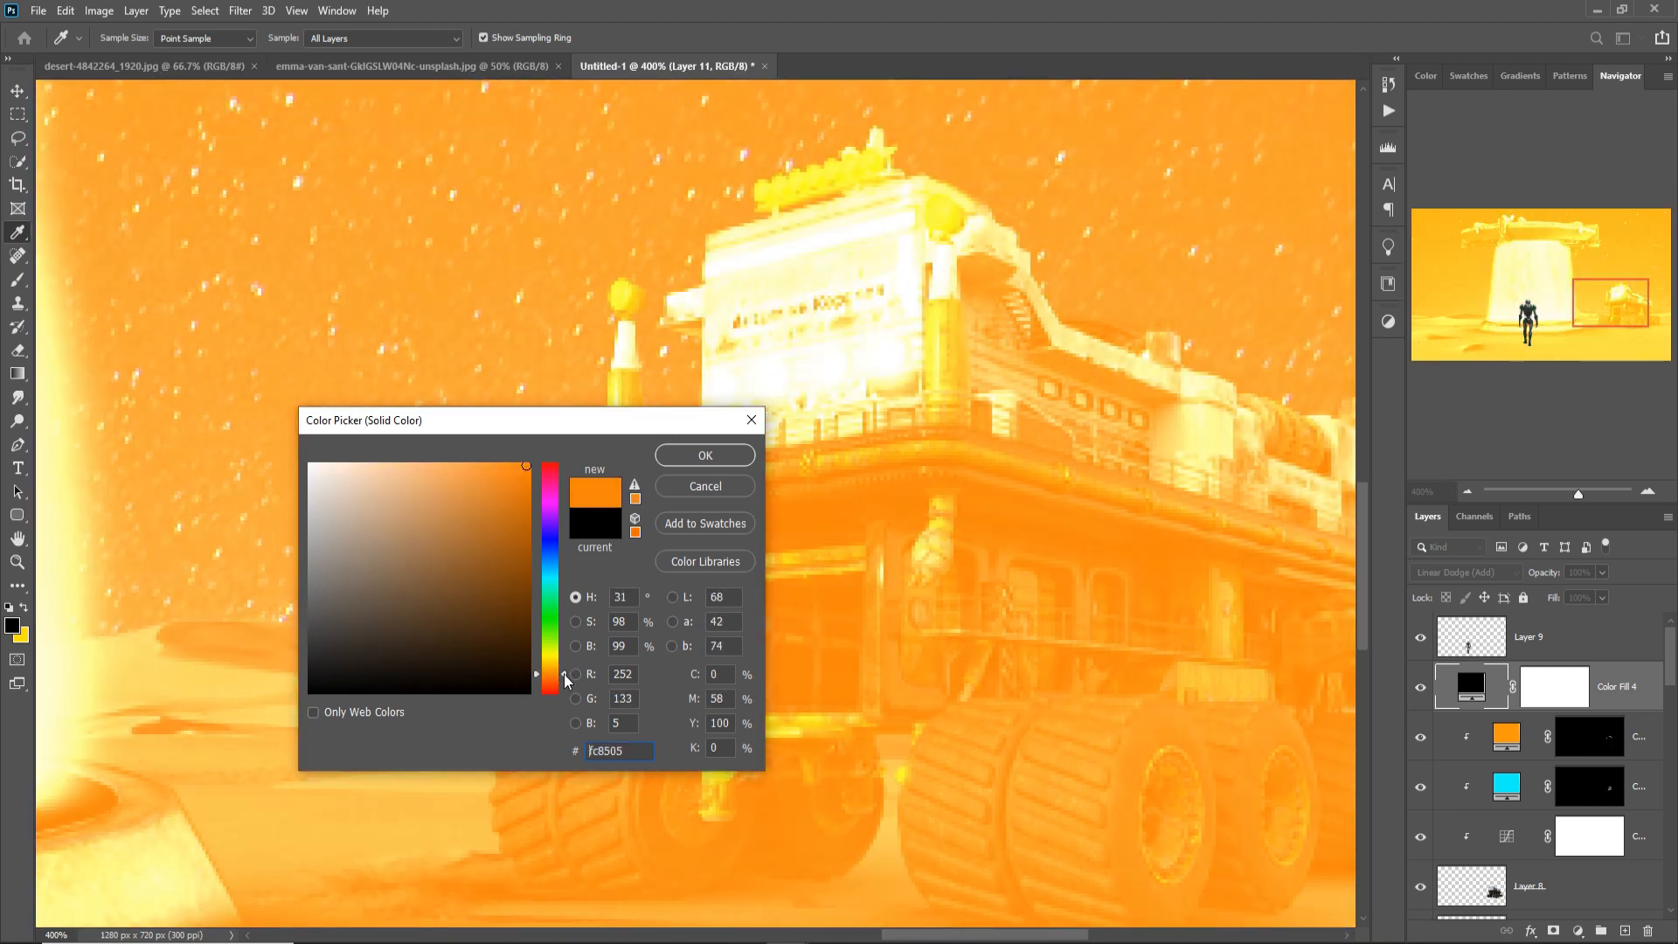
pyautogui.click(703, 456)
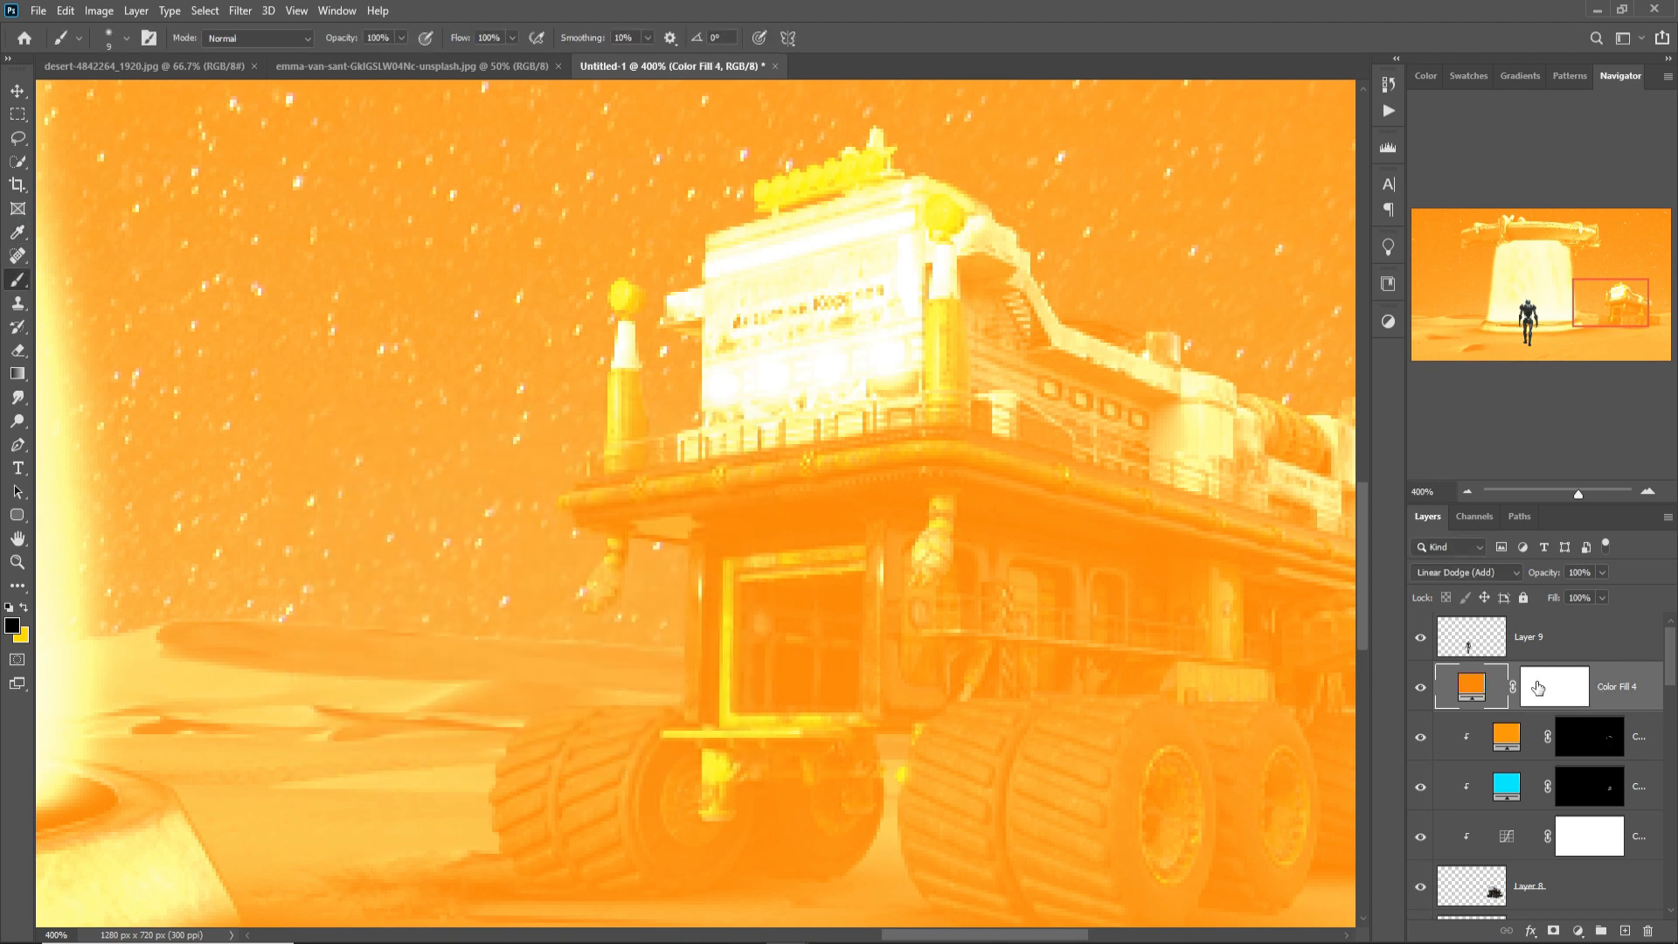
# Invert the new orange fill's mask and paint a soft halo around the truck's large front lamp with a 40 px brush at 40% opacity.
pyautogui.click(1571, 688)
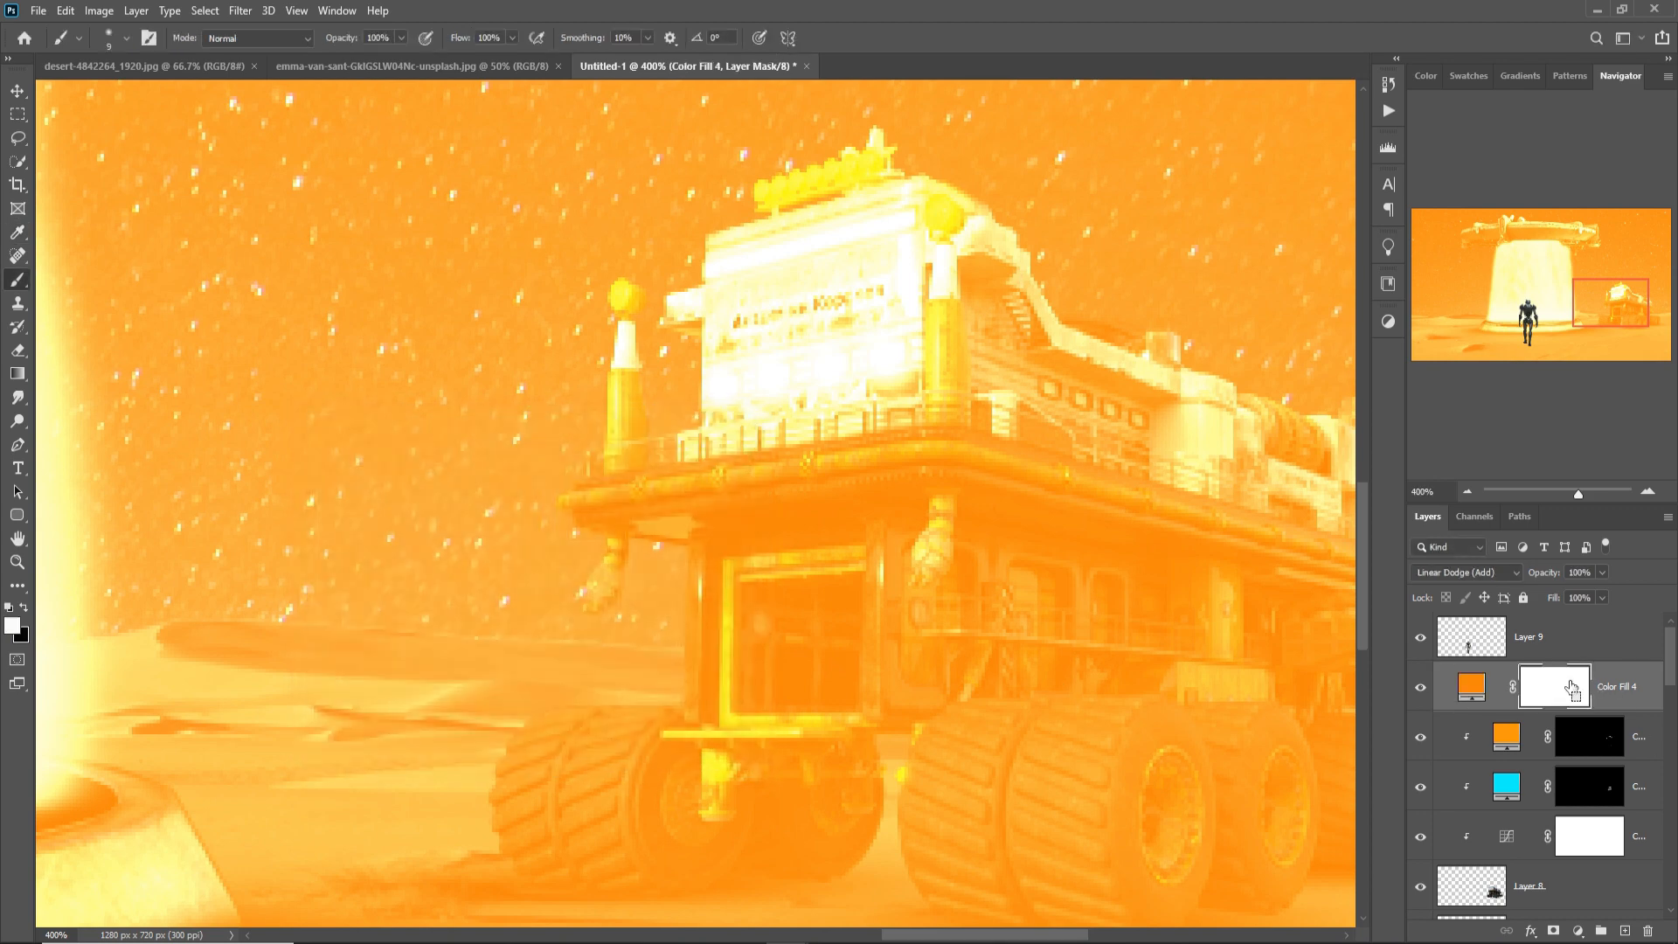
pyautogui.hotkey('ctrl', 'i')
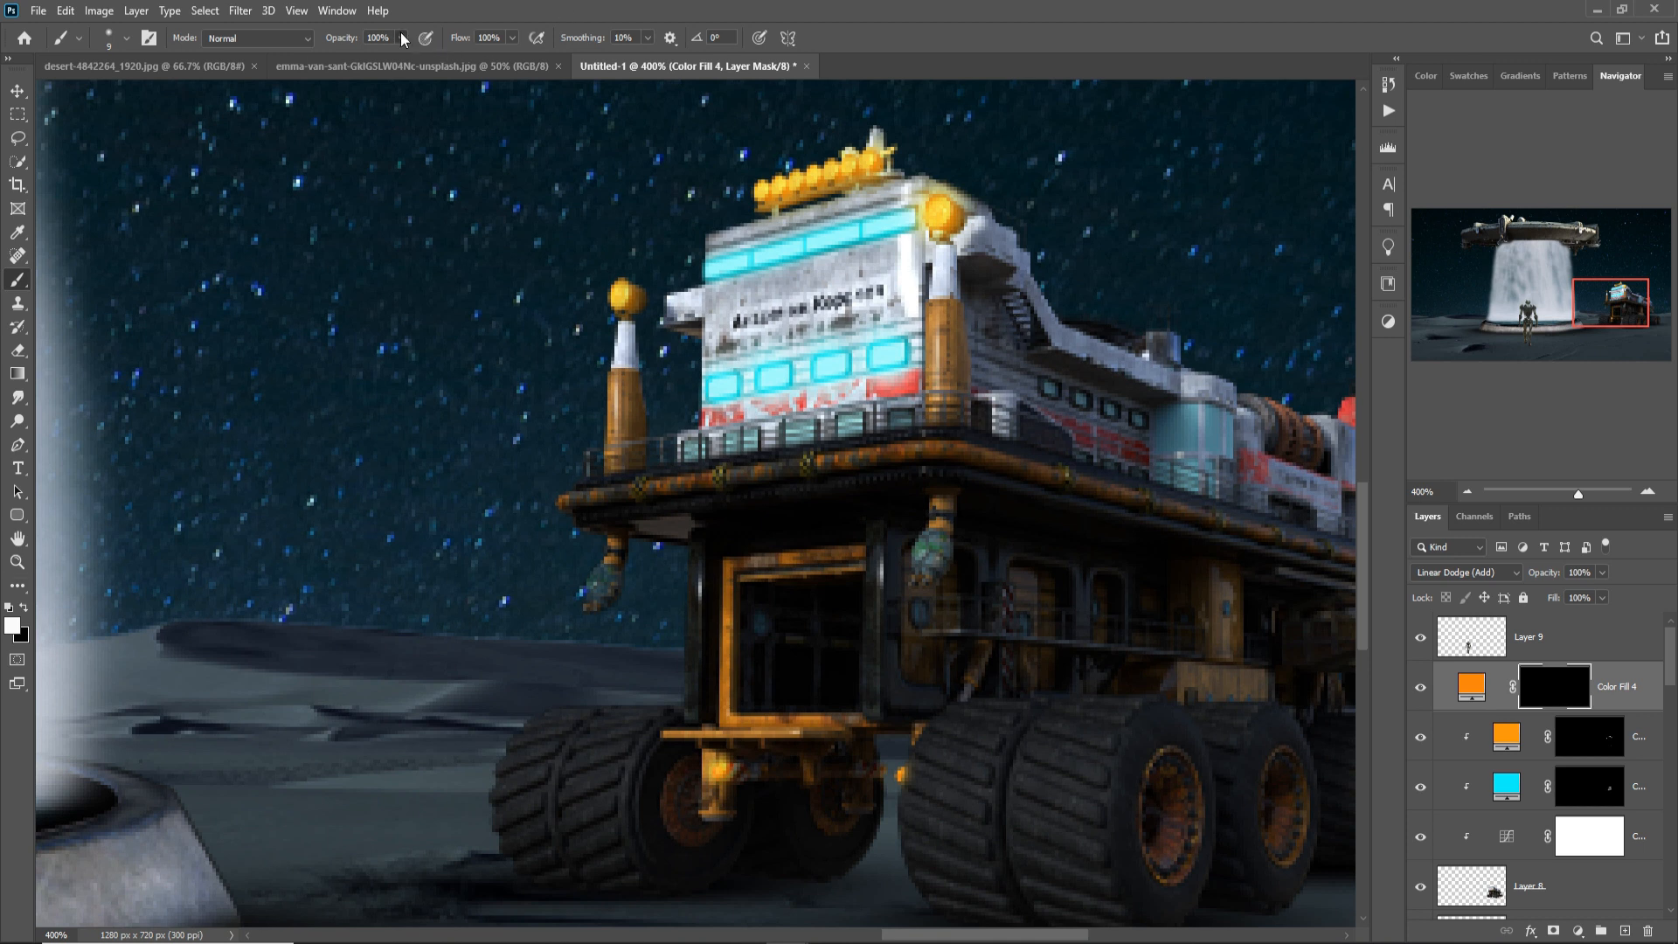
pyautogui.moveTo(364, 56); pyautogui.dragTo(353, 56)
pyautogui.press(']')
pyautogui.press(']')
pyautogui.press(']')
pyautogui.press(']')
pyautogui.press(']')
pyautogui.press(']')
pyautogui.press(']')
pyautogui.click(953, 210)
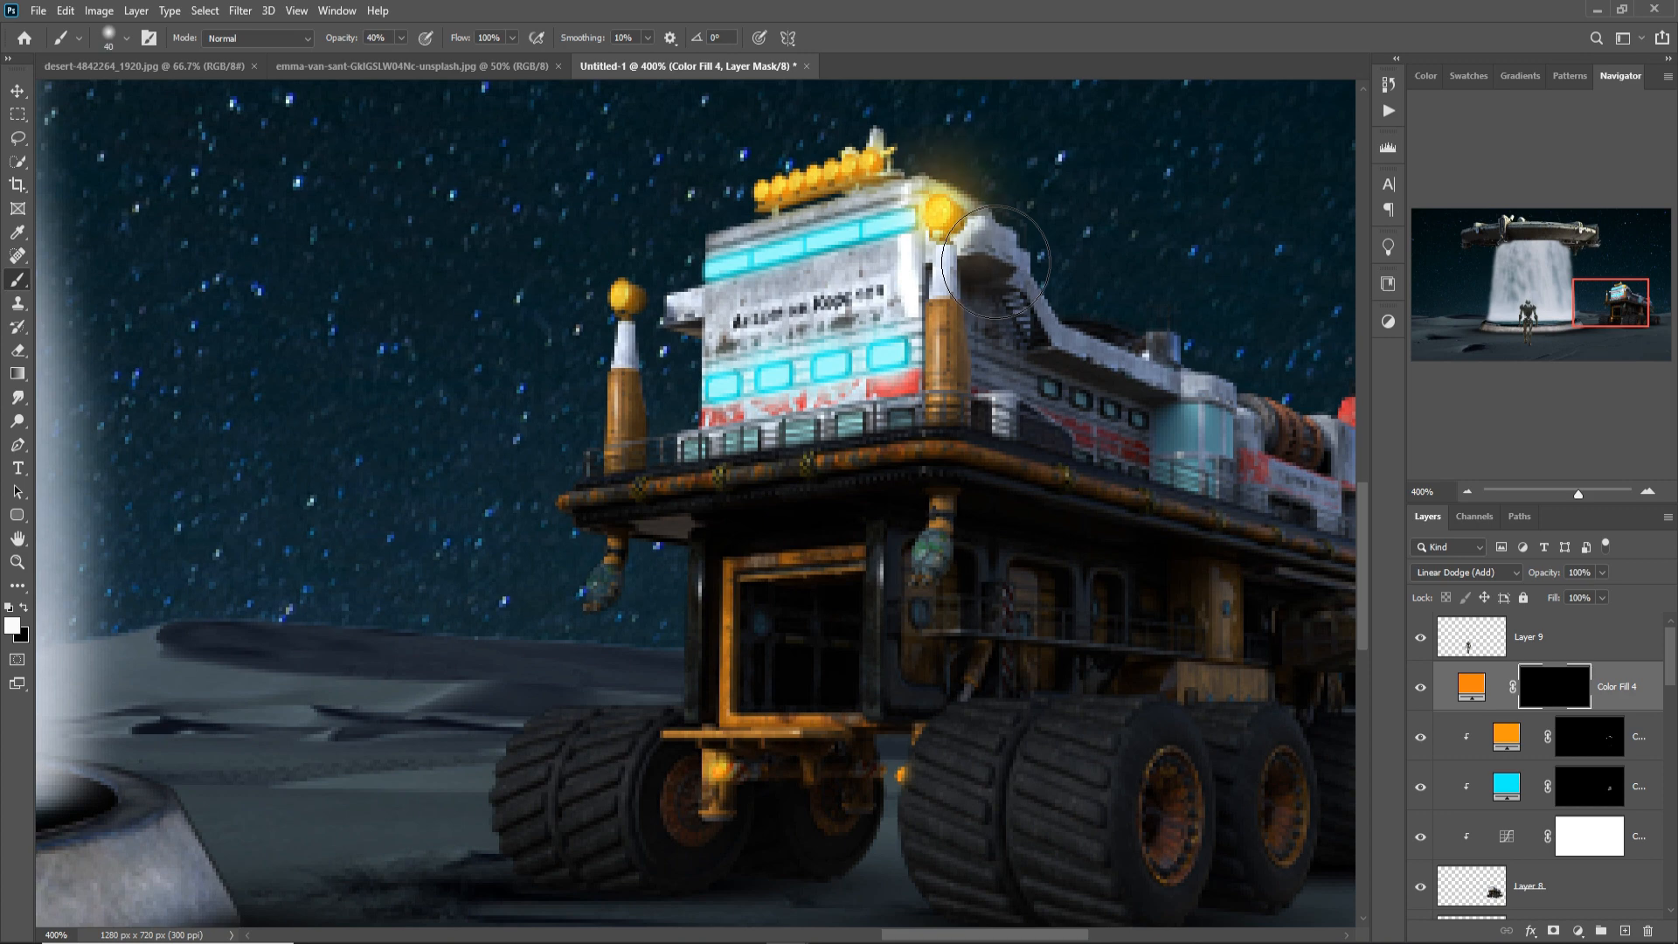
pyautogui.click(958, 214)
# Paint the same soft orange halo around the row of roof lights and the lamp on the truck's other front post.
pyautogui.click(860, 165)
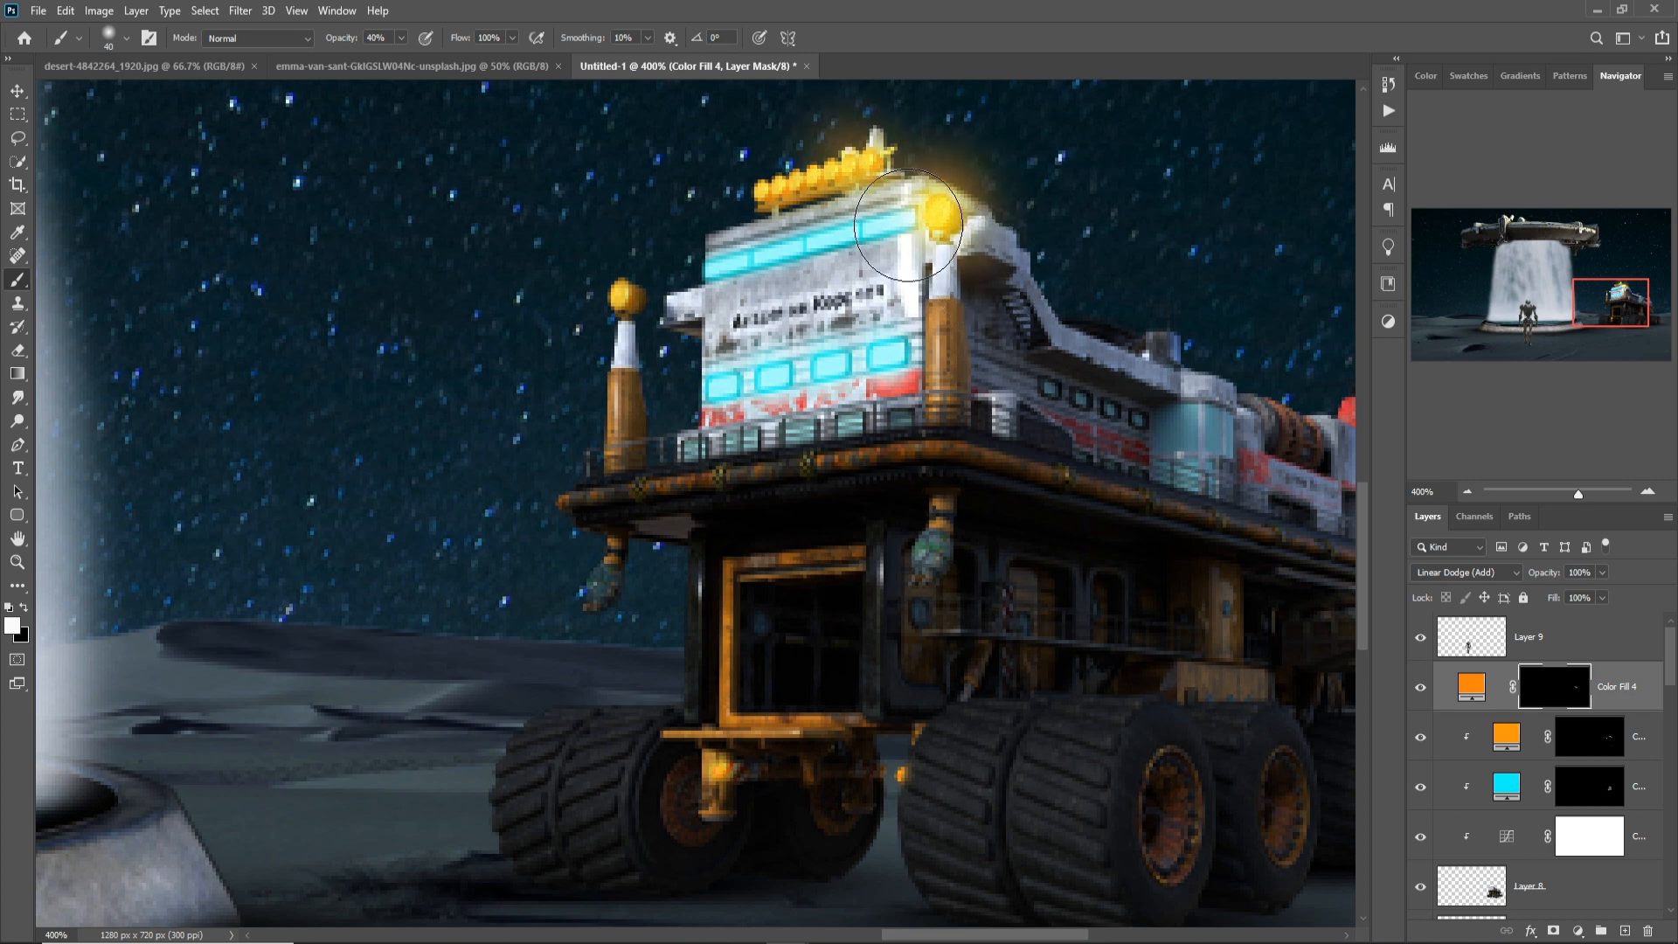
pyautogui.click(806, 175)
pyautogui.click(766, 187)
pyautogui.click(623, 297)
pyautogui.hotkey('ctrl', '1')
pyautogui.press('v')
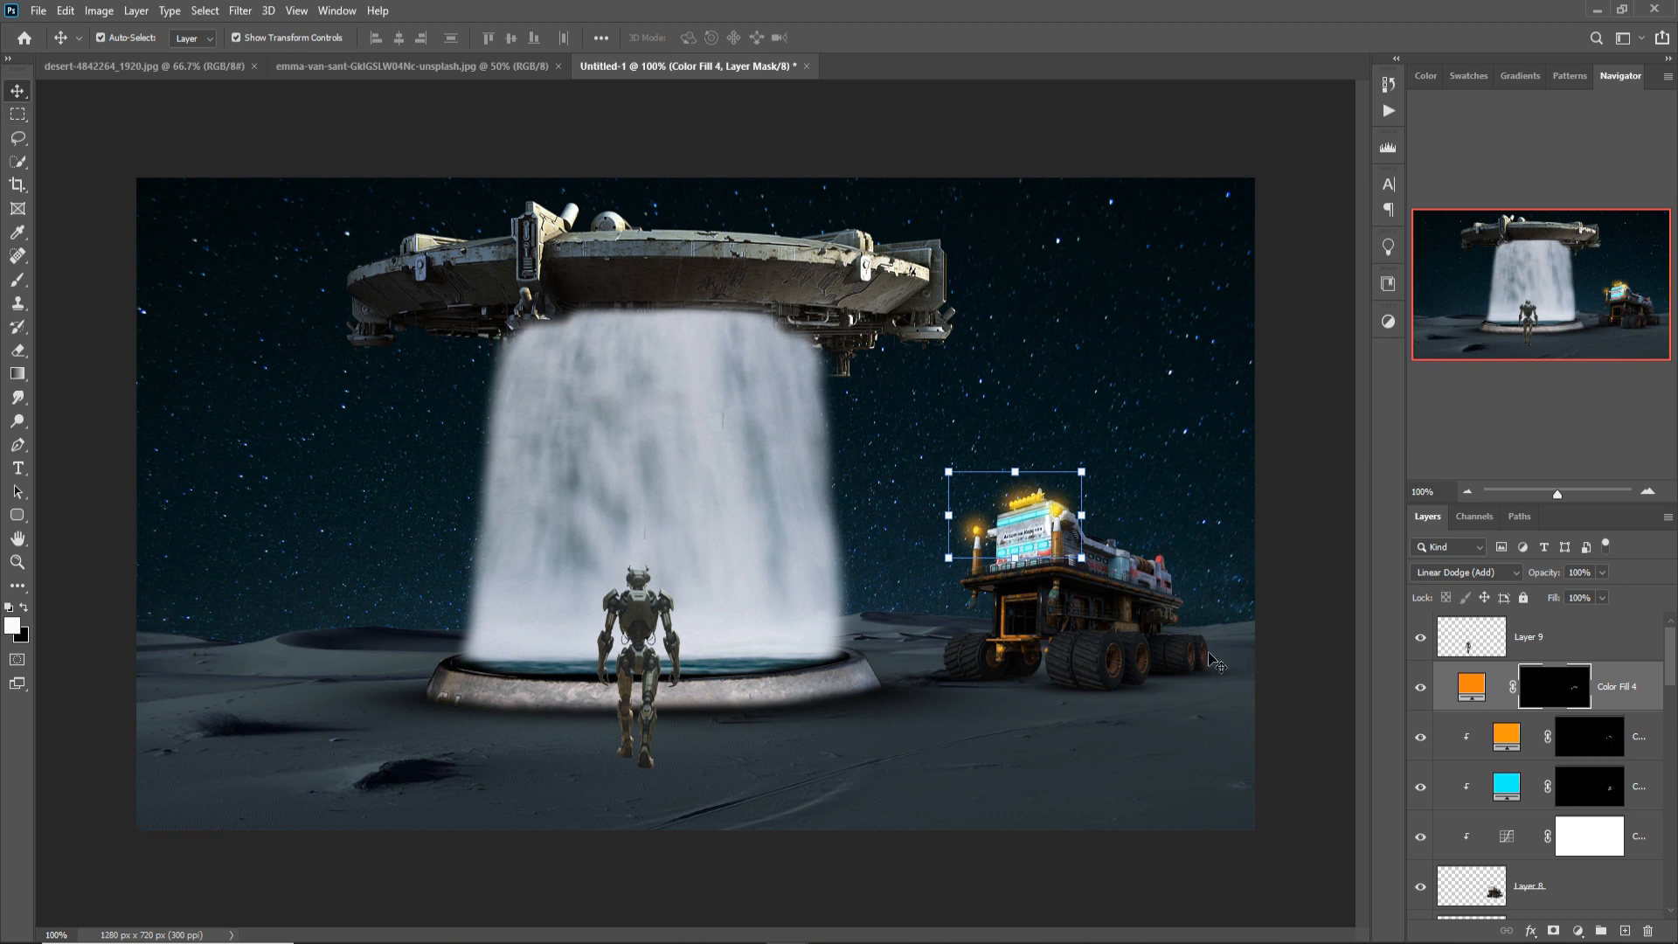
# Create a new layer directly above the waterfall on Layer 4 and set its blend mode to Linear Dodge (Add).
pyautogui.click(647, 401)
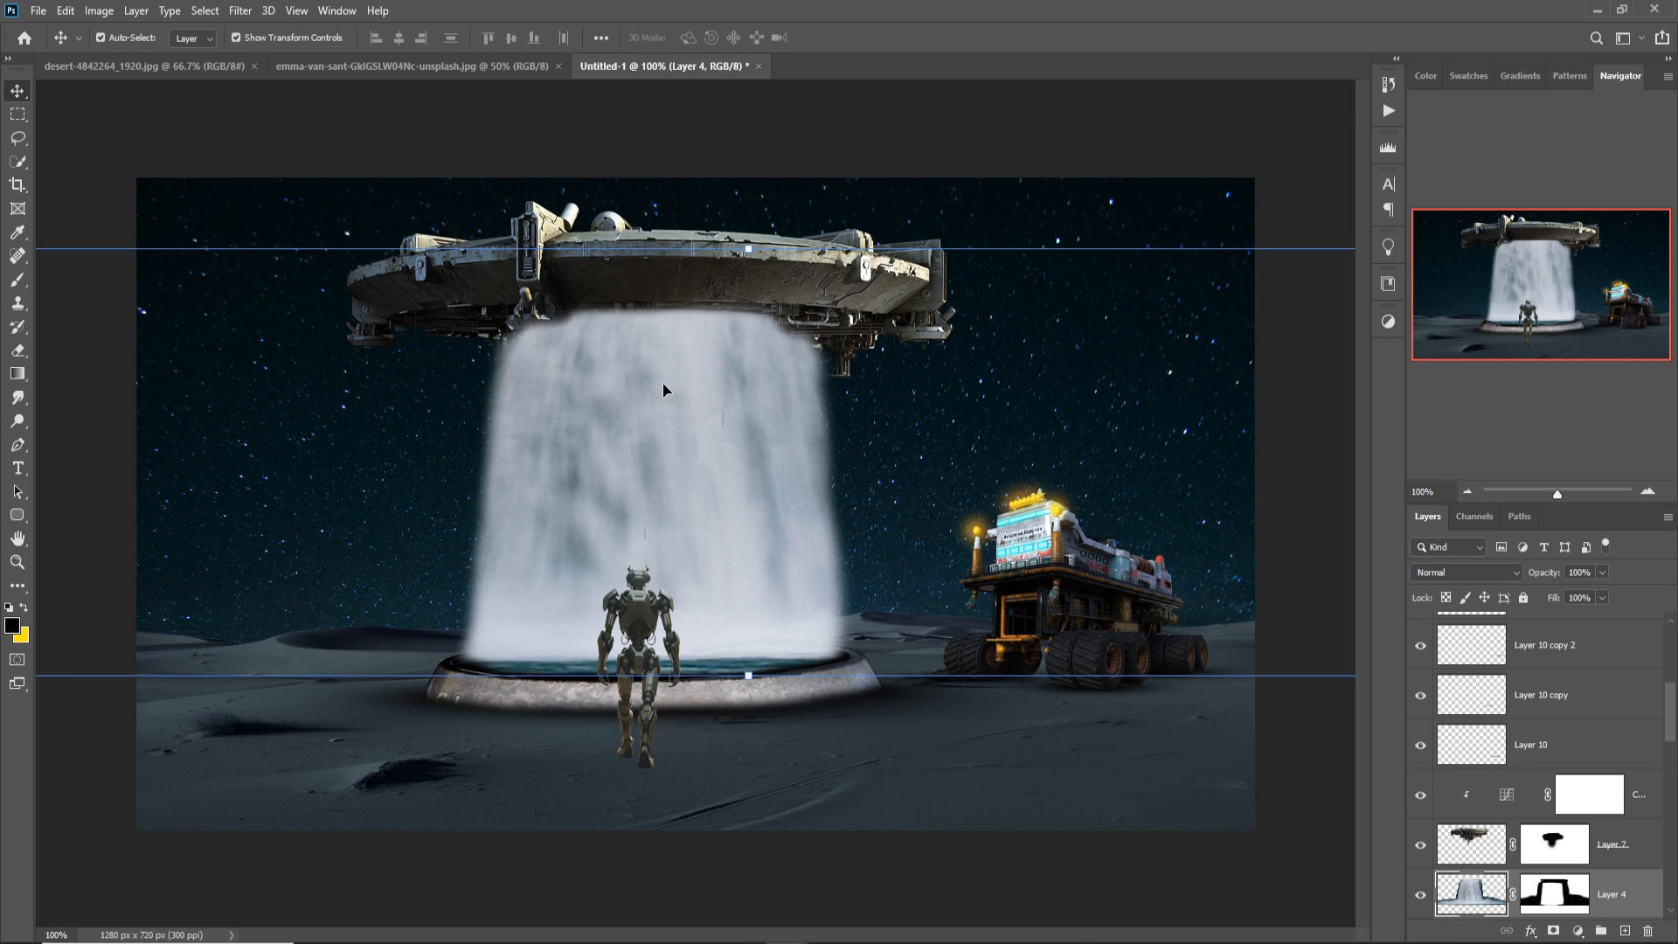
pyautogui.click(1628, 932)
pyautogui.click(1470, 574)
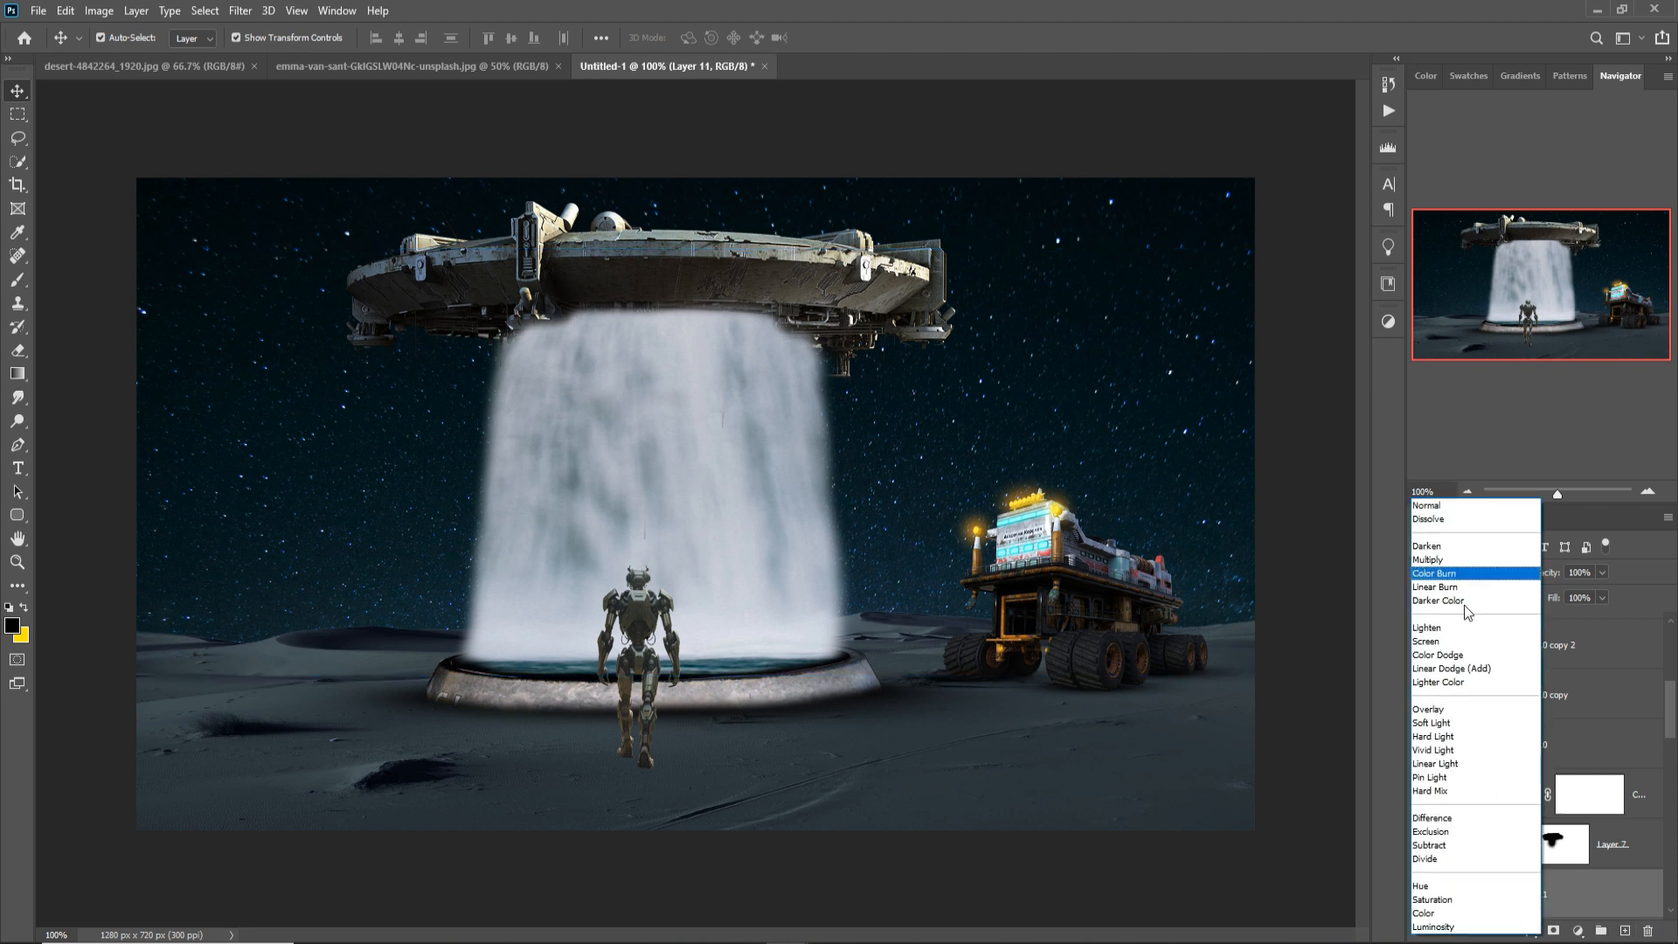
pyautogui.click(1467, 657)
pyautogui.scroll(-1, 1616, 861)
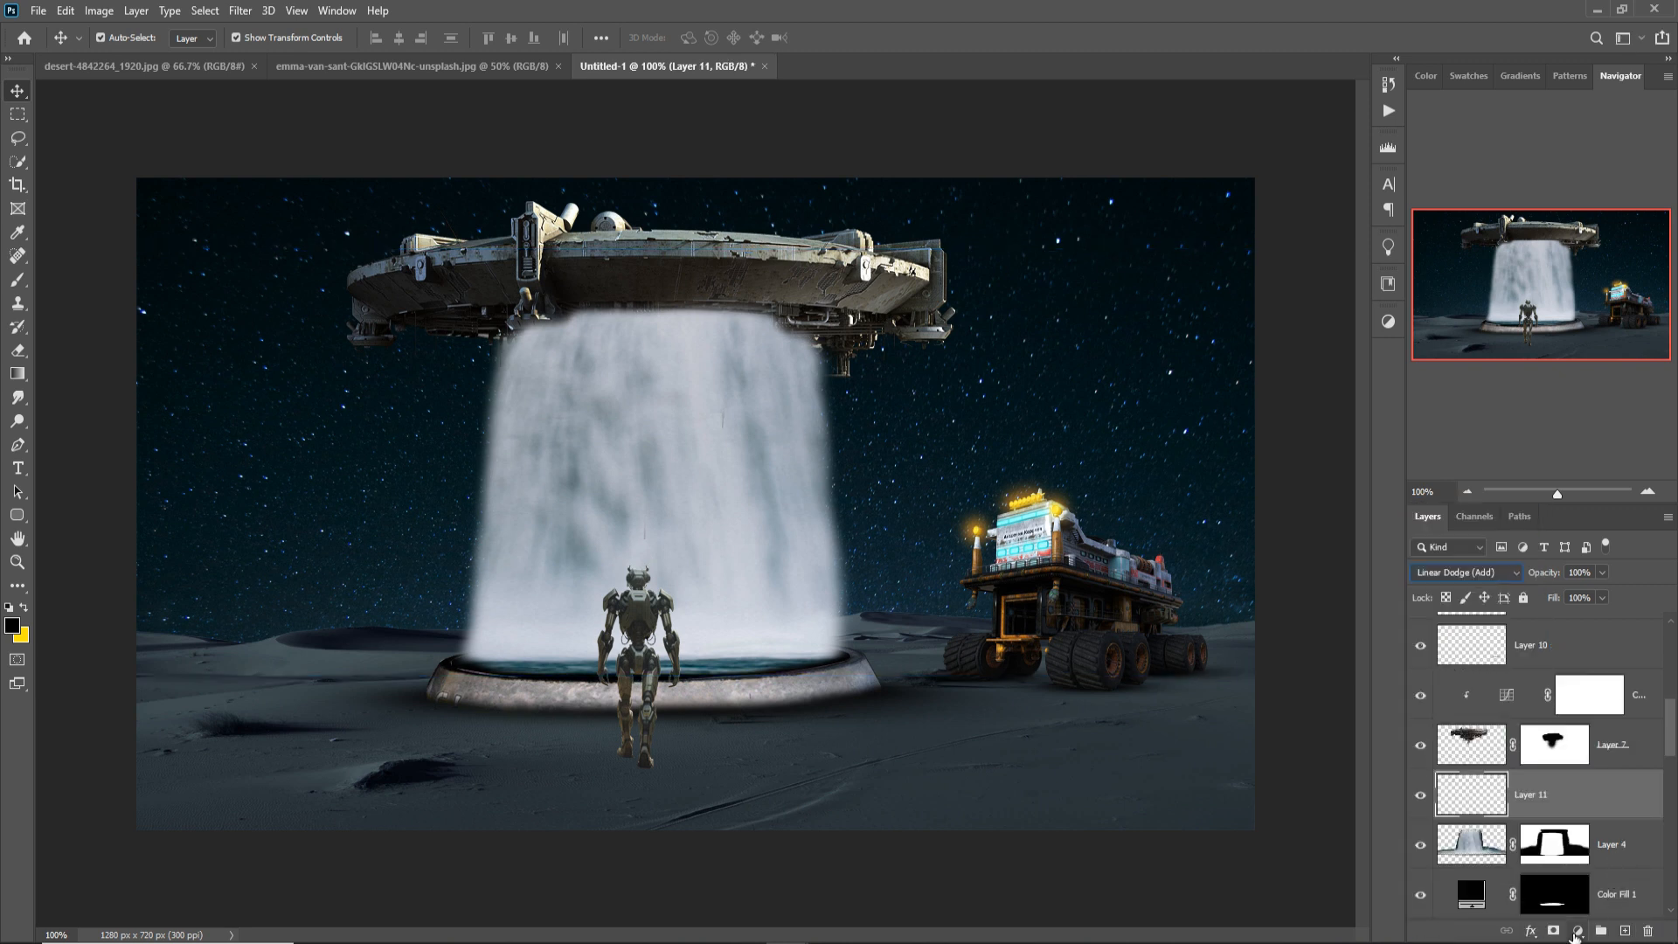
# Add a Solid Color fill in bright cyan #09f9f6 on the Linear Dodge layer above the waterfall.
pyautogui.click(1577, 932)
pyautogui.click(1542, 605)
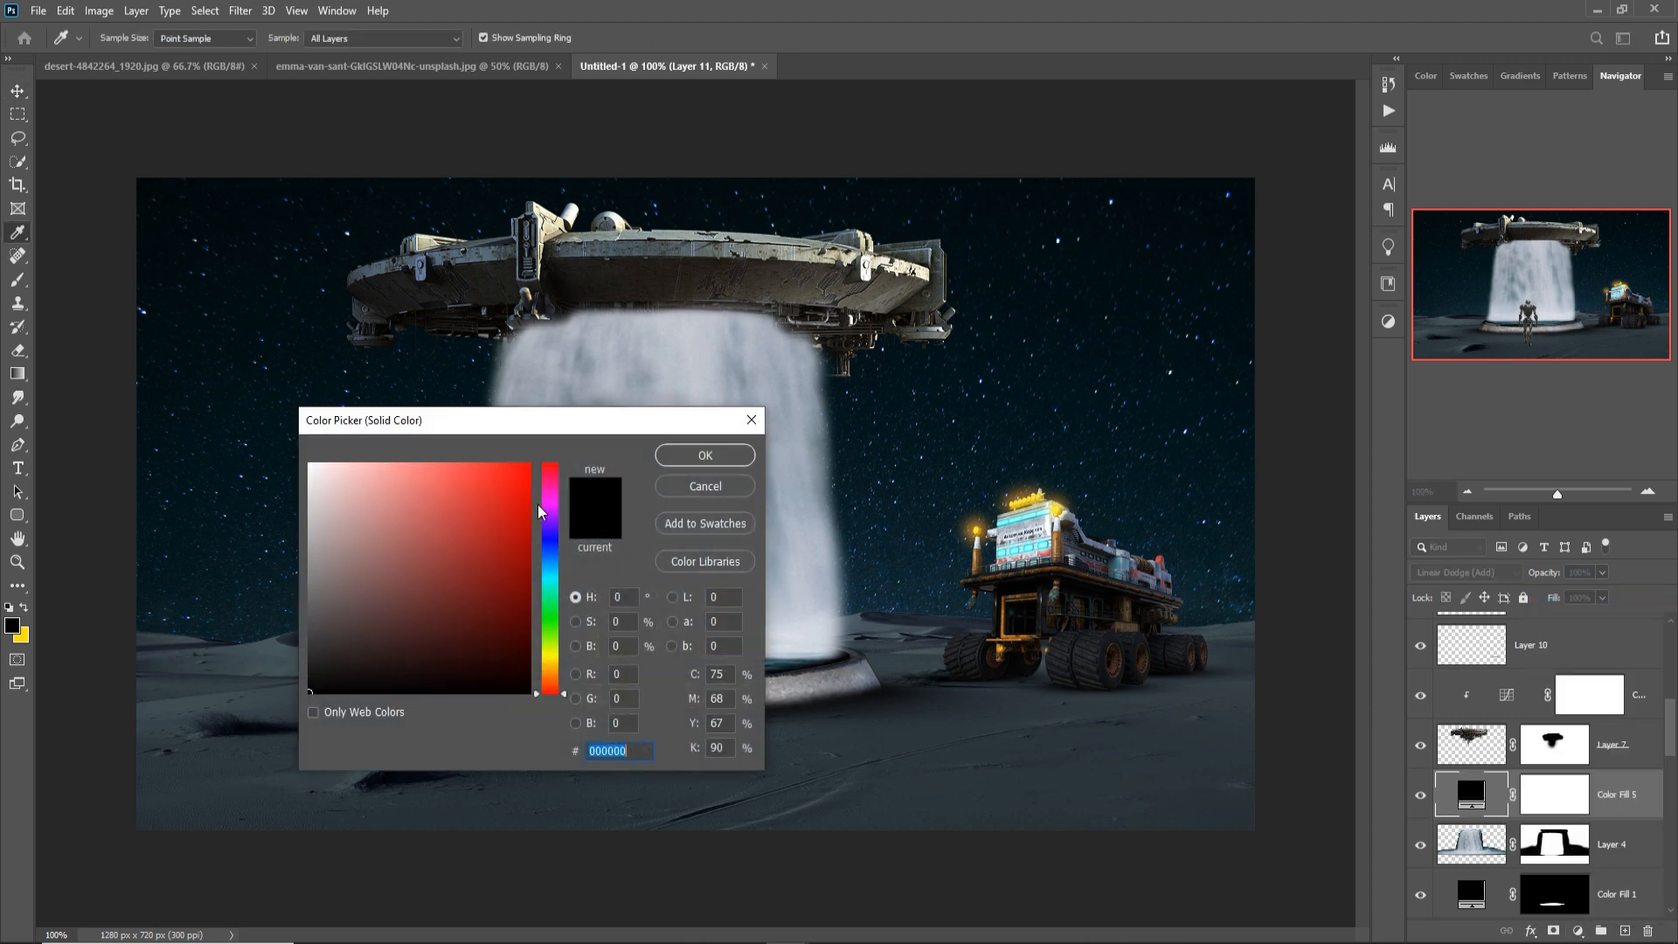
pyautogui.click(523, 468)
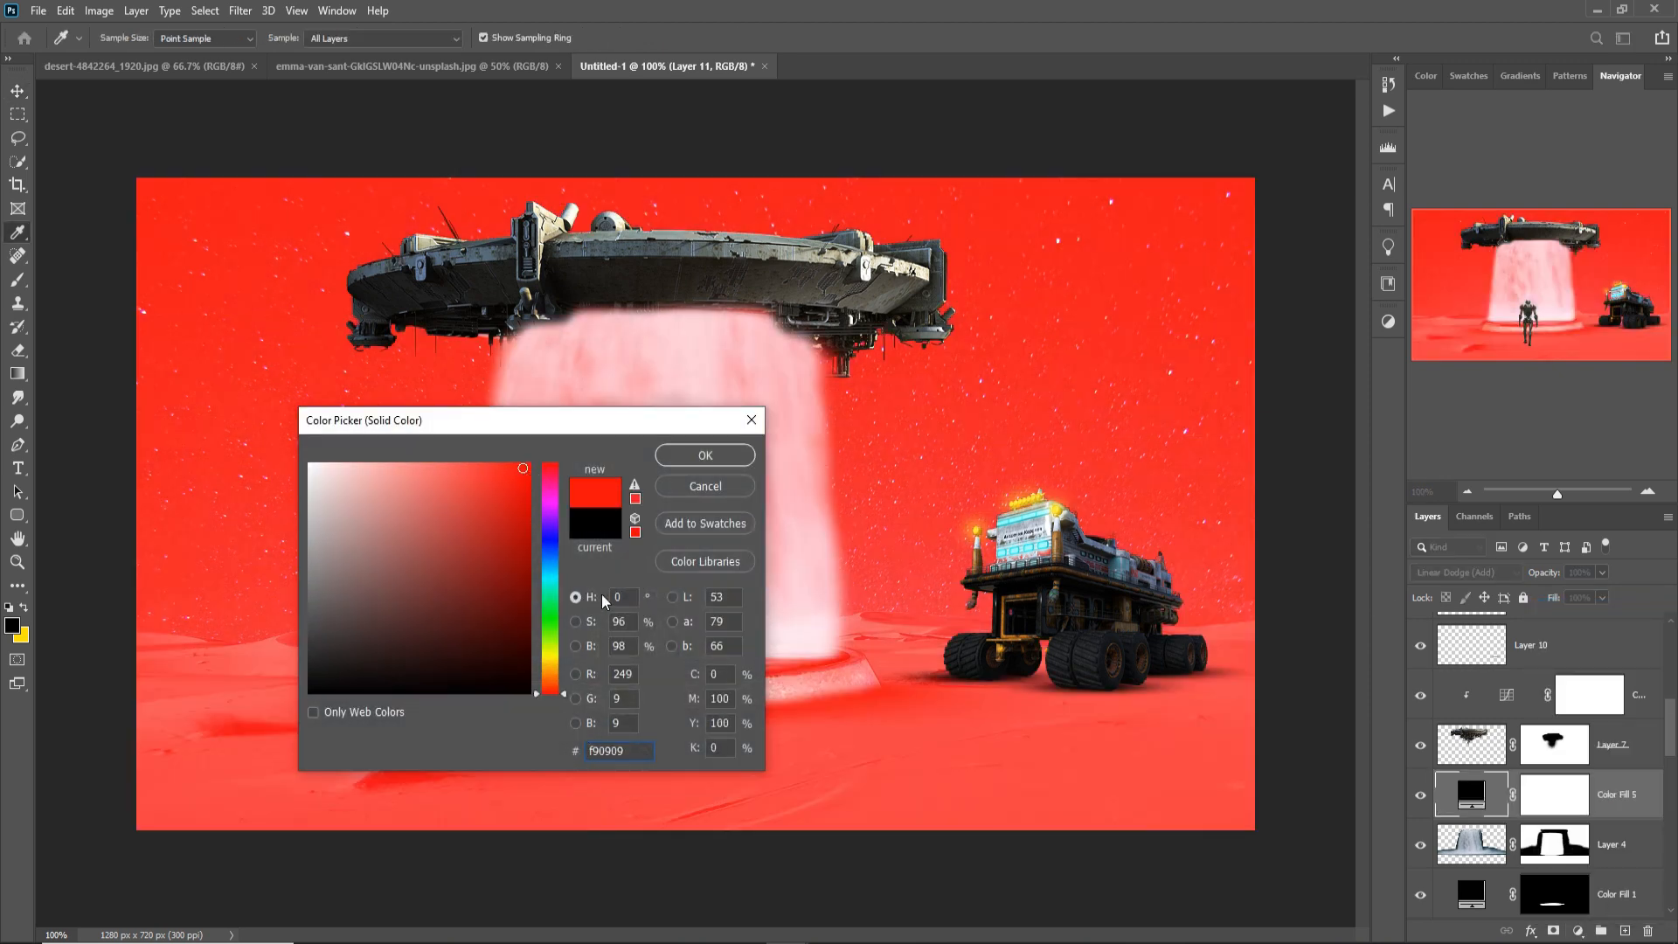
pyautogui.click(556, 579)
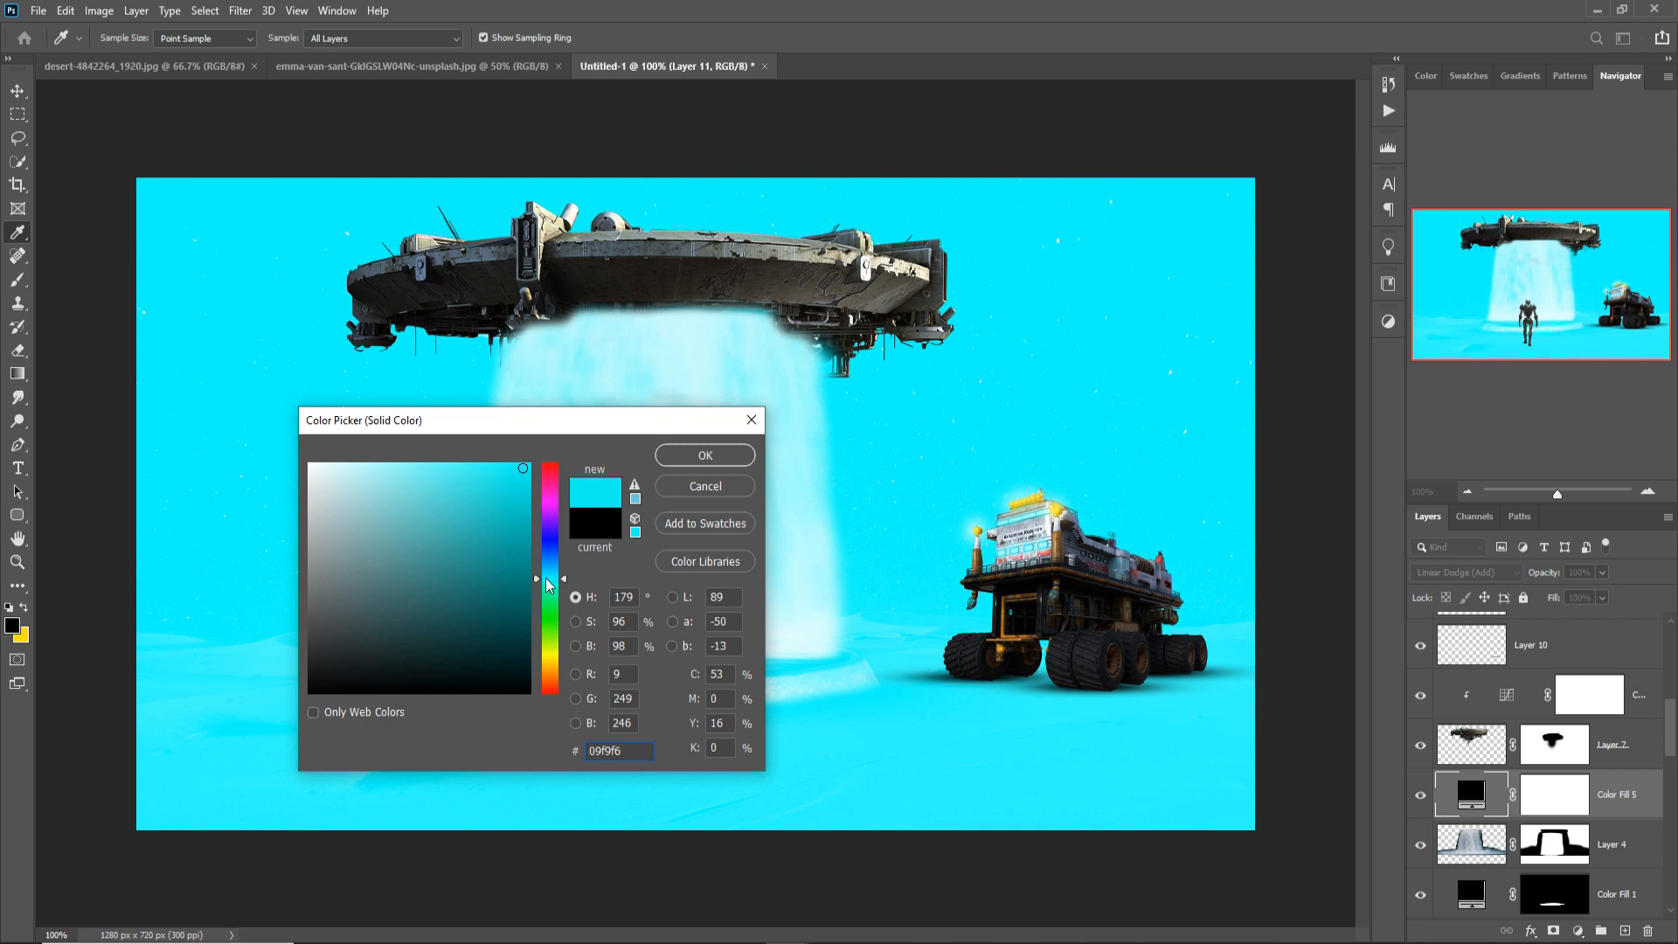
pyautogui.click(704, 455)
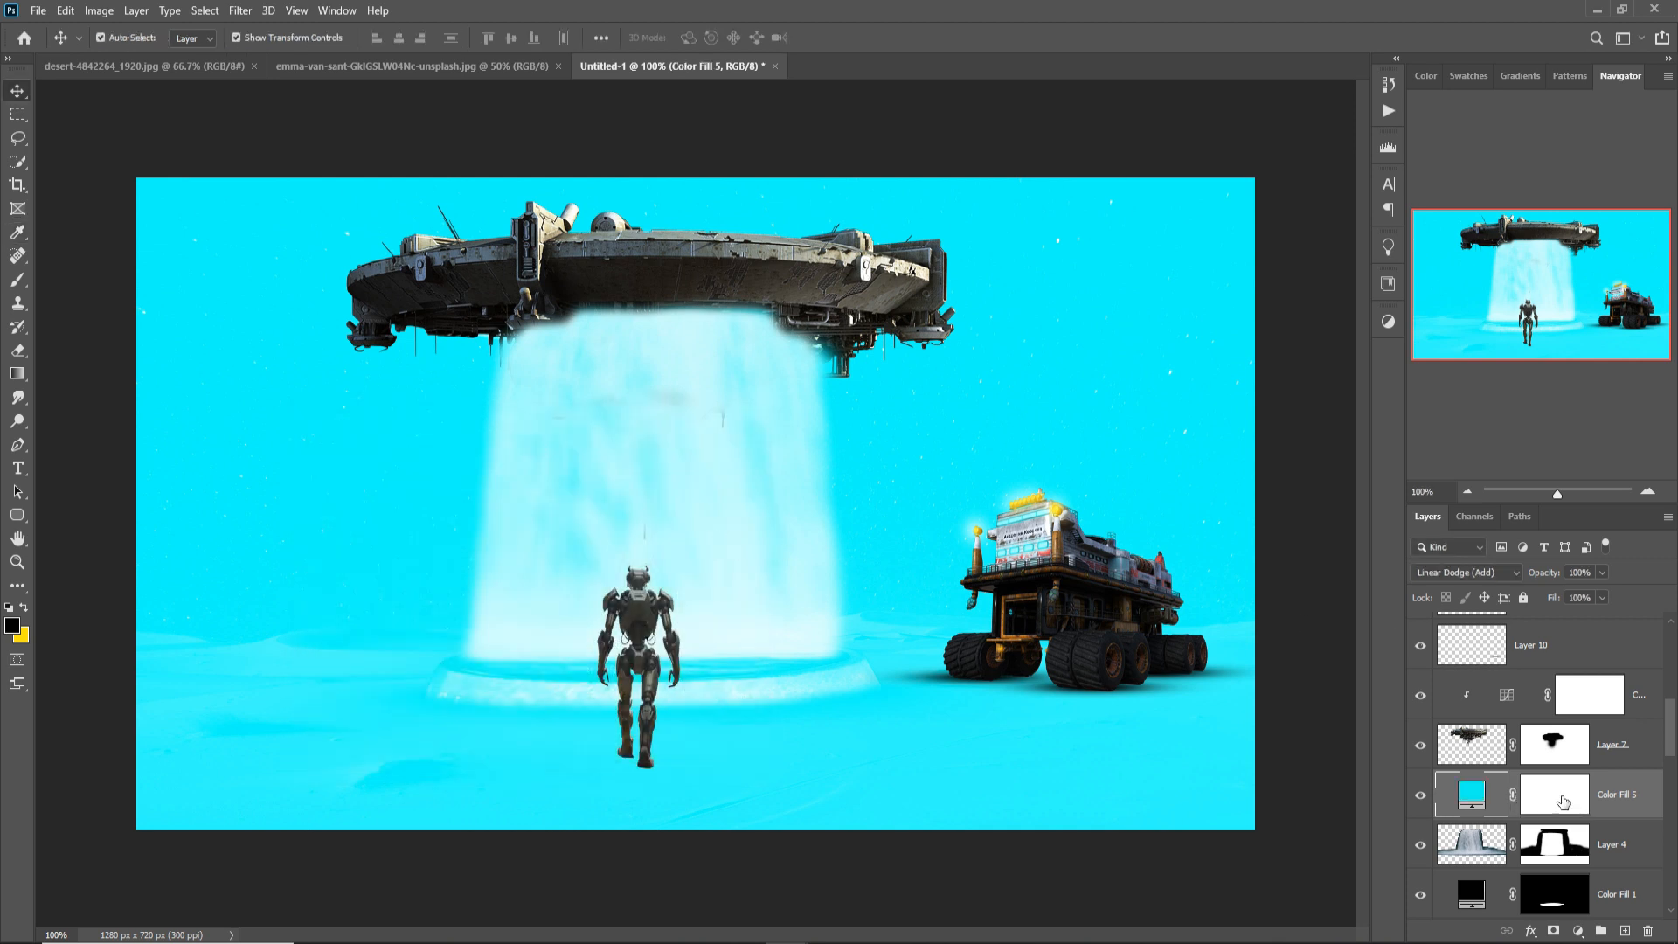
# Clip the cyan fill to the waterfall layer and split its Blend If Underlying Layer shadow slider to keep the cyan off dark areas.
pyautogui.rightClick(1648, 792)
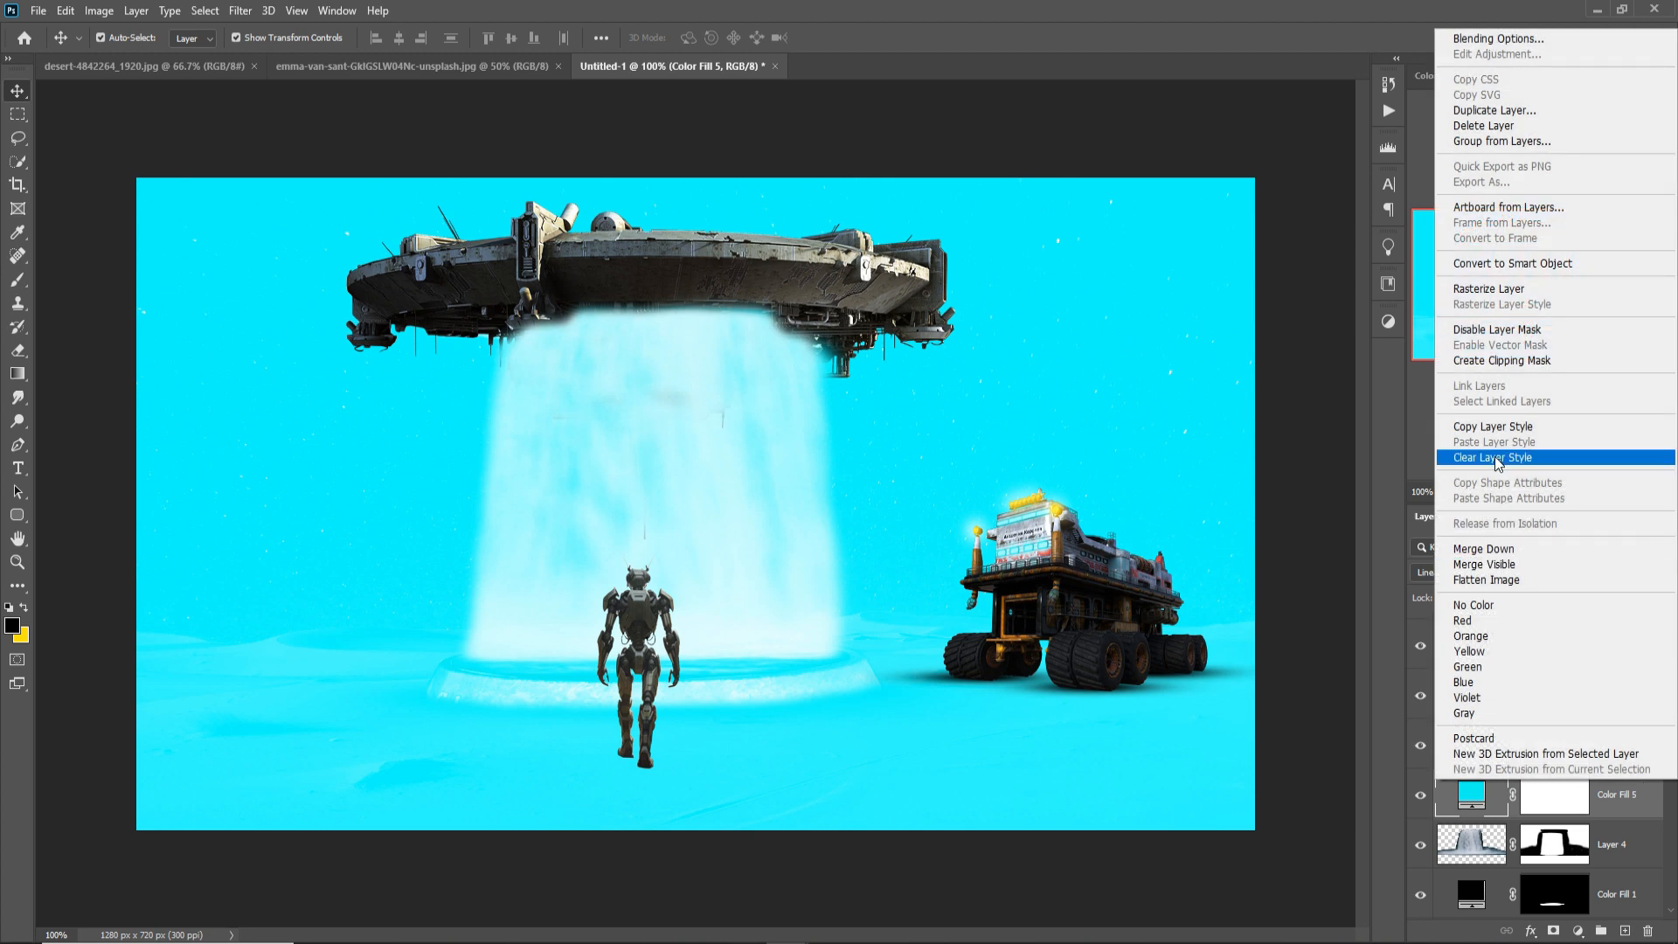
pyautogui.click(1487, 362)
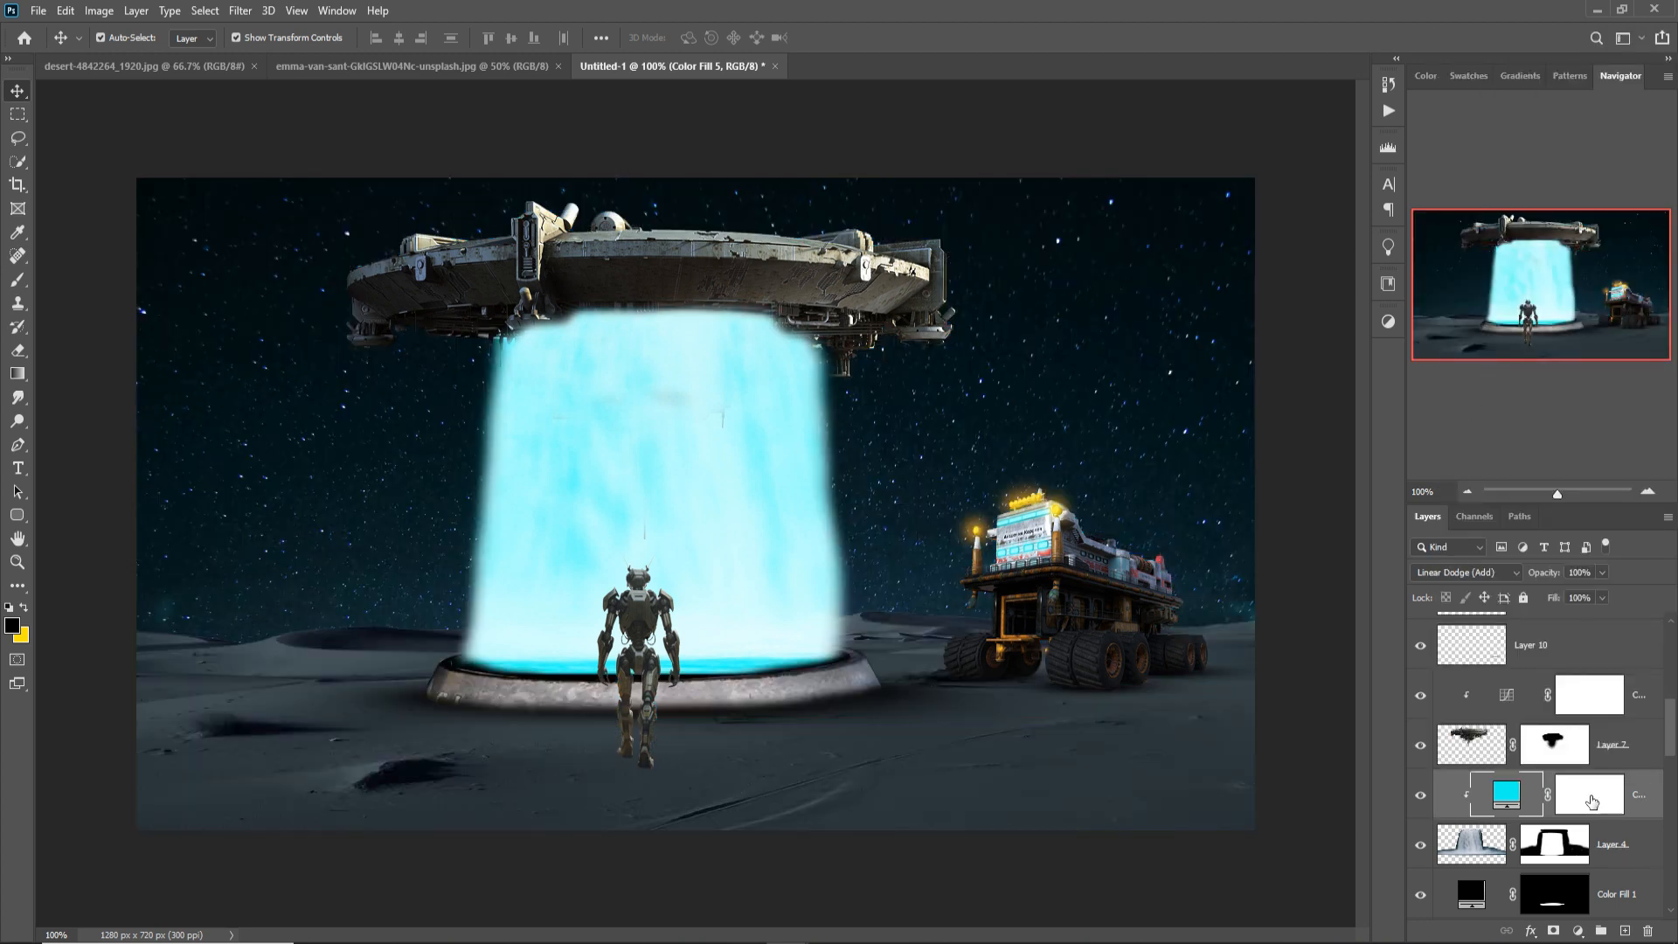
pyautogui.click(1591, 802)
pyautogui.rightClick(1512, 797)
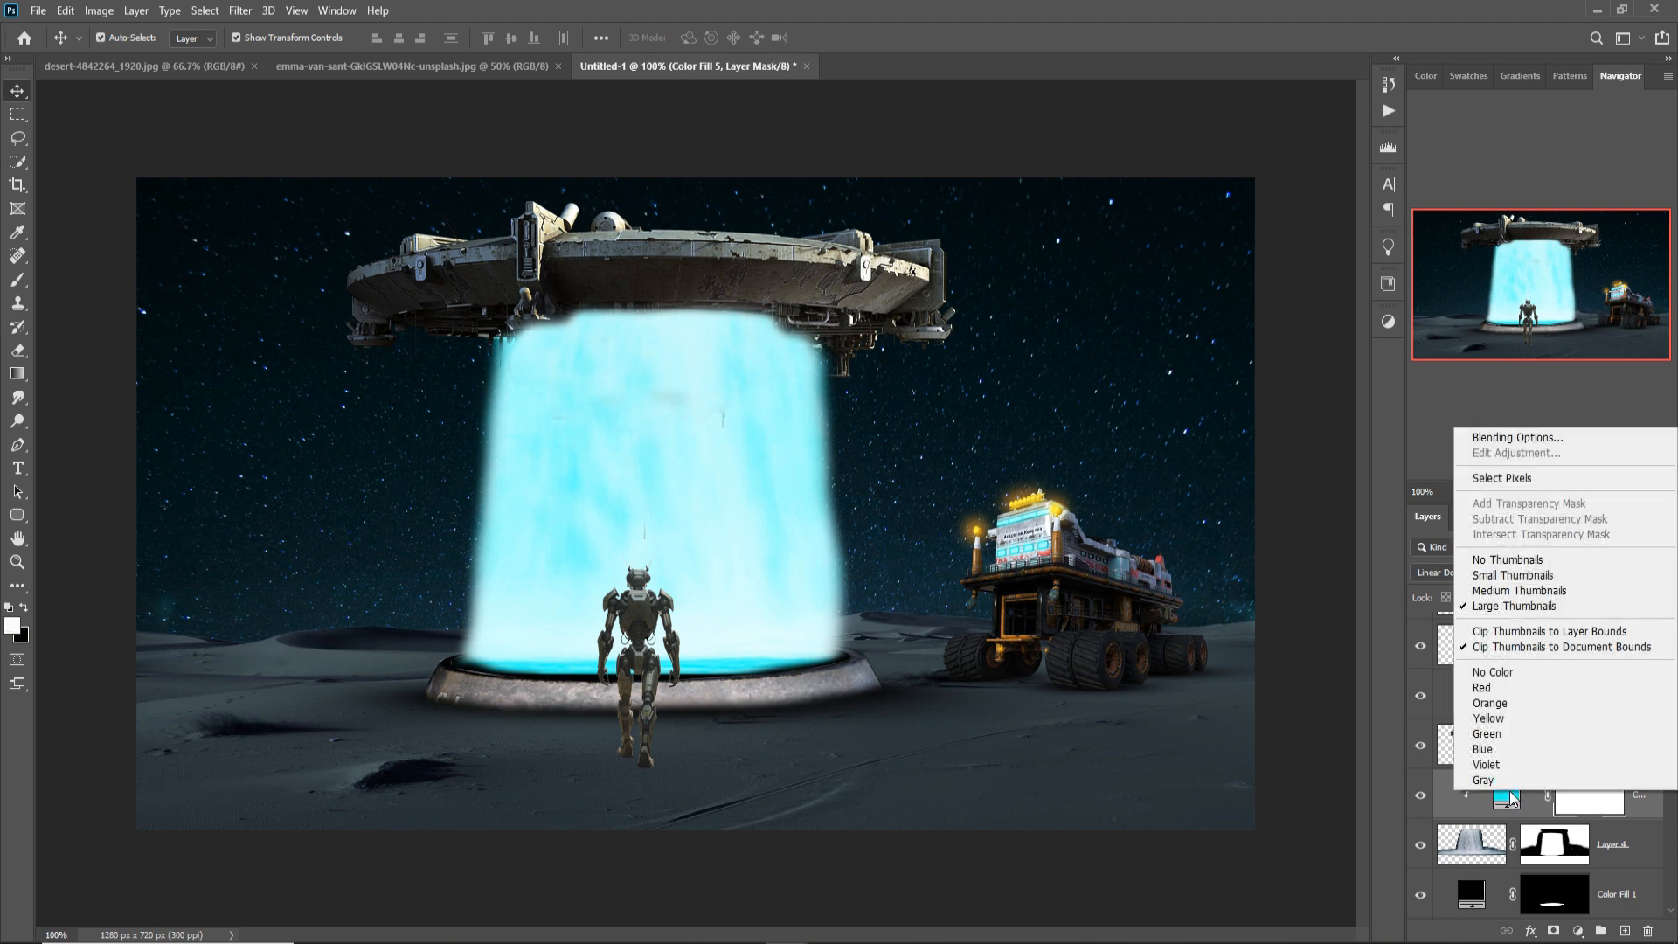
pyautogui.click(1504, 438)
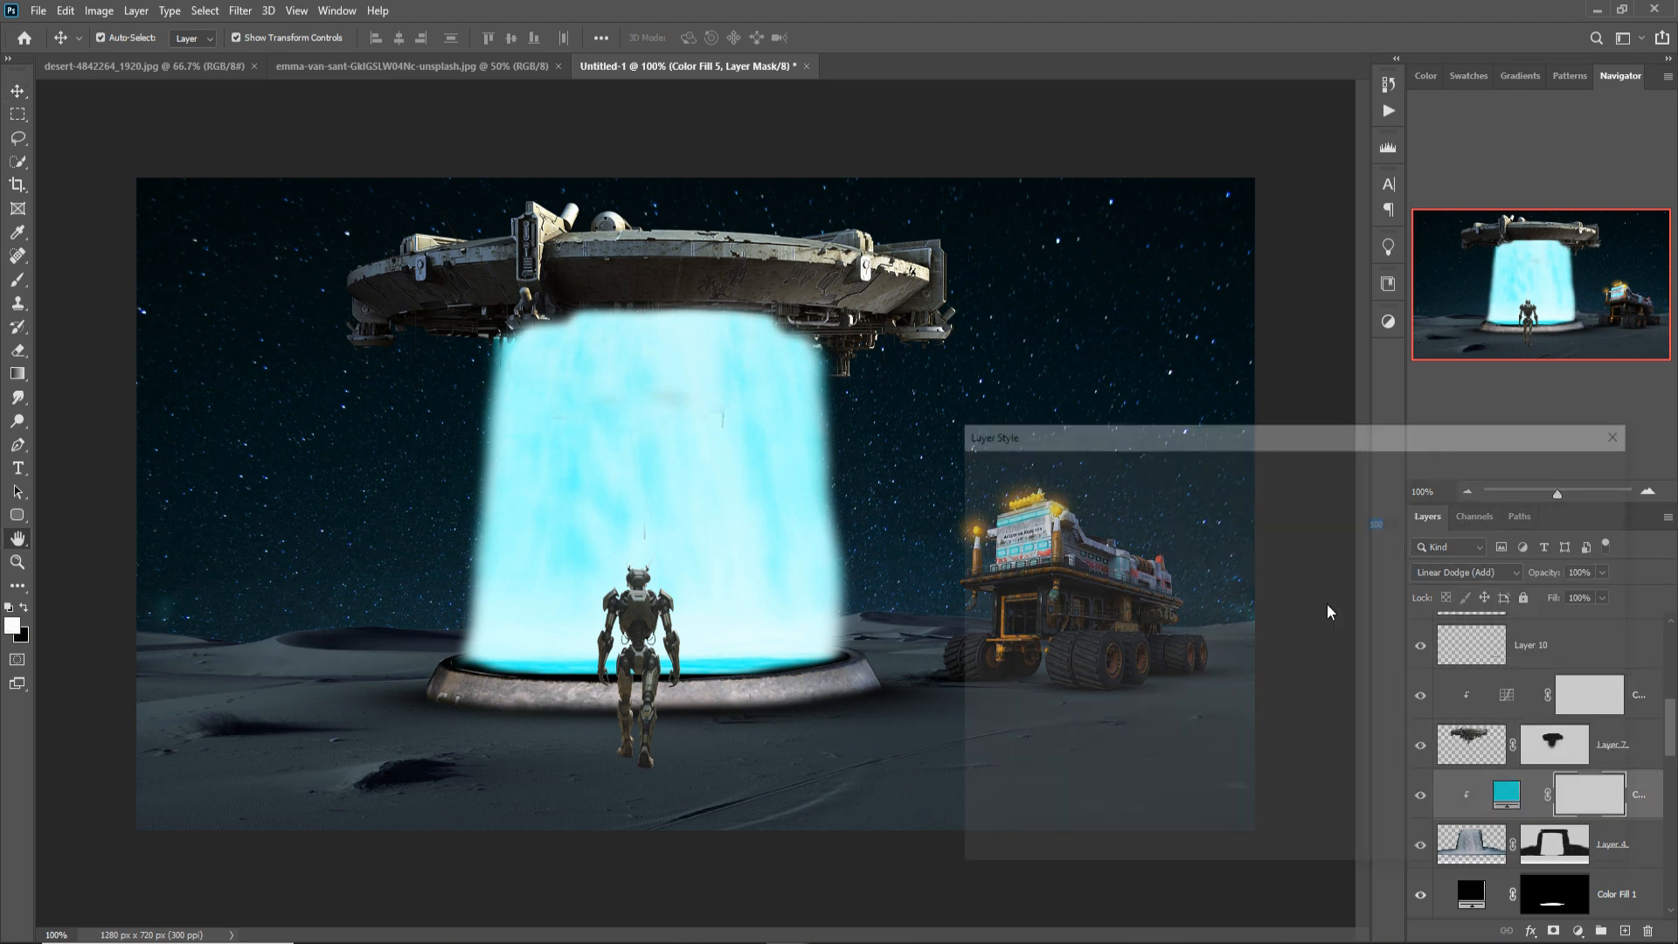
pyautogui.moveTo(1214, 792); pyautogui.dragTo(1356, 792)
pyautogui.click(1569, 472)
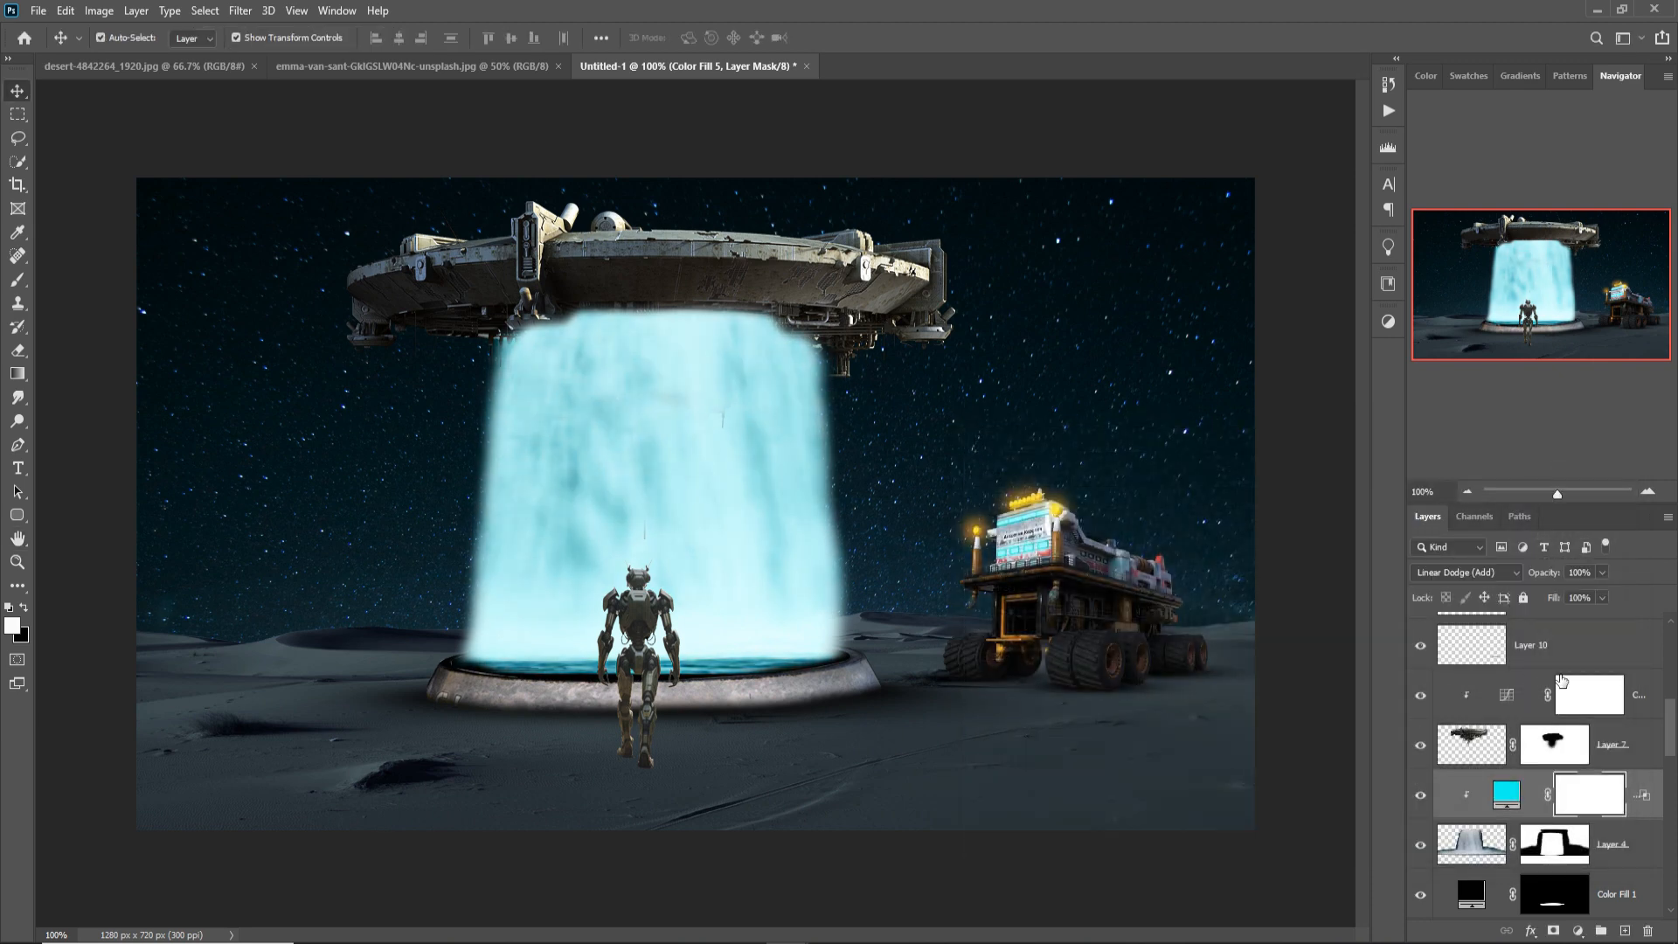
# Invert the cyan fill's mask and paint vertical cyan streaks down the waterfall with a 60 px brush at 40% opacity.
pyautogui.click(1515, 798)
pyautogui.click(1578, 803)
pyautogui.hotkey('ctrl', 'i')
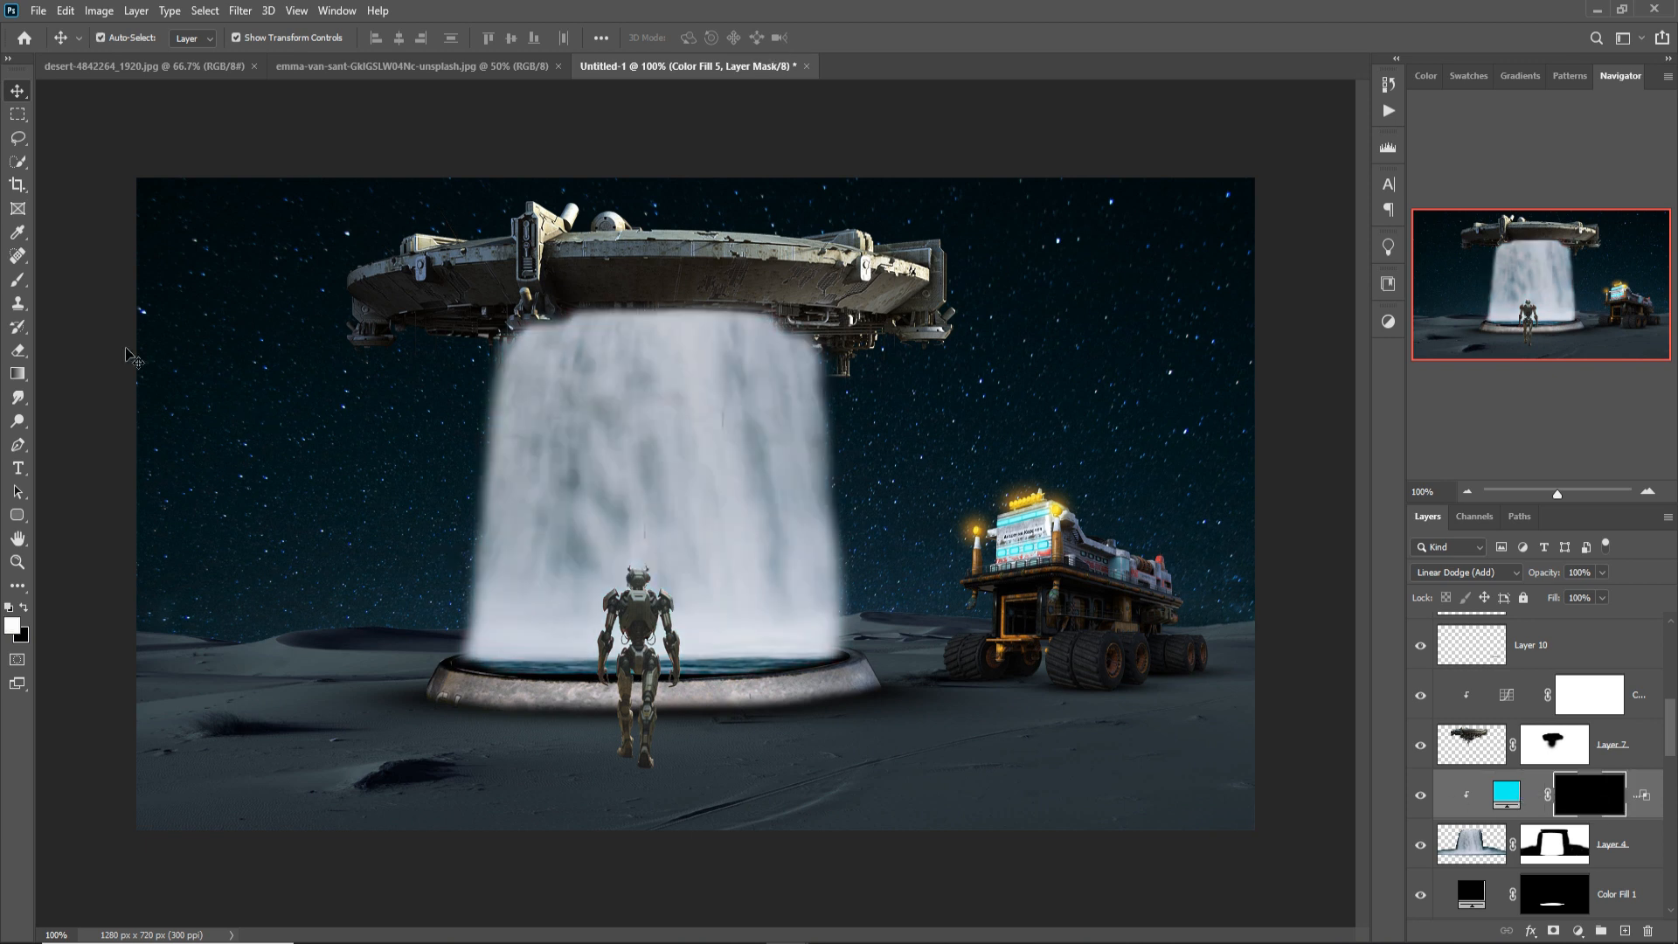
pyautogui.click(18, 281)
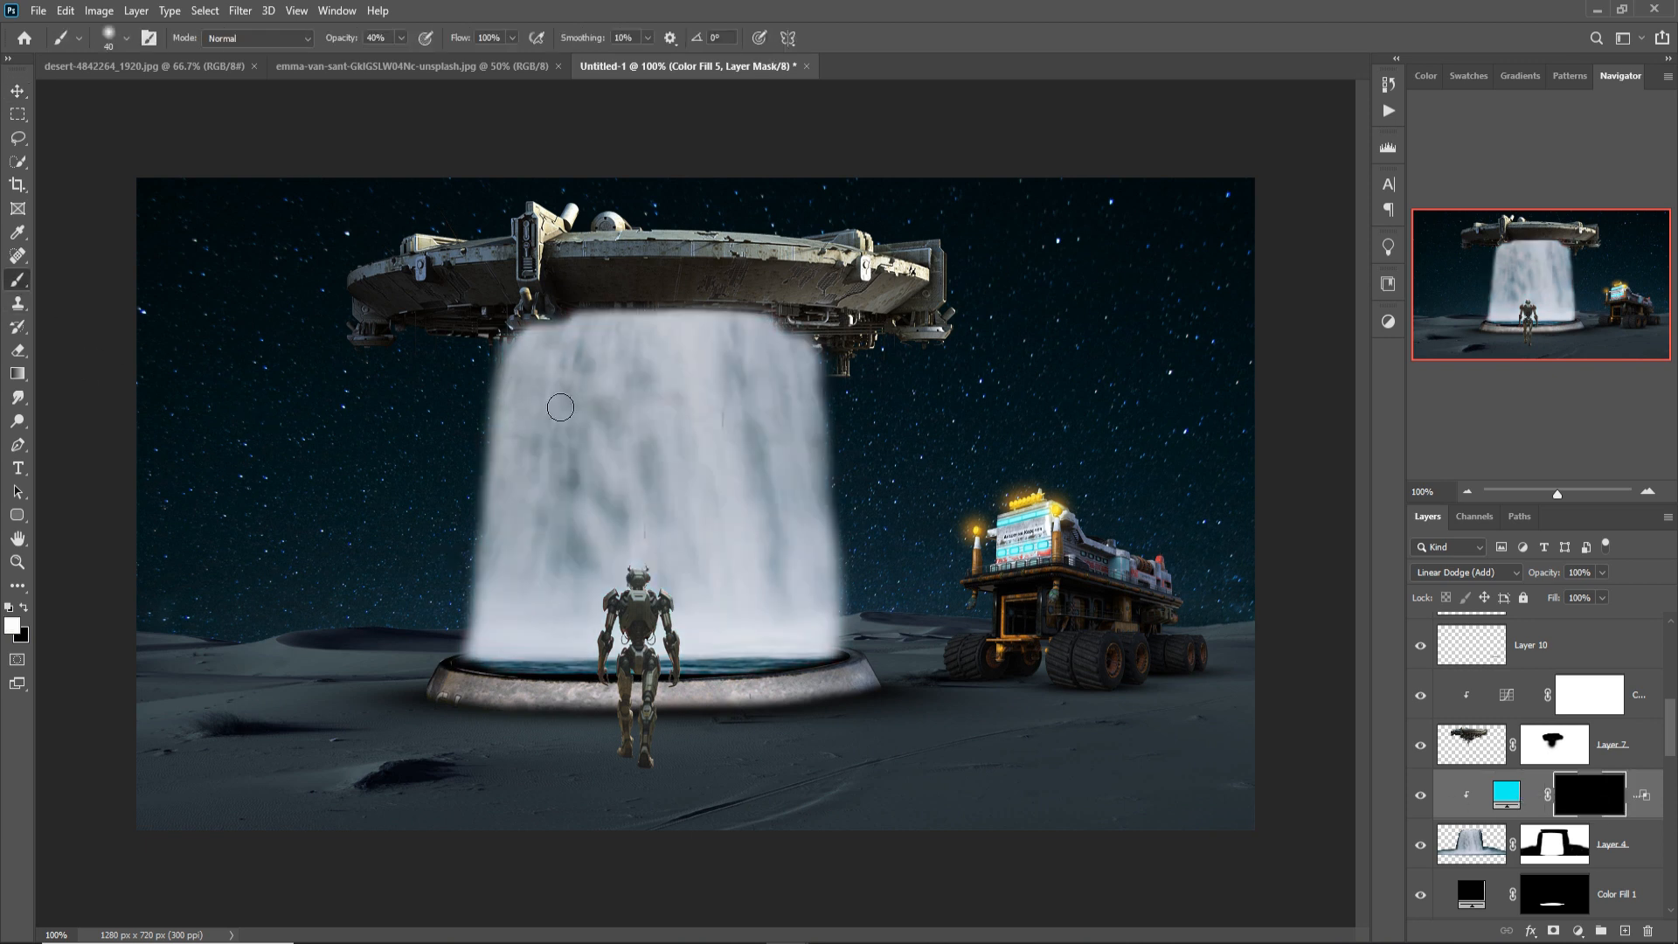
pyautogui.press(']')
pyautogui.press(']')
pyautogui.moveTo(569, 364); pyautogui.dragTo(533, 604)
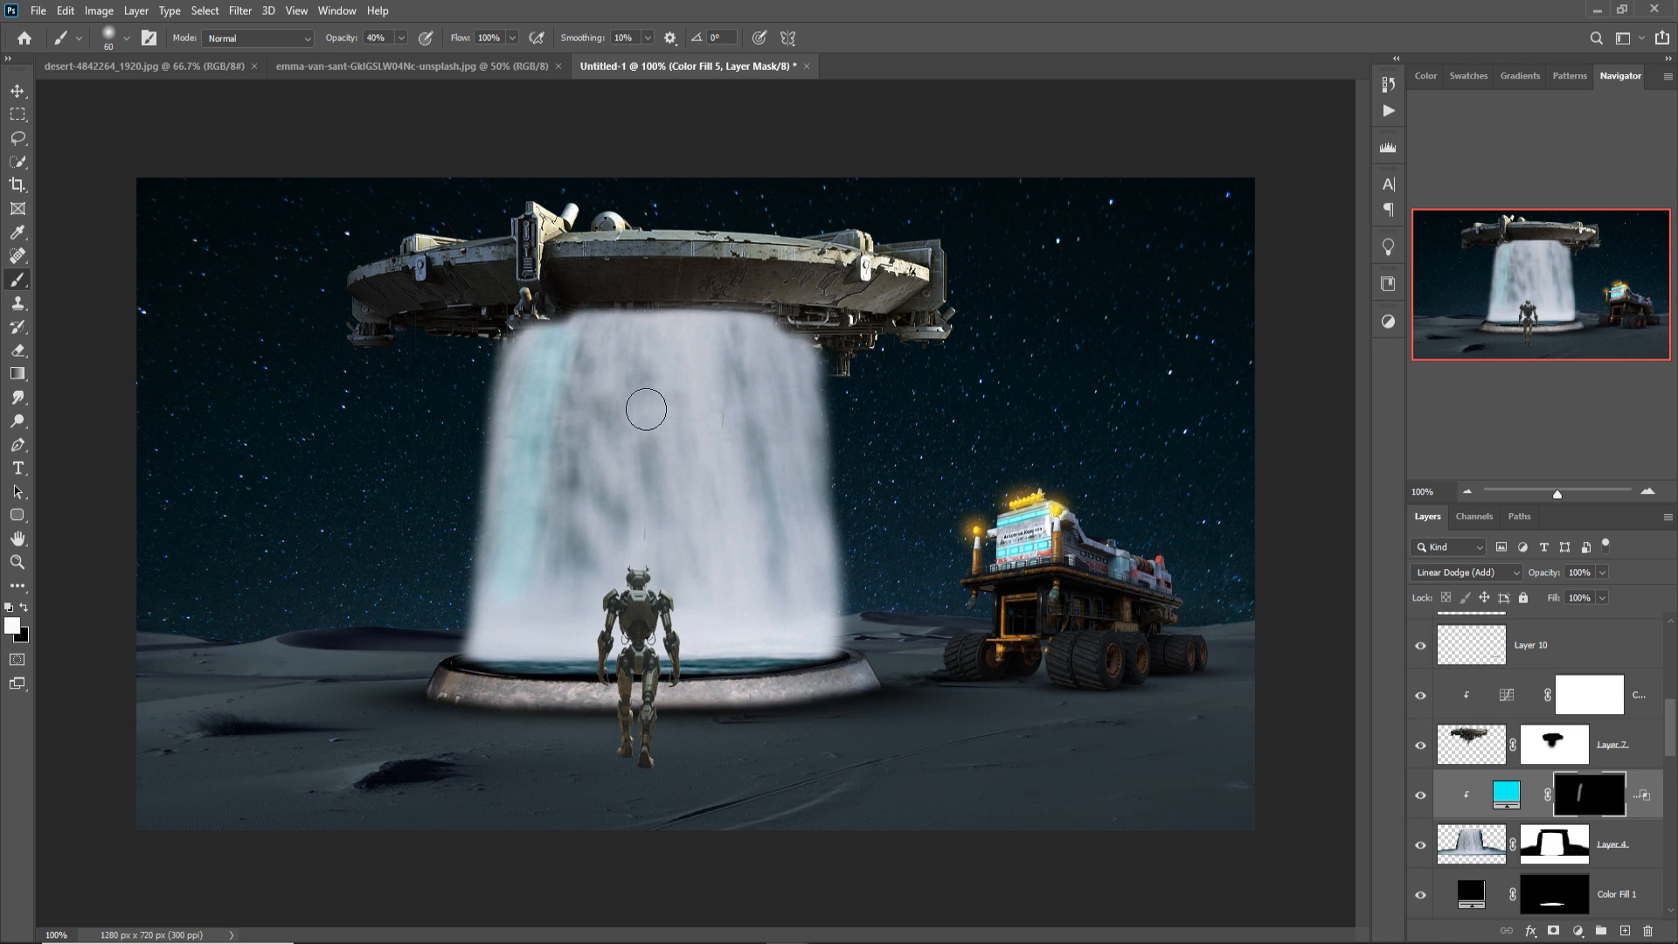
pyautogui.moveTo(637, 330)
pyautogui.mouseDown()
pyautogui.moveTo(783, 621)
pyautogui.moveTo(751, 691)
pyautogui.moveTo(515, 671)
pyautogui.mouseUp()
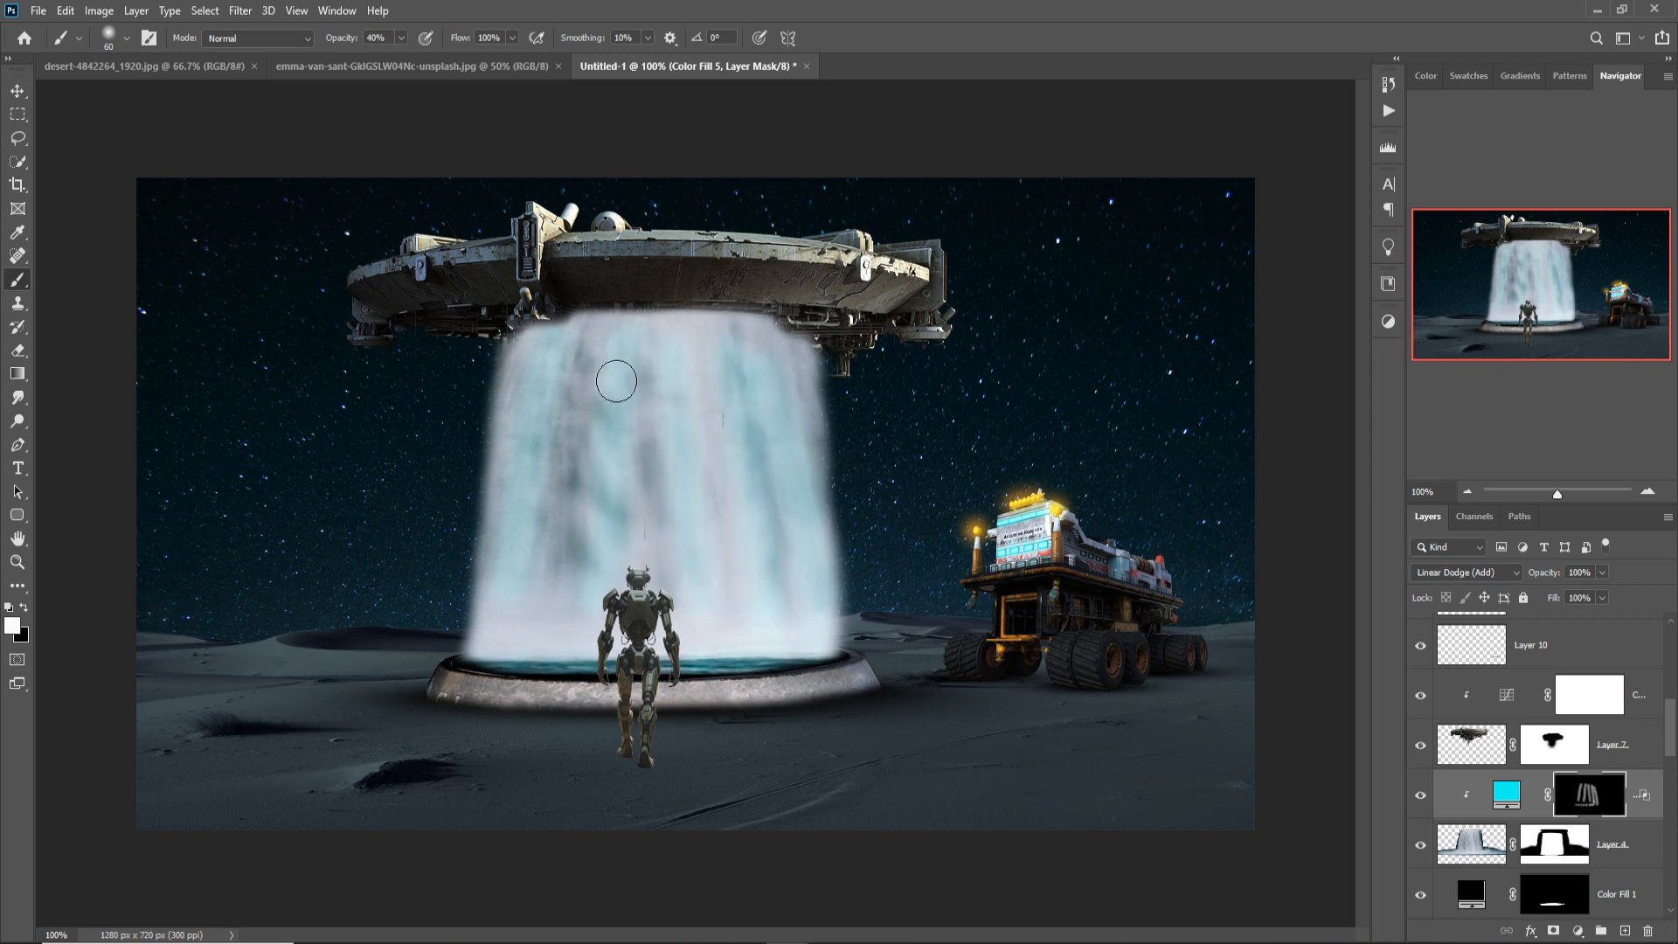
pyautogui.moveTo(595, 363); pyautogui.dragTo(576, 555)
# Add a Curves adjustment clipped to the robot layer and pull the midtones down slightly to darken the robot.
pyautogui.click(17, 91)
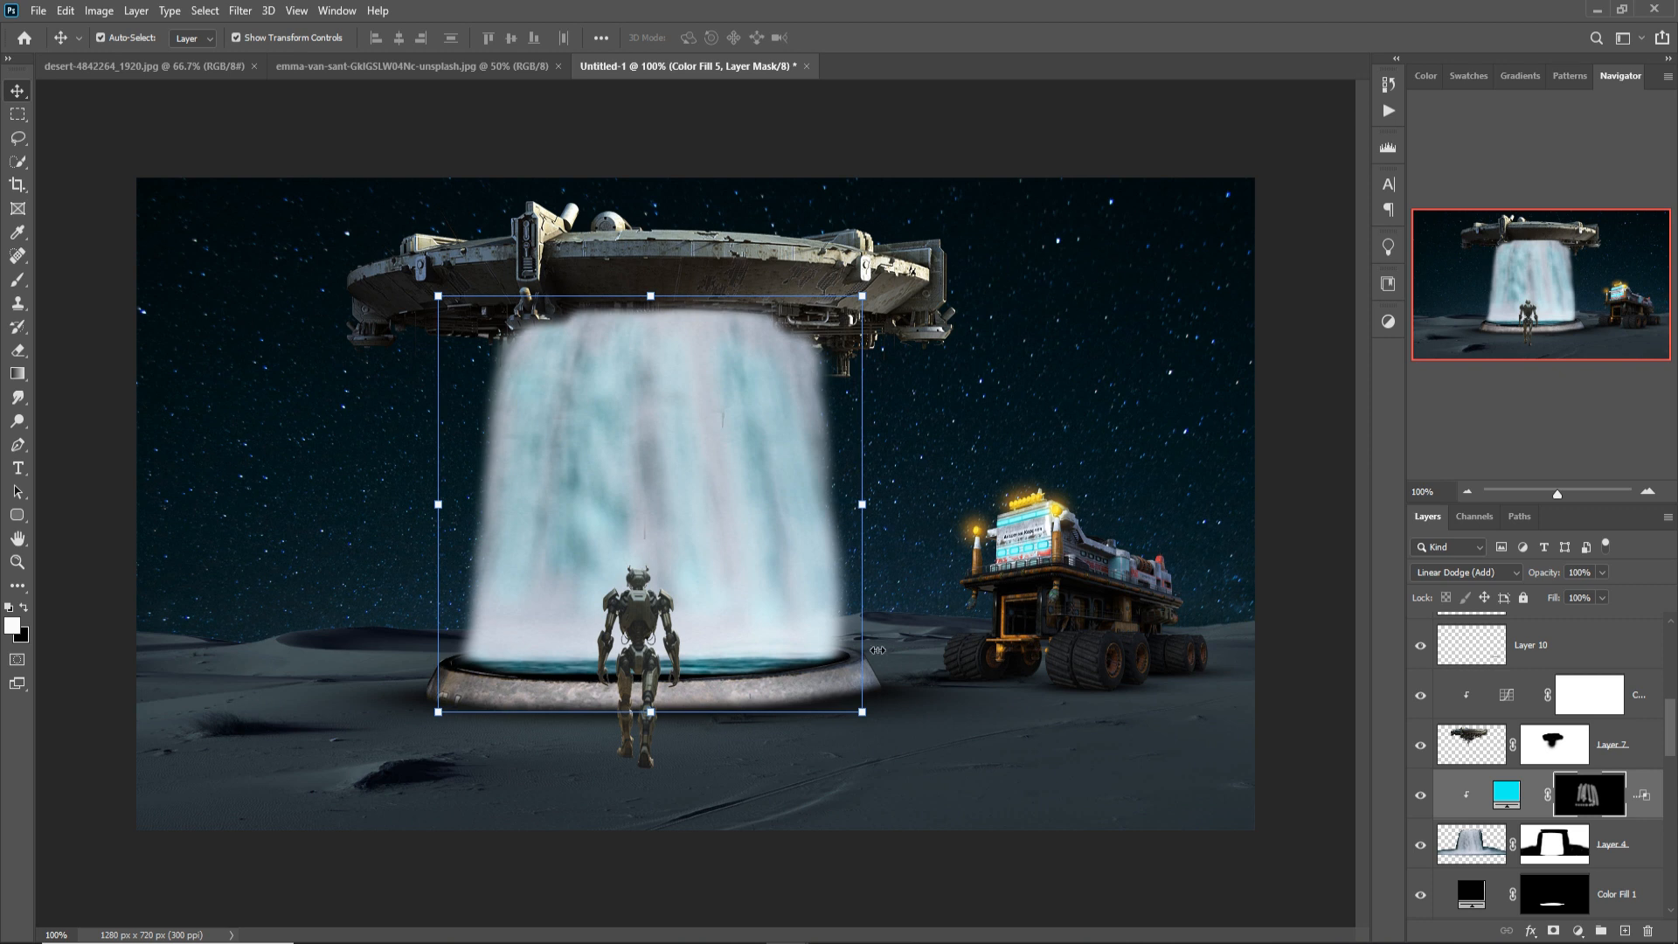
pyautogui.click(652, 634)
pyautogui.click(1582, 932)
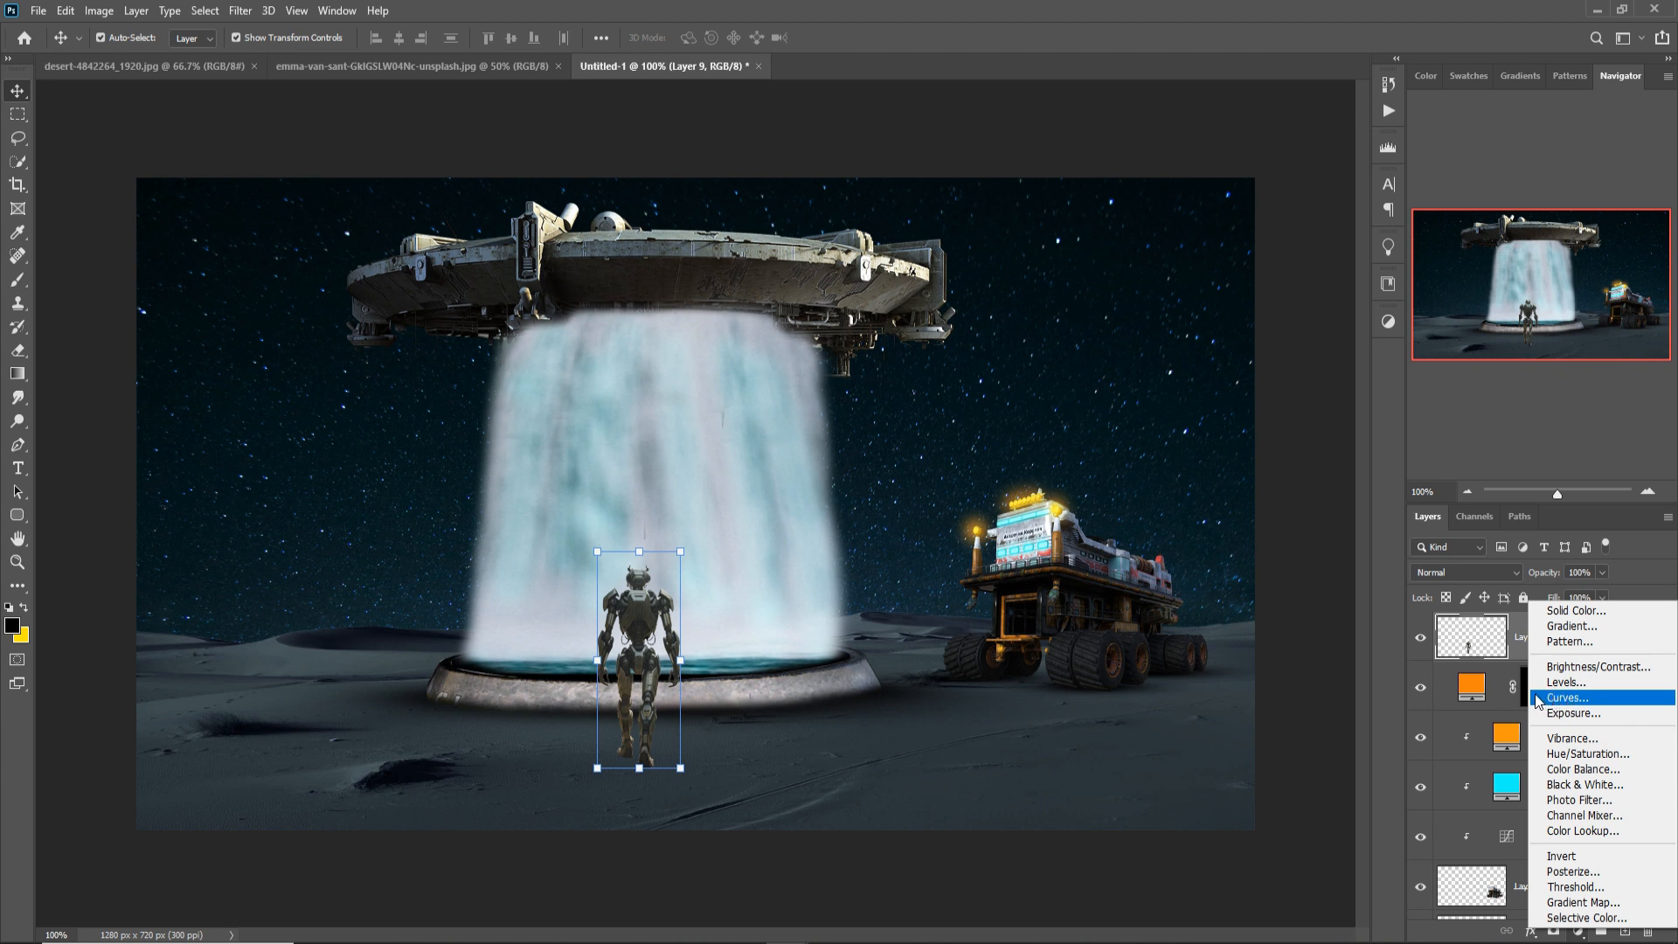
pyautogui.click(1589, 700)
pyautogui.click(1215, 678)
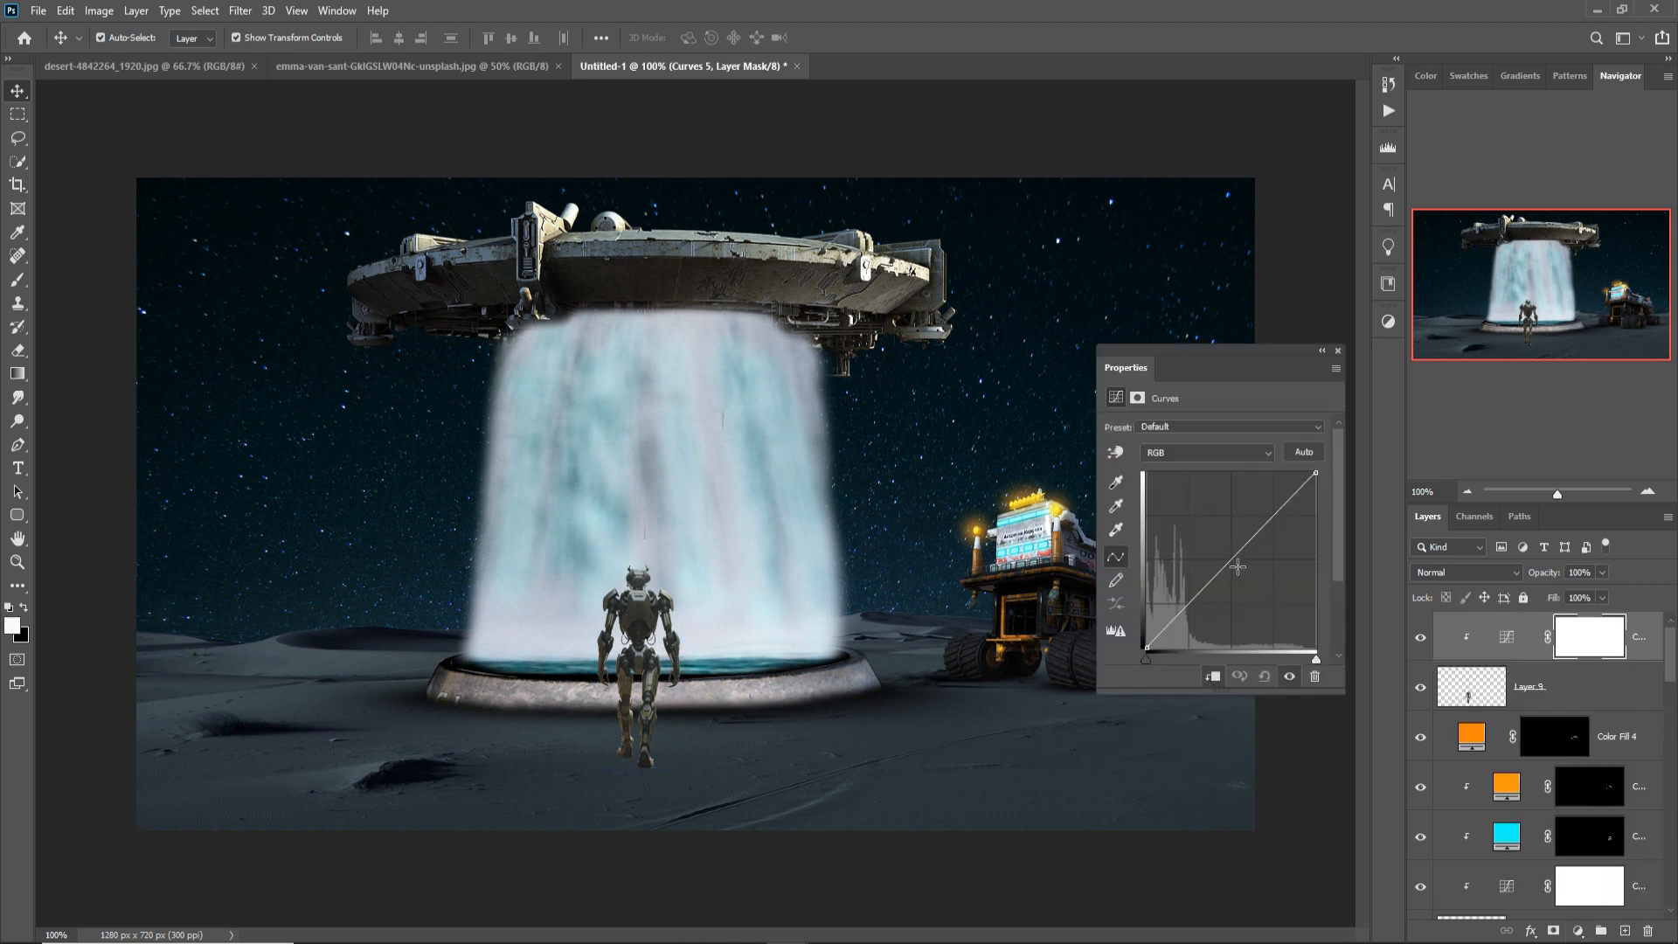
pyautogui.moveTo(1238, 568); pyautogui.dragTo(1250, 573)
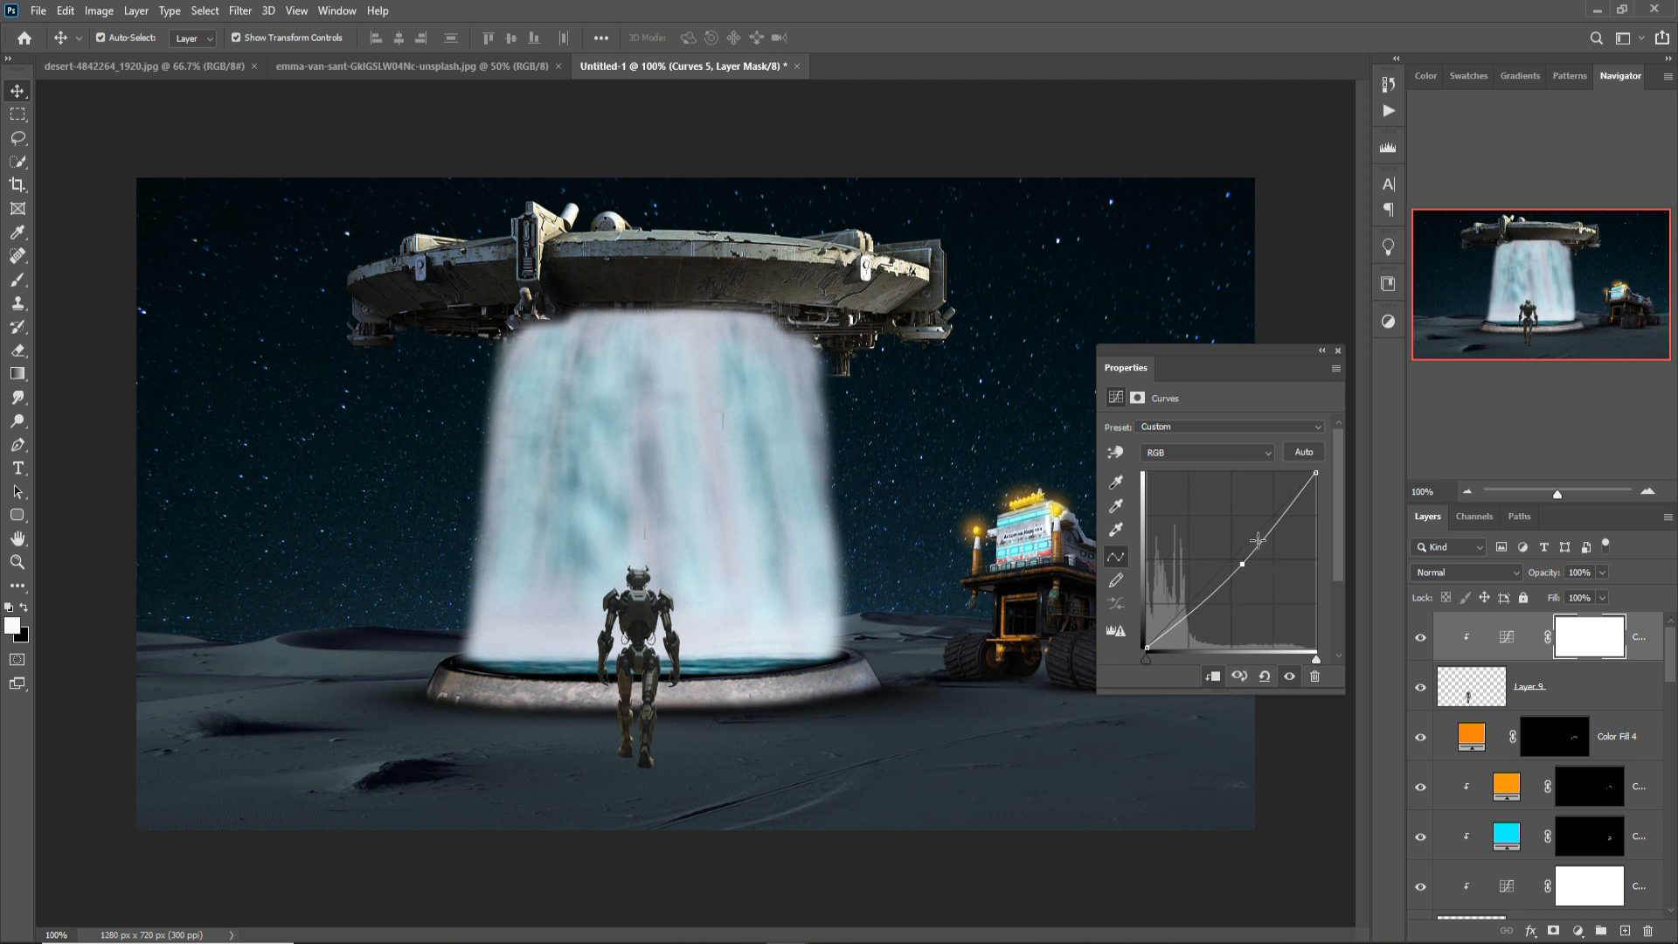
pyautogui.click(1337, 351)
# Create a layer beneath the robot and paint black leg shadows from its feet to the canvas's lower edge with a 20 px brush.
pyautogui.click(1565, 695)
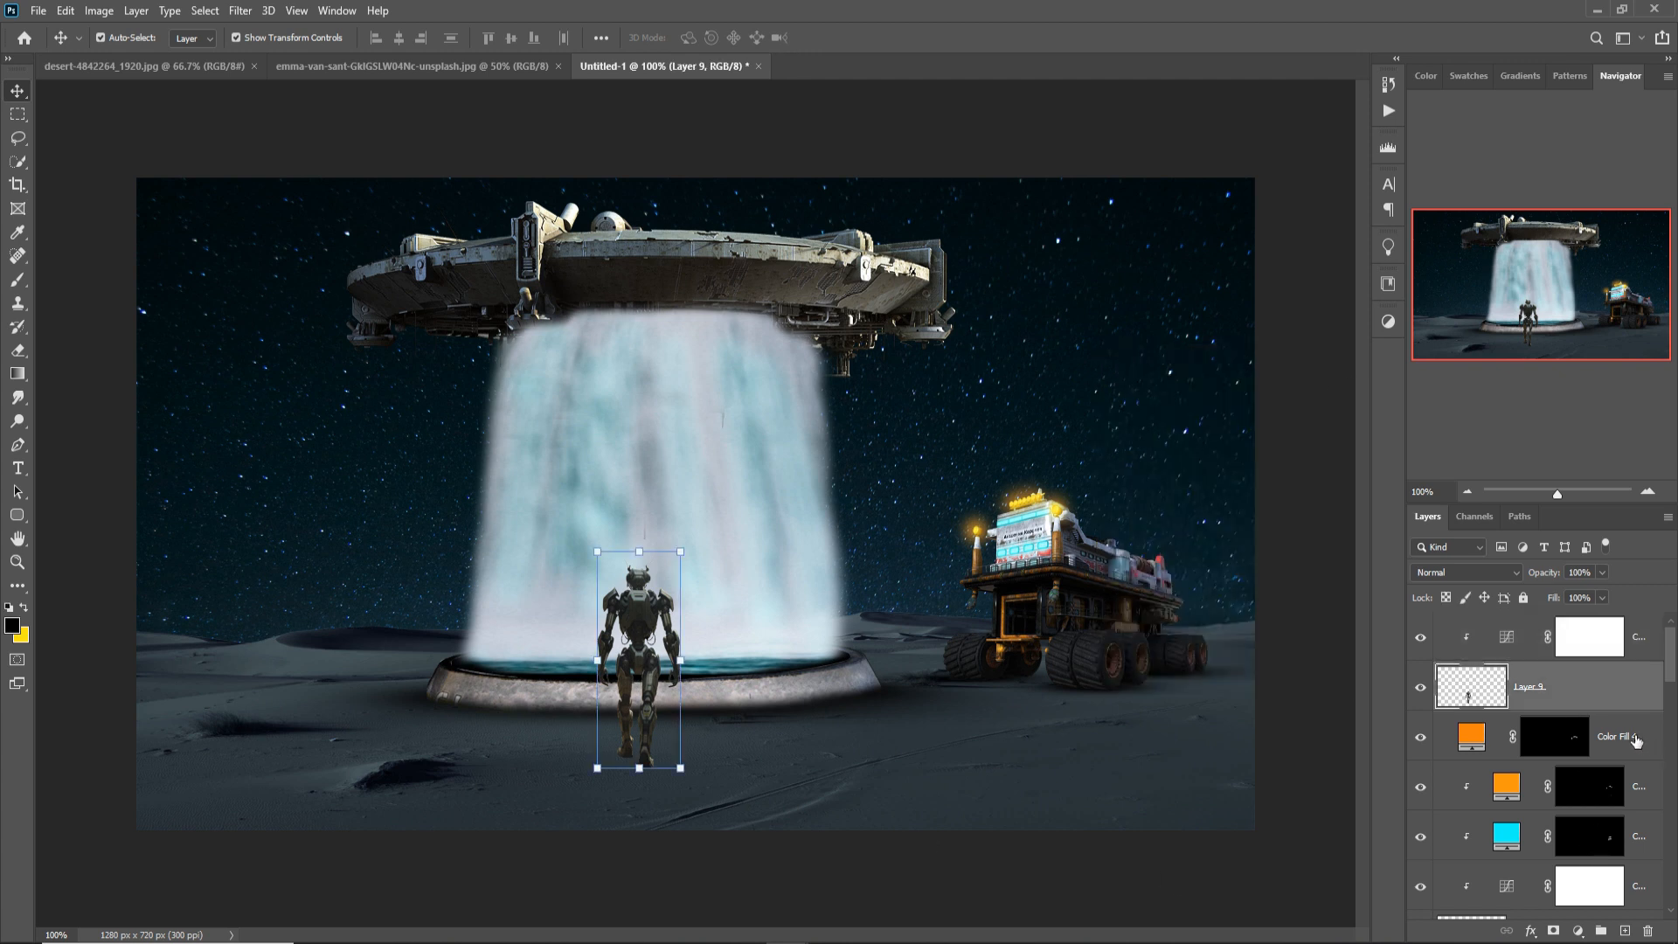
pyautogui.click(1637, 741)
pyautogui.click(1625, 932)
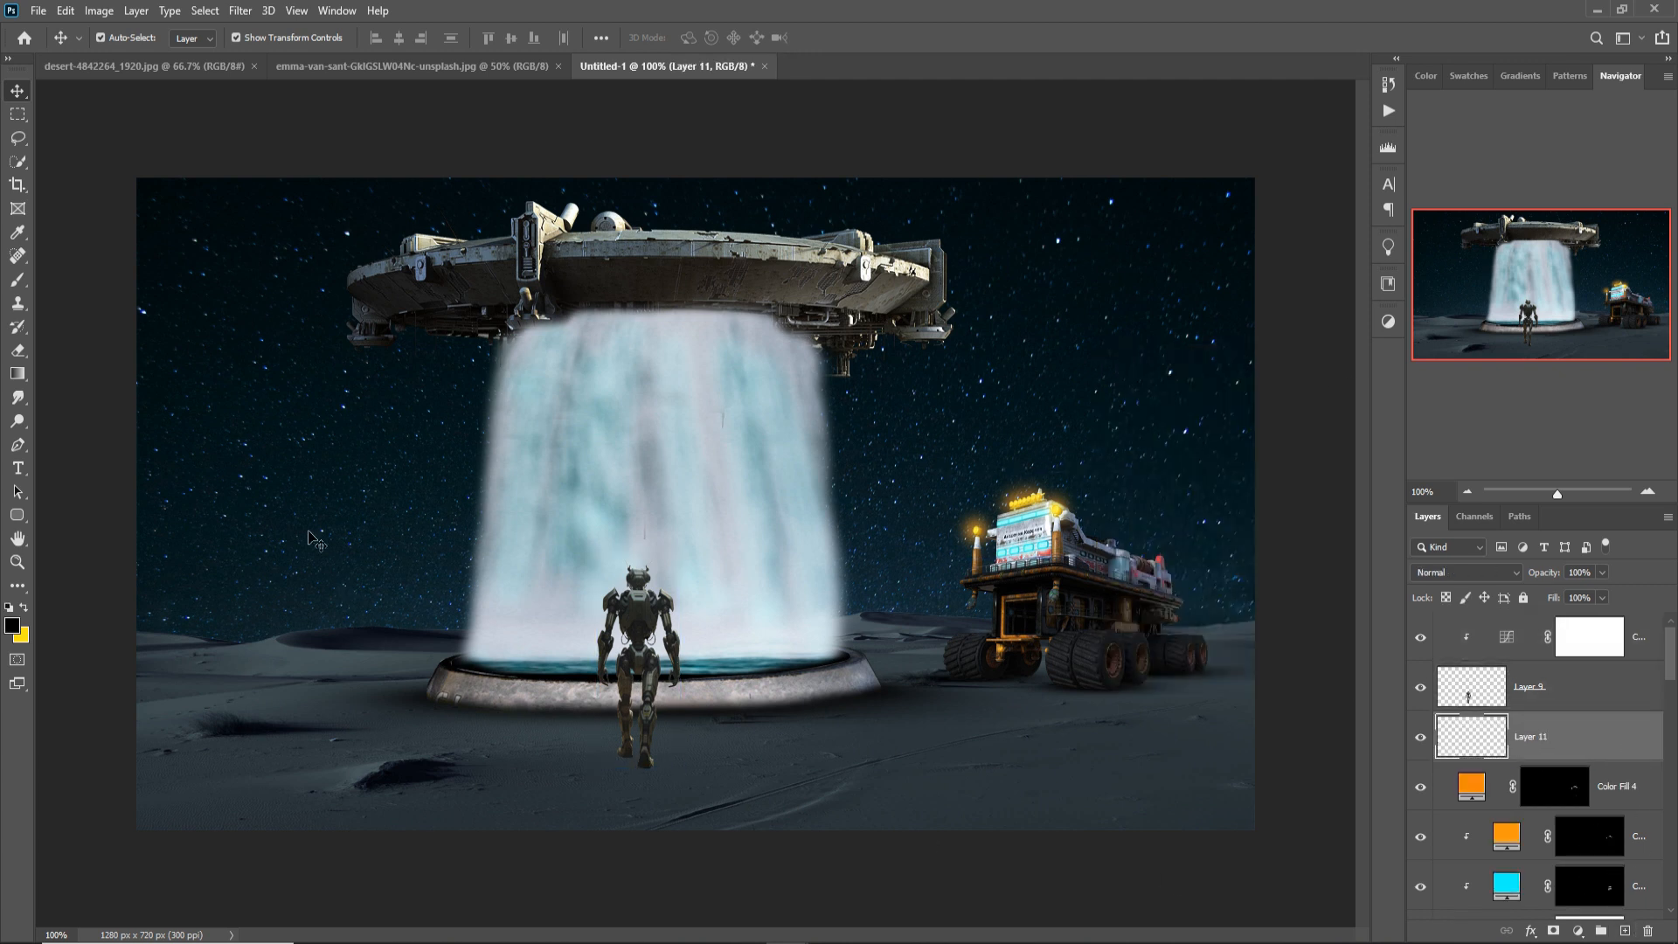
pyautogui.click(18, 280)
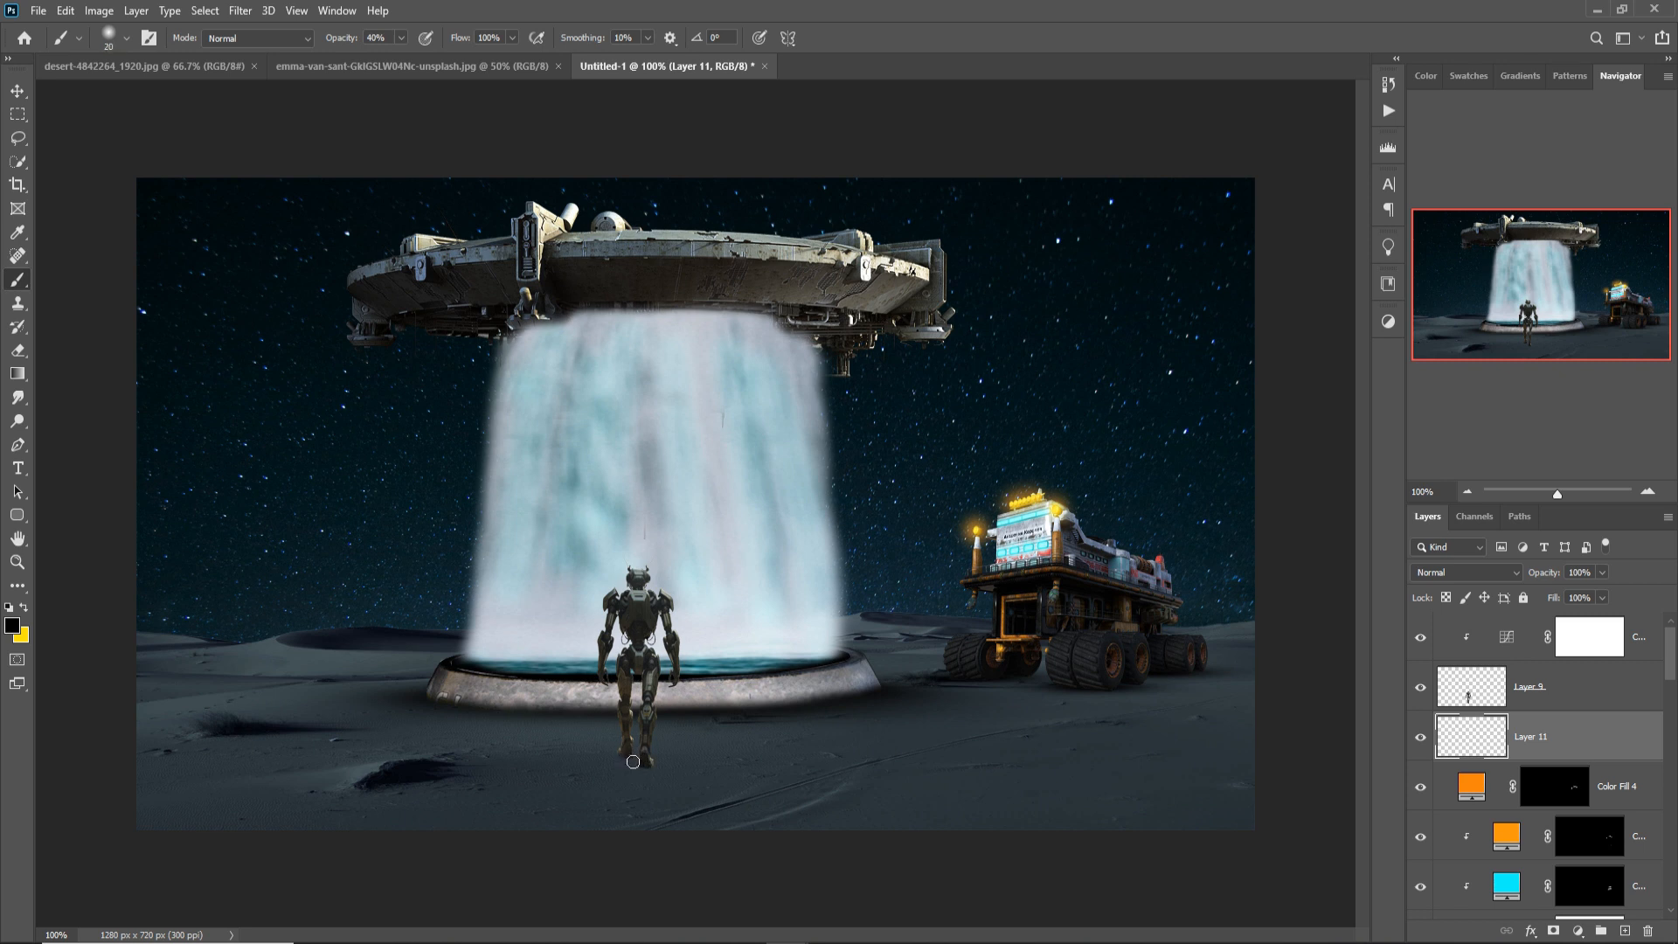
pyautogui.moveTo(633, 761); pyautogui.dragTo(619, 895)
pyautogui.click(13, 96)
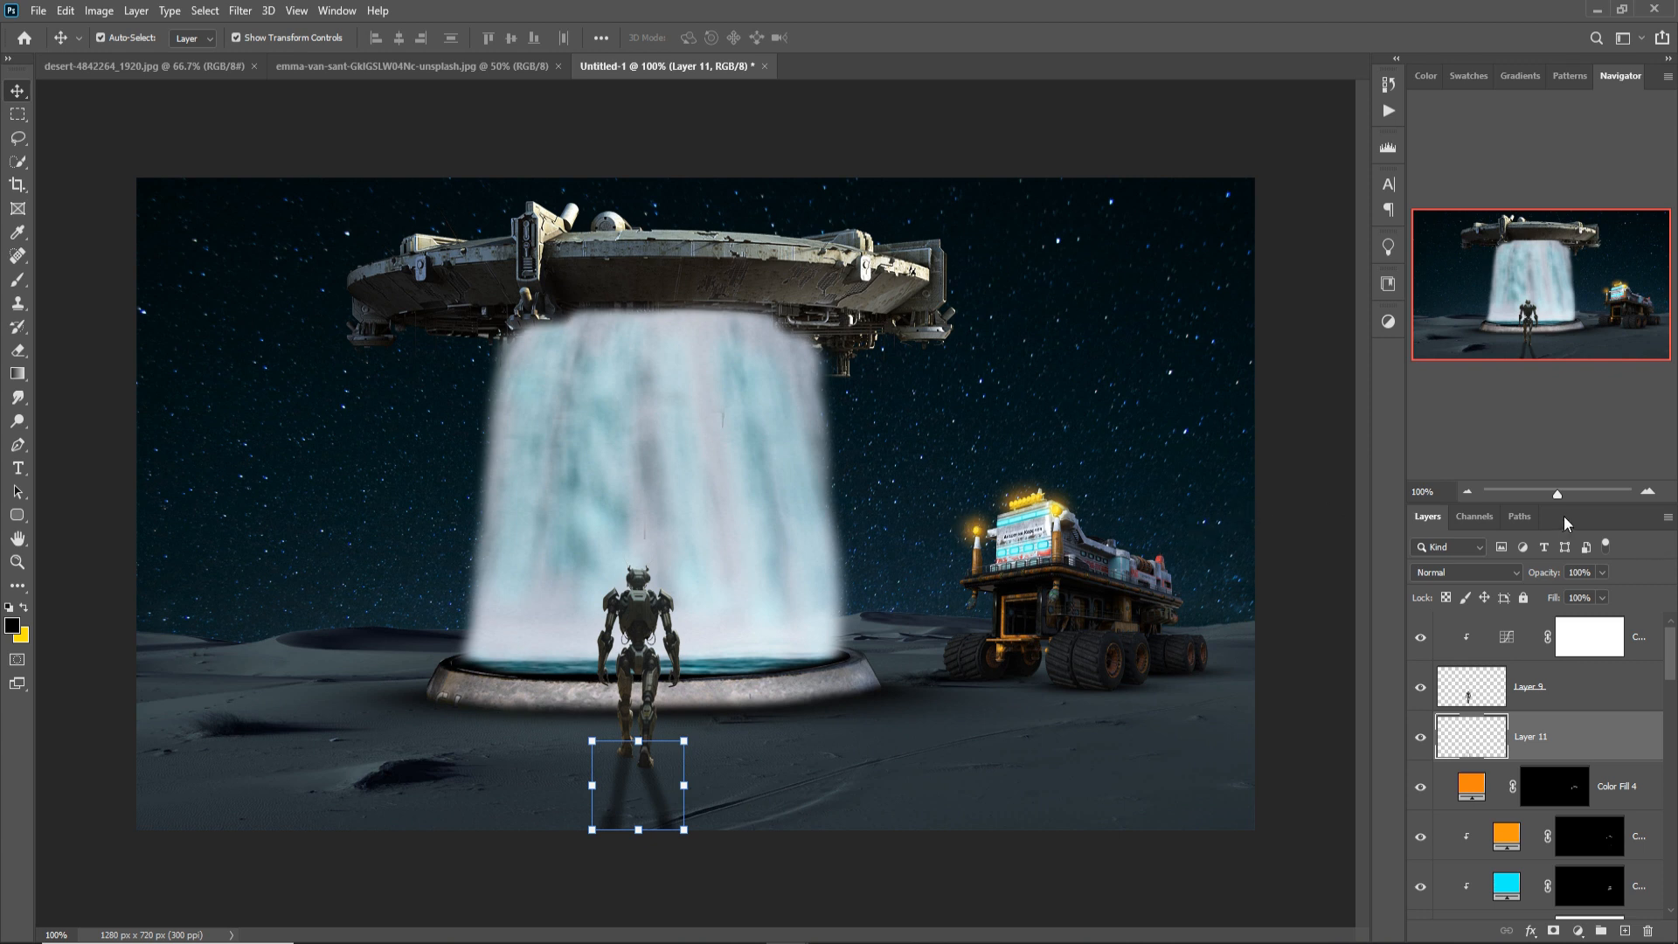
# Create a new layer above the robot's Curves adjustment and set its blend mode to Linear Dodge (Add).
pyautogui.scroll(-2, 1591, 726)
pyautogui.scroll(2, 1591, 725)
pyautogui.click(1600, 689)
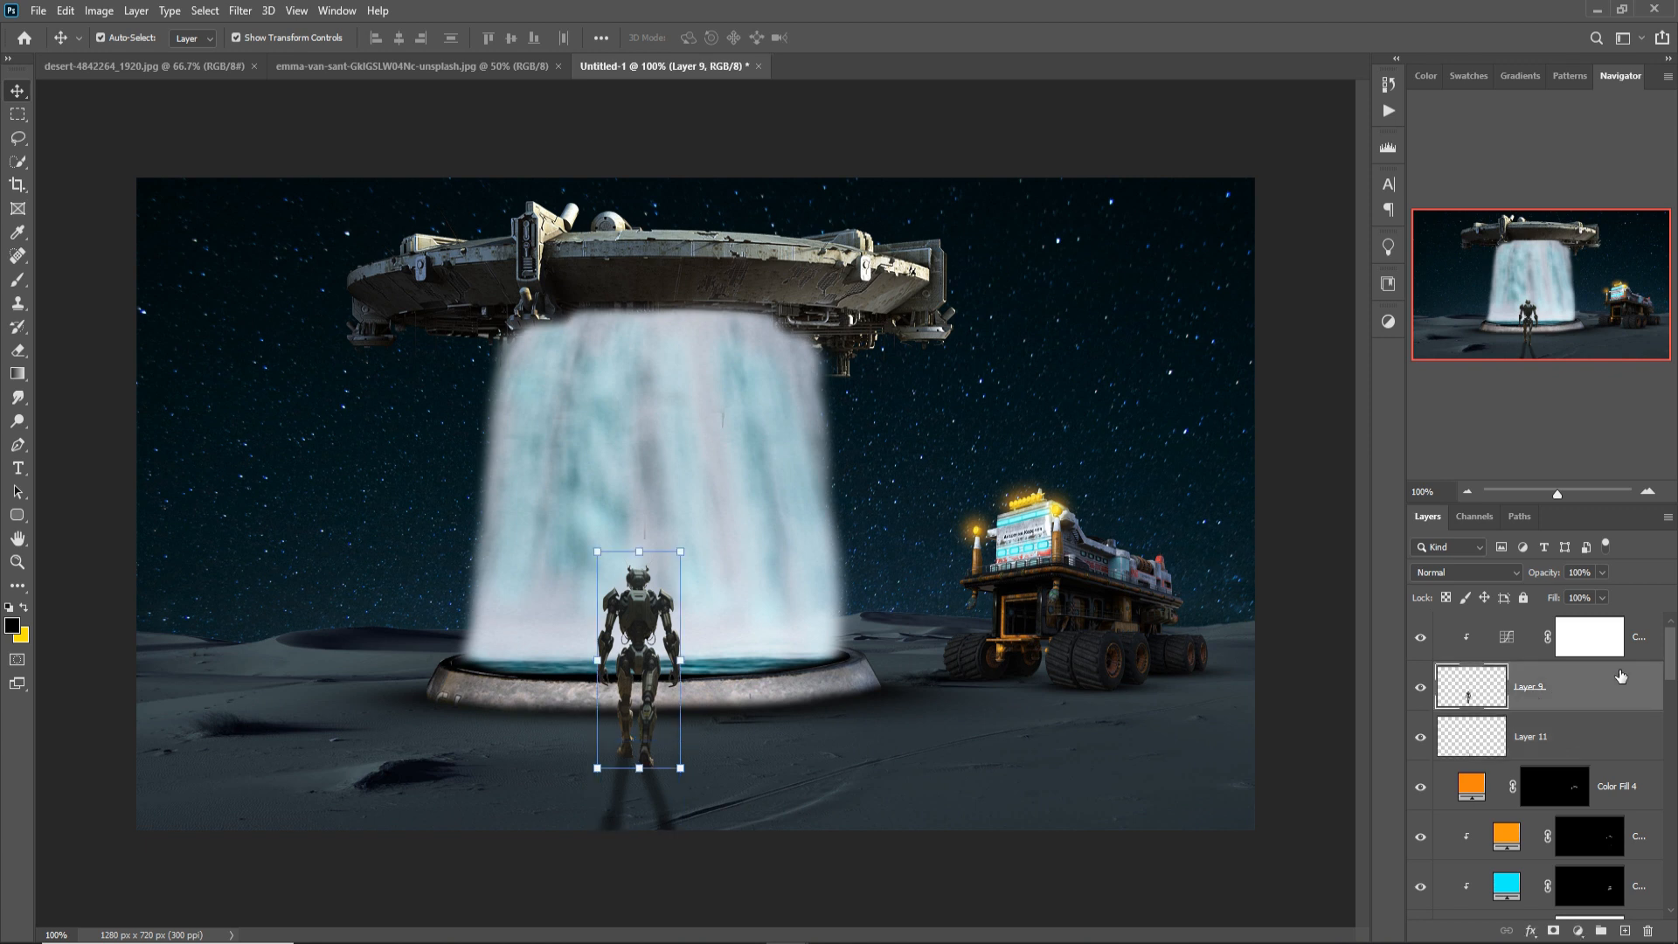
pyautogui.click(1651, 639)
pyautogui.click(1628, 930)
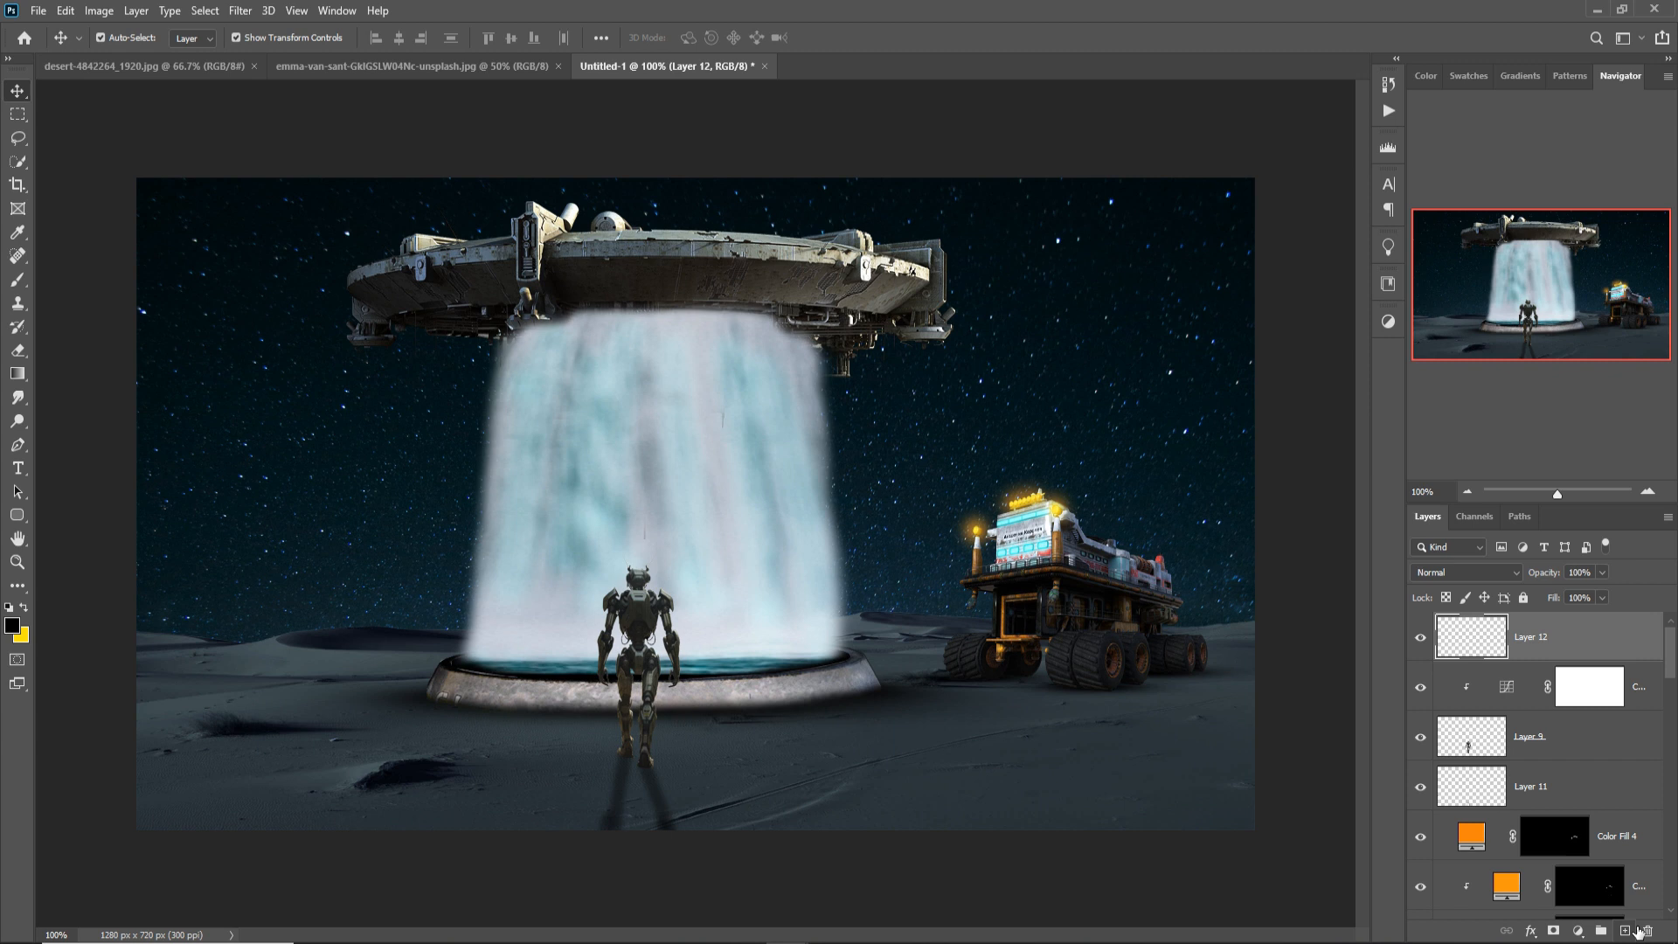
pyautogui.click(1513, 571)
pyautogui.click(1456, 687)
# Add a Solid Color fill in bright blue #04ccfe on the Linear Dodge layer above the robot.
pyautogui.click(1588, 936)
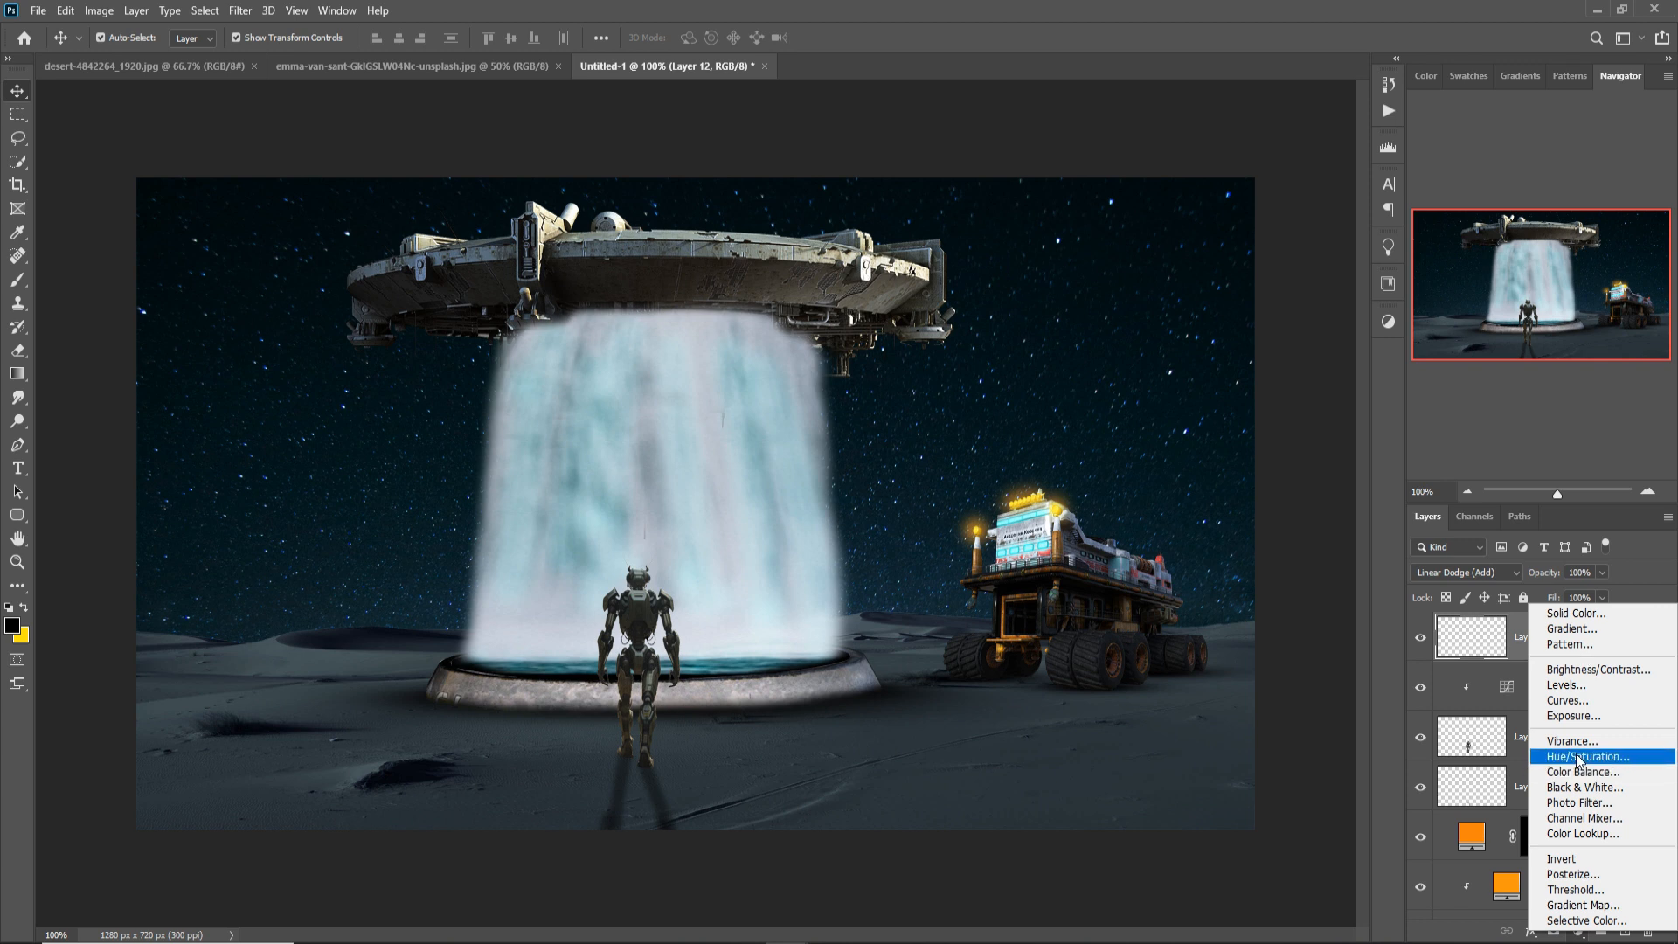
pyautogui.click(1560, 615)
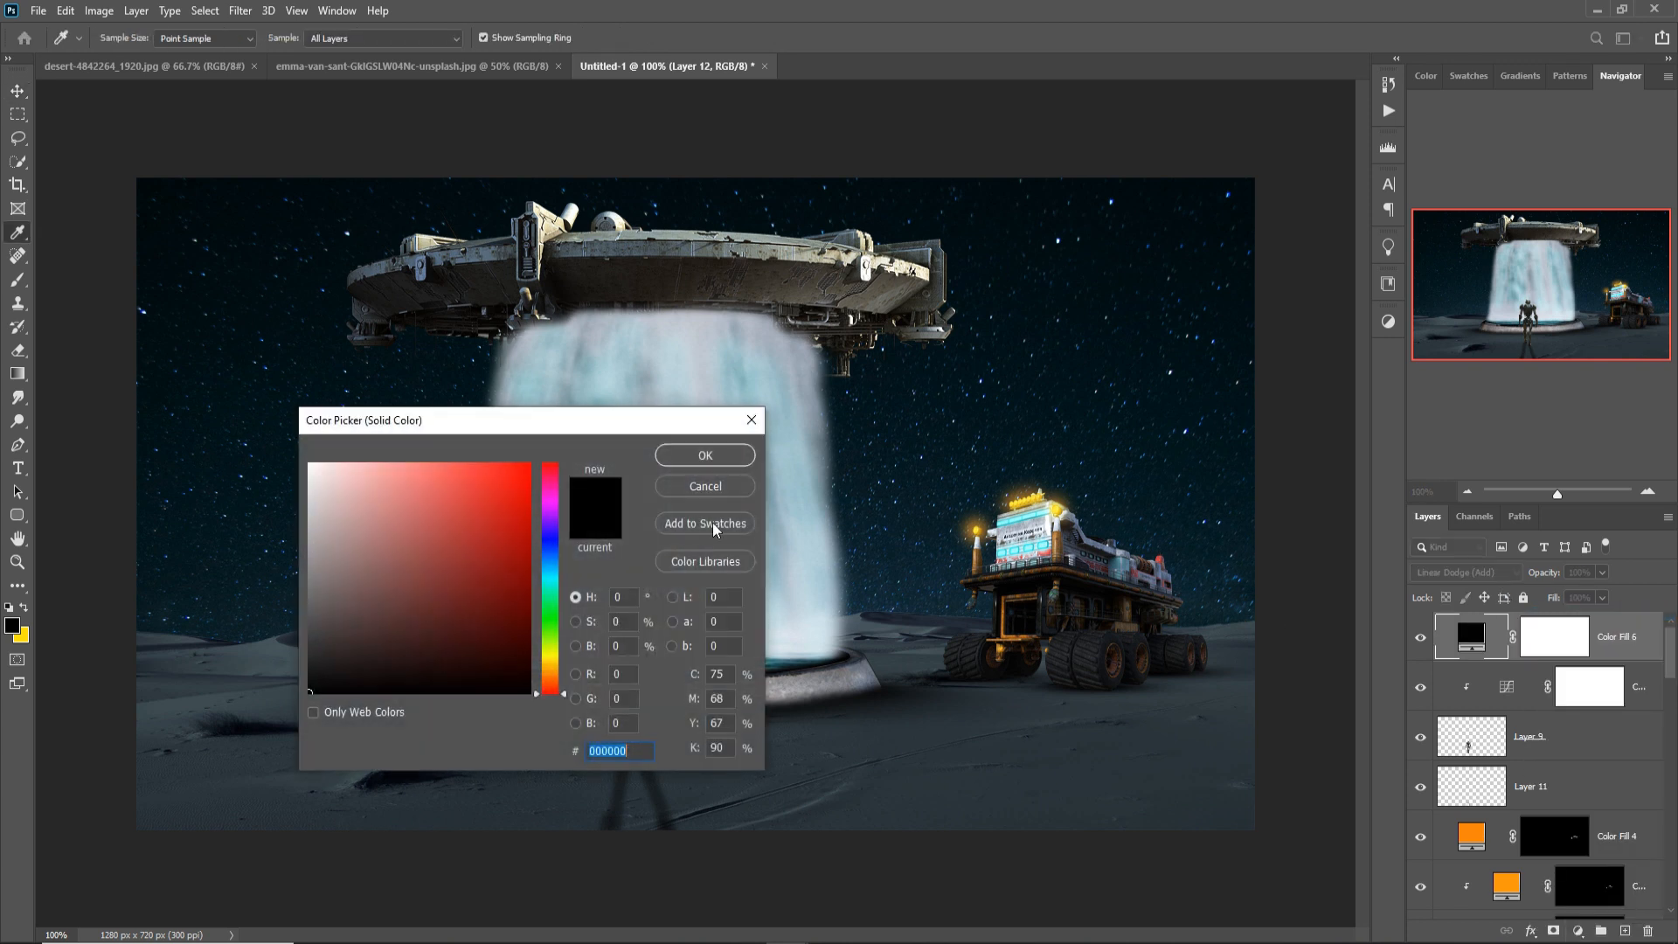
pyautogui.click(550, 579)
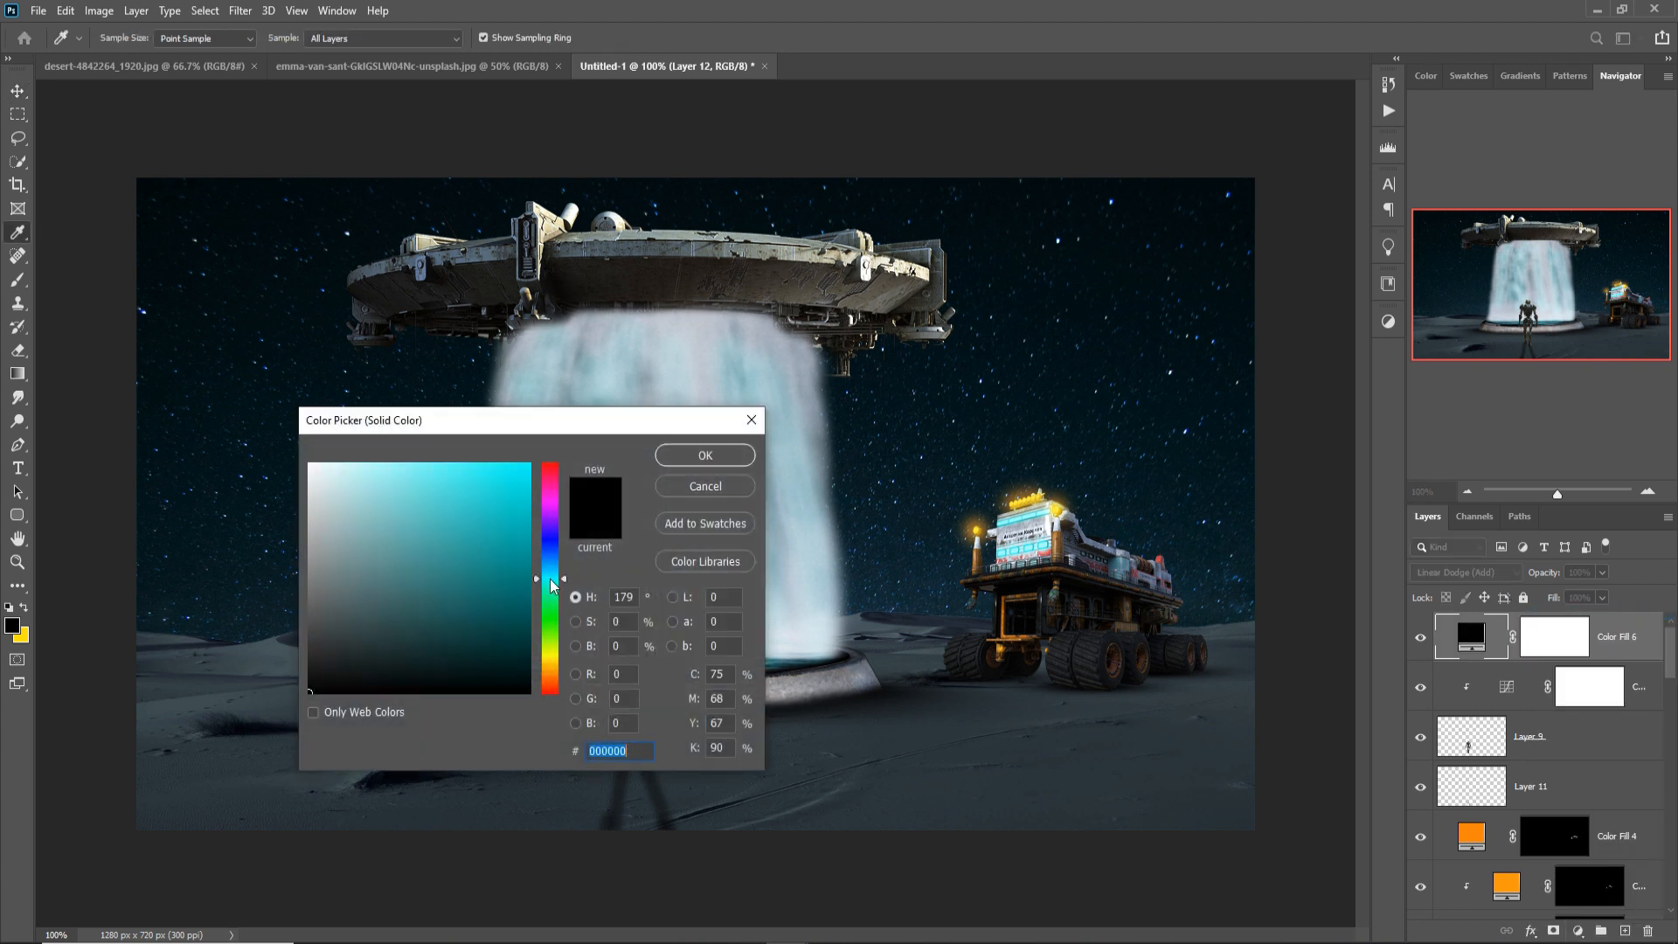
pyautogui.click(529, 466)
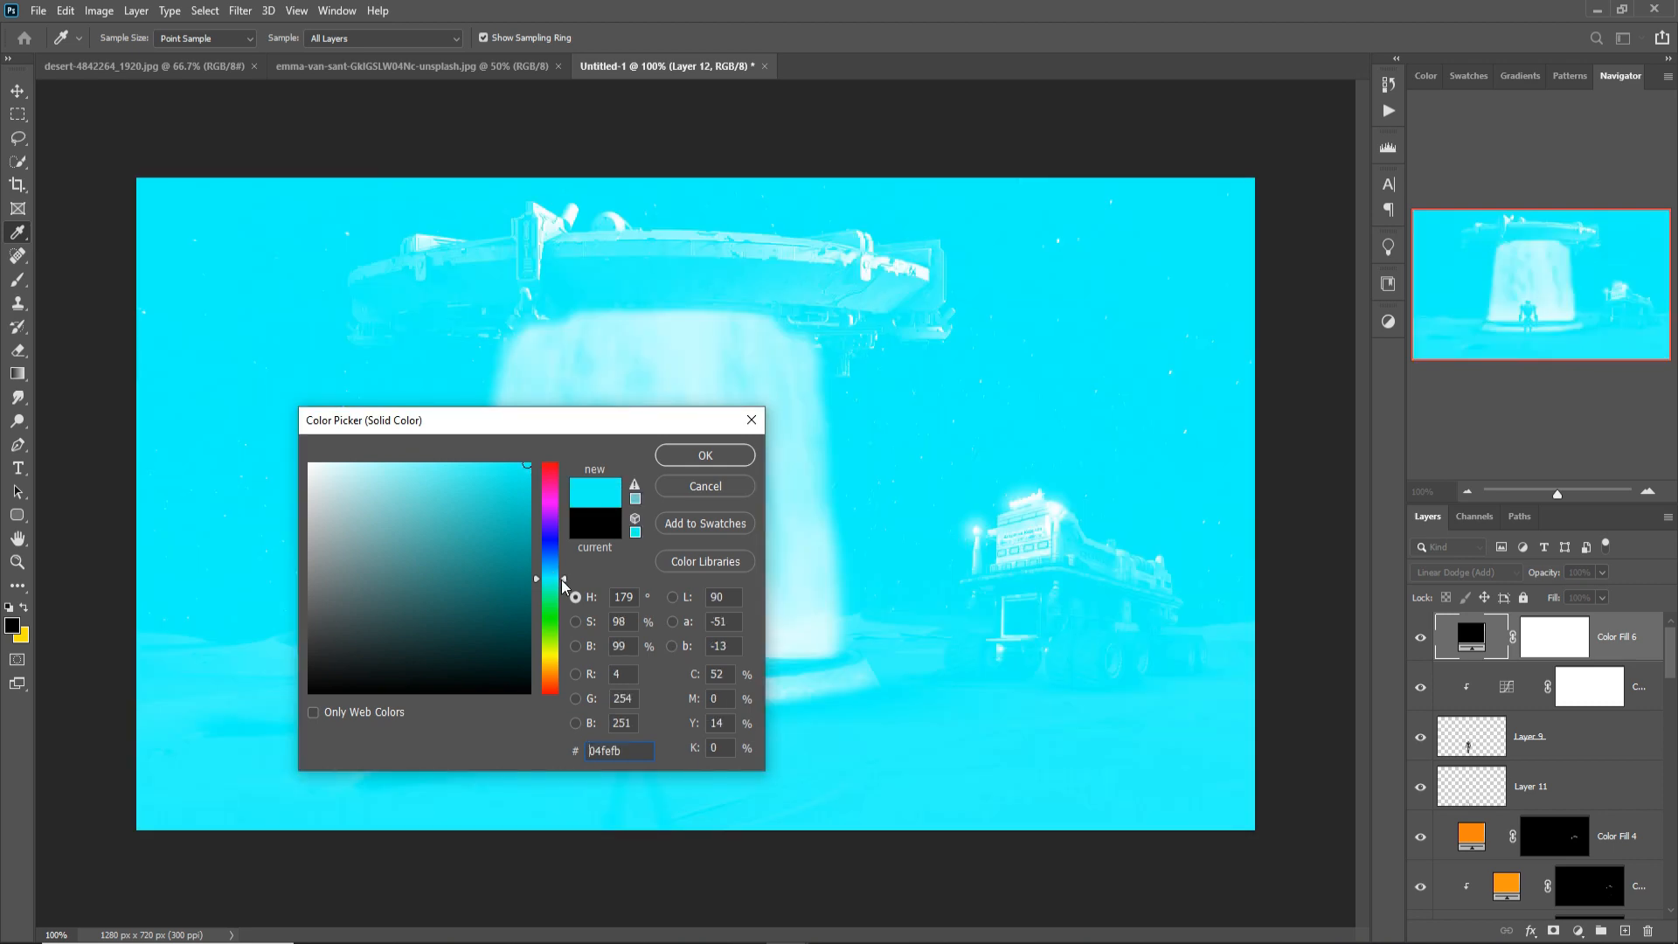
pyautogui.moveTo(562, 582); pyautogui.dragTo(561, 572)
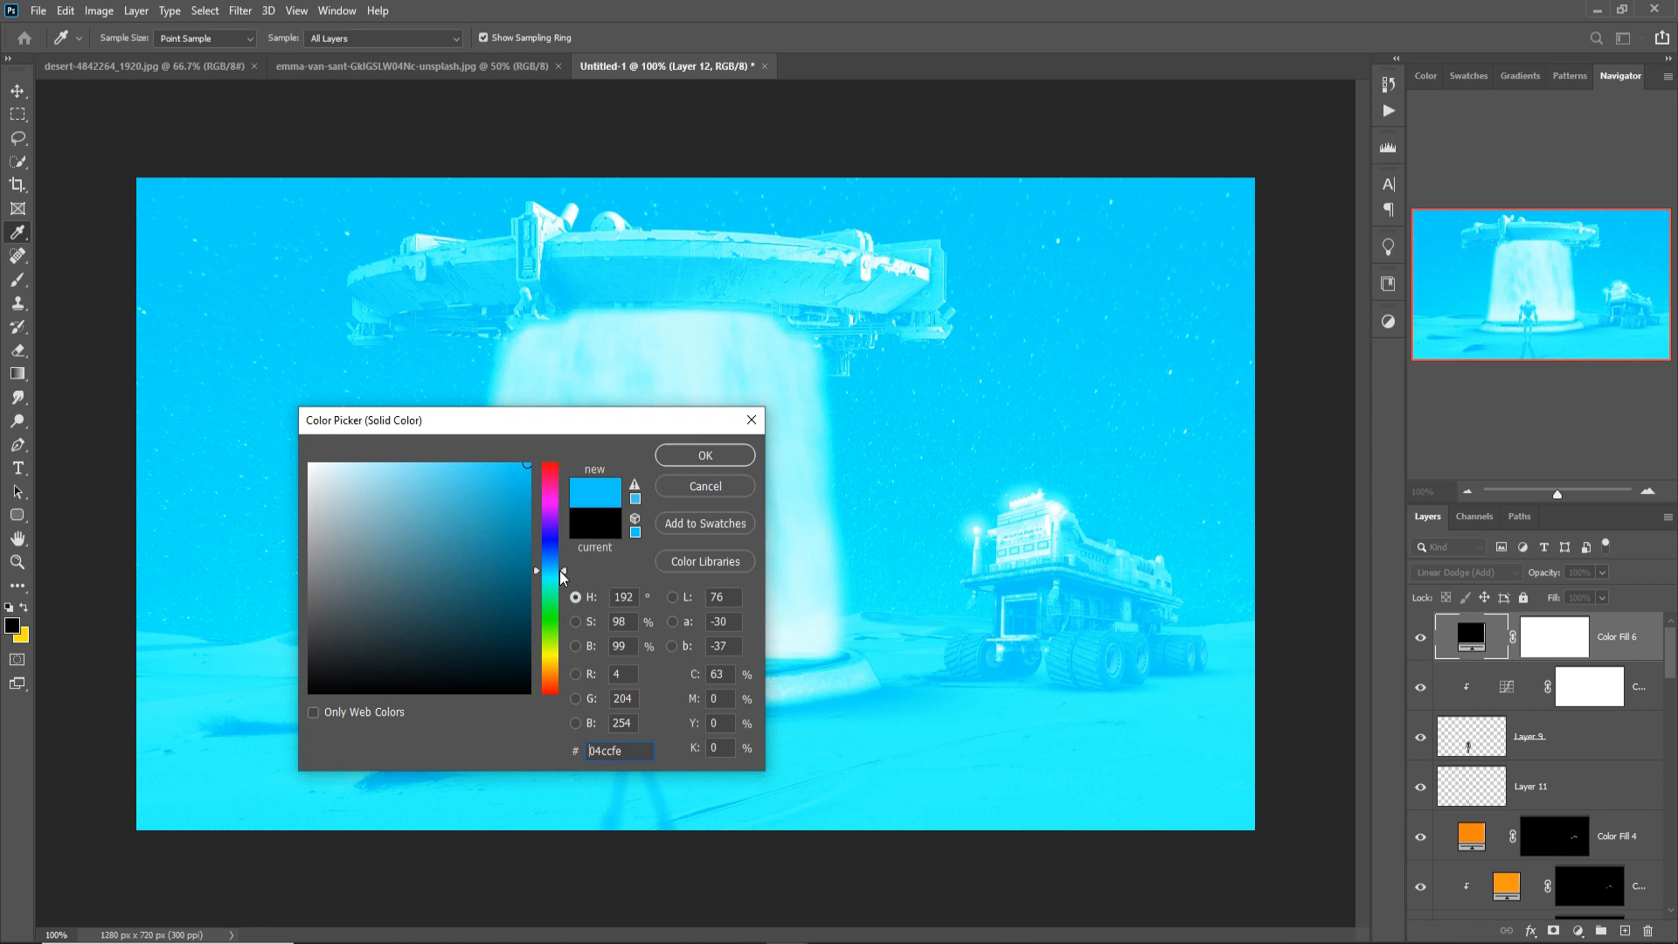
pyautogui.click(692, 455)
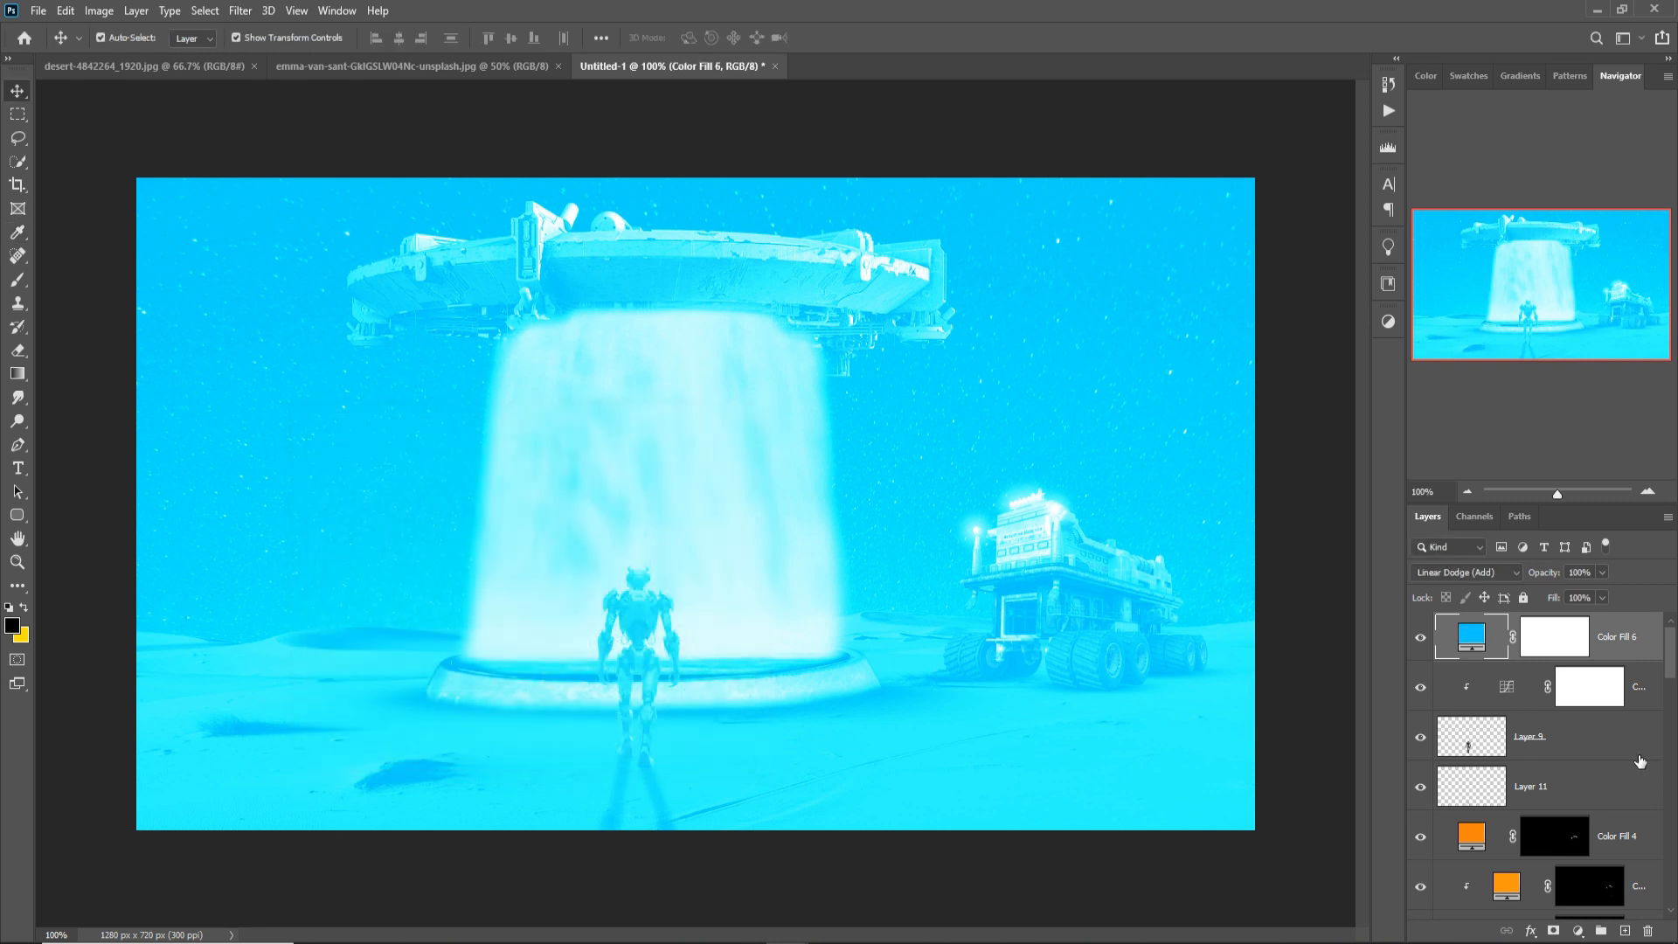
# Split the blue fill's Blend If Underlying Layer shadow slider to 0 / 37.
pyautogui.click(1571, 648)
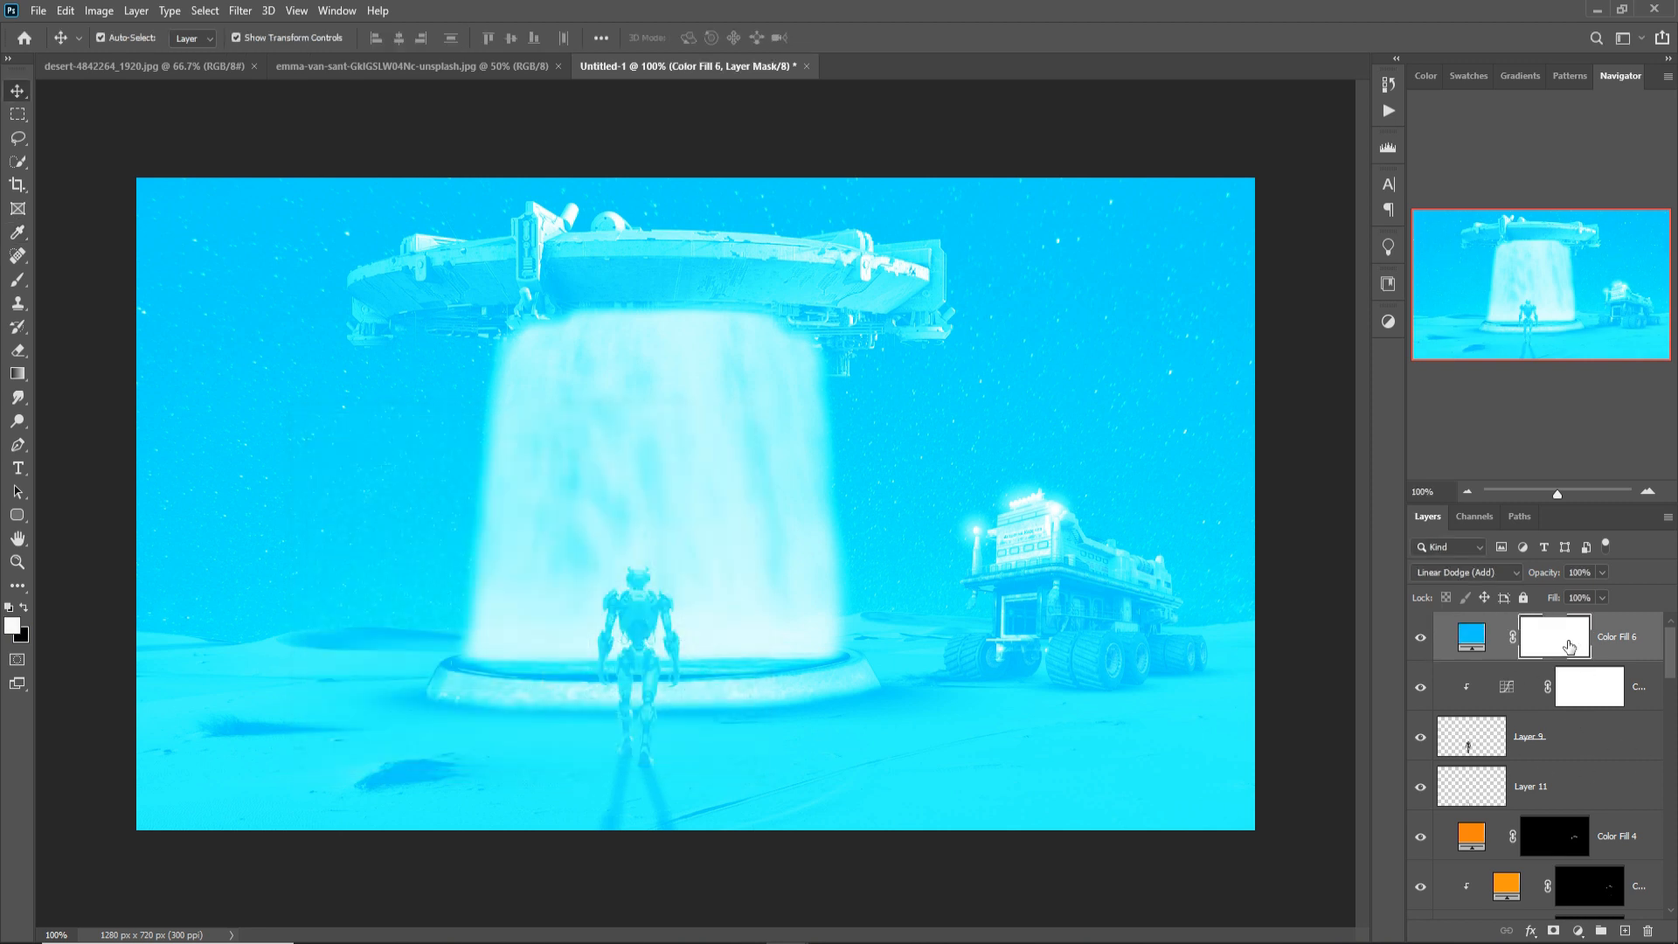
pyautogui.click(1479, 644)
pyautogui.rightClick(1479, 645)
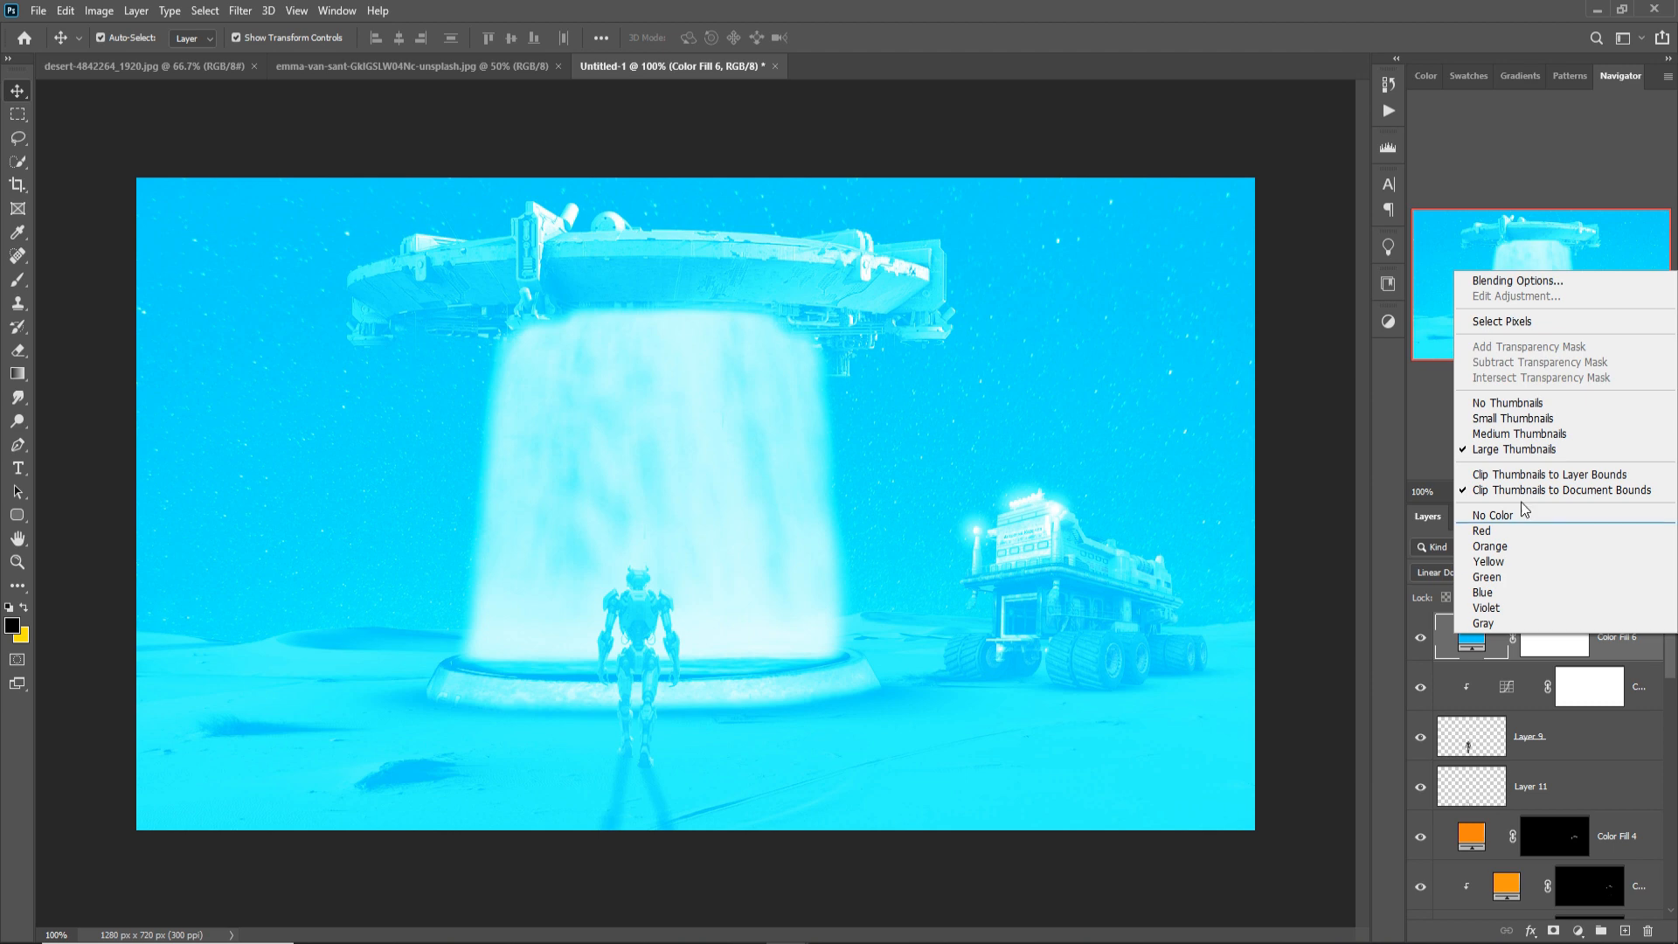
pyautogui.click(1516, 281)
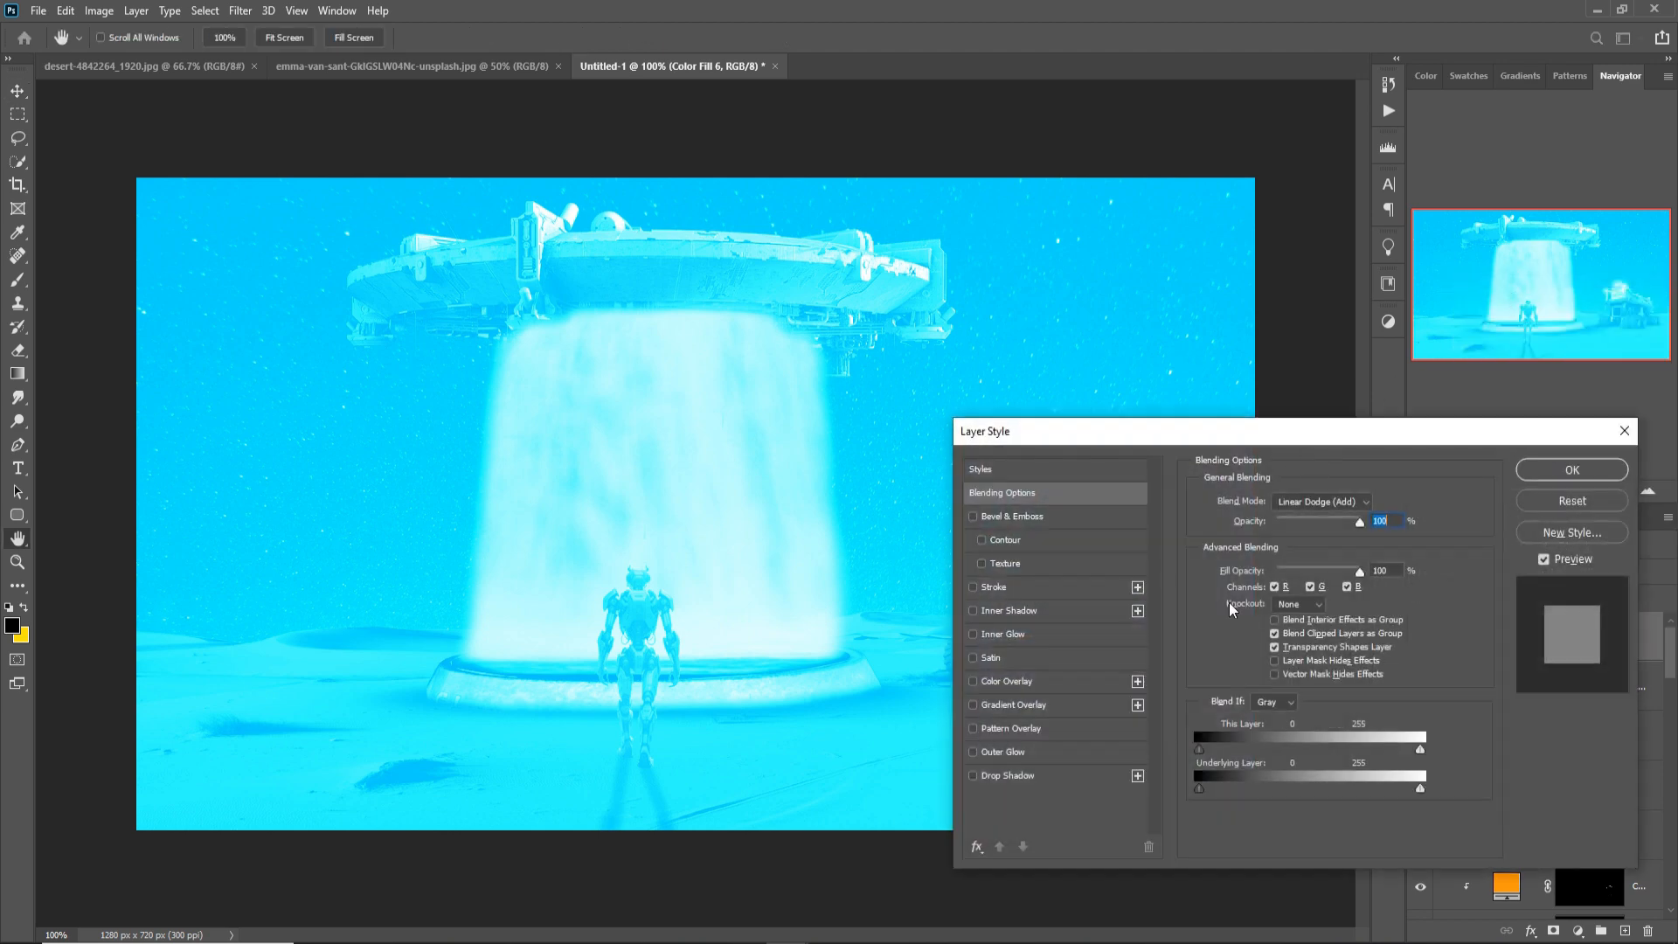
pyautogui.moveTo(1204, 786); pyautogui.dragTo(1233, 791)
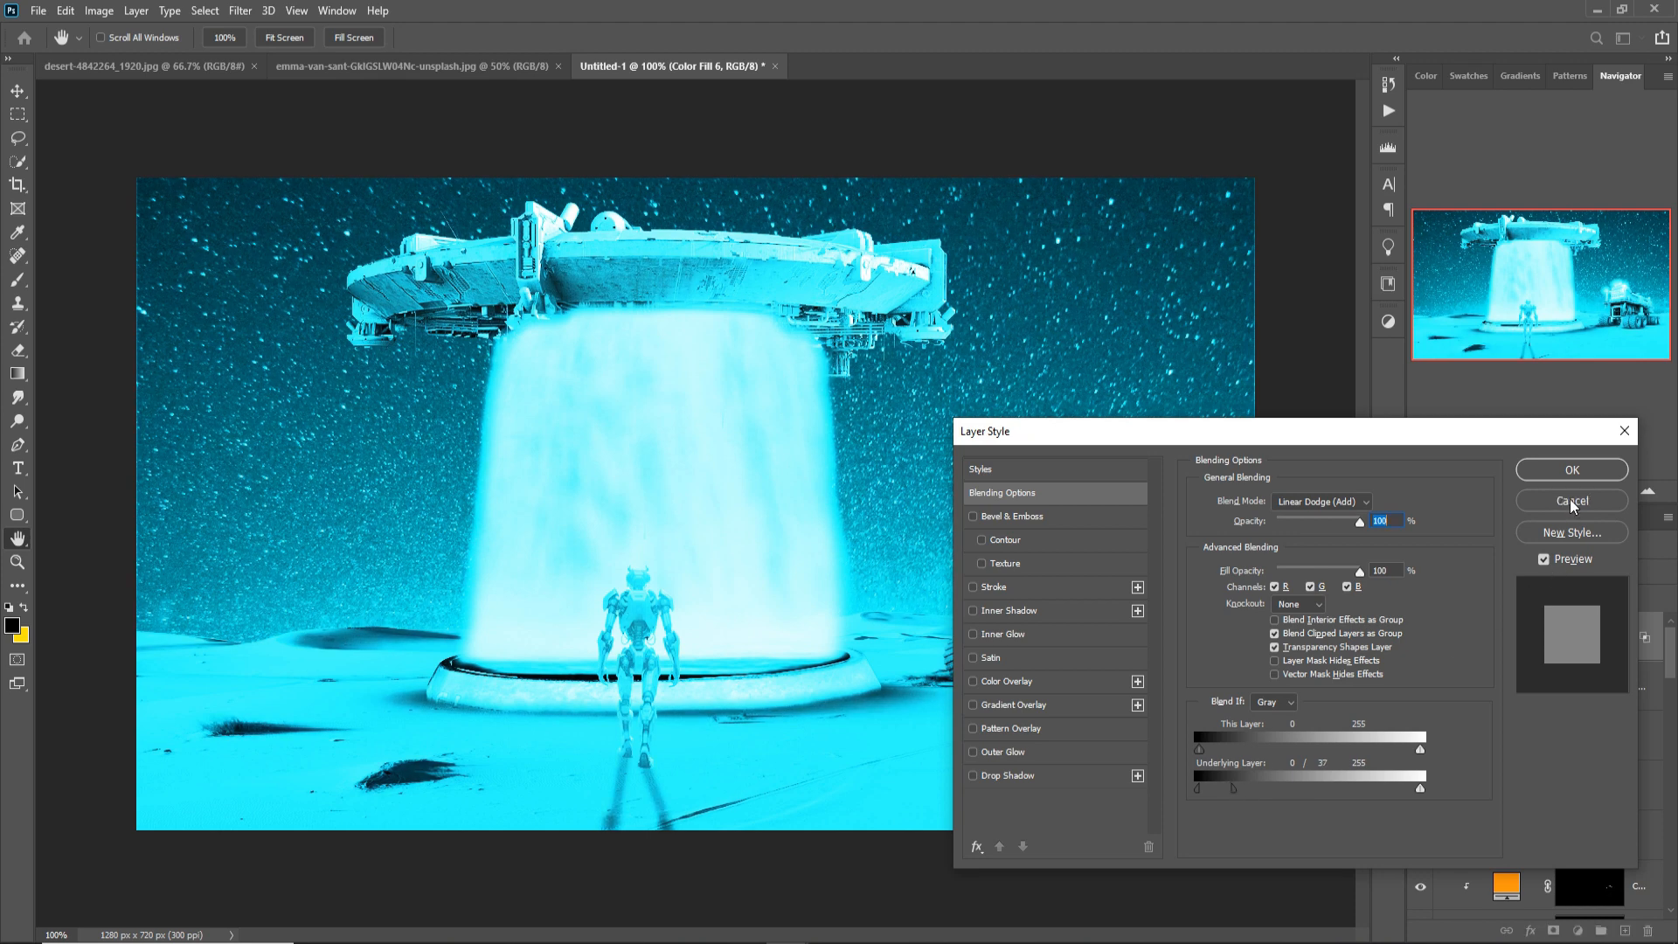
pyautogui.click(1572, 470)
# Invert the blue fill's mask and paint a soft glow along the waterfall's side and upper edges with a large brush at 38% opacity.
pyautogui.click(1557, 639)
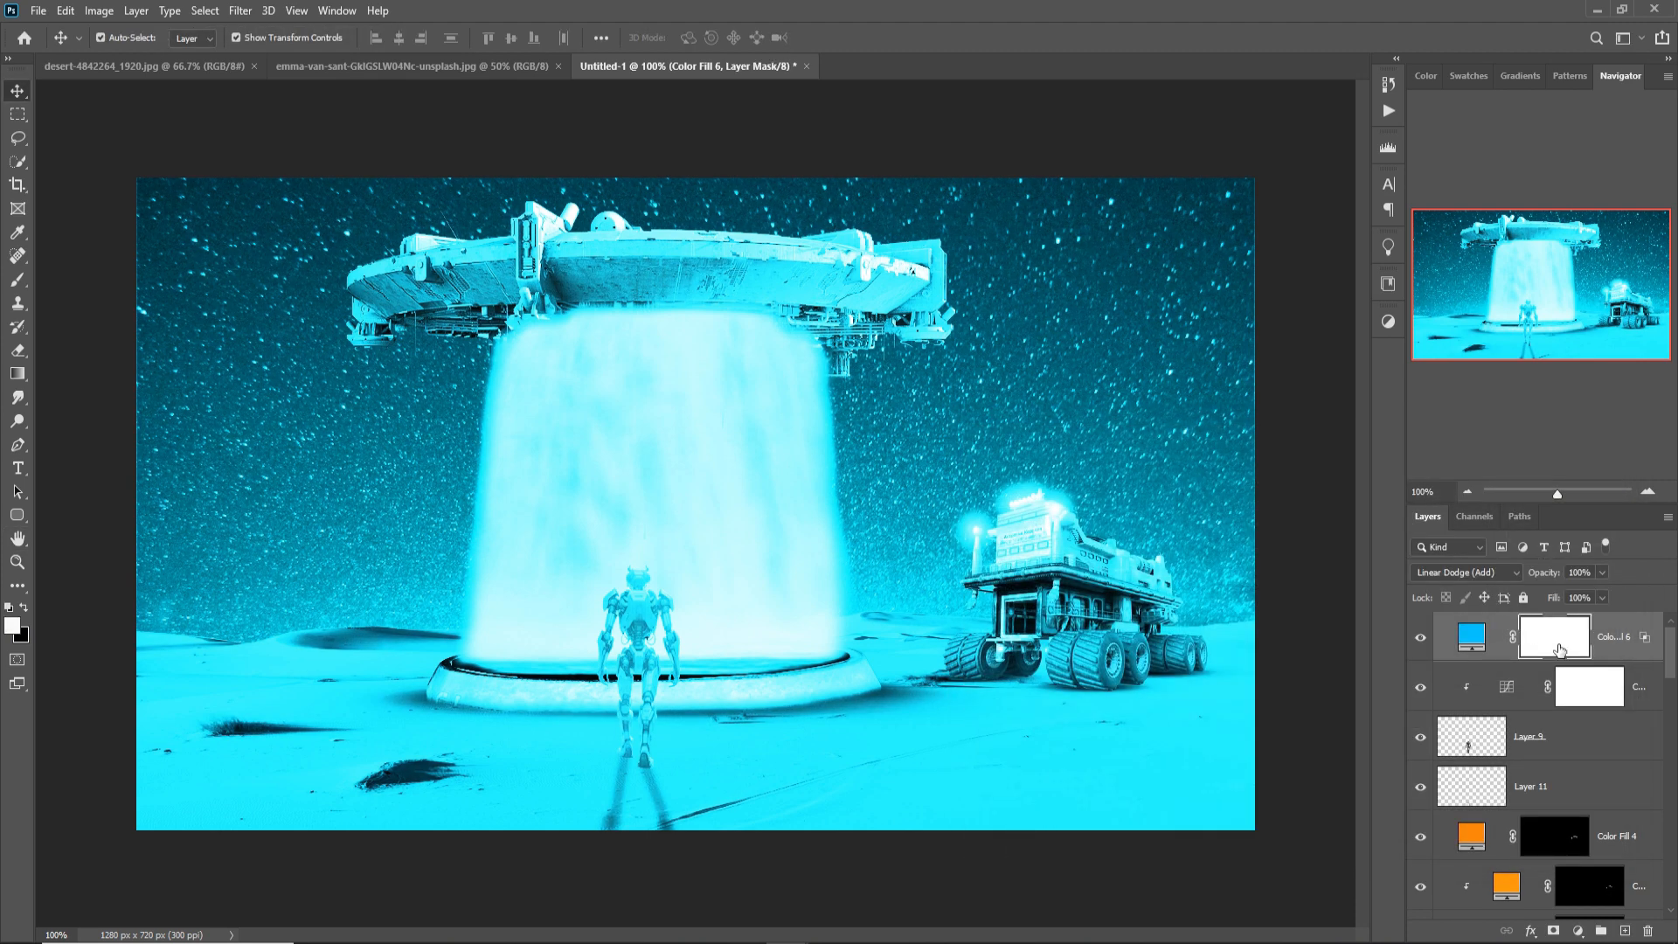
pyautogui.hotkey('ctrl', 'i')
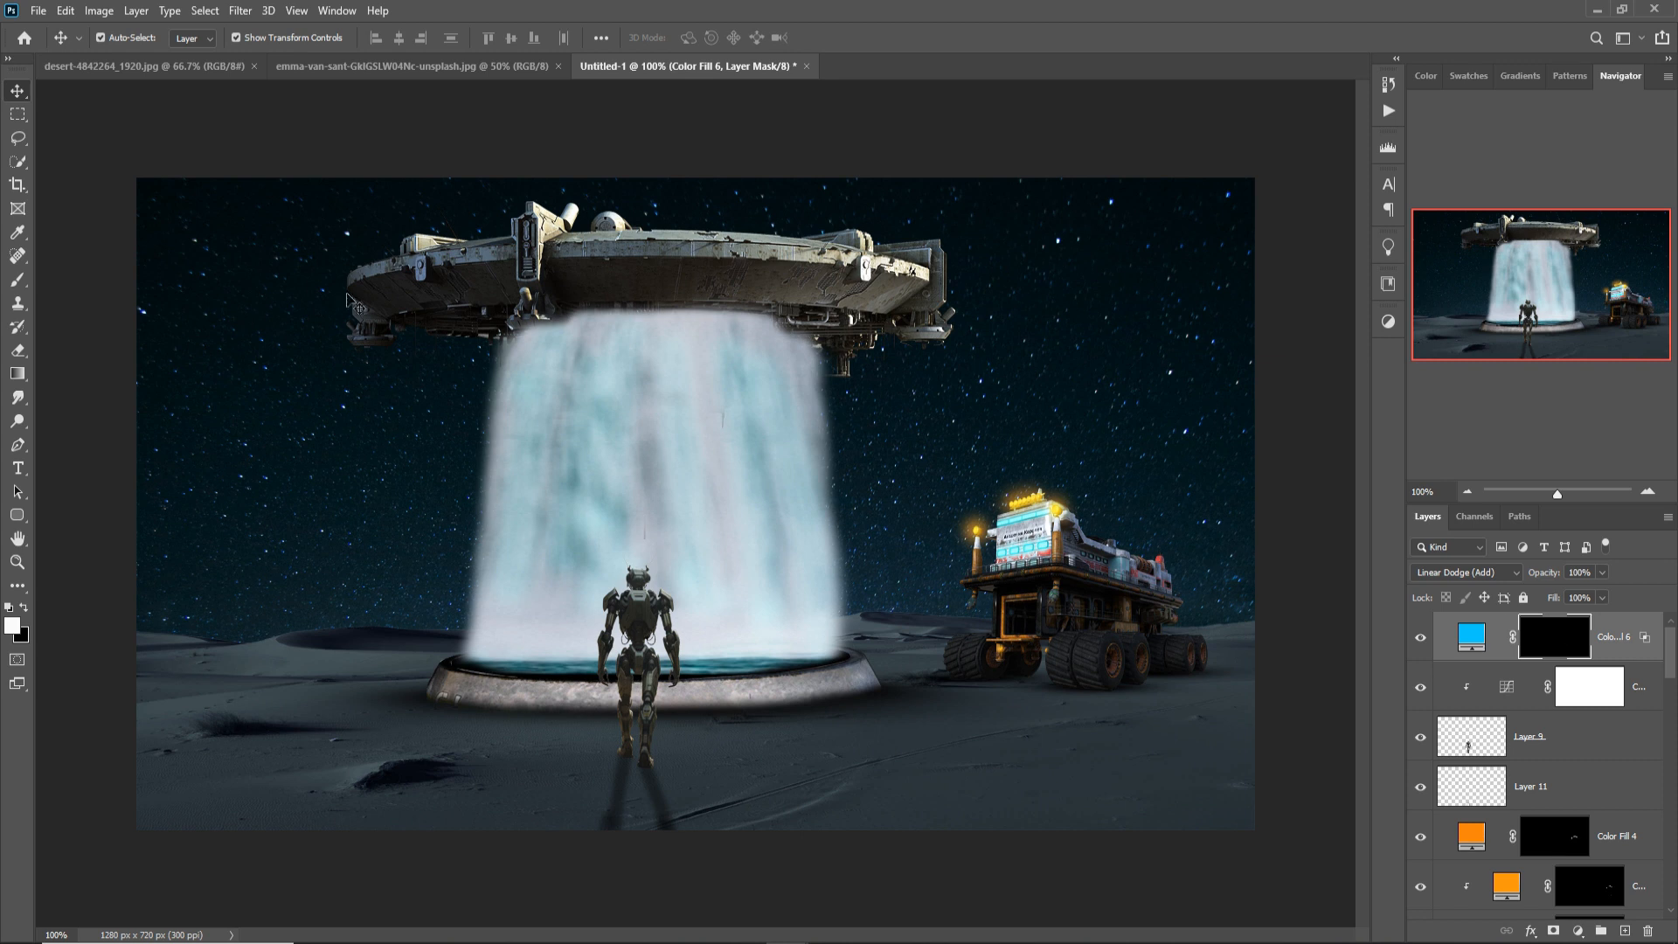
pyautogui.click(13, 286)
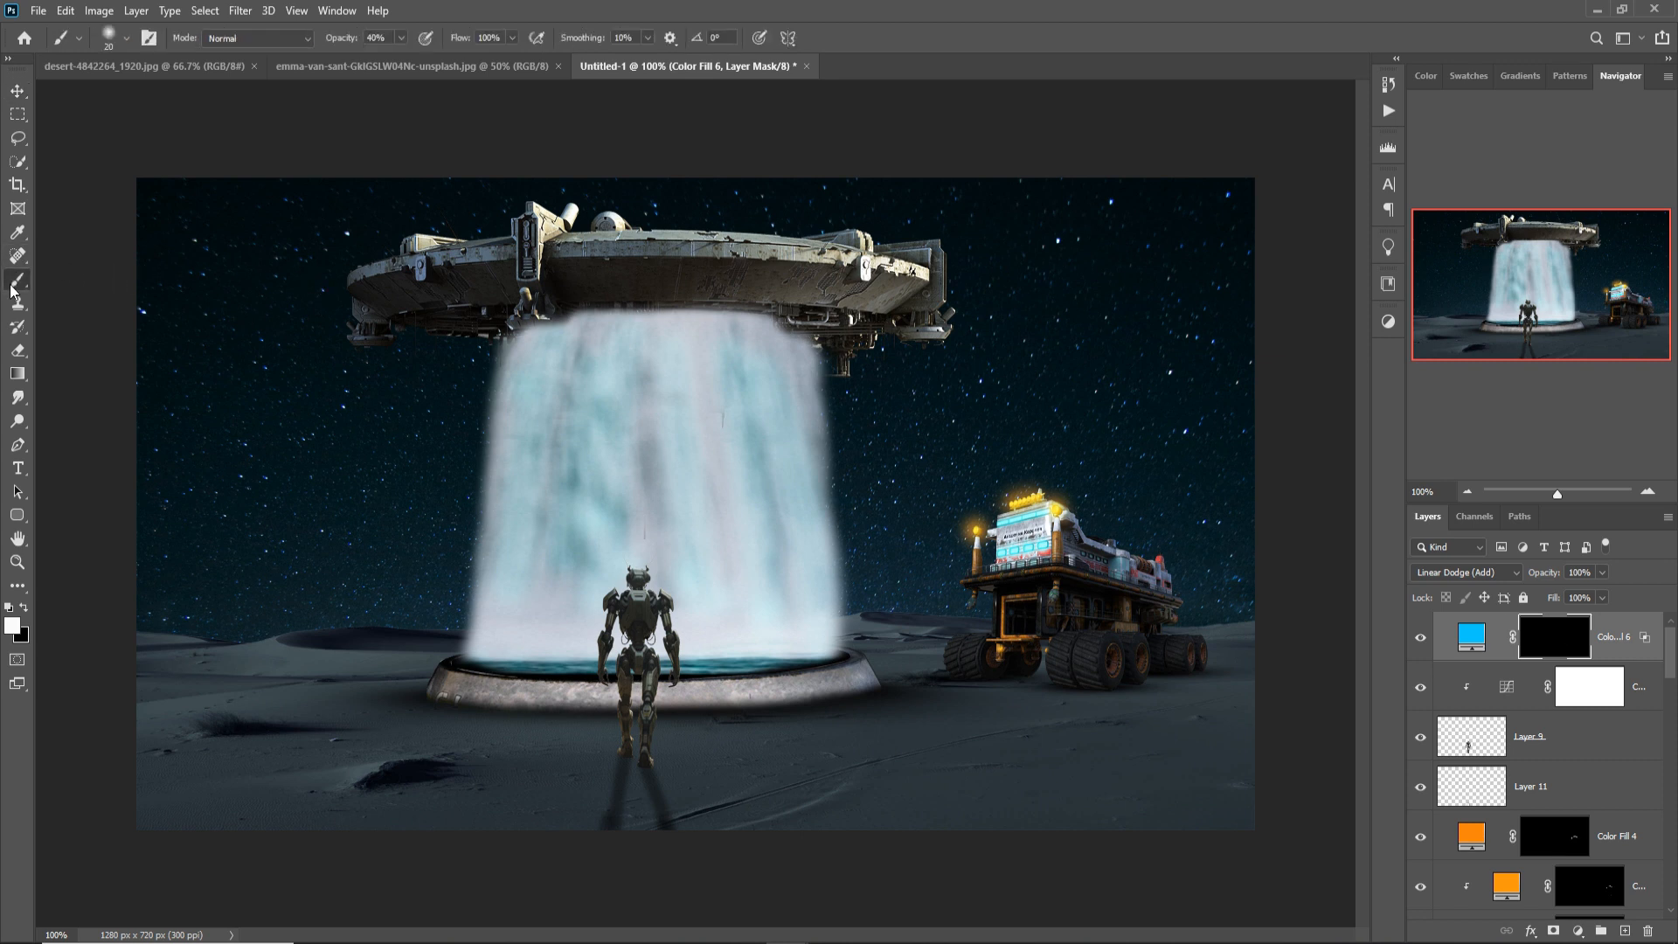
pyautogui.click(402, 40)
pyautogui.click(401, 59)
pyautogui.press(']')
pyautogui.press(']')
pyautogui.press(']')
pyautogui.press(']')
pyautogui.press(']')
pyautogui.press(']')
pyautogui.press(']')
pyautogui.press(']')
pyautogui.press(']')
pyautogui.press(']')
pyautogui.press(']')
pyautogui.press(']')
pyautogui.press(']')
pyautogui.press(']')
pyautogui.press(']')
pyautogui.moveTo(505, 345); pyautogui.dragTo(452, 682)
pyautogui.moveTo(811, 350)
pyautogui.mouseDown()
pyautogui.moveTo(899, 703)
pyautogui.moveTo(921, 528)
pyautogui.moveTo(888, 726)
pyautogui.moveTo(730, 371)
pyautogui.moveTo(713, 385)
pyautogui.mouseUp()
pyautogui.press('[')
pyautogui.press('[')
pyautogui.press('[')
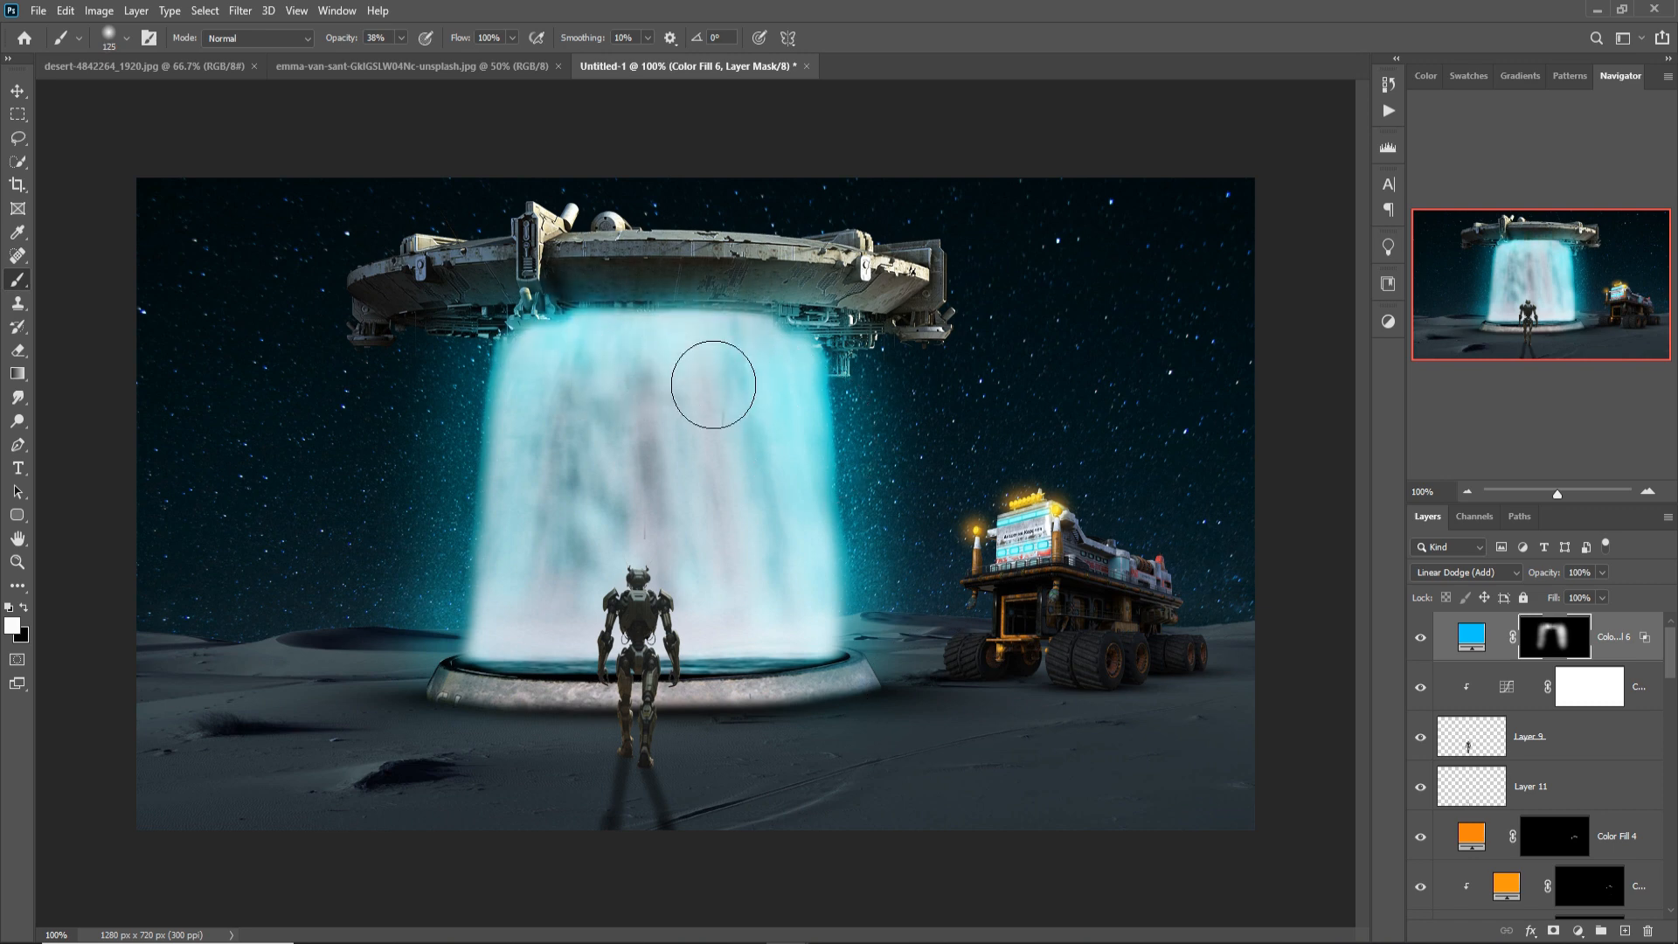
# Create a layer clipped above the desert ground's adjustment layers and set its blend mode to Overlay.
pyautogui.press('v')
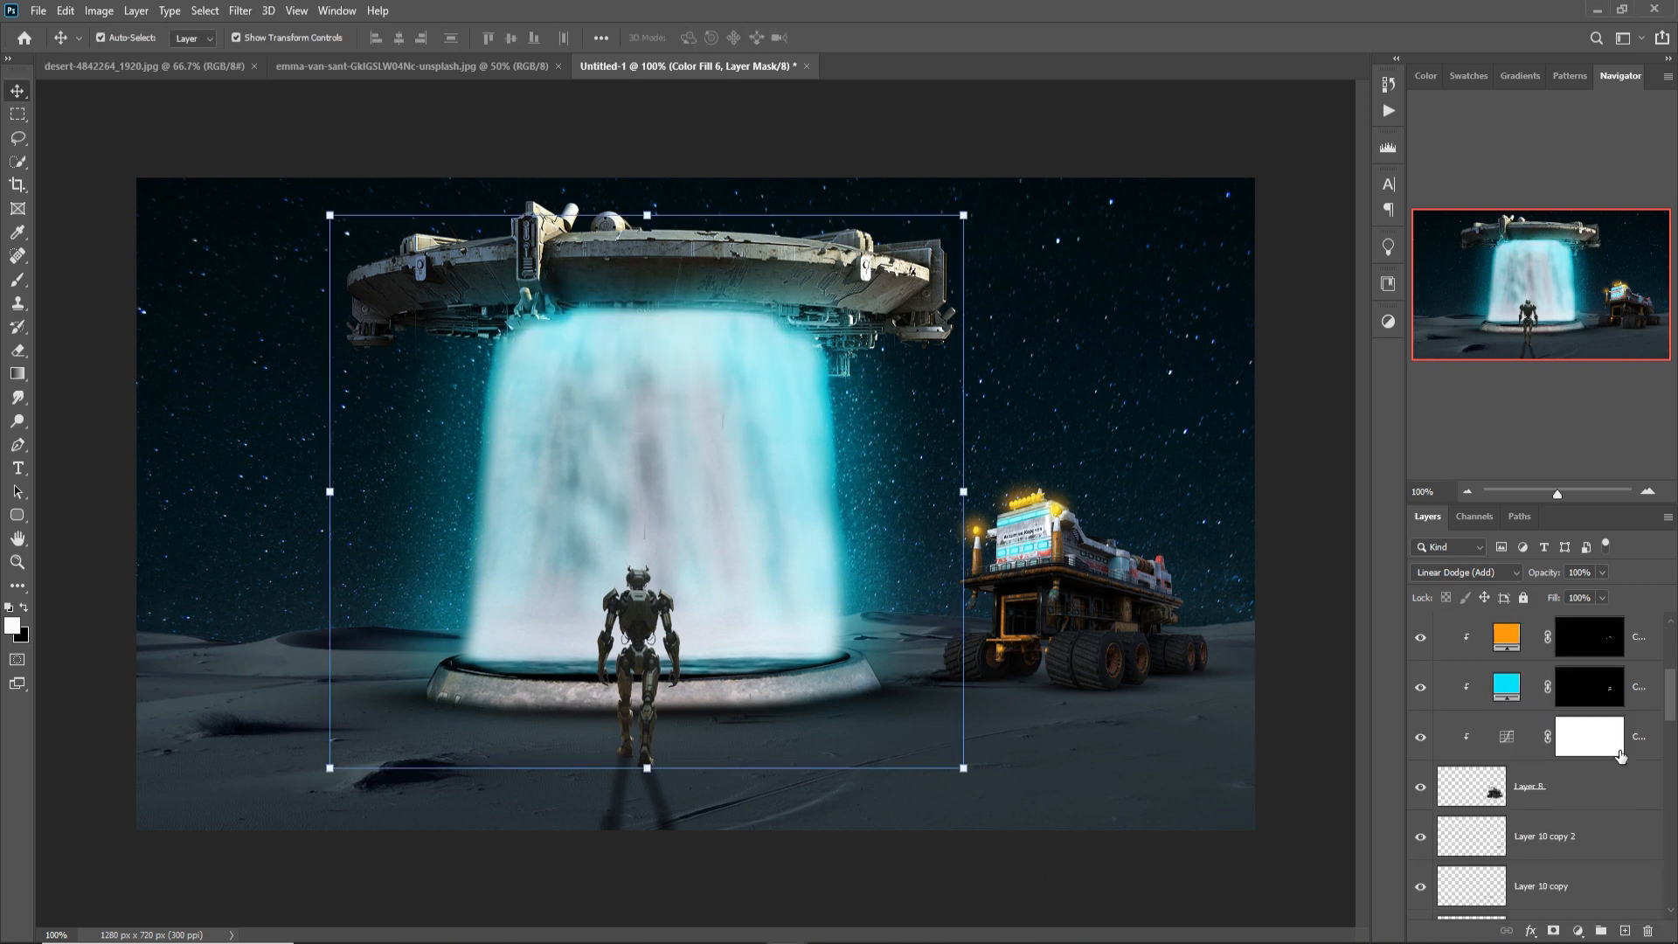
pyautogui.scroll(2, 1539, 743)
pyautogui.rightClick(1539, 788)
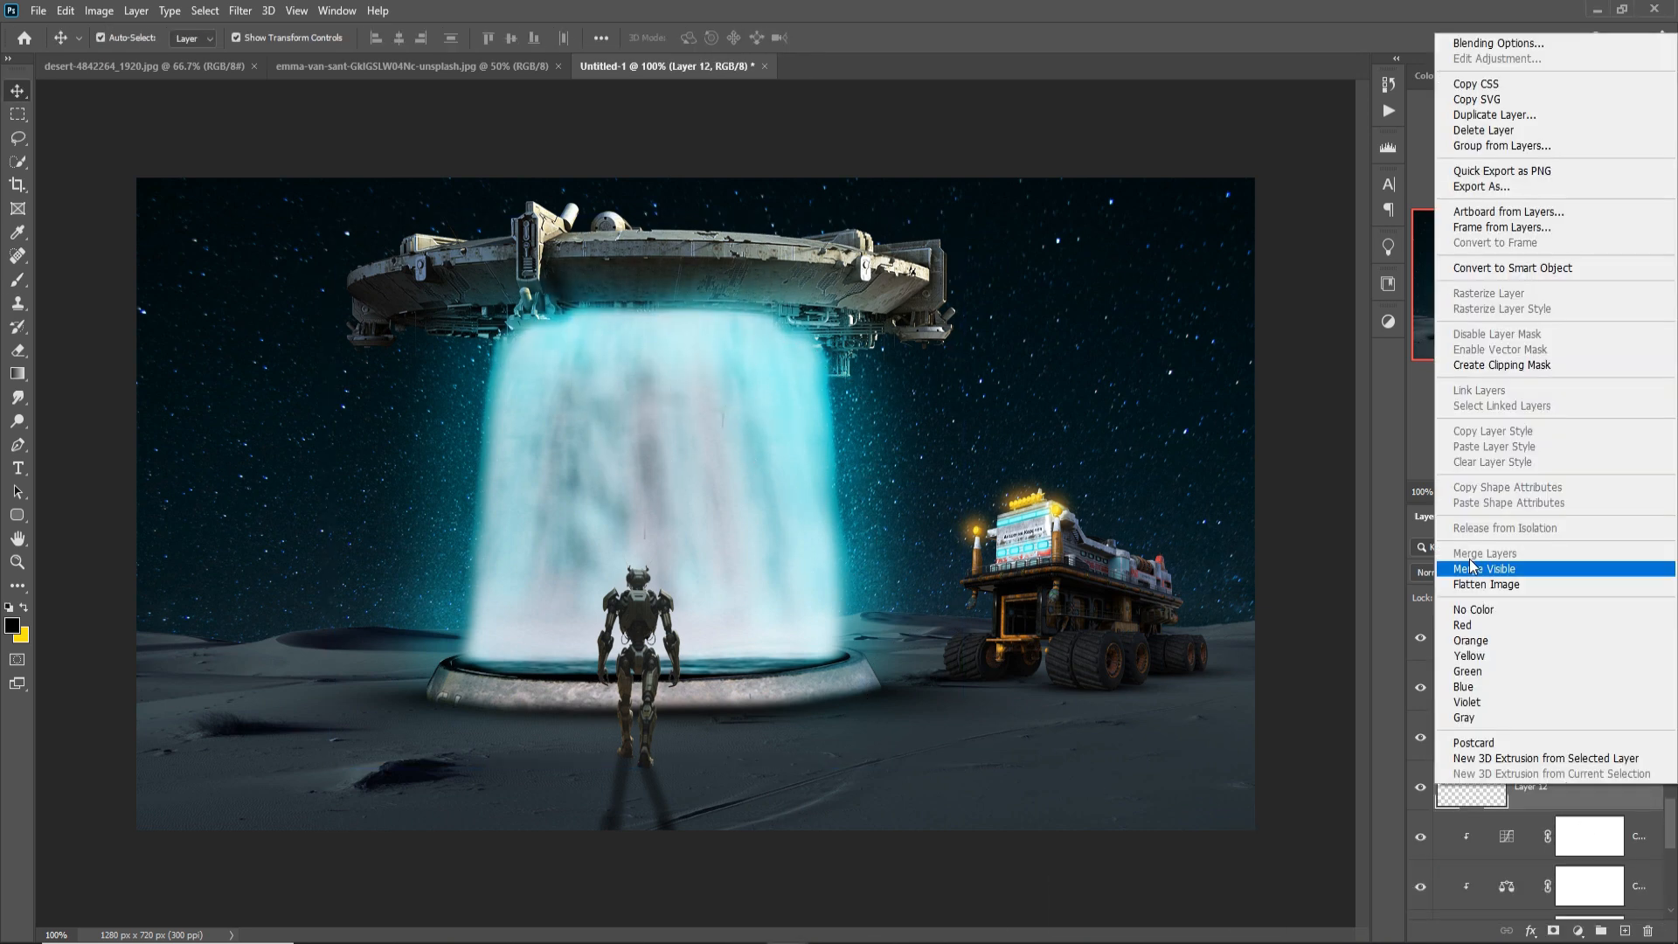
pyautogui.click(1501, 365)
pyautogui.click(1468, 572)
pyautogui.click(1444, 709)
# Set the brush colour to cyan #01fefb and paint a soft light spot on the ground in front of the ring.
pyautogui.press('b')
pyautogui.click(12, 626)
pyautogui.click(550, 579)
pyautogui.click(529, 465)
pyautogui.click(716, 461)
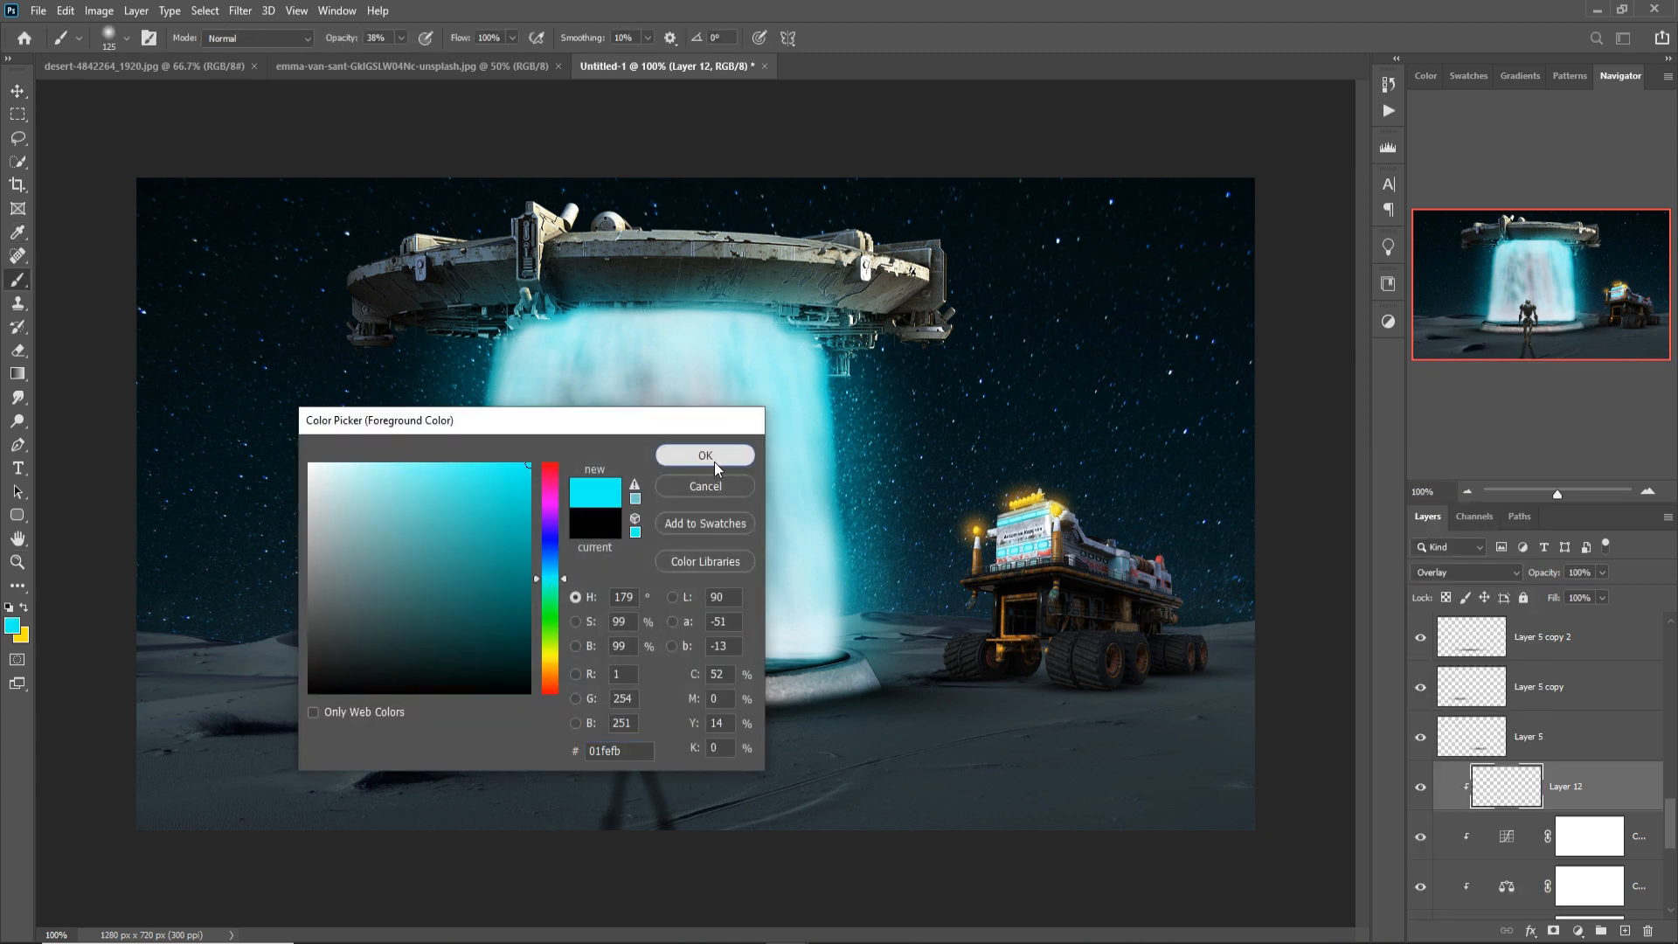
pyautogui.click(402, 37)
pyautogui.moveTo(401, 58); pyautogui.dragTo(427, 58)
pyautogui.click(749, 716)
# Stretch the cyan ground glow horizontally on both sides so it spreads wide beneath the ring.
pyautogui.press('v')
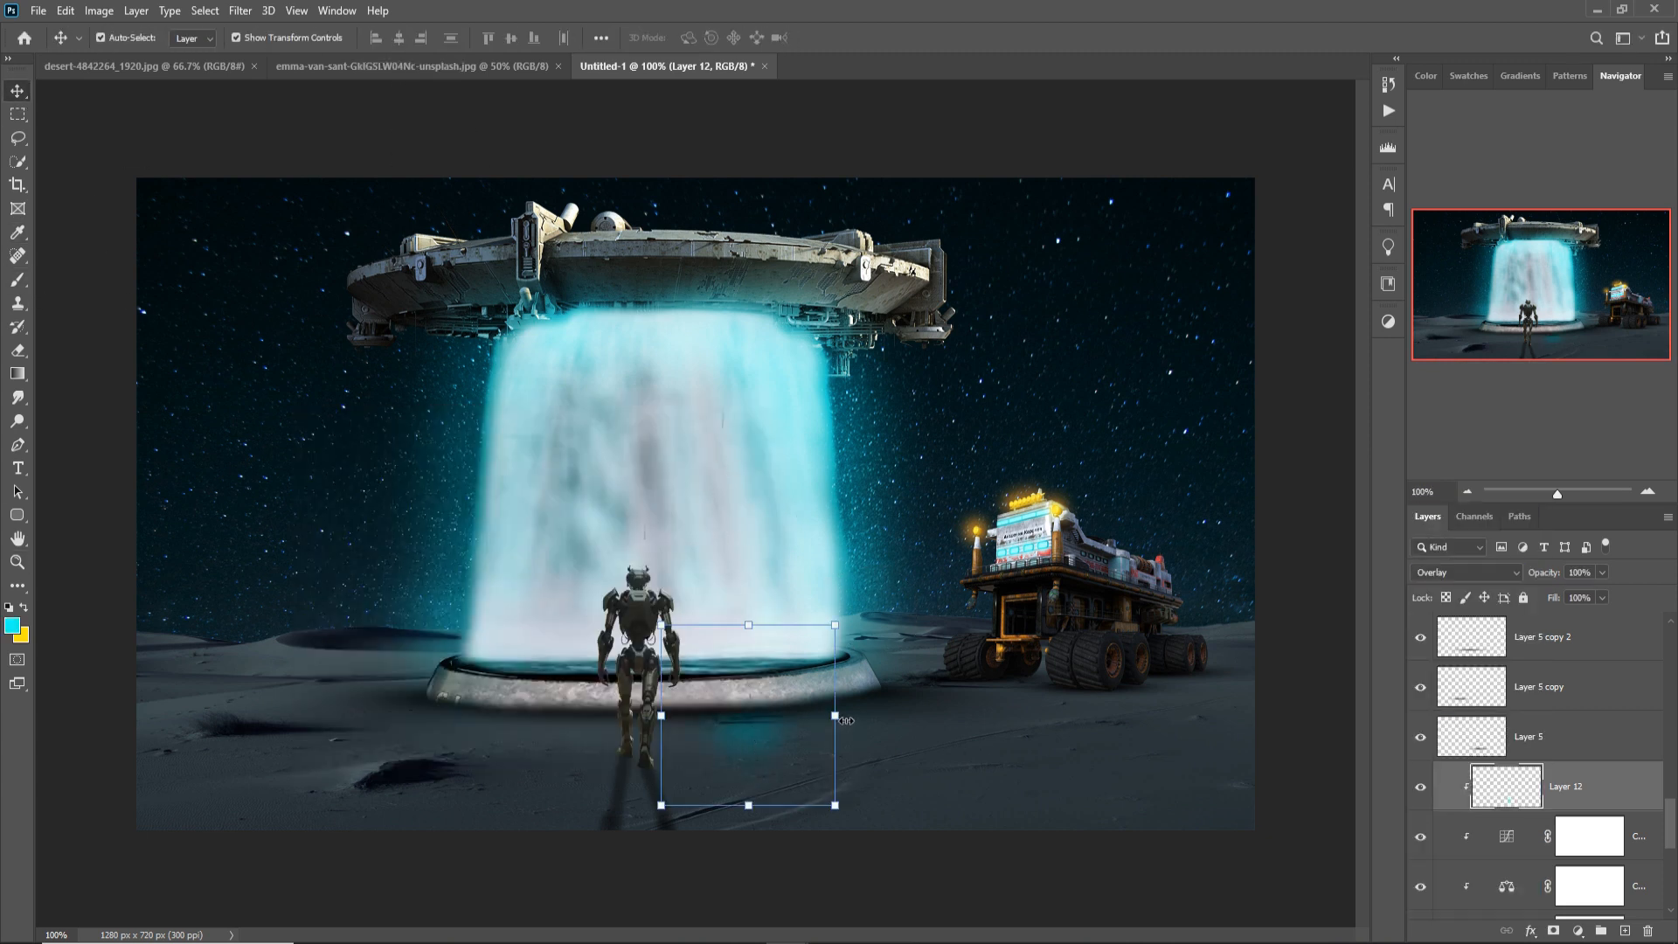
pyautogui.moveTo(846, 721); pyautogui.dragTo(1255, 716)
pyautogui.moveTo(660, 716); pyautogui.dragTo(46, 716)
pyautogui.moveTo(1258, 716); pyautogui.dragTo(1356, 724)
pyautogui.click(866, 37)
pyautogui.click(664, 266)
pyautogui.click(18, 445)
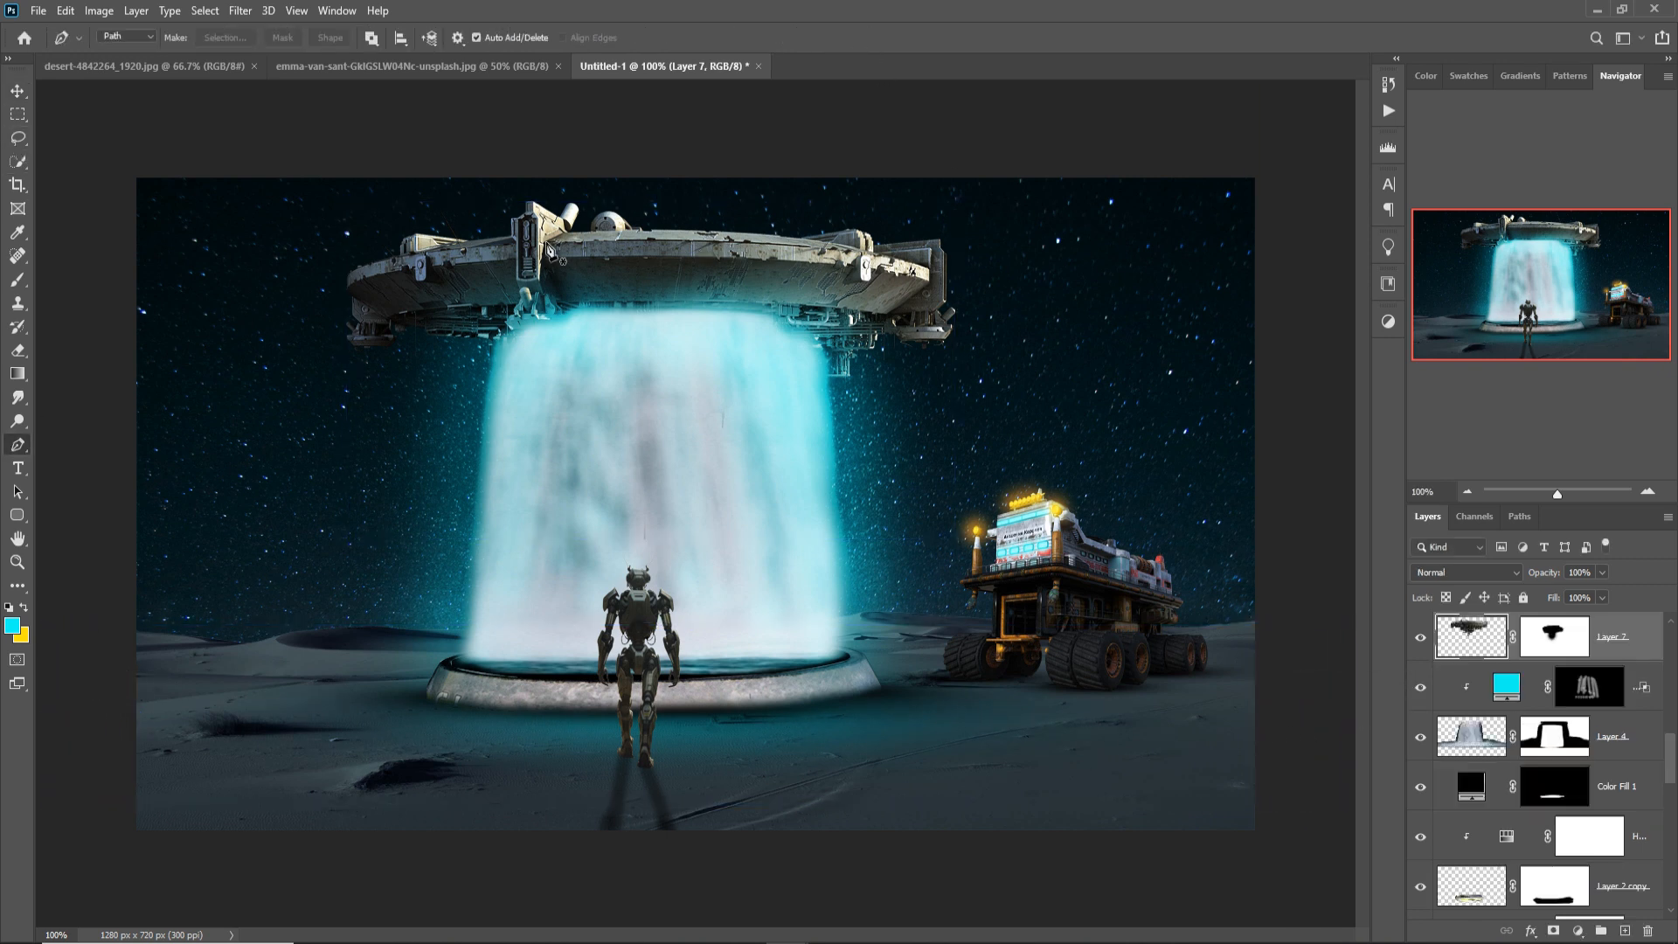
pyautogui.click(545, 241)
pyautogui.click(859, 252)
pyautogui.click(864, 263)
pyautogui.click(546, 259)
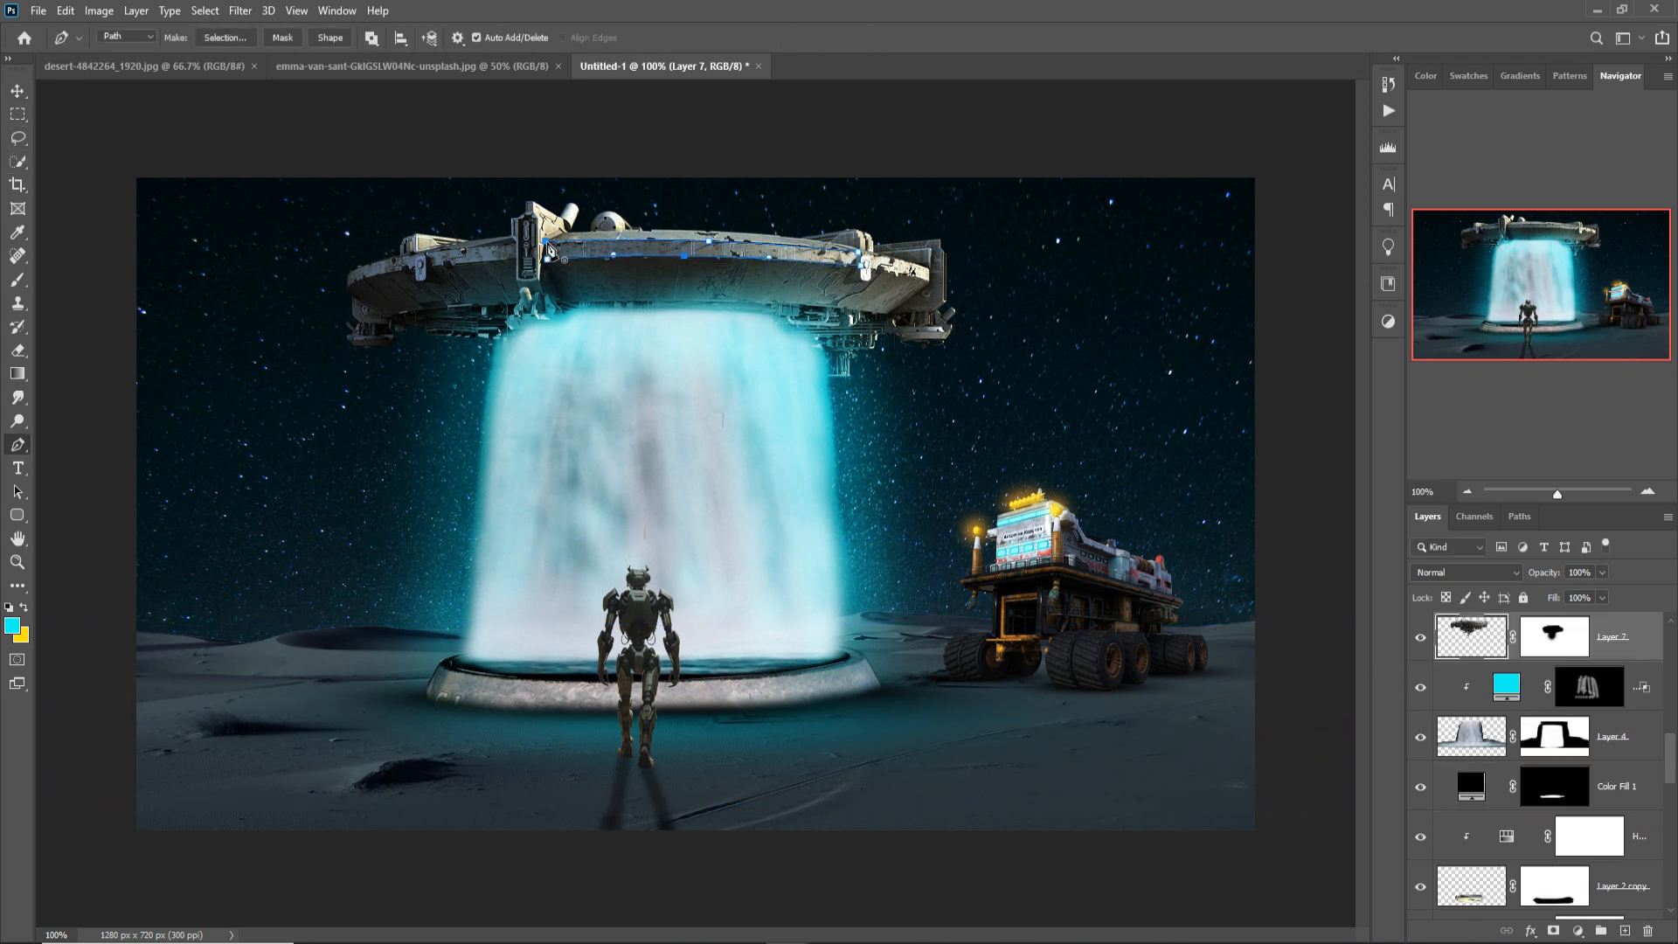
pyautogui.rightClick(602, 255)
pyautogui.click(1169, 318)
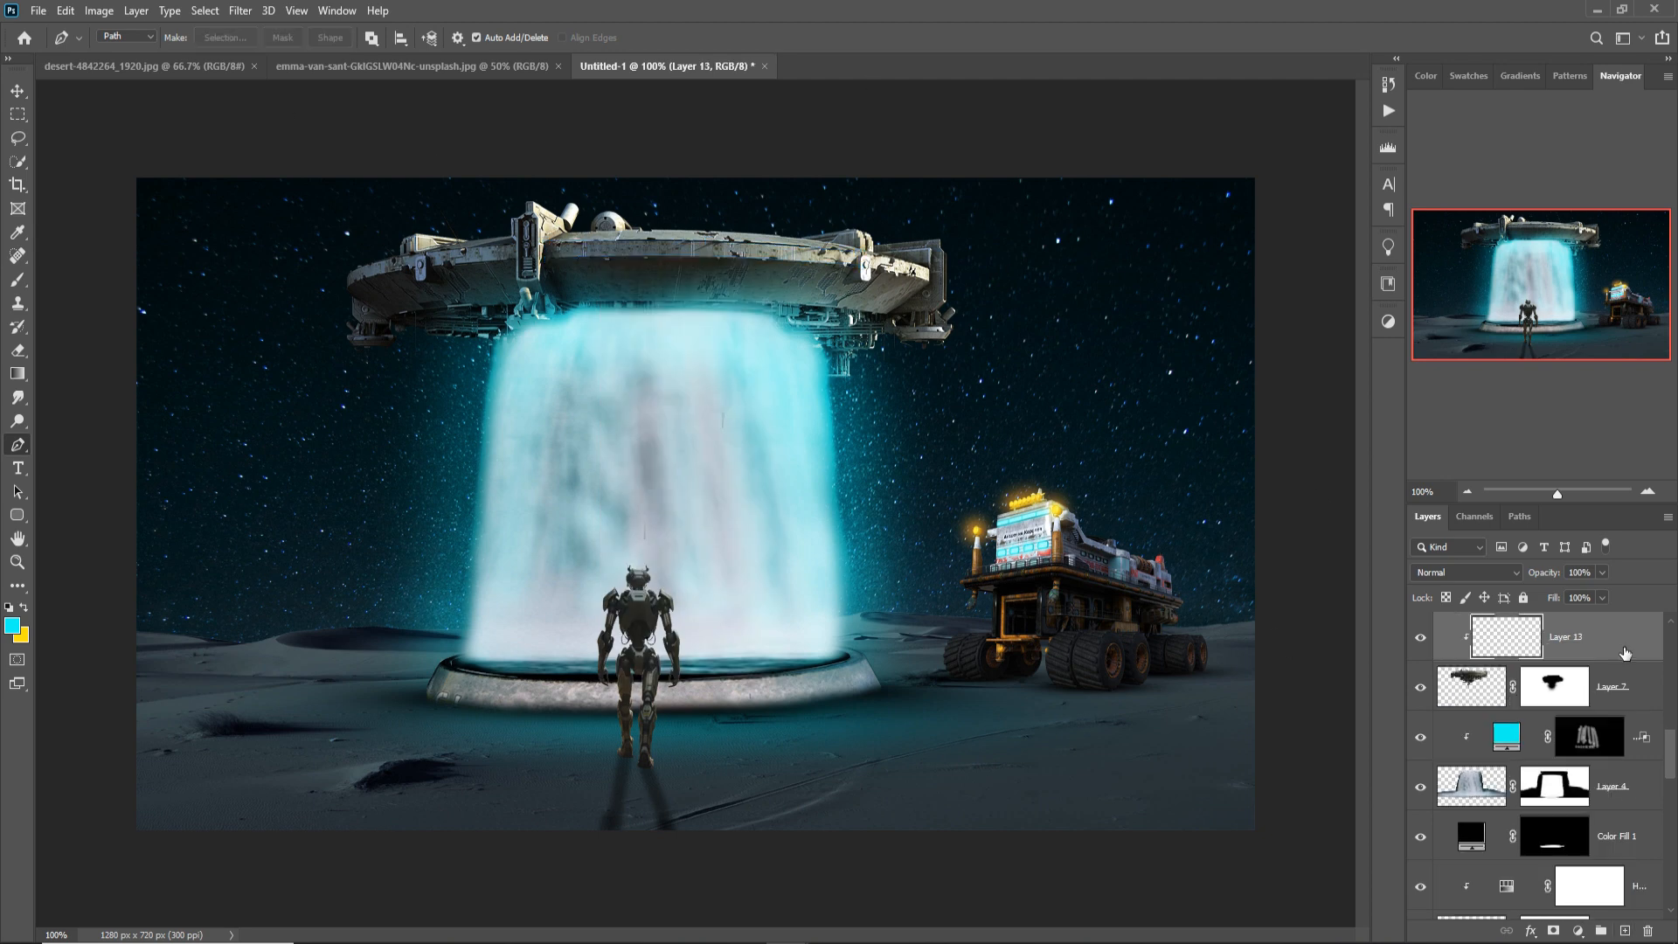
# Add an orange Solid Color fill clipped to the spaceship in Linear Dodge (Add) mode and invert its mask.
pyautogui.click(1597, 627)
pyautogui.click(528, 465)
pyautogui.click(706, 455)
pyautogui.click(1596, 744)
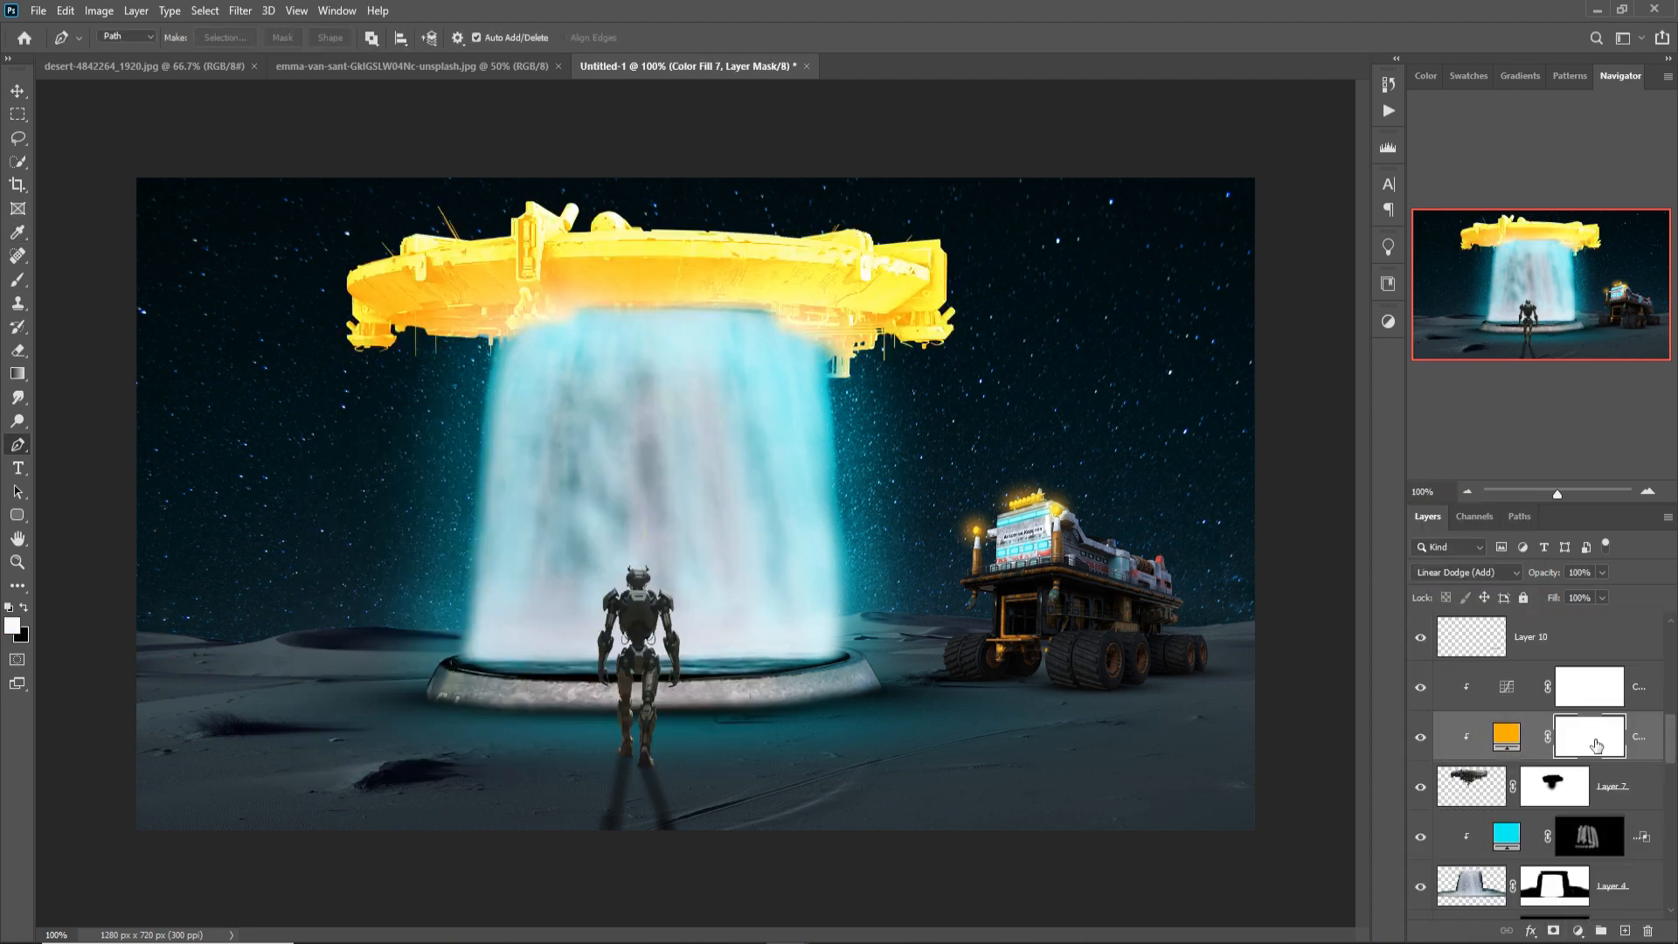
pyautogui.hotkey('ctrl', 'i')
# Outline the spaceship's central rim band with the Polygonal Lasso and paint it in on the orange fill's mask at 100% opacity.
pyautogui.rightClick(18, 138)
pyautogui.click(68, 156)
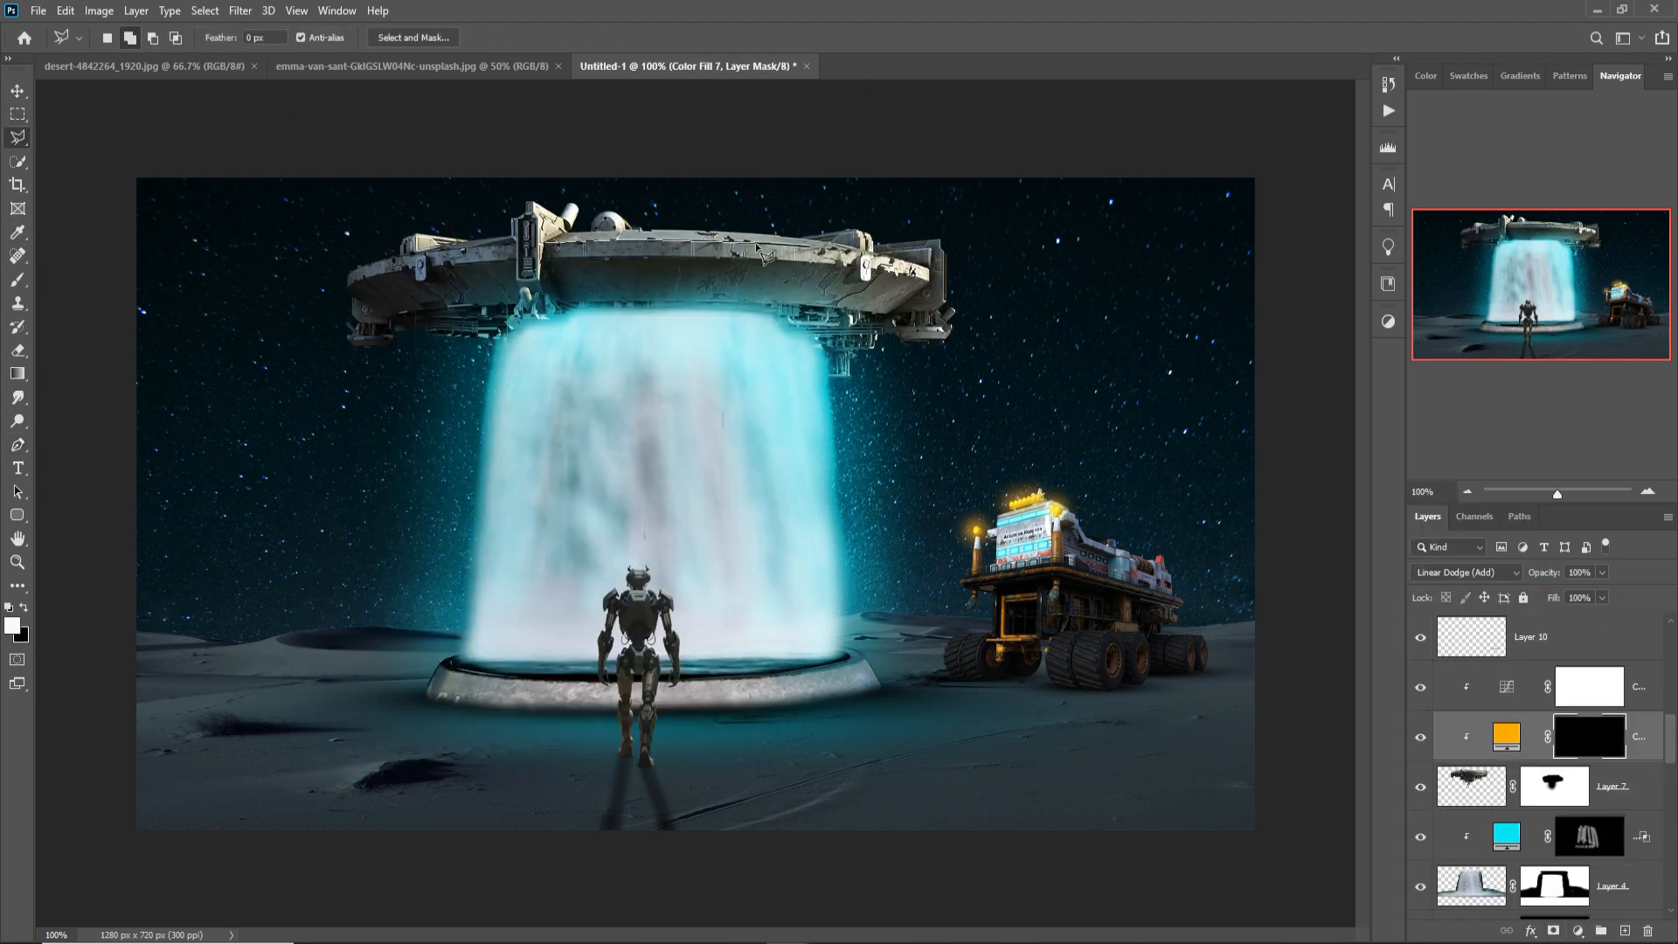
pyautogui.click(860, 267)
pyautogui.click(759, 258)
pyautogui.click(645, 256)
pyautogui.click(546, 257)
pyautogui.click(544, 244)
pyautogui.press('b')
pyautogui.moveTo(564, 266); pyautogui.dragTo(830, 273)
pyautogui.click(401, 38)
pyautogui.moveTo(401, 61); pyautogui.dragTo(436, 61)
pyautogui.moveTo(564, 266); pyautogui.dragTo(763, 301)
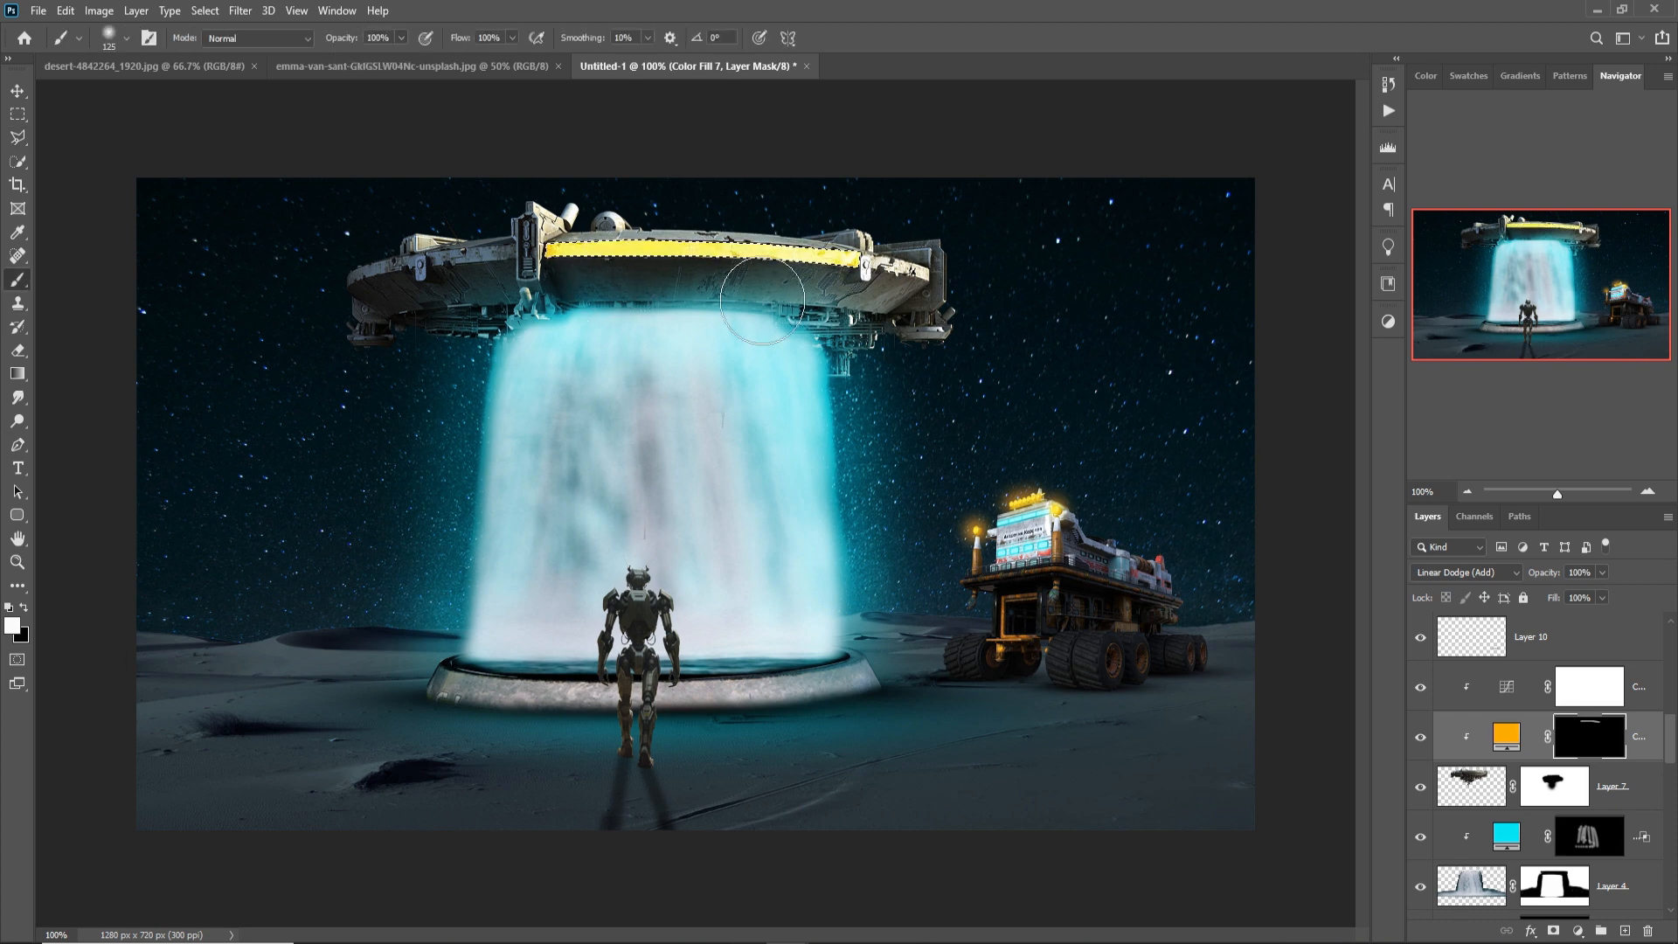
# Shift the spaceship rim's fill colour to a deeper orange.
pyautogui.doubleClick(1514, 744)
pyautogui.moveTo(554, 670)
pyautogui.mouseDown()
pyautogui.moveTo(560, 585)
pyautogui.moveTo(560, 673)
pyautogui.mouseUp()
pyautogui.click(693, 459)
# Select the rim's outer sections on both sides of the spaceship and paint them orange on the fill's mask.
pyautogui.press('l')
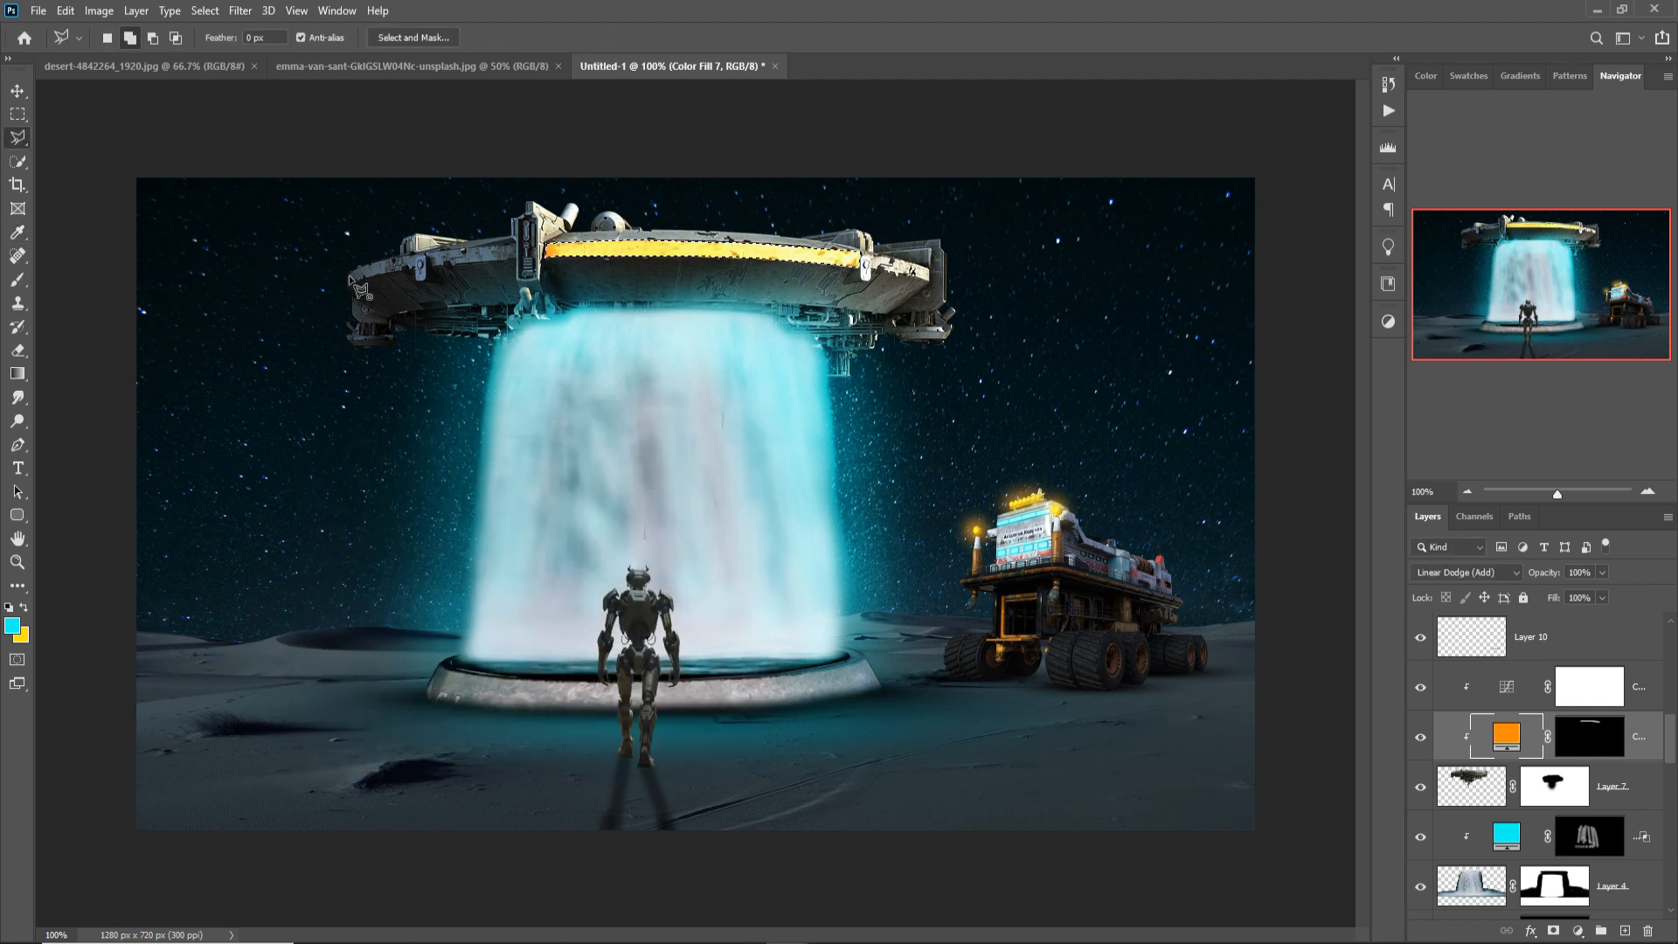
pyautogui.click(517, 257)
pyautogui.click(517, 244)
pyautogui.press('b')
pyautogui.click(1589, 737)
pyautogui.moveTo(429, 318); pyautogui.dragTo(489, 267)
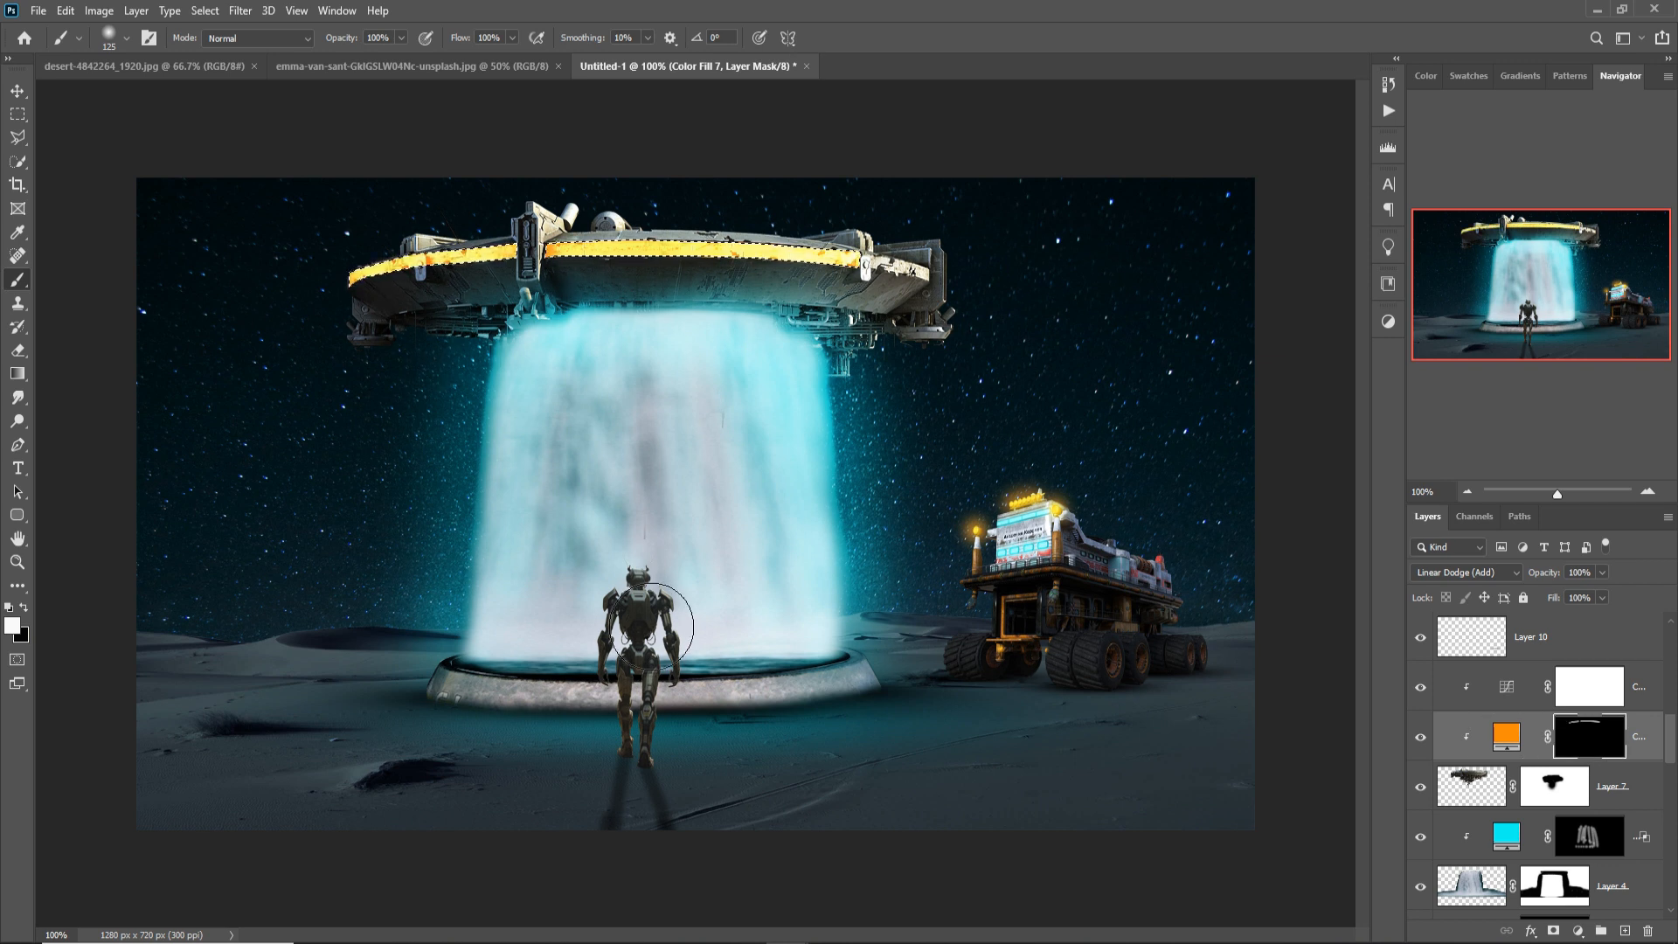
# Create a layer clipped to the night sky, place it above the sky's Curves adjustment, and set up a 600 px black brush.
pyautogui.scroll(-10, 1595, 833)
pyautogui.click(1595, 797)
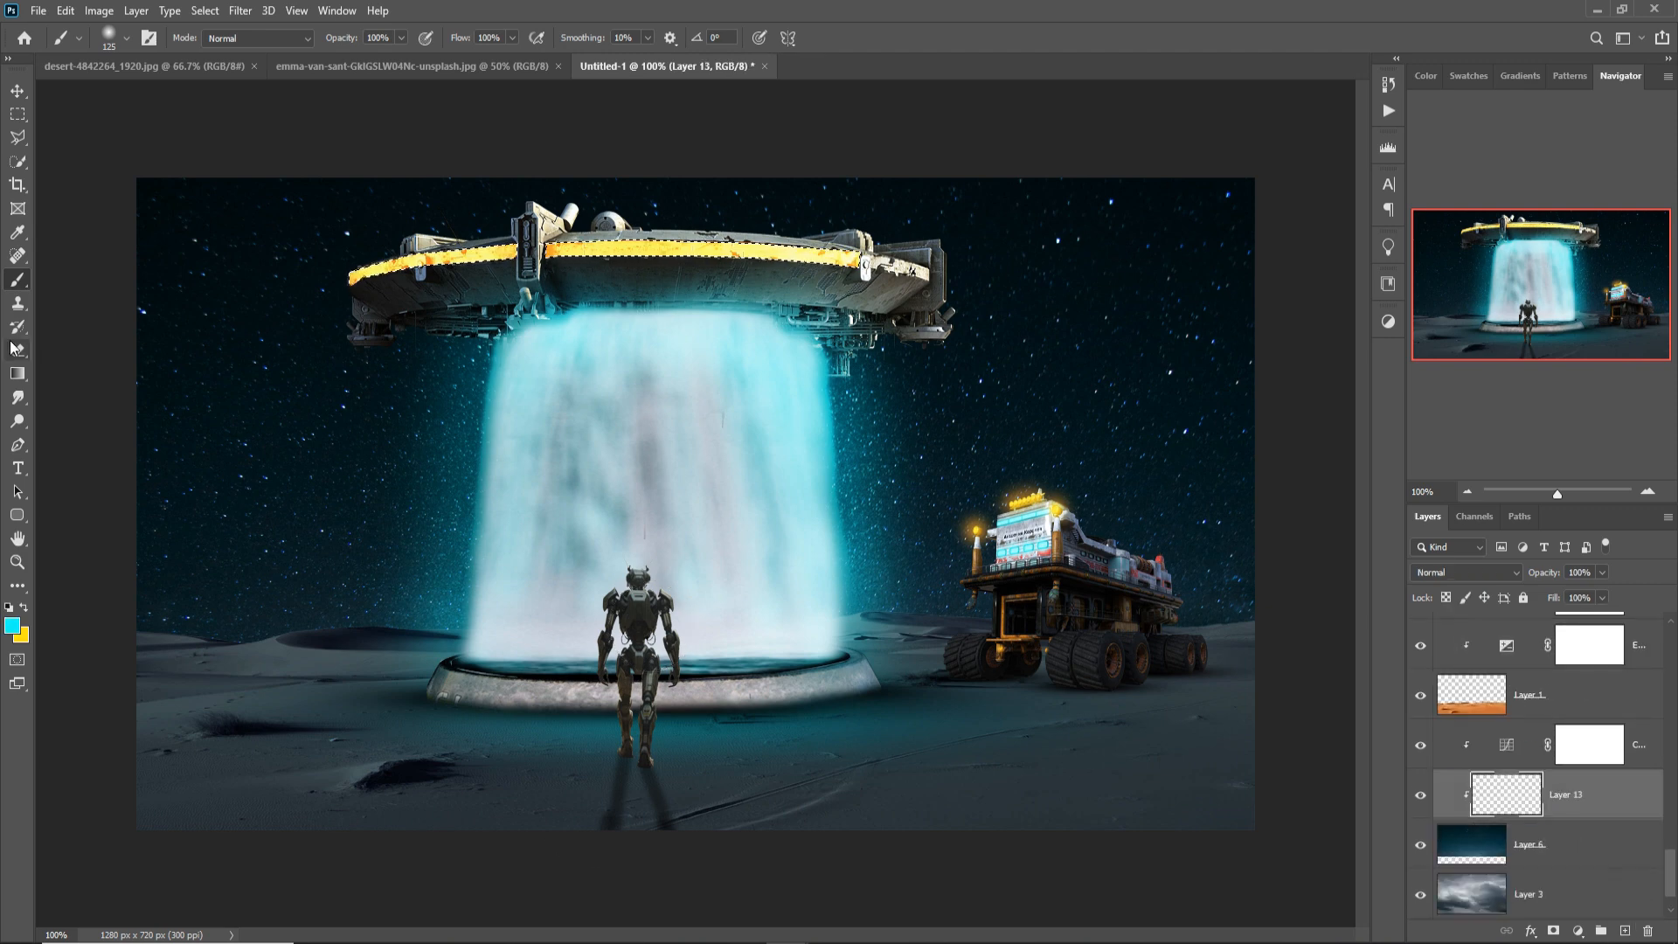
pyautogui.press(']')
pyautogui.press(']')
pyautogui.press(']')
pyautogui.press(']')
pyautogui.press(']')
pyautogui.press(']')
pyautogui.press(']')
pyautogui.press(']')
pyautogui.press(']')
pyautogui.press(']')
pyautogui.press('x')
pyautogui.click(13, 626)
pyautogui.write('000000')
pyautogui.press('Return')
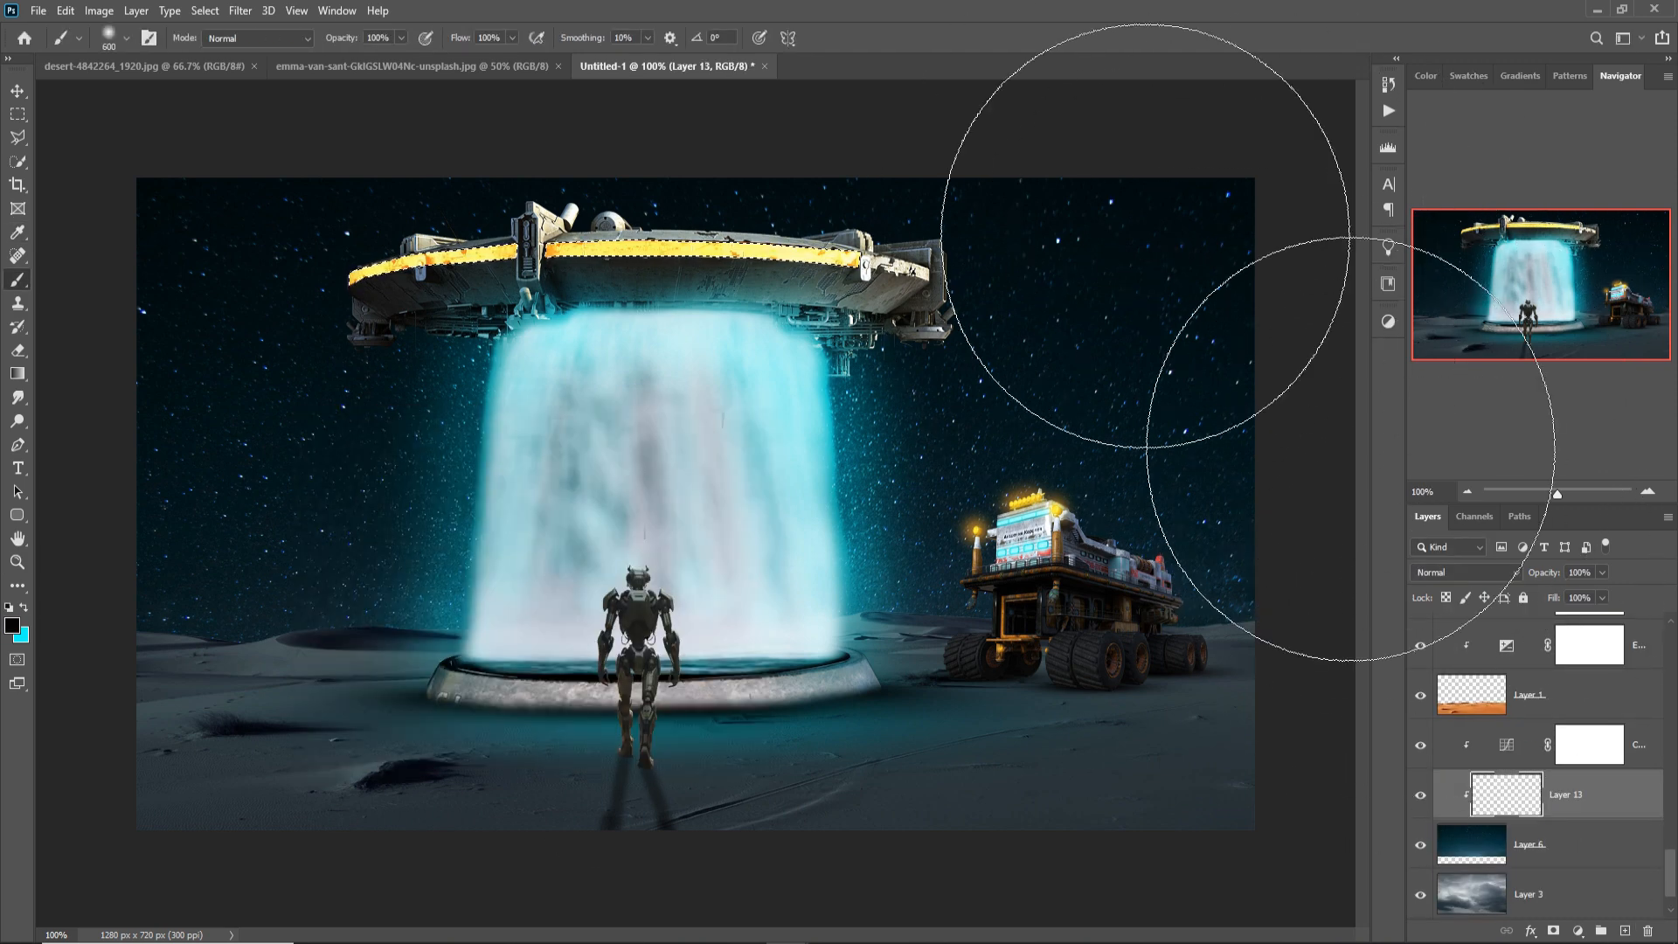
pyautogui.moveTo(1600, 795); pyautogui.dragTo(1603, 737)
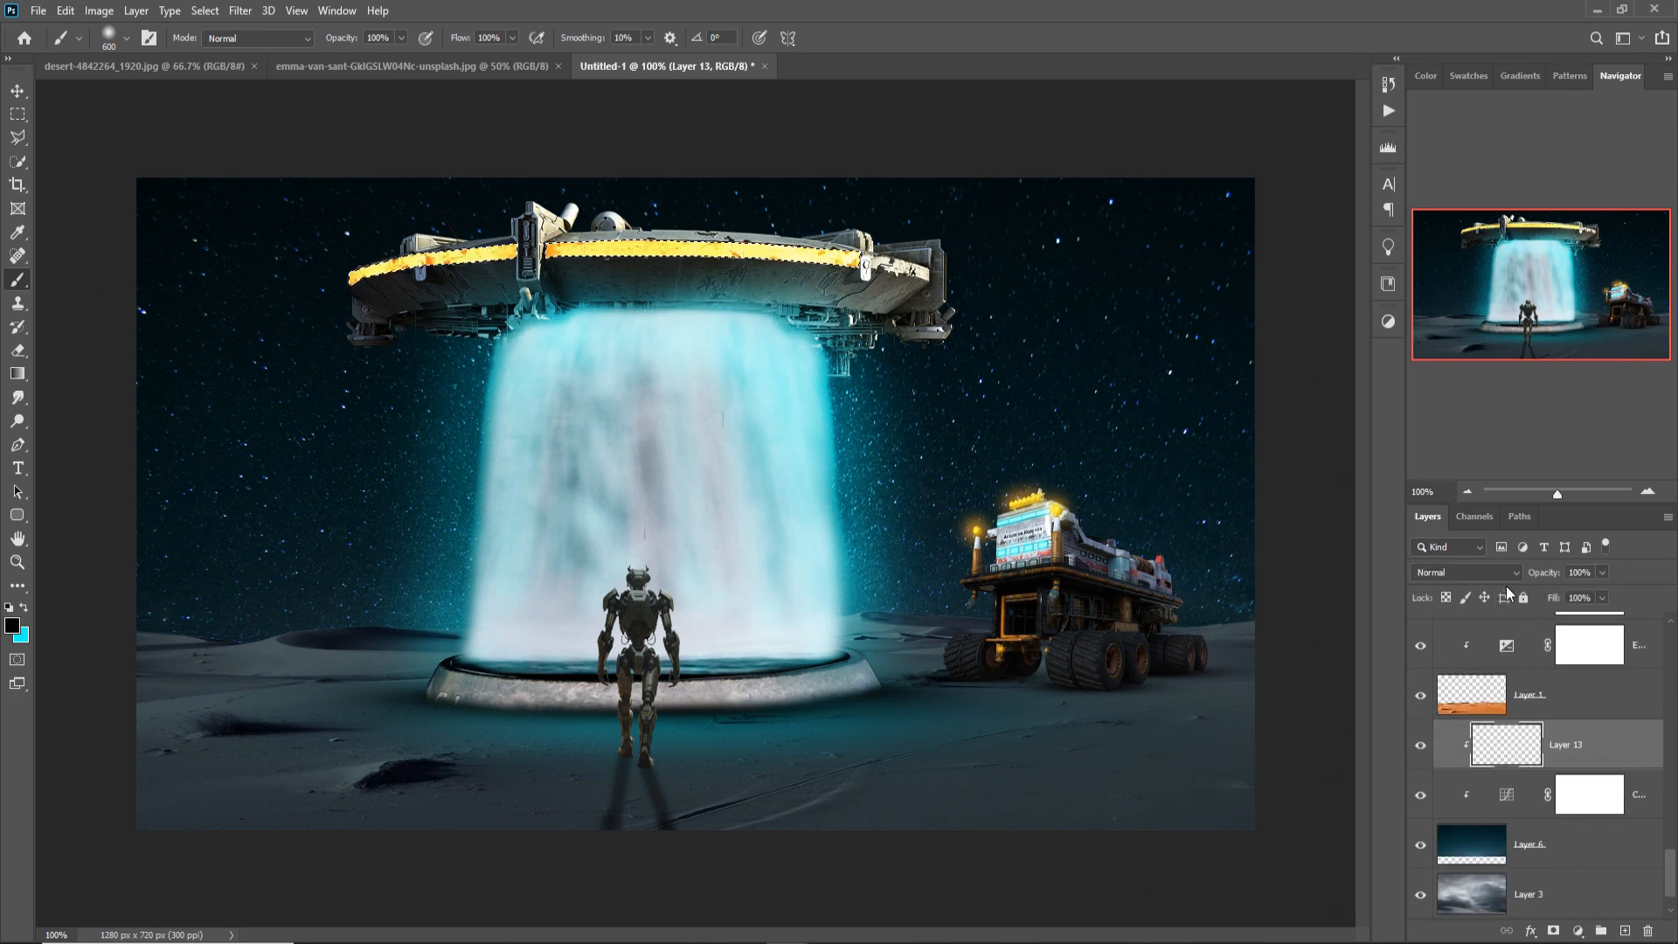
# Create a new layer above the ground glow, move it to the top of the layer stack, and reduce the brush to 250 px.
pyautogui.scroll(5, 1637, 767)
pyautogui.scroll(-5, 1637, 766)
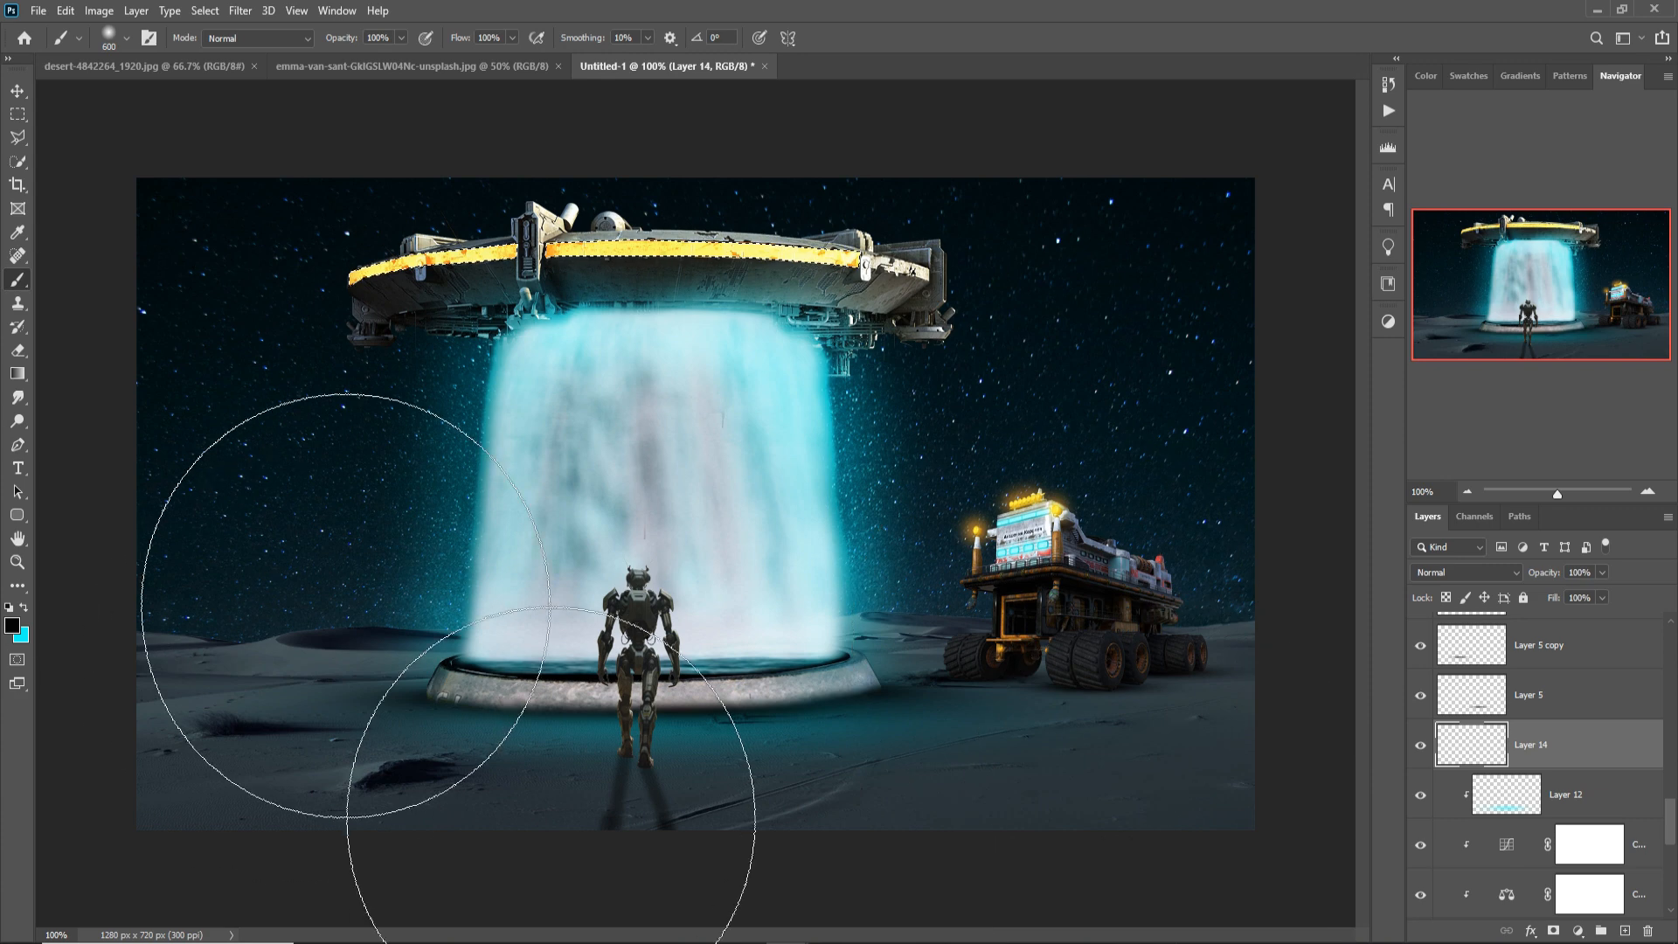
pyautogui.press('[')
pyautogui.press('[')
pyautogui.press('[')
pyautogui.press('[')
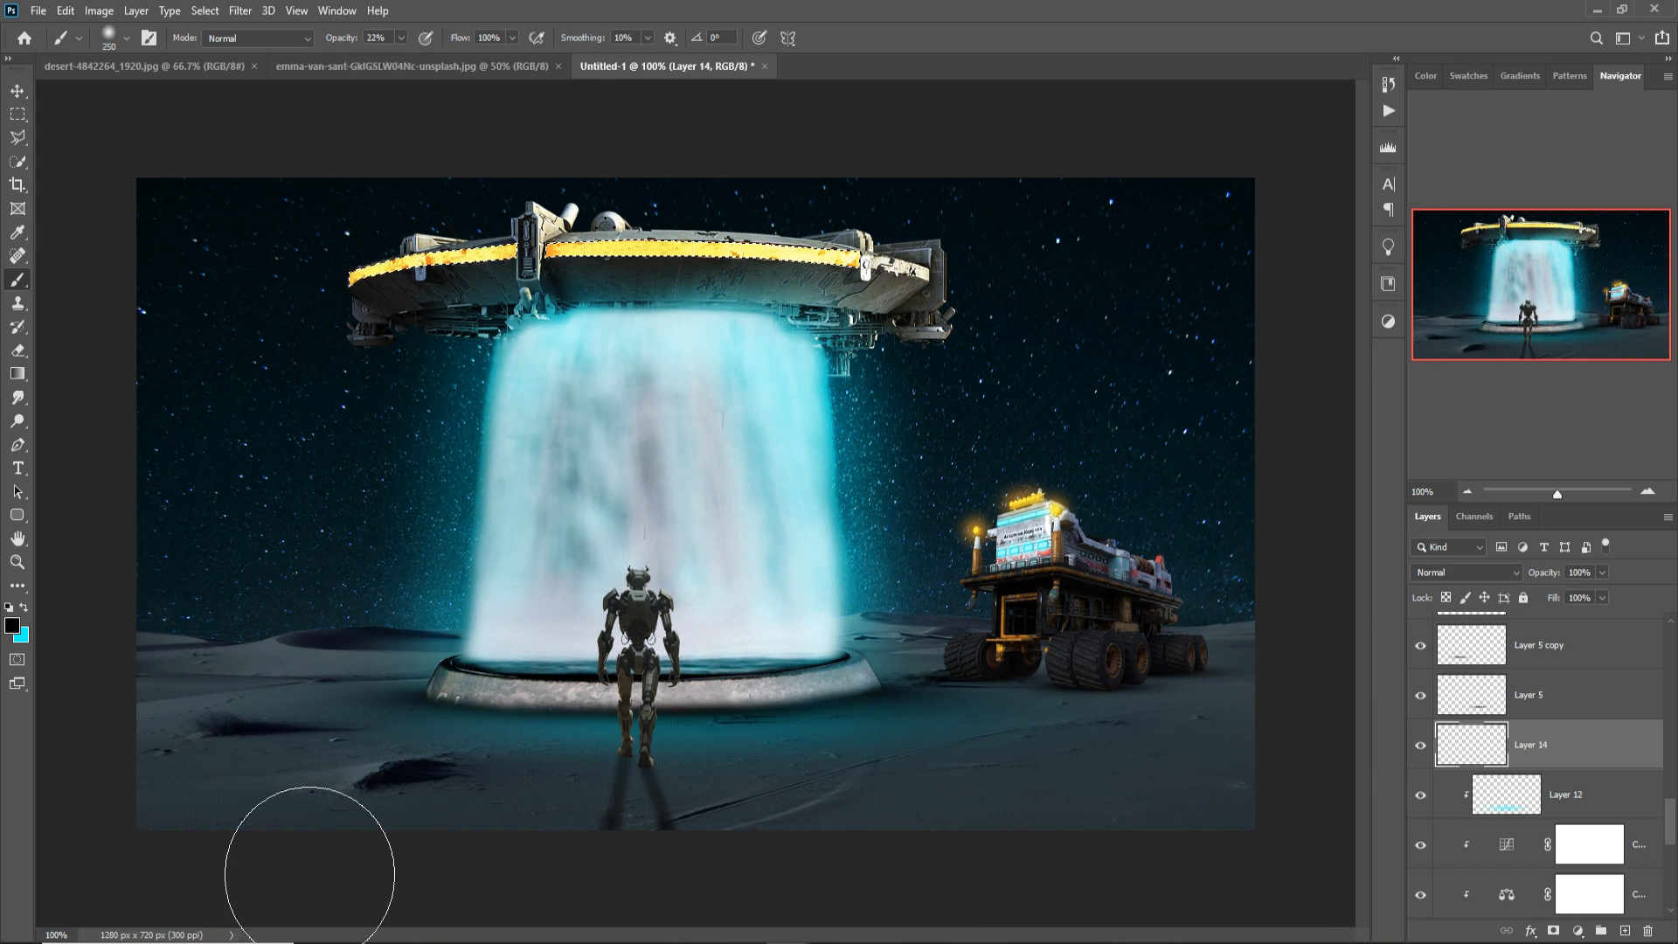
pyautogui.scroll(4, 1538, 765)
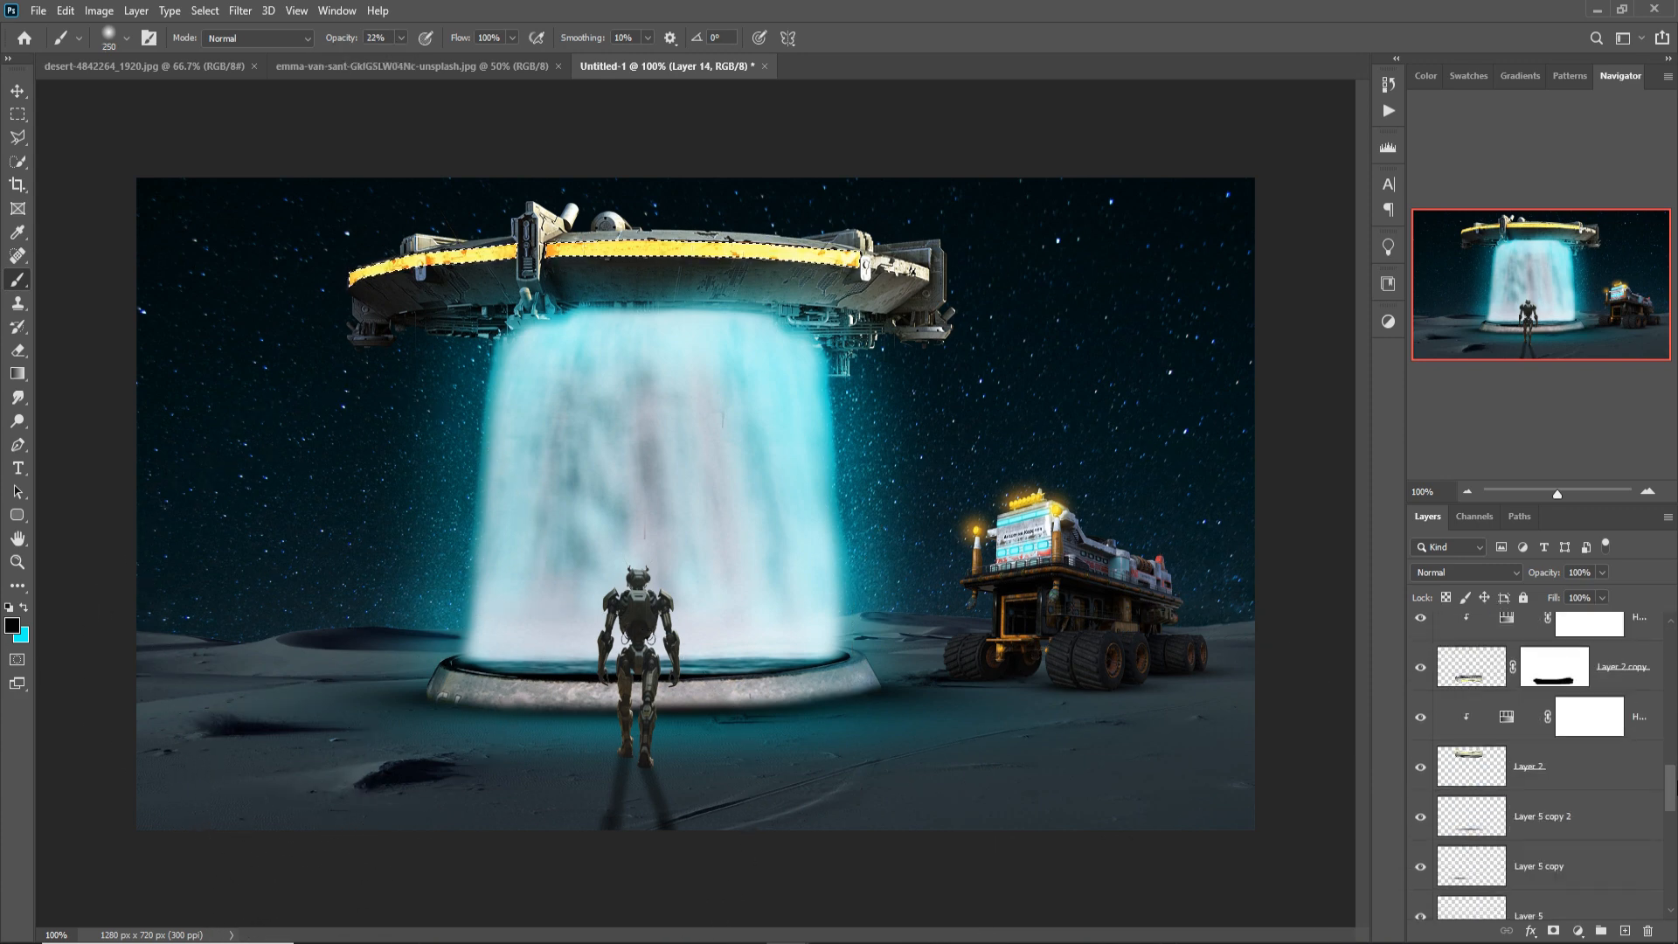
pyautogui.scroll(-4, 1580, 772)
pyautogui.moveTo(1581, 771); pyautogui.dragTo(1585, 619)
# Clear the rim selection and paint a soft black vignette around the image edges with the 250 px brush at 11% opacity.
pyautogui.click(401, 38)
pyautogui.moveTo(398, 60); pyautogui.dragTo(416, 60)
pyautogui.click(14, 627)
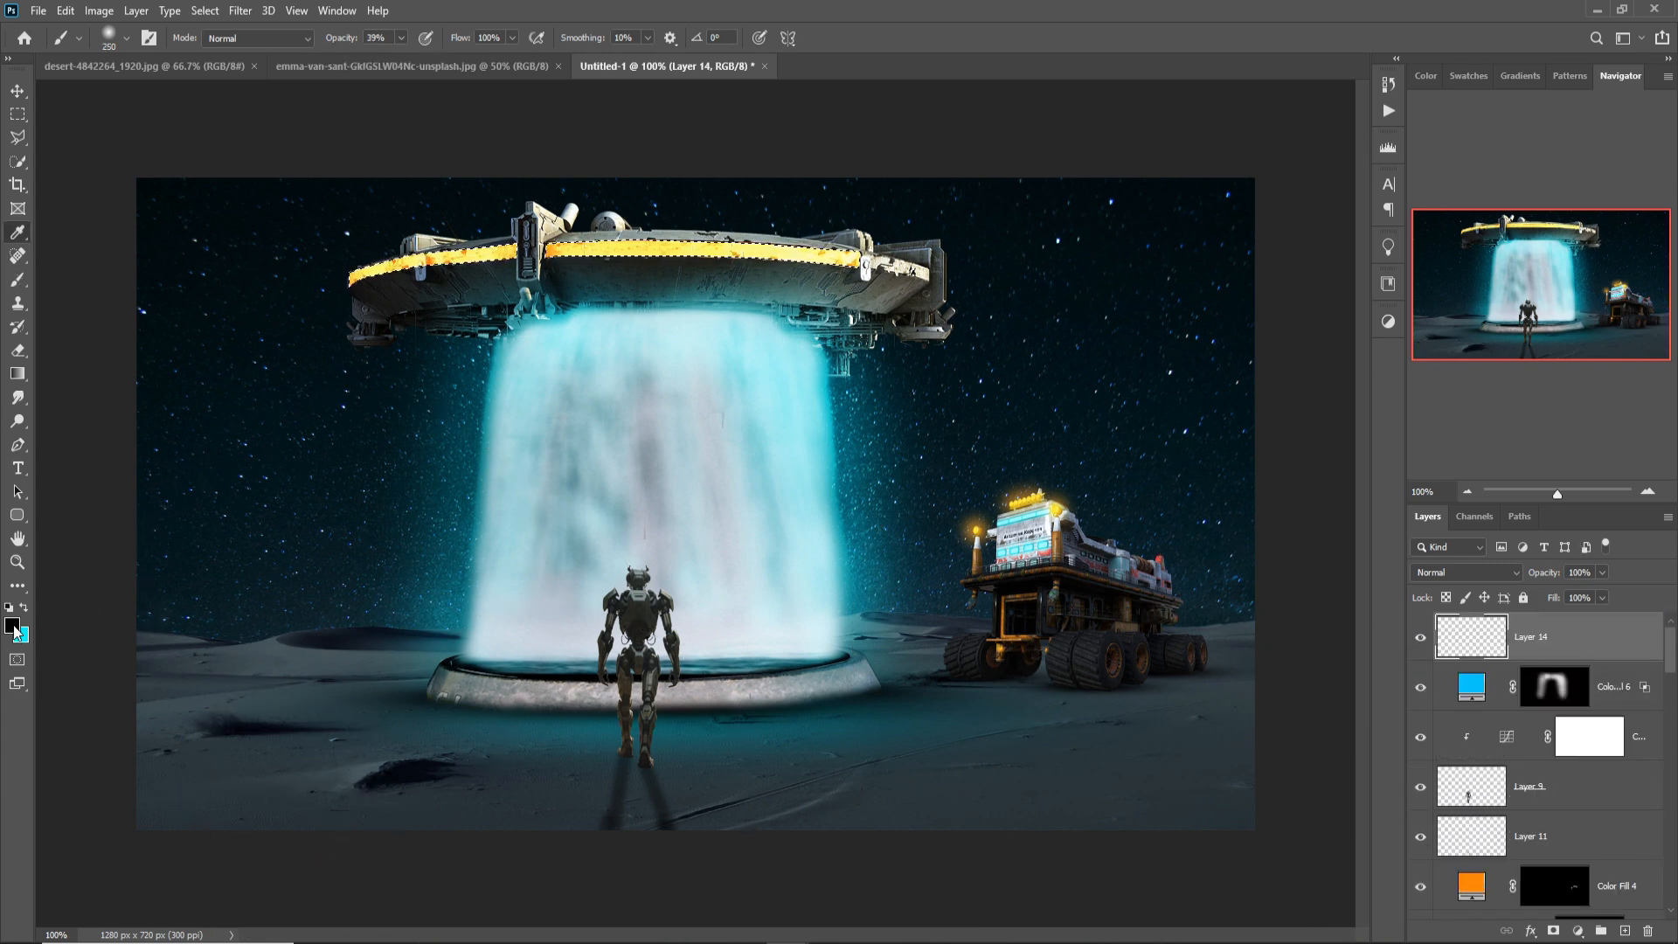
pyautogui.click(704, 455)
pyautogui.click(212, 13)
pyautogui.click(224, 44)
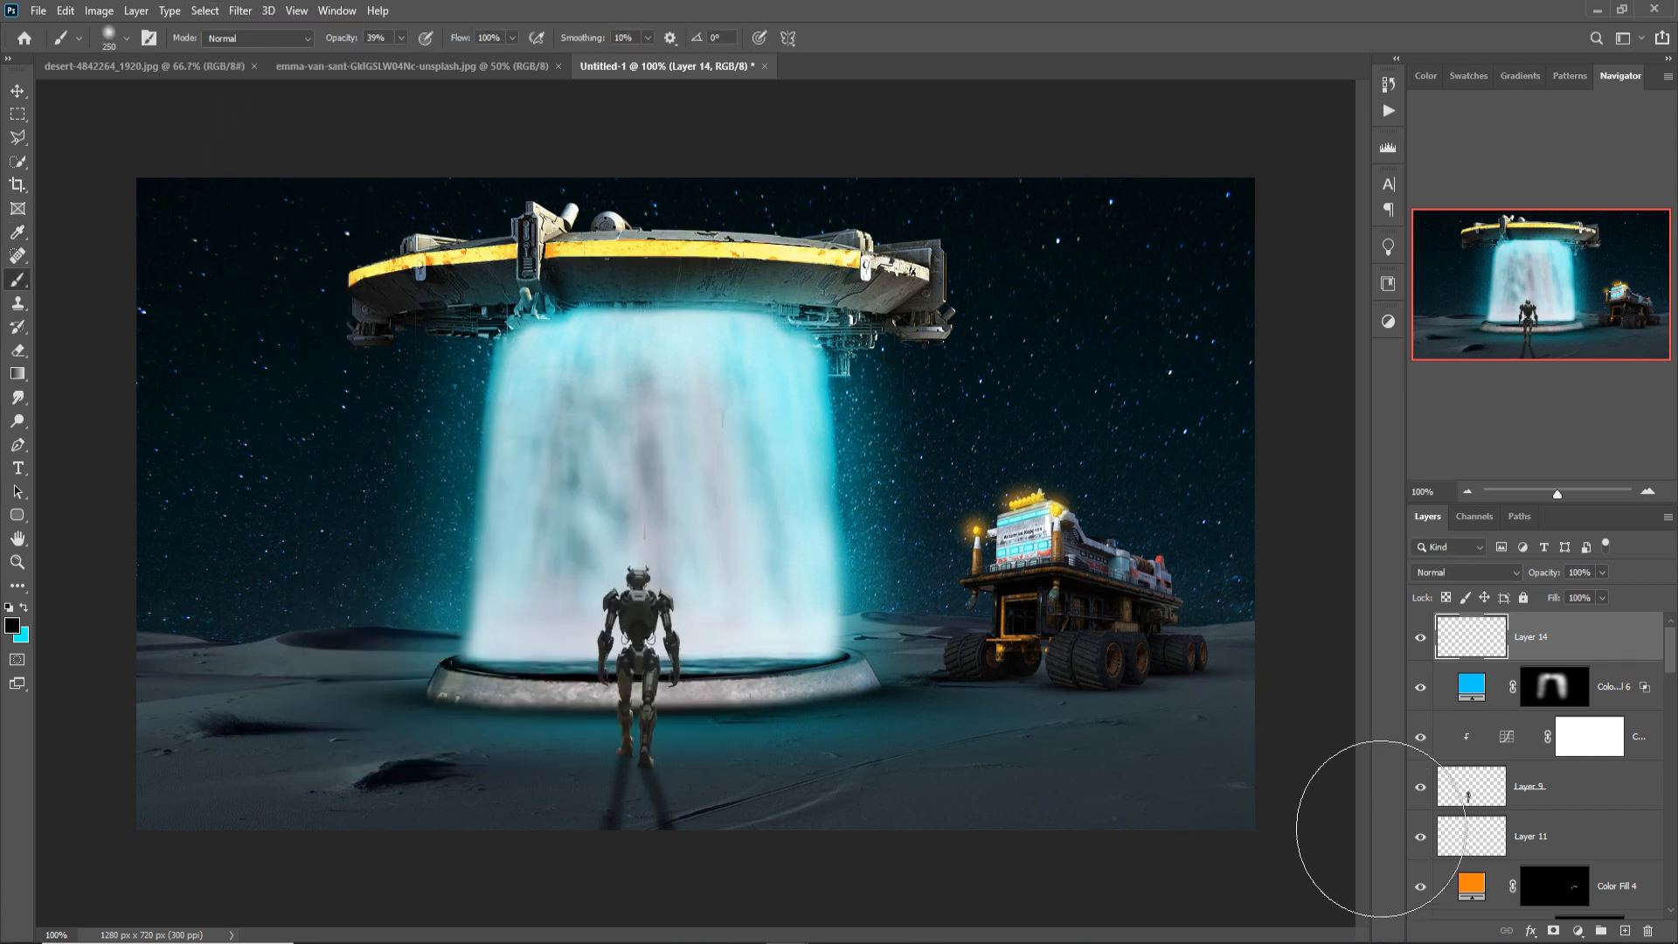
pyautogui.moveTo(401, 60); pyautogui.dragTo(377, 60)
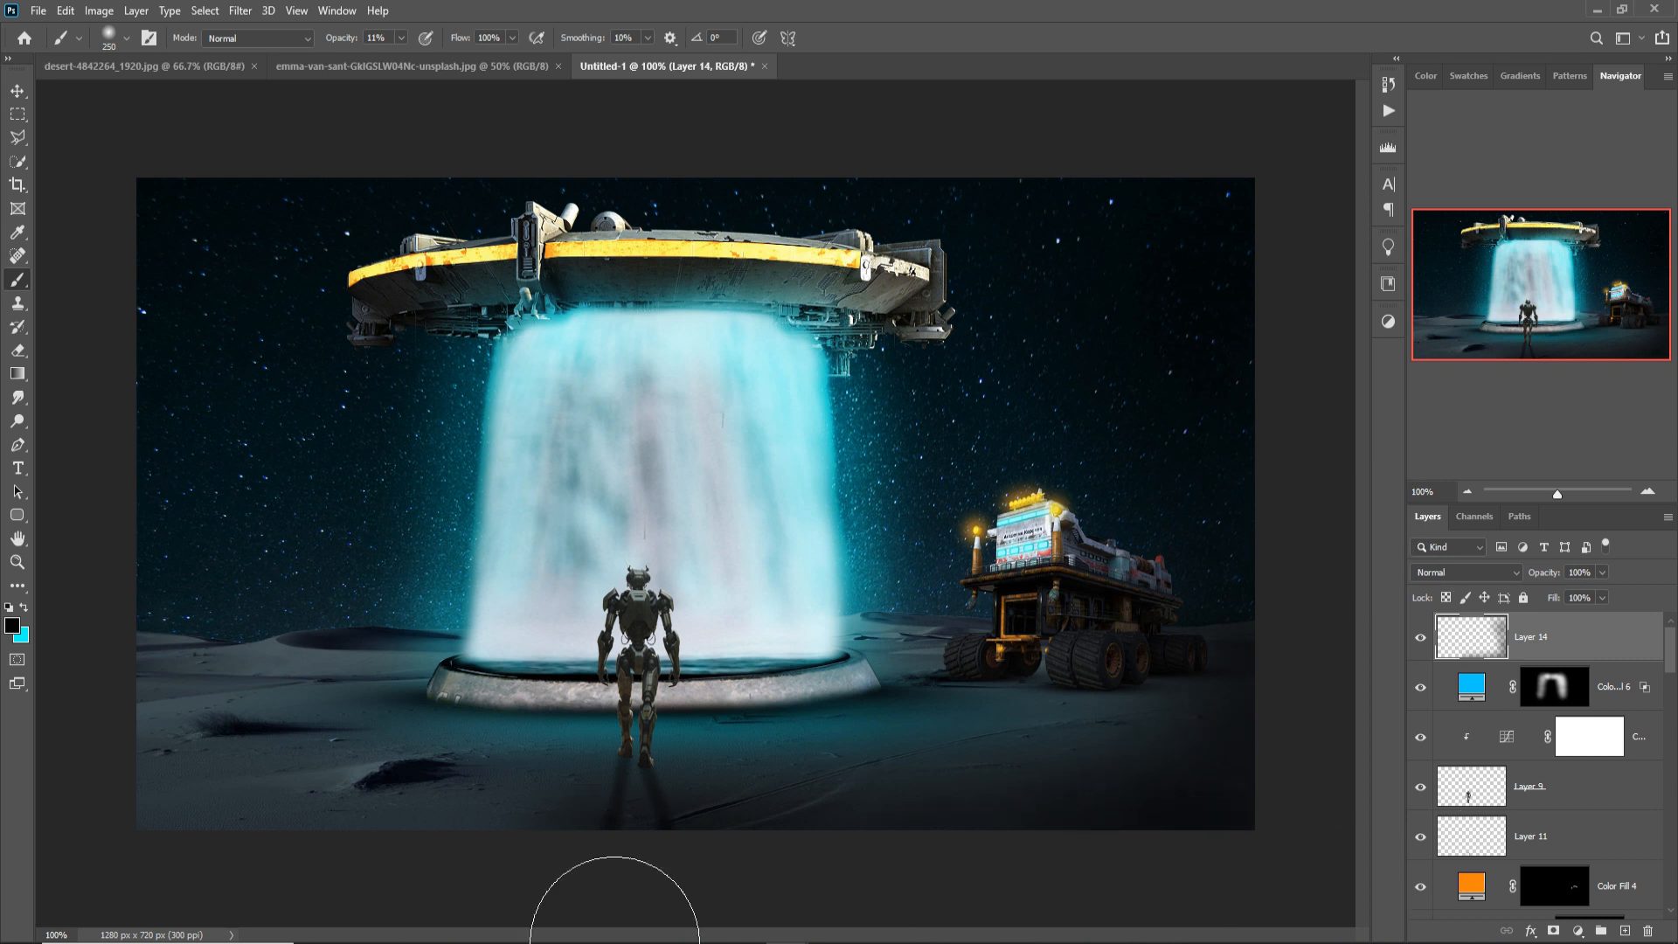
pyautogui.moveTo(600, 917)
pyautogui.mouseDown()
pyautogui.moveTo(231, 825)
pyautogui.moveTo(338, 913)
pyautogui.moveTo(337, 725)
pyautogui.moveTo(419, 943)
pyautogui.moveTo(450, 753)
pyautogui.moveTo(251, 614)
pyautogui.moveTo(382, 284)
pyautogui.moveTo(347, 535)
pyautogui.moveTo(252, 696)
pyautogui.moveTo(728, 943)
pyautogui.mouseUp()
# Paint a large soft orange glow around the truck's lights on the orange fill's mask at 11% opacity.
pyautogui.press('v')
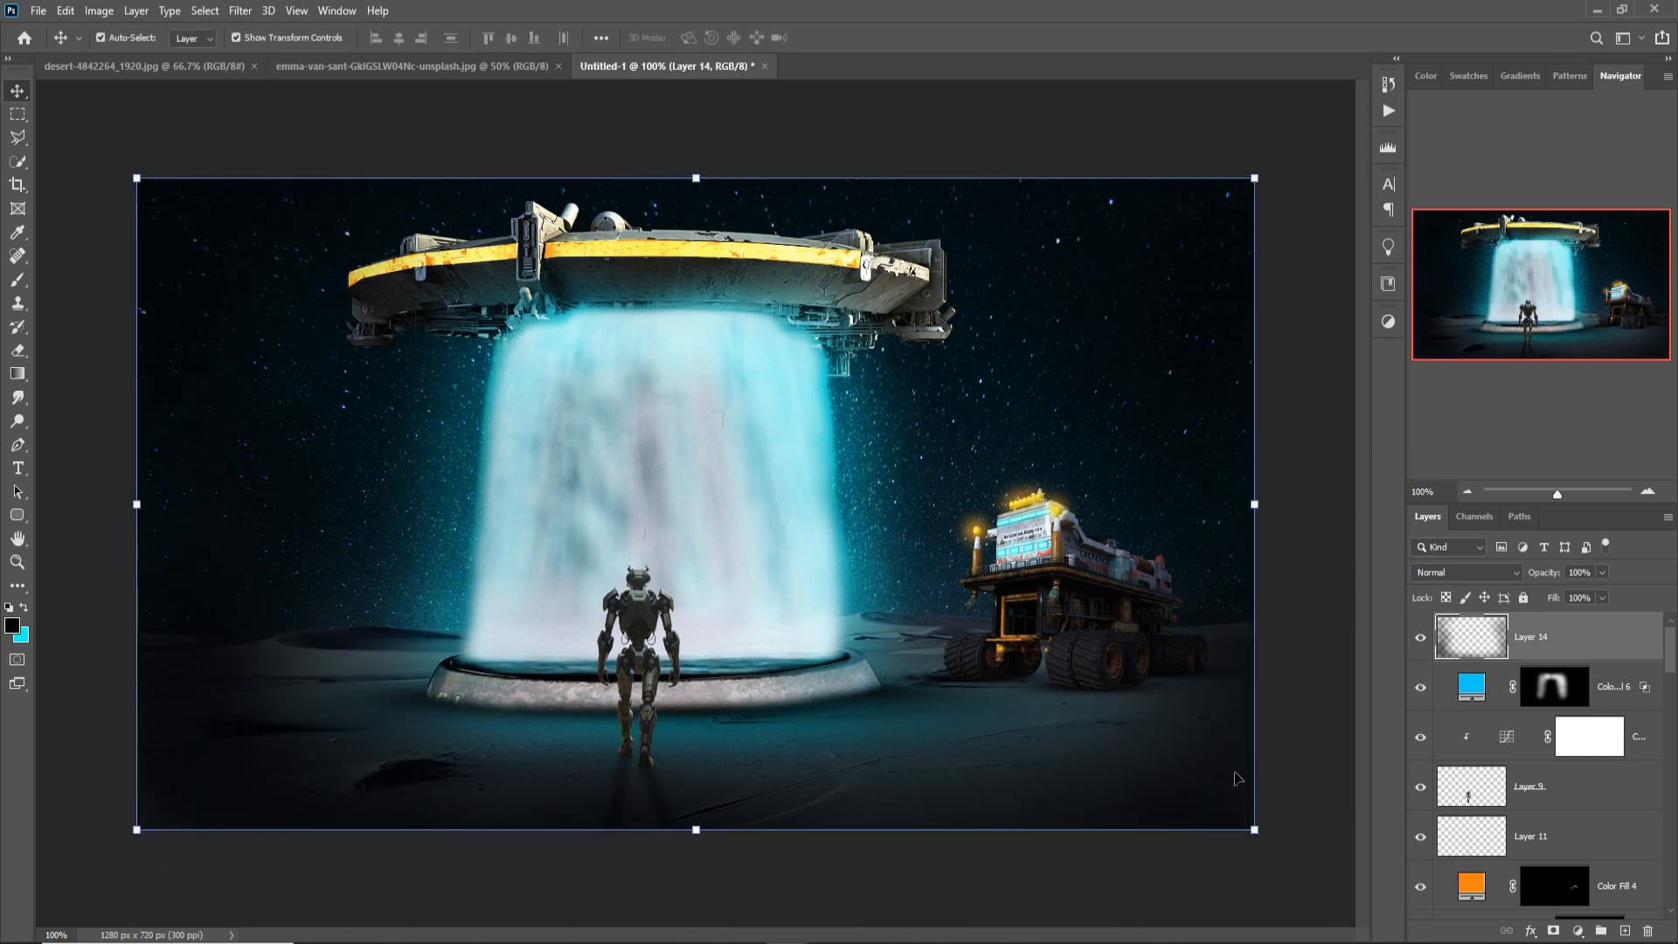
pyautogui.click(1036, 502)
pyautogui.press('b')
pyautogui.moveTo(953, 507)
pyautogui.mouseDown()
pyautogui.moveTo(1011, 600)
pyautogui.moveTo(993, 547)
pyautogui.mouseUp()
pyautogui.click(1085, 568)
pyautogui.press('v')
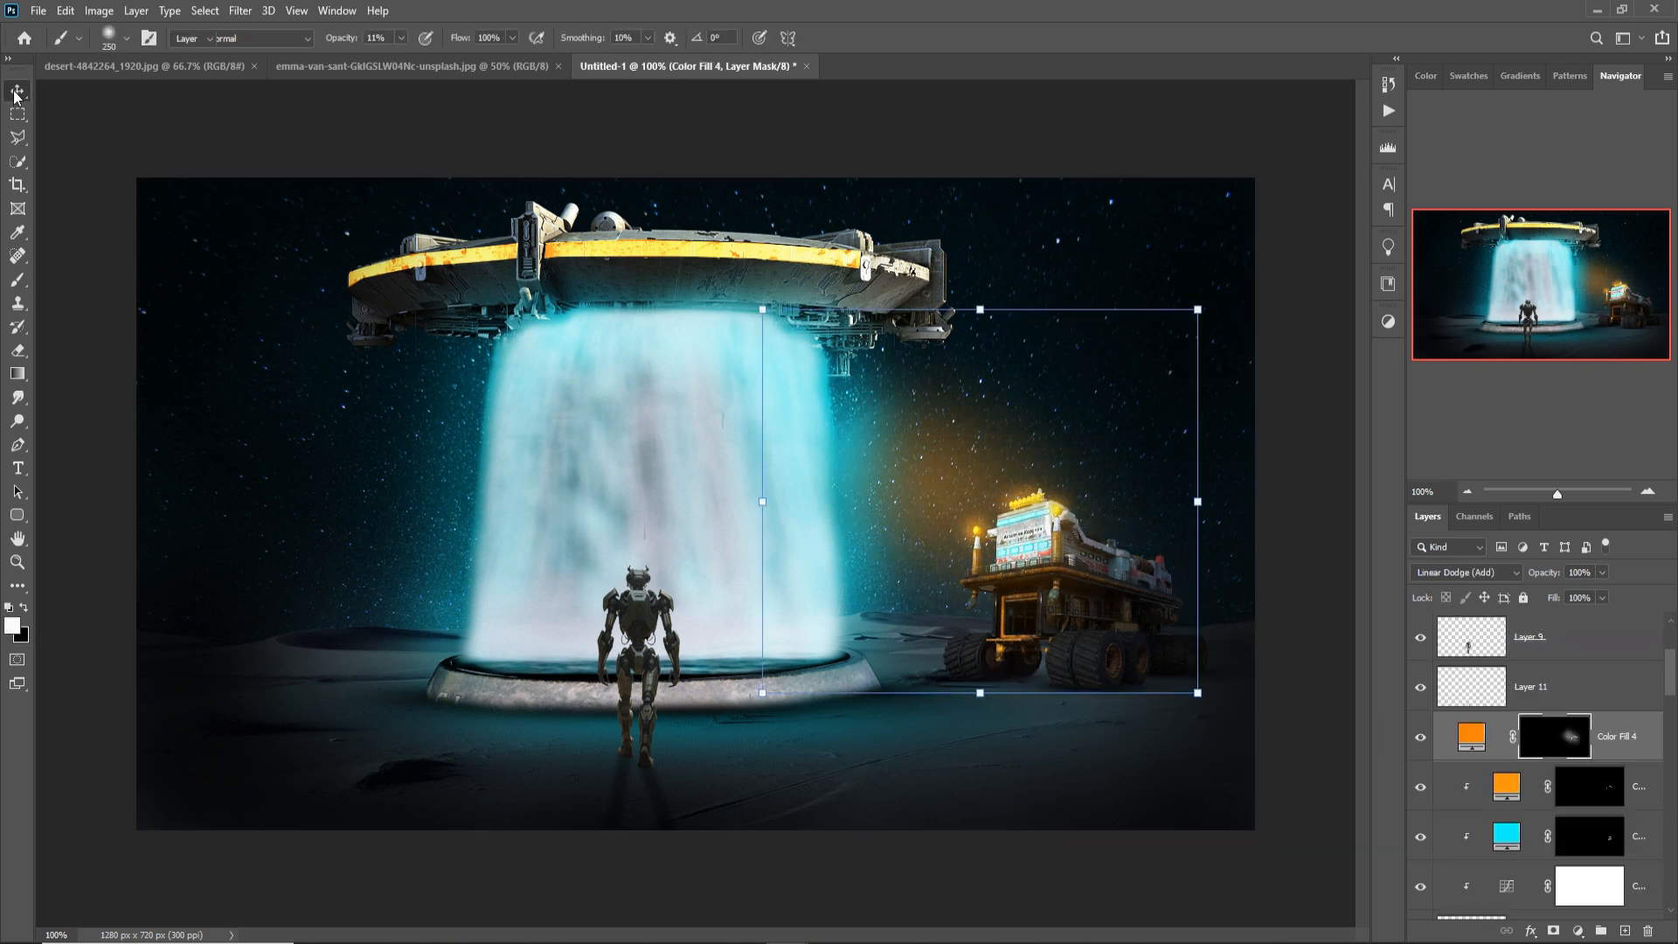
# Stamp all visible layers into a new layer above the vignette and convert it to a smart object.
pyautogui.scroll(3, 1571, 647)
pyautogui.click(1571, 645)
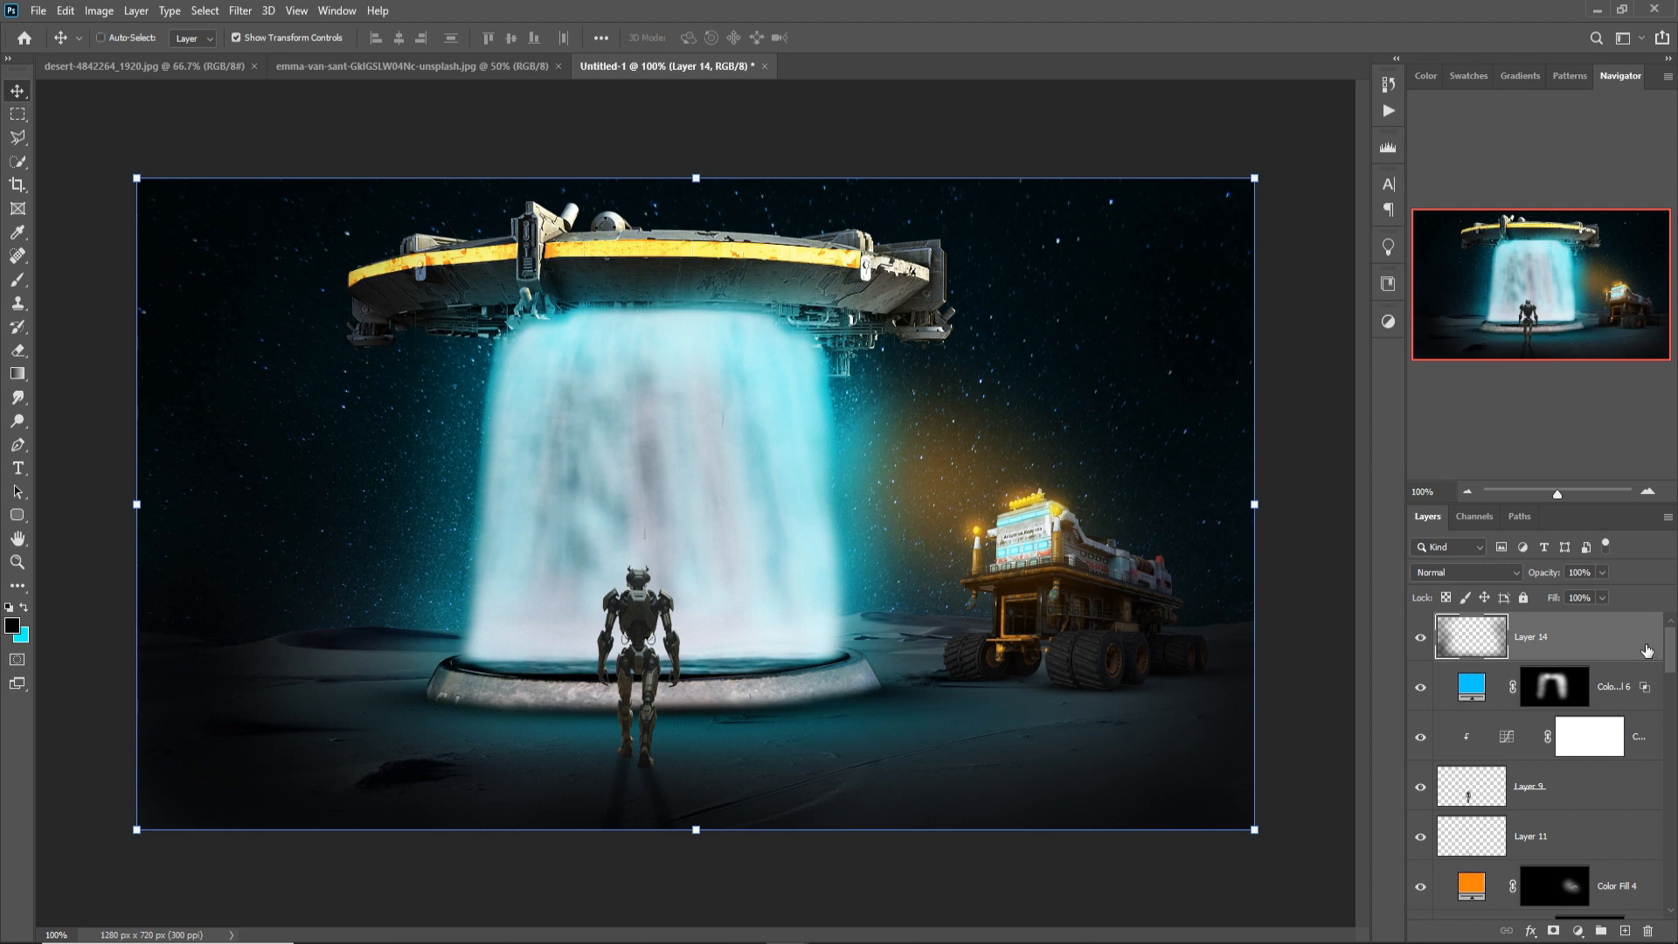
pyautogui.hotkey('ctrl', 'shift', 'alt', 'e')
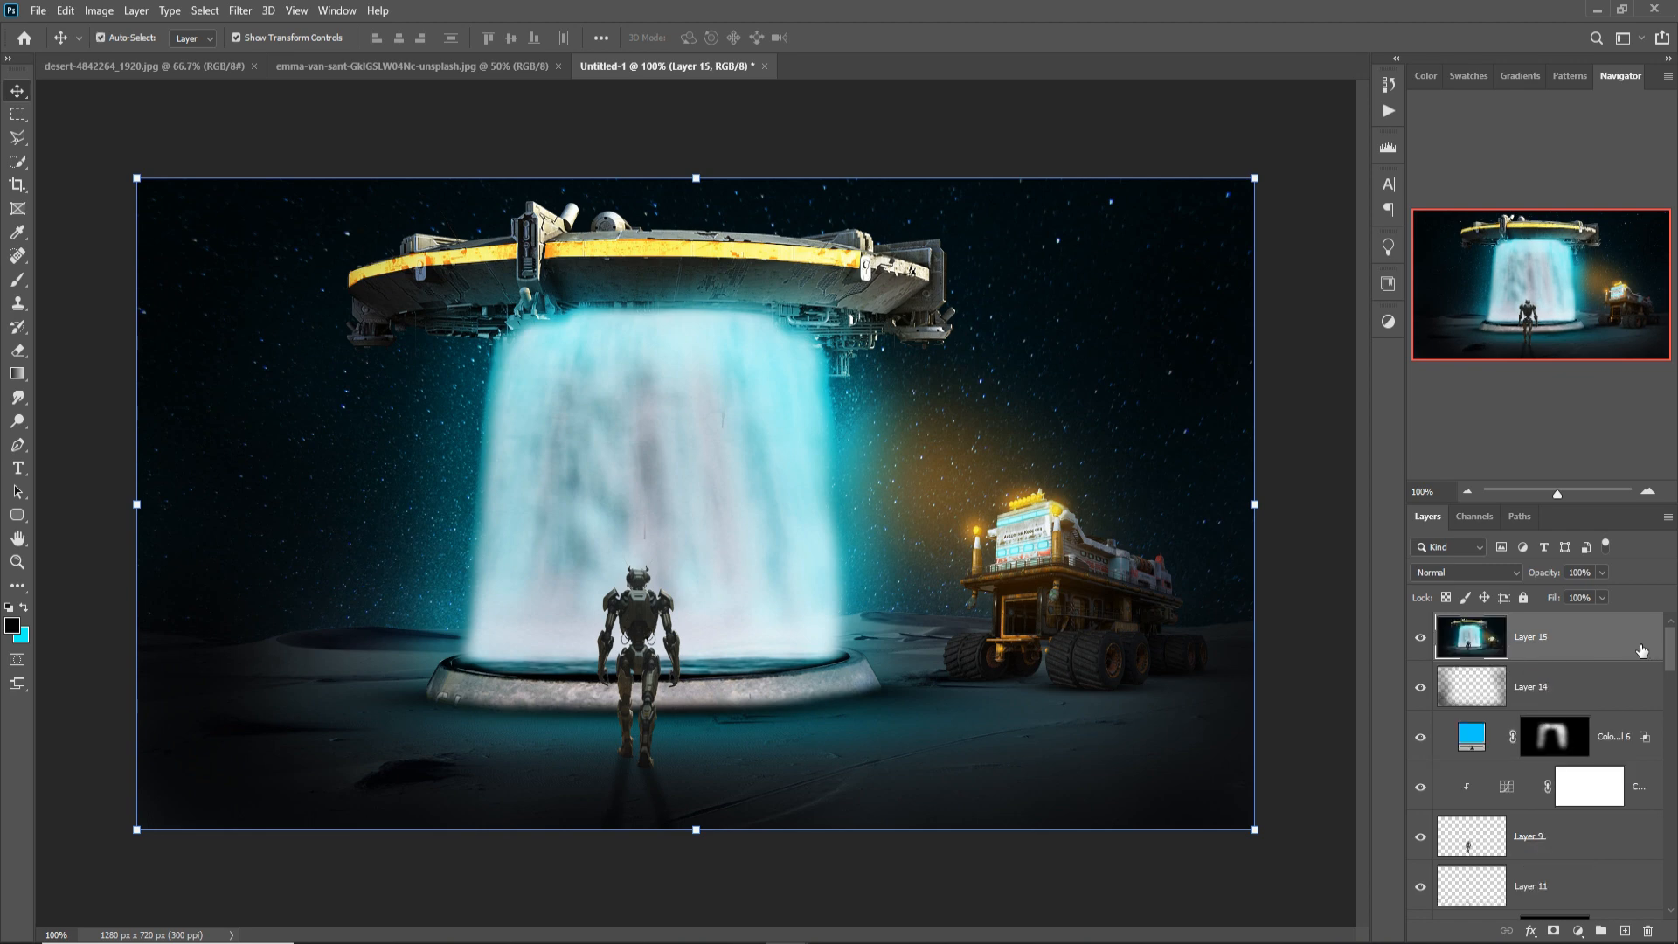
pyautogui.rightClick(1627, 649)
pyautogui.click(1495, 430)
# Open the Camera Raw Filter and set Exposure -0.10, Highlights +16, Shadows -13, Whites +11, Blacks -9 and Saturation +17.
pyautogui.click(241, 10)
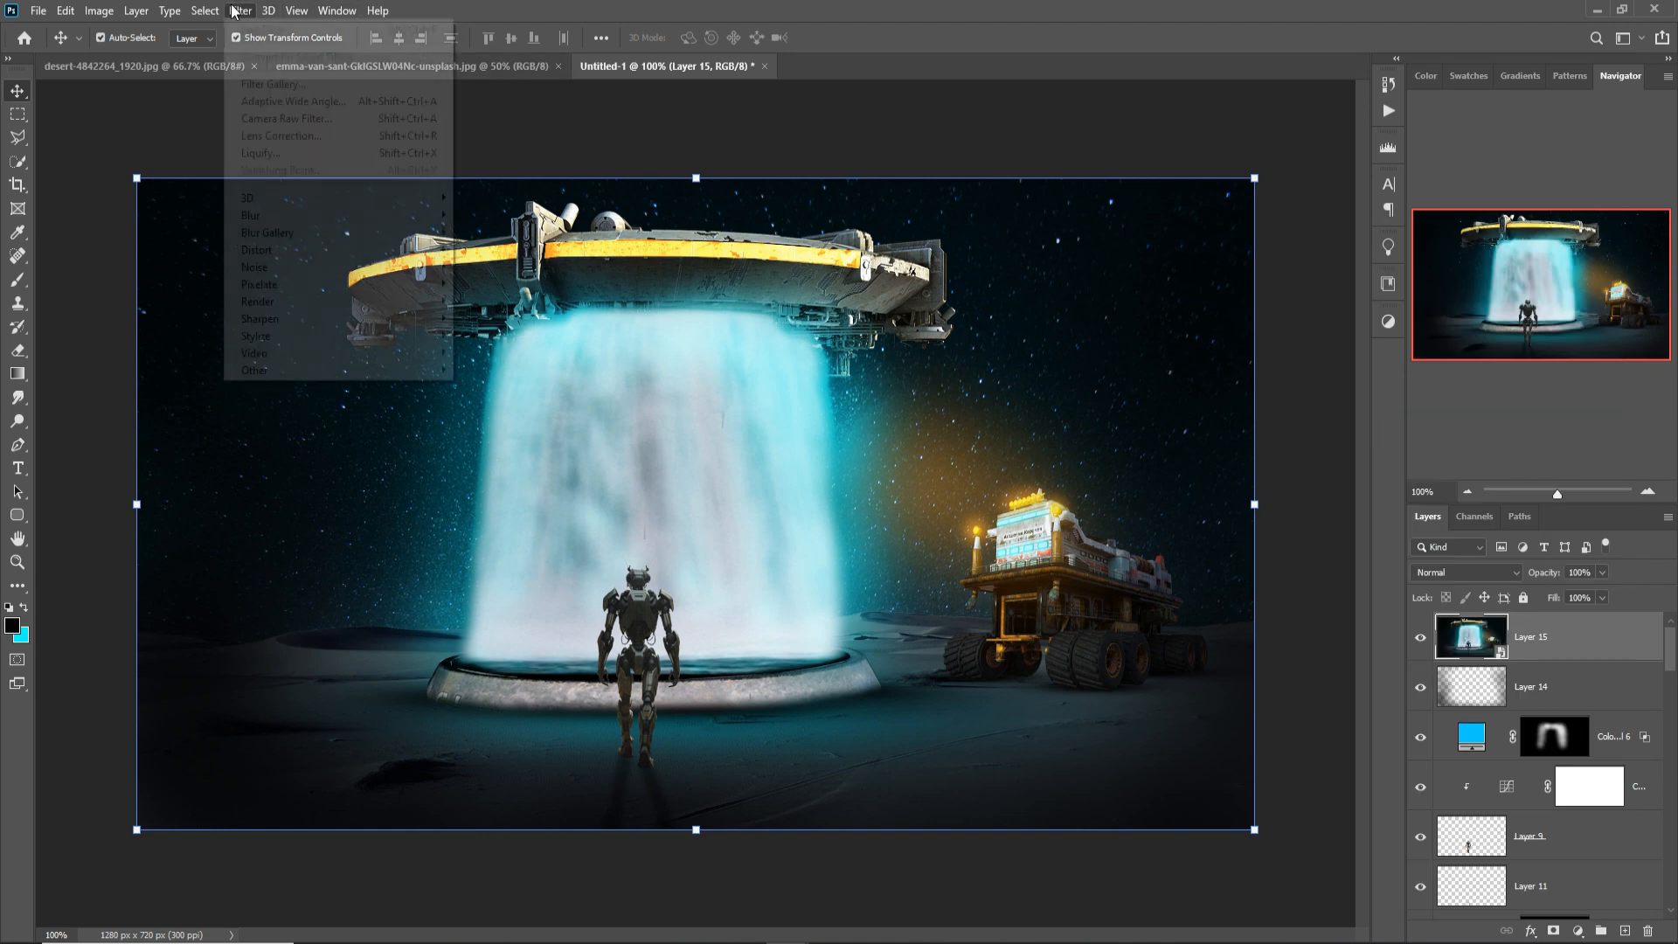
pyautogui.click(267, 131)
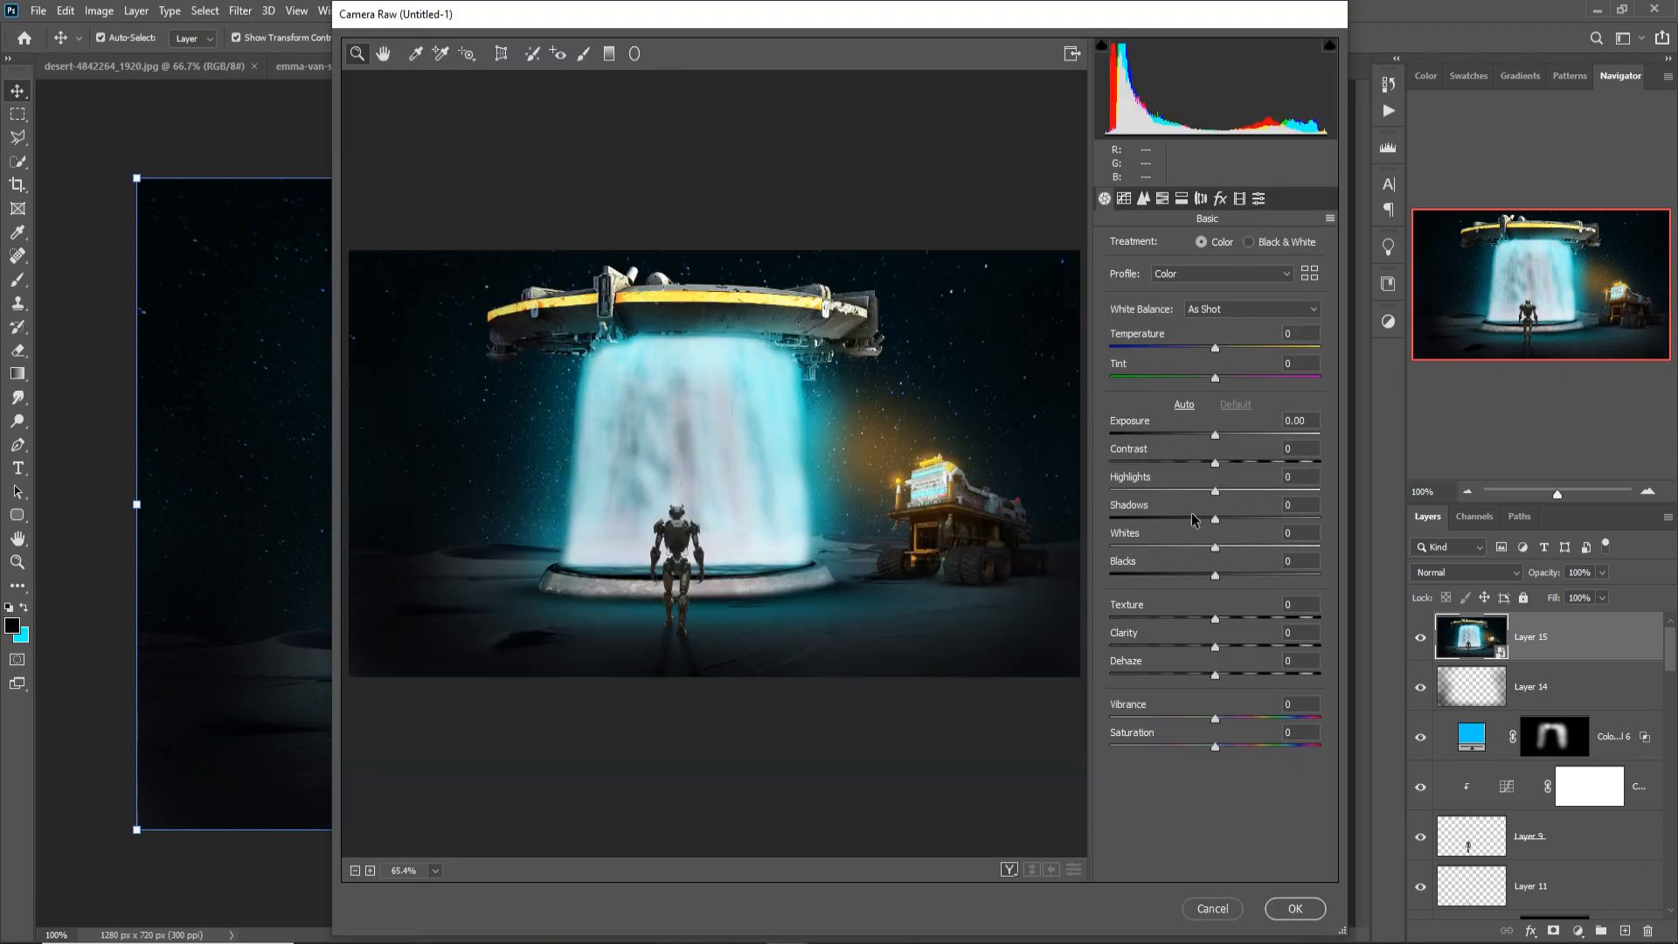
pyautogui.moveTo(1215, 435); pyautogui.dragTo(1231, 493)
pyautogui.moveTo(1215, 520)
pyautogui.mouseDown()
pyautogui.moveTo(1201, 521)
pyautogui.moveTo(1226, 549)
pyautogui.mouseUp()
pyautogui.moveTo(1215, 576); pyautogui.dragTo(1206, 578)
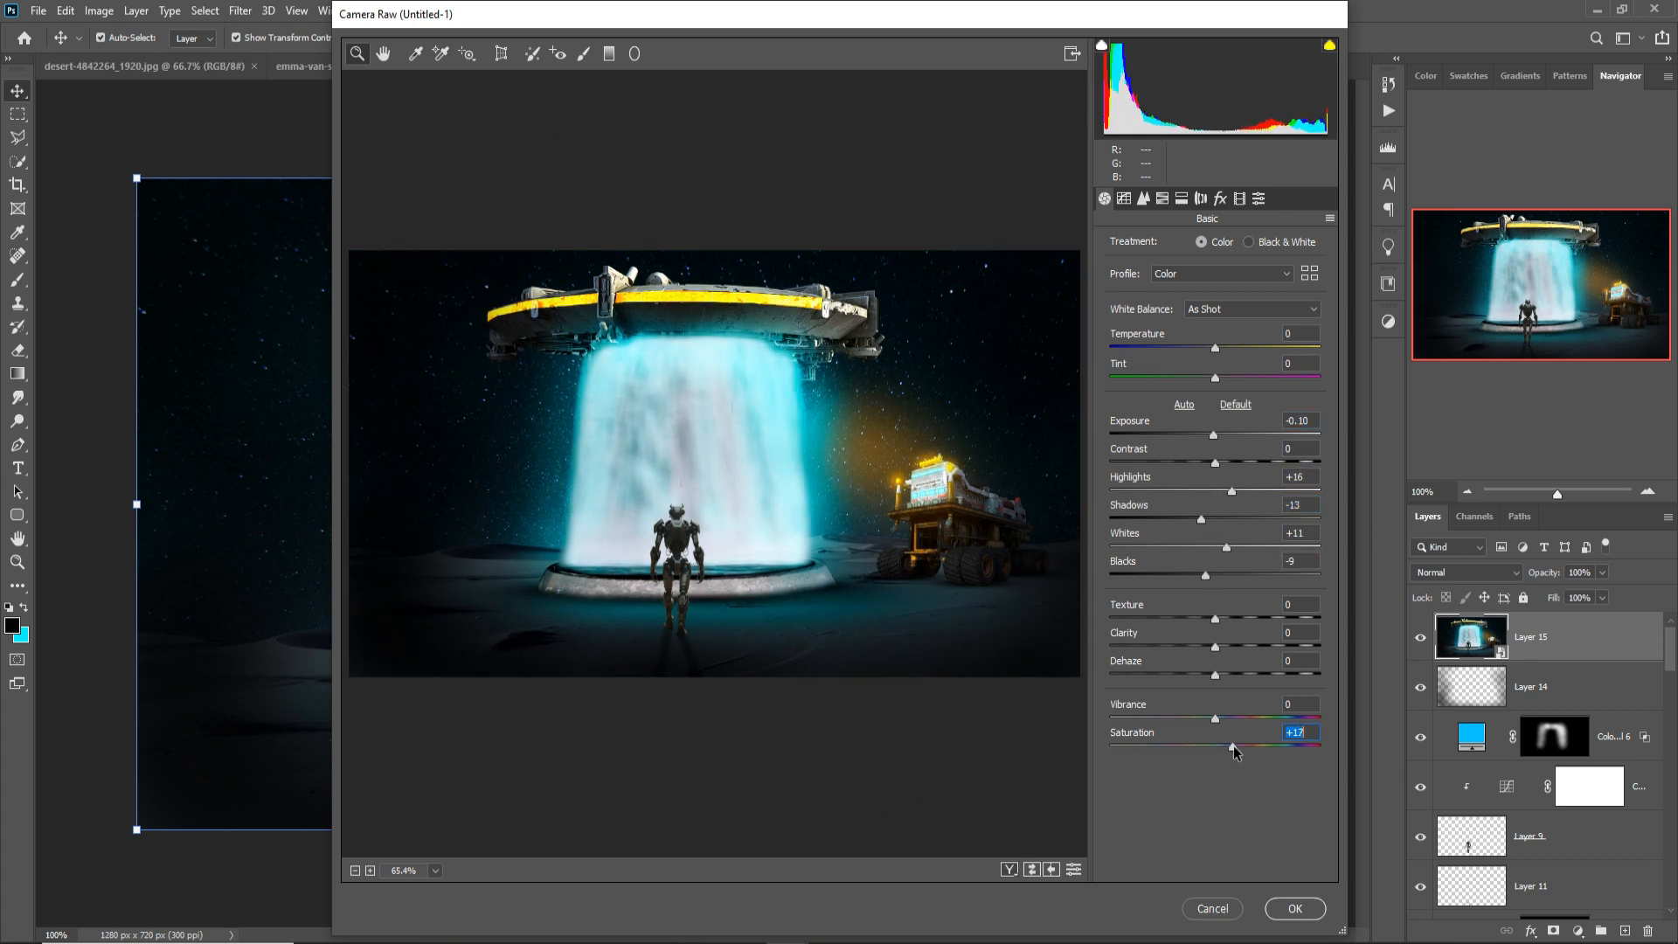
# Set the tone curve's Highlights to +8 and Lights to +5, split-tone highlights to hue 42, saturation 13 and shadows to 242, 9, and apply.
pyautogui.click(1124, 198)
pyautogui.click(1129, 247)
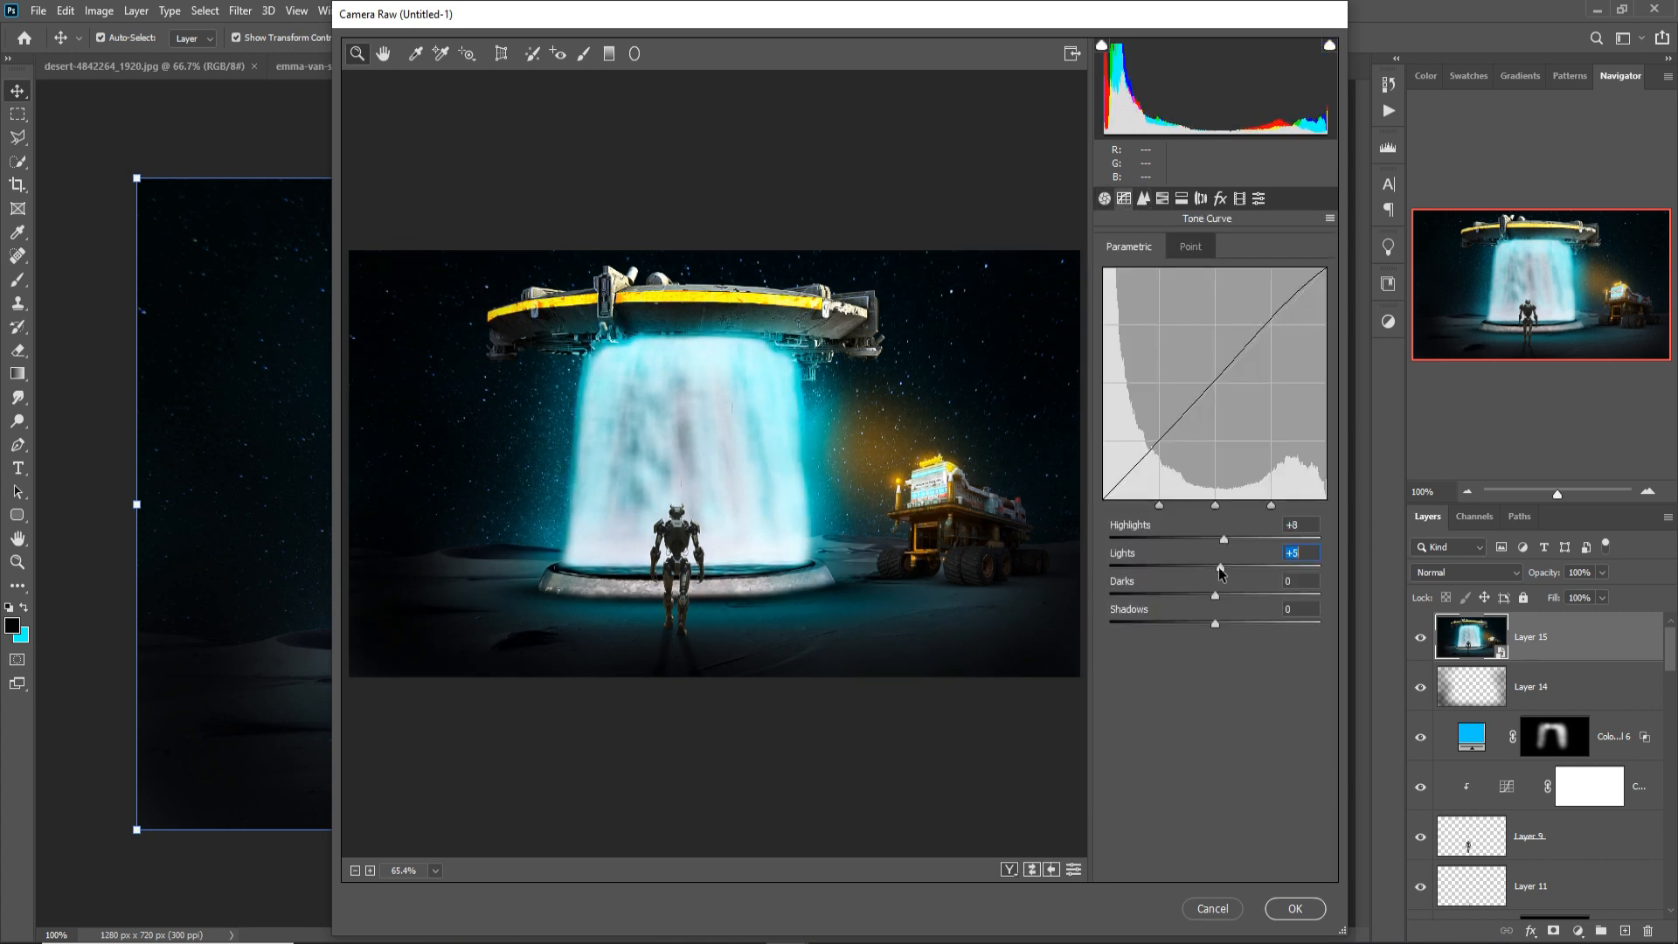
pyautogui.click(1182, 198)
pyautogui.click(1135, 271)
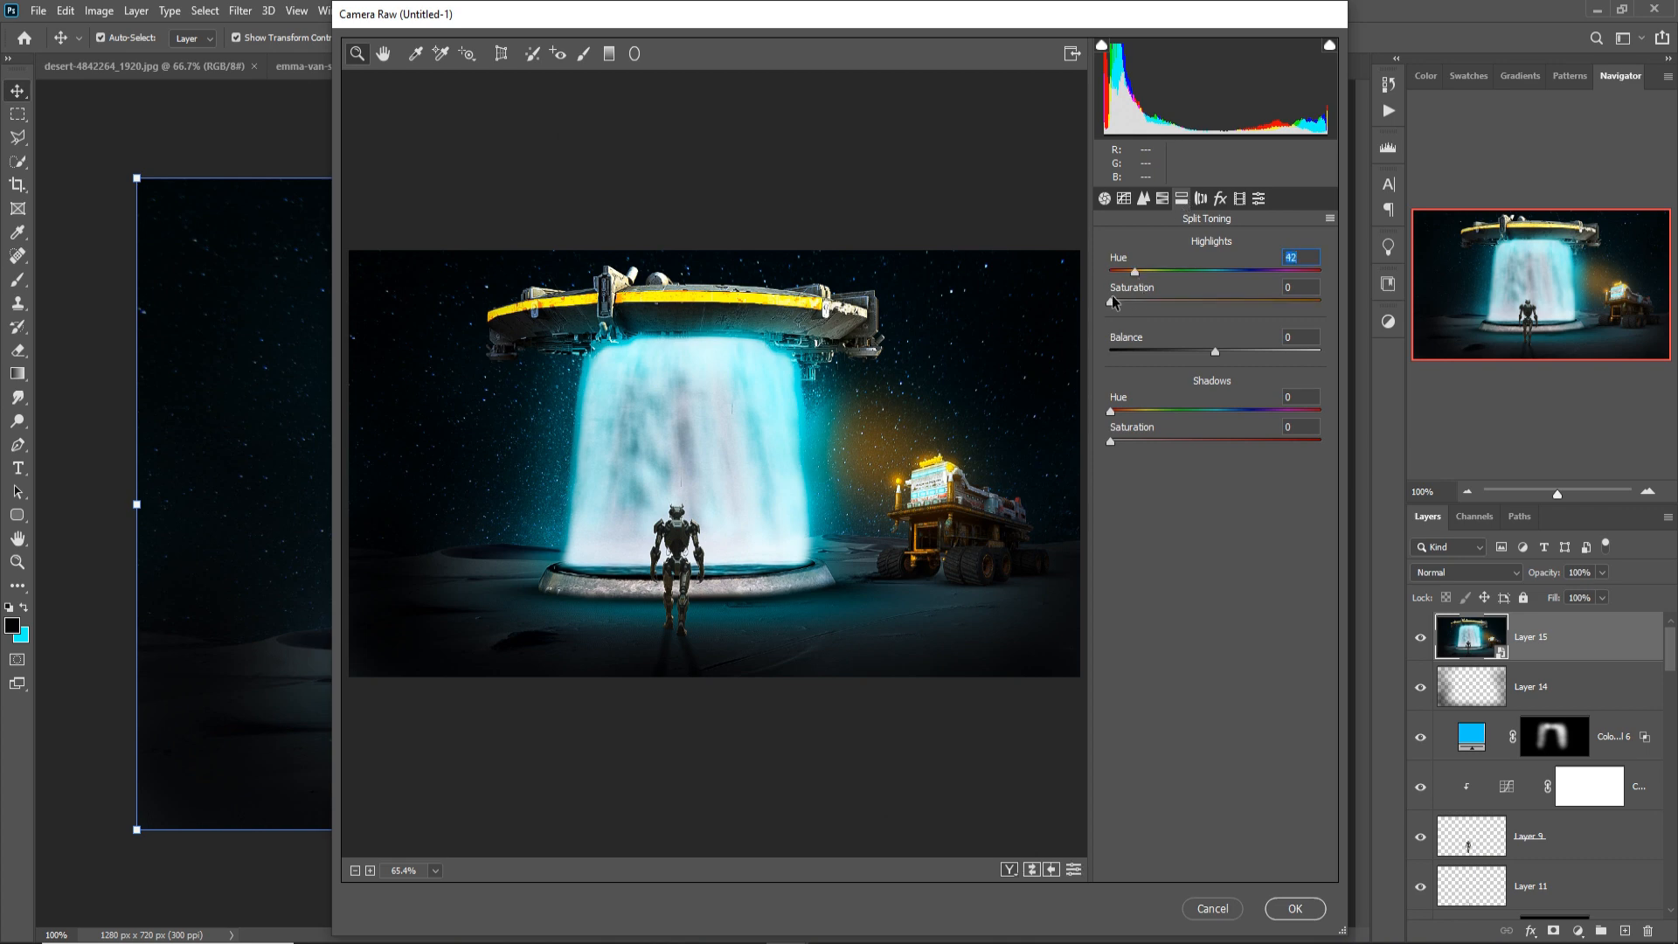
pyautogui.click(1241, 410)
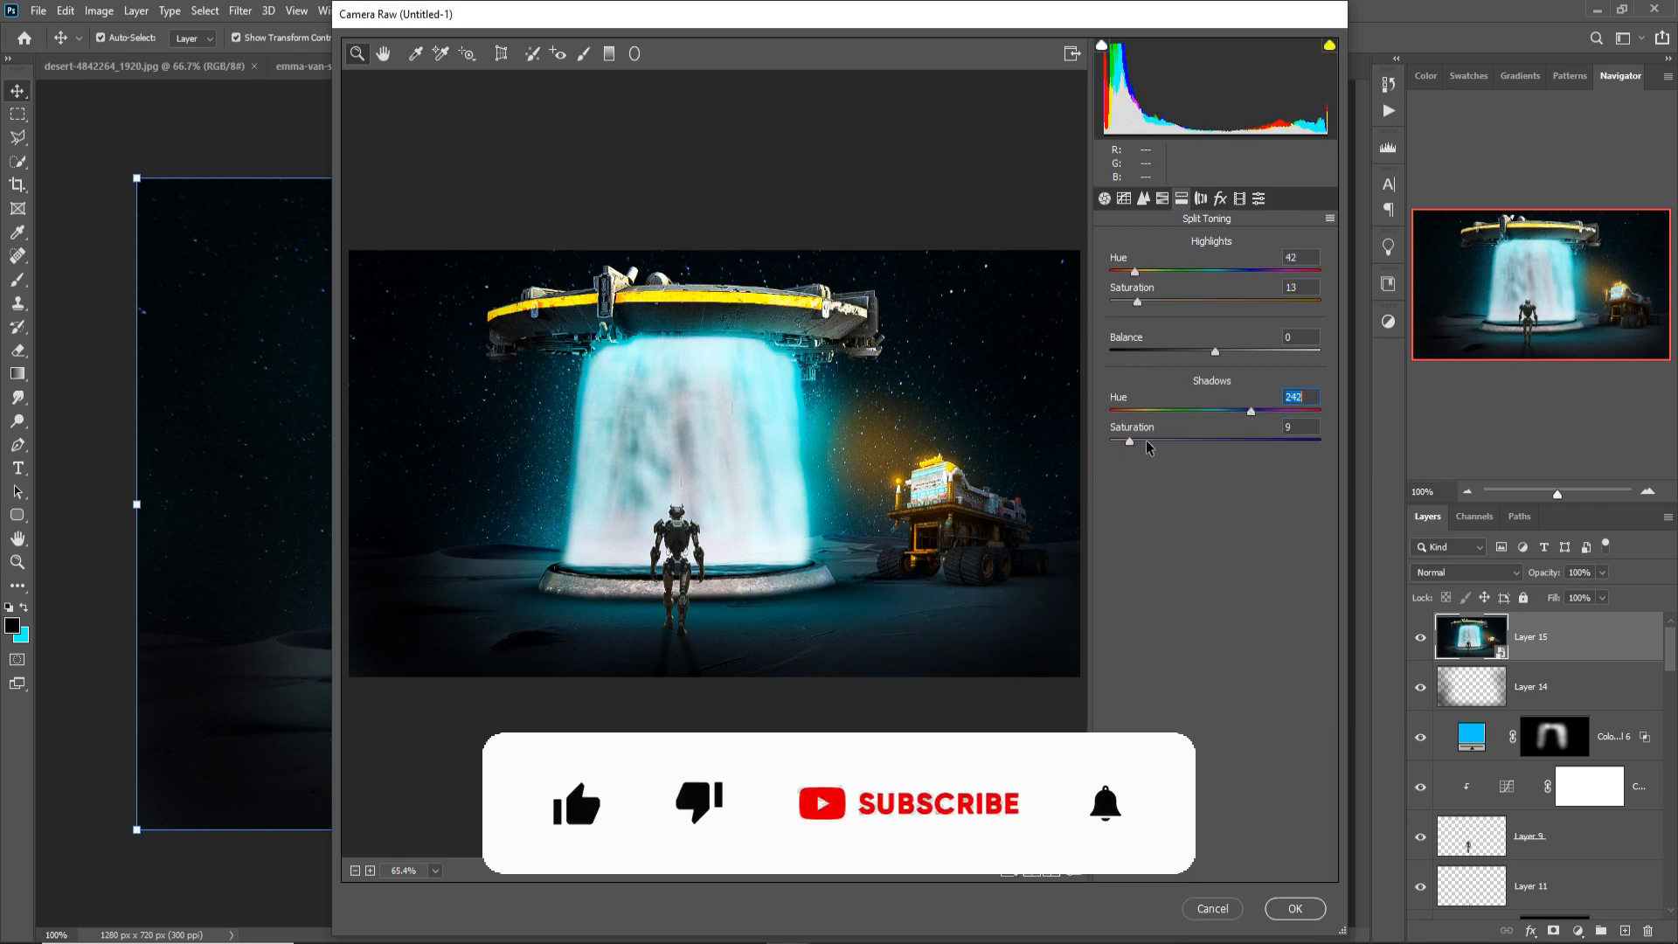
pyautogui.click(1296, 909)
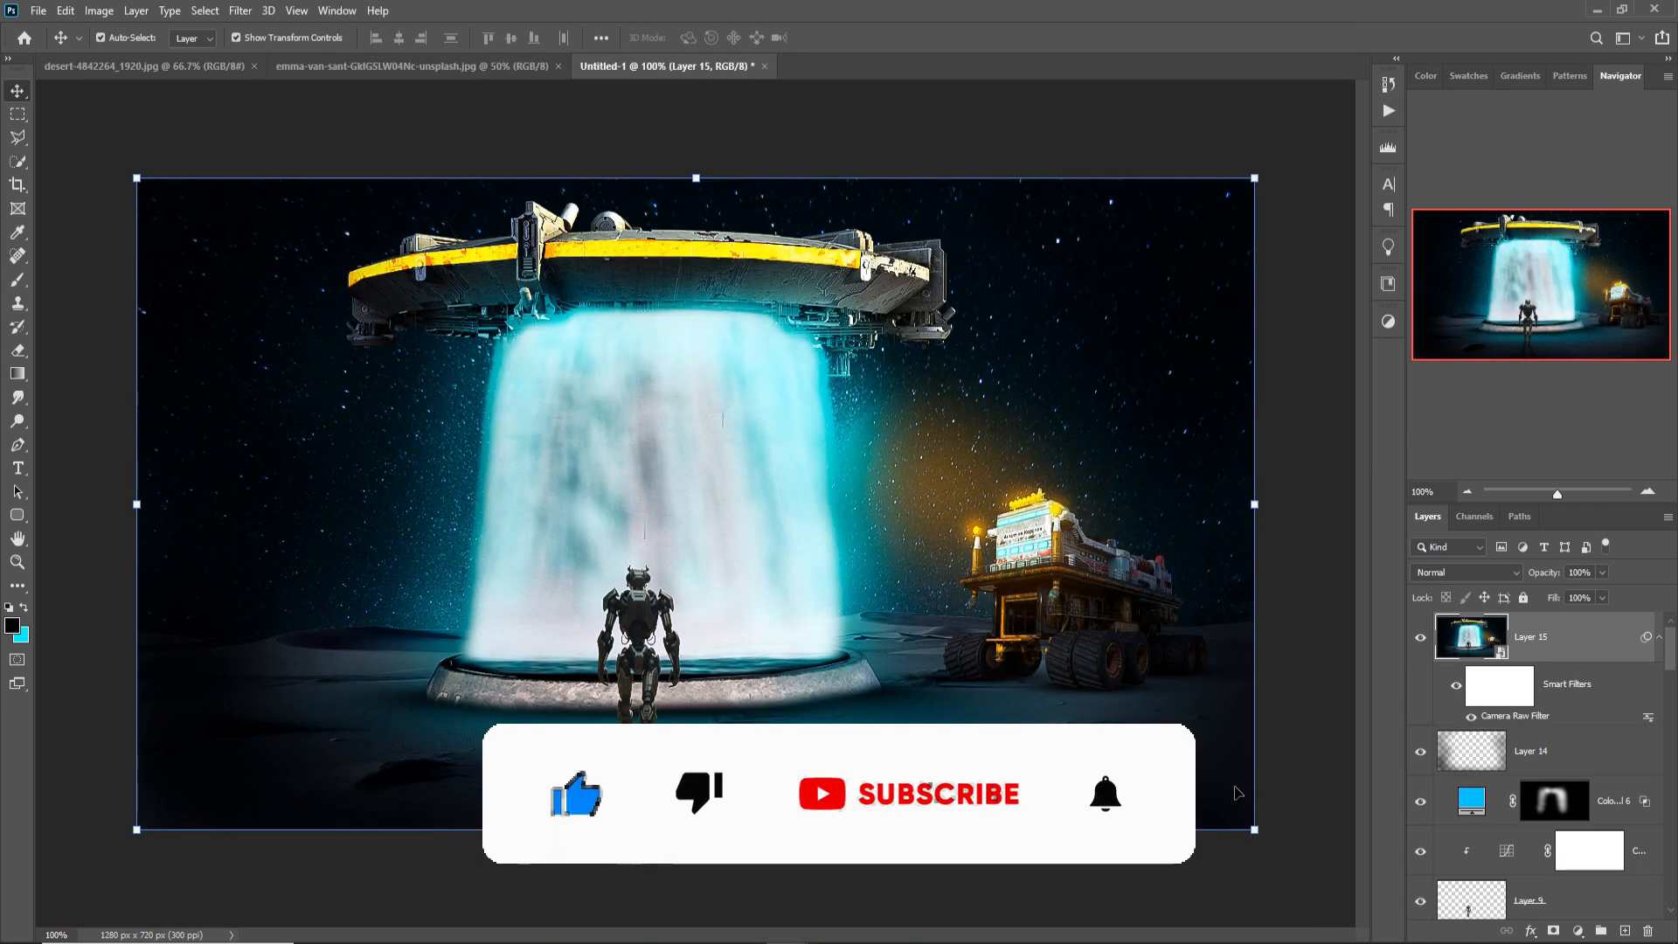